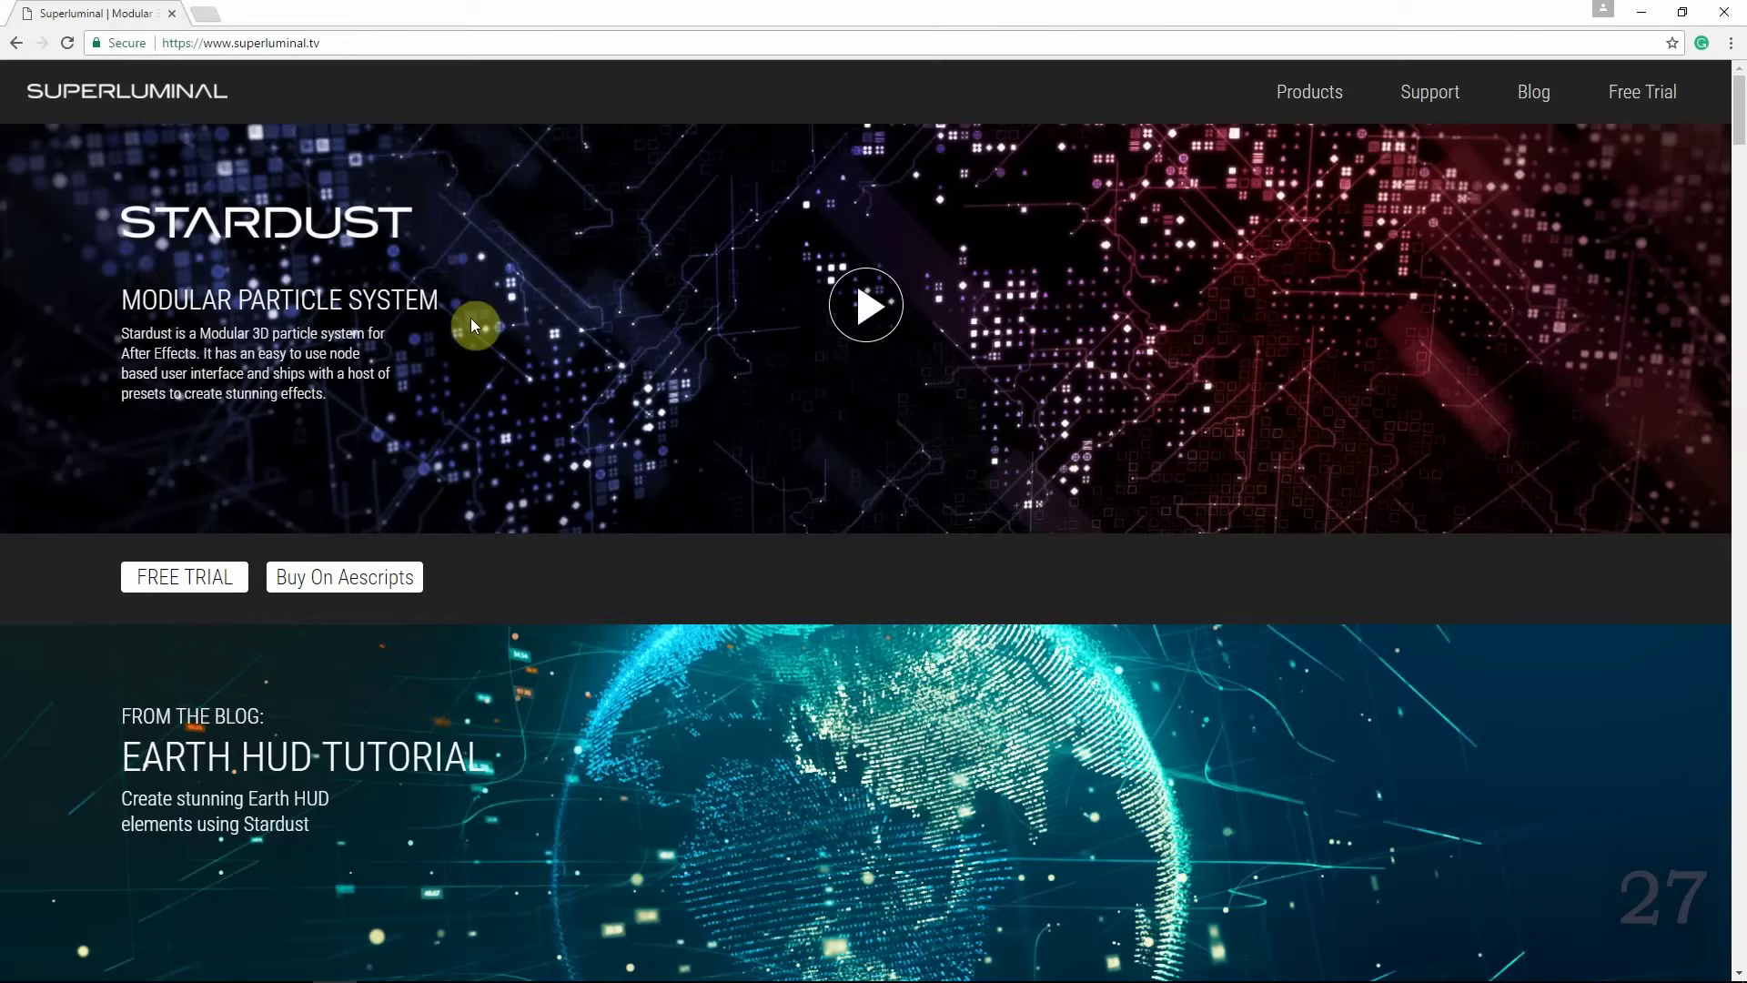
Step: Open the Stardust promo video on the Superluminal home page and play it
left_click(851, 306)
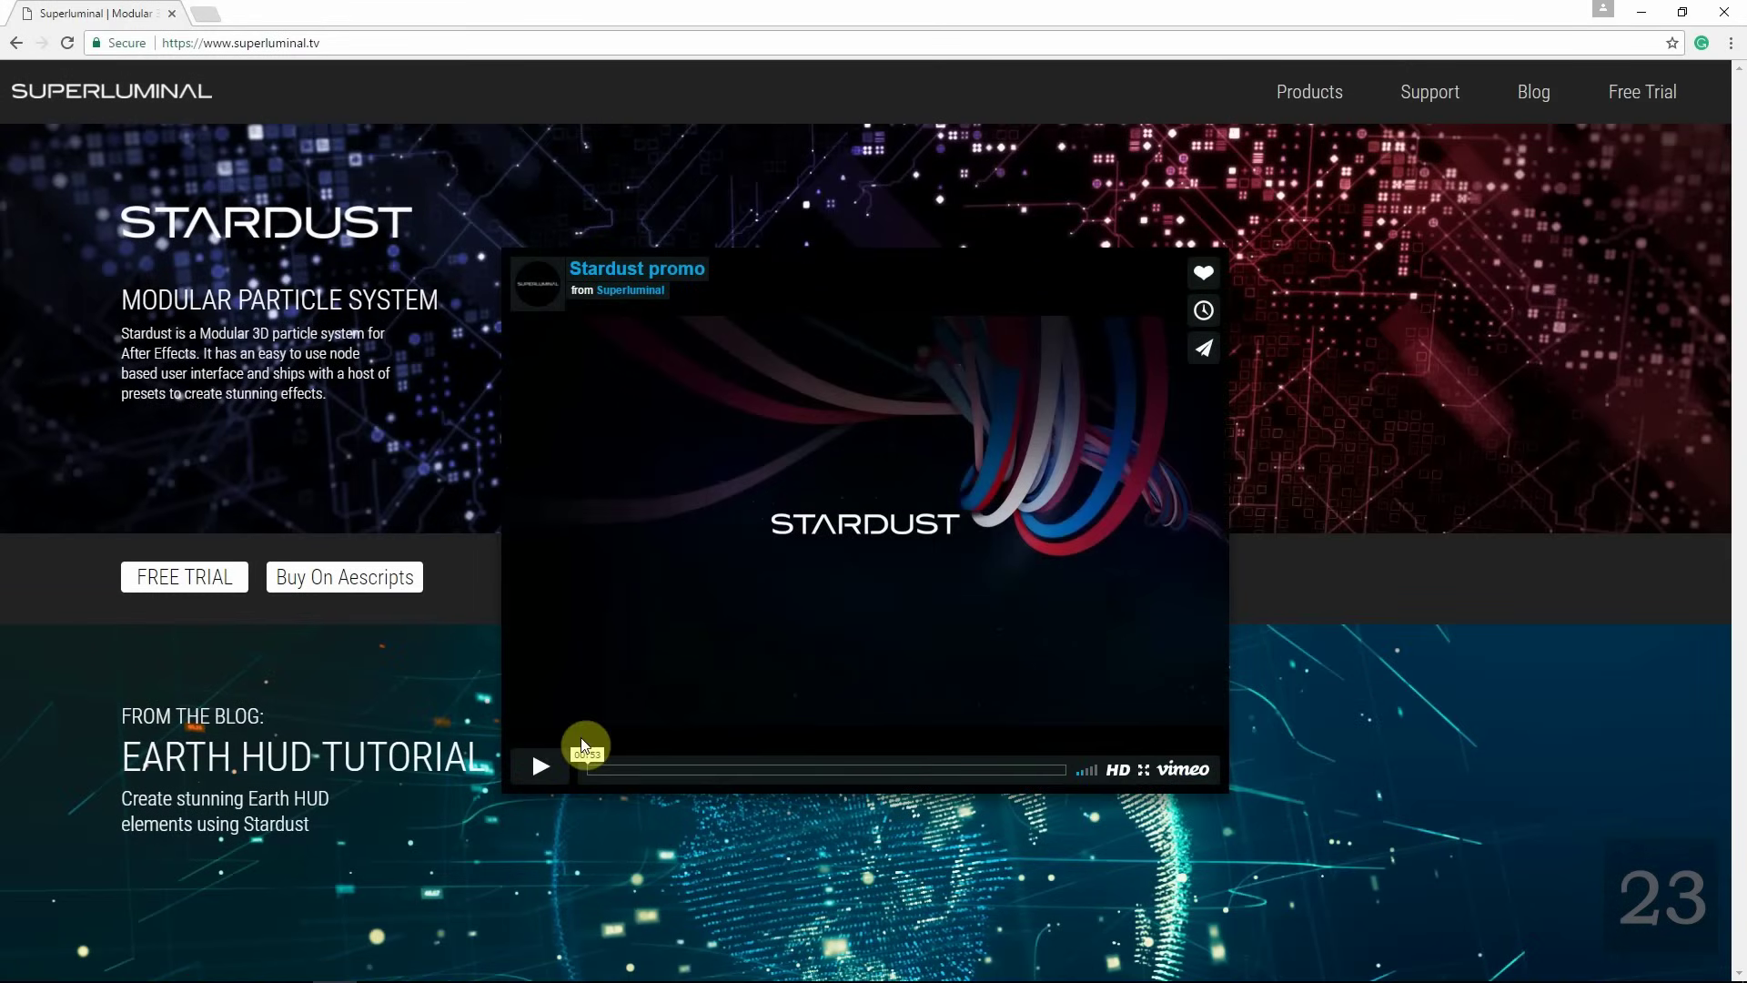
left_click(537, 765)
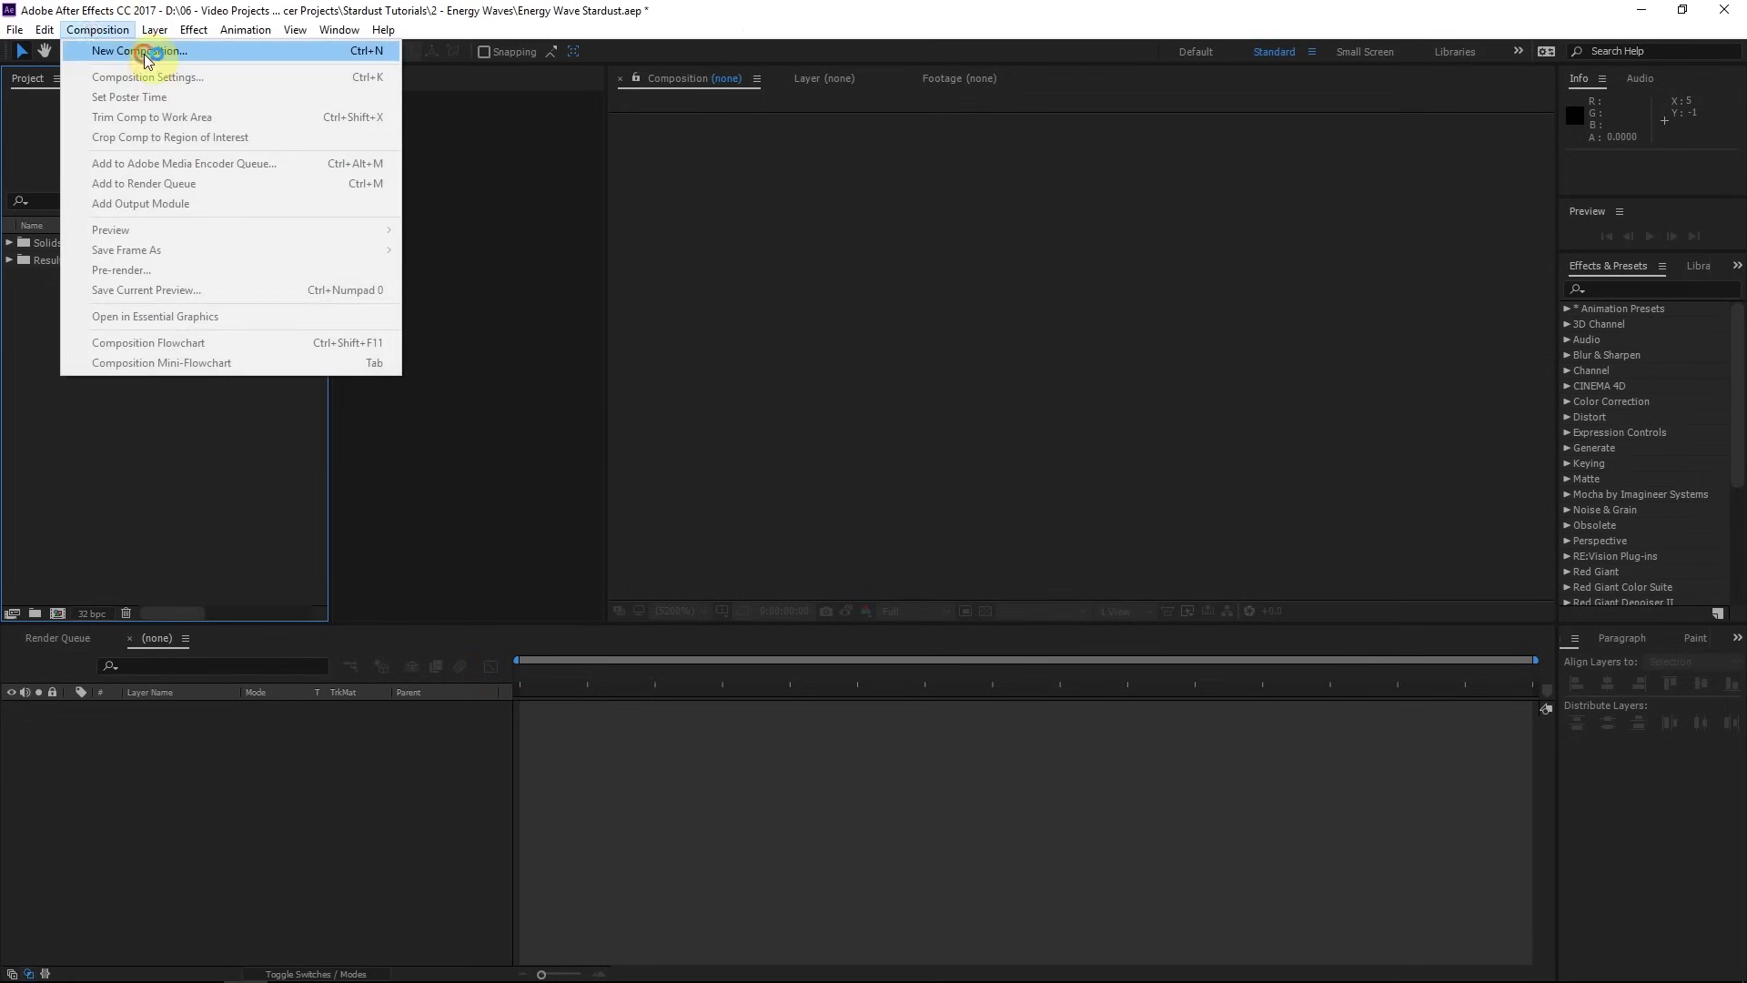
Step: Switch to After Effects and create a 1080 x 1080 px, 24 fps composition named Tutorial, lasting 5 seconds
left_click(145, 53)
type("Tutorial")
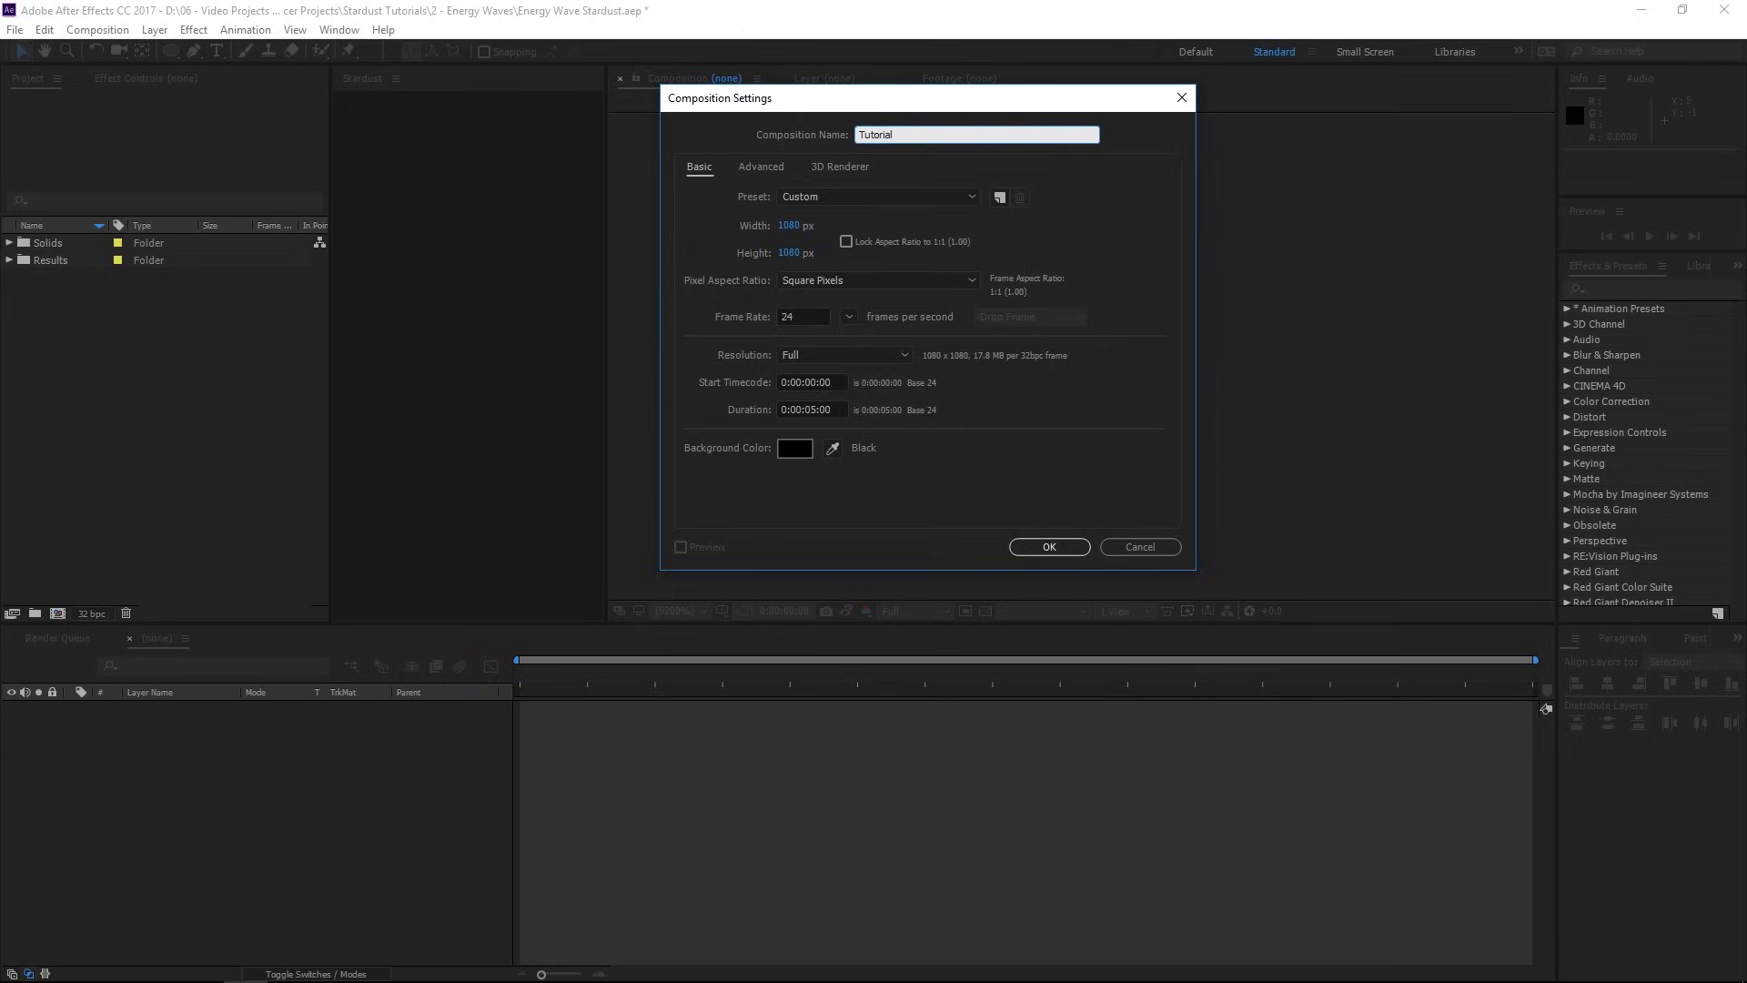
key("Return")
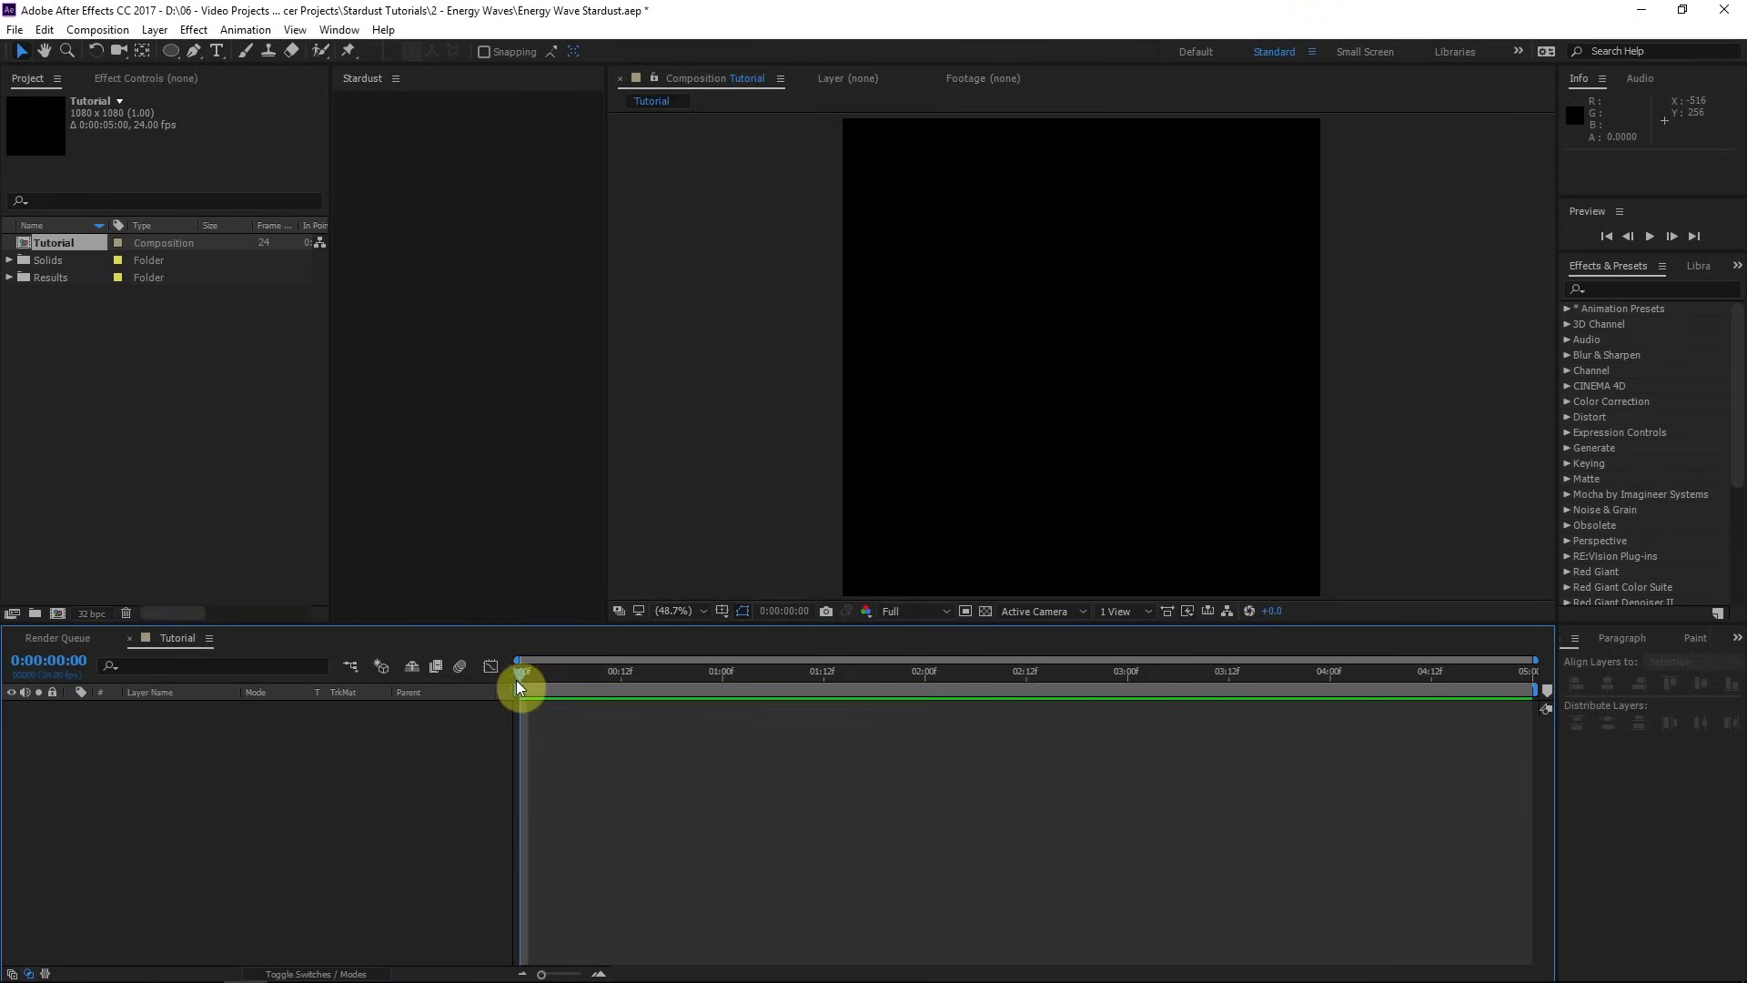
Step: Add a black composition-size solid named Stardust to the Tutorial composition
key("ctrl+y")
type("S")
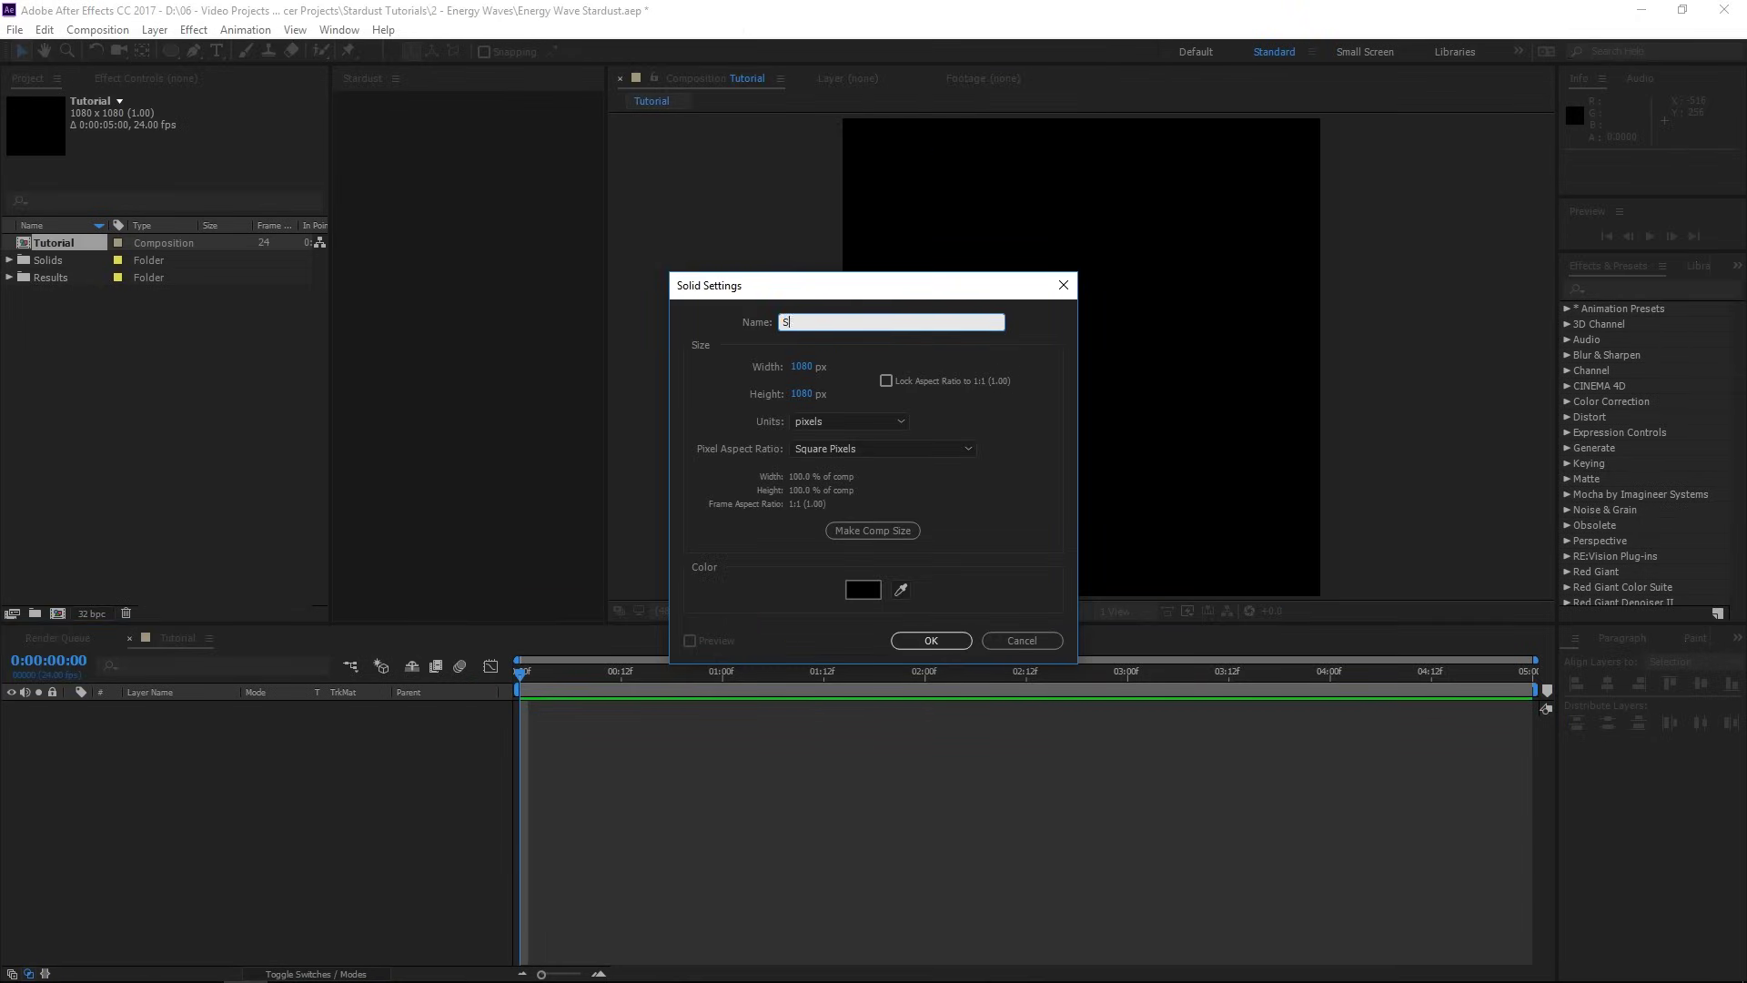
type("tardust")
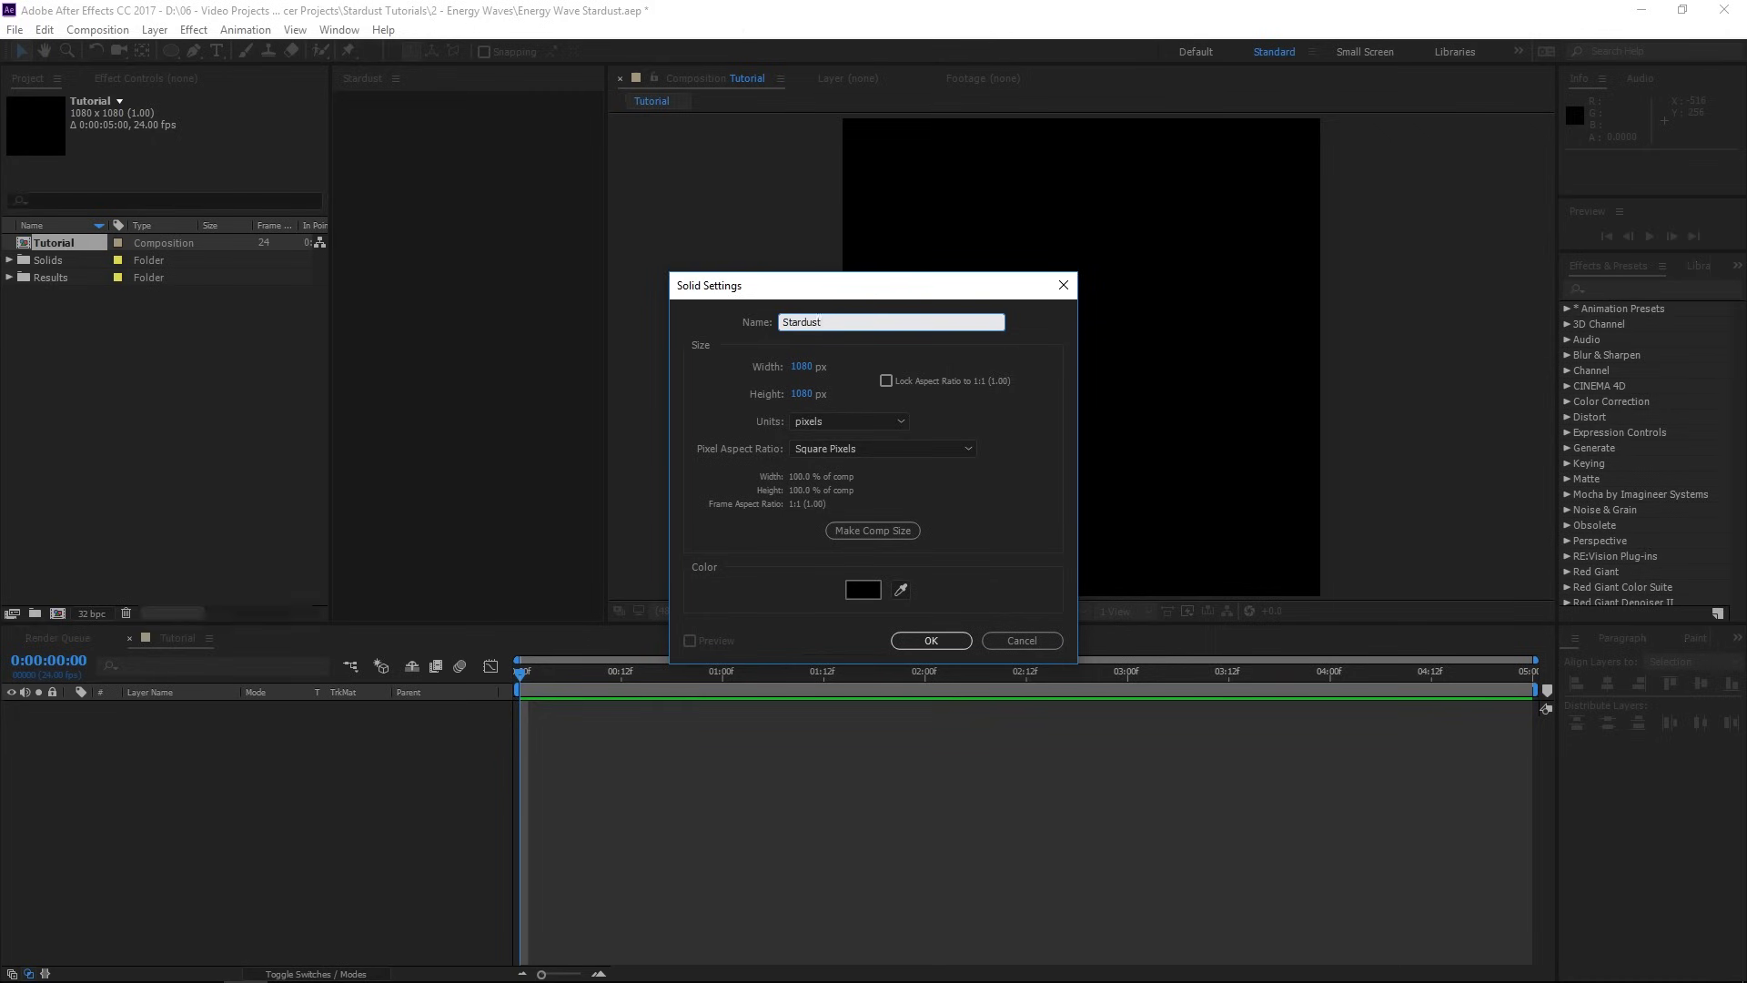
key("Return")
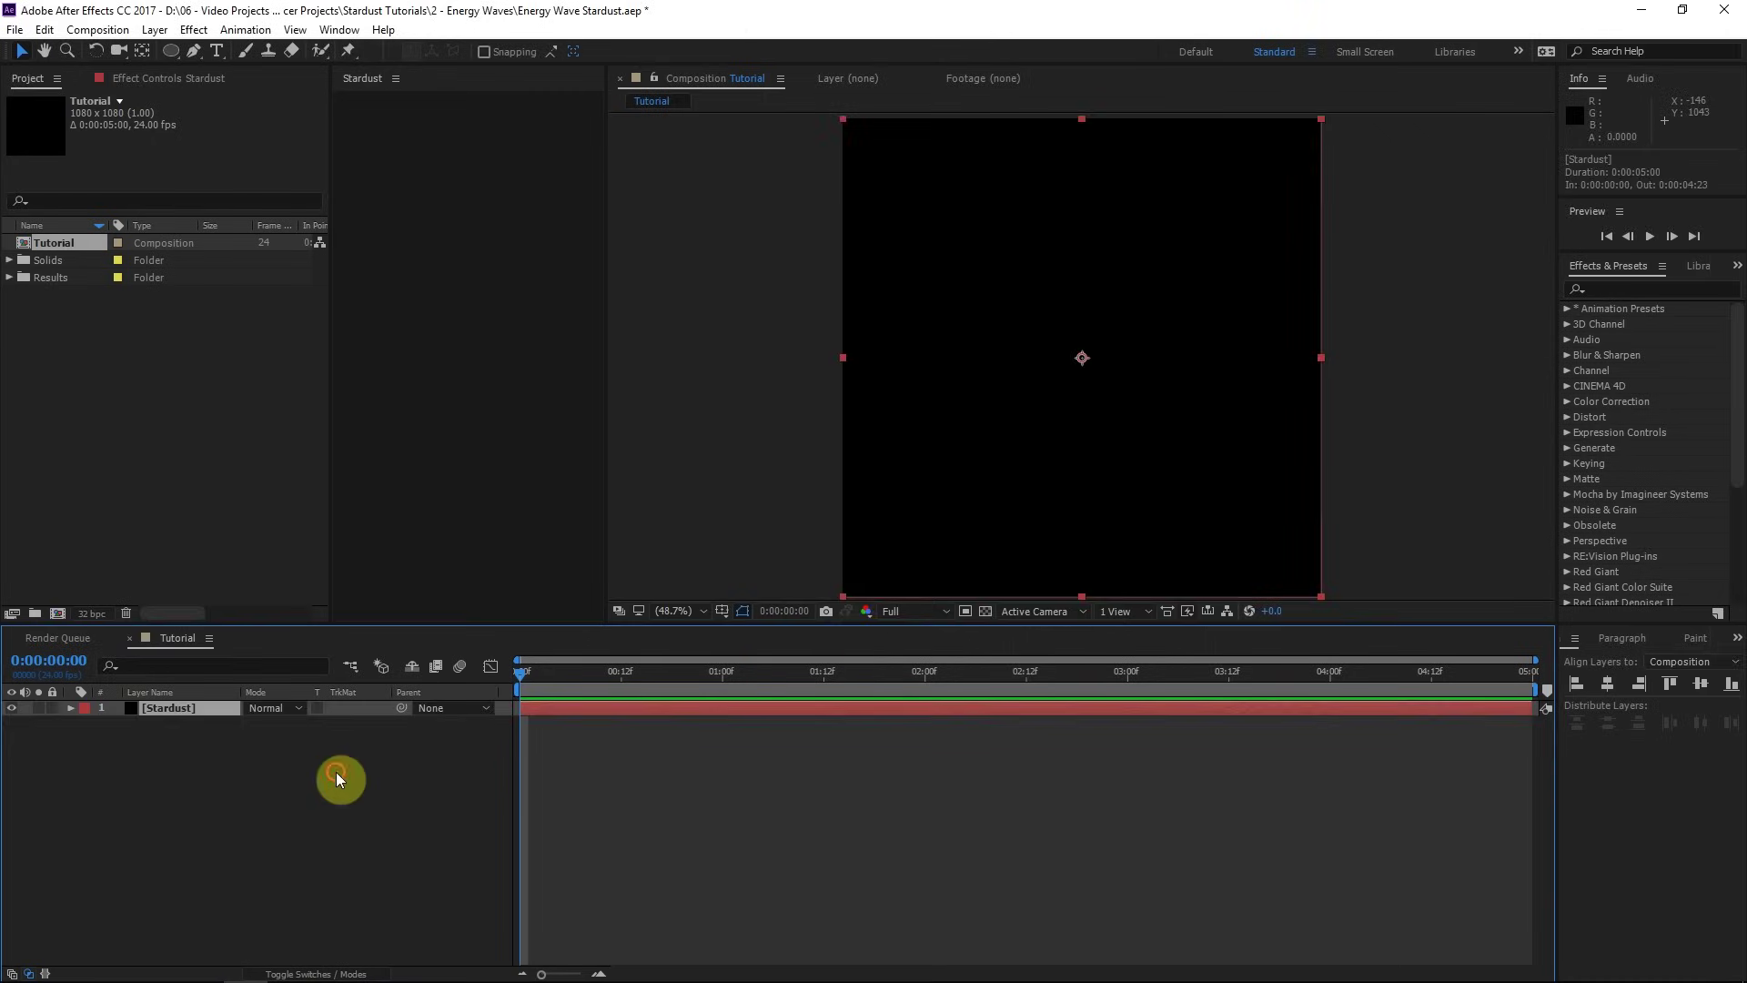
Step: Find the Stardust effect and apply it to the Stardust solid
left_click(1653, 287)
type("Star")
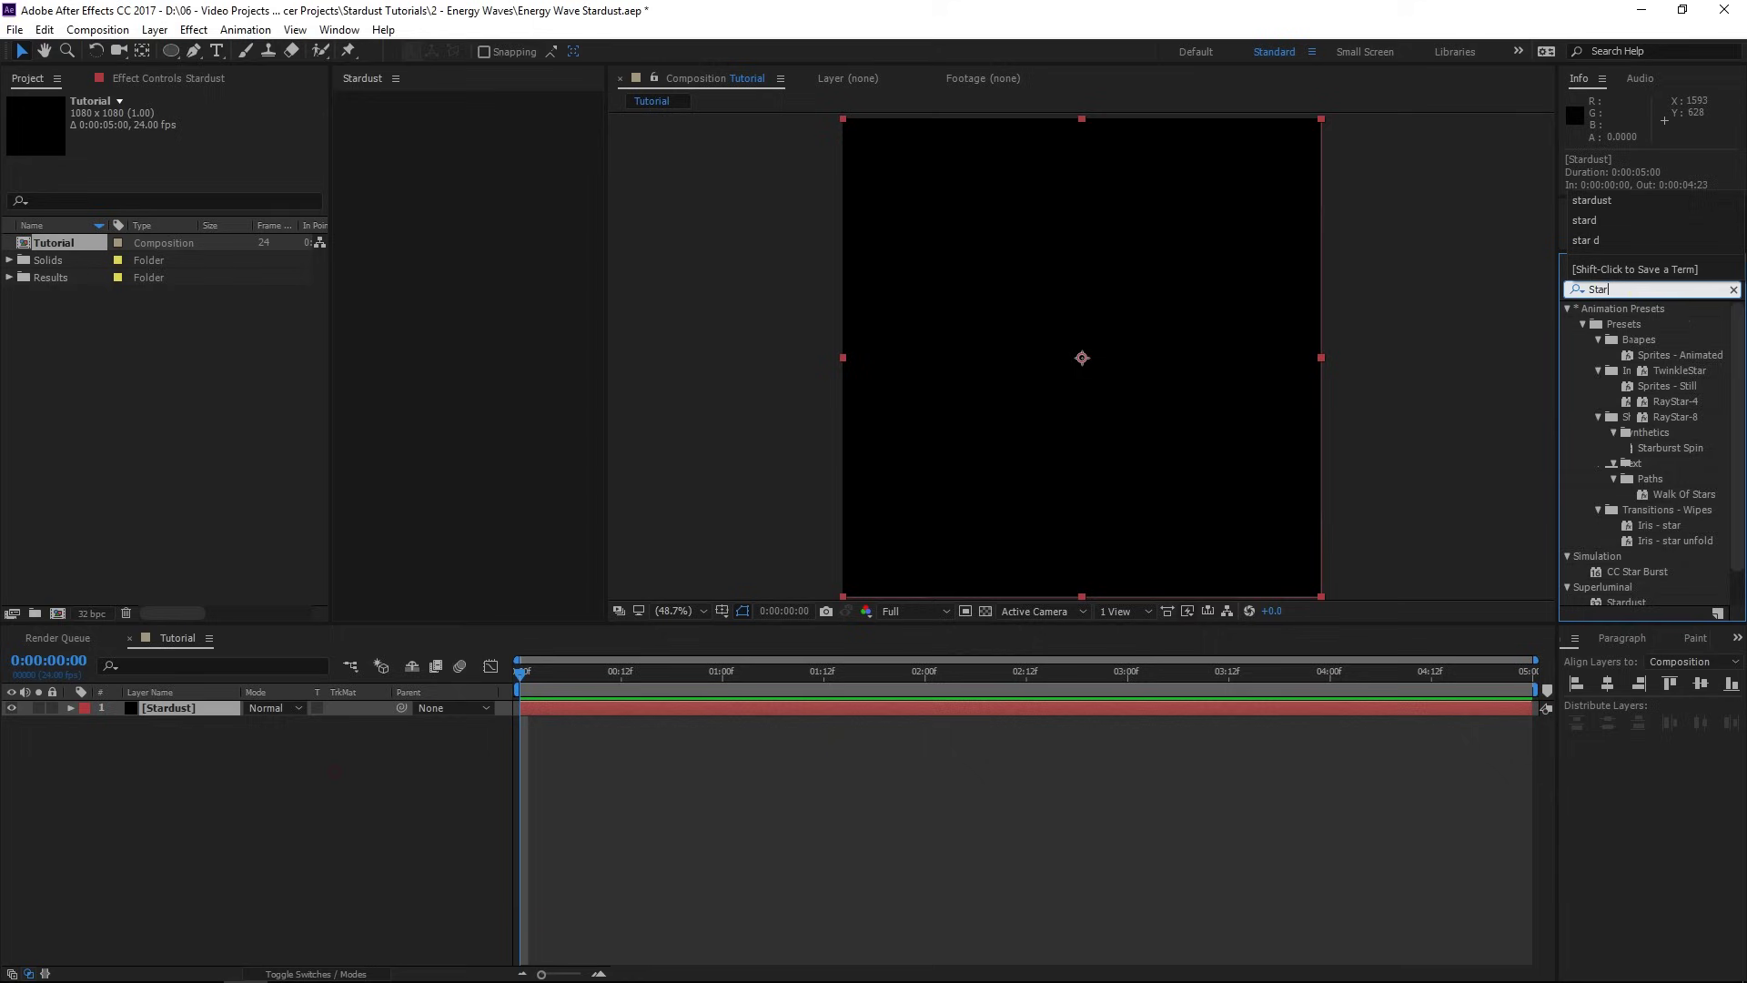
type("dust")
left_click_drag(1626, 324, 1063, 308)
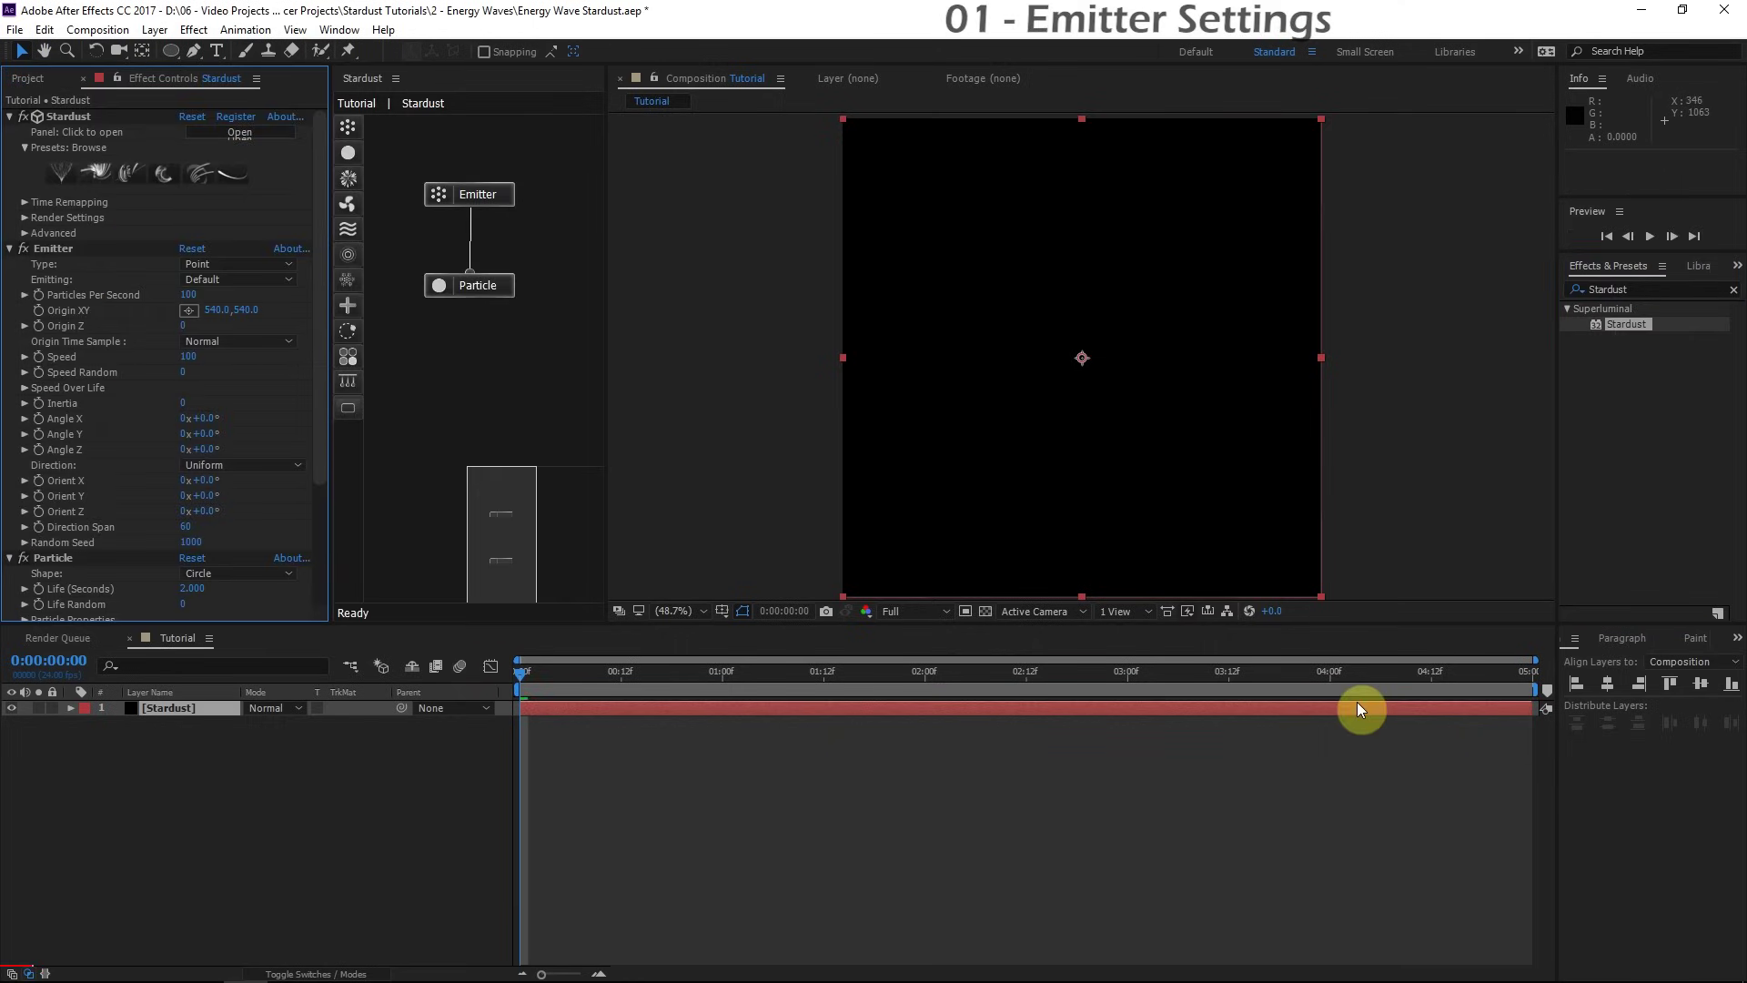
Step: Shift the Stardust layer to start over 4 seconds before the composition and extend its end past the composition's end
left_click_drag(1356, 703, 499, 712)
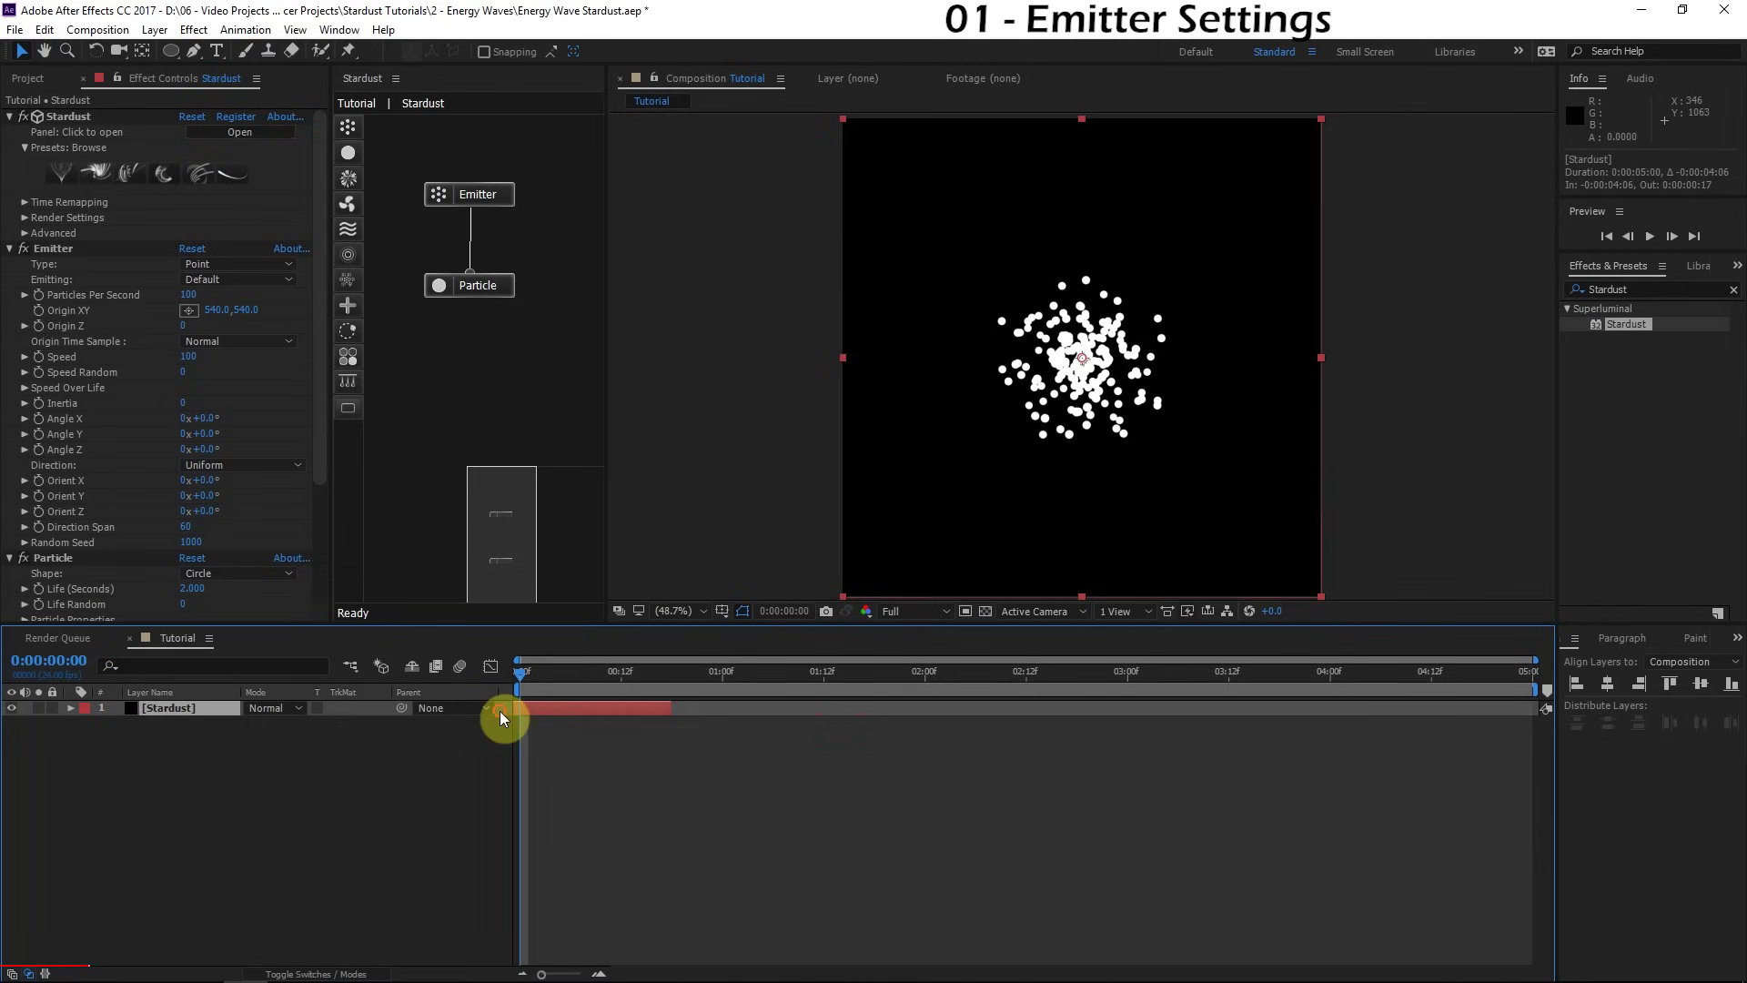
left_click_drag(670, 707, 1743, 726)
left_click_drag(1427, 709, 1324, 714)
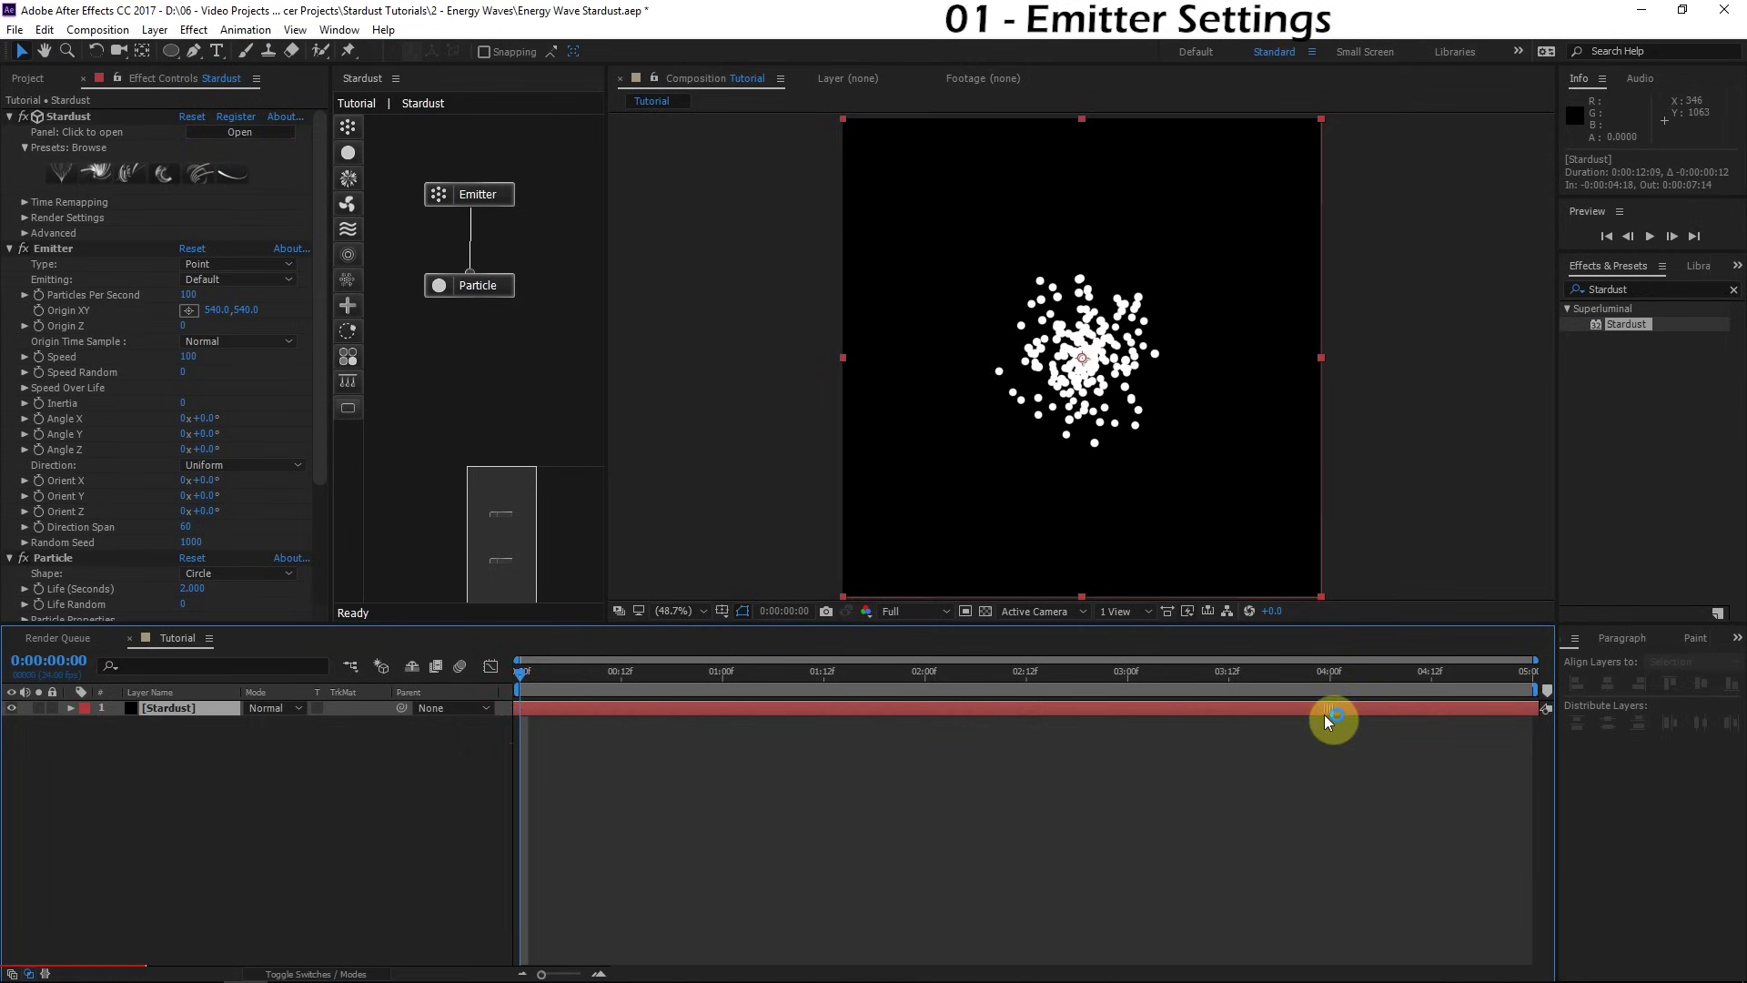
Step: Check that the Stardust node panel is enabled among the program's windows
left_click(435, 194)
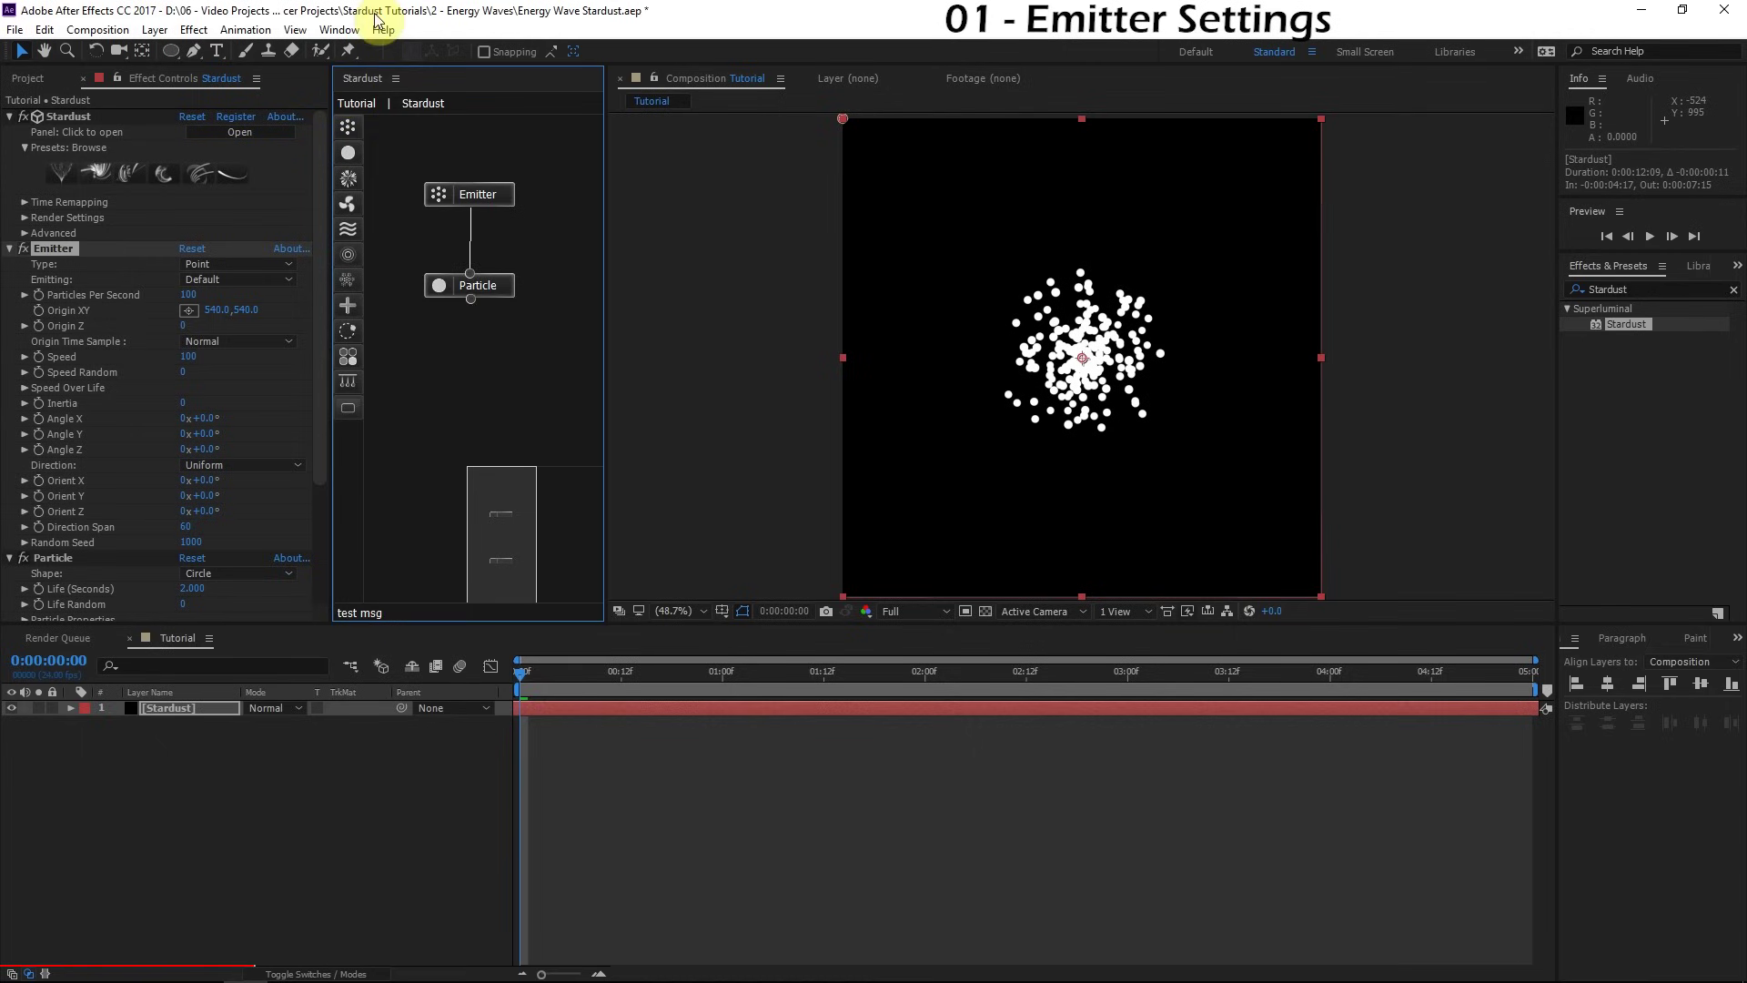
left_click(338, 29)
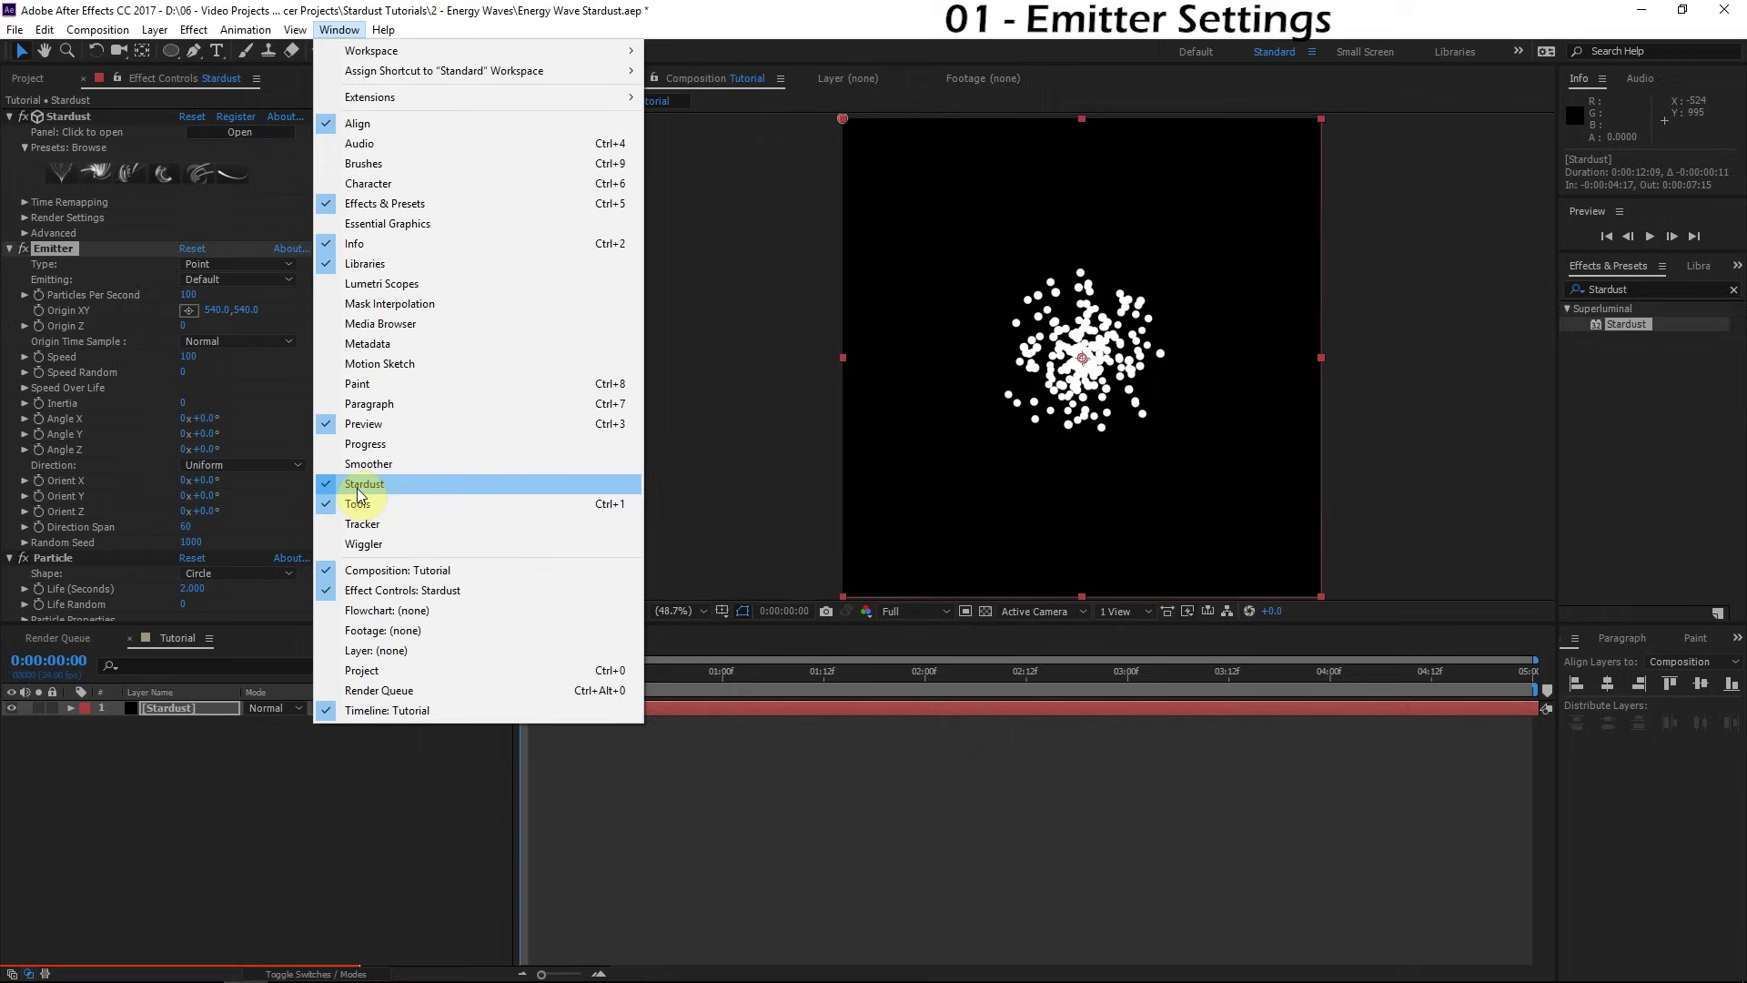
left_click(271, 893)
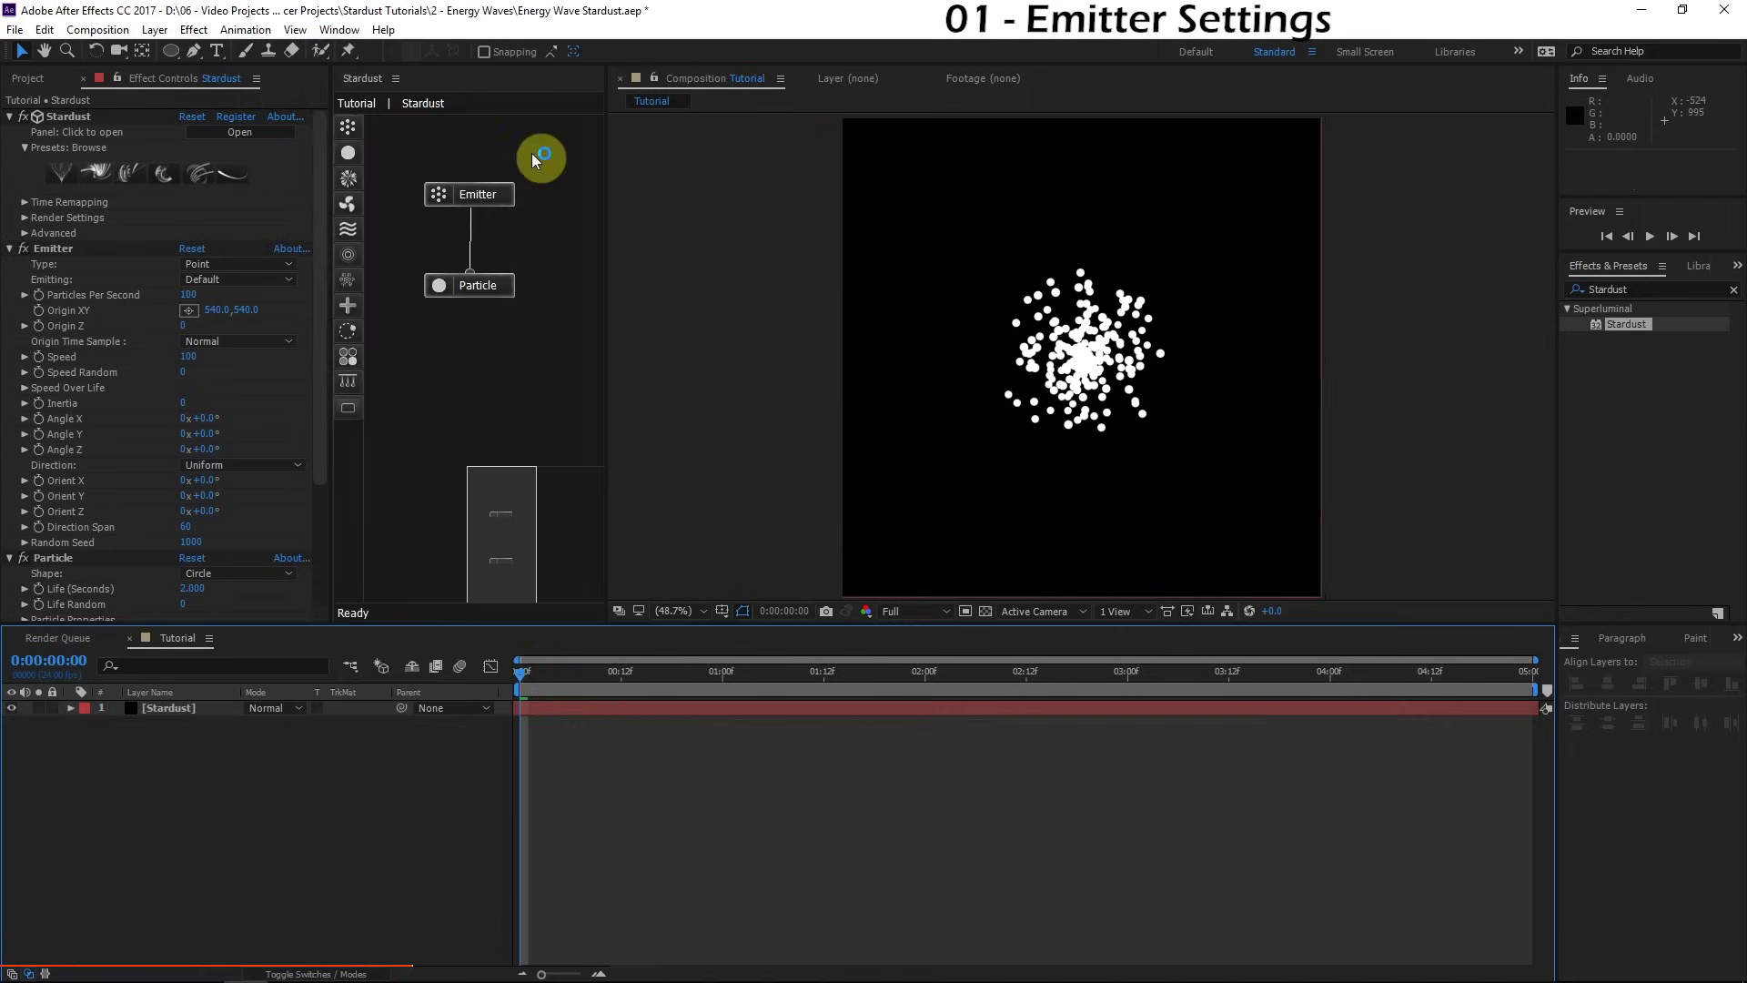
Step: Rearrange the Emitter and Particle nodes, placing them closer together in the upper part of the node graph
left_click(485, 297)
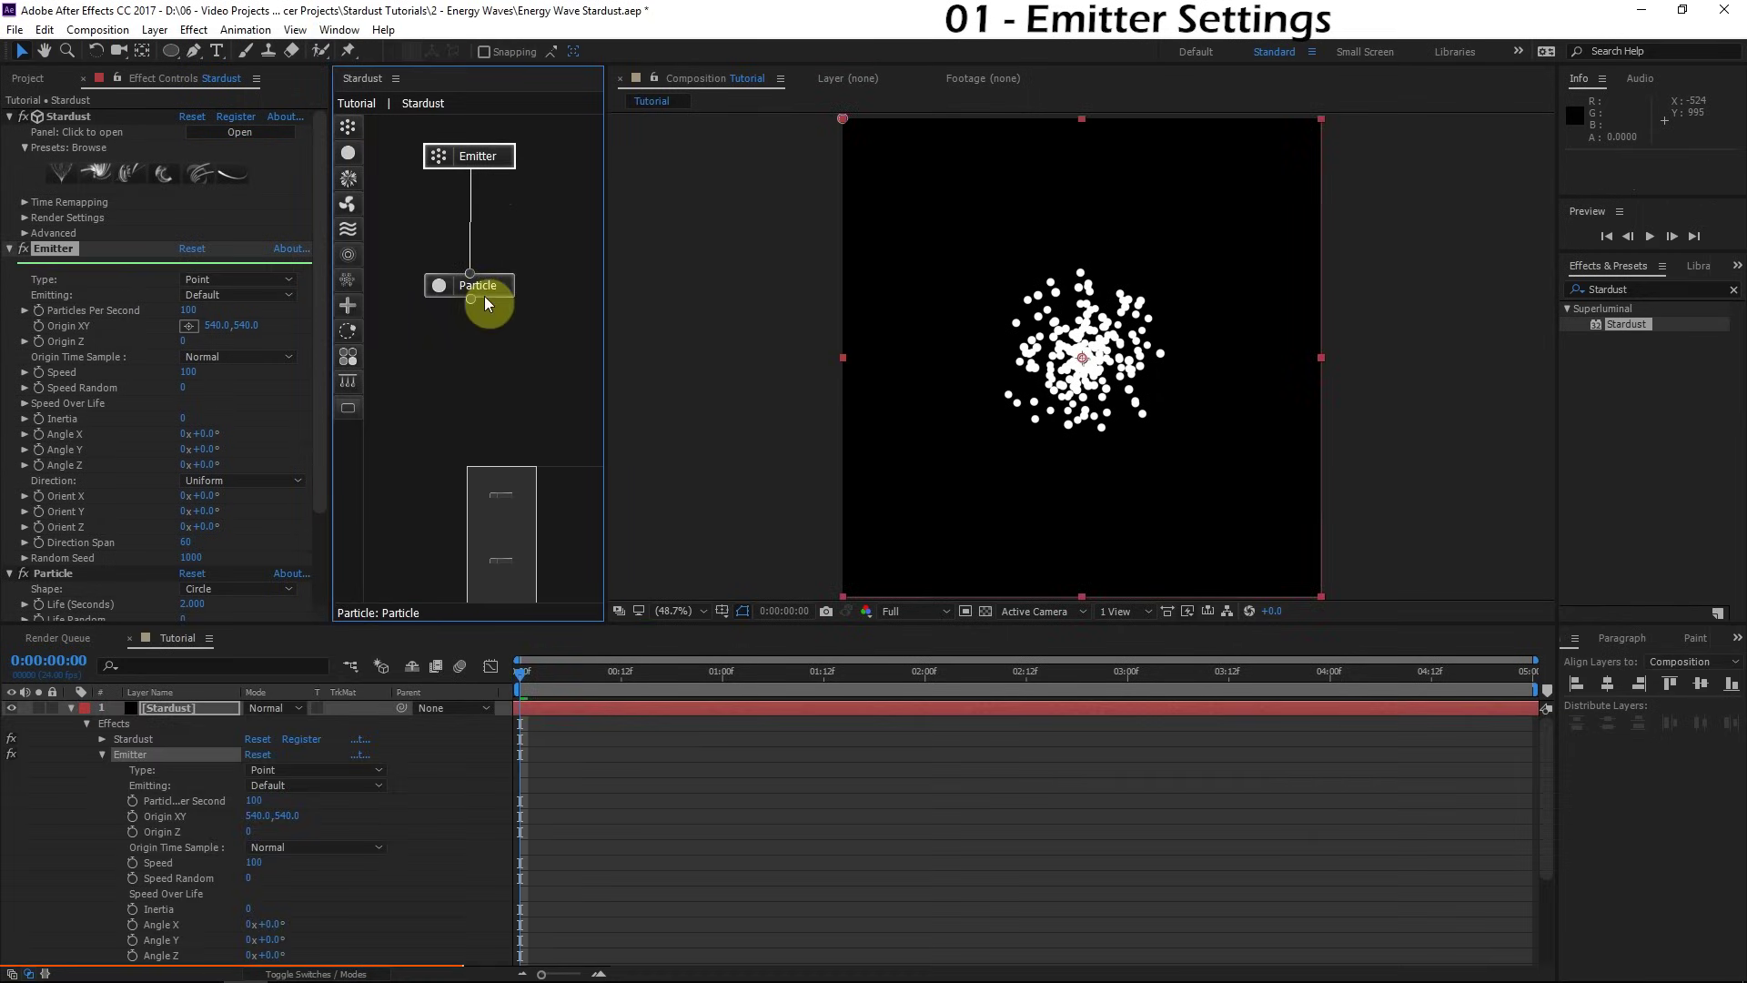
left_click_drag(487, 257, 484, 226)
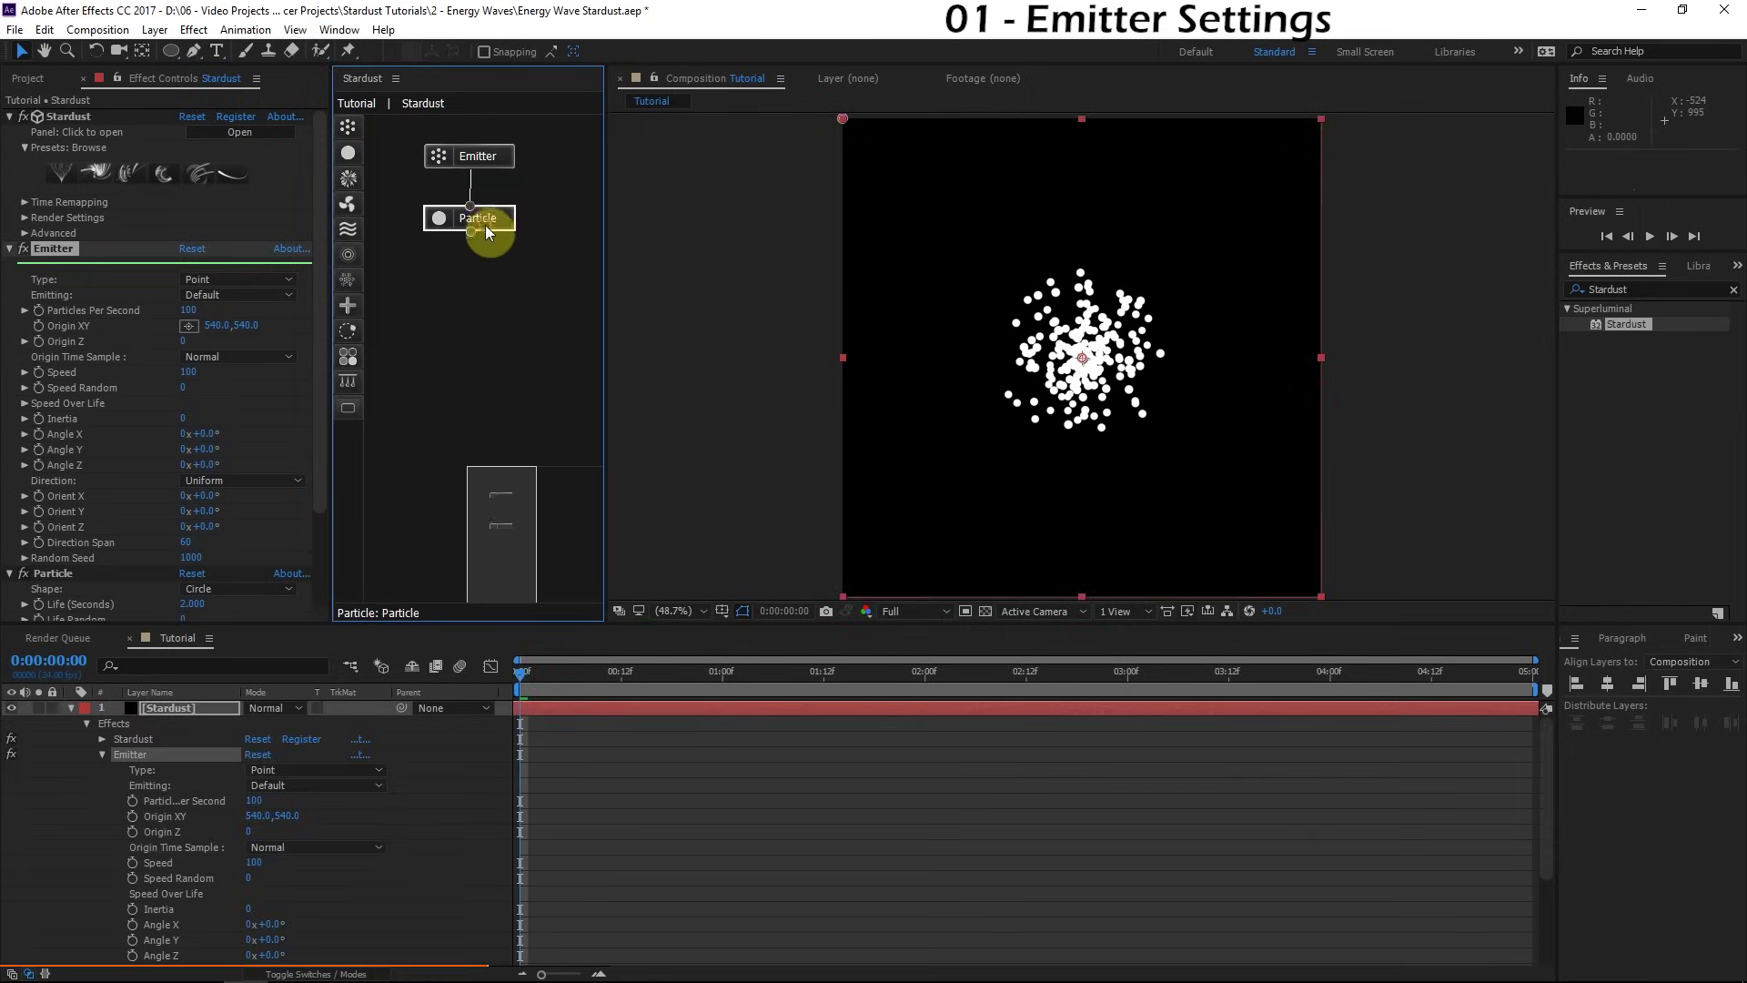
left_click(492, 161)
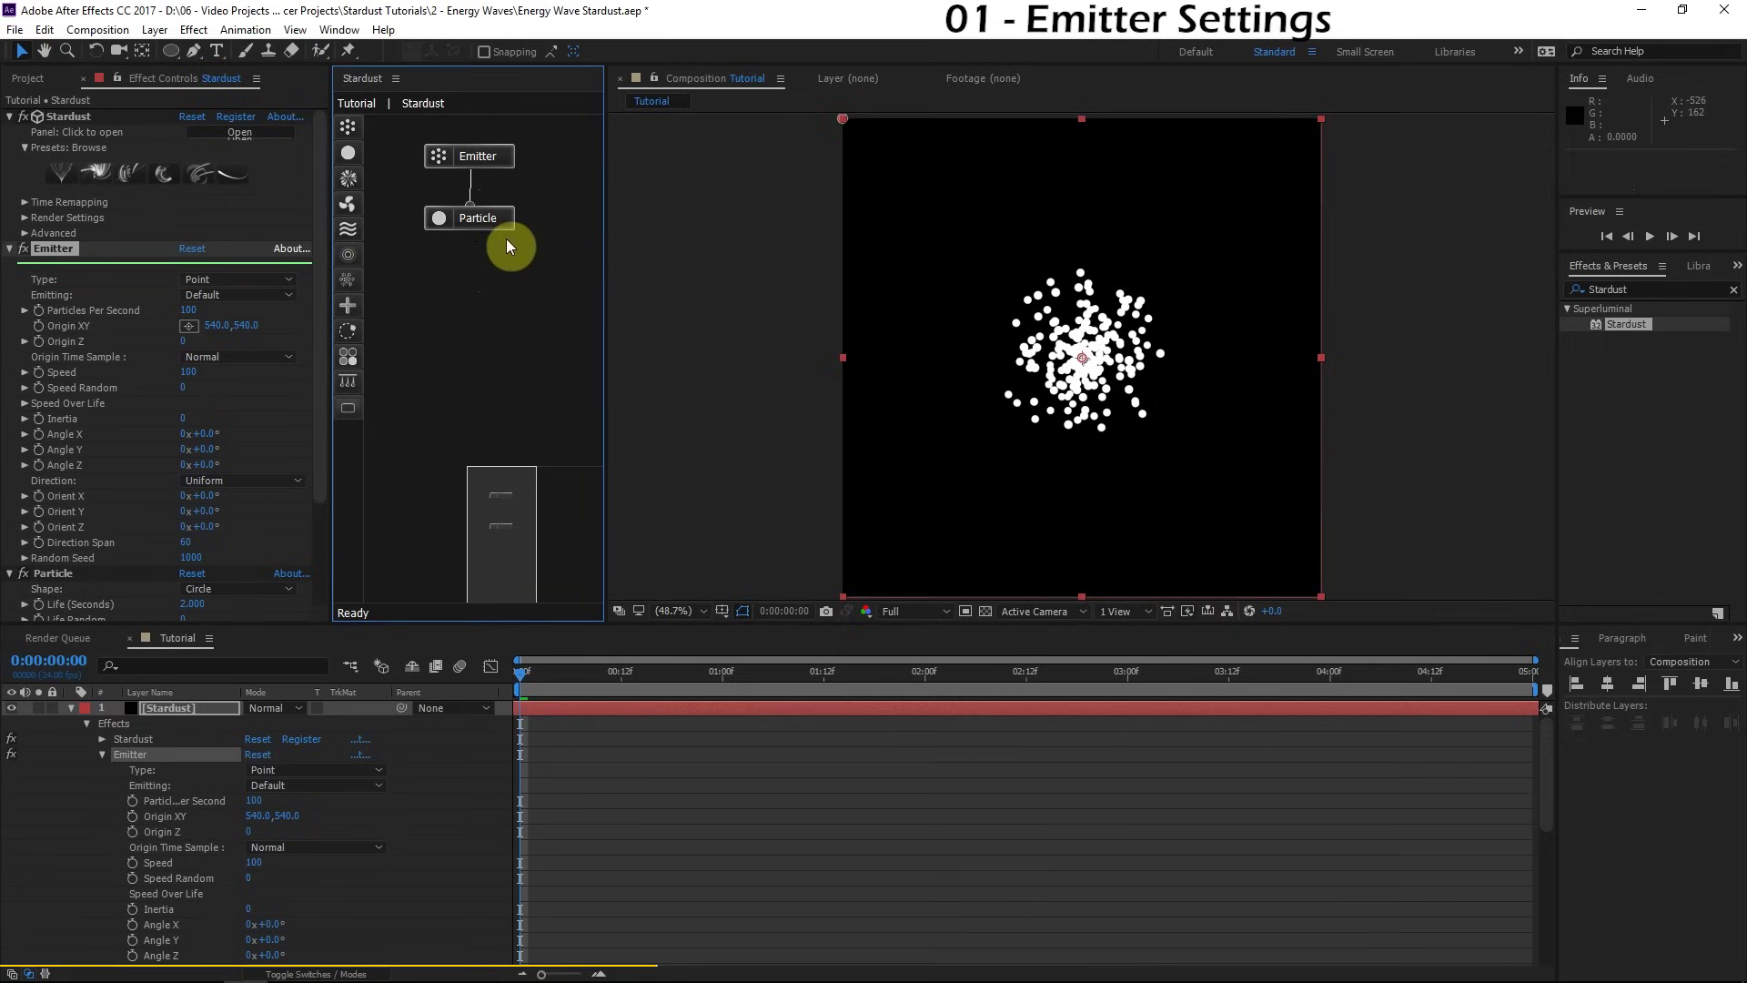
left_click_drag(500, 225, 443, 143)
left_click_drag(479, 208, 446, 214)
left_click_drag(447, 145, 447, 185)
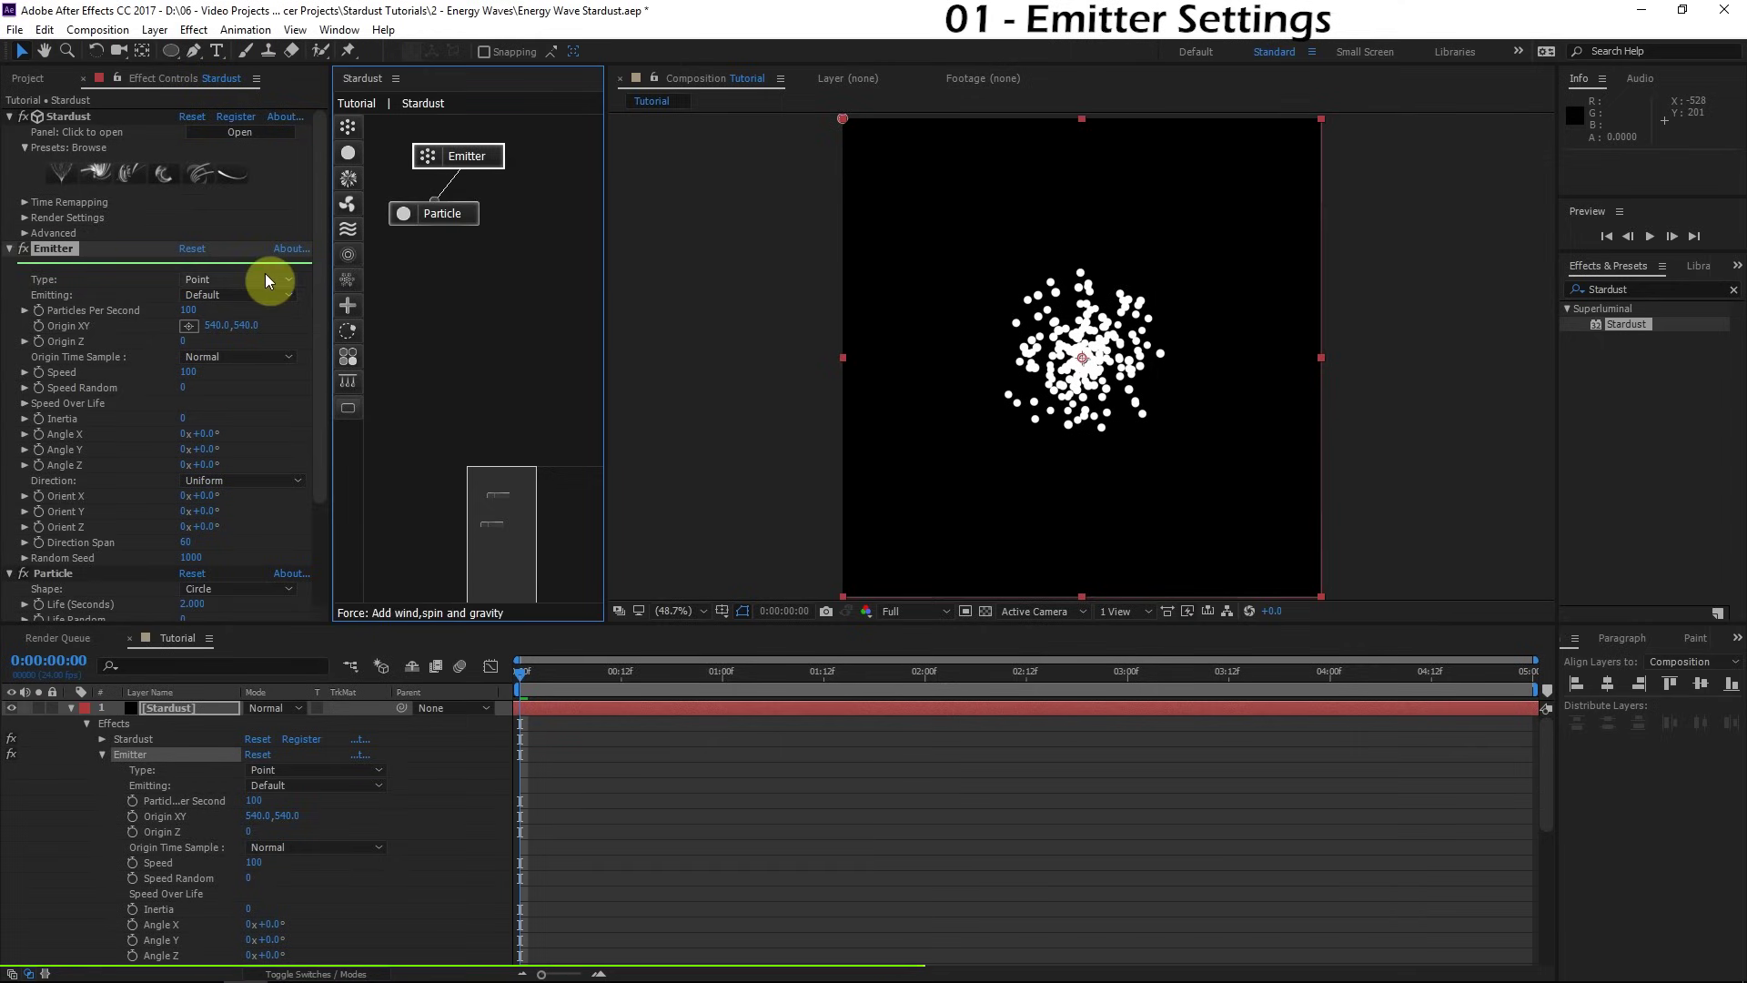
Step: Set the emitter type to Box with Size X 880, Size Y 0 and Size Z 0, and preview the particles
left_click(219, 280)
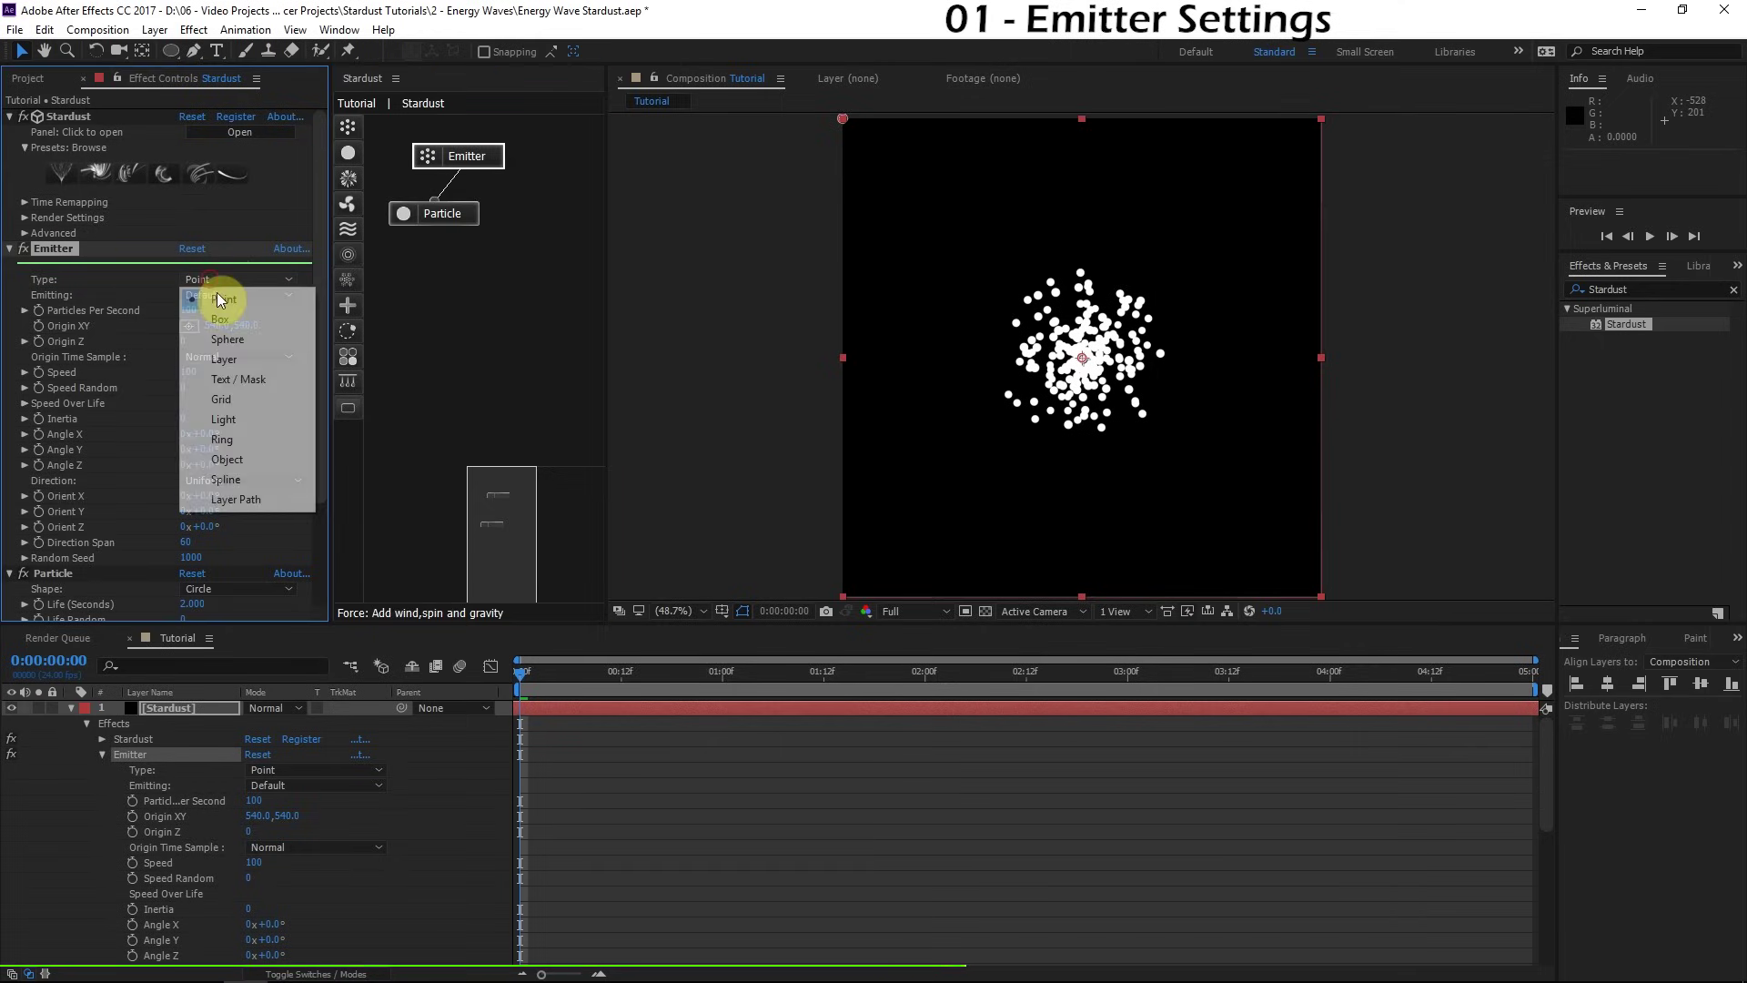
left_click(253, 318)
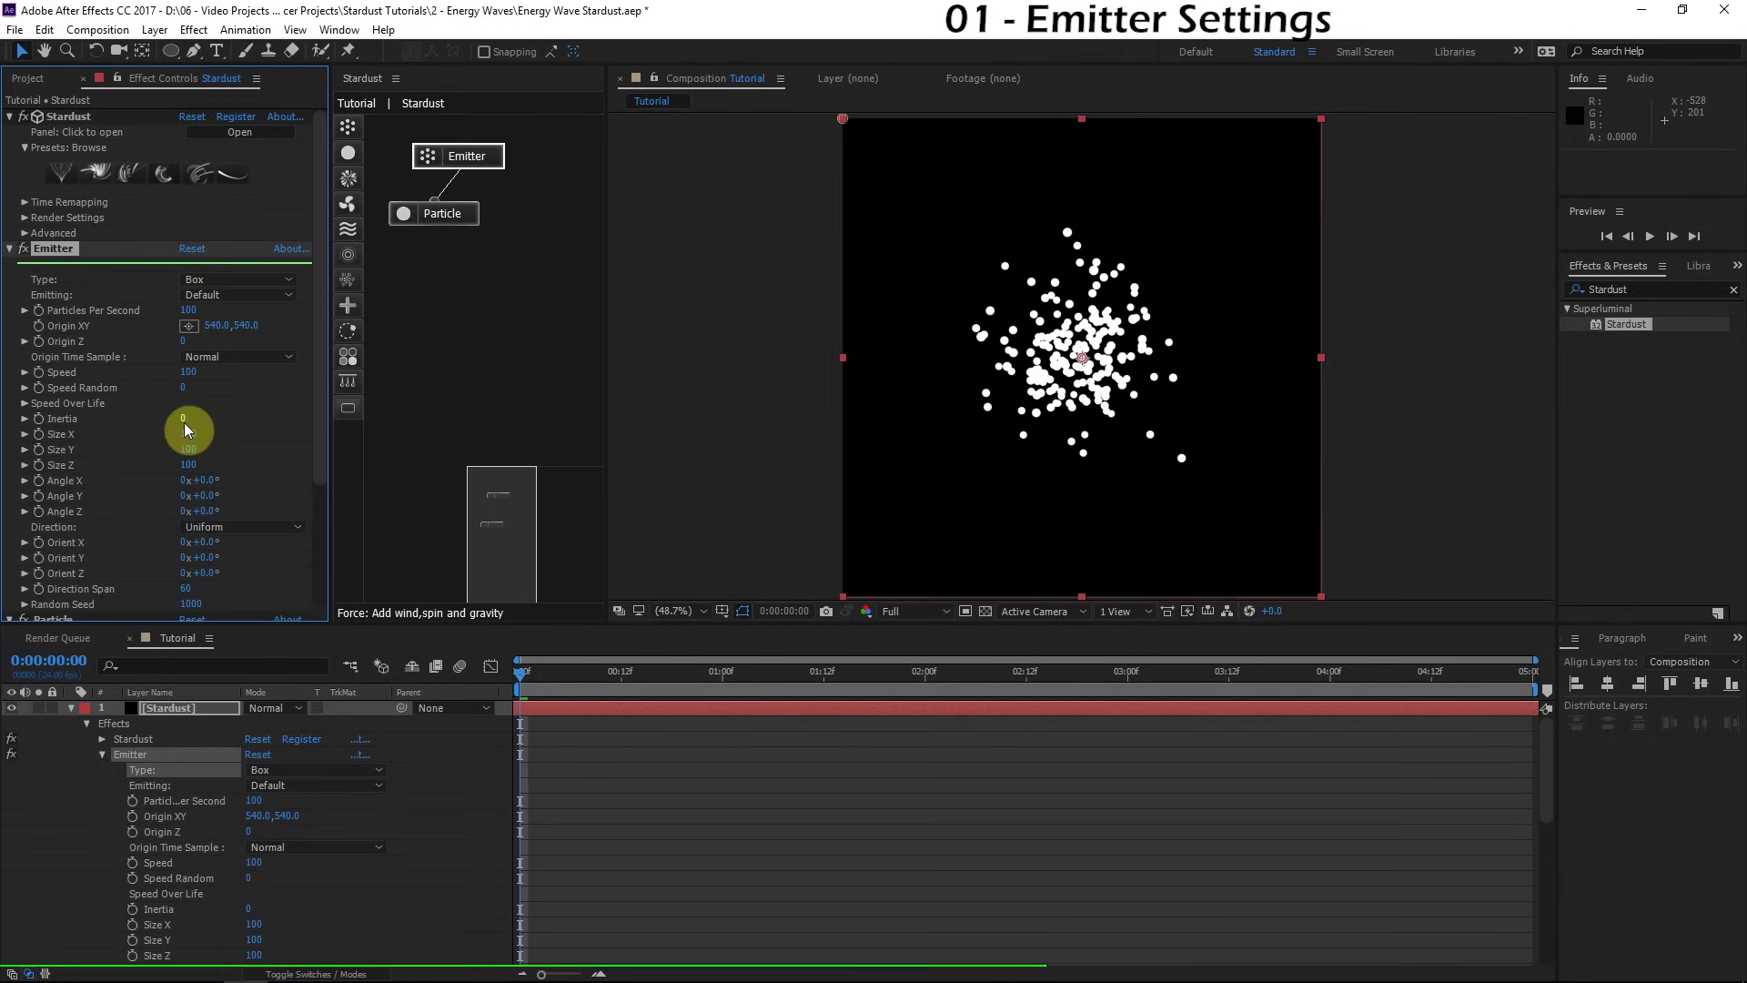
left_click(189, 450)
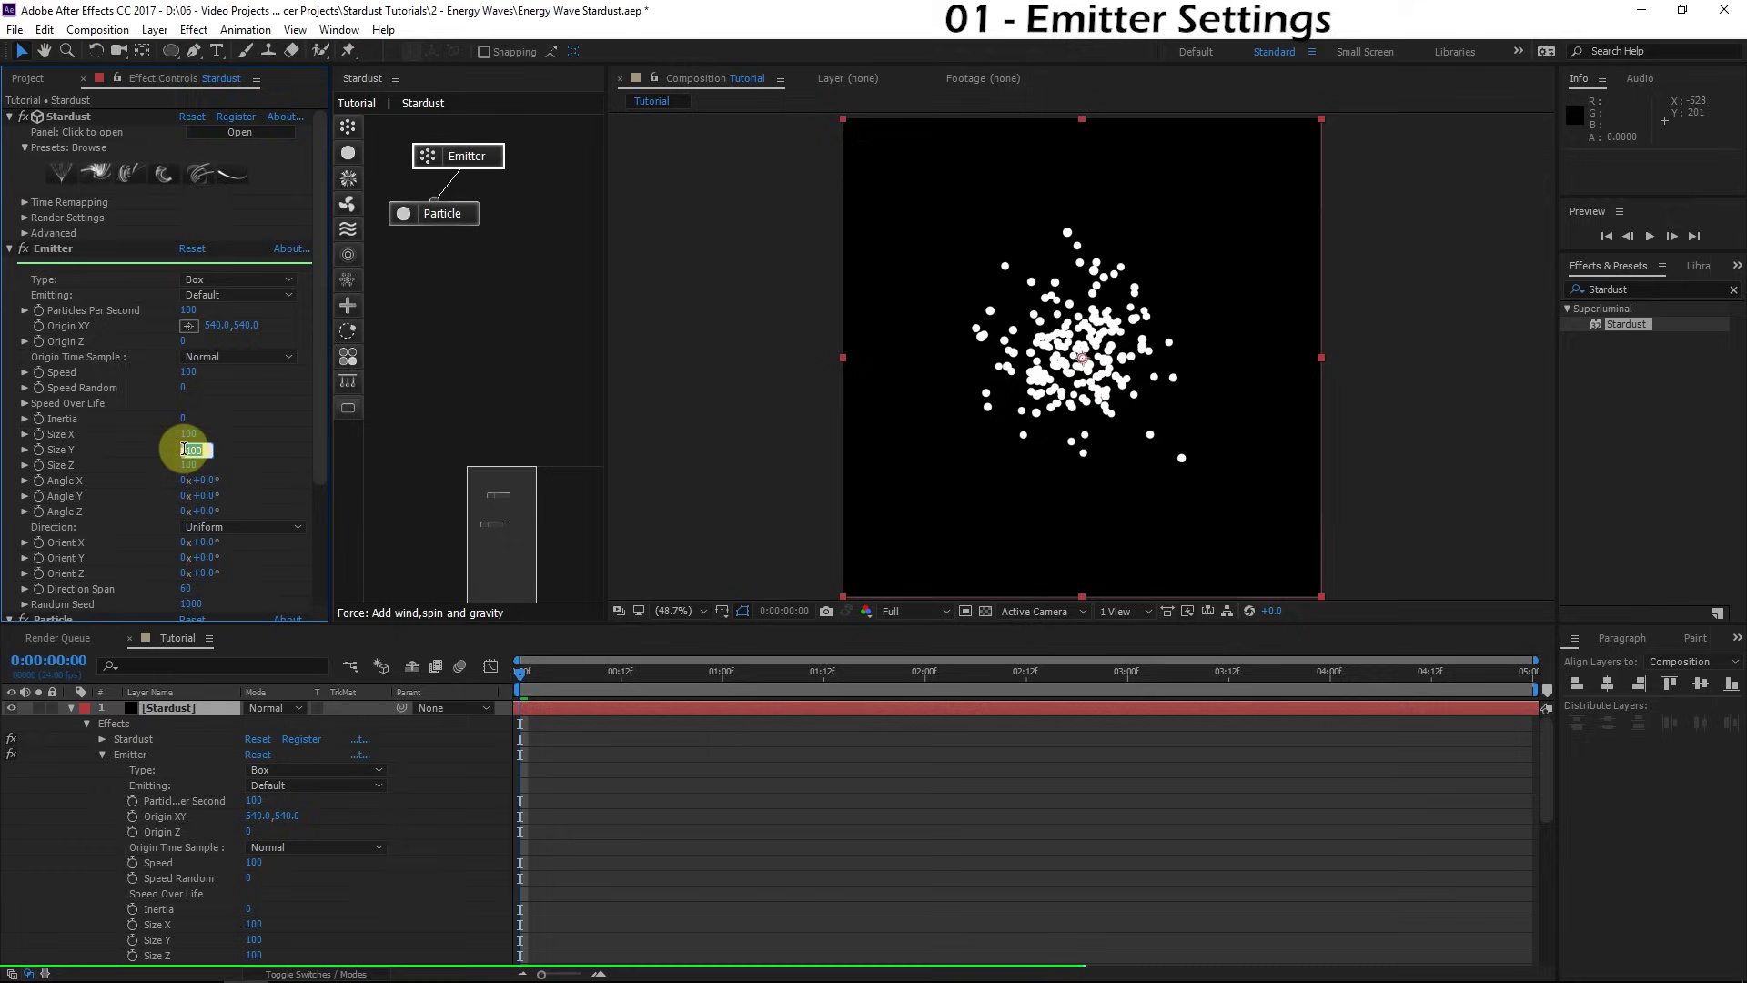
type("0")
key("Return")
left_click(185, 464)
type("0")
key("Return")
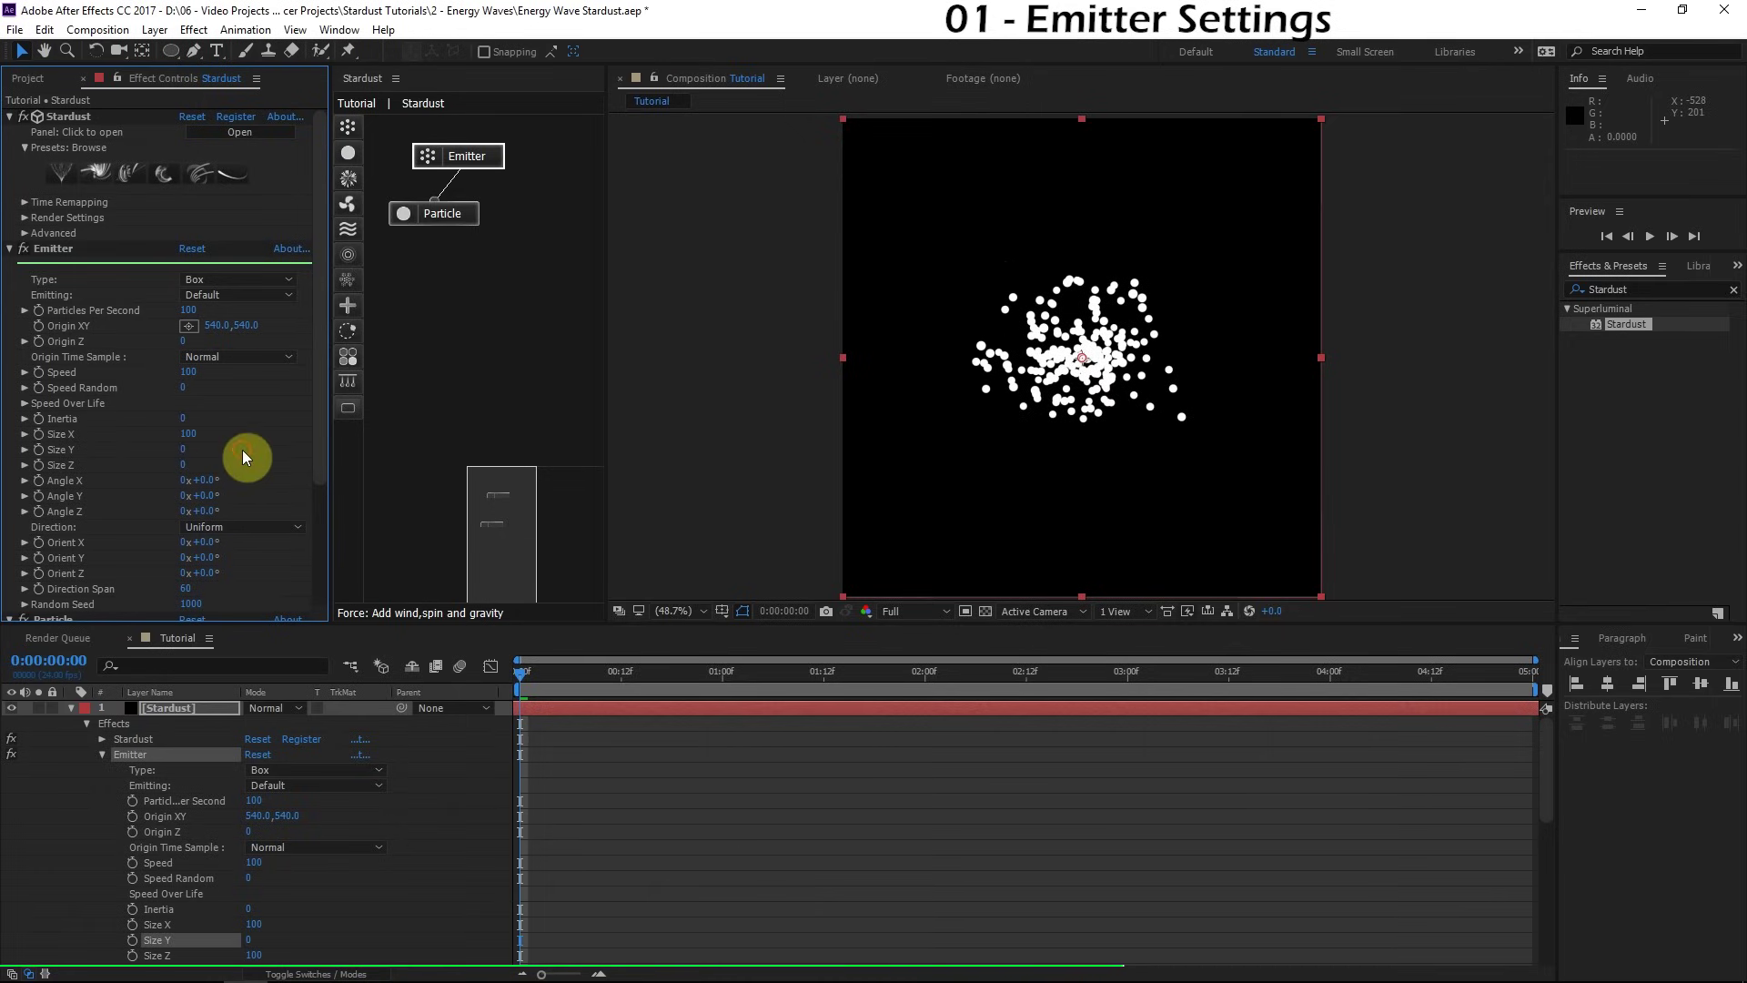
left_click_drag(180, 432, 251, 432)
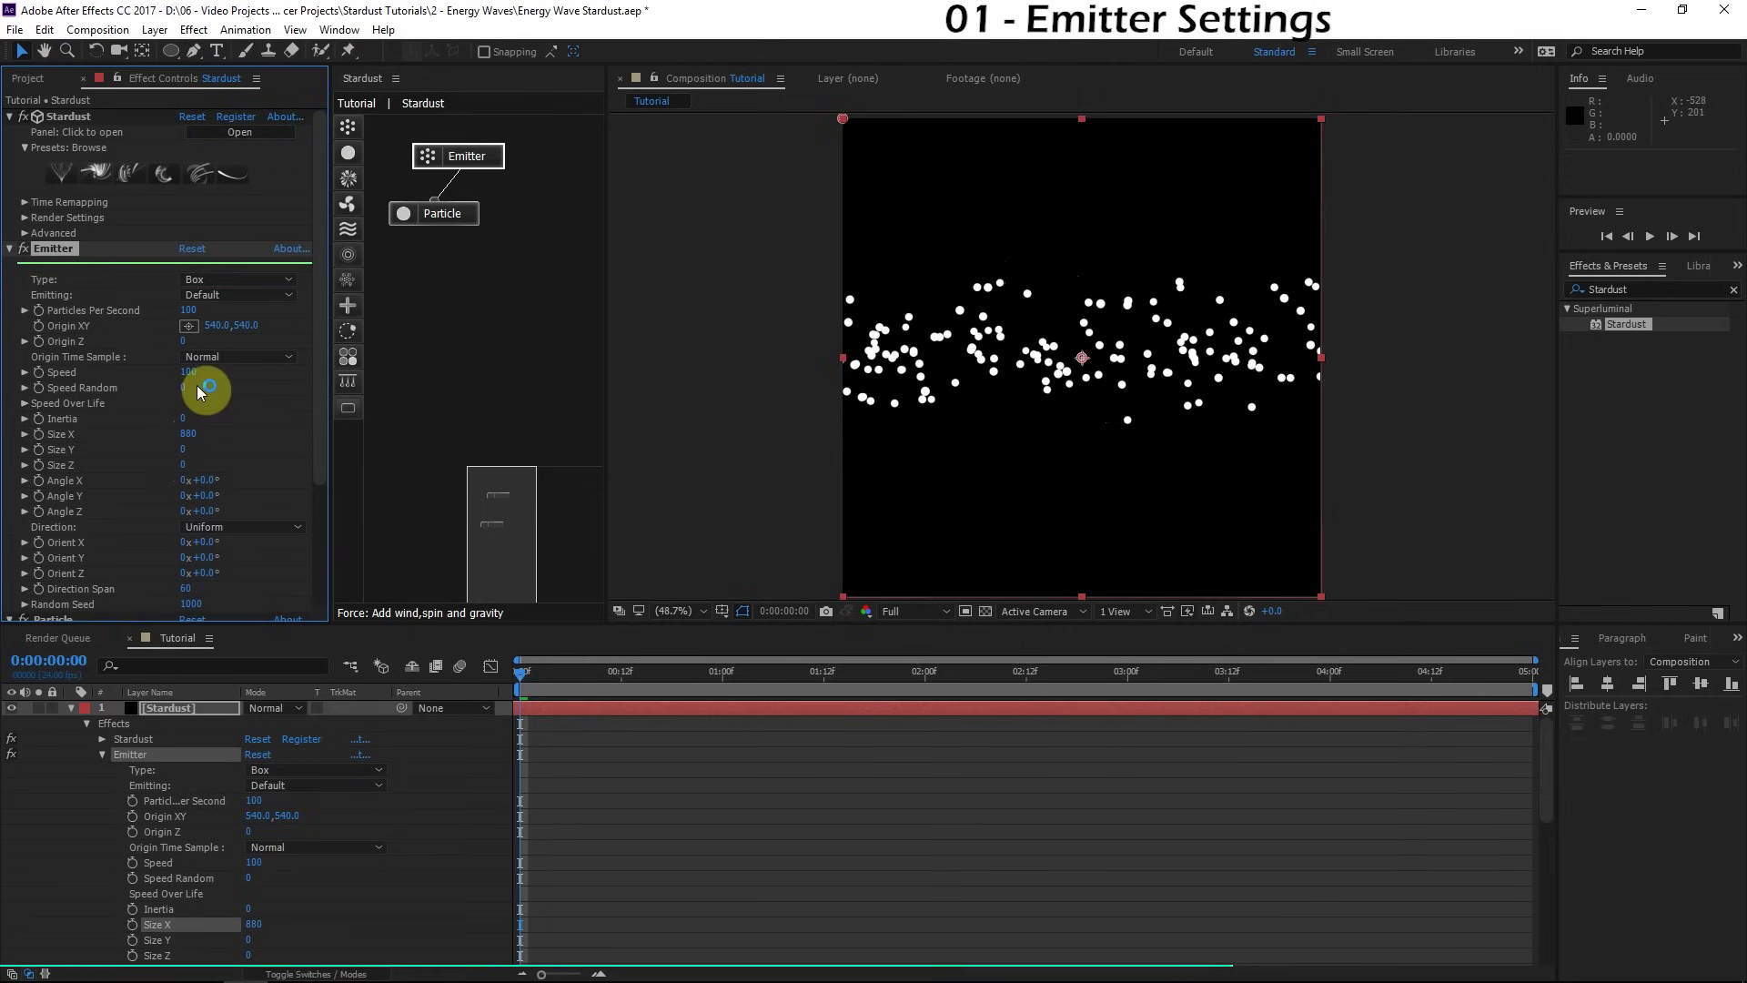
left_click_drag(545, 692, 705, 673)
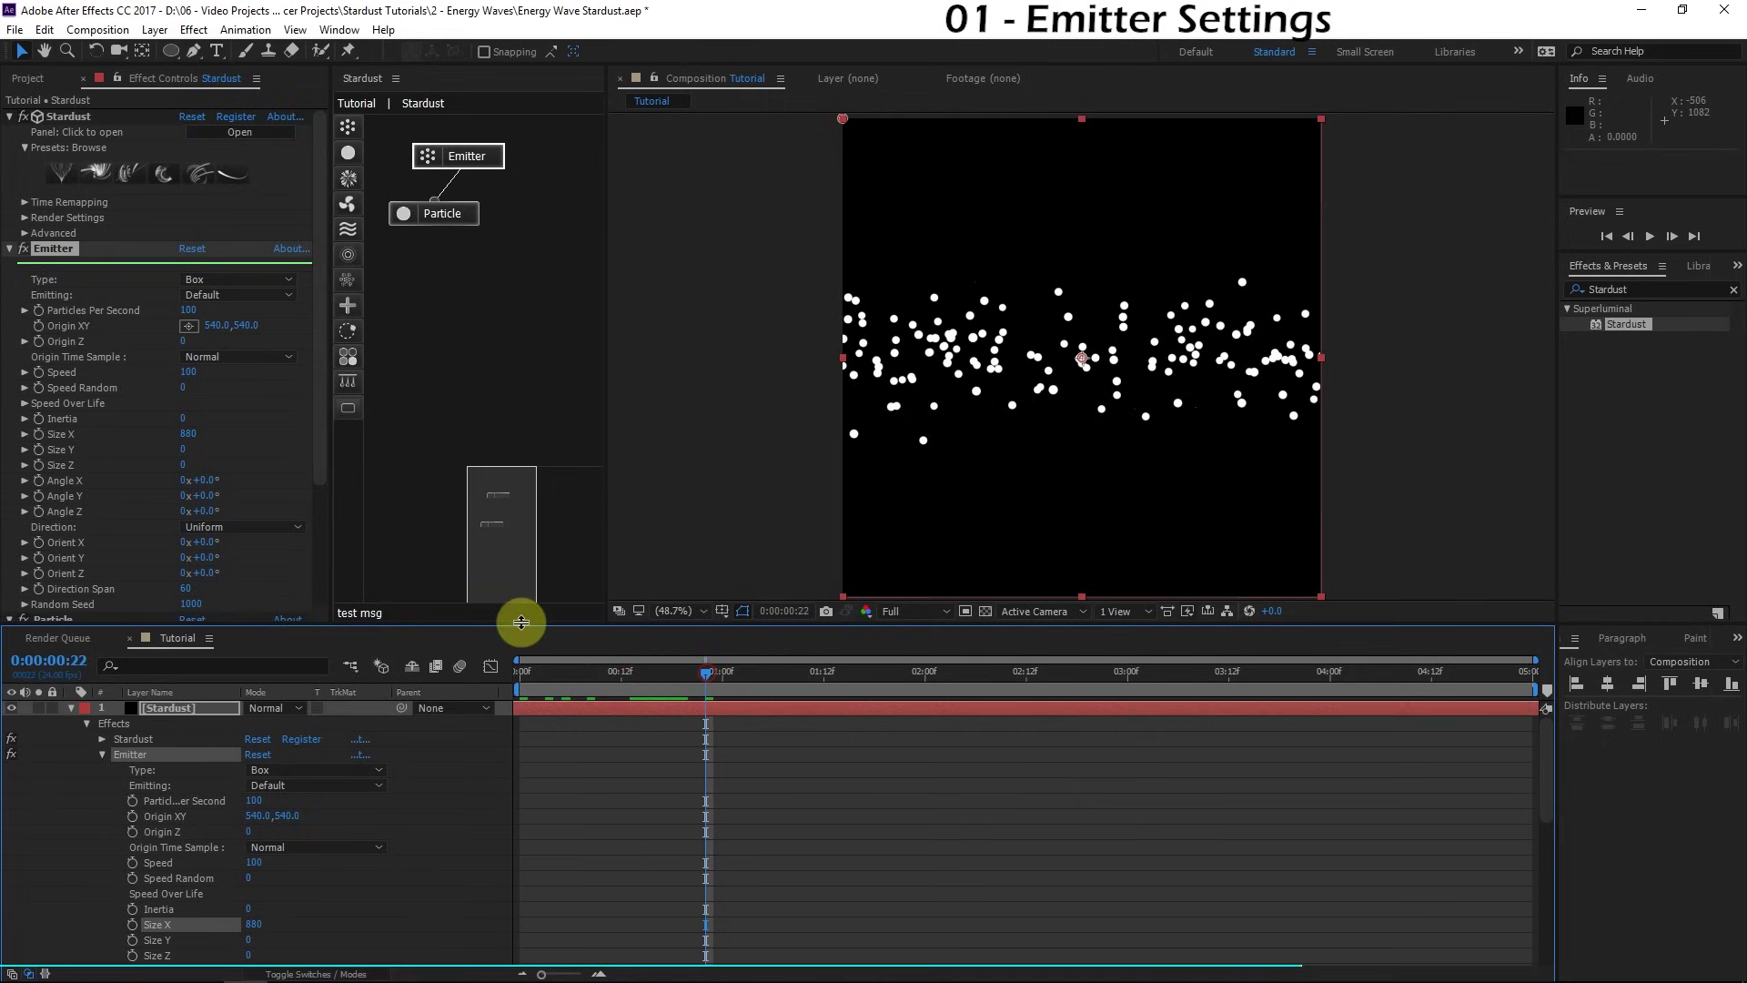
Step: Set the emitter's Speed to 0 and preview the particles over time
left_click(186, 371)
type("0")
key("Return")
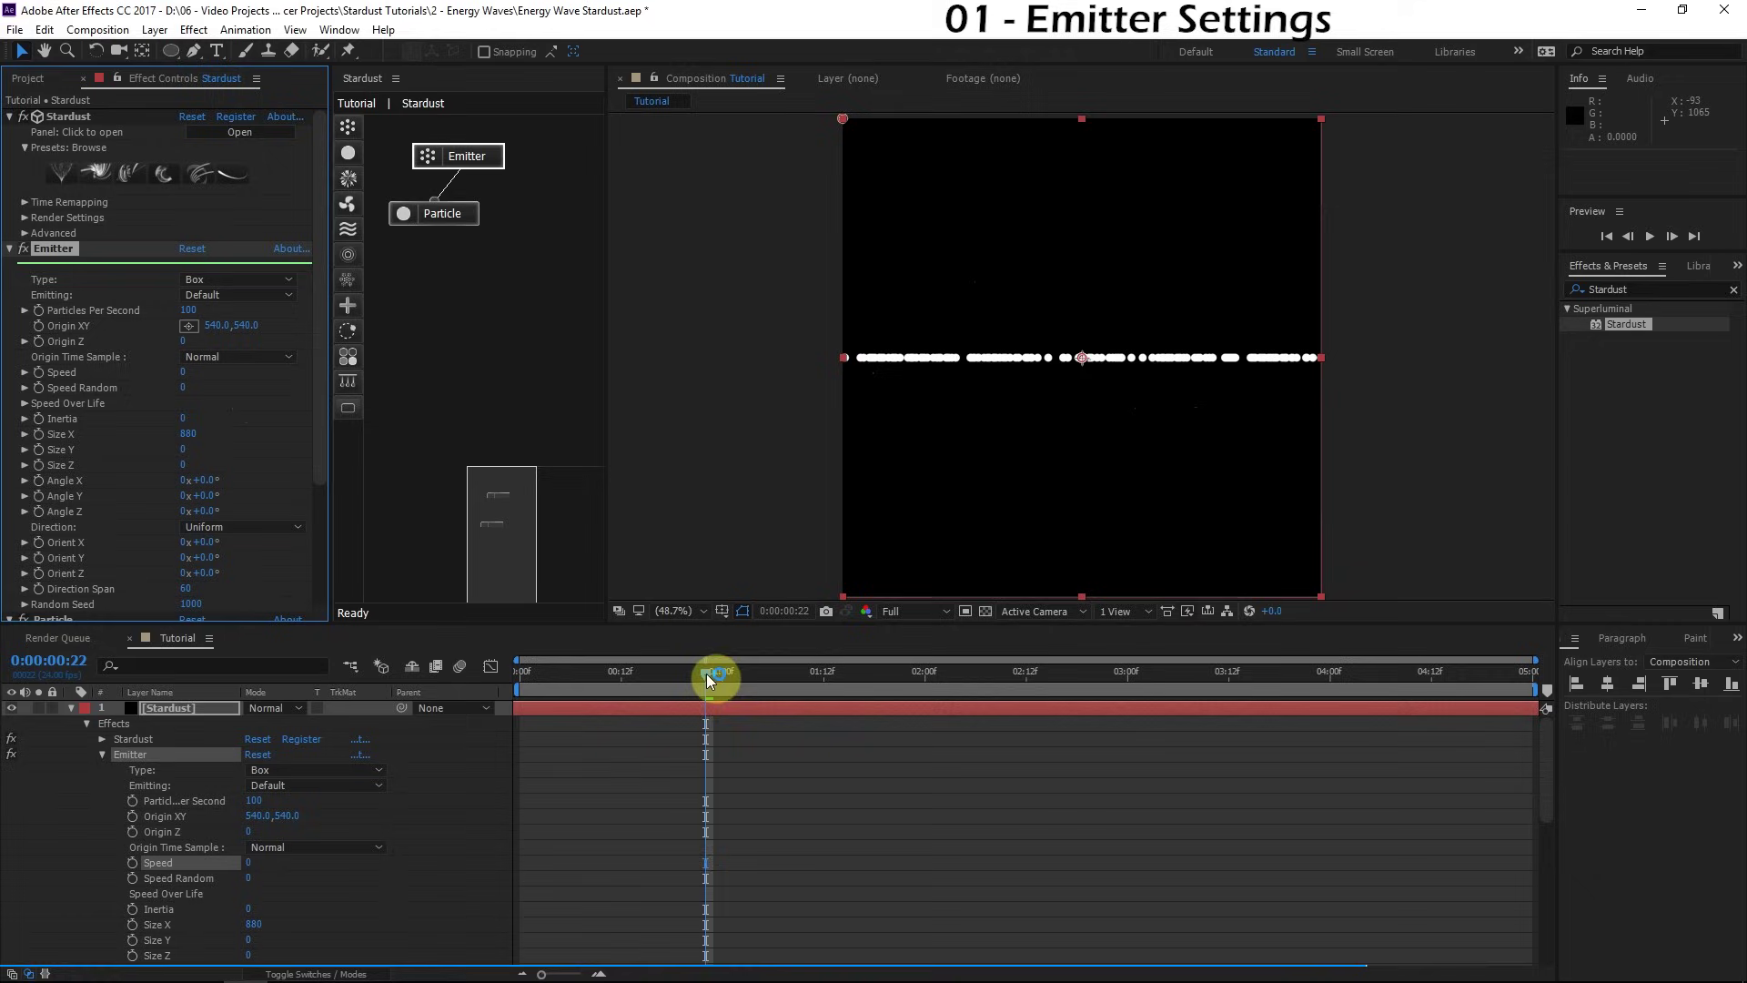
left_click_drag(706, 673, 828, 648)
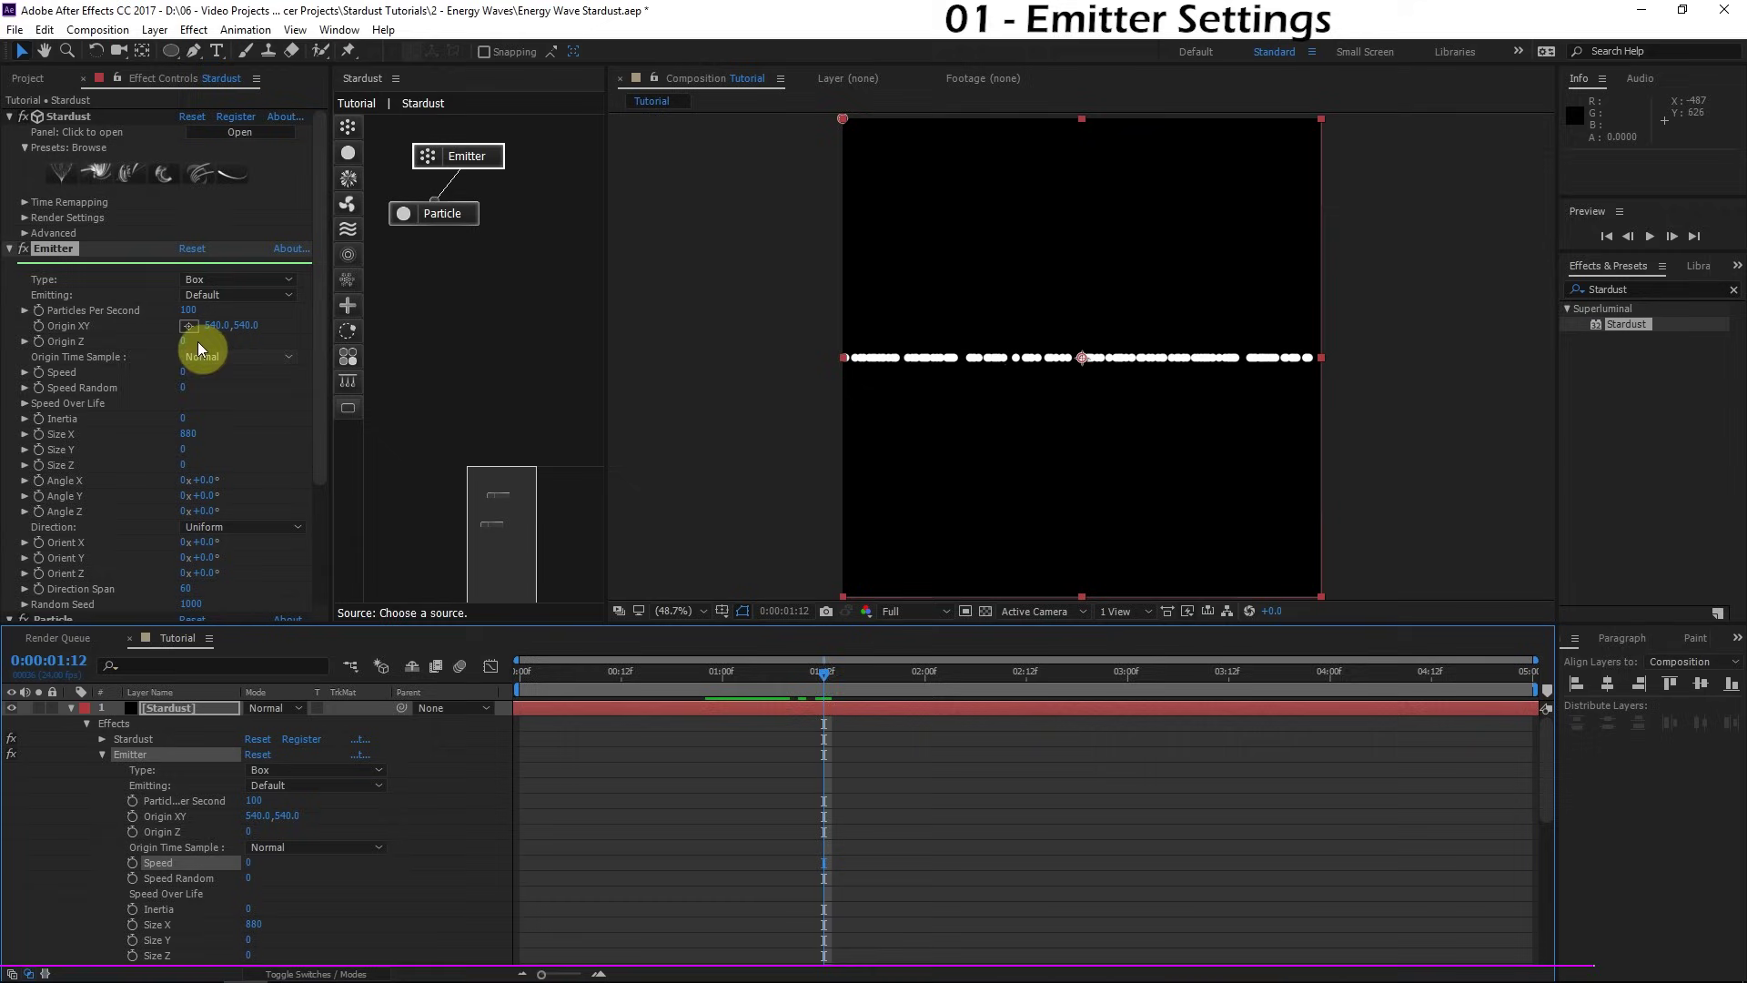
left_click_drag(772, 696, 737, 692)
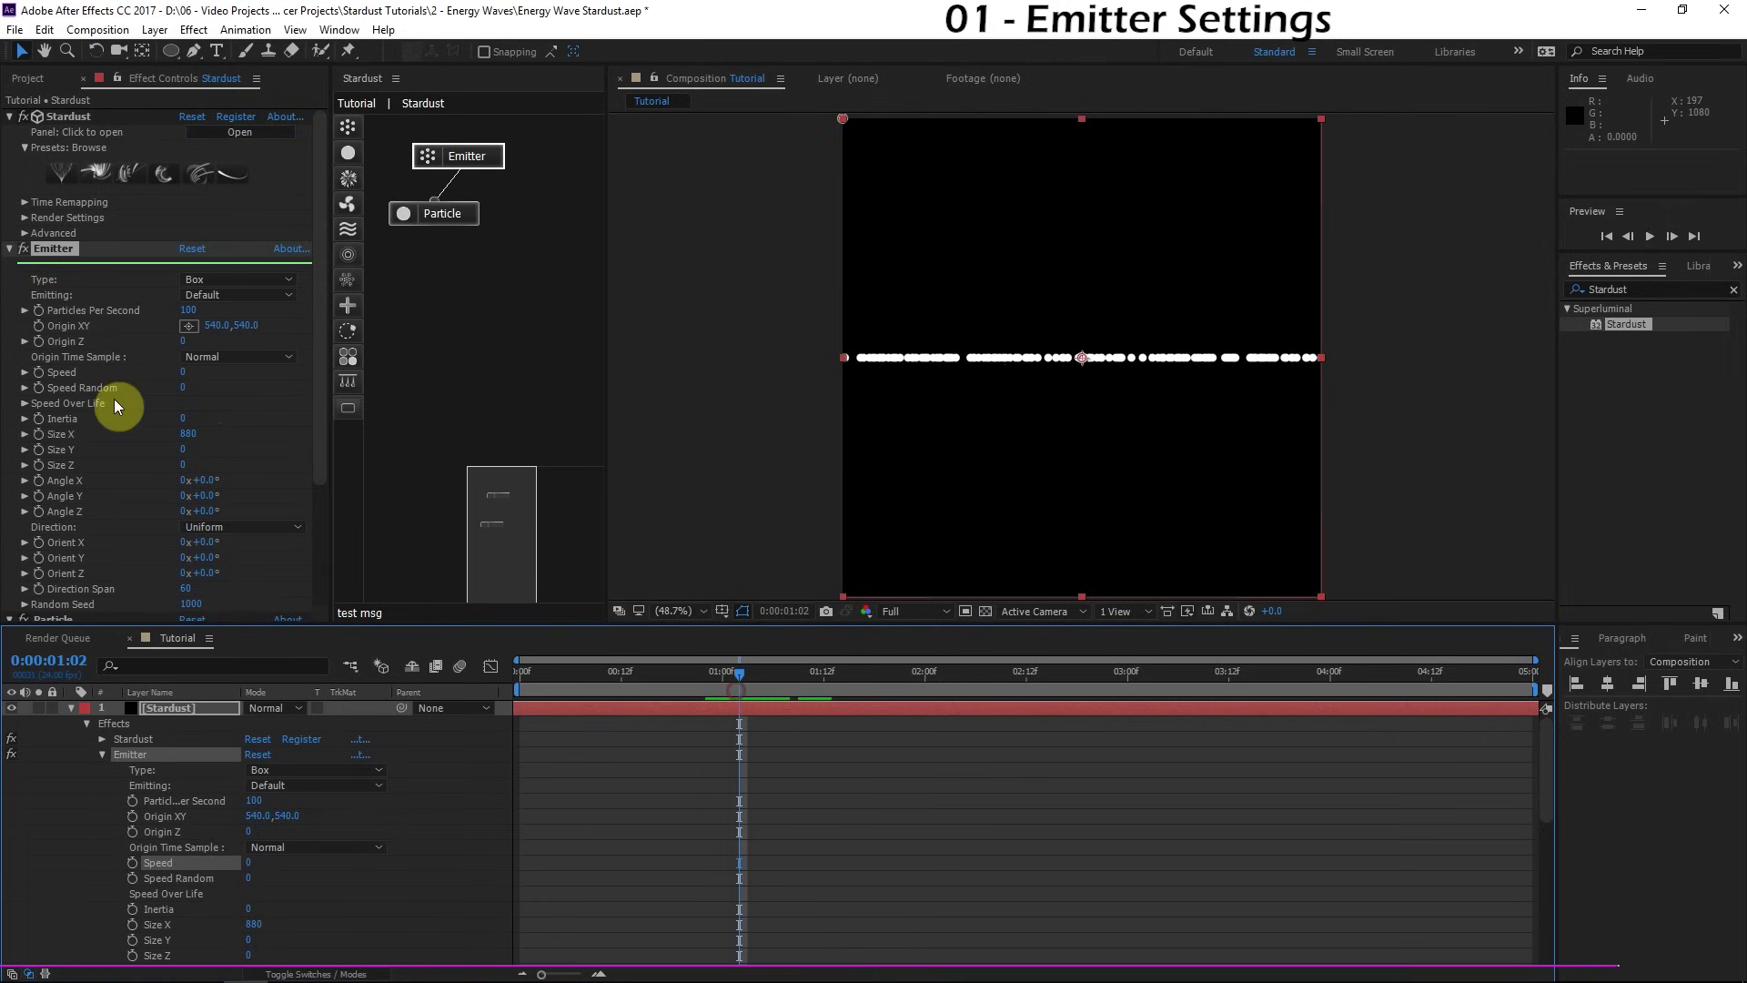
Step: Try a different Speed value on the emitter and preview the particles at another time
left_click_drag(188, 381, 187, 373)
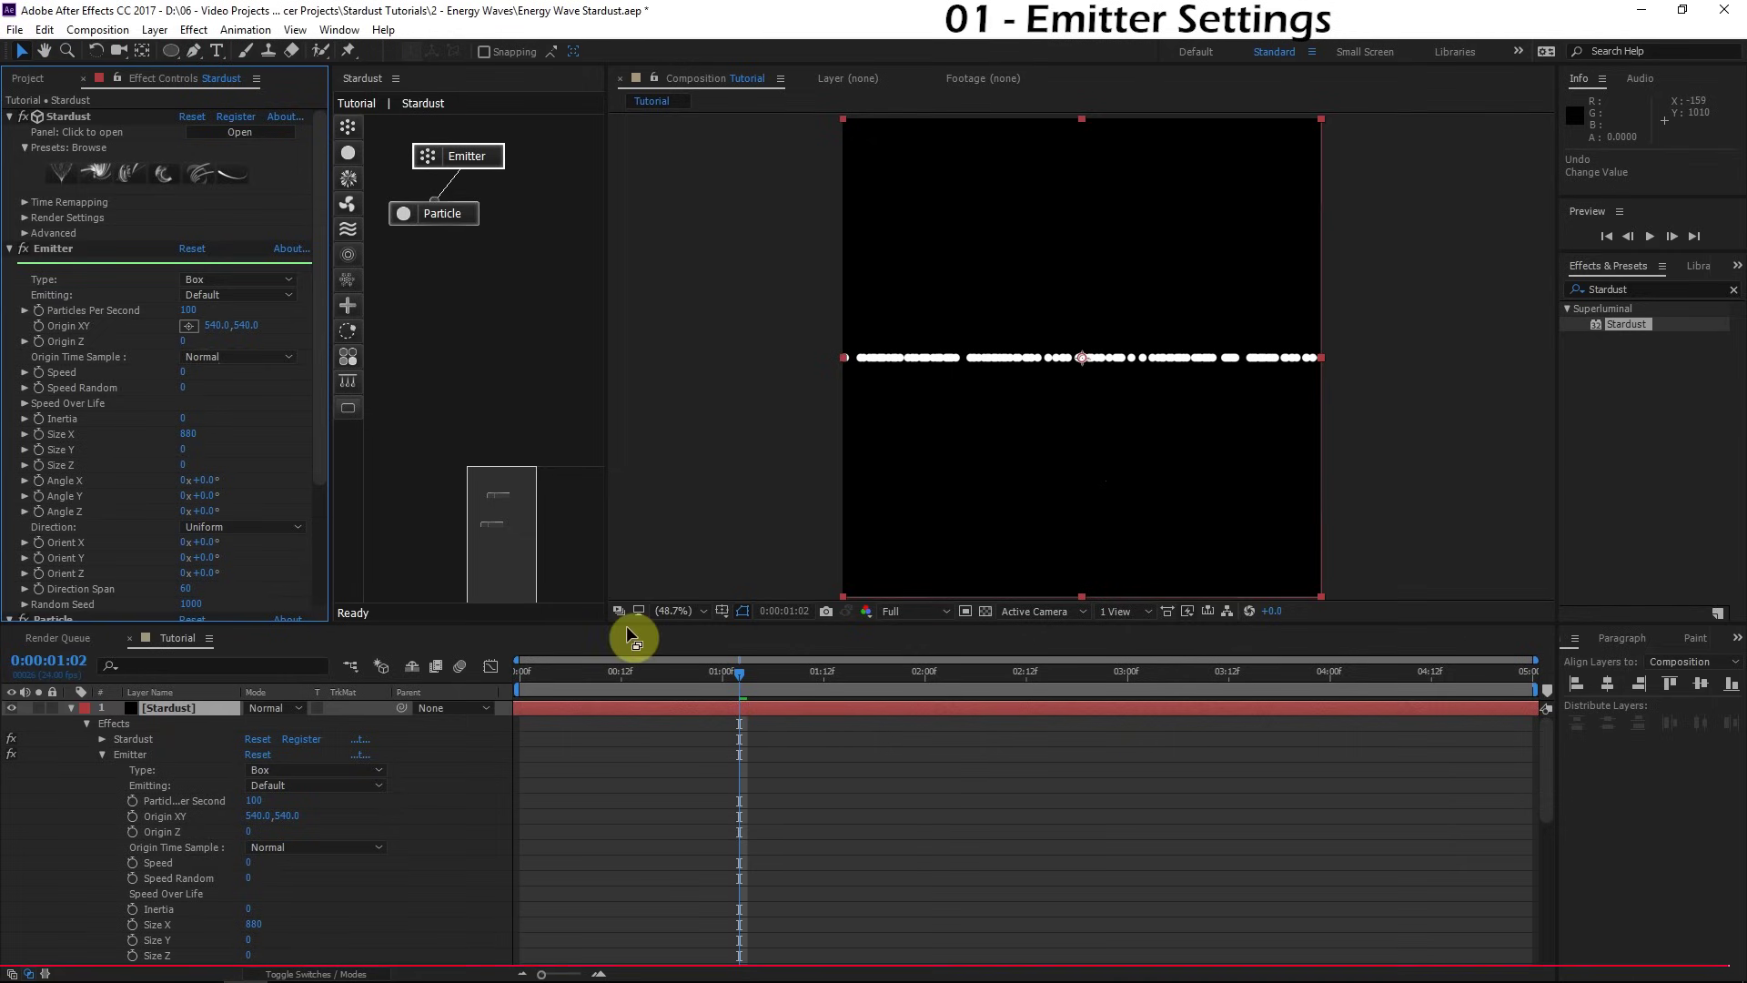
left_click_drag(737, 679, 817, 668)
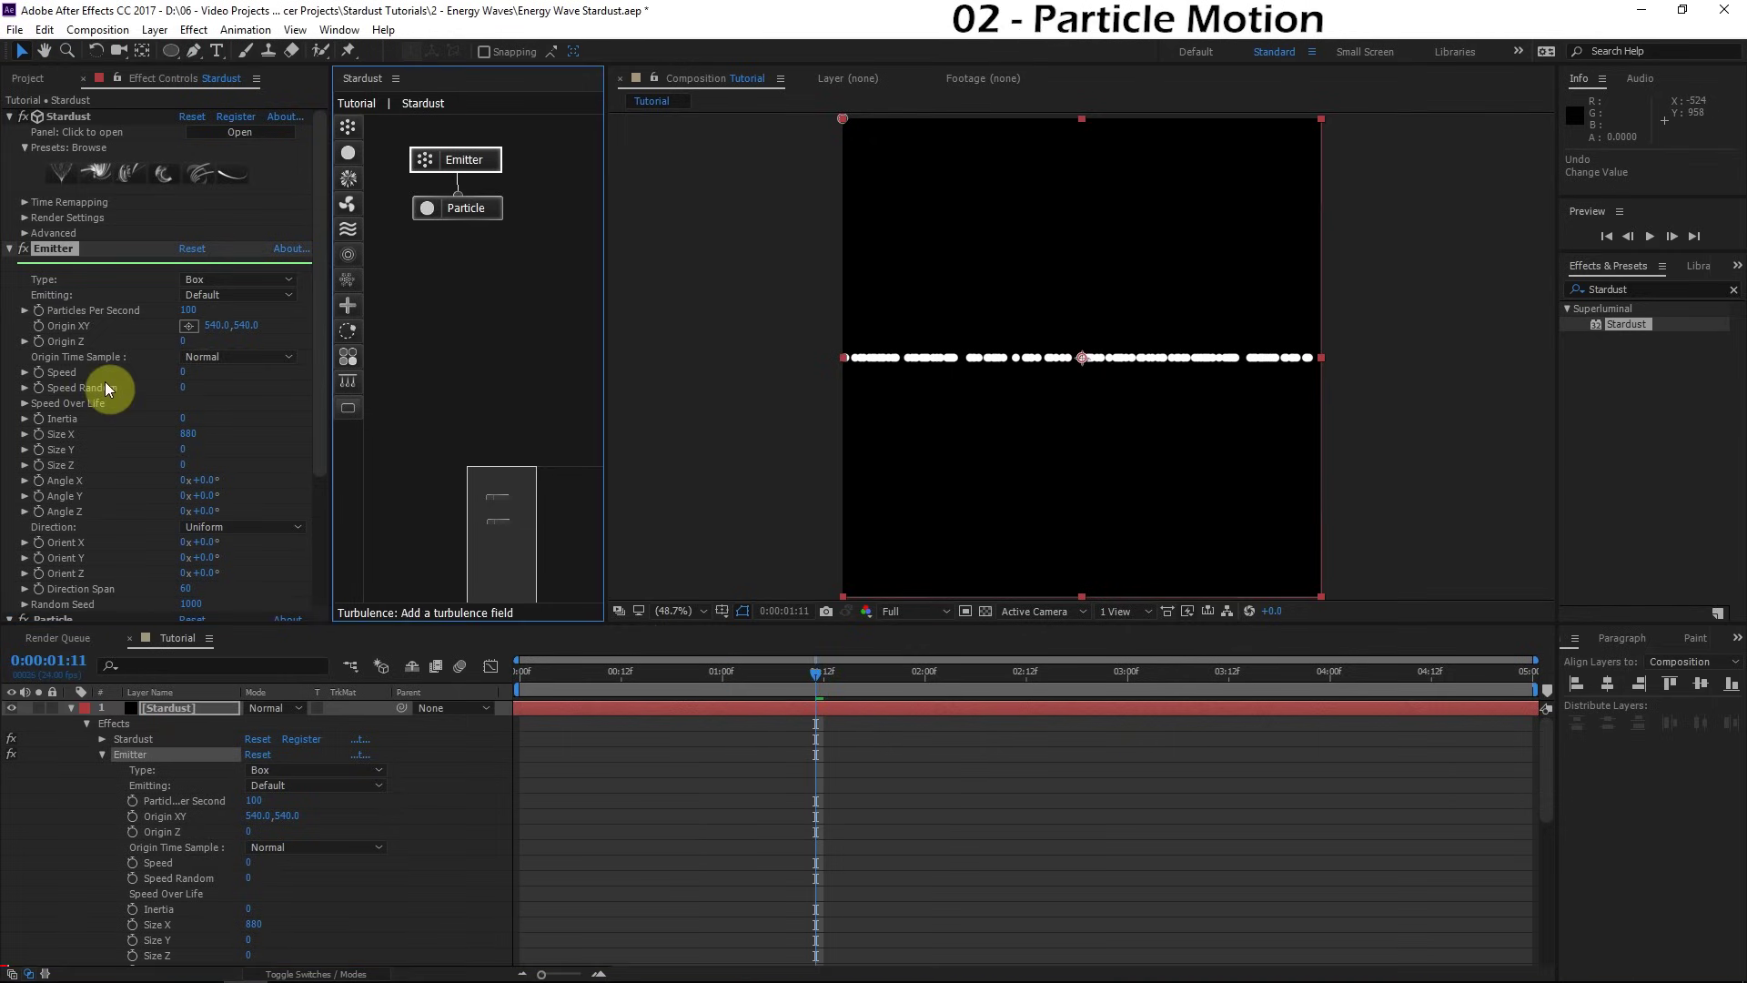
left_click(55, 380)
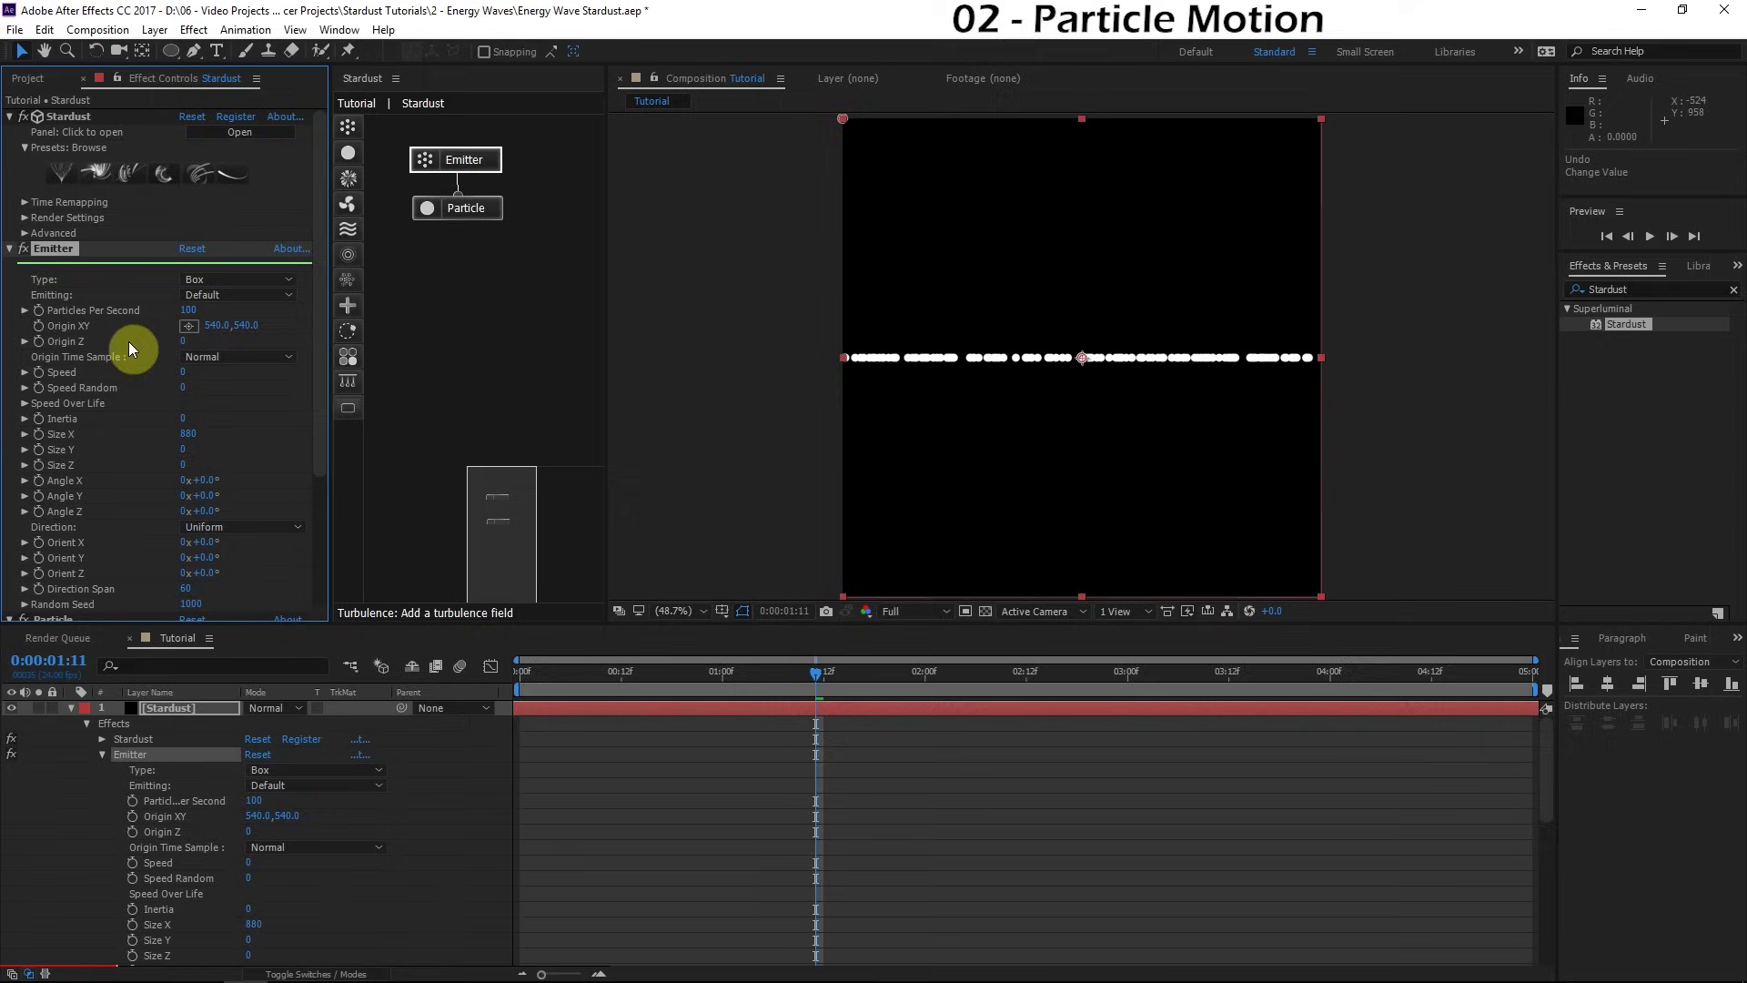
Step: Add a Force node below the Particle node and connect it to the Particle node
left_click_drag(347, 206, 440, 273)
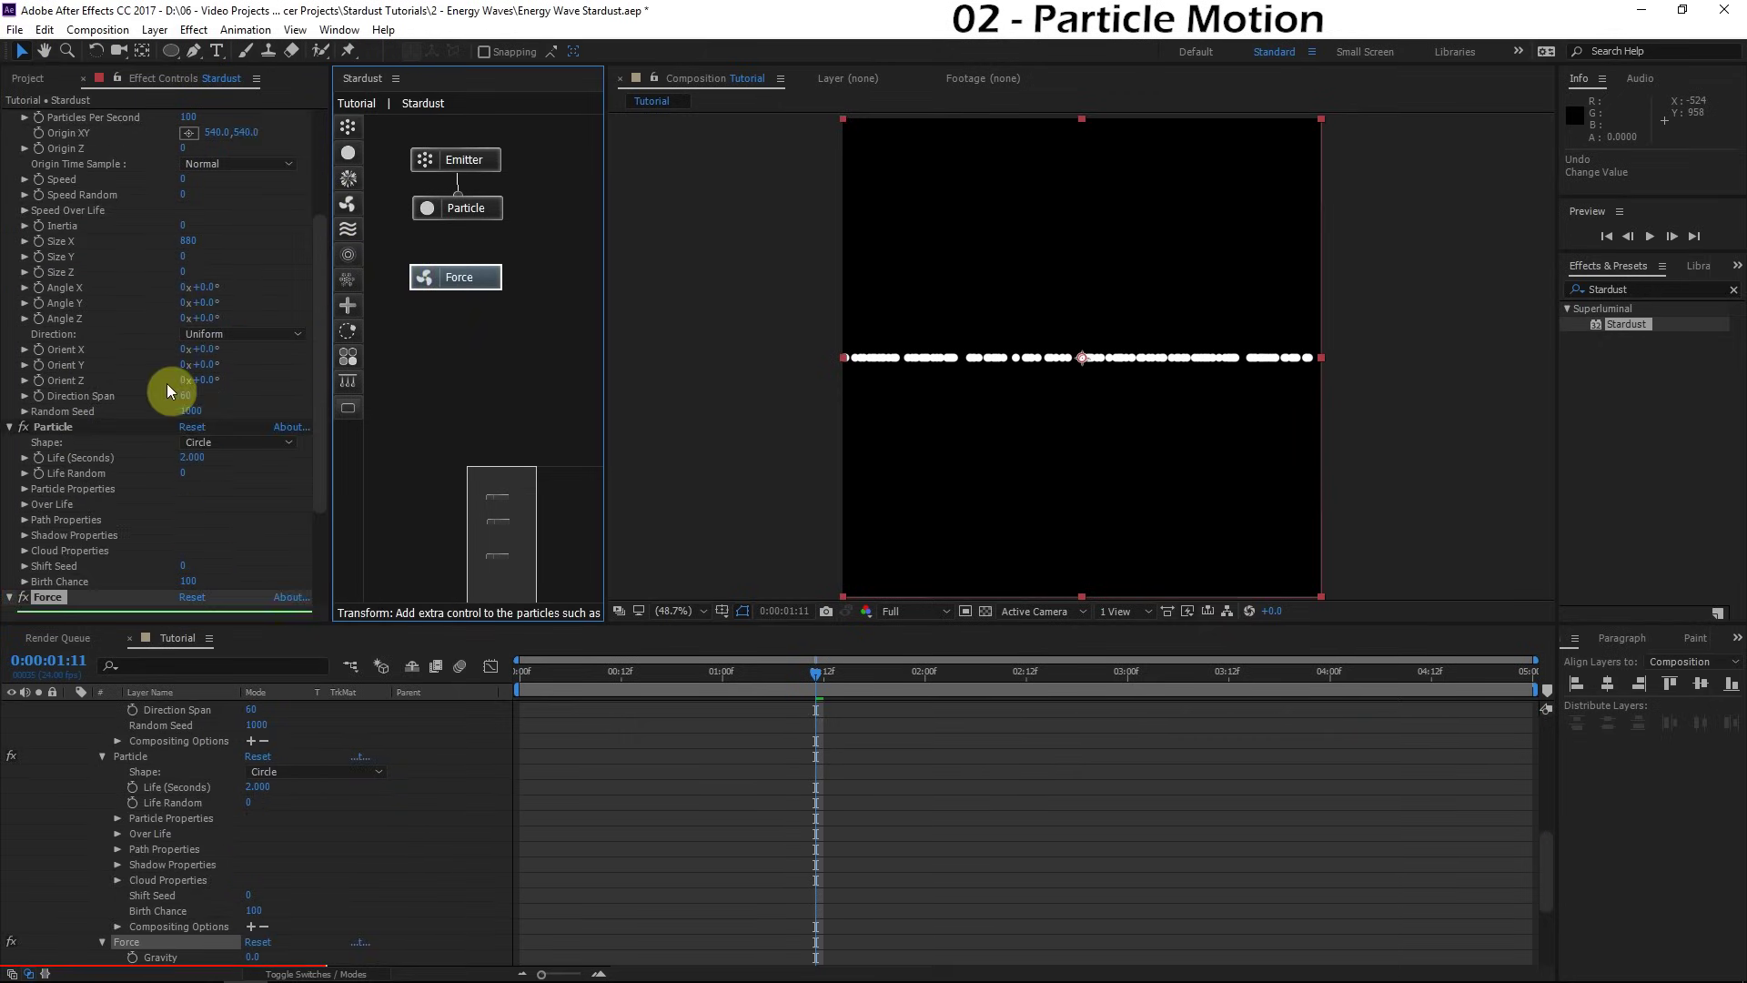
scroll(182, 387, "down", 3)
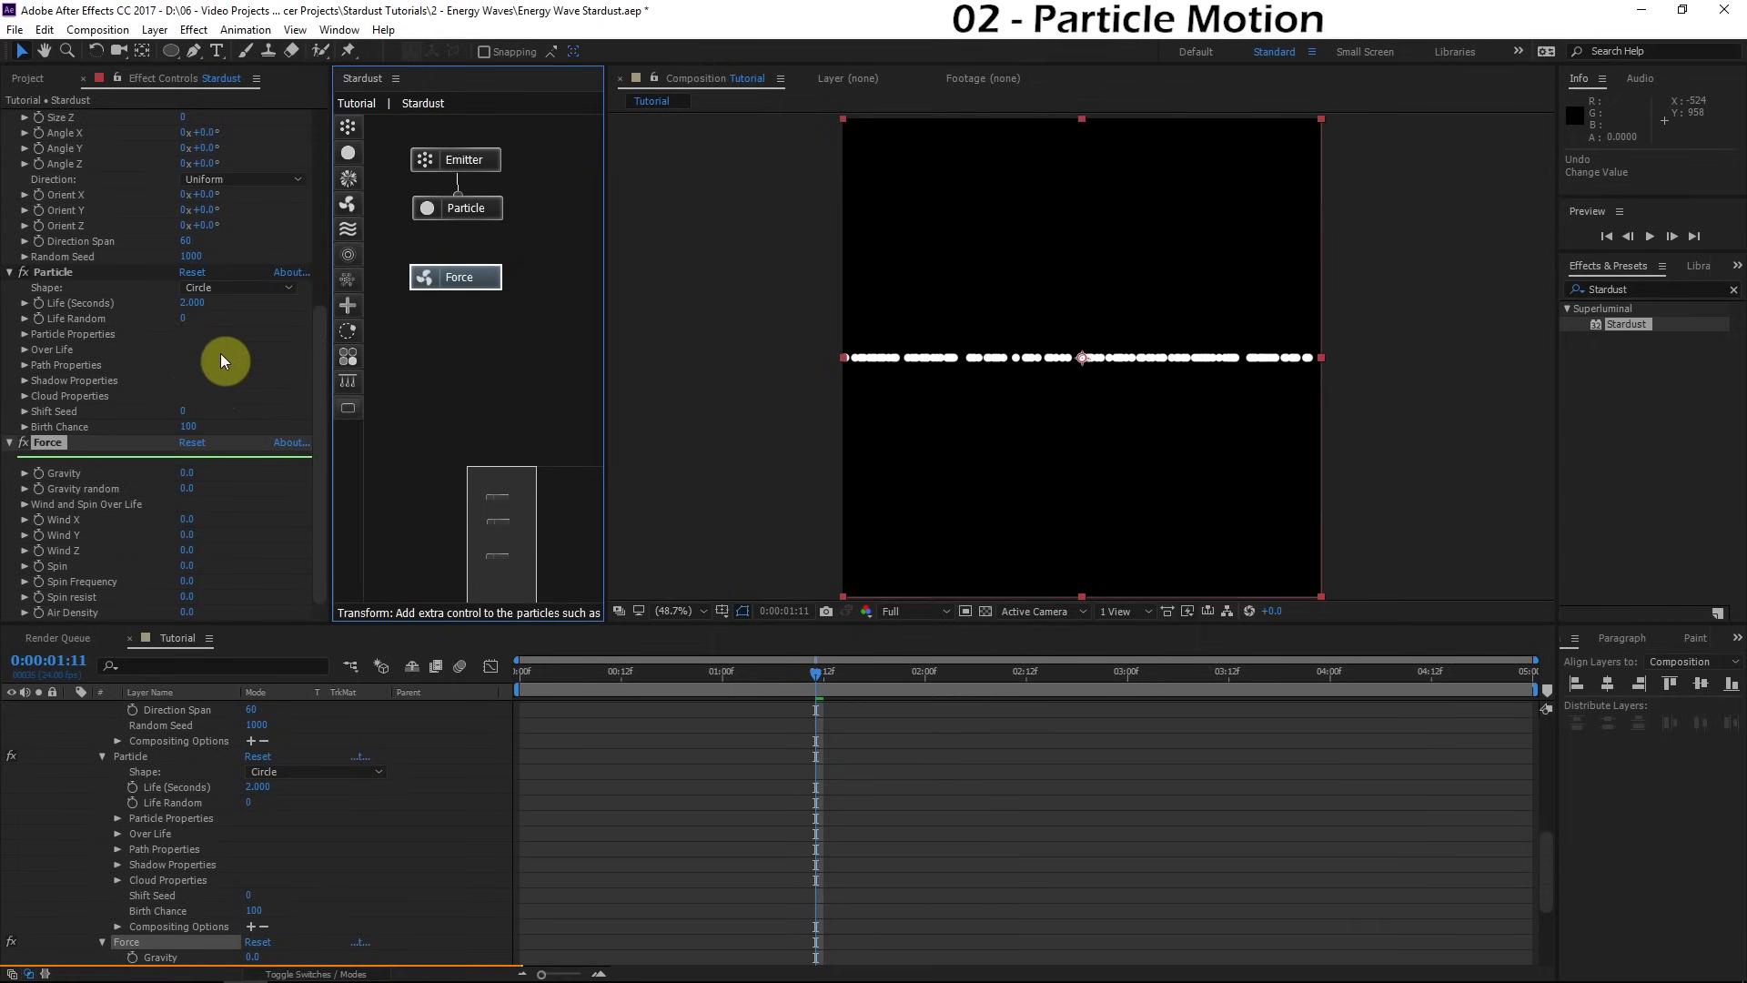
mouse_move(457, 270)
left_mouse_down()
mouse_move(457, 210)
mouse_move(474, 262)
left_mouse_up()
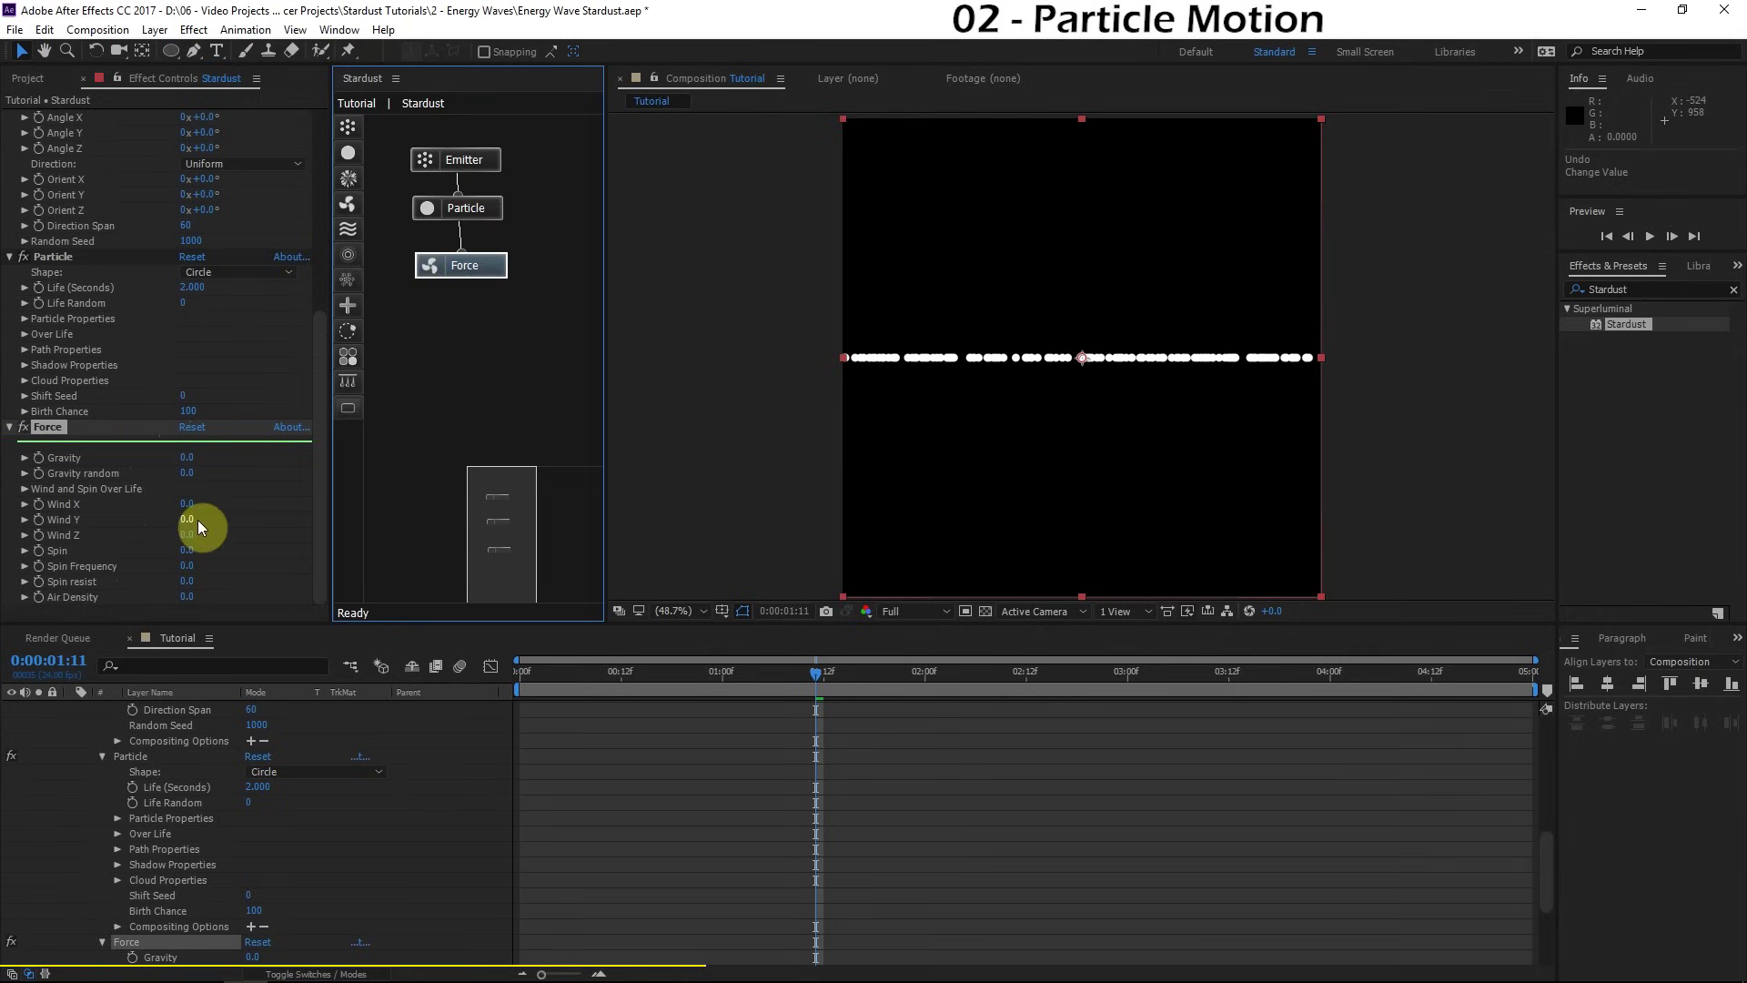
Step: Set the Force node's Wind Y to -220 and preview the particle motion along the timeline
left_click(191, 519)
type("-220")
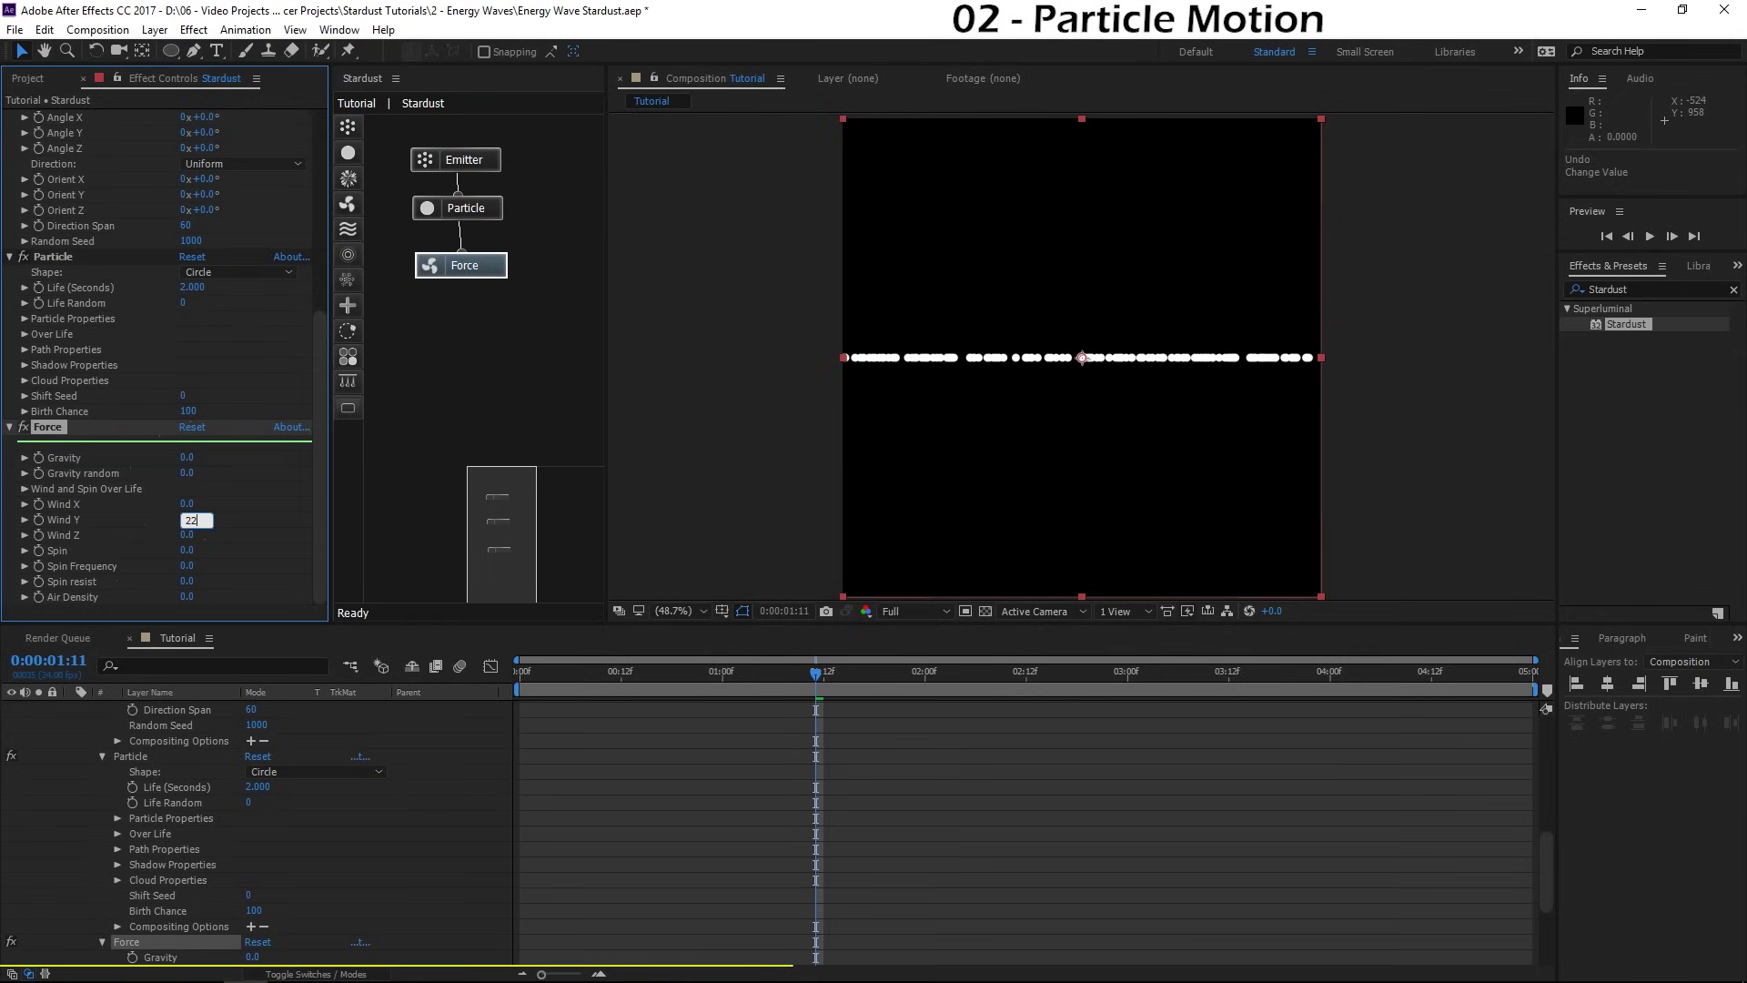
left_click(243, 523)
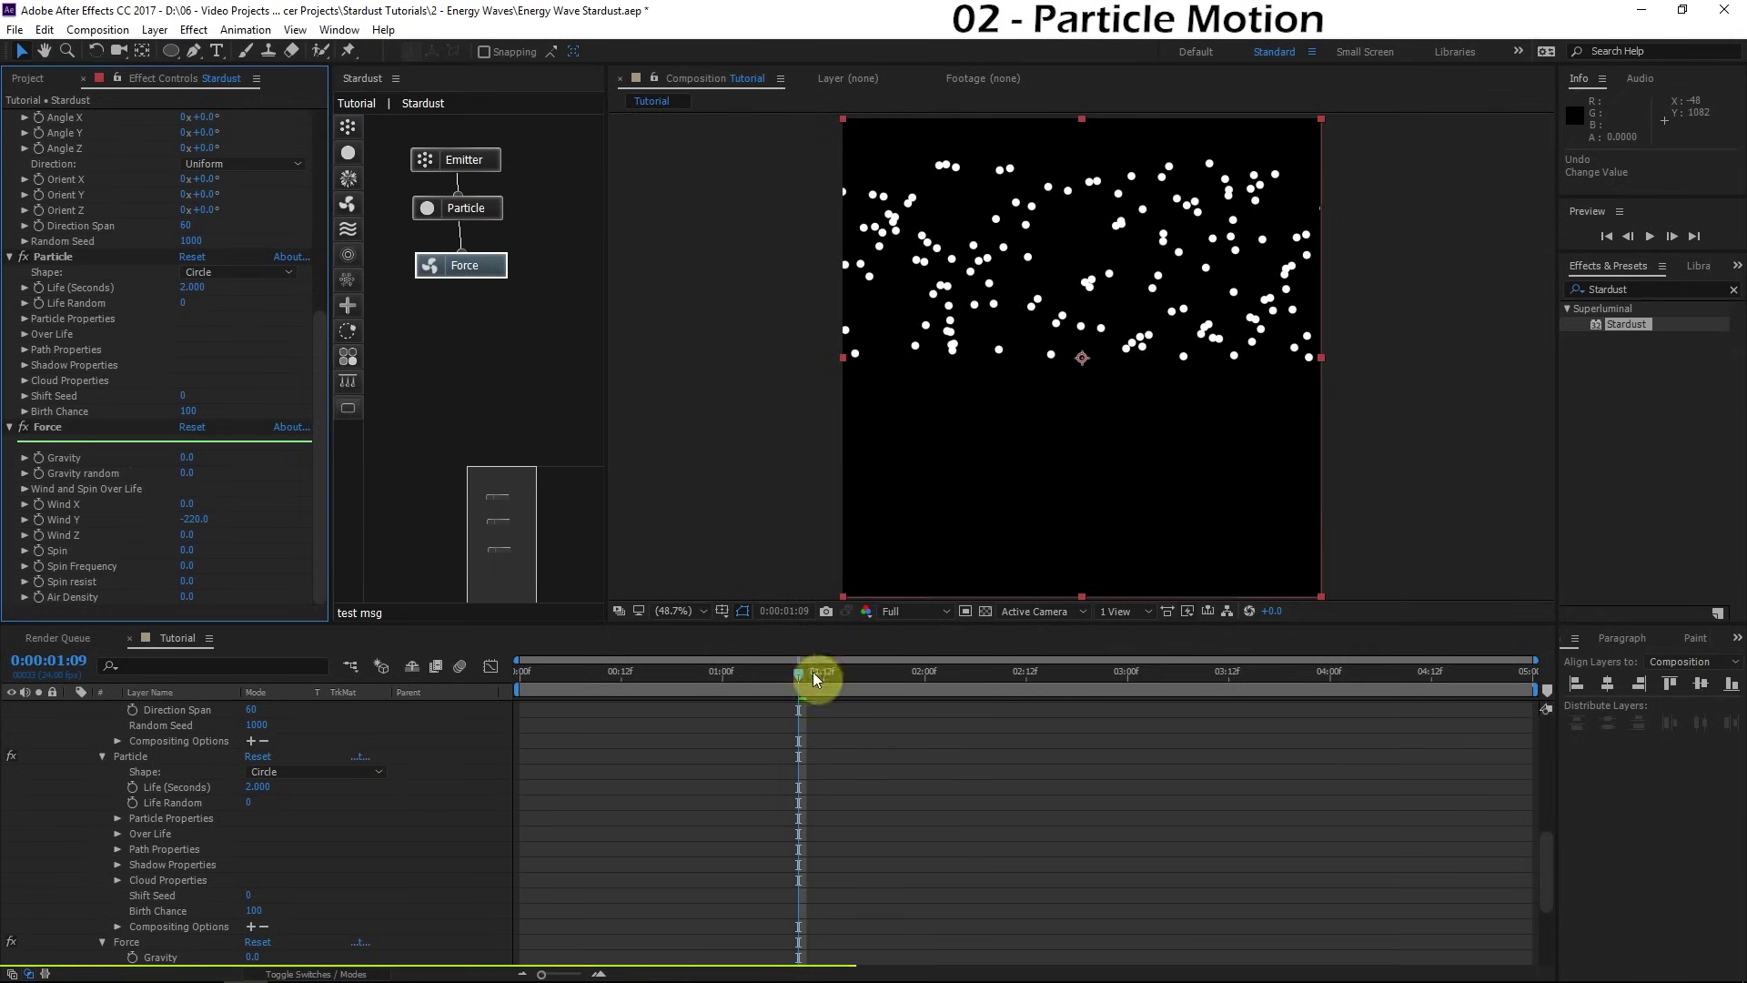
left_click_drag(812, 675, 917, 721)
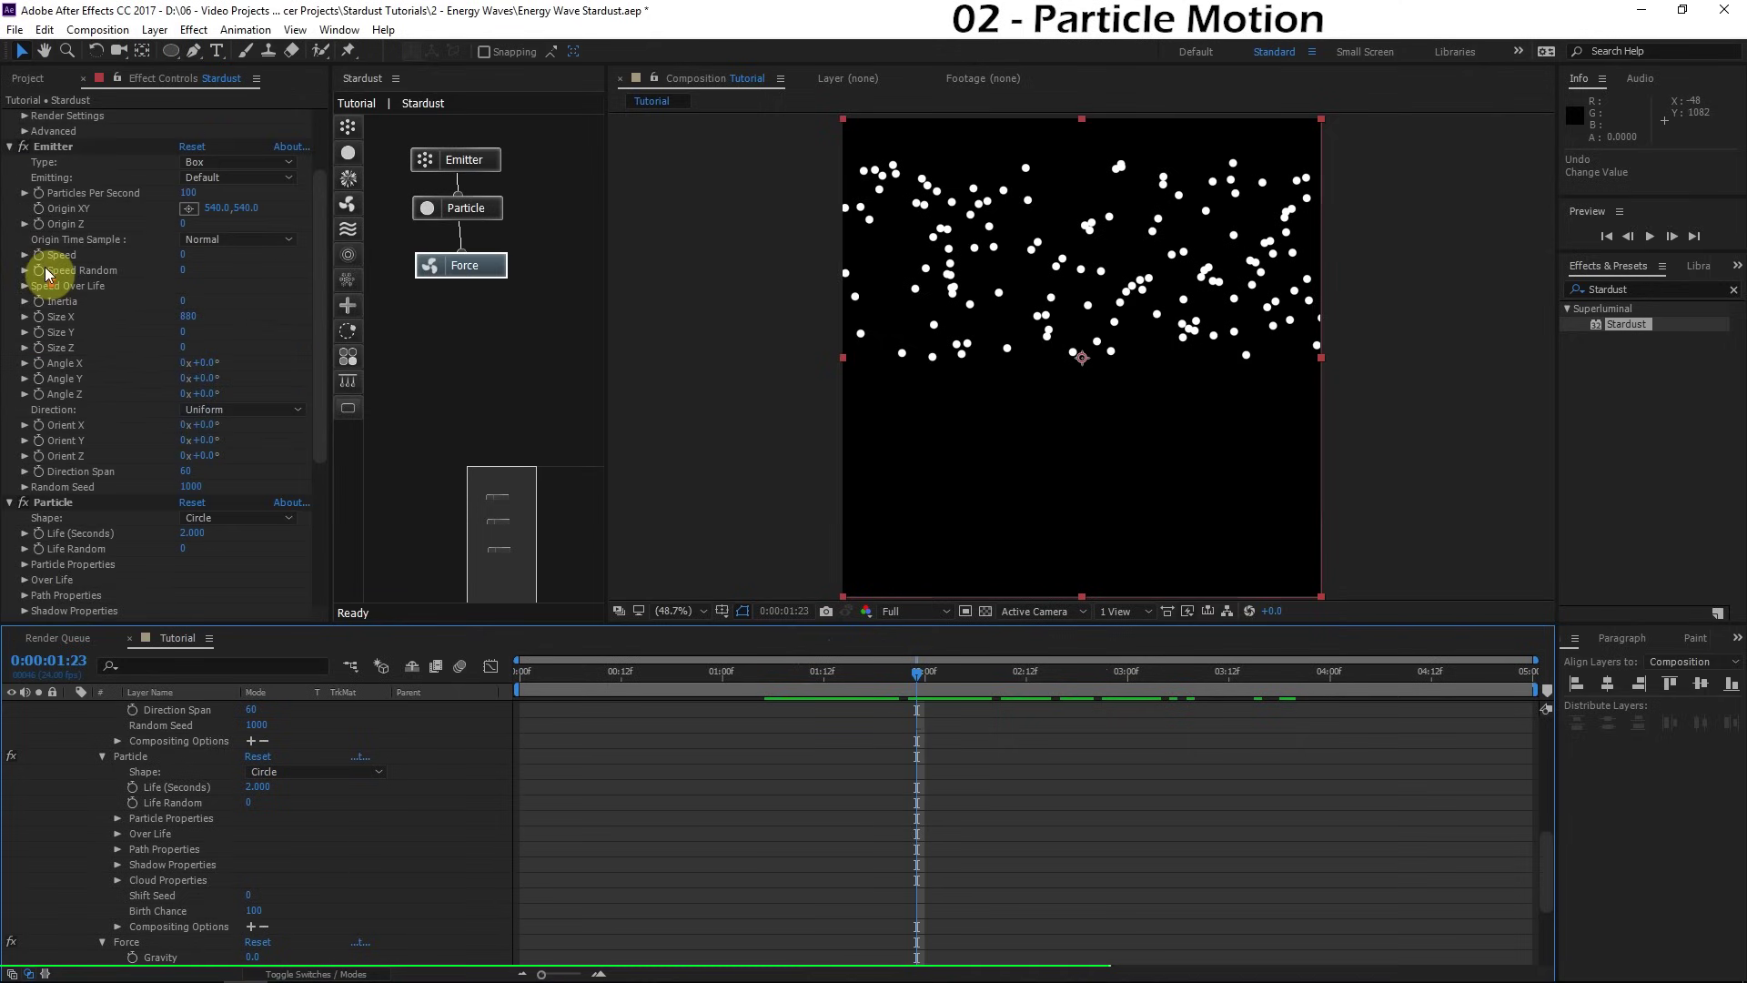
Step: Set the emitter's Particles Per Second to 10000
scroll(46, 273, "up", 5)
left_click(199, 292)
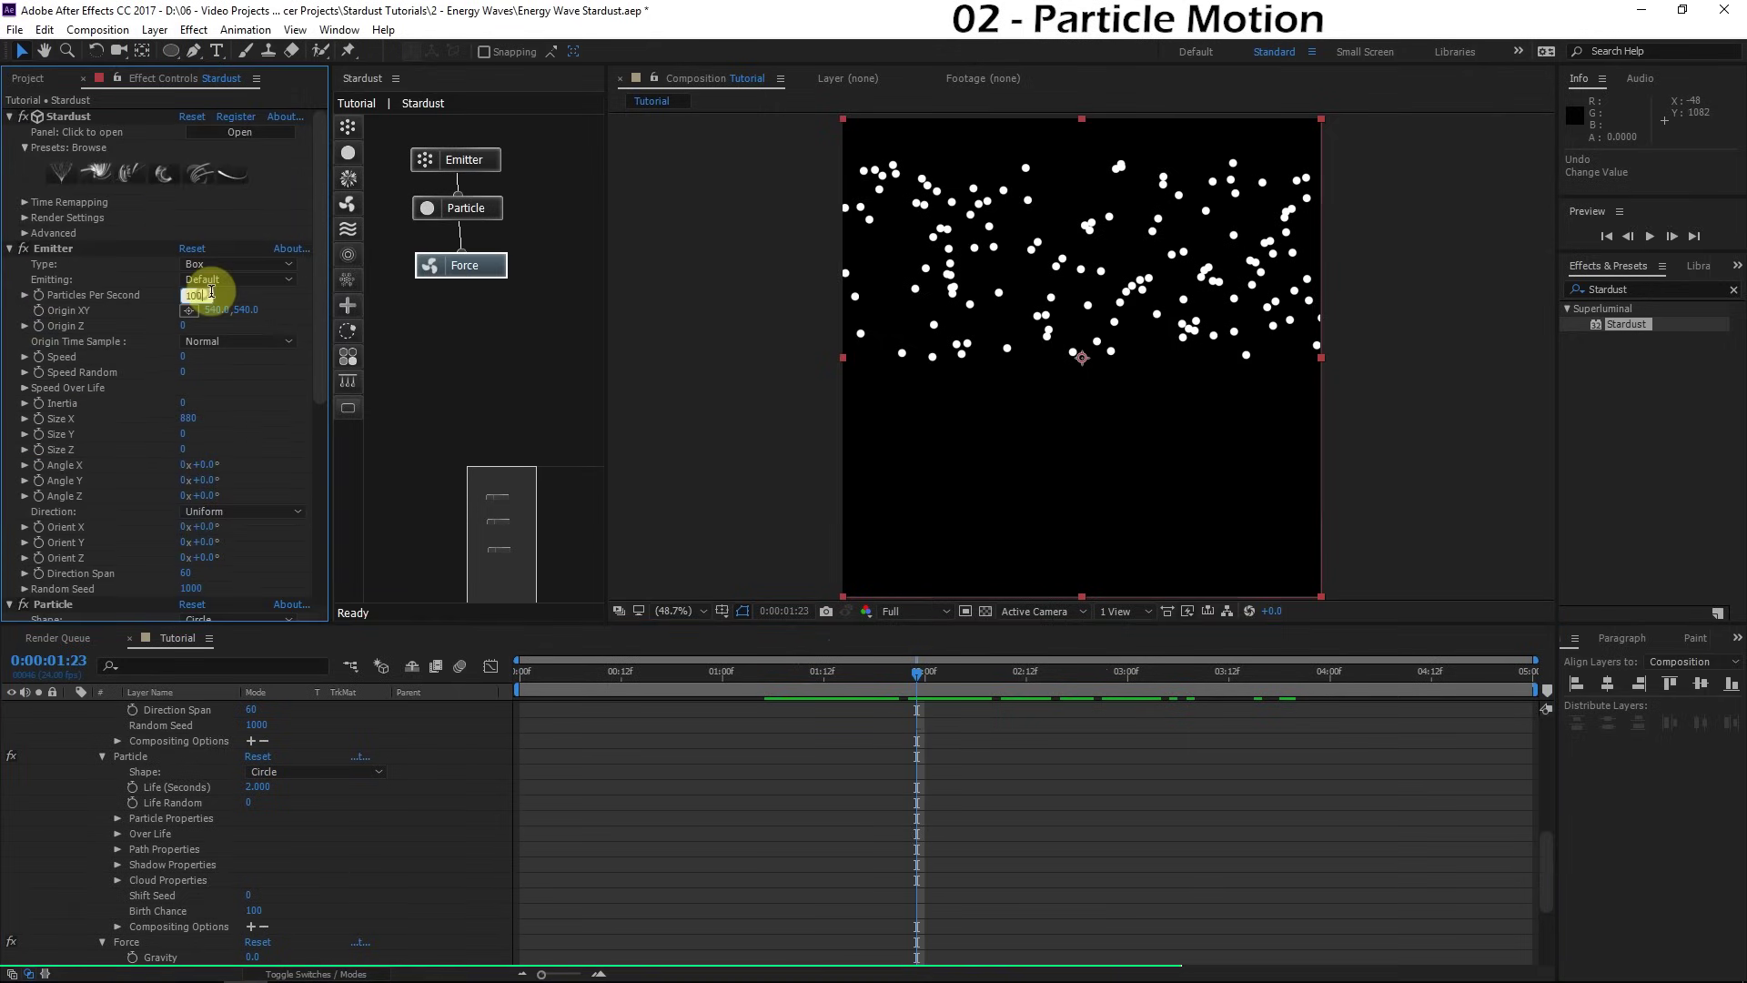
type("10000")
key("Return")
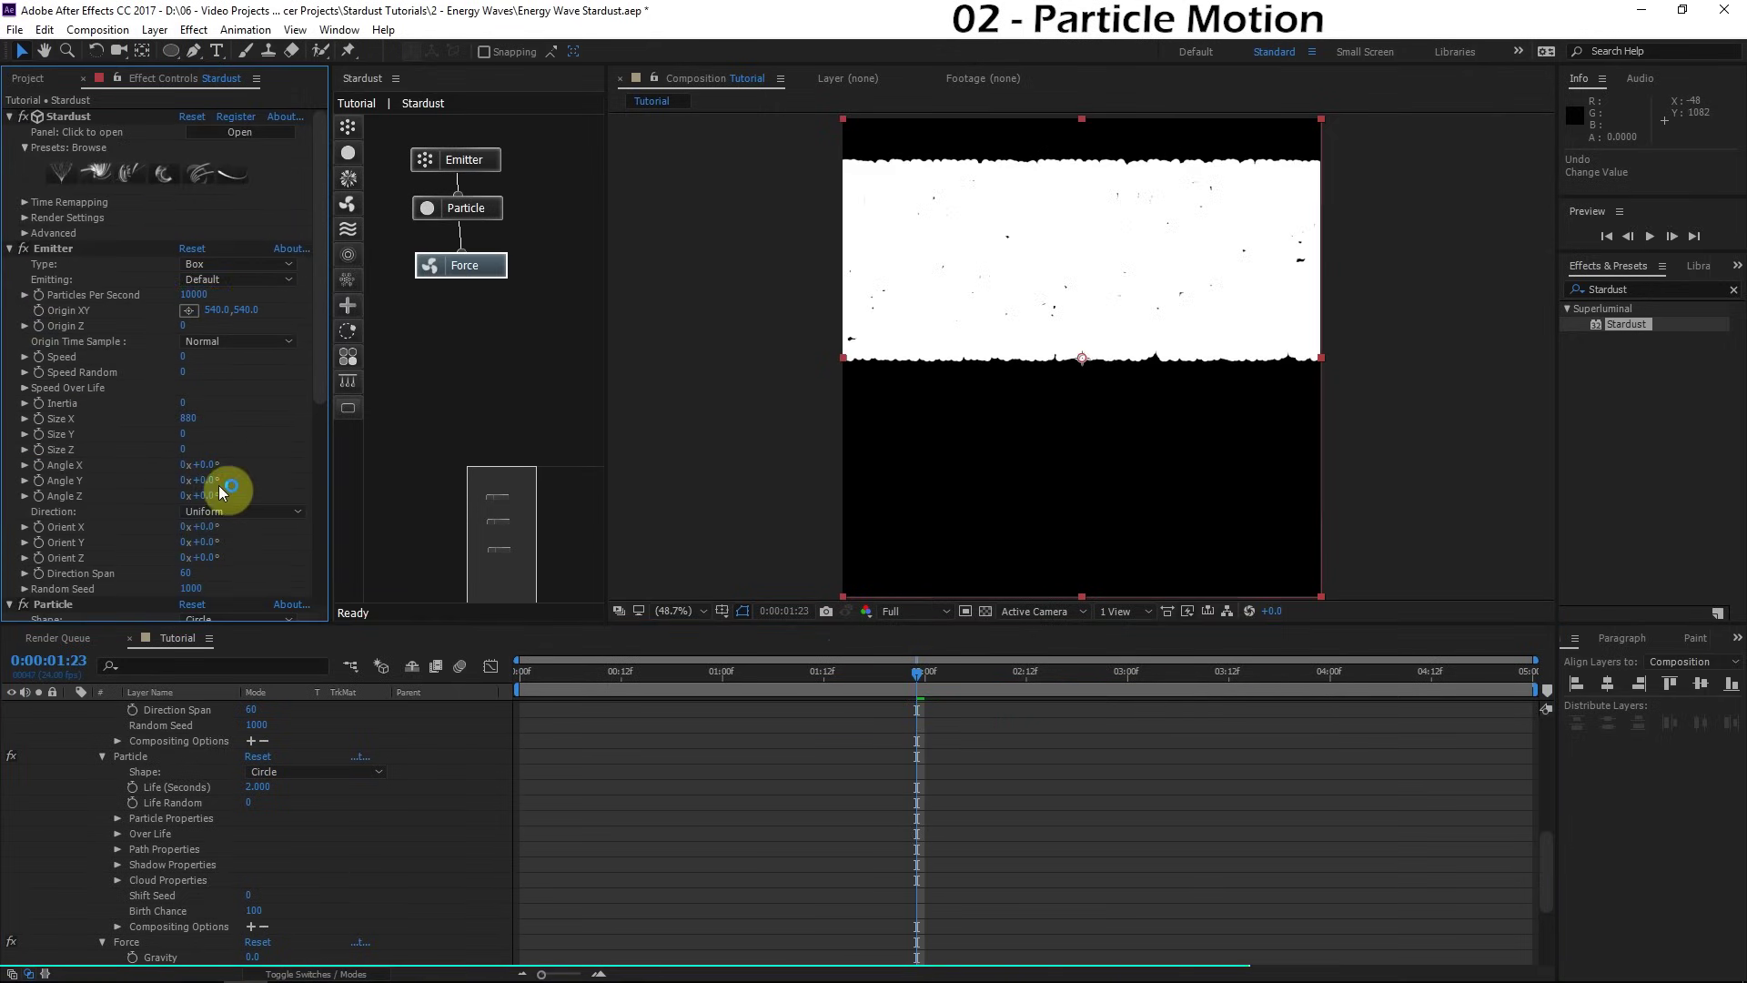
Step: Set the Particle node's Size to 2 pixels and preview the finer particles along the timeline
scroll(70, 526, "down", 4)
left_click(66, 443)
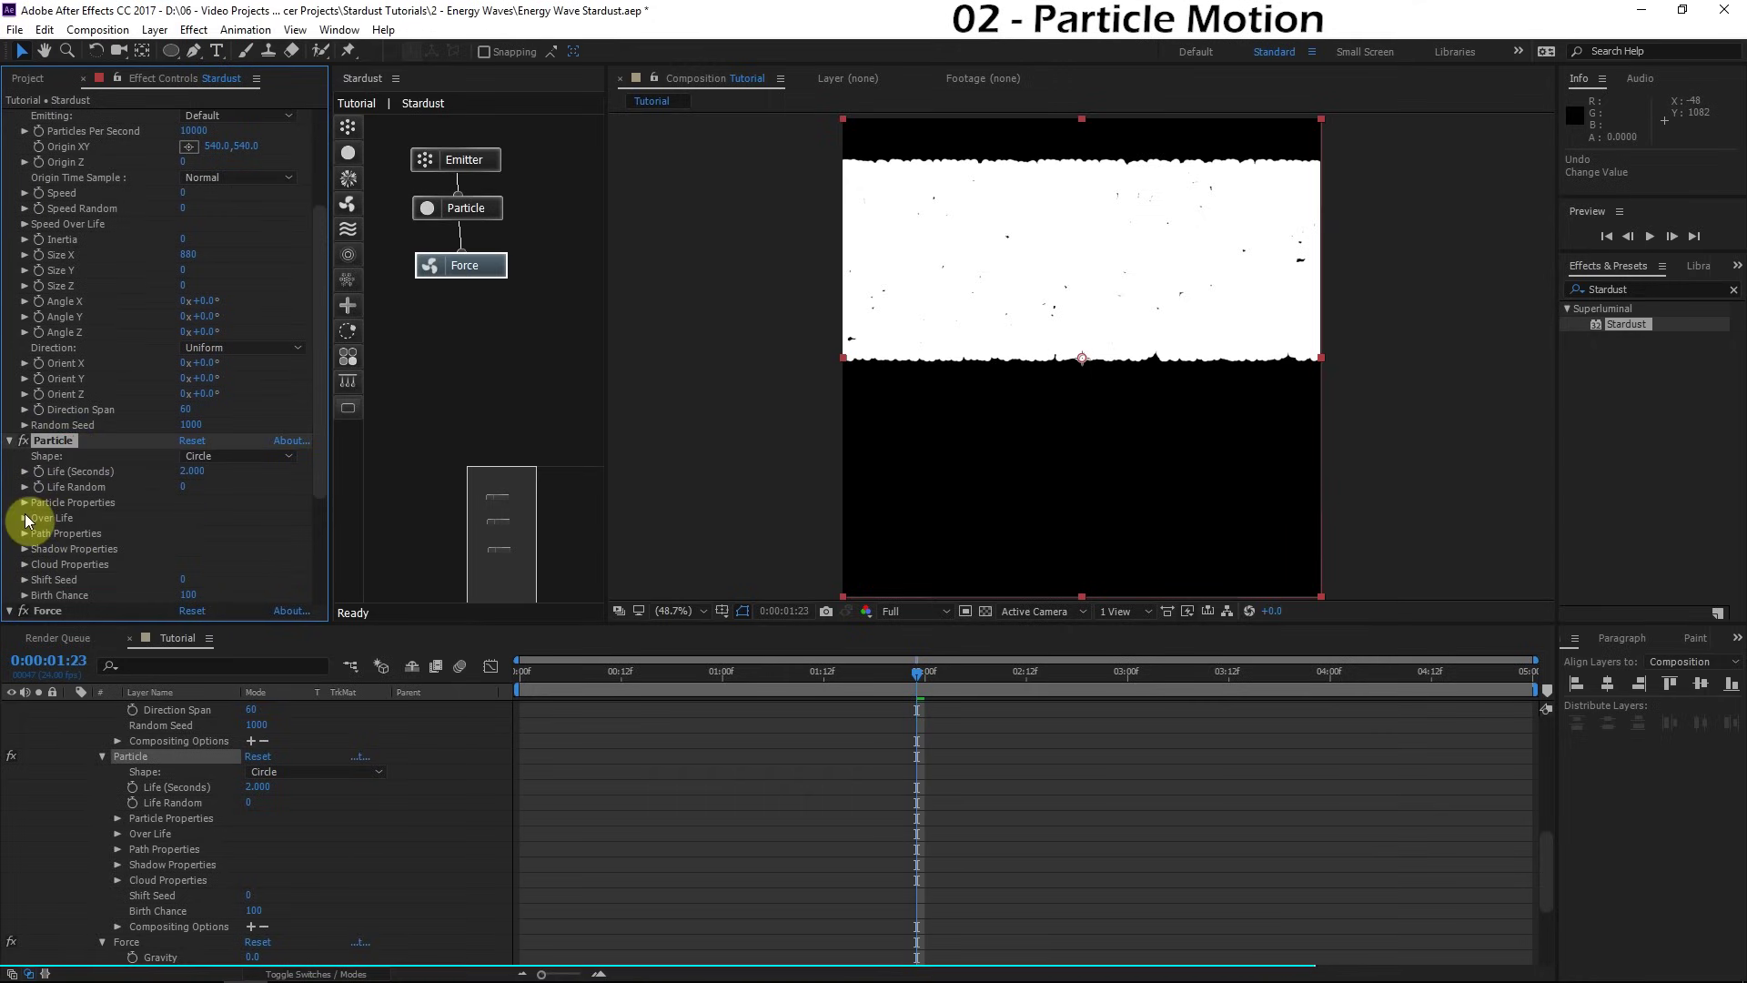
left_click(45, 506)
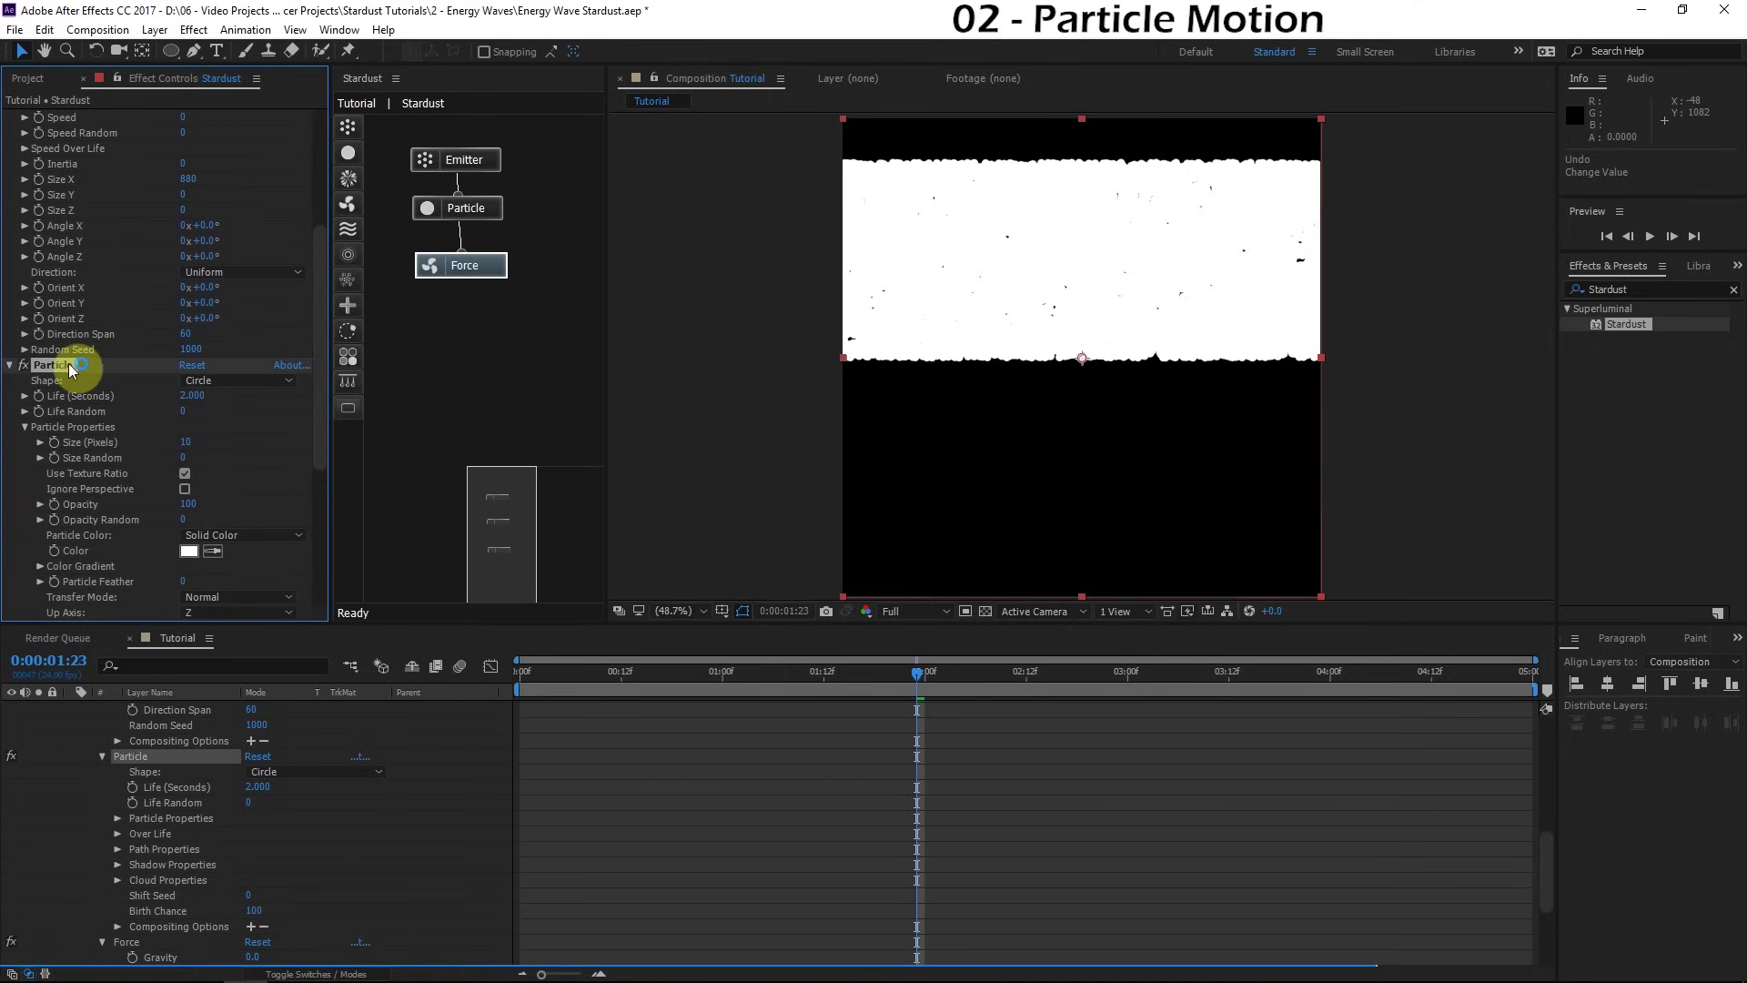
left_click(465, 209)
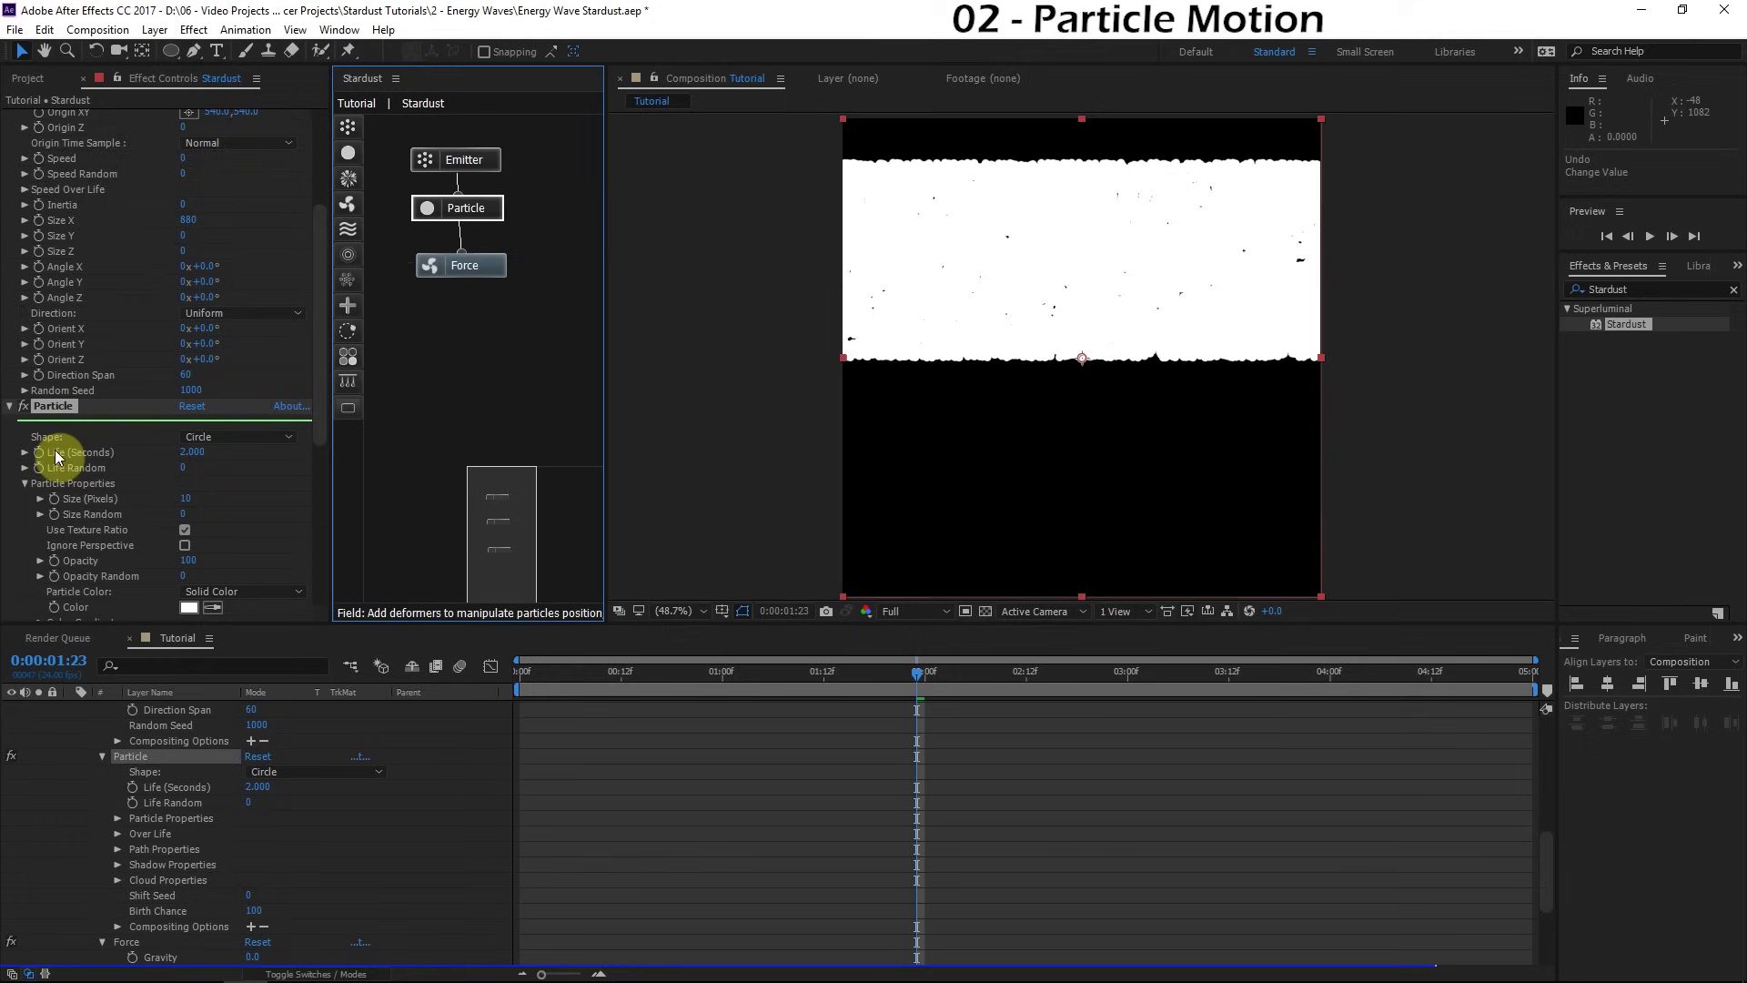
left_click(185, 417)
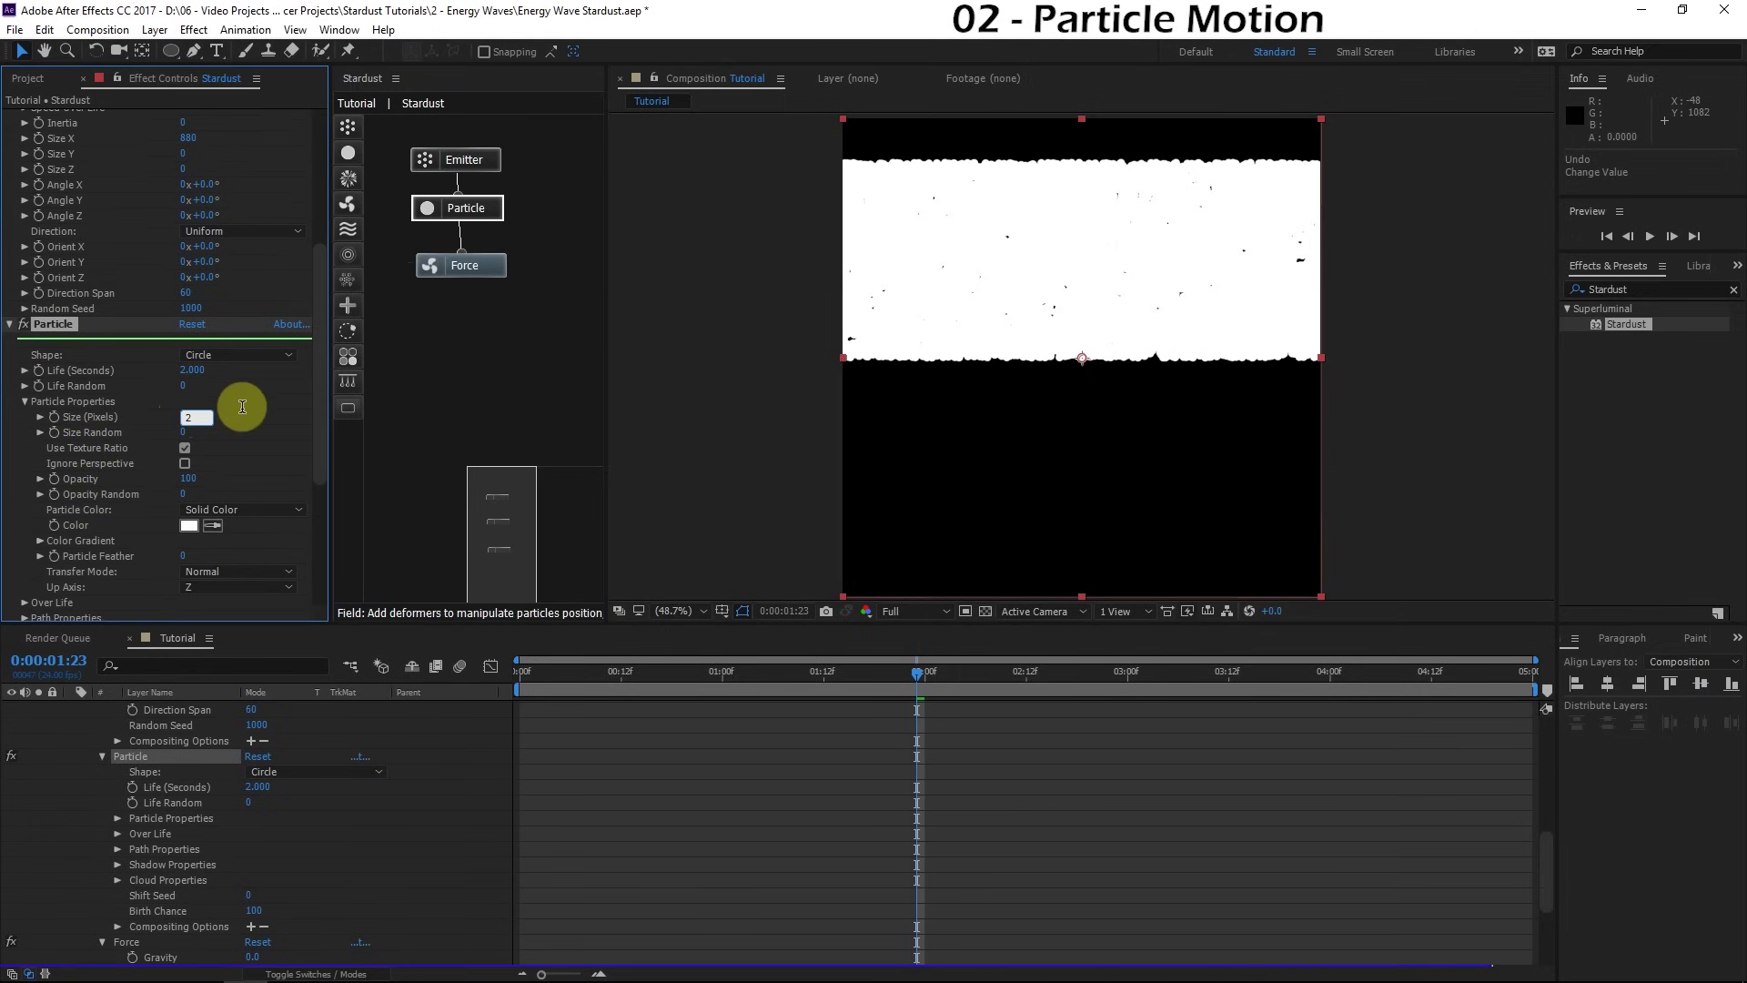
type("2")
key("Return")
scroll(128, 461, "down", 5)
left_click_drag(1119, 670, 1009, 703)
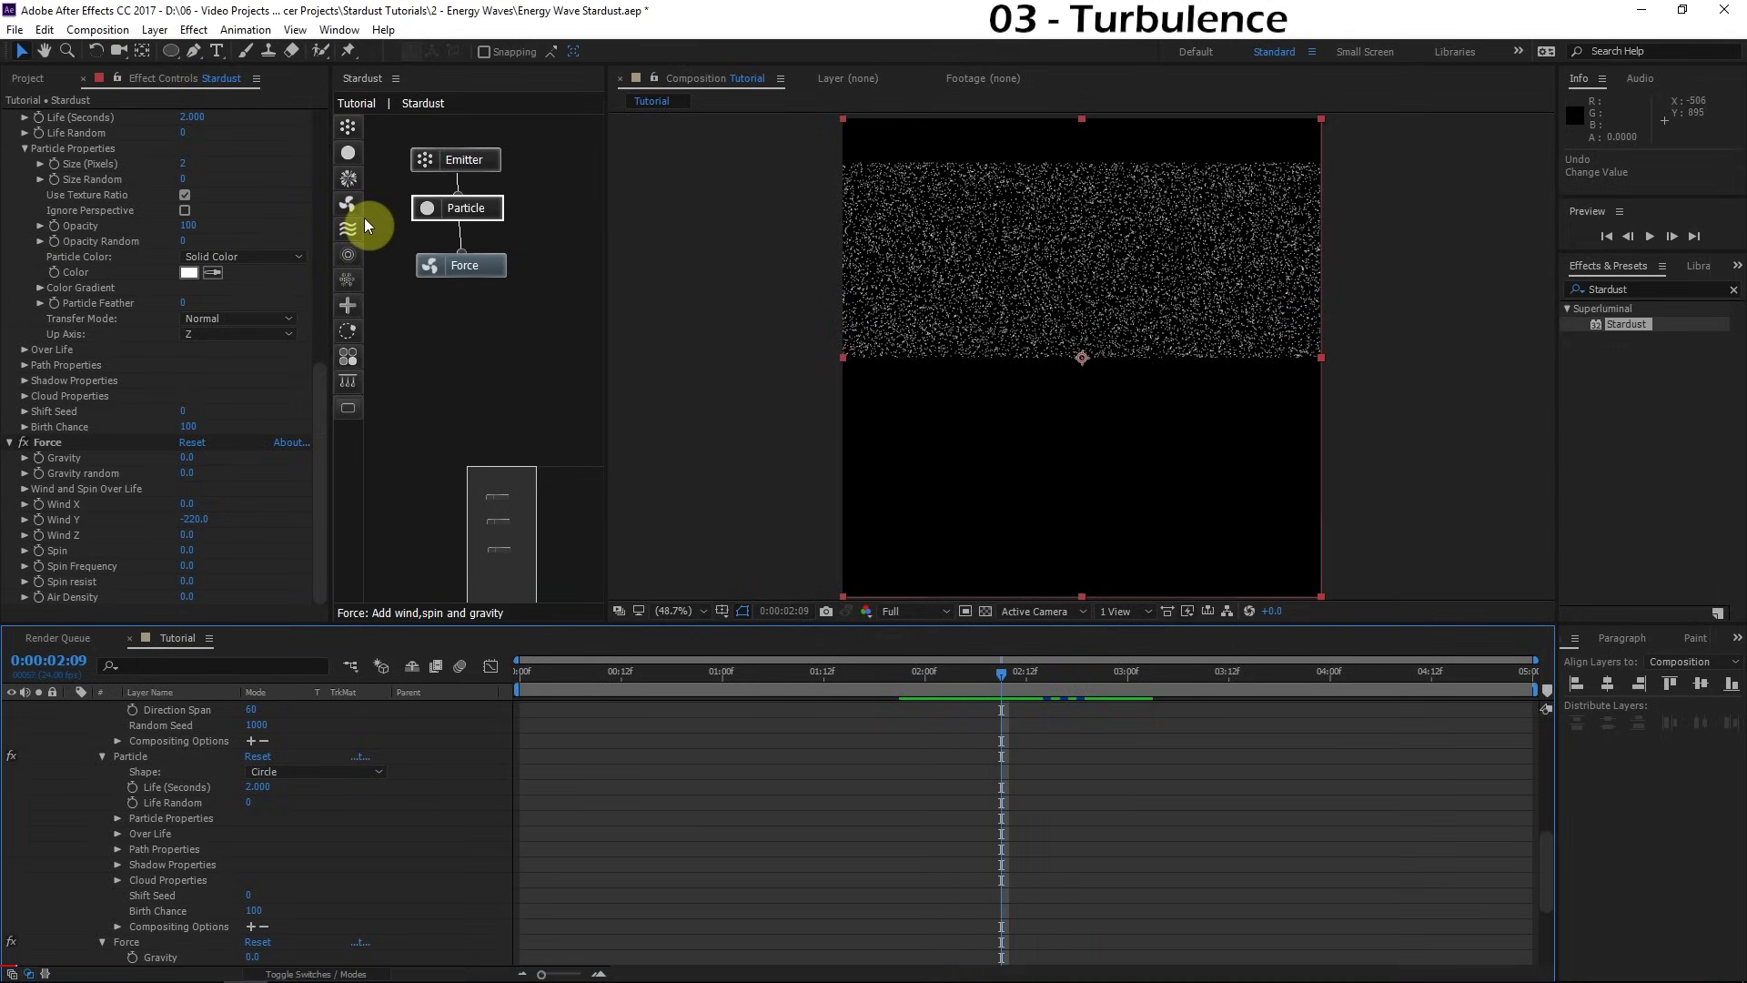
Step: Connect a new Turbulence node below the Force node and set its Position offset to 300
left_click_drag(353, 225, 473, 347)
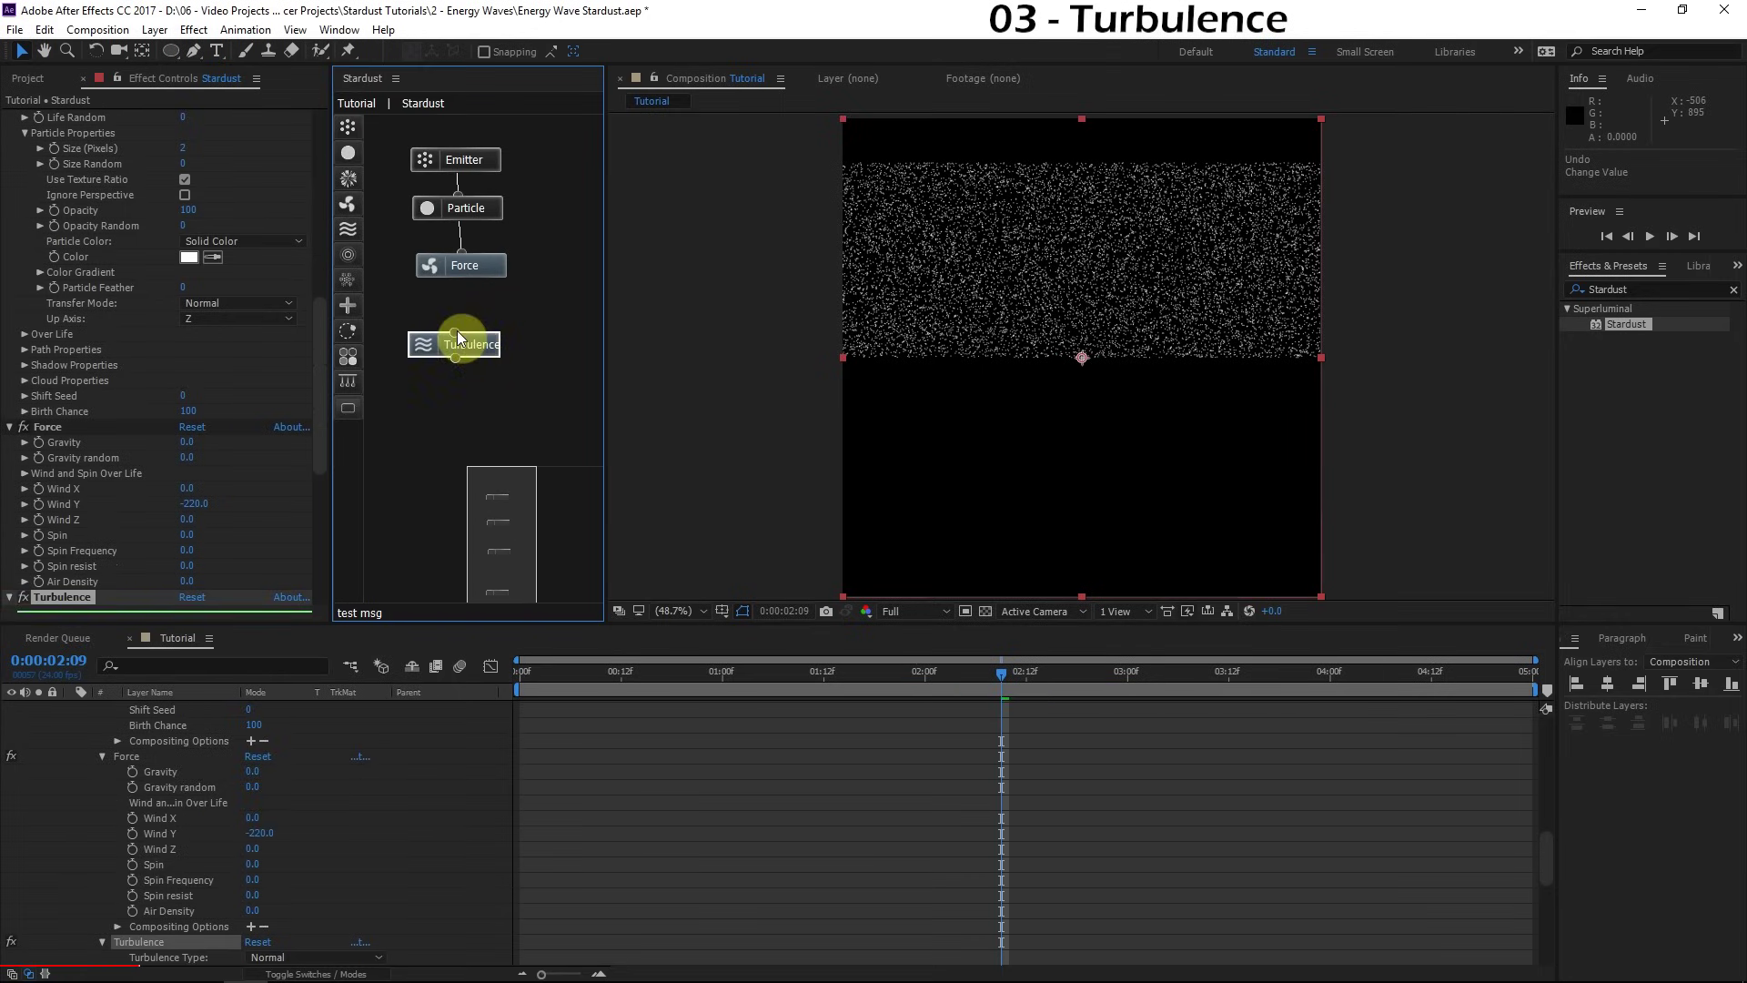
left_click_drag(468, 346, 468, 326)
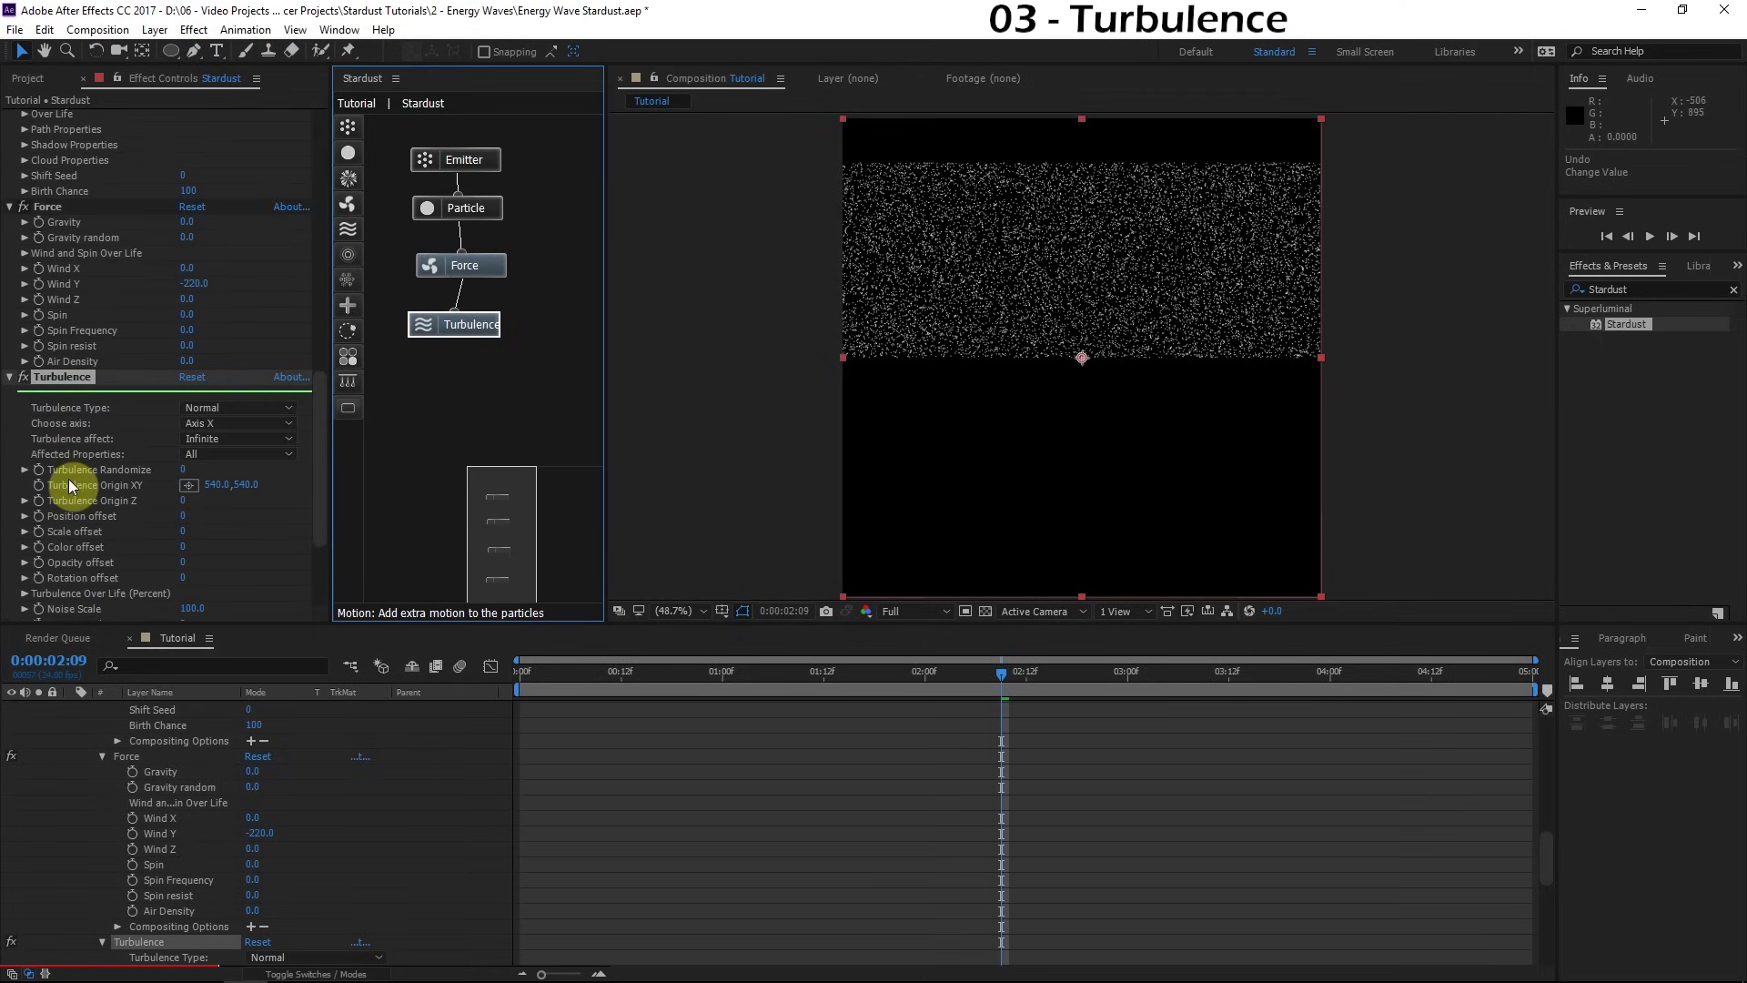
scroll(69, 479, "down", 3)
left_click_drag(186, 434, 191, 436)
left_click(190, 435)
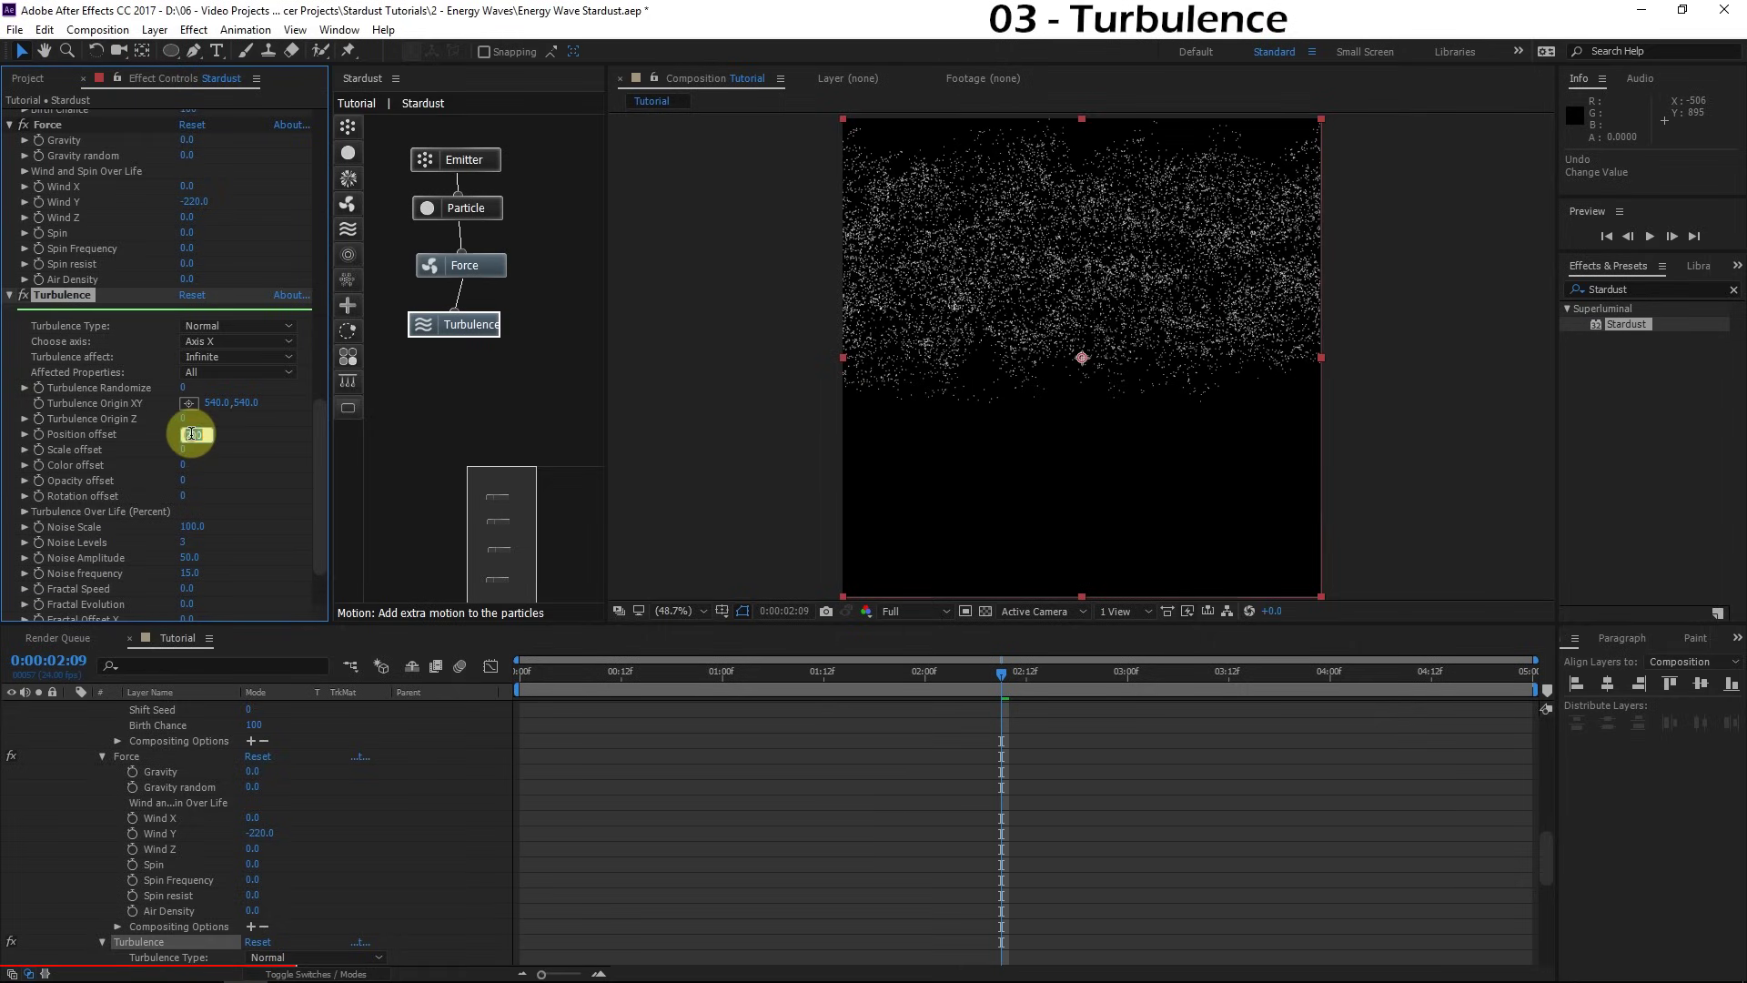
type("300")
key("Return")
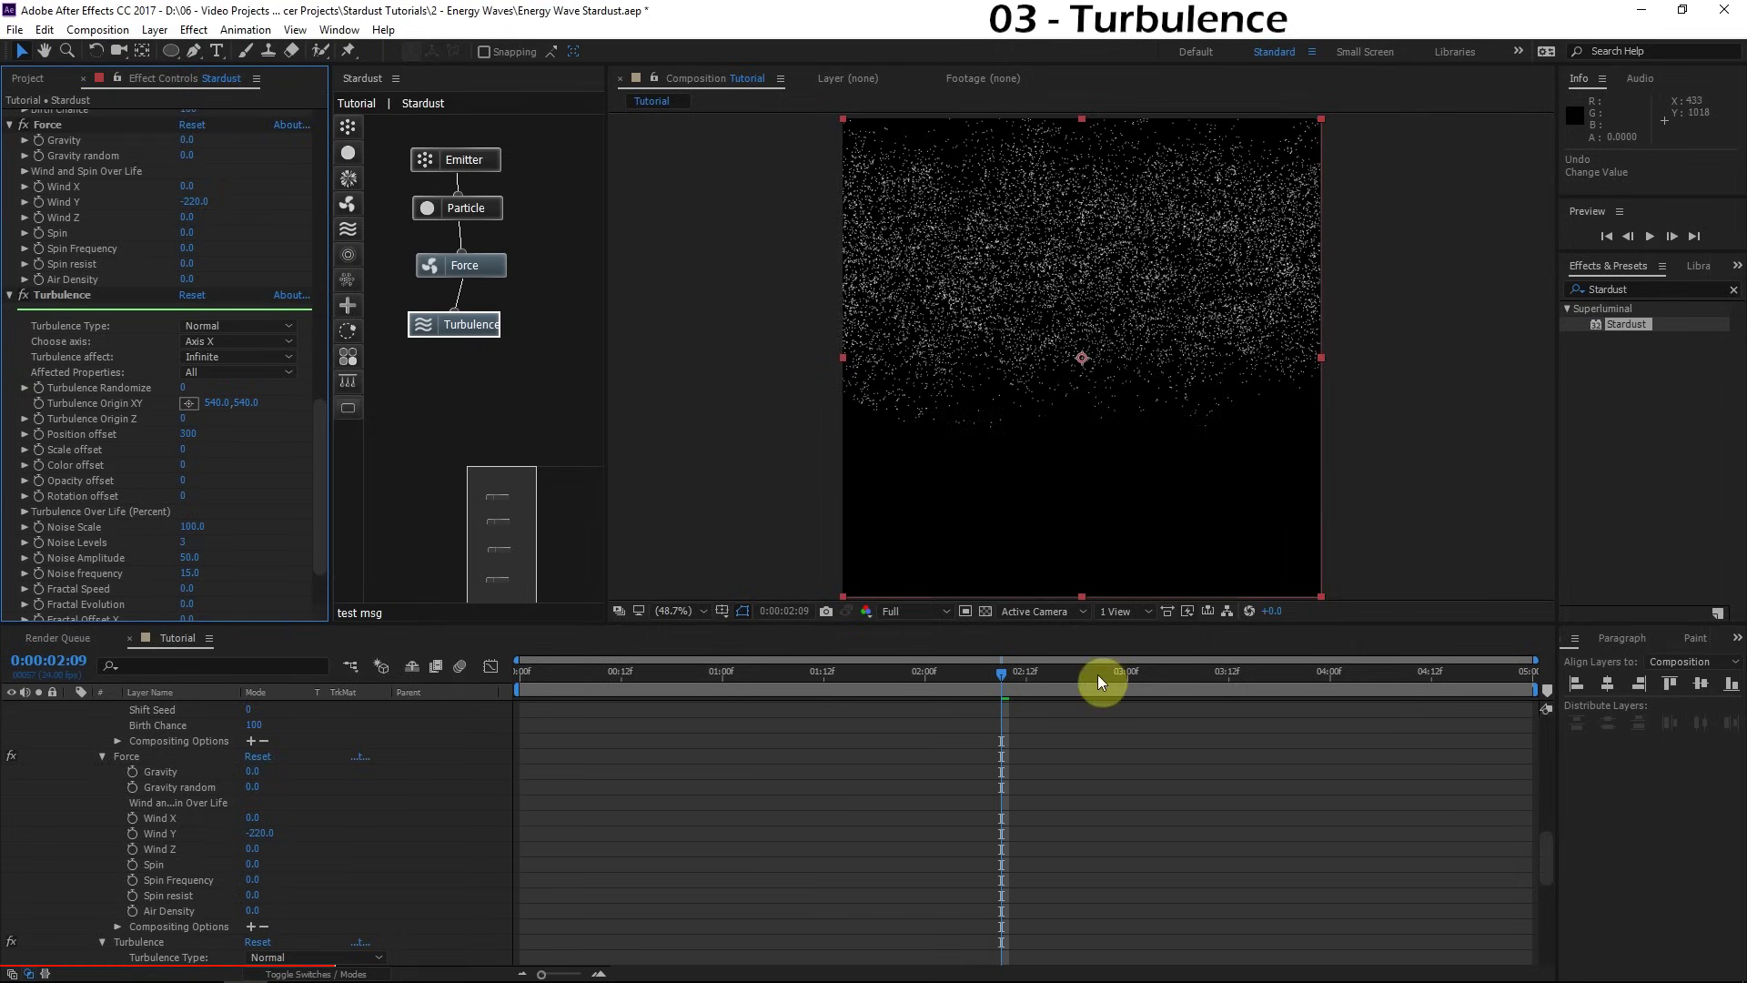
left_click_drag(1034, 678, 1120, 674)
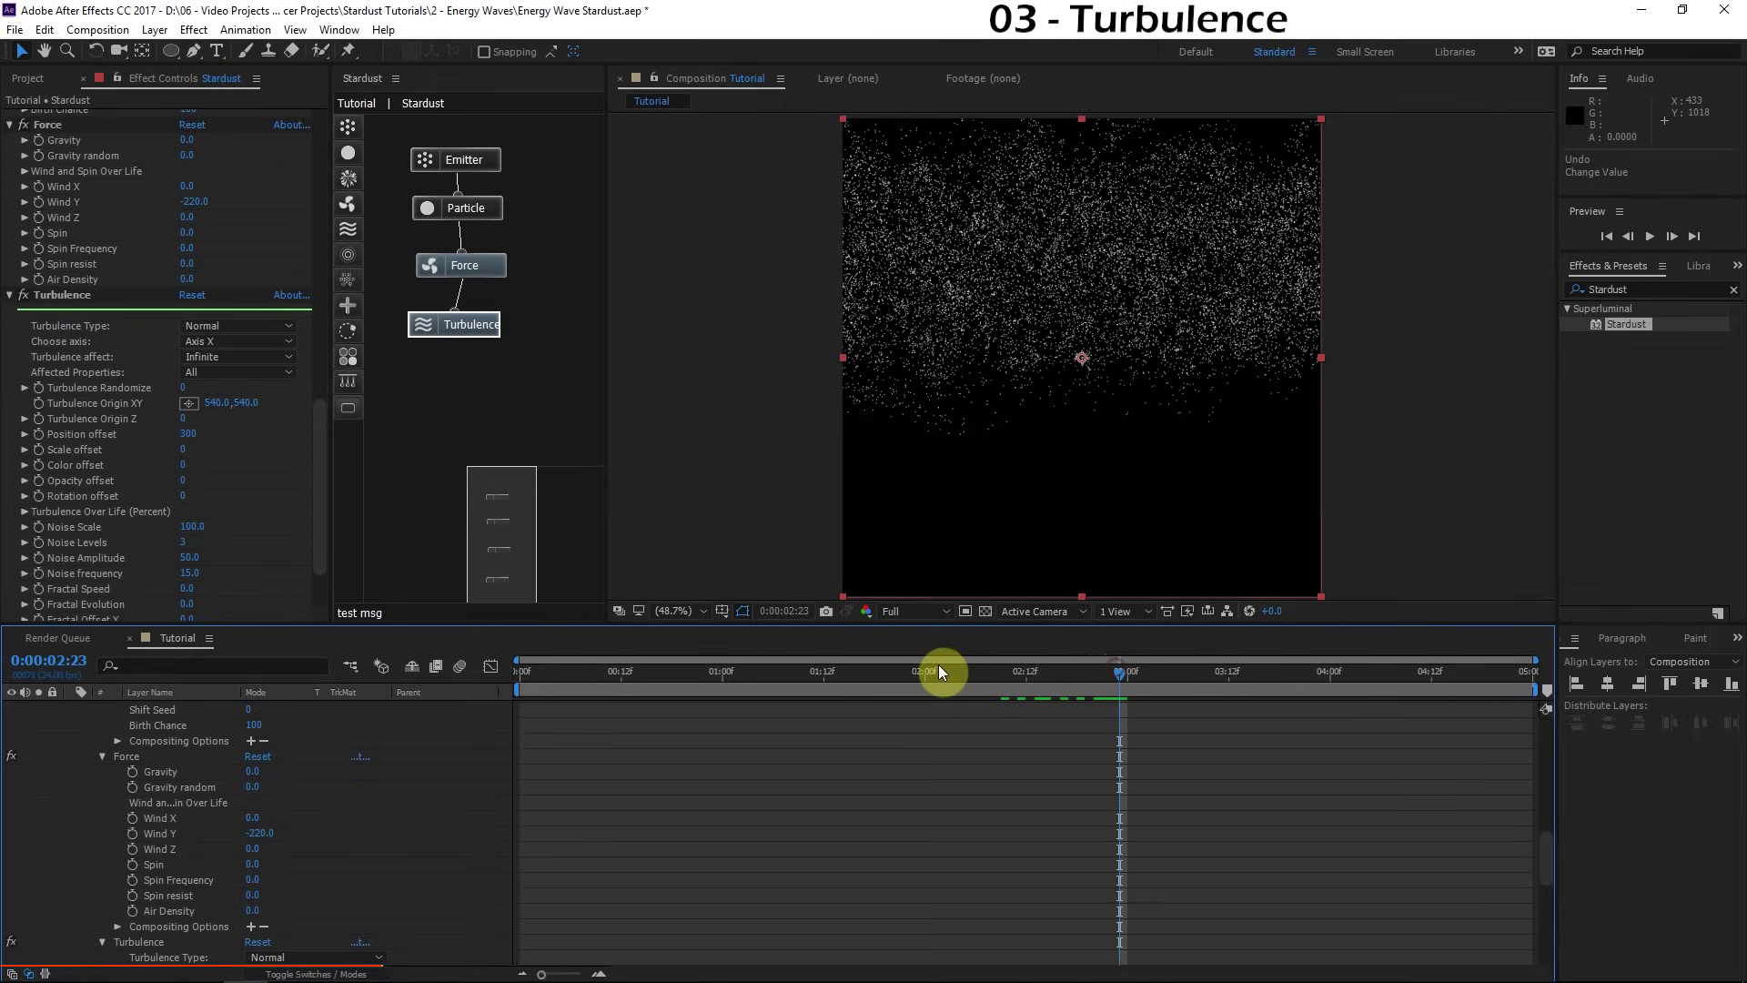
Step: Lower the start point of the Turbulence Over Life curve to 0 so the turbulence ramps up over each particle's life
left_click(25, 512)
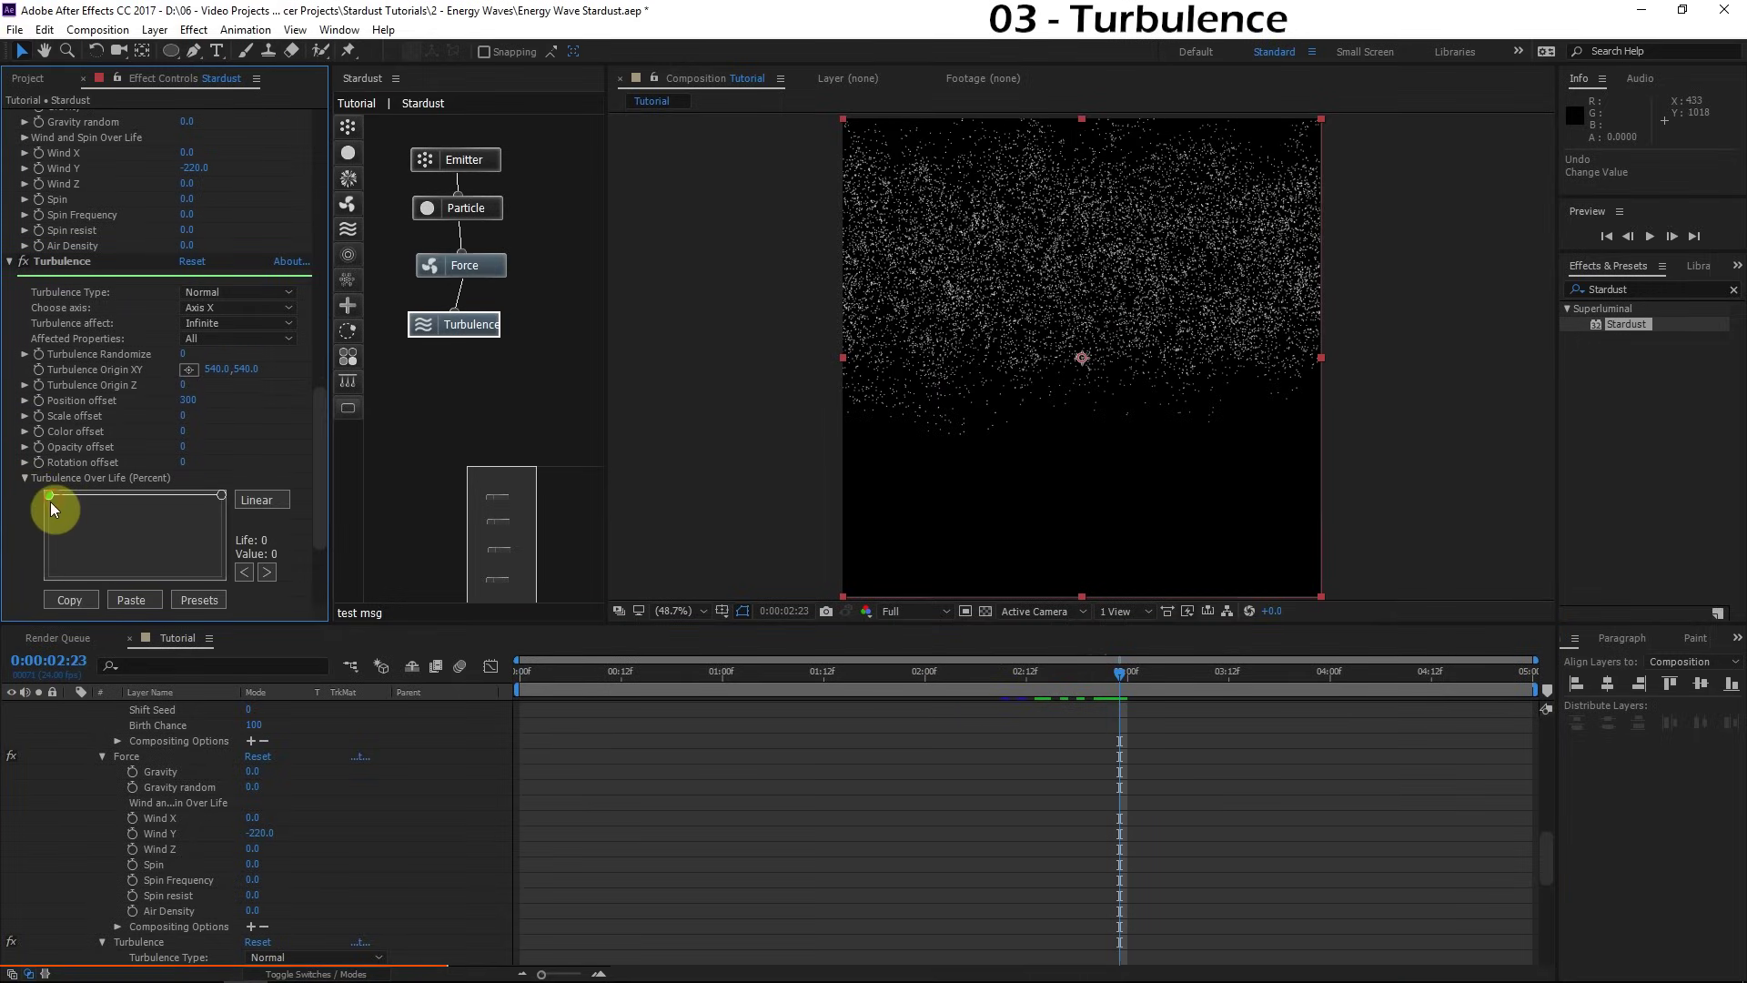
left_click_drag(51, 500, 36, 609)
left_click(50, 574)
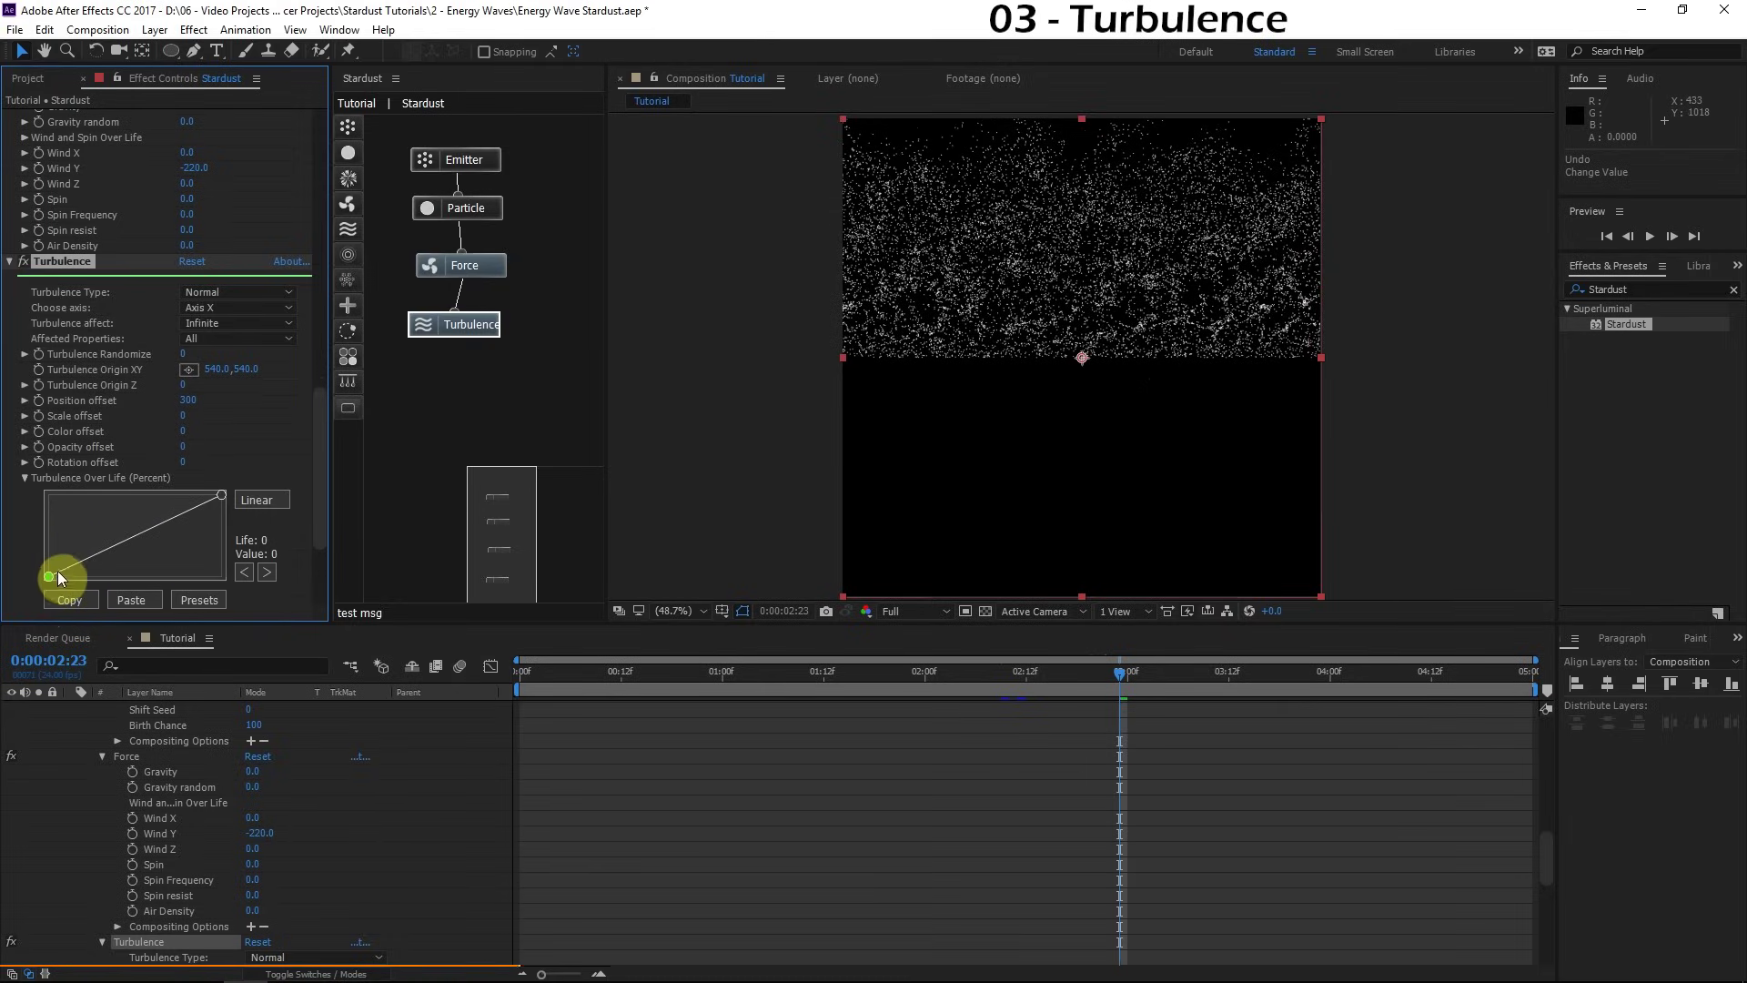
left_click(1216, 713)
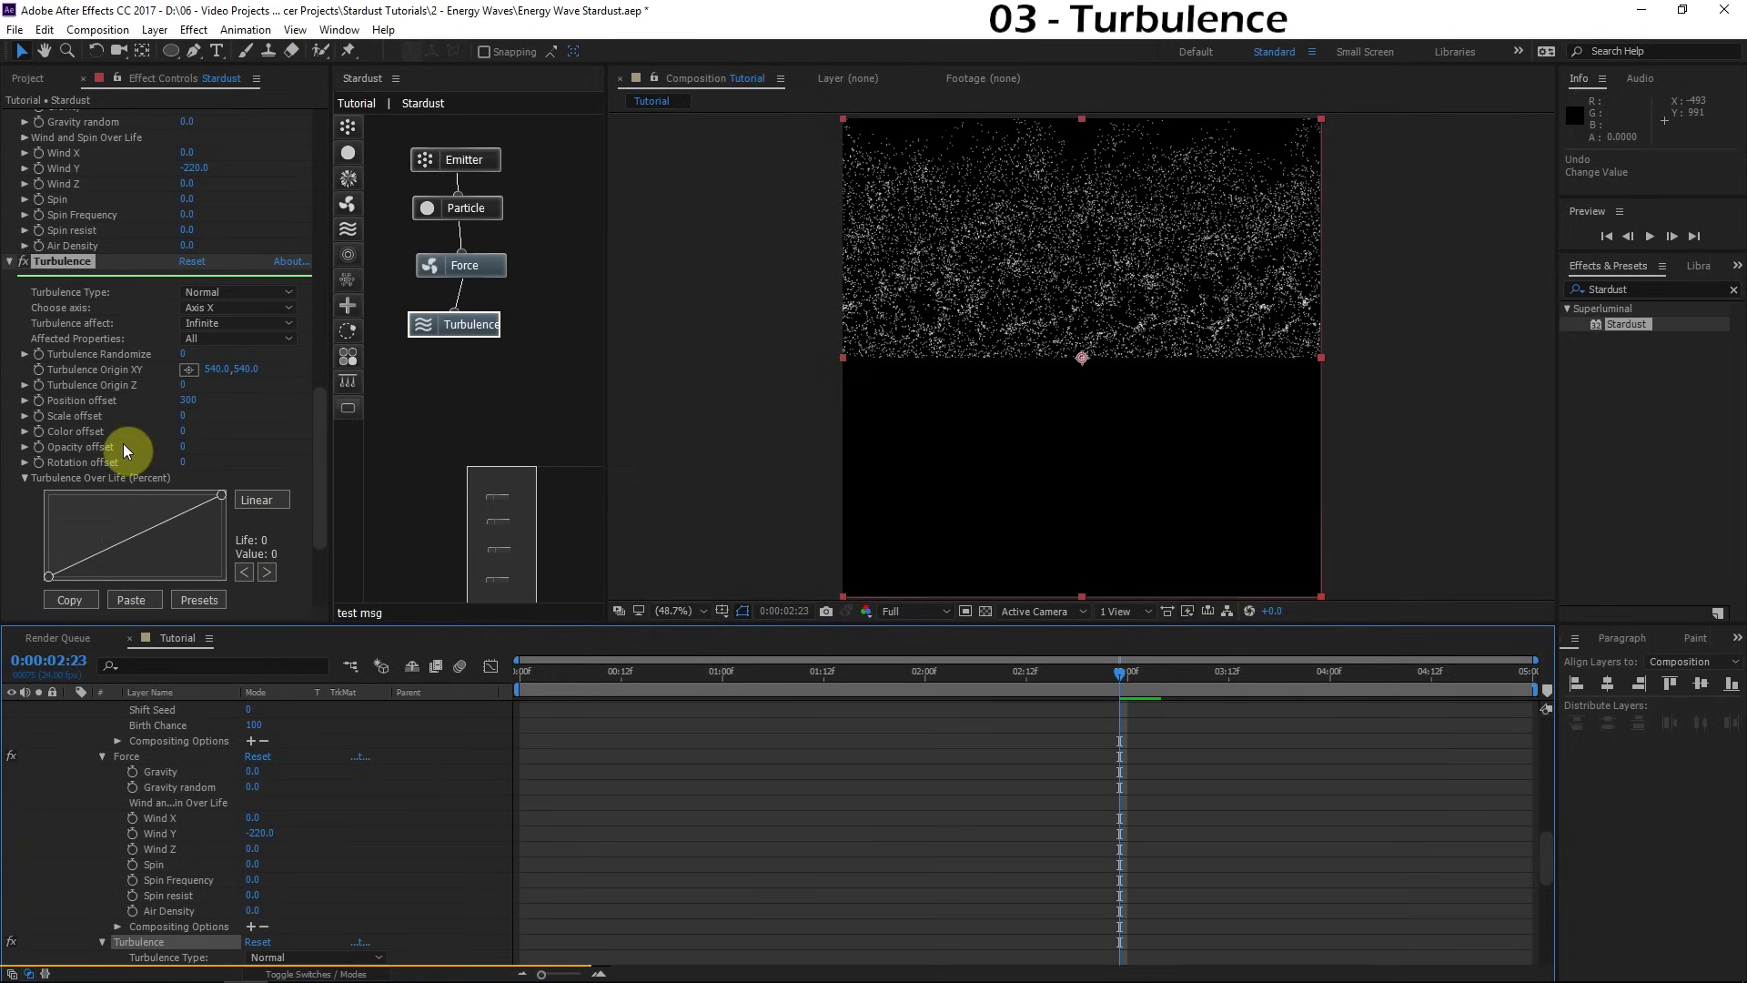
Step: Raise the emitter's Particles Per Second to 80000
scroll(156, 364, "up", 15)
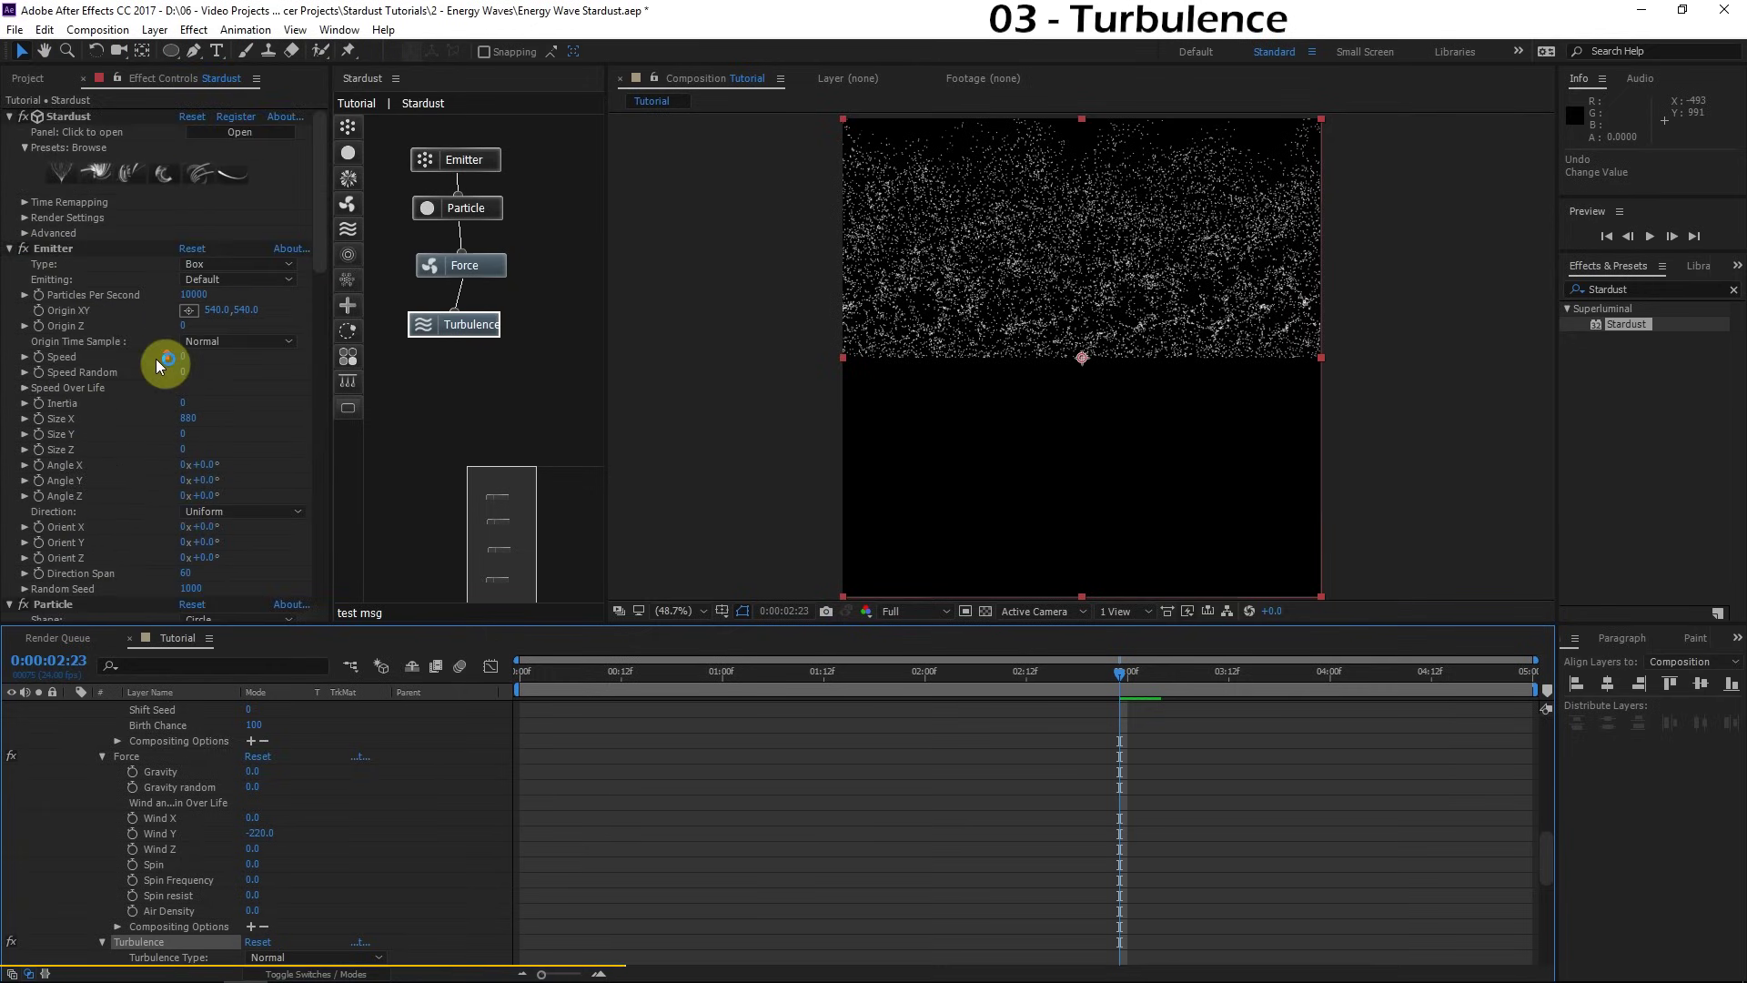
left_click(193, 294)
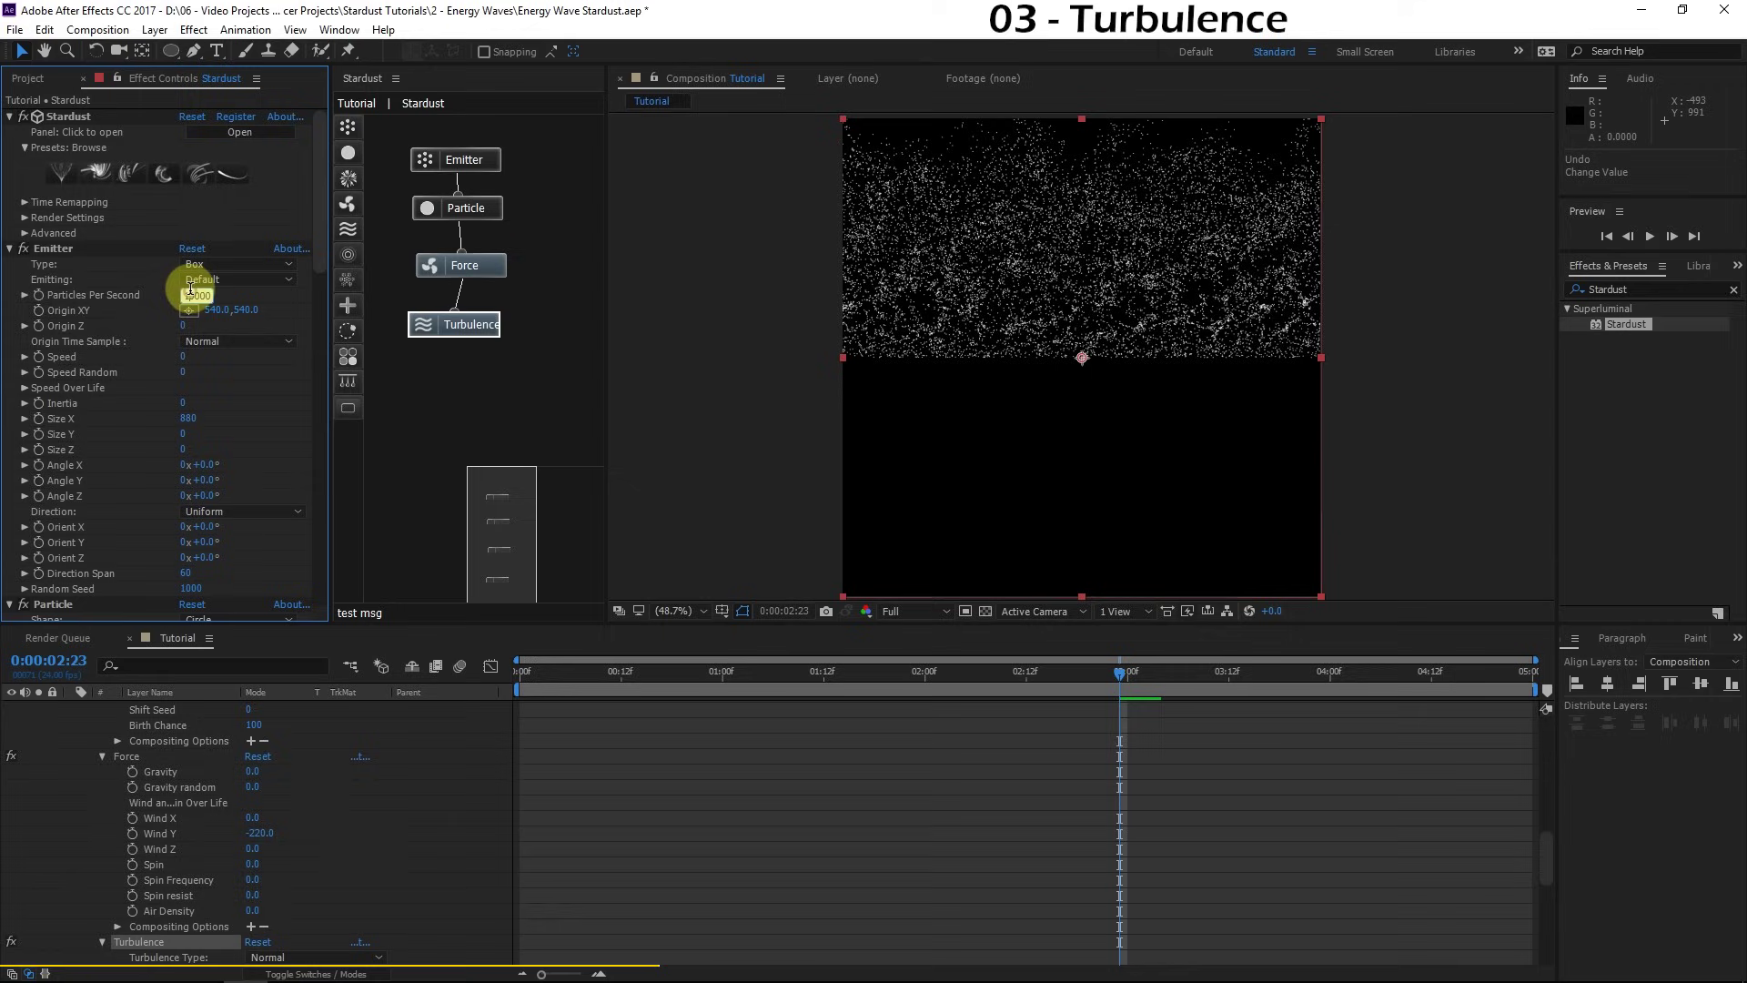
type("80000")
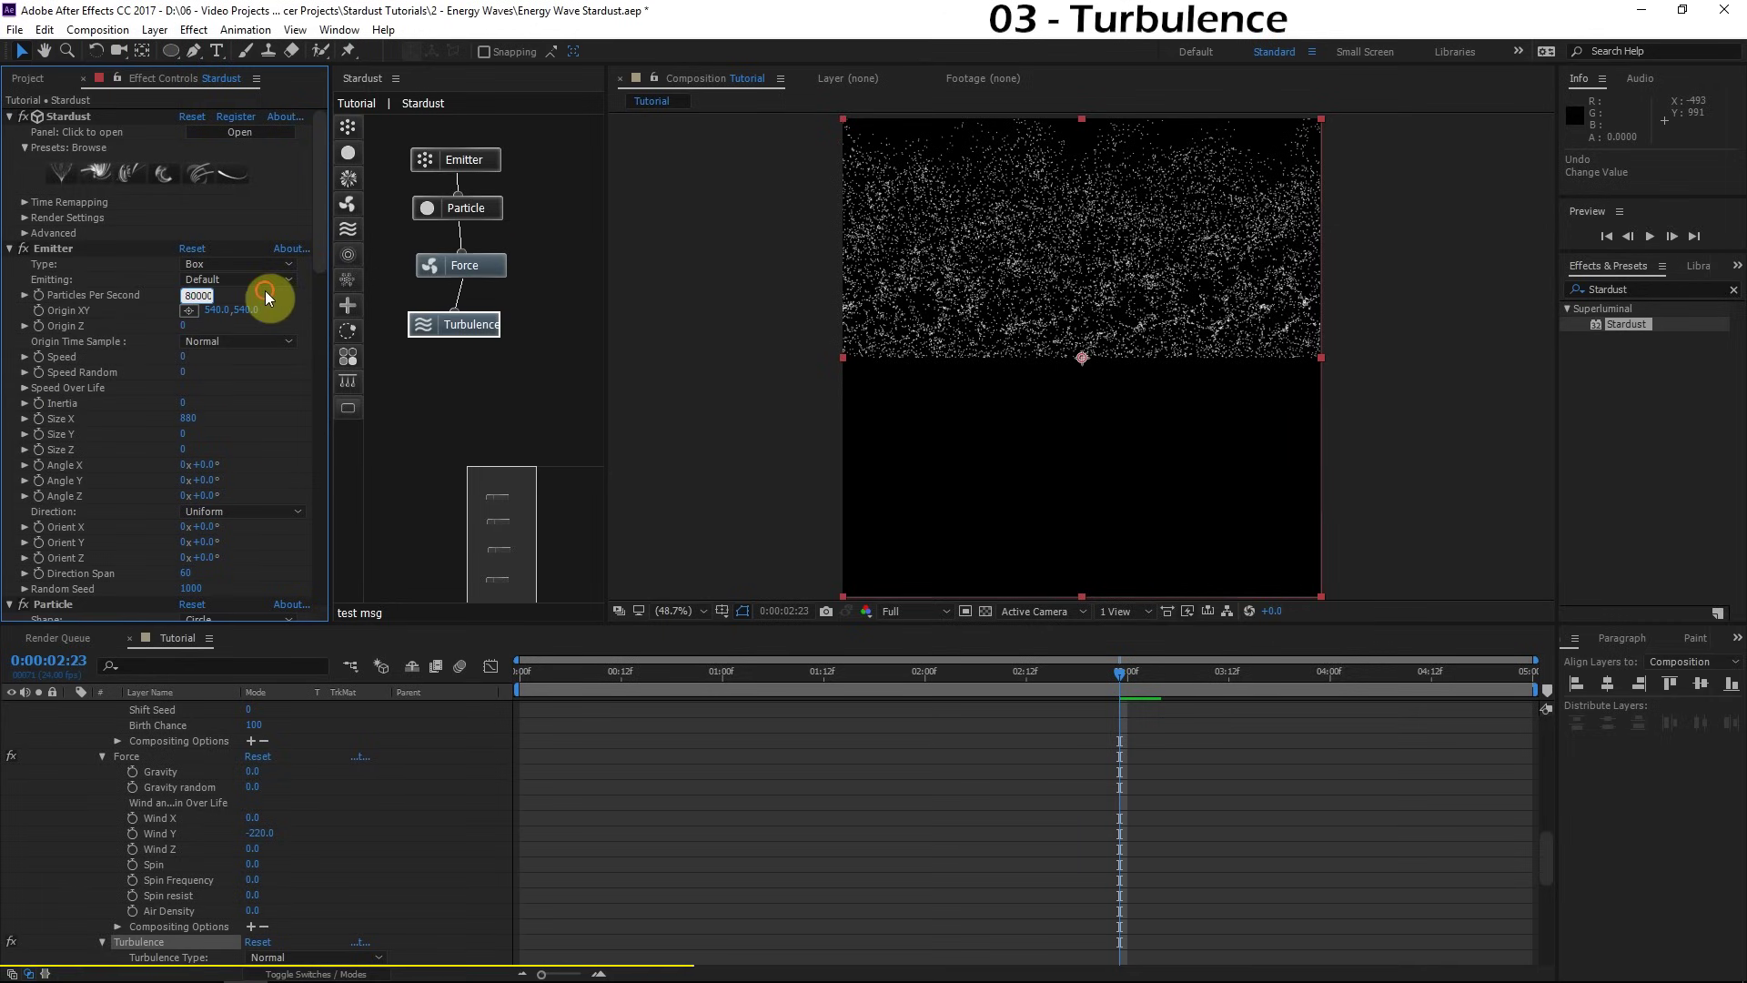
key("Return")
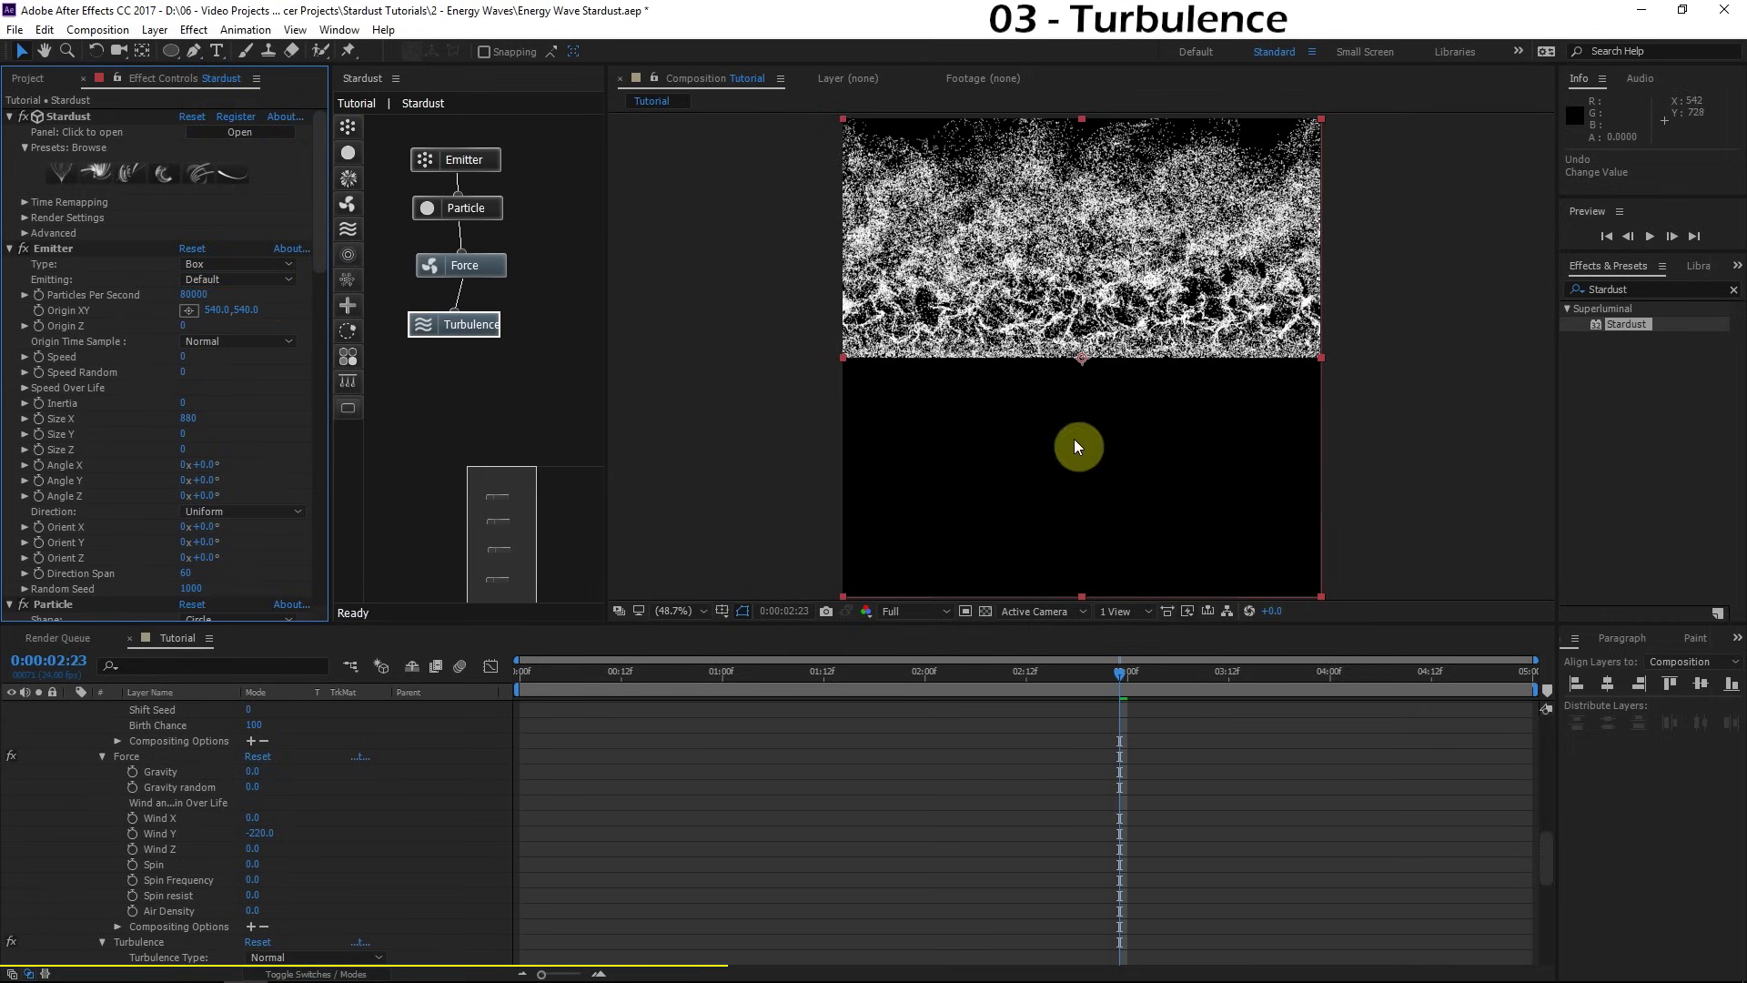
Step: Set the Turbulence node's Noise Scale to 220 and preview the particles around three seconds
scroll(1056, 395, "down", 1)
scroll(1056, 395, "up", 3)
scroll(1046, 345, "down", 3)
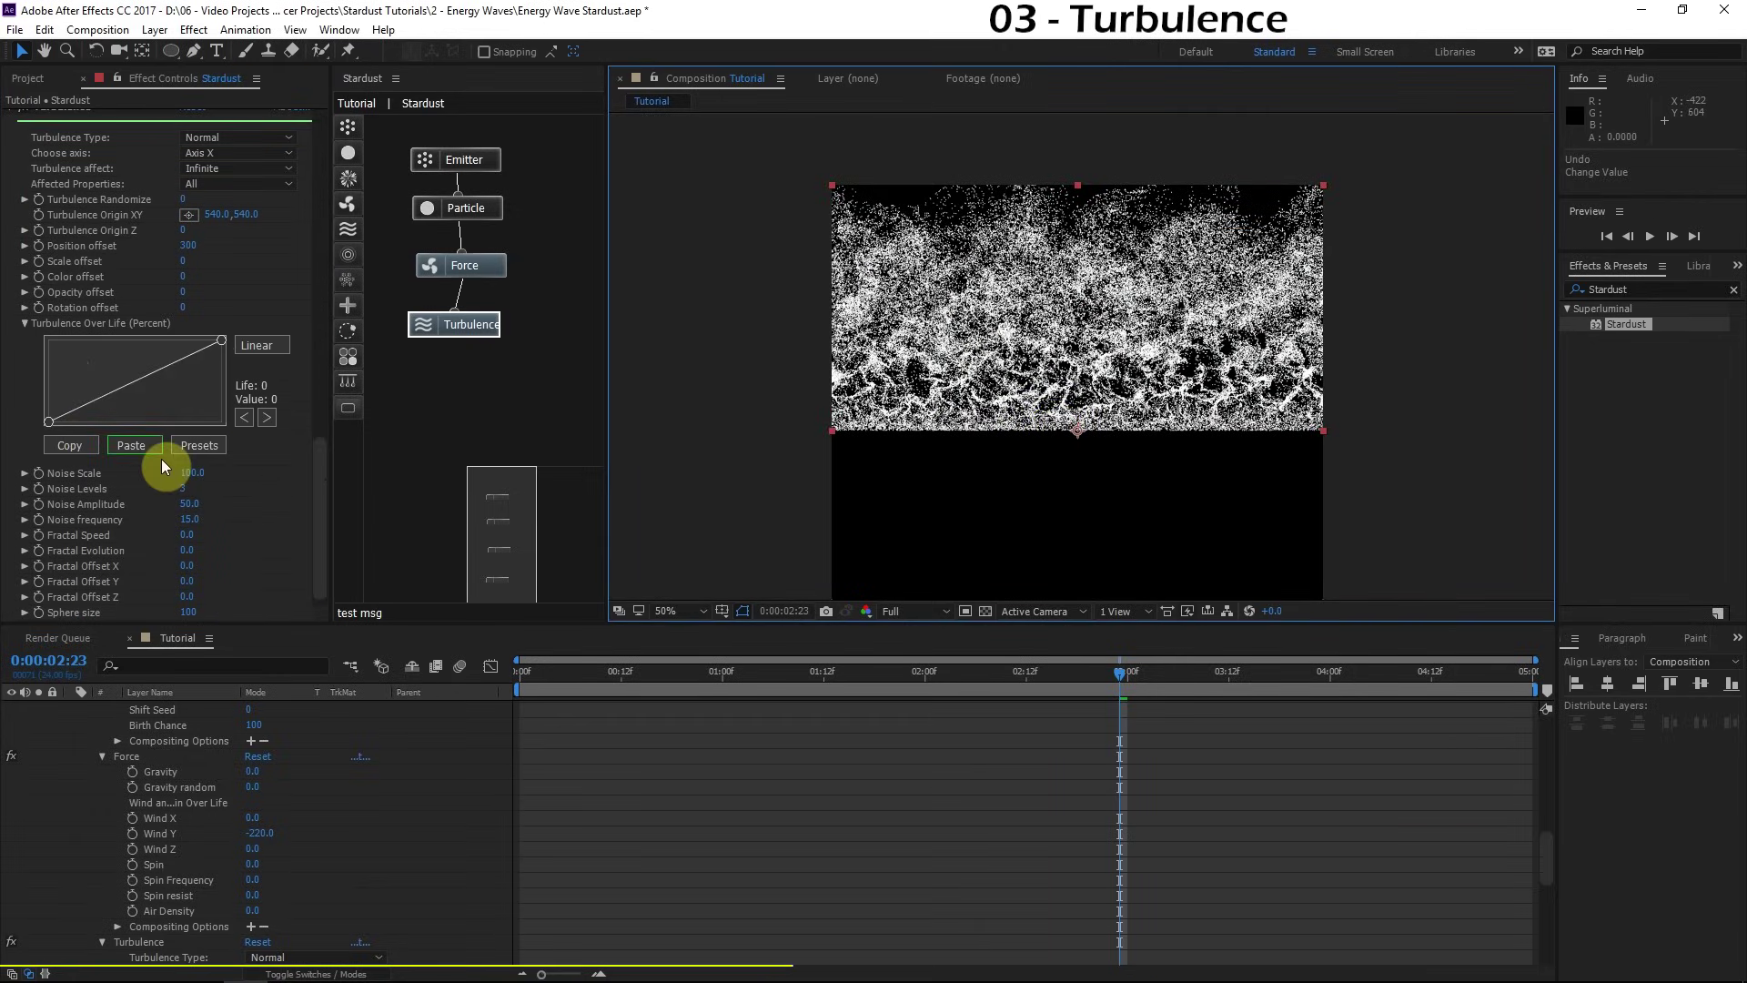
left_click(194, 472)
type("220")
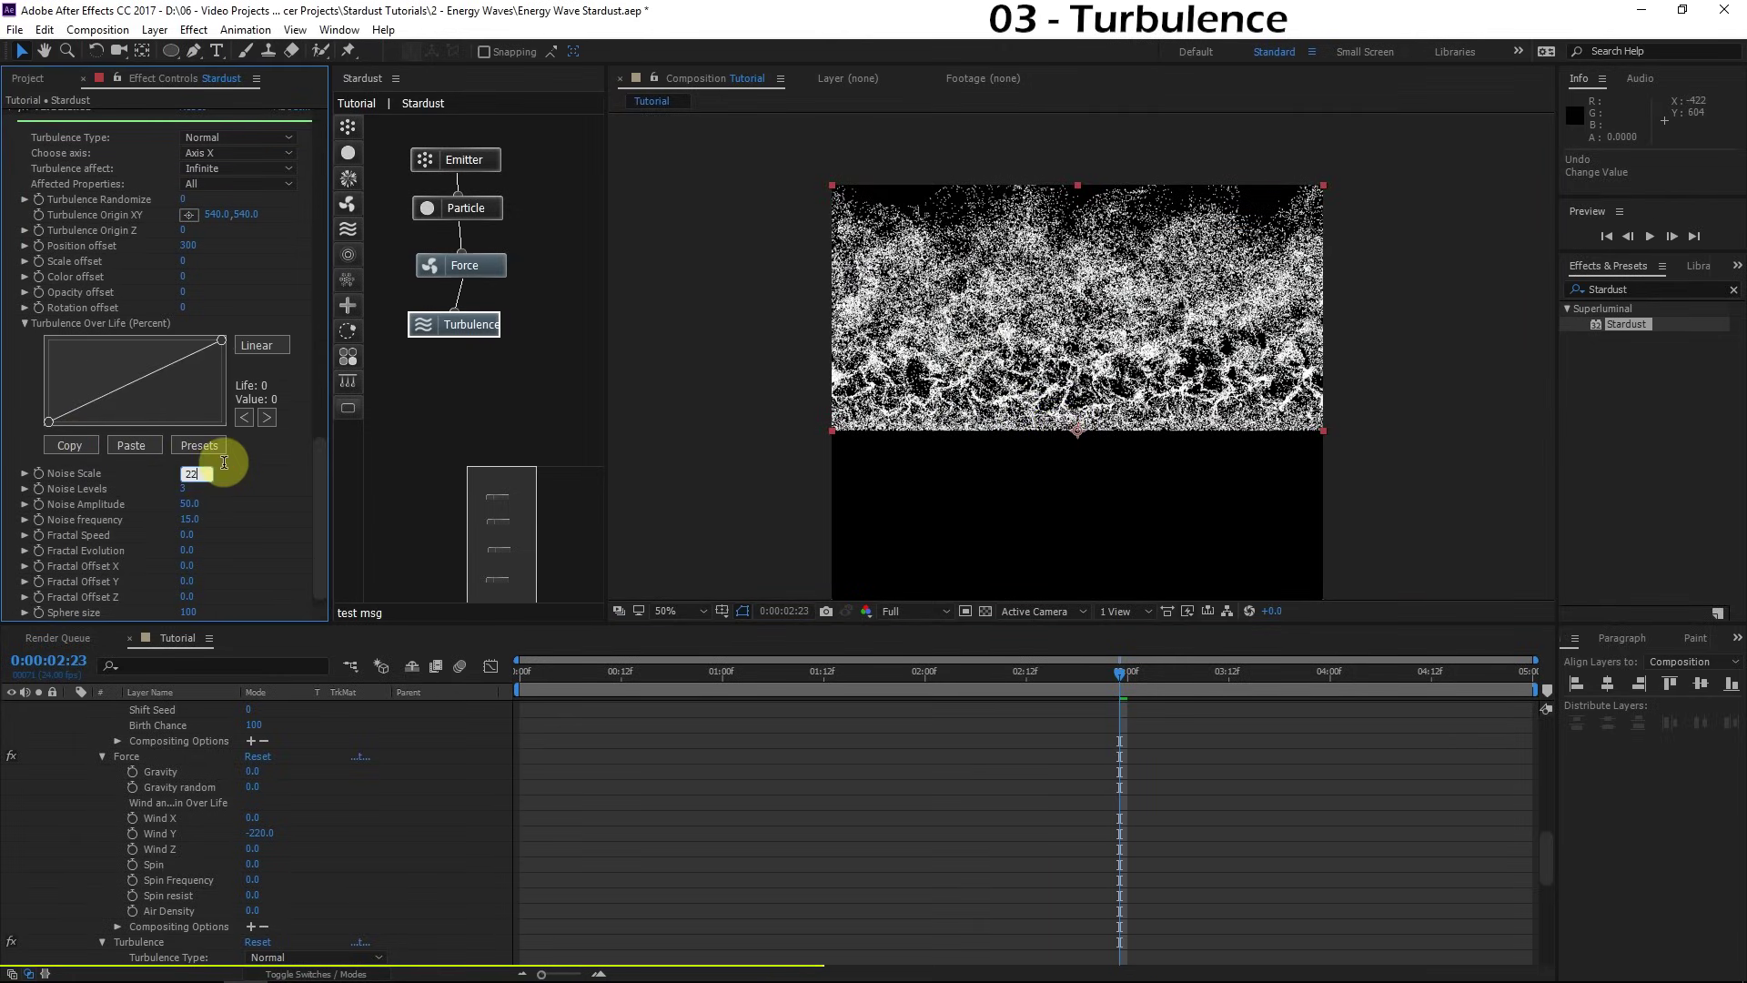
left_click(253, 474)
left_click_drag(1168, 684, 1139, 686)
Step: Switch the Turbulence Over Life curve to Bezier and shape it into an S-curve that stays low early in life
scroll(133, 477, "down", 1)
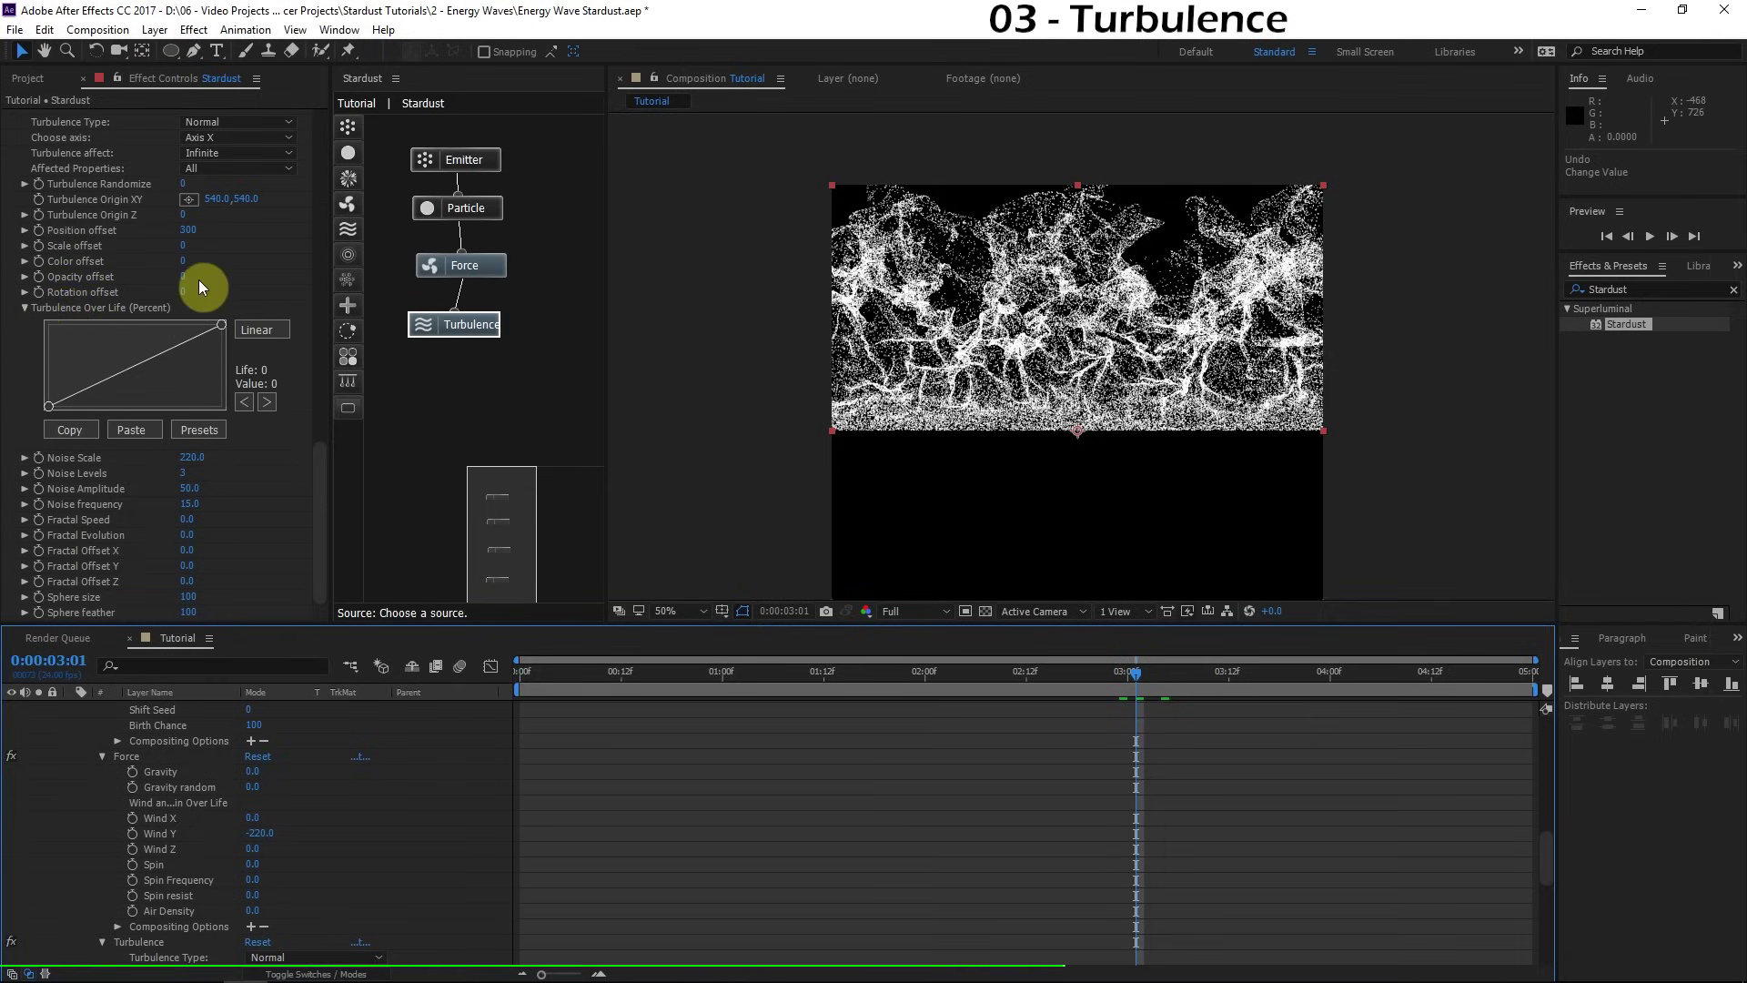
left_click(256, 329)
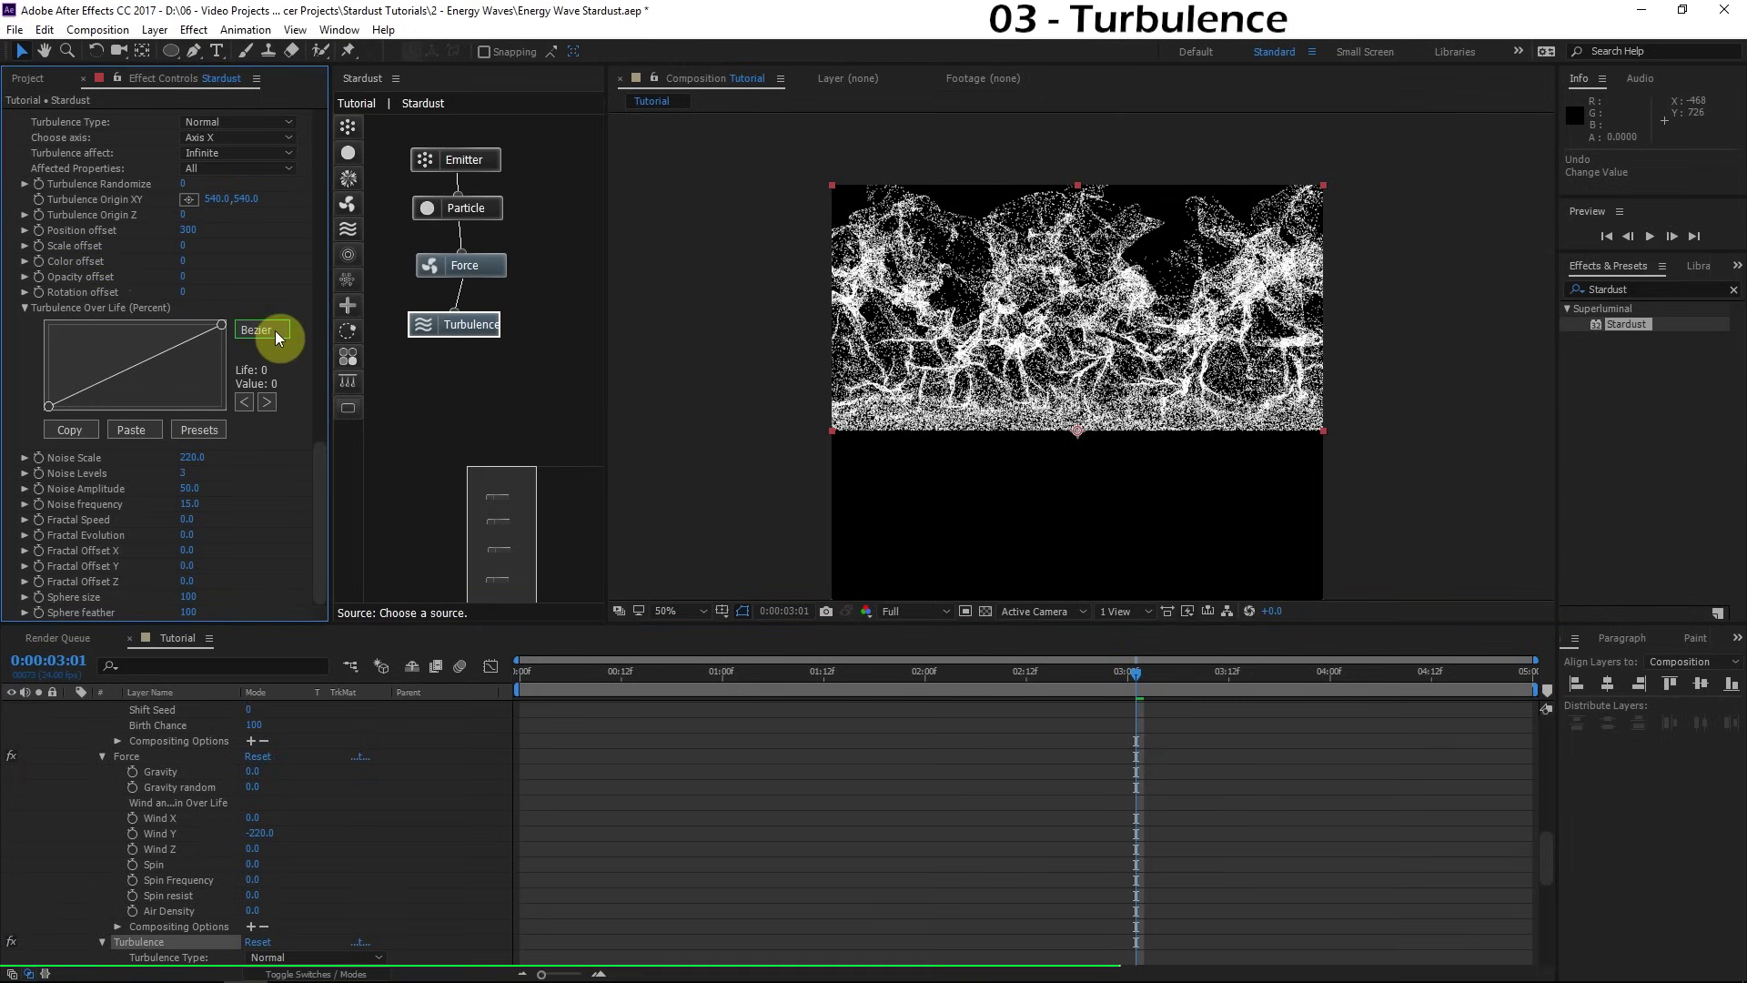
left_click_drag(91, 390, 155, 375)
left_click(49, 407)
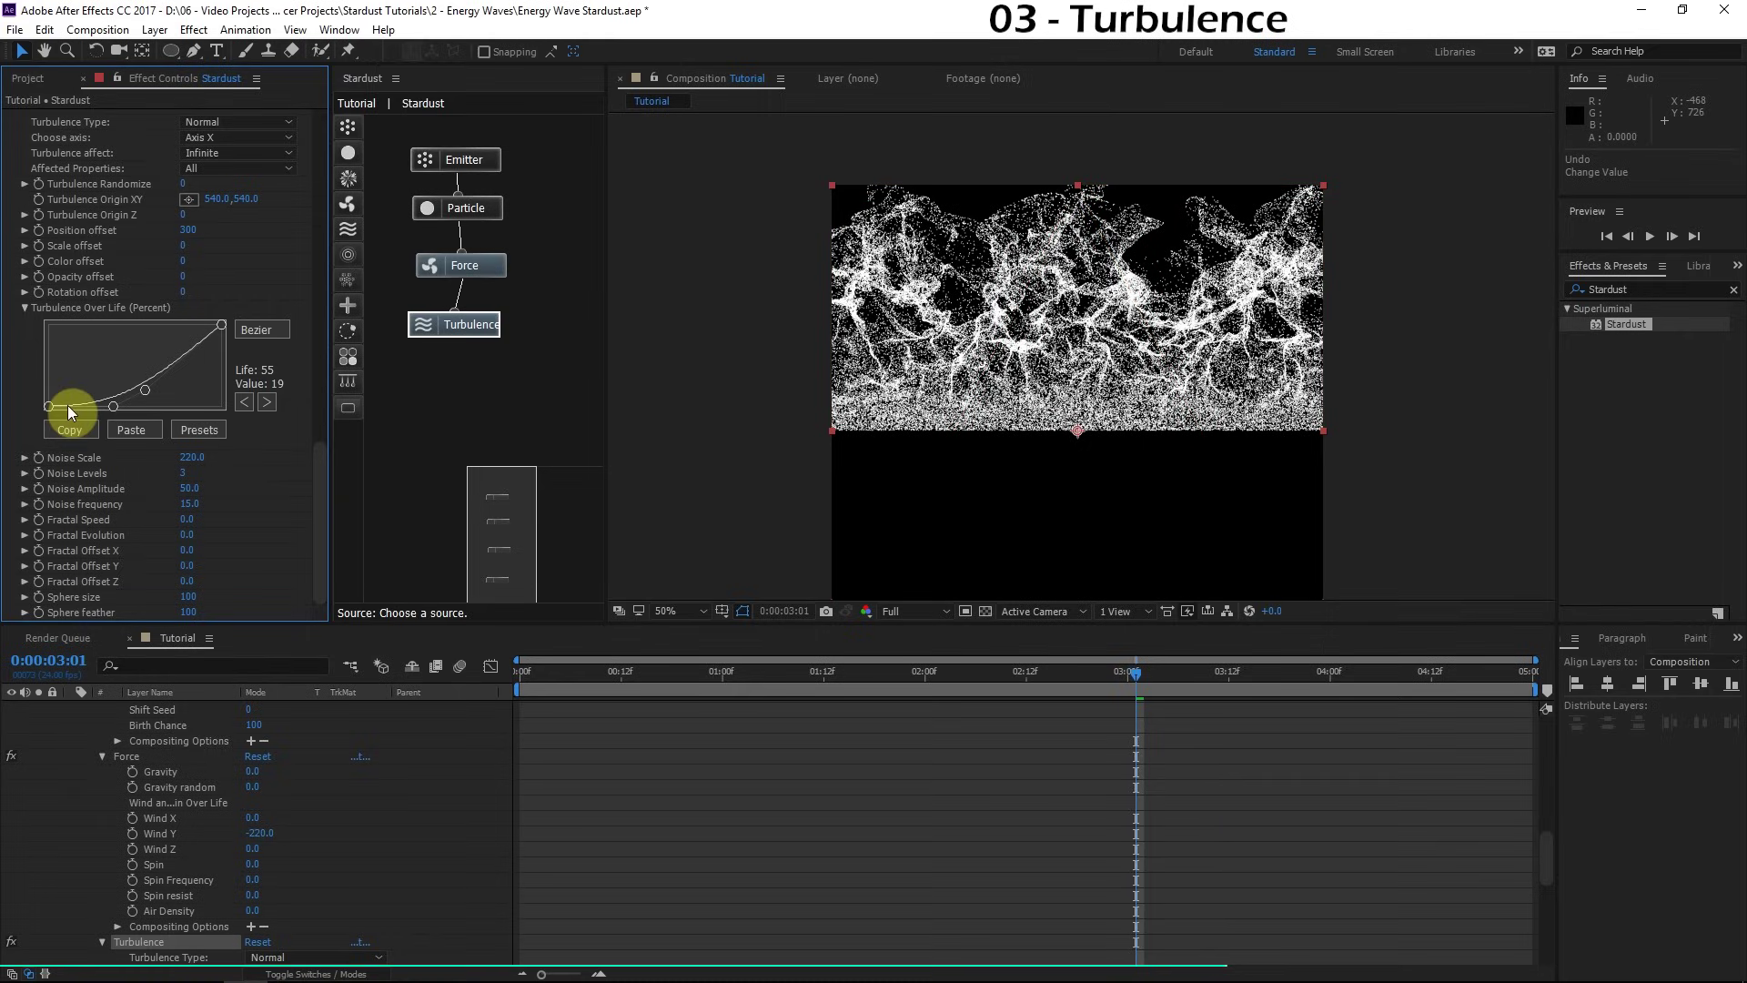
left_click(145, 391)
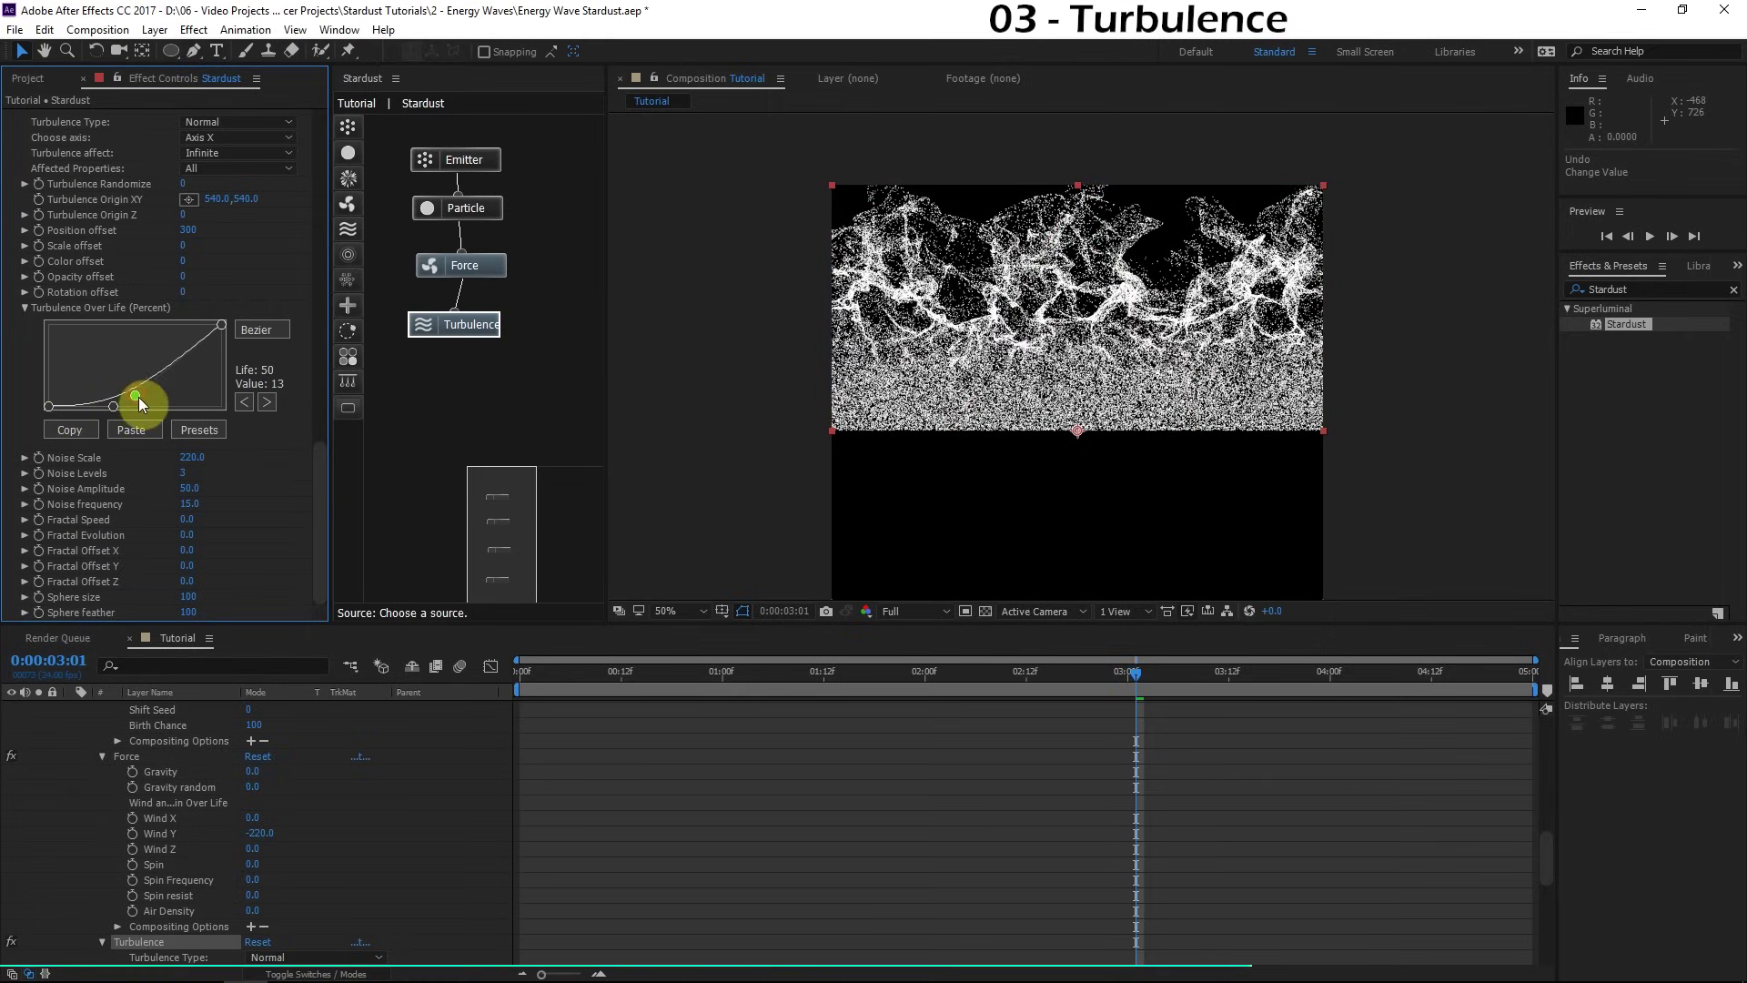
left_click(180, 350)
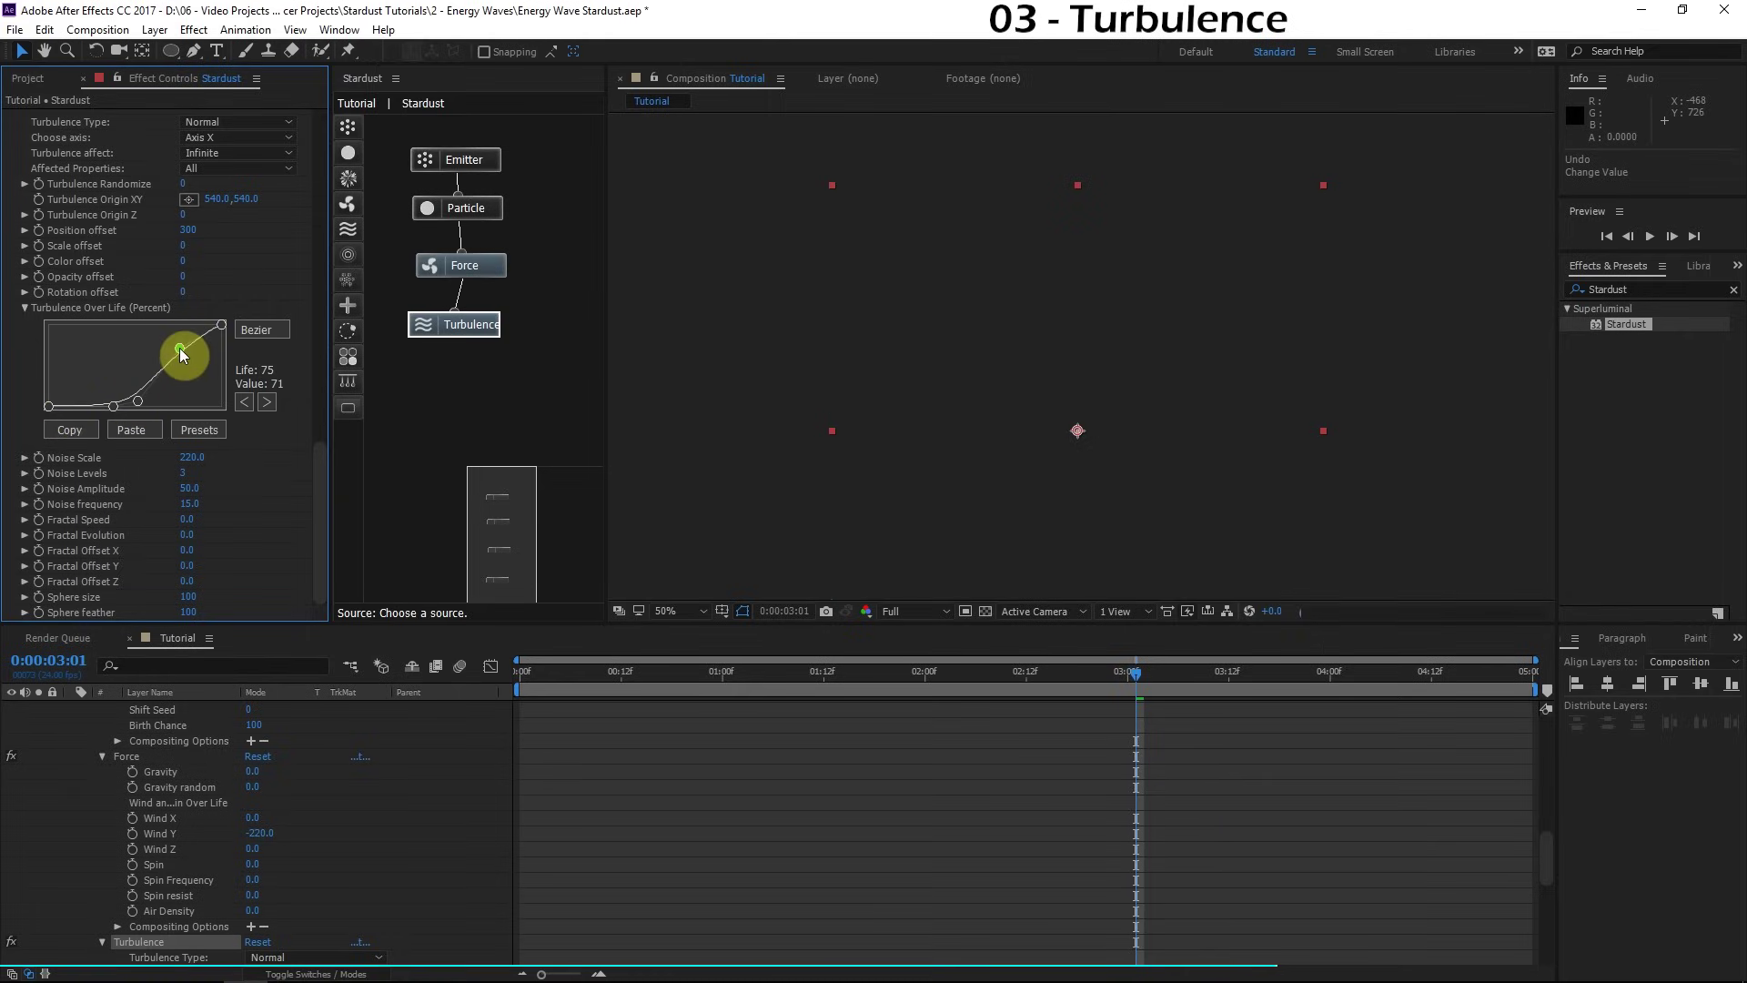
left_click_drag(134, 405, 93, 410)
left_click_drag(179, 348, 183, 343)
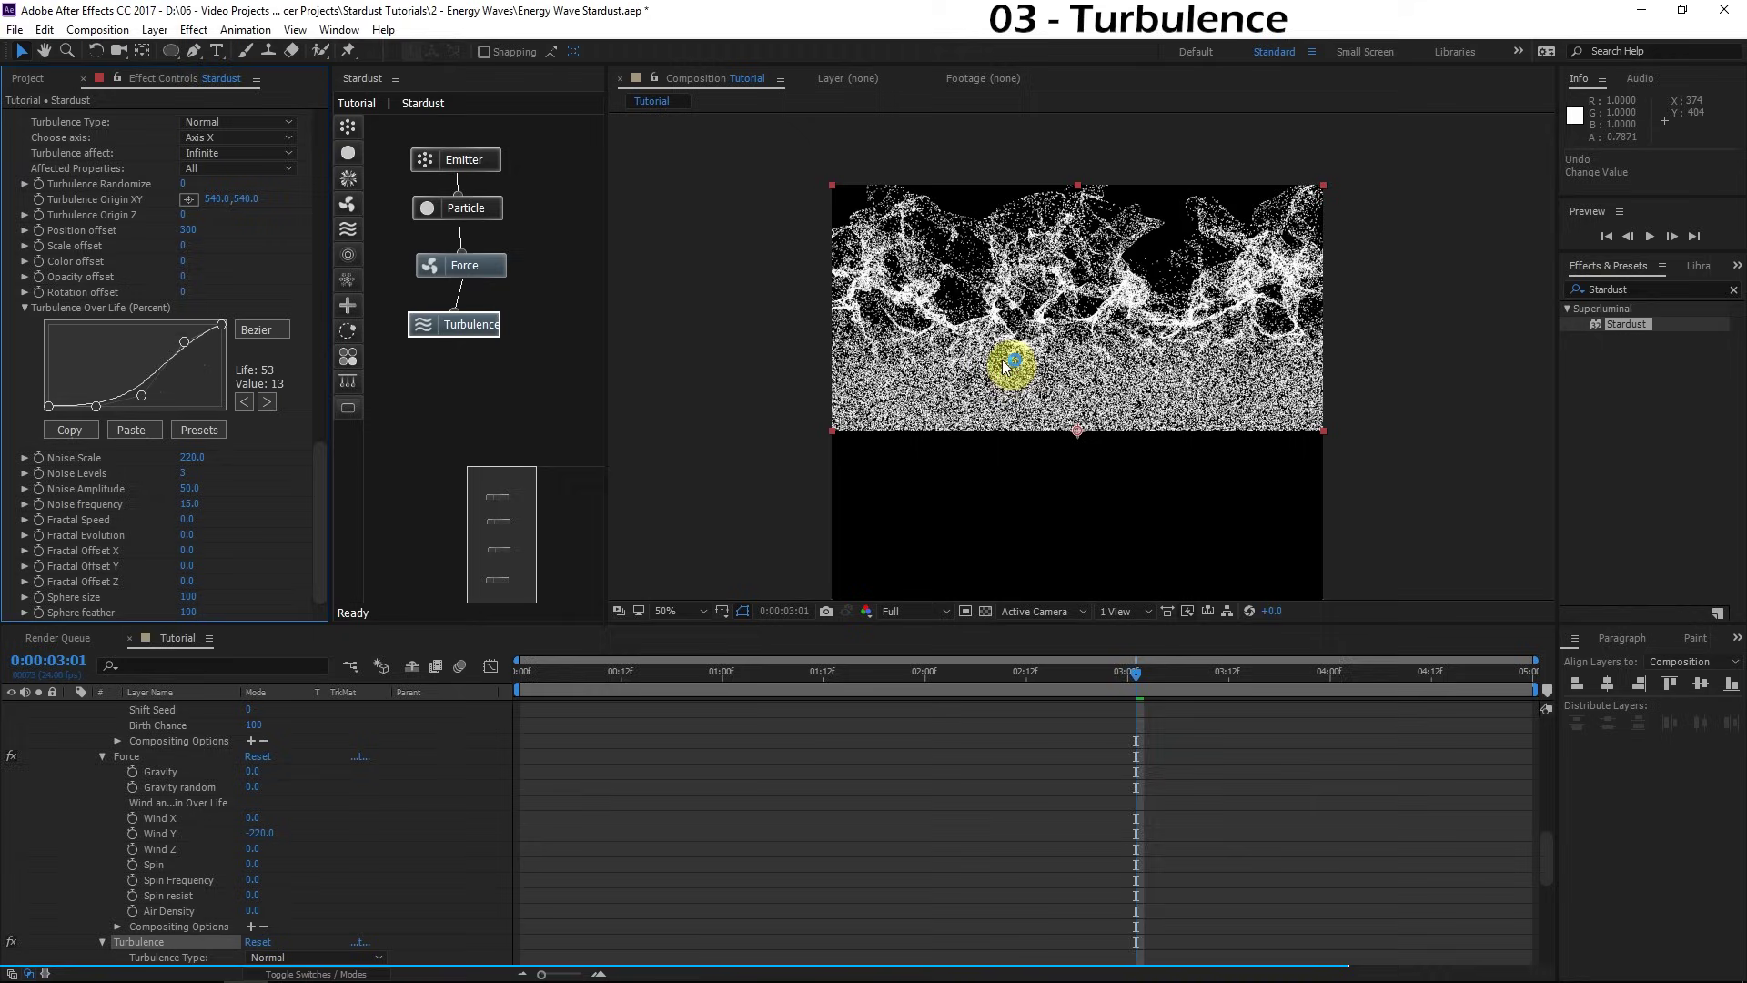
Step: Move the curve's early low point to Life 16, Value 0, soften the bend after it, and preview the motion
left_click(1135, 681)
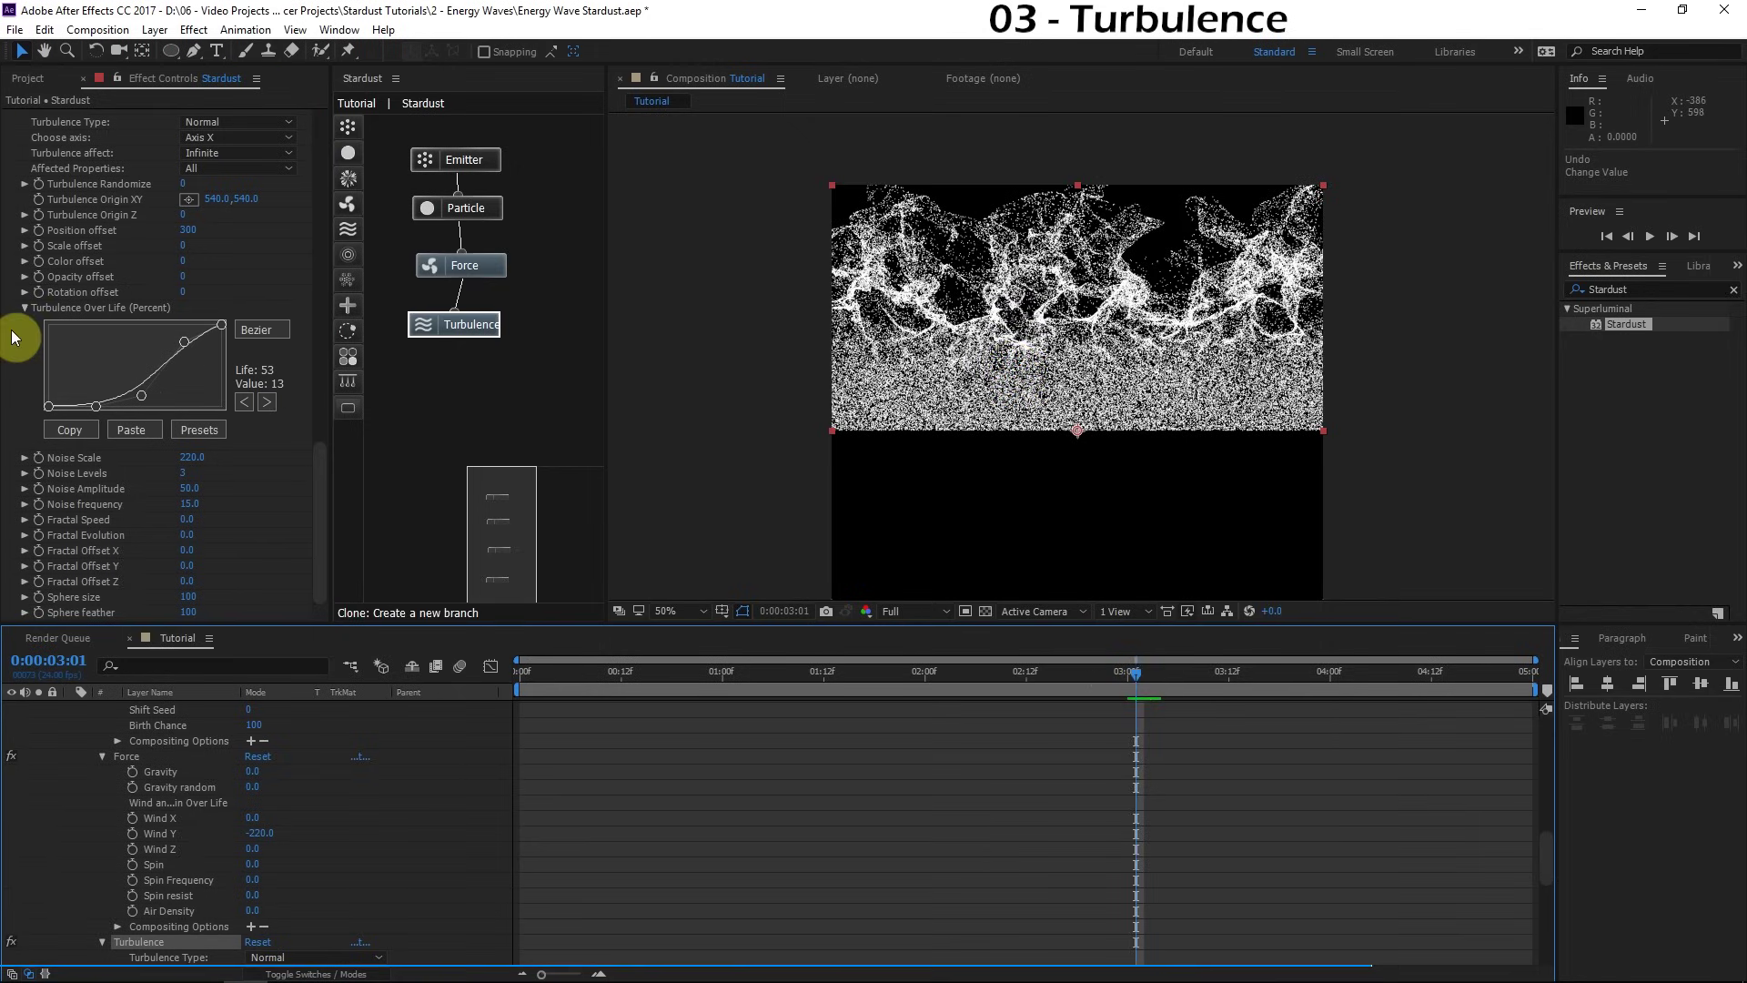
left_click_drag(141, 395, 77, 405)
left_click(1193, 677)
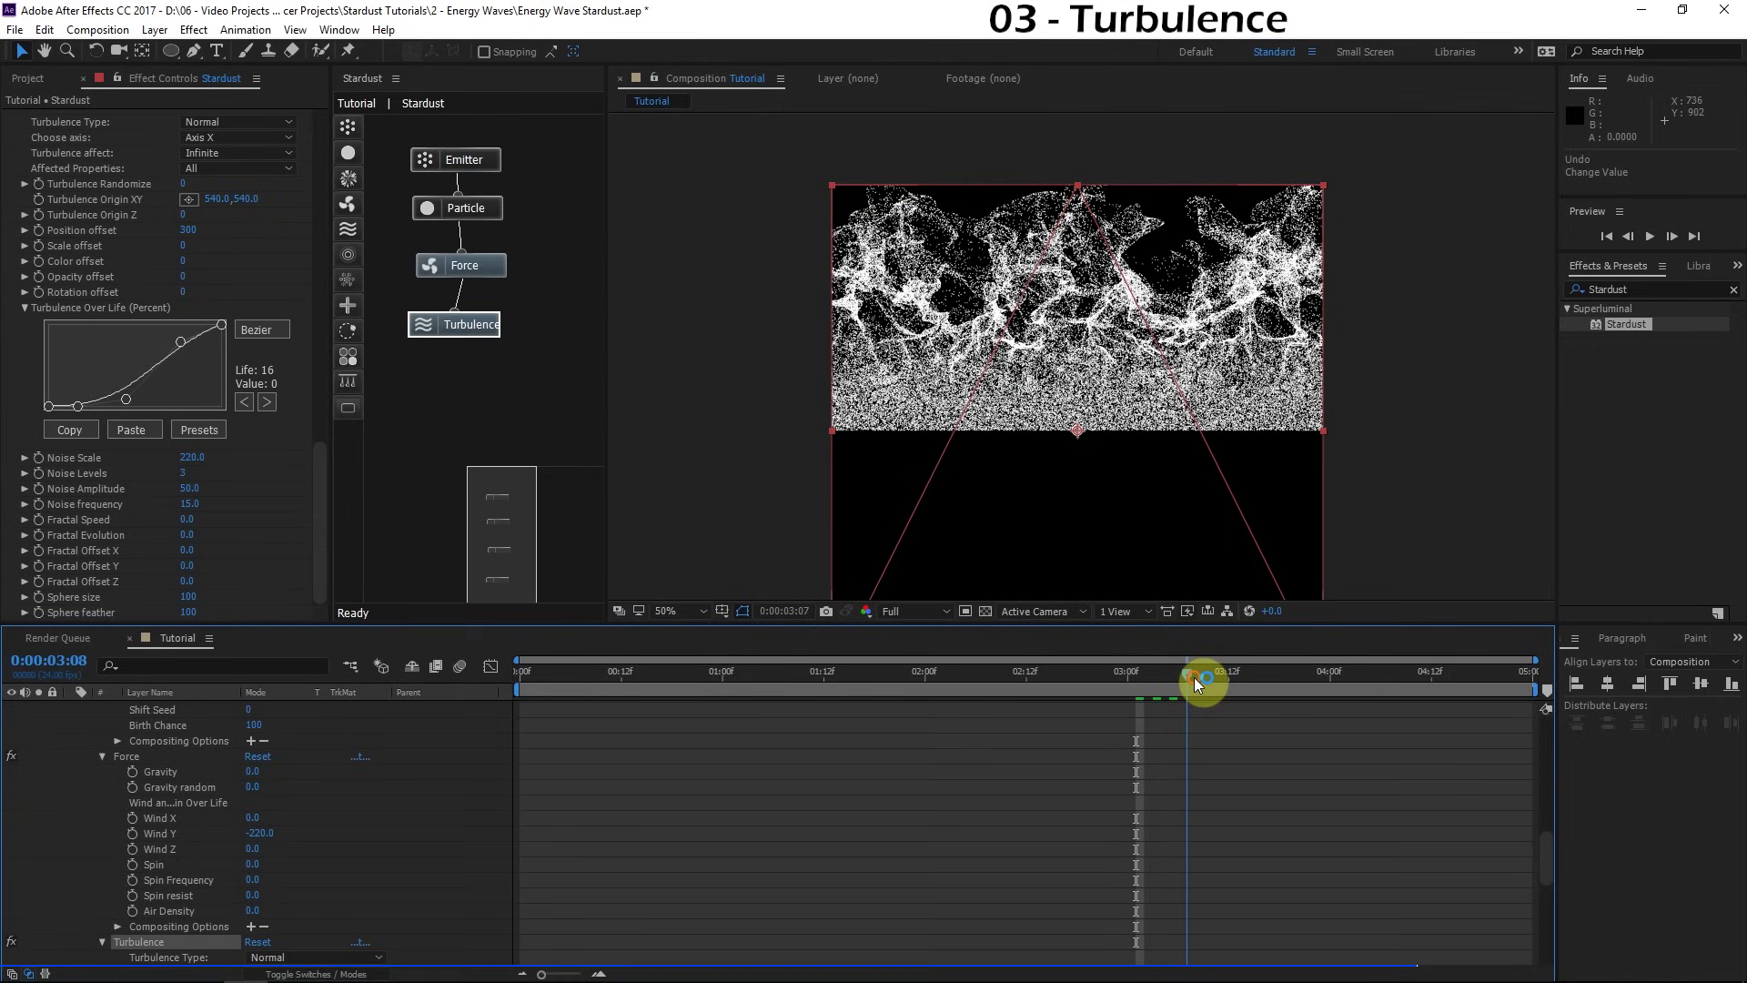
left_click_drag(1195, 673, 1154, 682)
left_click(472, 326)
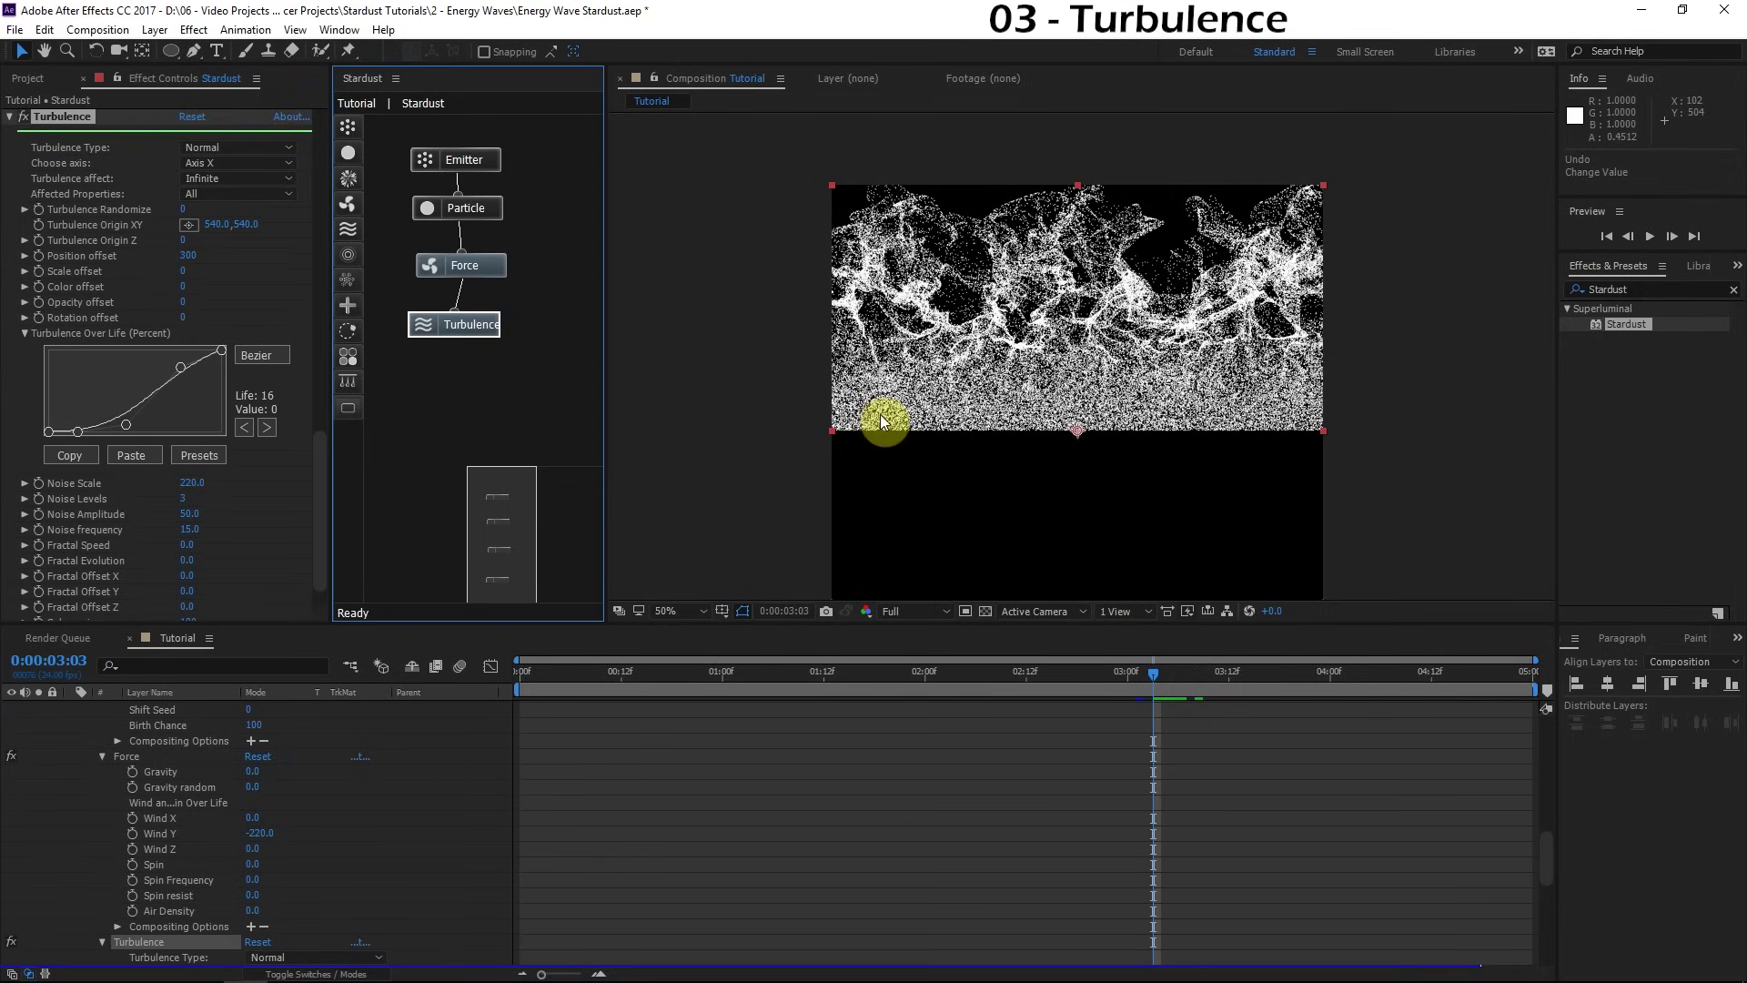
left_click_drag(1158, 679, 1176, 686)
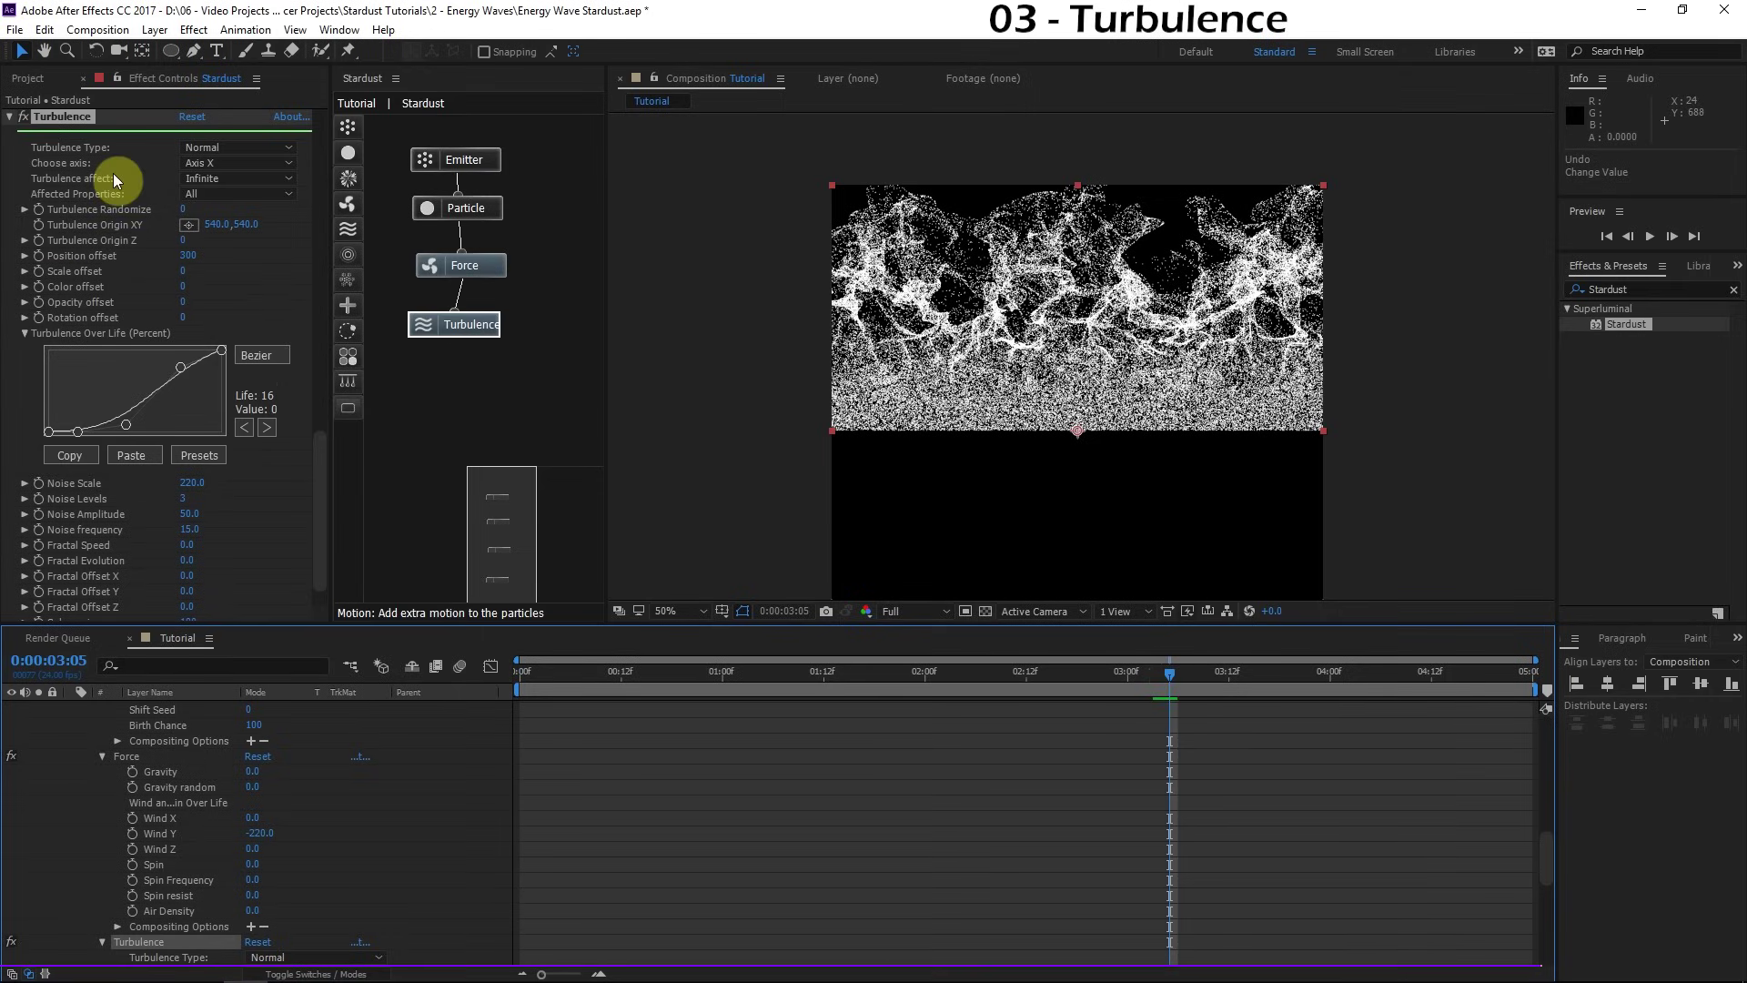
Step: Animate the Turbulence node's Fractal Offset Y with the expression time*10 and preview the motion around three seconds
scroll(101, 182, "down", 1)
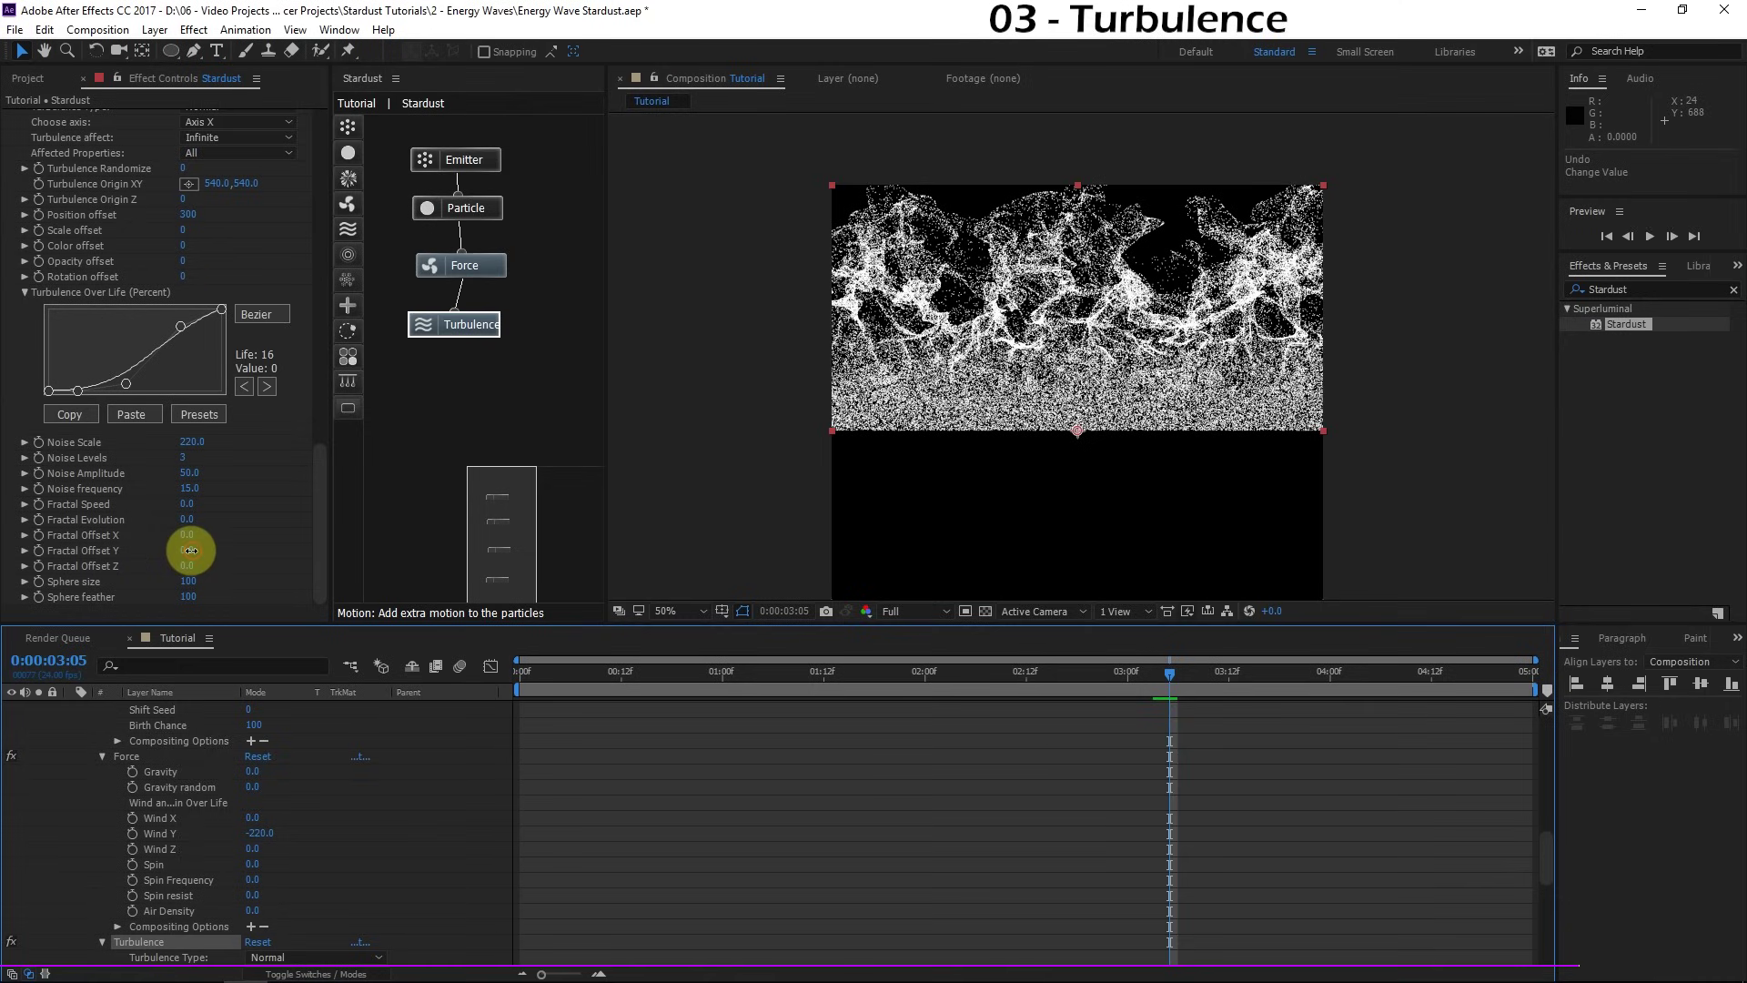
left_click_drag(184, 550, 184, 552)
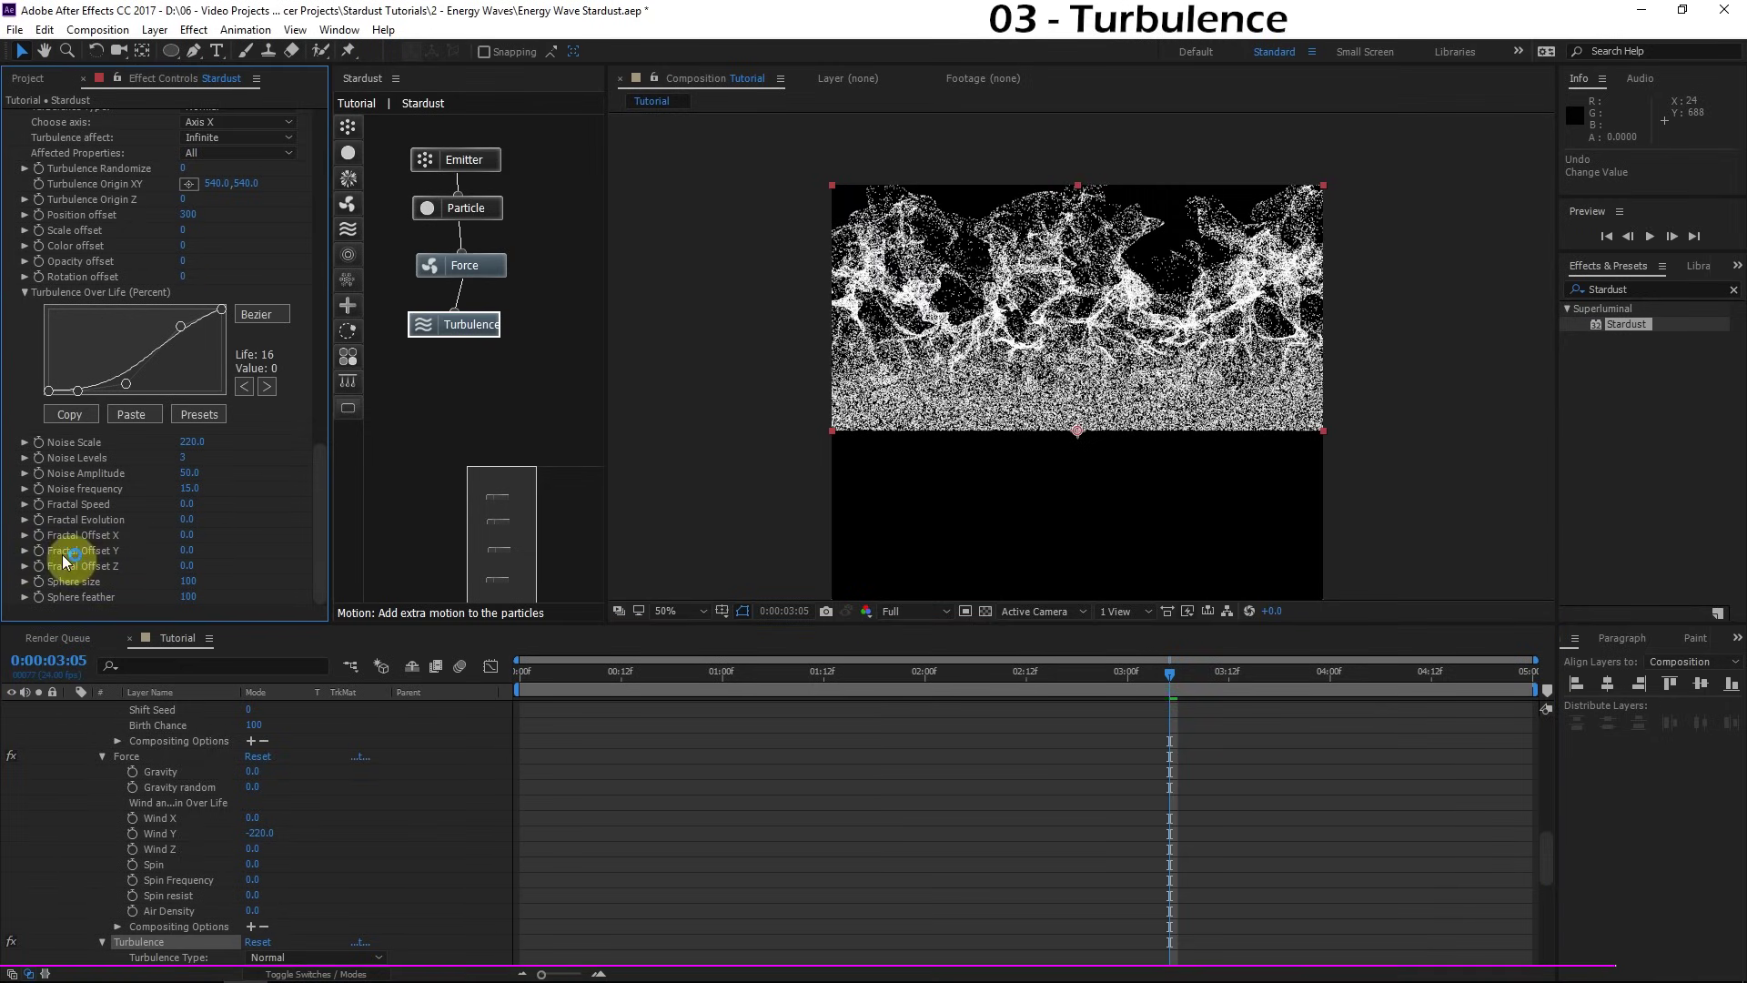
left_click(38, 550, "alt")
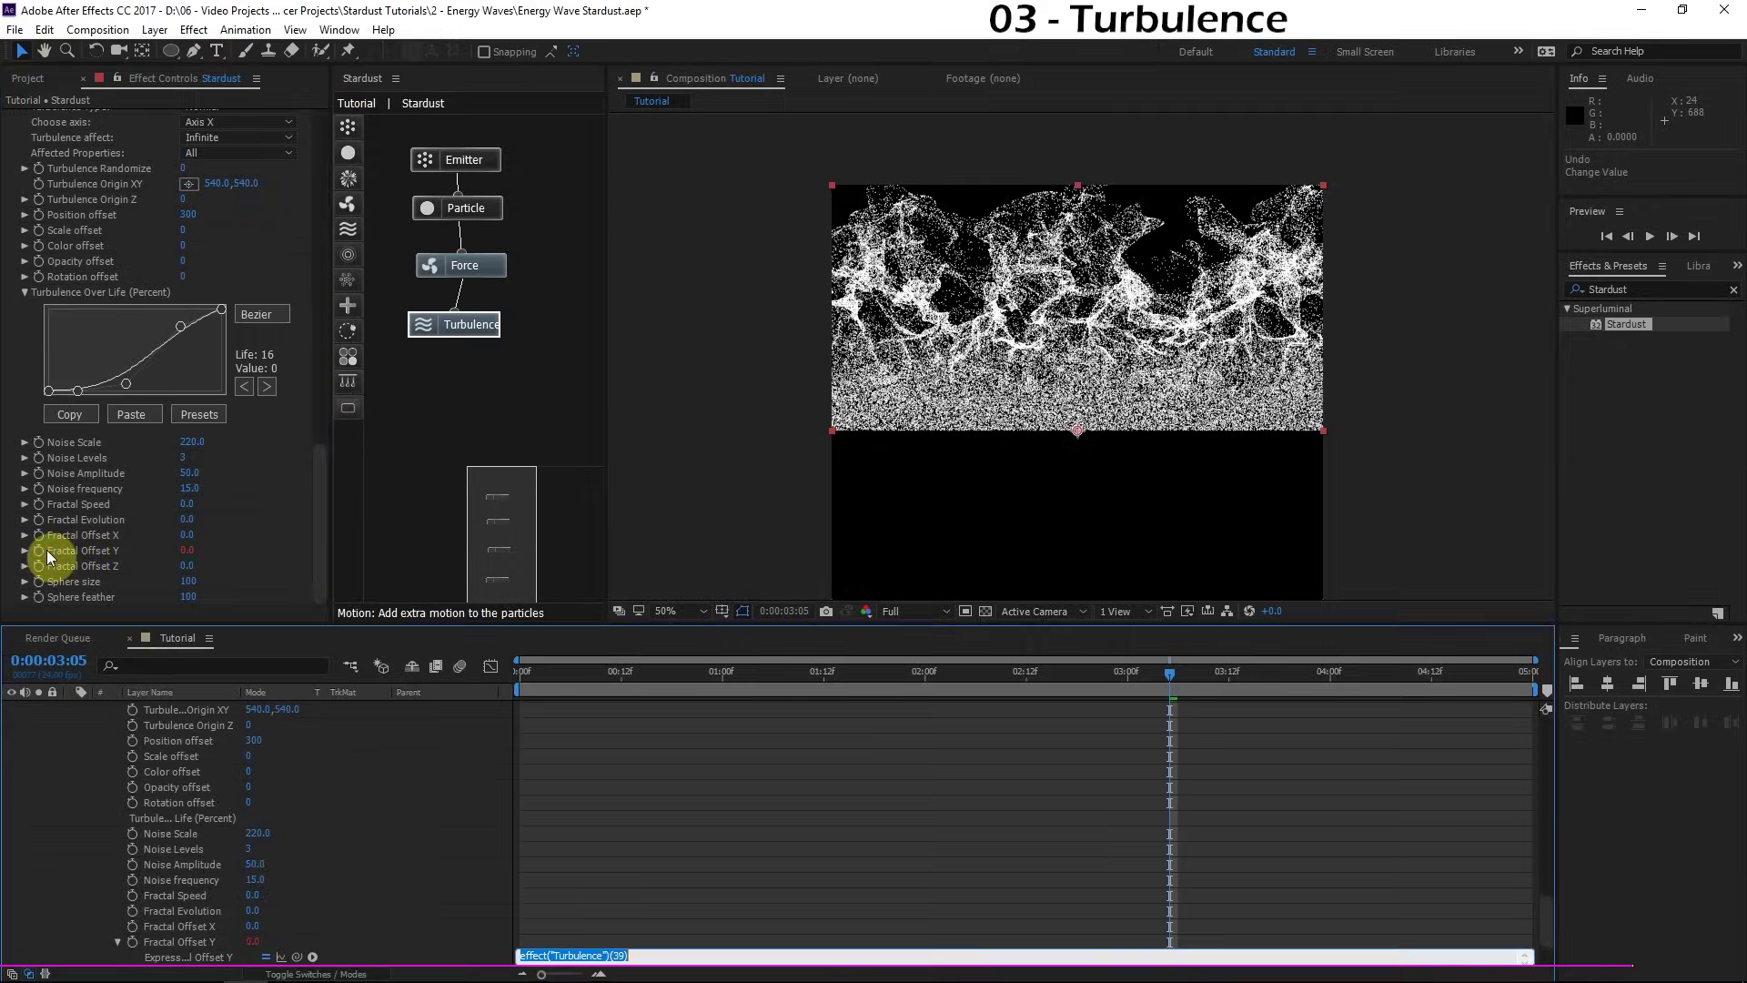
type("time*")
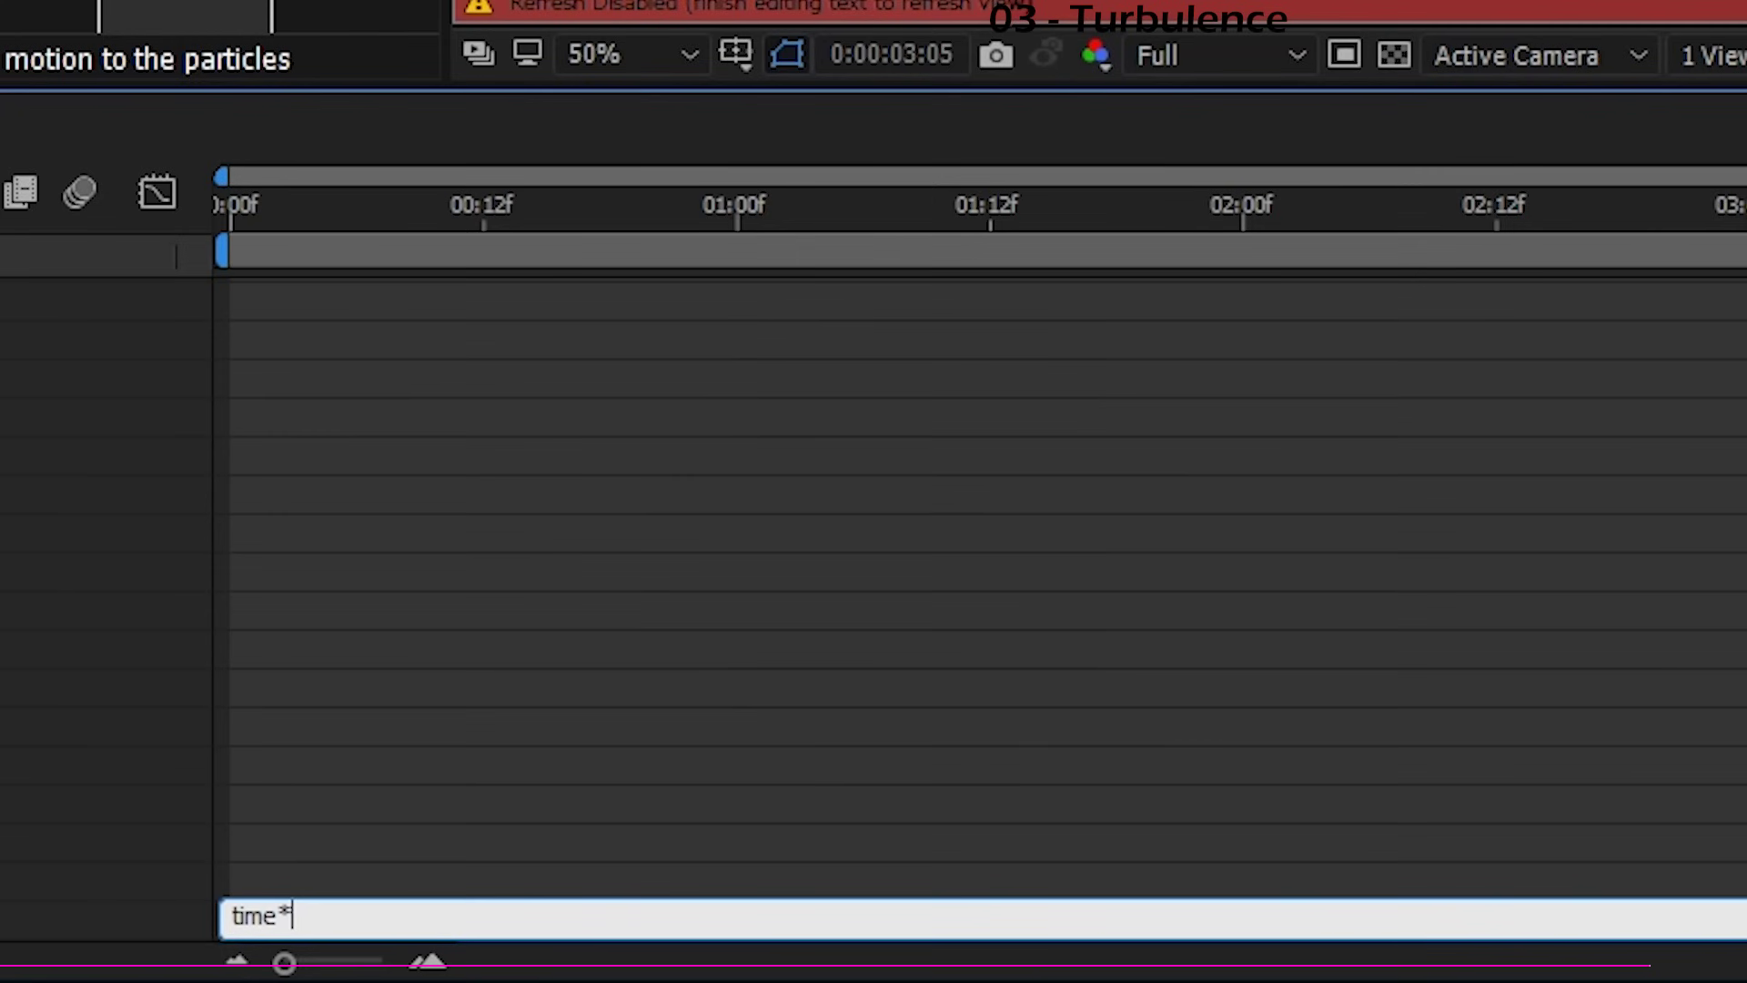
type("10")
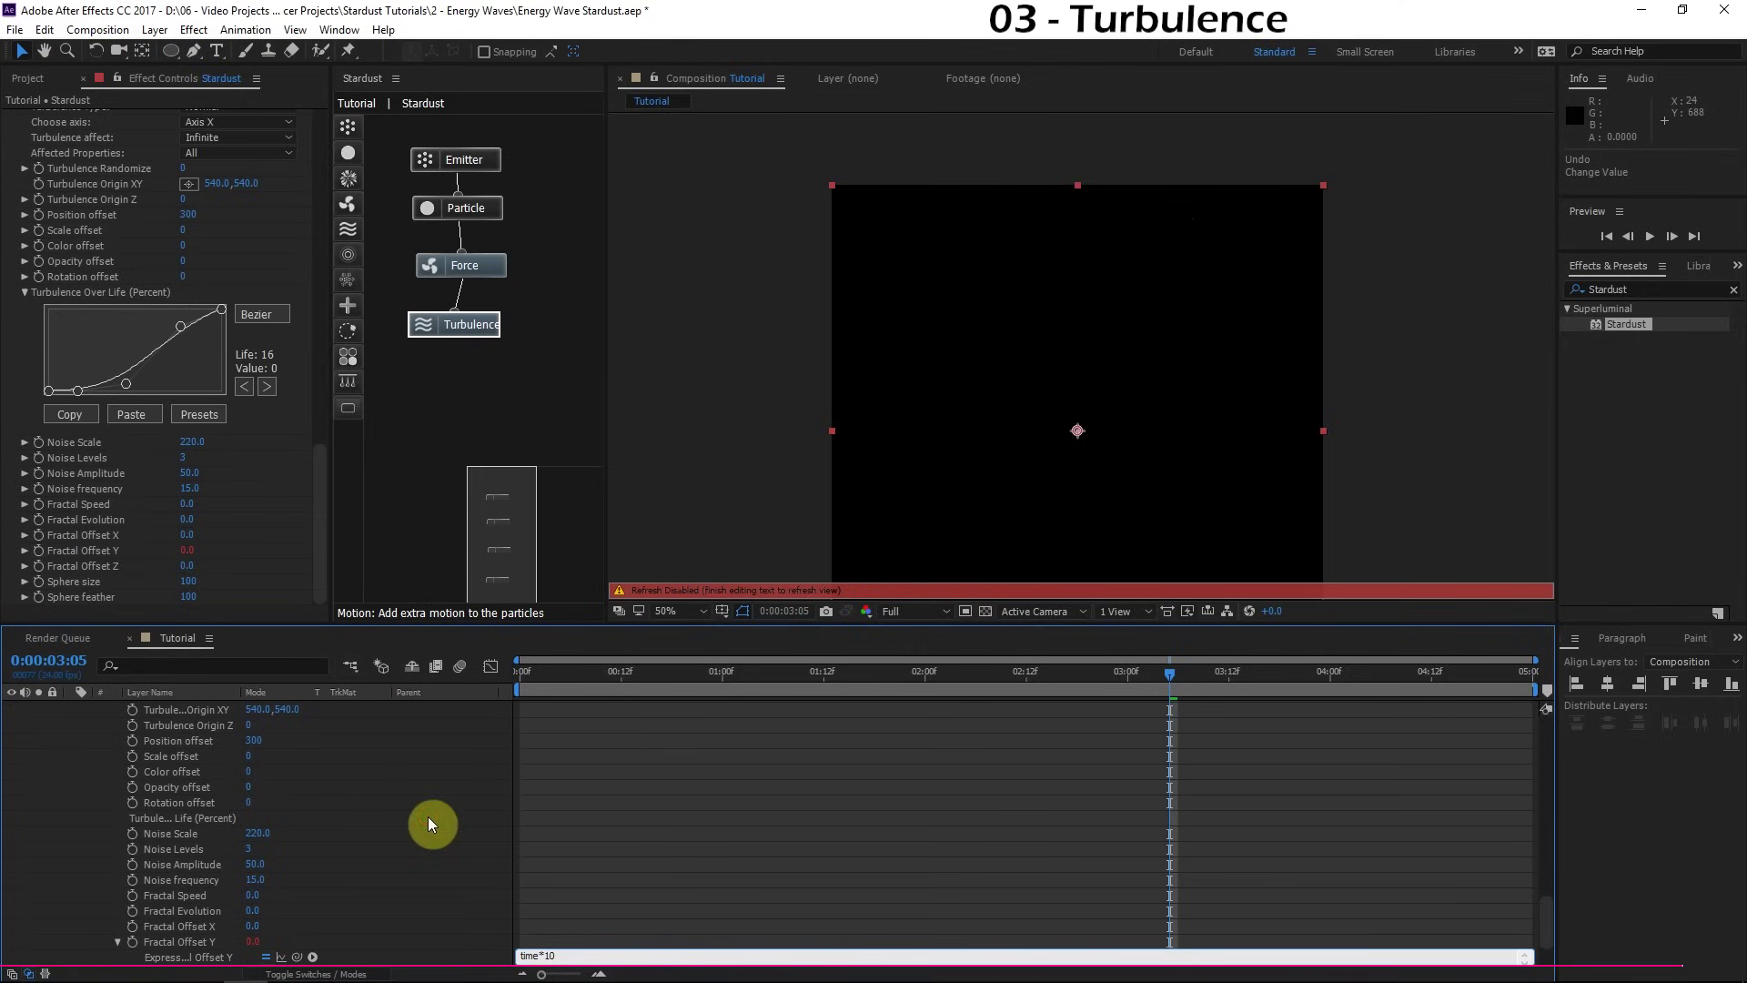
left_click(431, 818)
left_click_drag(1197, 675, 1056, 714)
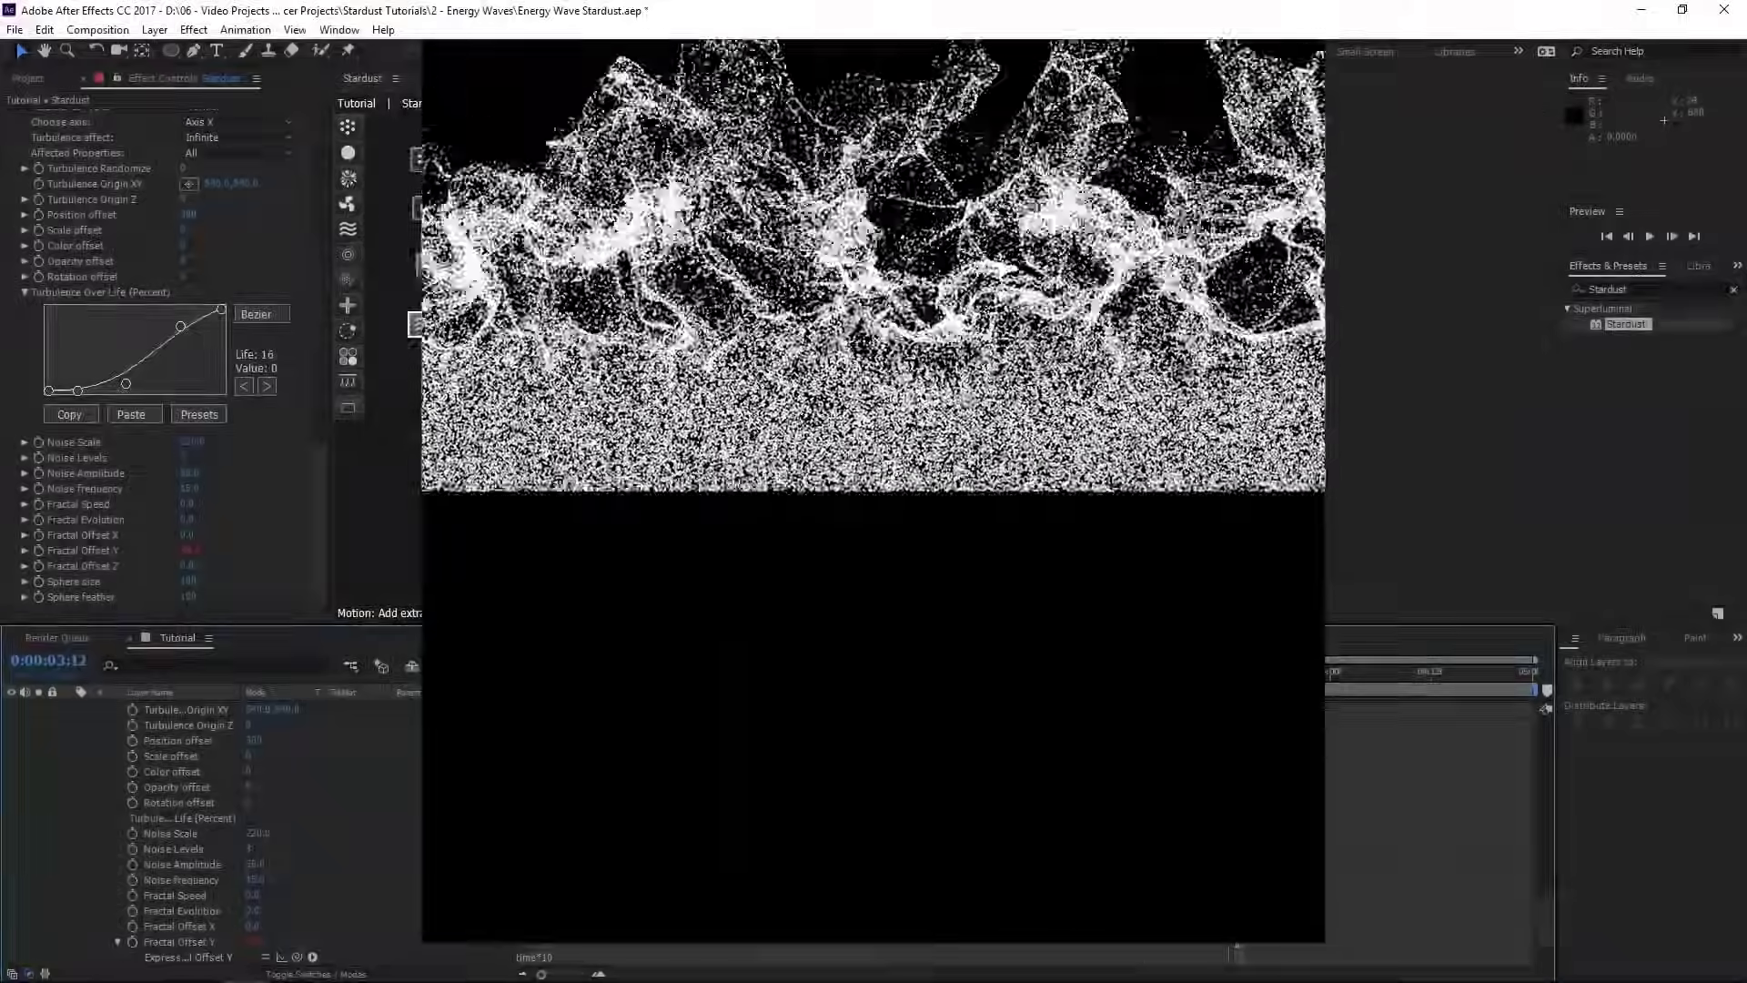
Step: Align the Force and Turbulence nodes in a straight column beneath the Particle node
left_click(483, 324)
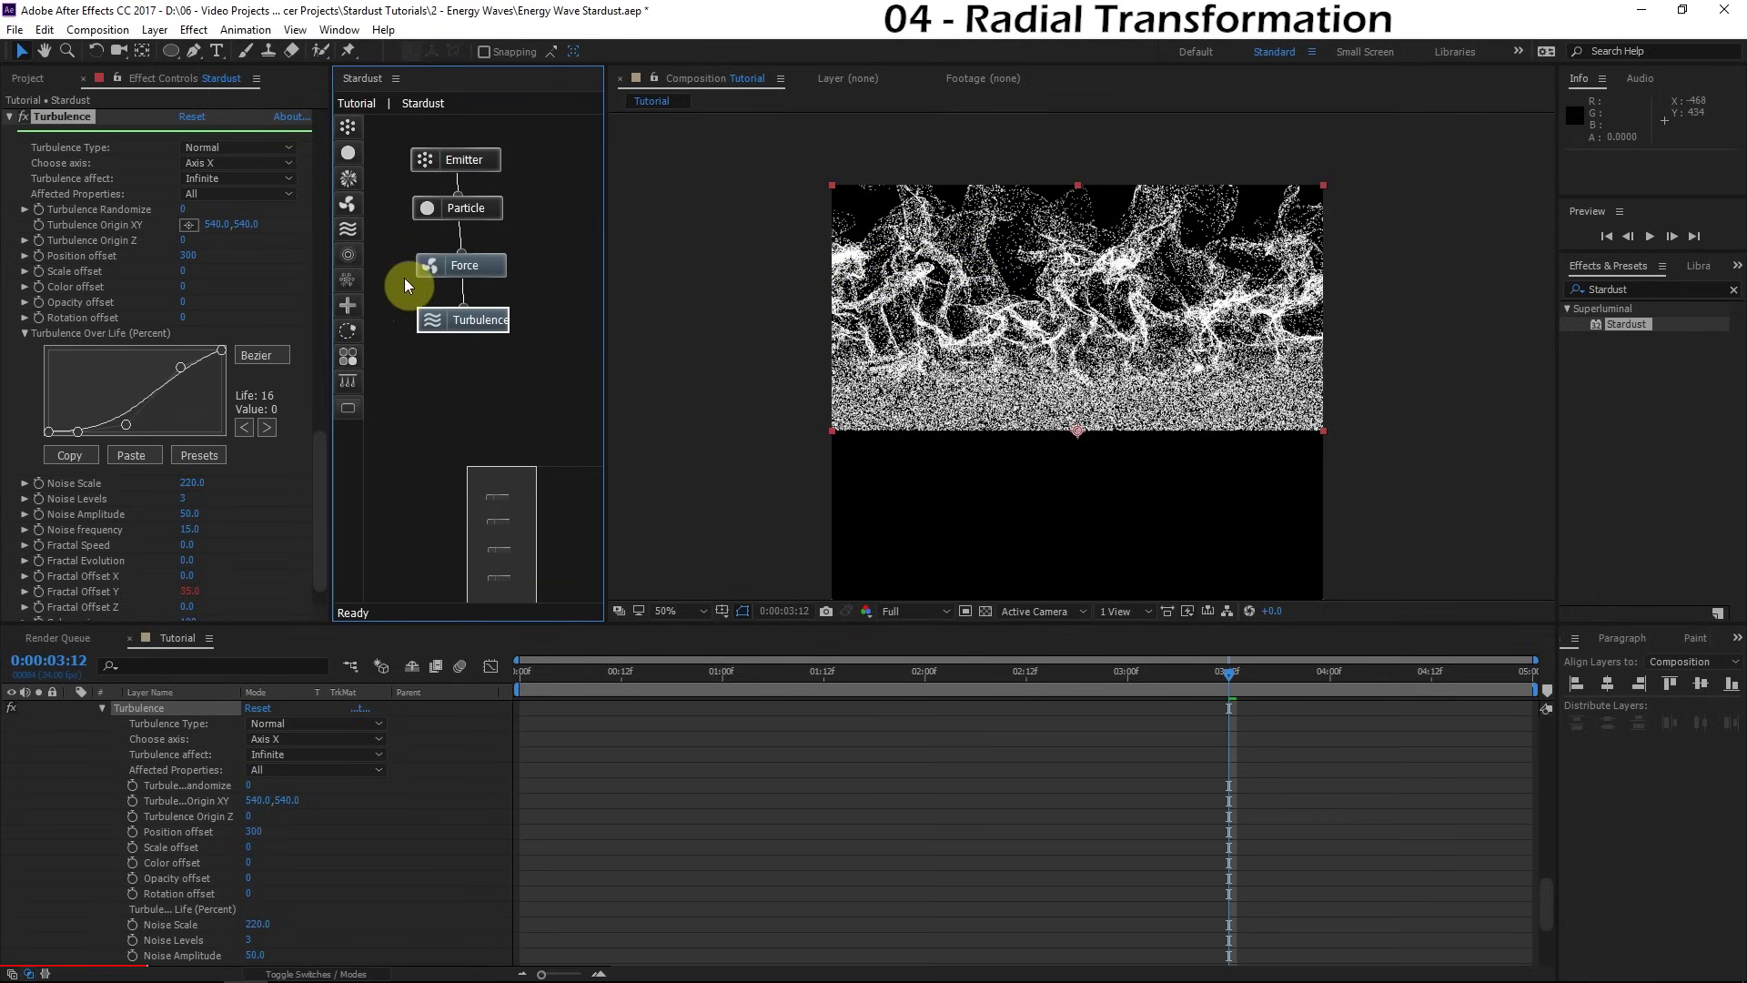
left_click_drag(466, 263, 458, 258)
left_click_drag(454, 324, 446, 303)
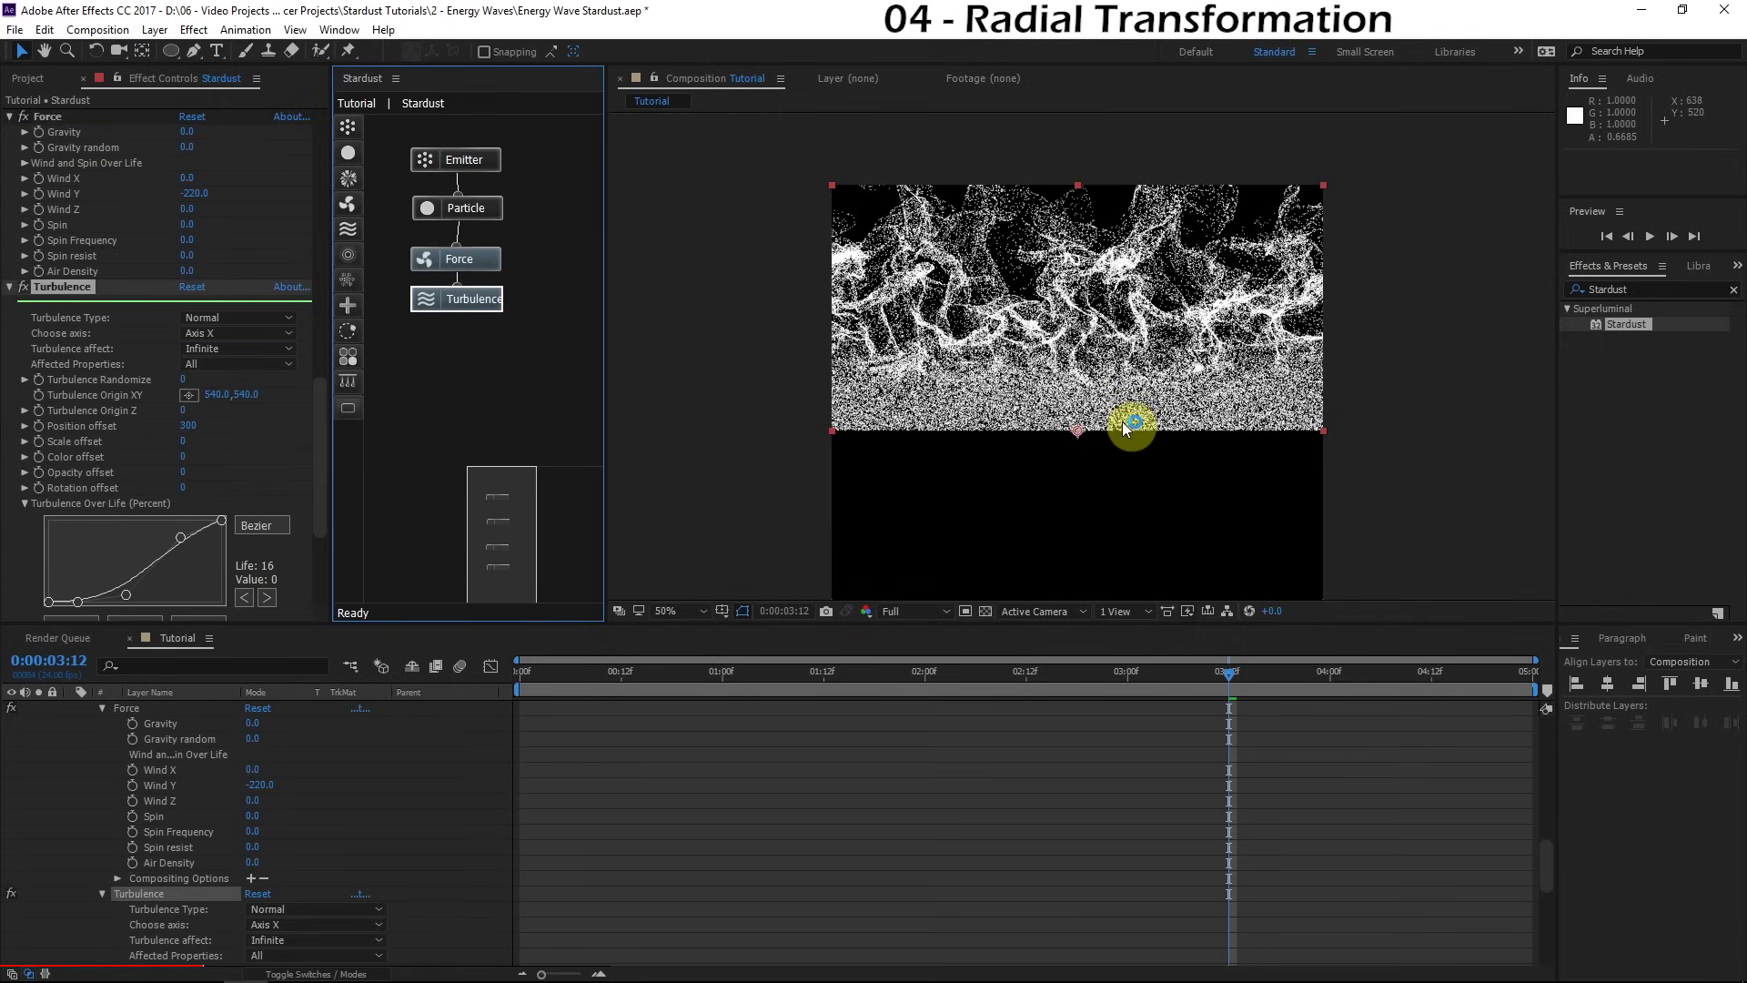
left_click_drag(1168, 450, 1164, 417)
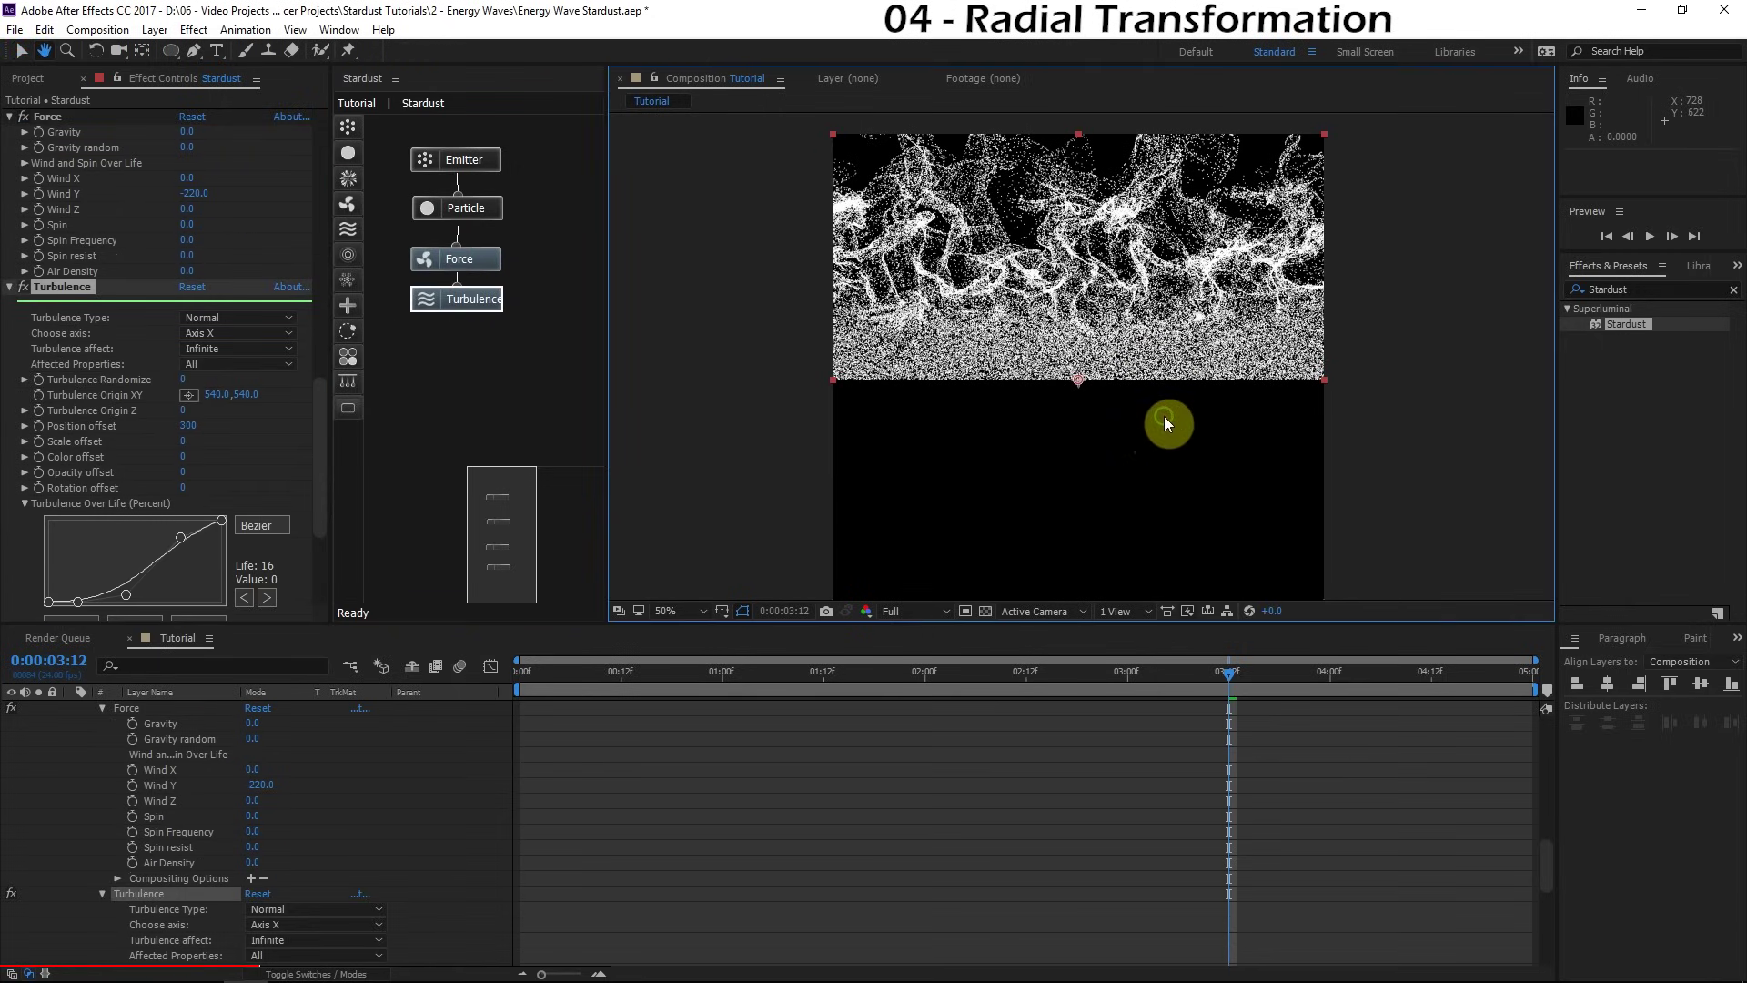
key("v")
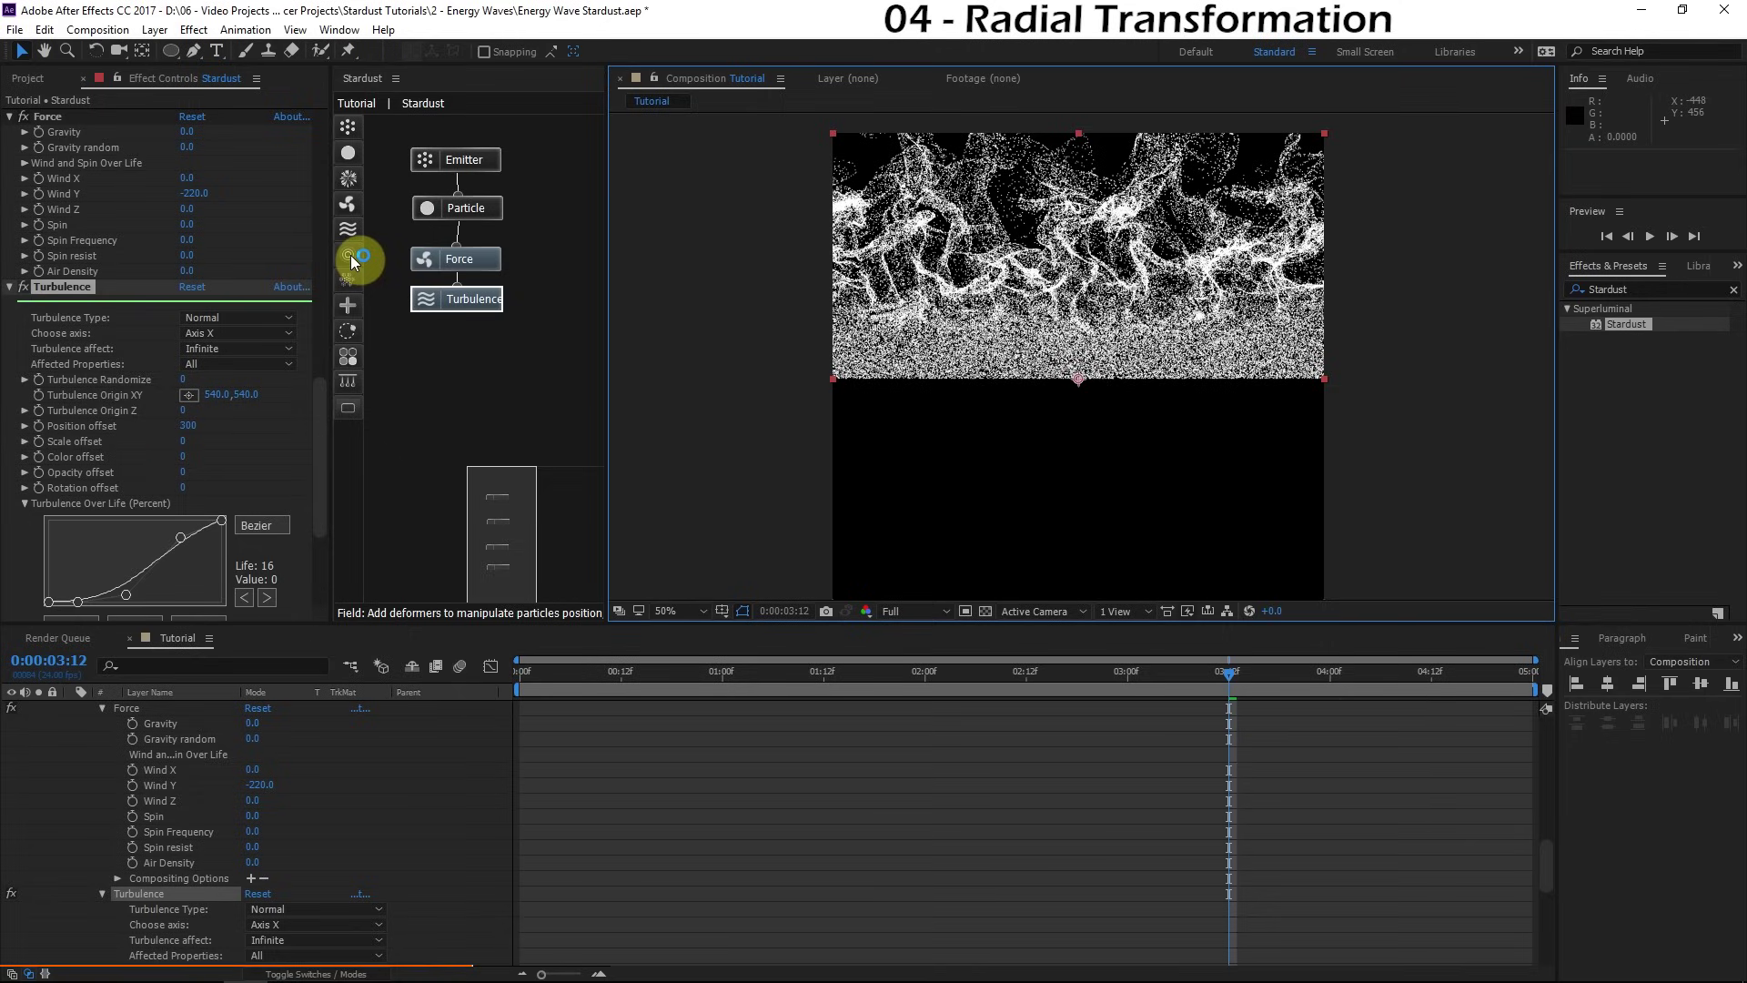
Step: Add a Field node to the Stardust graph and place it below the Turbulence node
left_click_drag(351, 254, 436, 342)
scroll(139, 413, "down", 6)
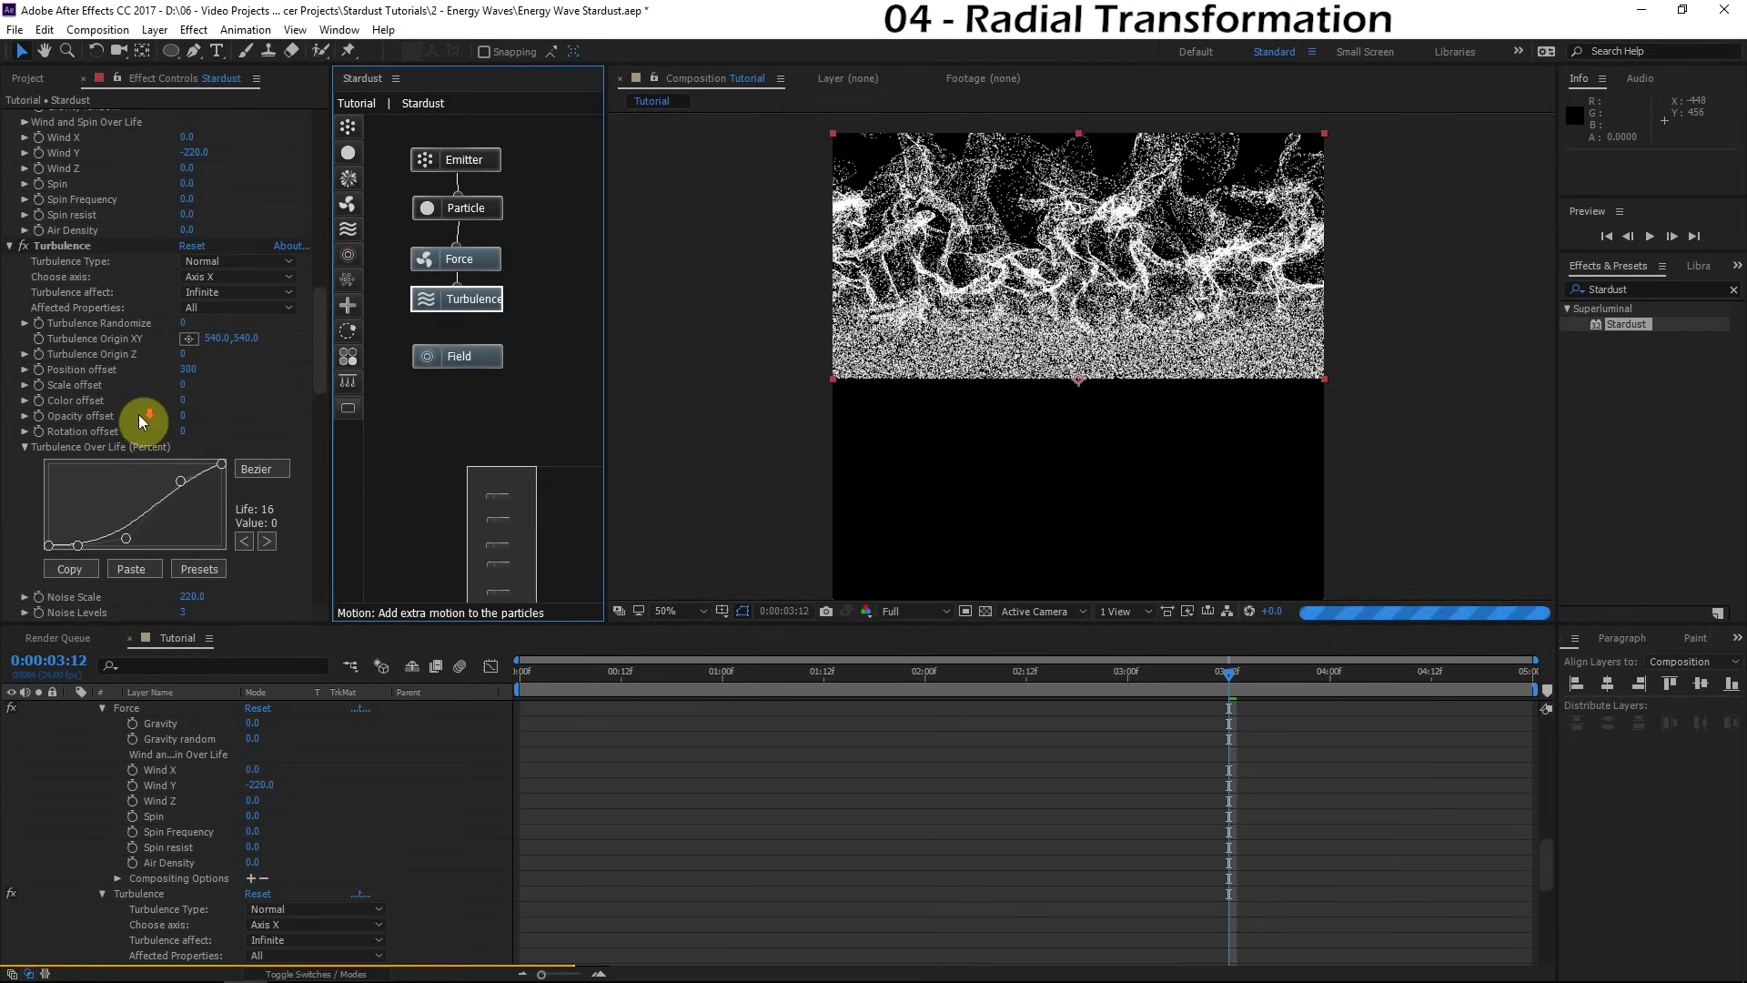
scroll(138, 420, "down", 2)
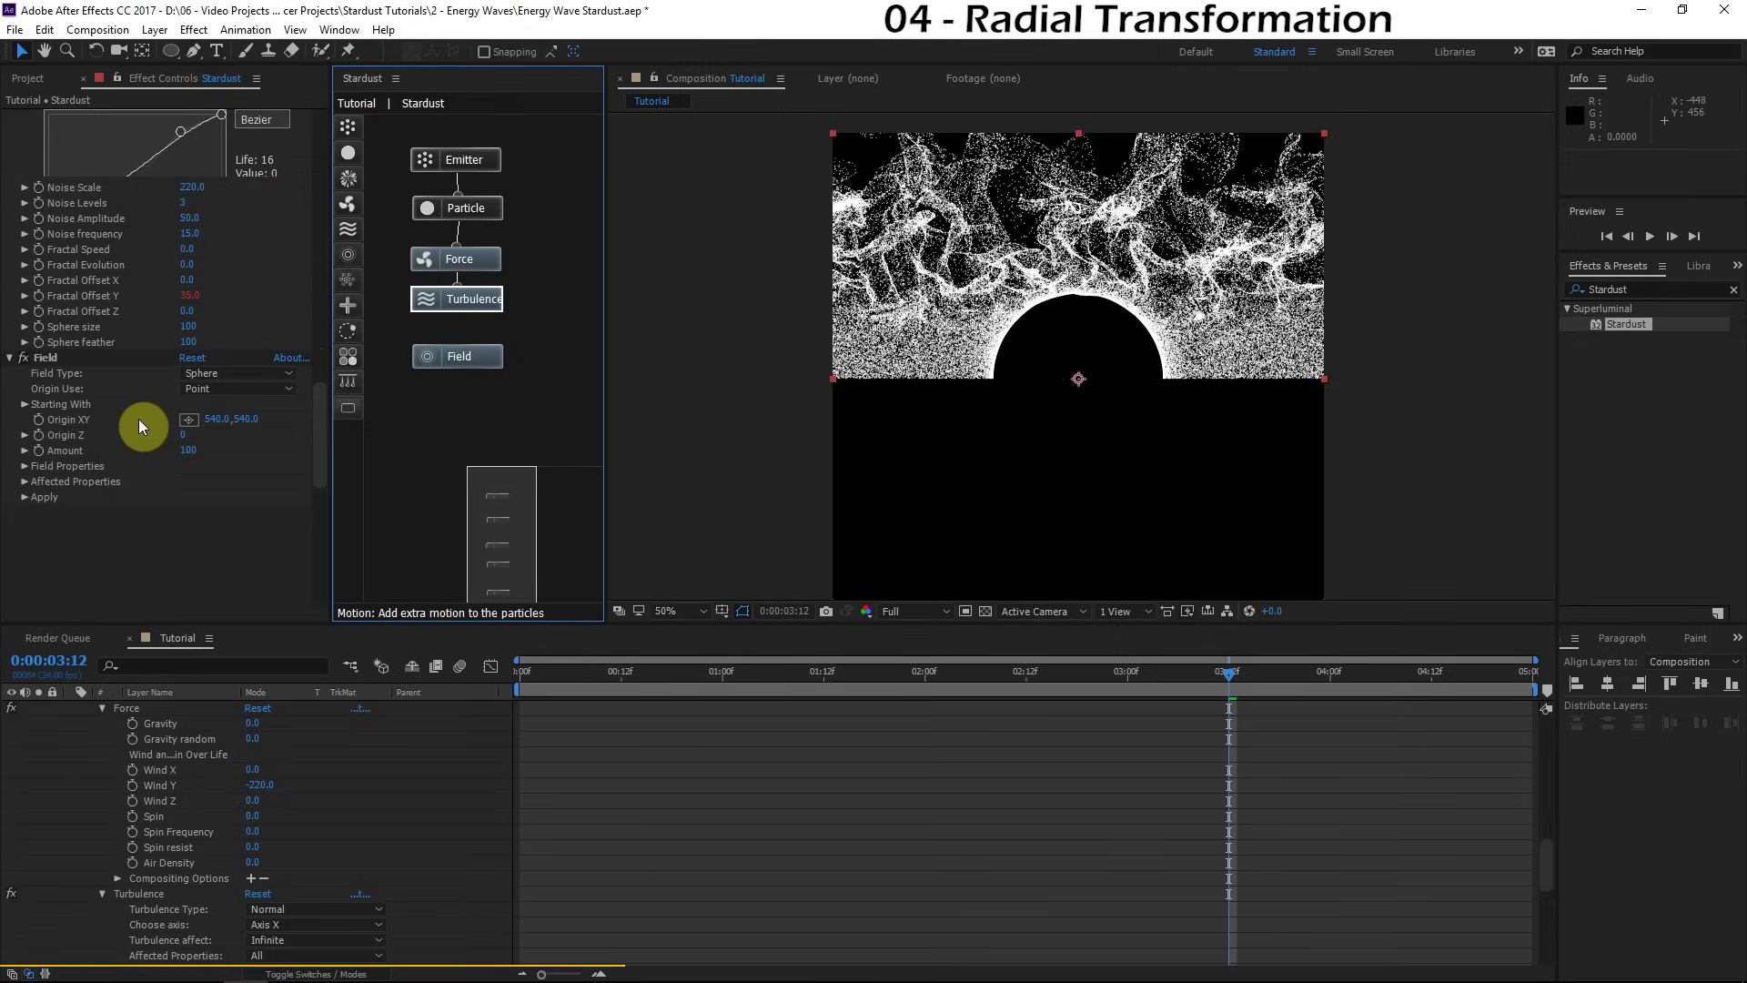
left_click(459, 353)
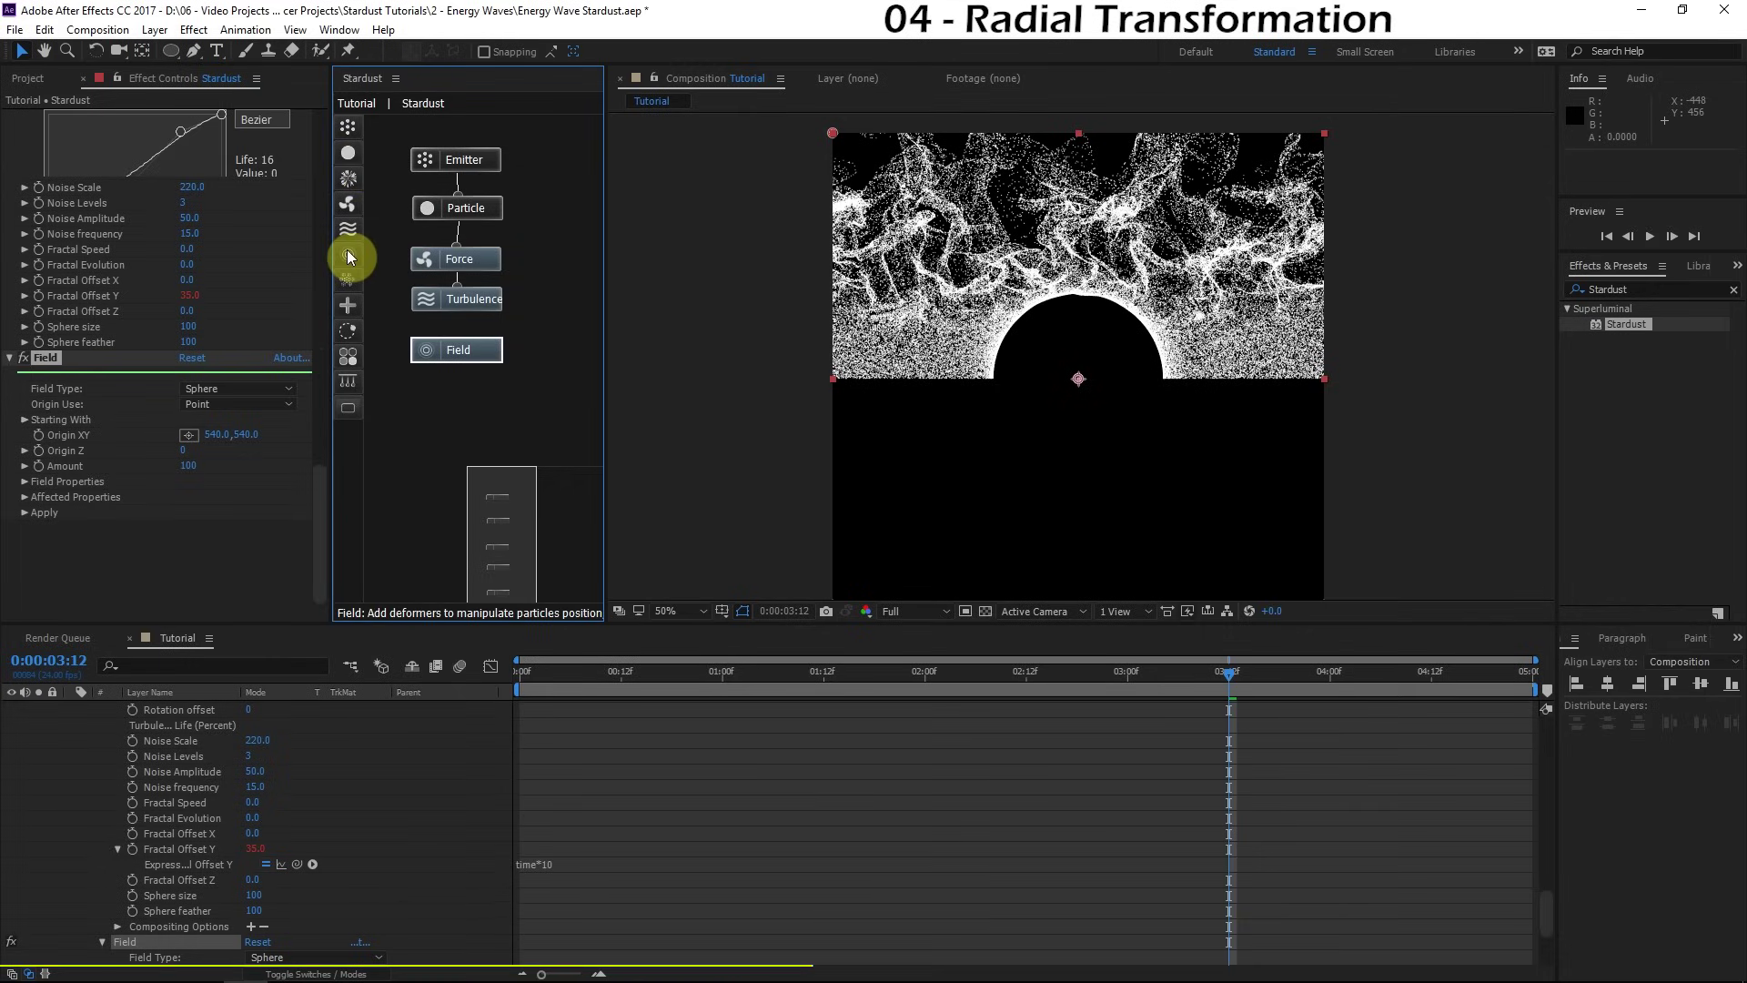
left_click_drag(347, 257, 487, 359)
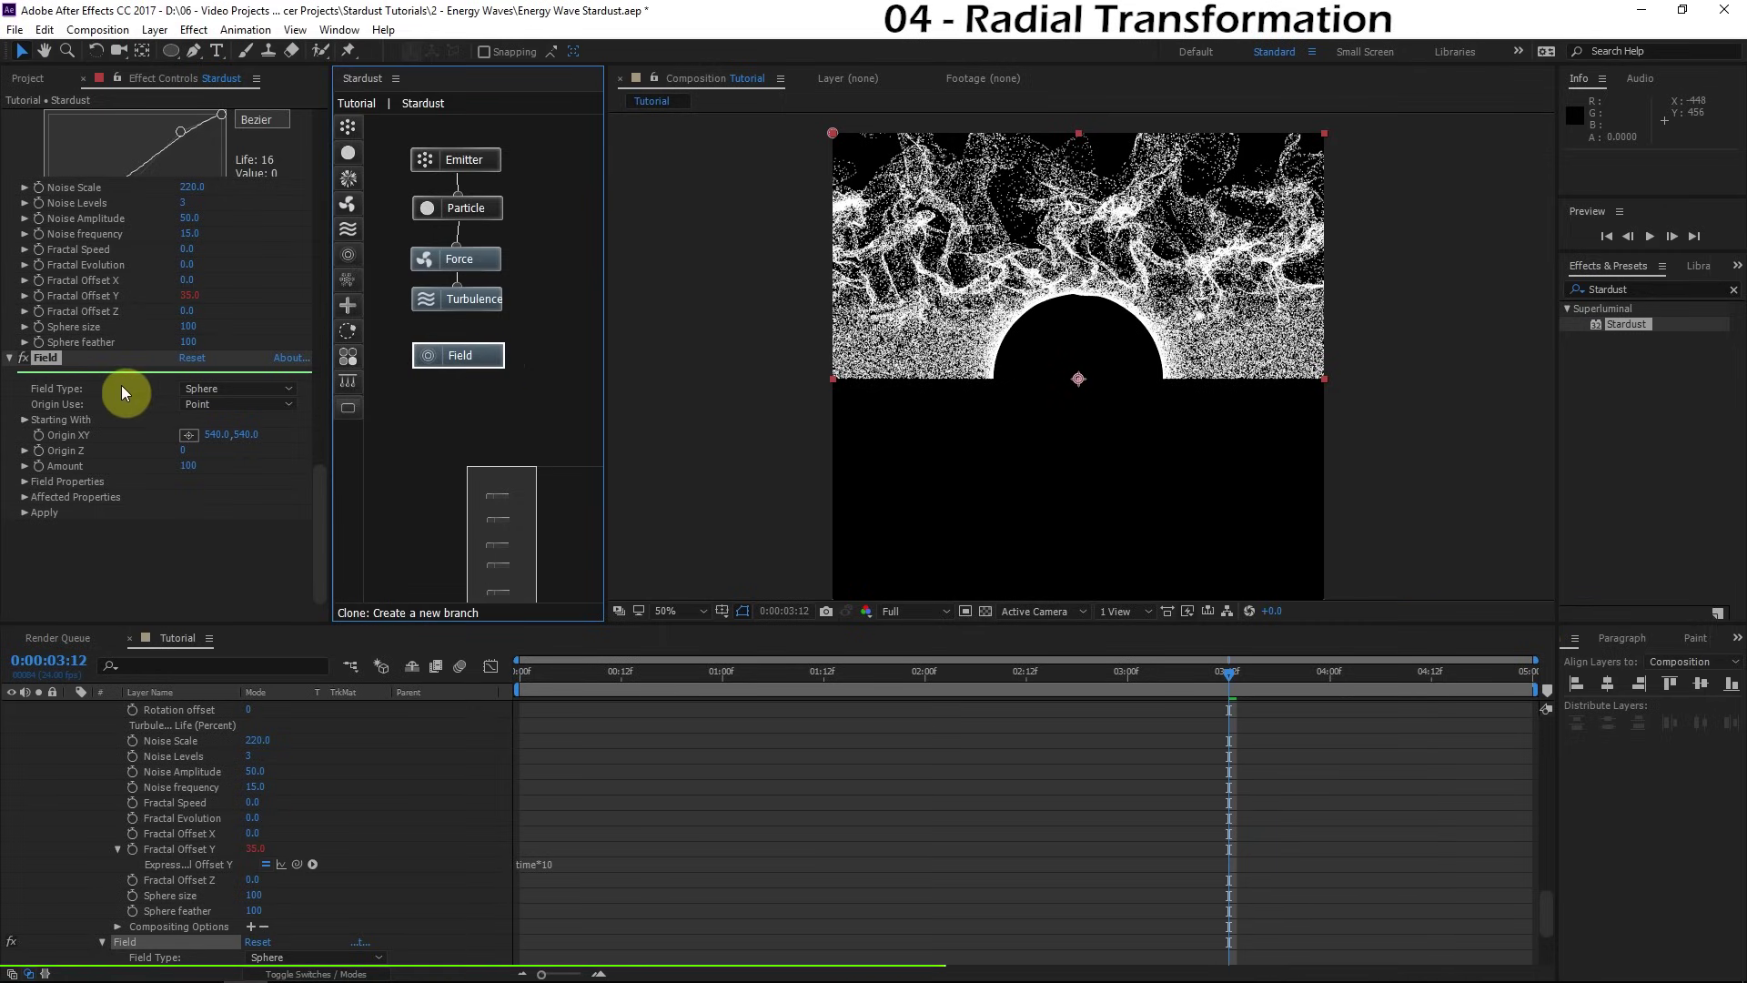
Step: Set the Field's type to Bend, its Bend Amount to 30 and its axis to Axis Y
left_click(231, 388)
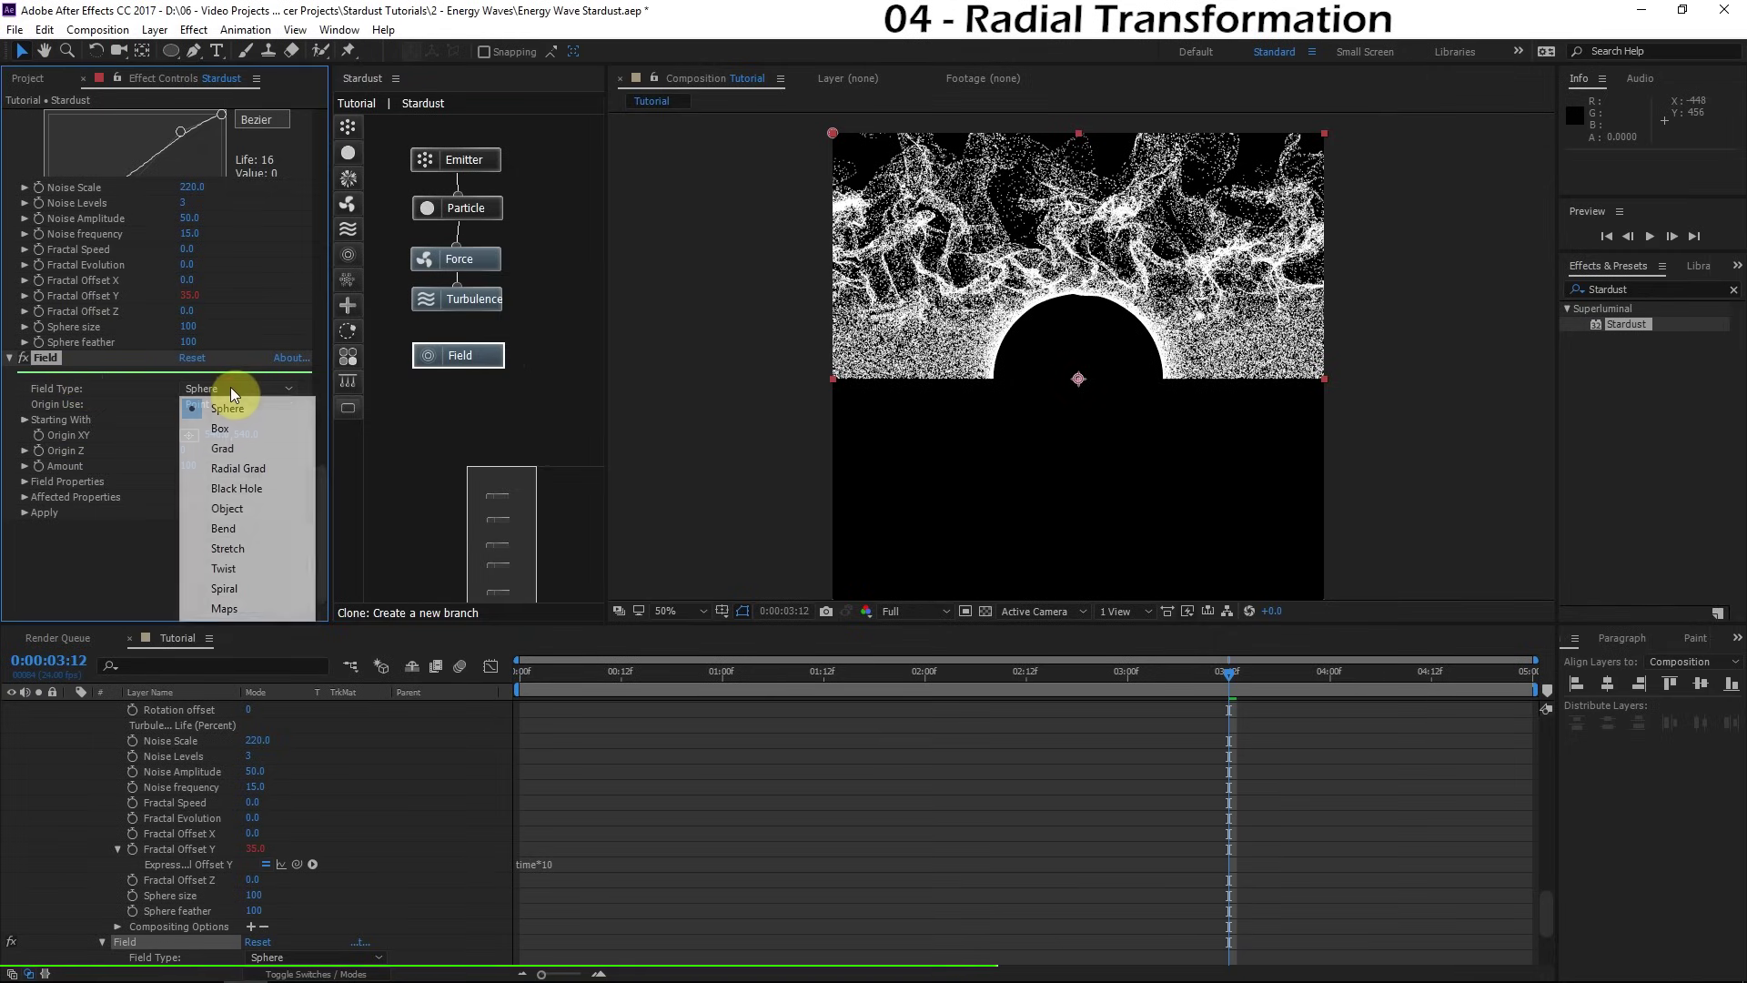
left_click(237, 534)
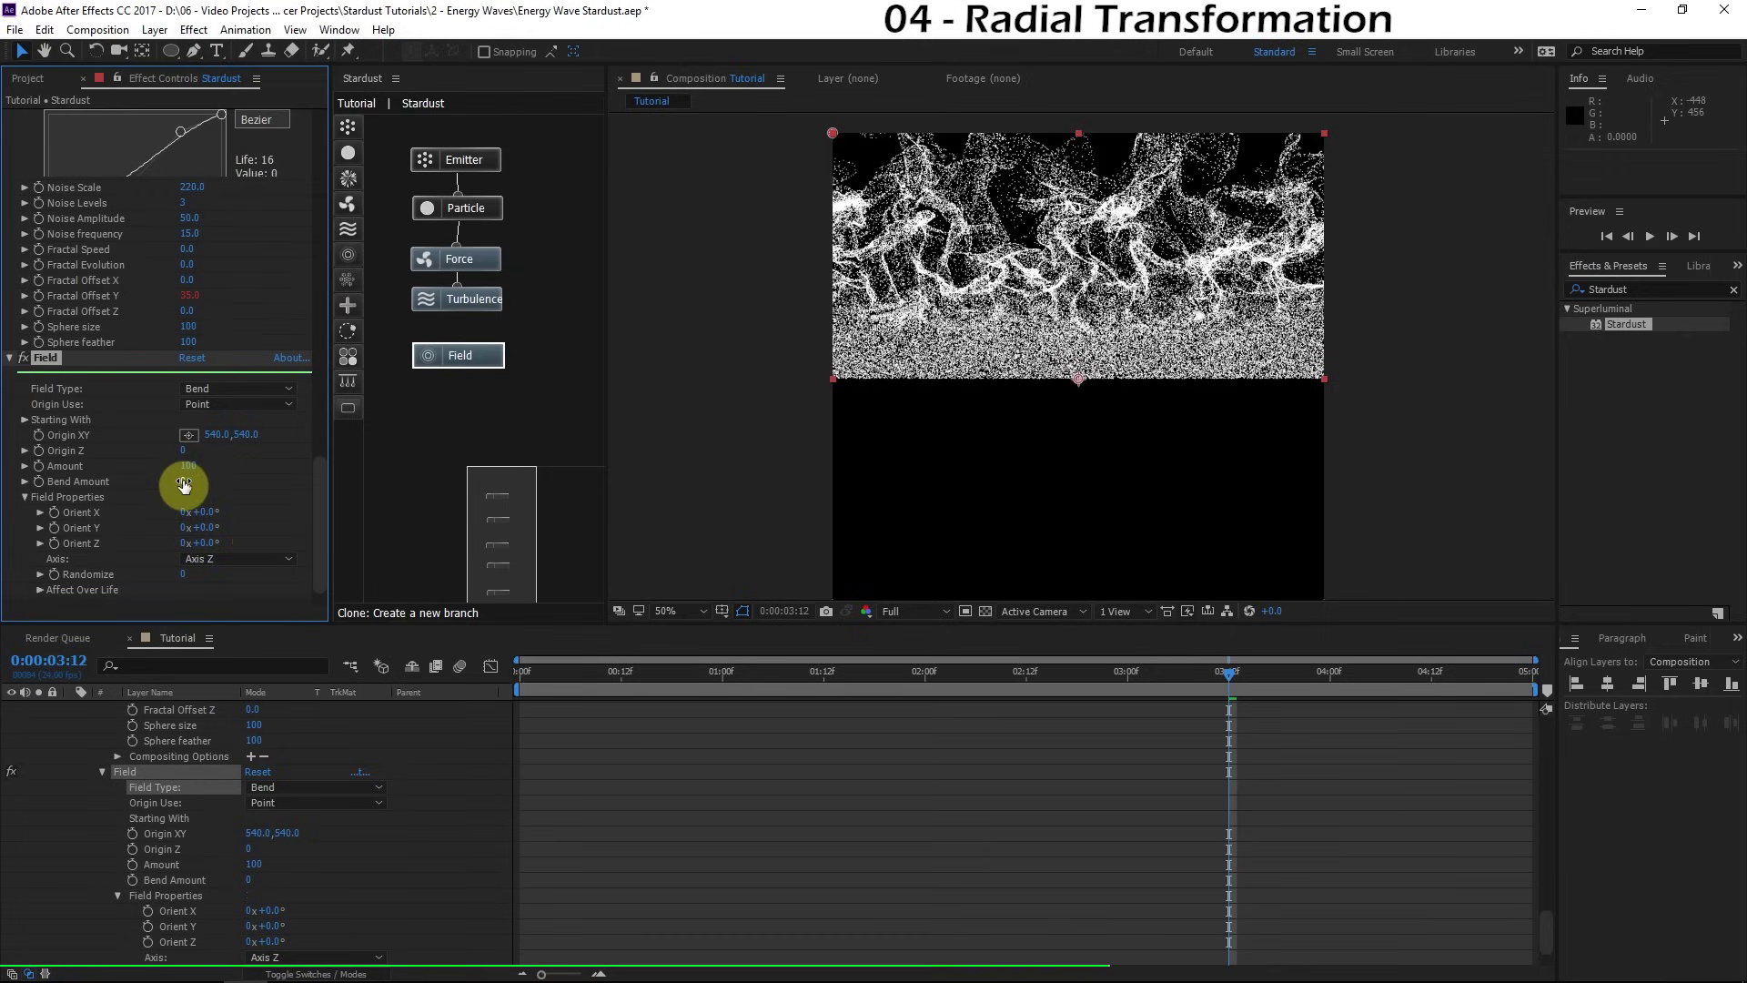
left_click_drag(186, 480, 202, 482)
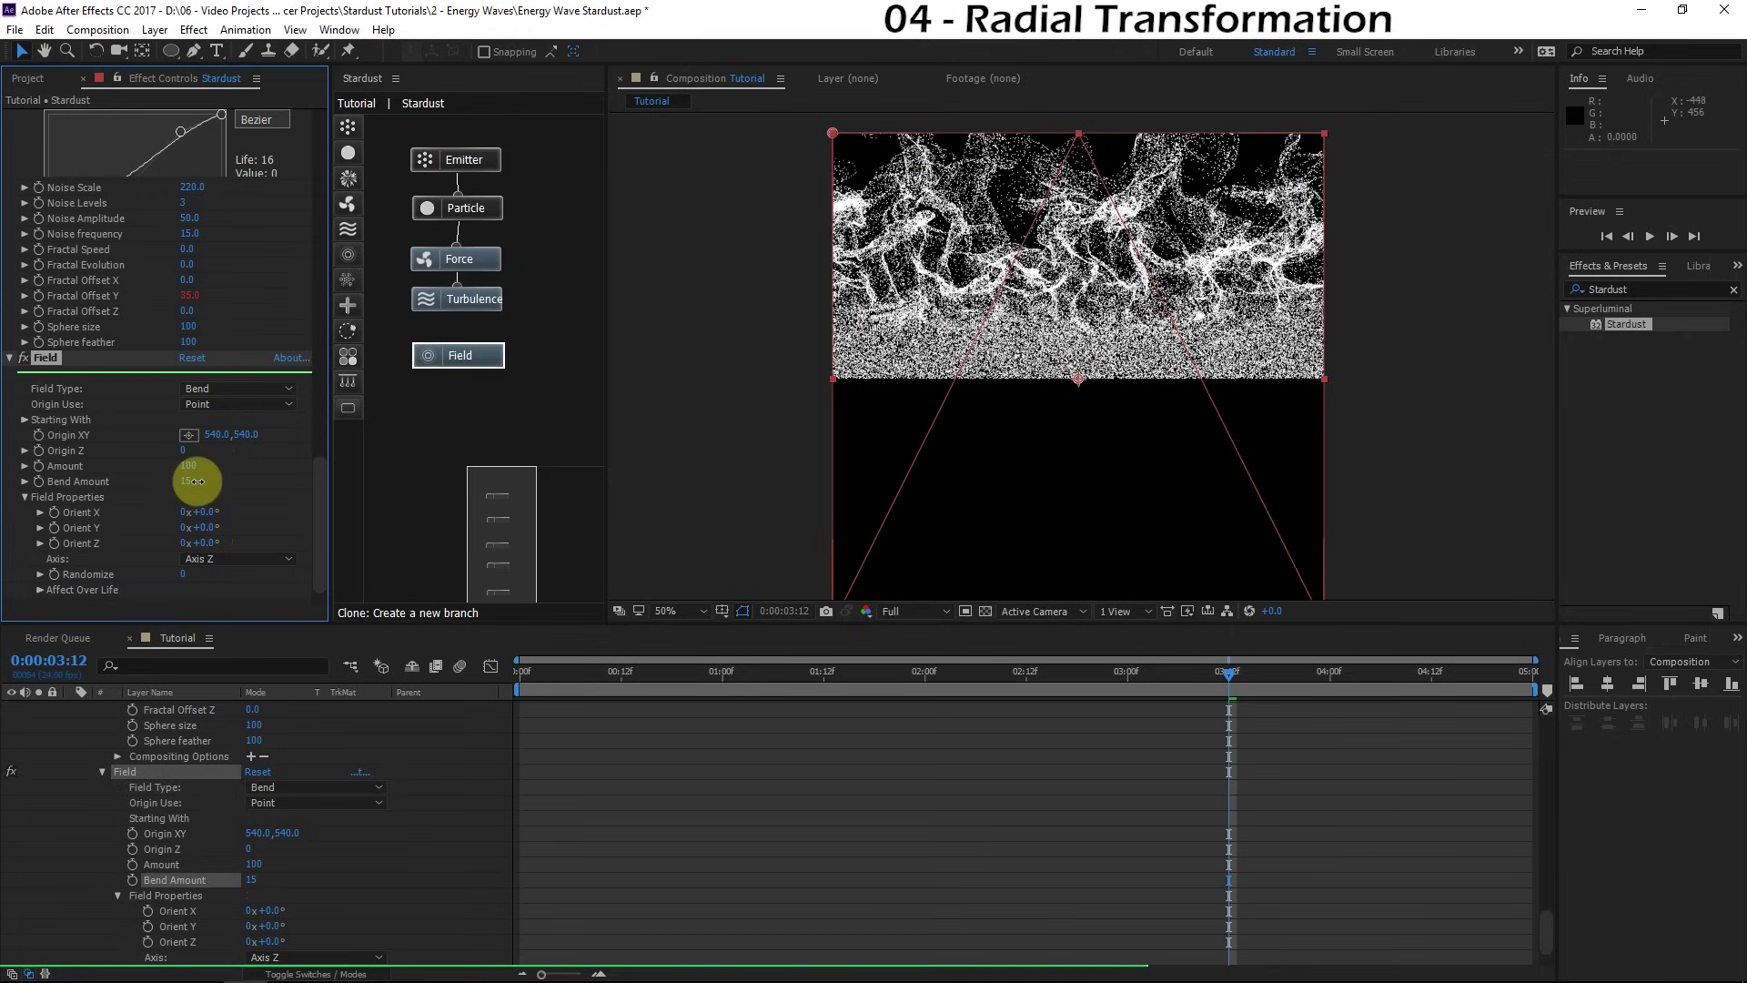
left_click_drag(201, 482, 205, 490)
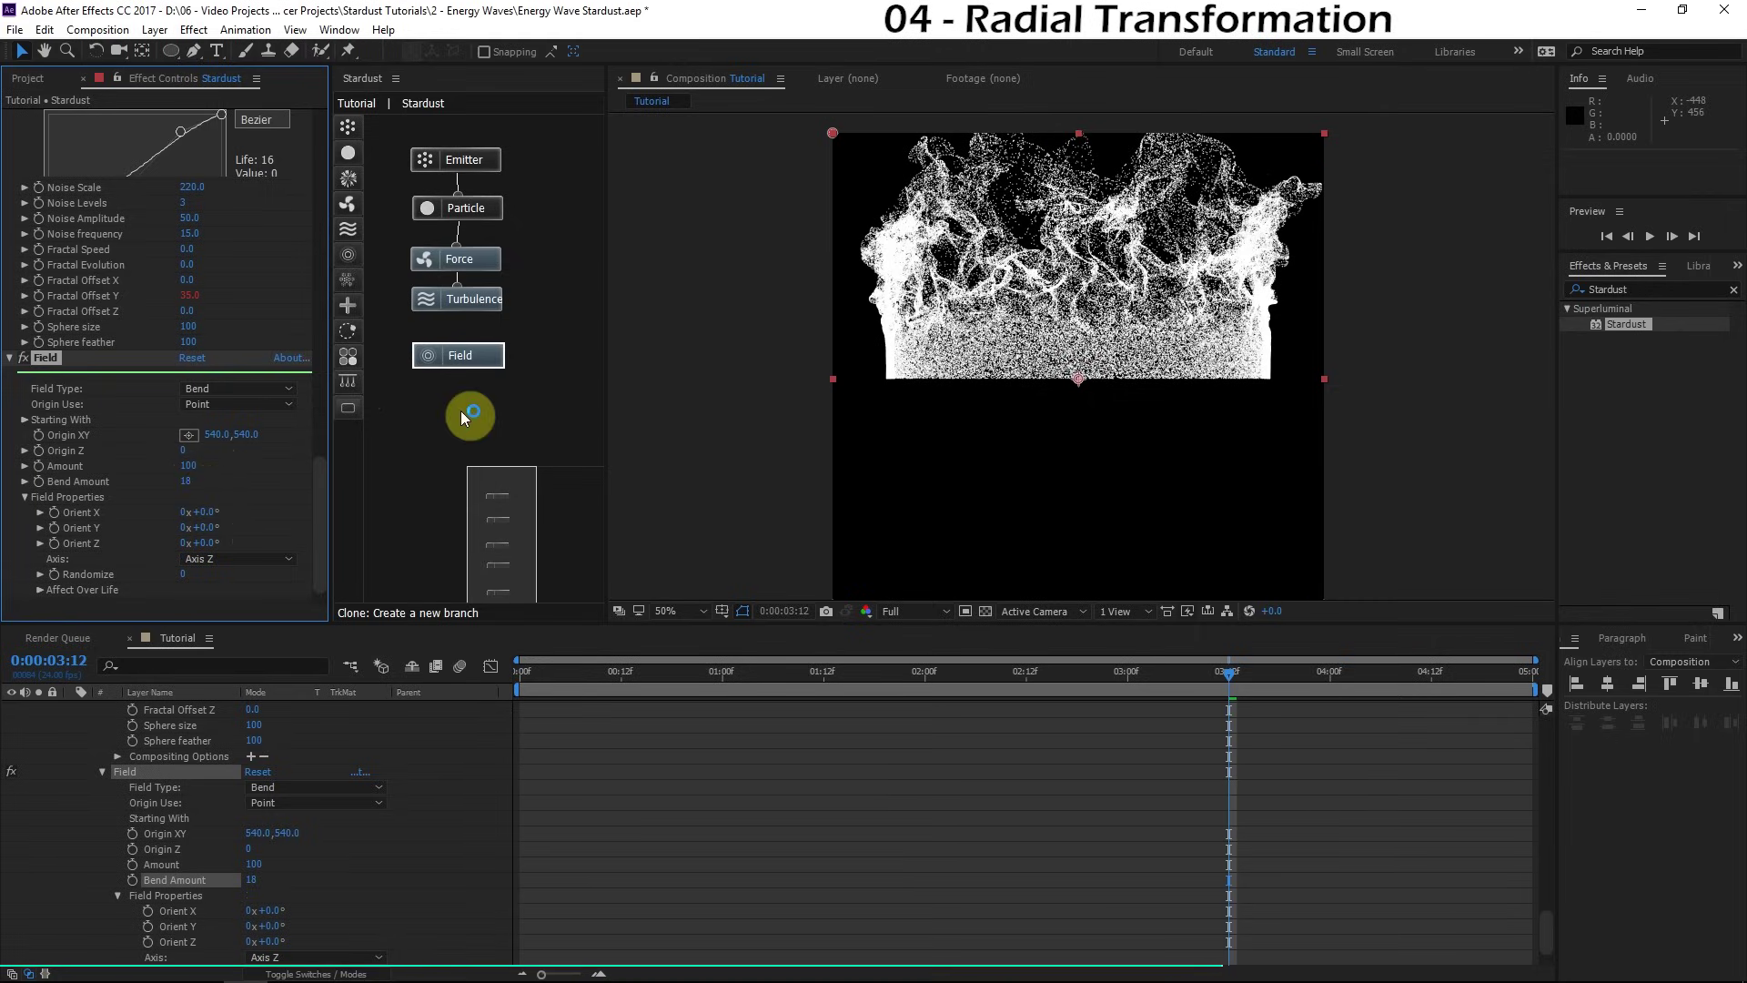
left_click_drag(182, 488, 194, 480)
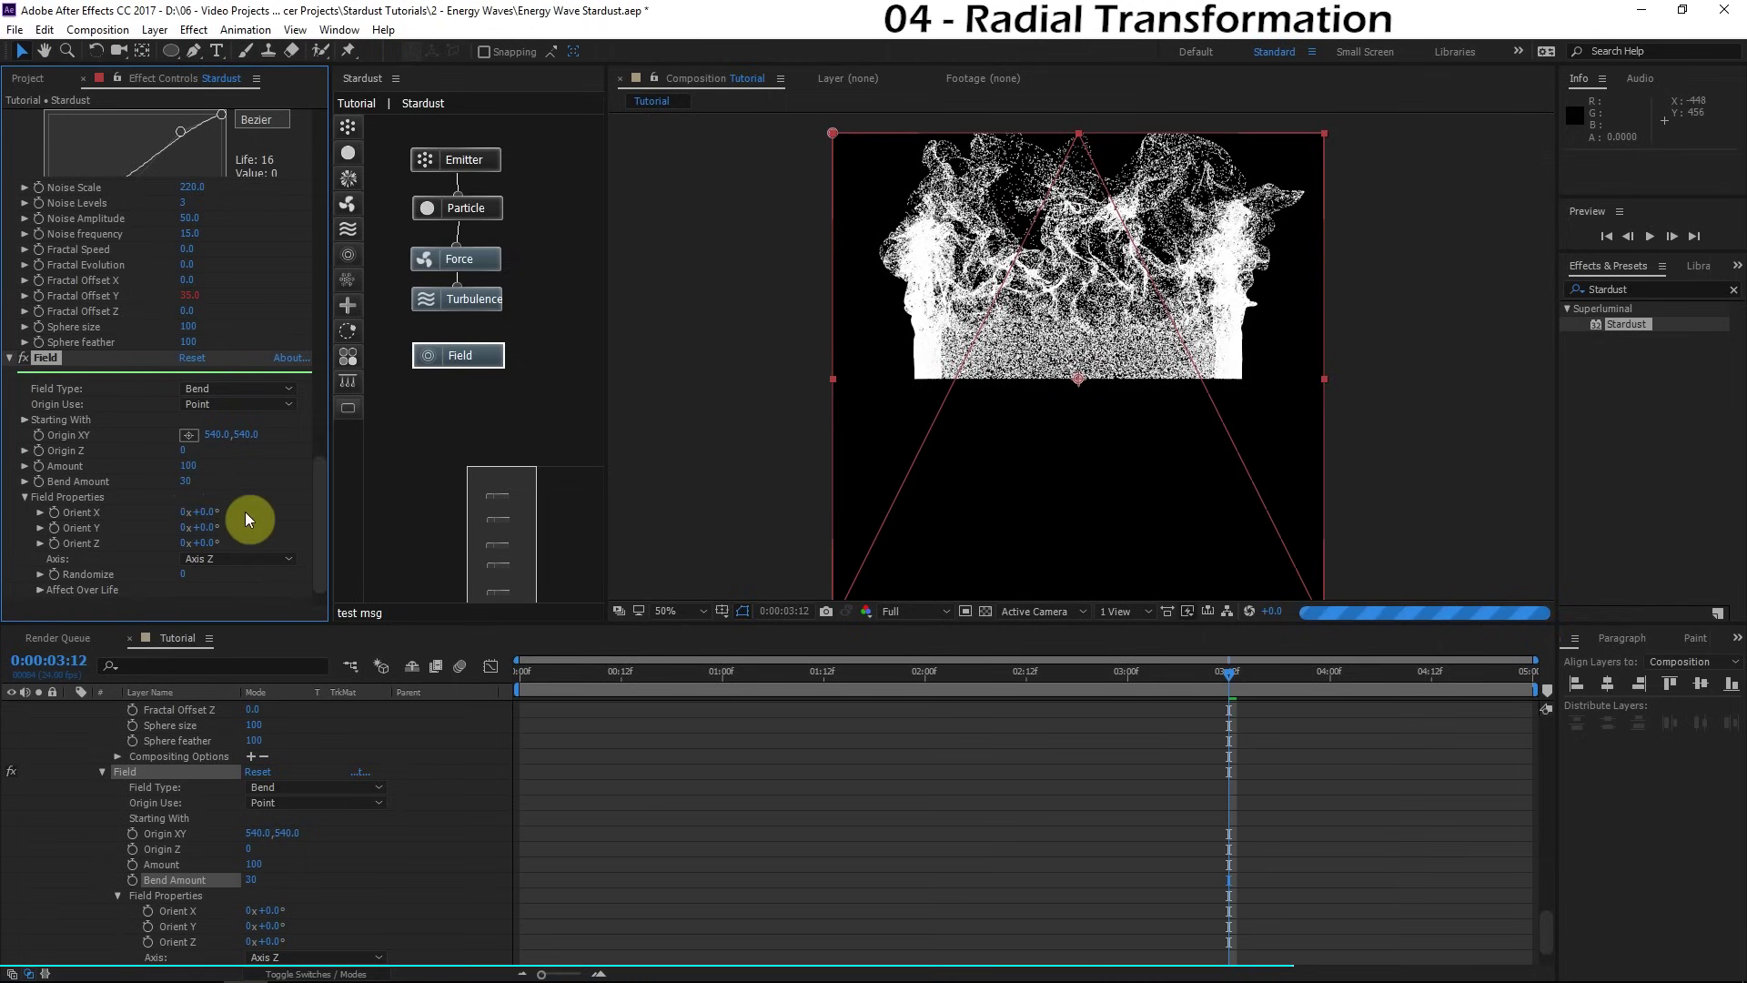
left_click(221, 559)
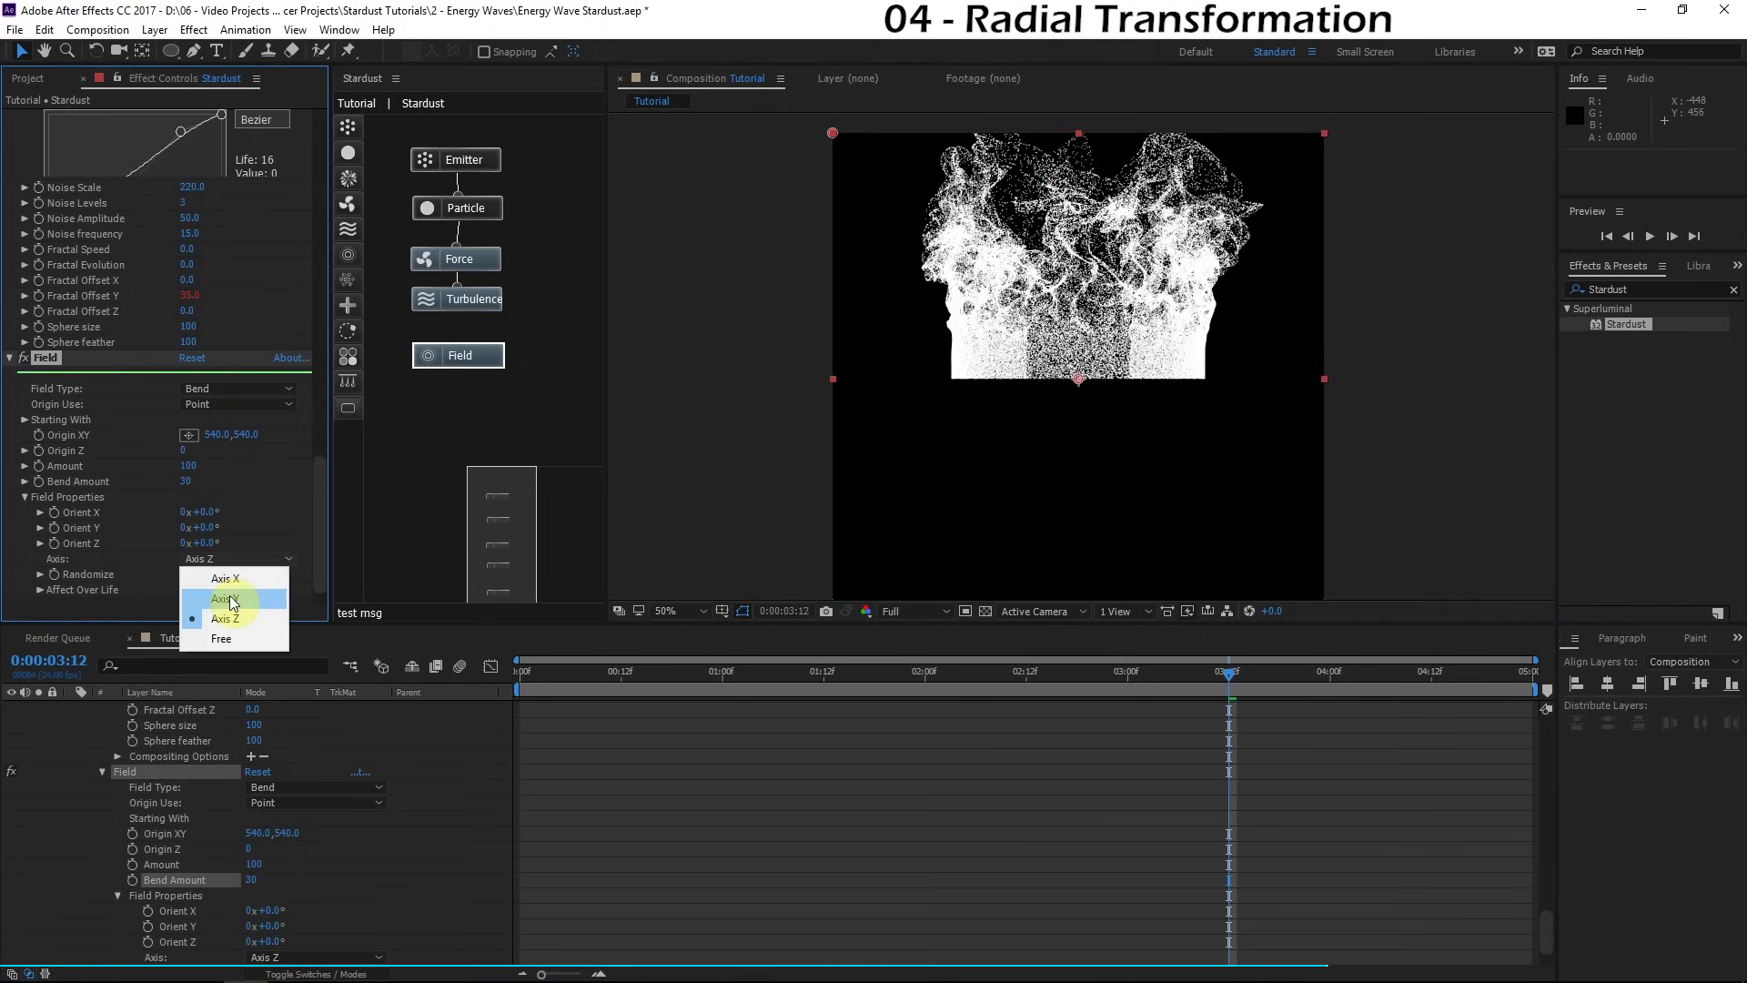
left_click(231, 599)
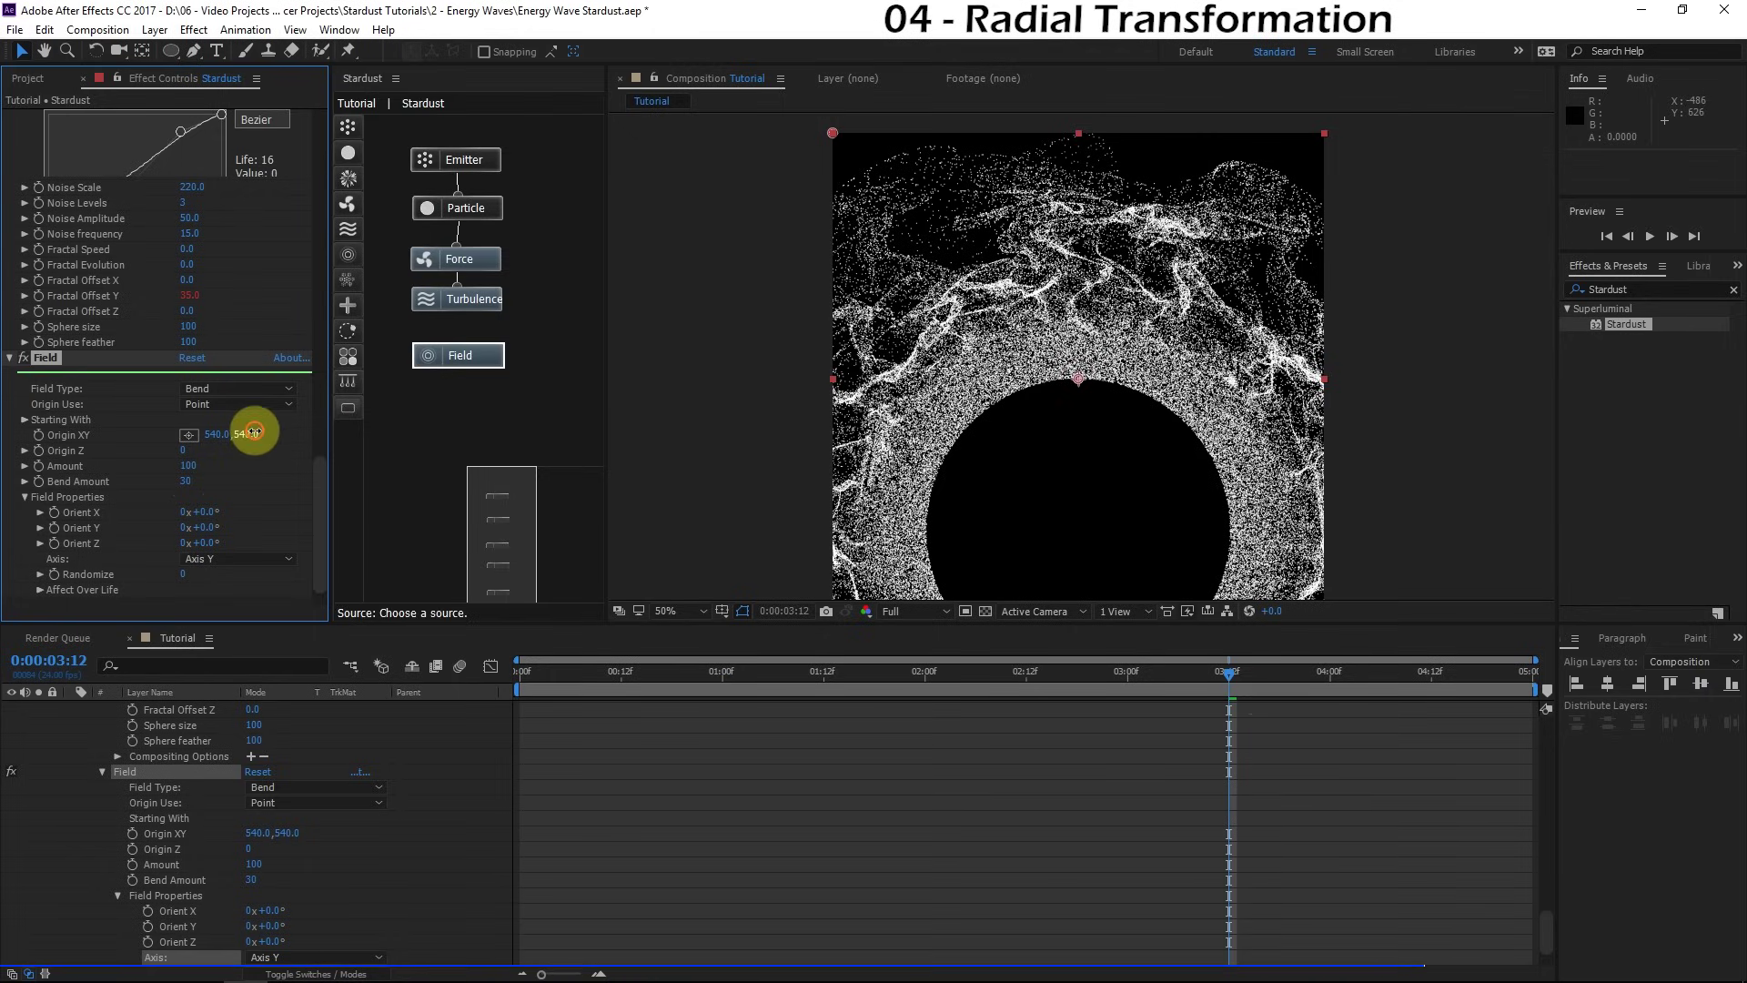
Step: Set the bend field's Origin XY to 540, 232 and its Bend Amount to 36, closing the particles into a full circle
left_click_drag(248, 434, 4, 443)
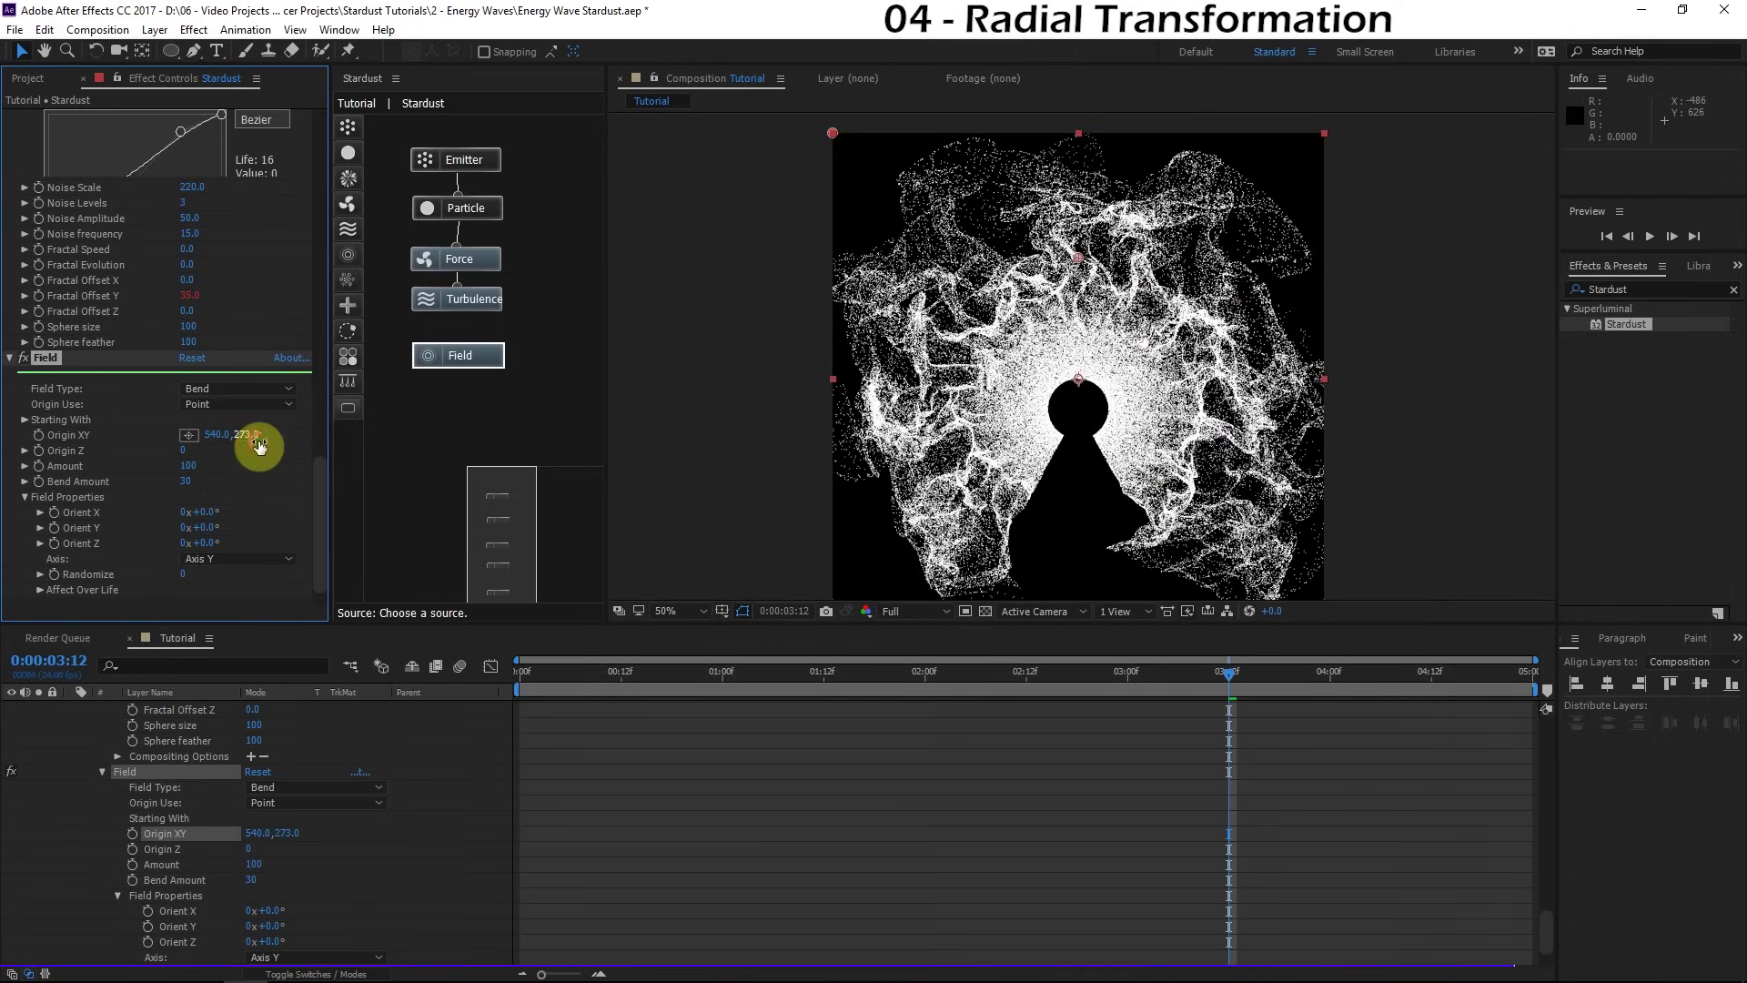
left_click_drag(258, 445, 218, 456)
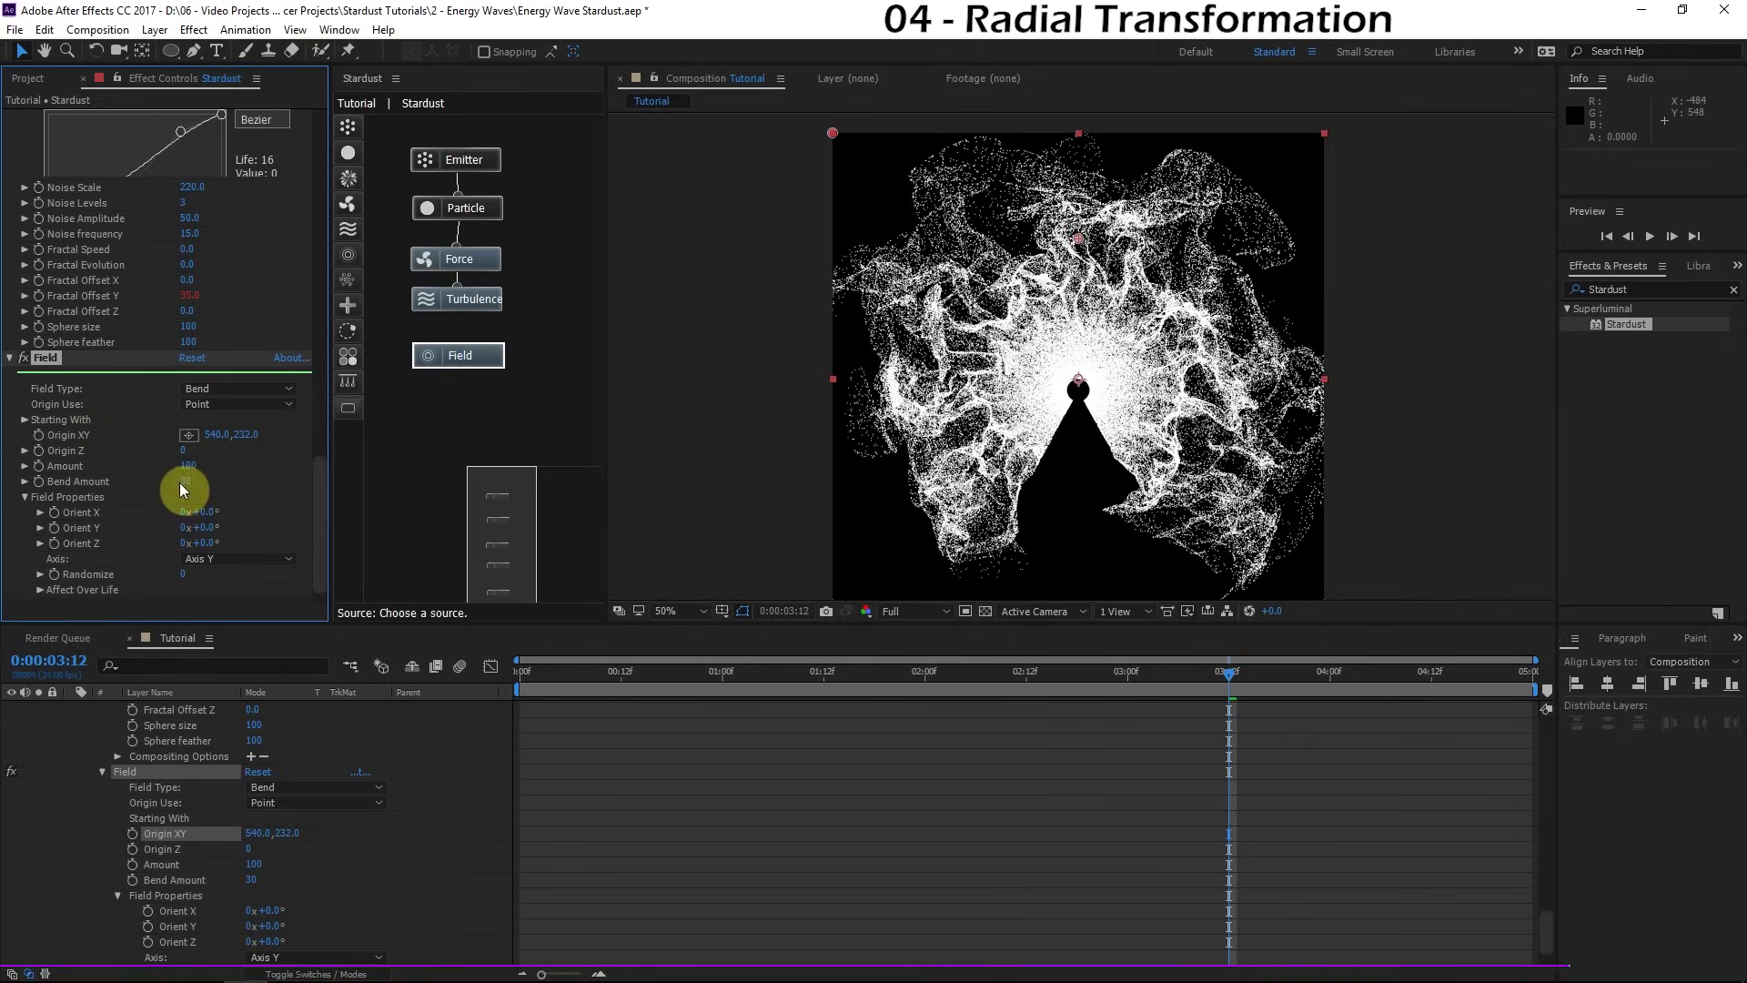
left_click_drag(181, 489, 194, 482)
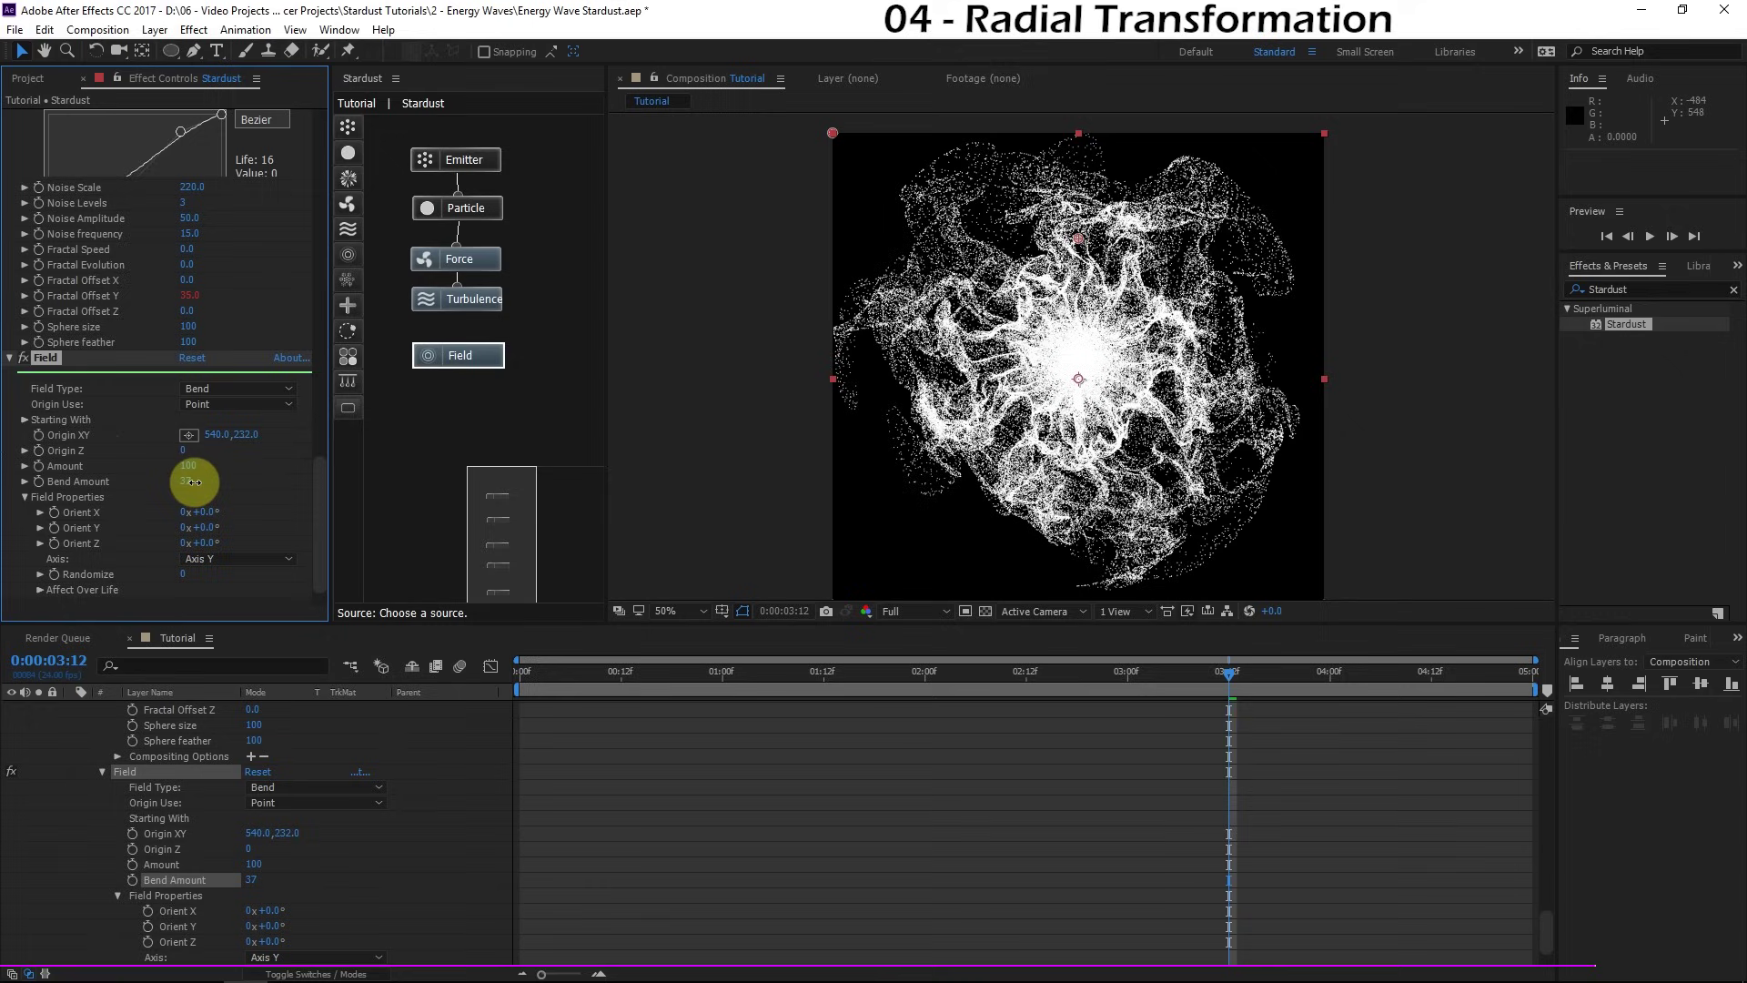
left_click_drag(191, 481, 202, 492)
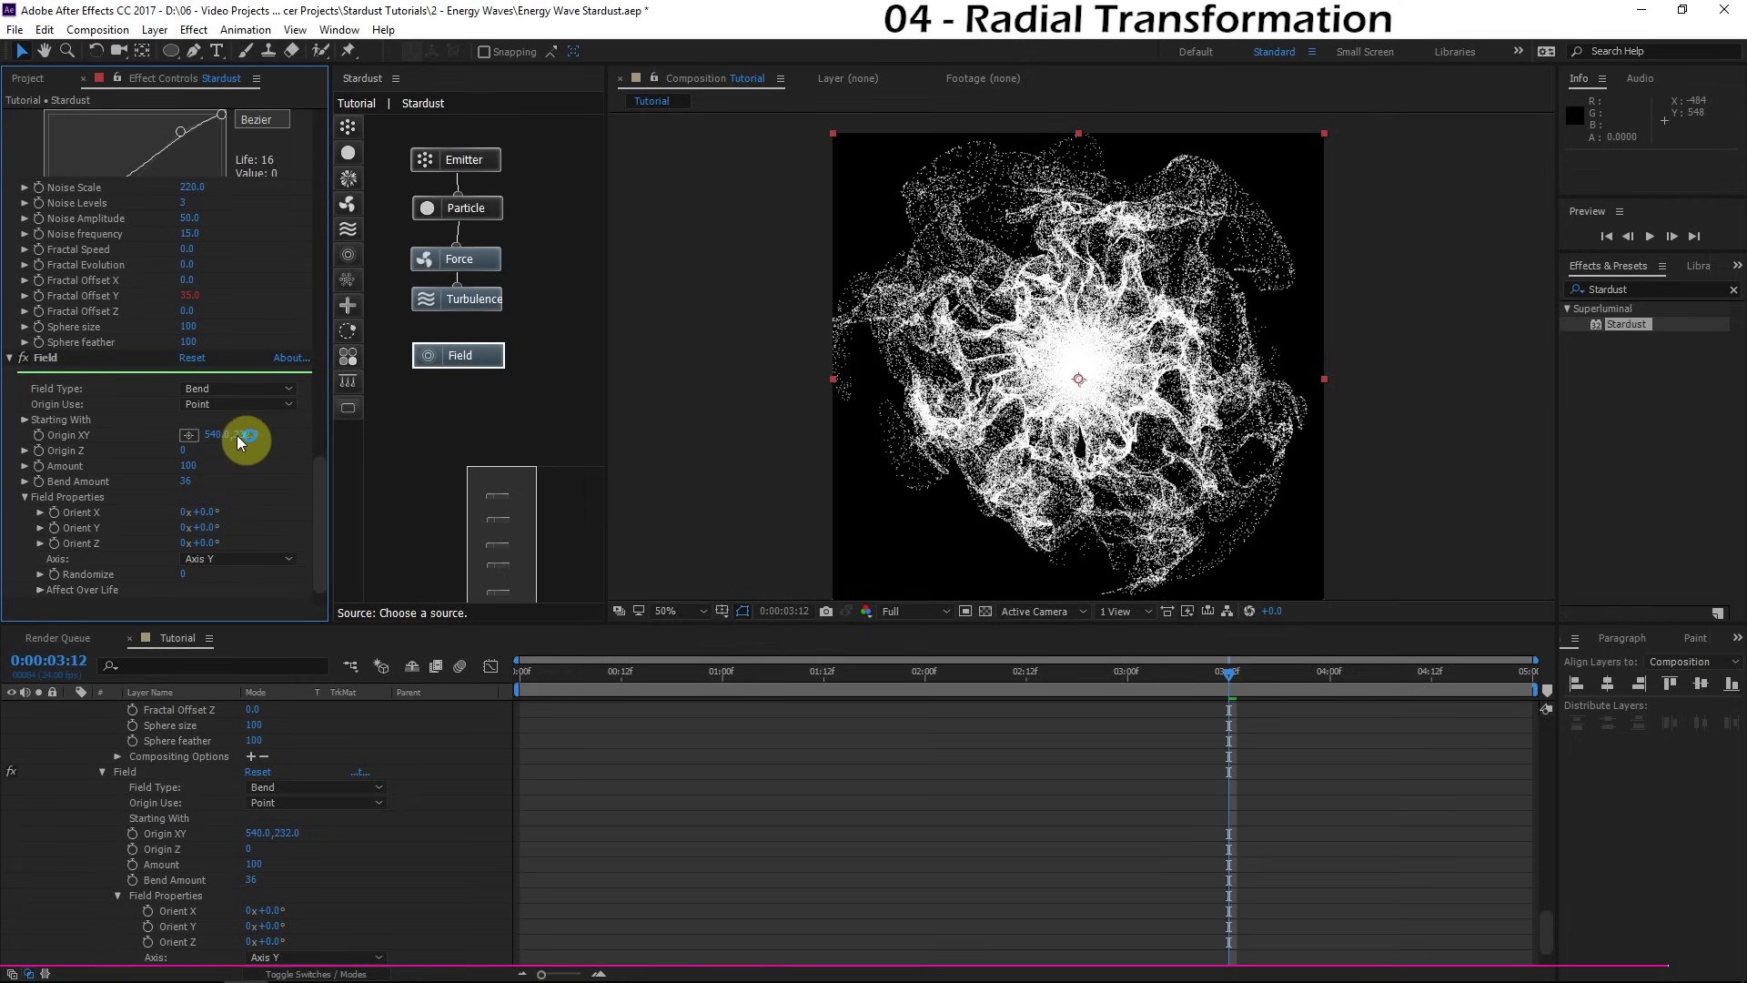
Step: Refine the bend field's Origin XY to 540, 260 and preview the radial wave around one second
scroll(999, 459, "up", 4)
left_click_drag(1090, 473, 1108, 342)
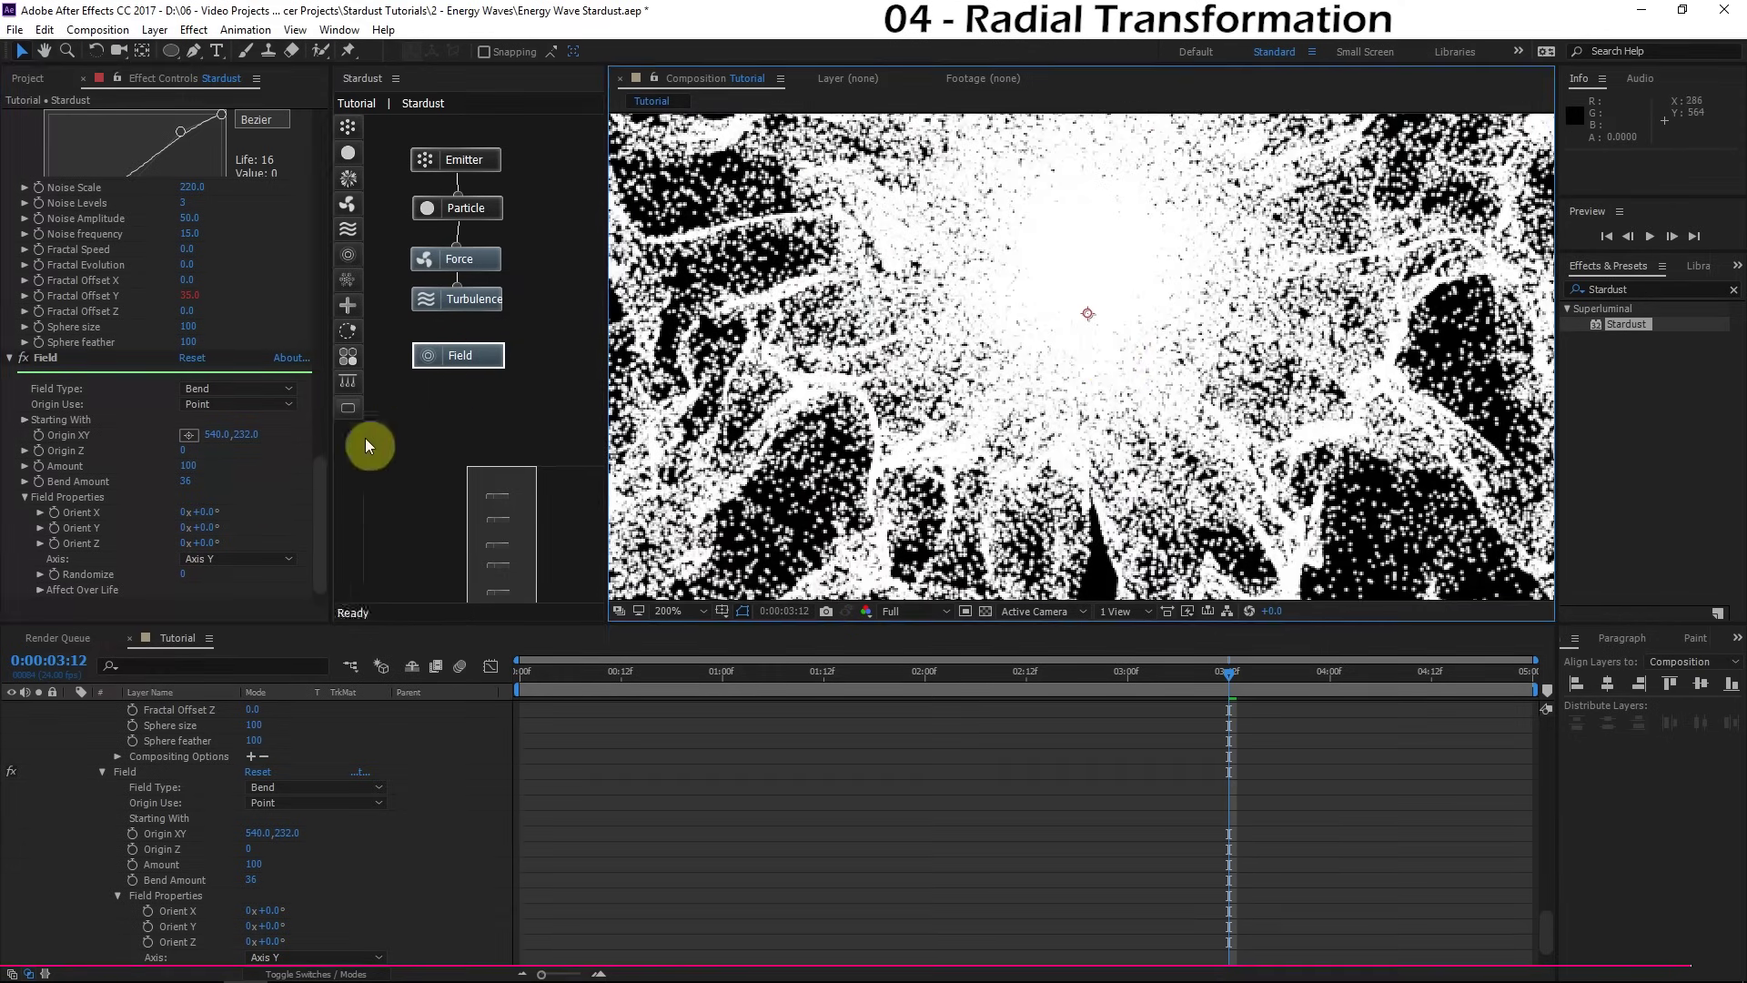
left_click_drag(254, 438, 249, 429)
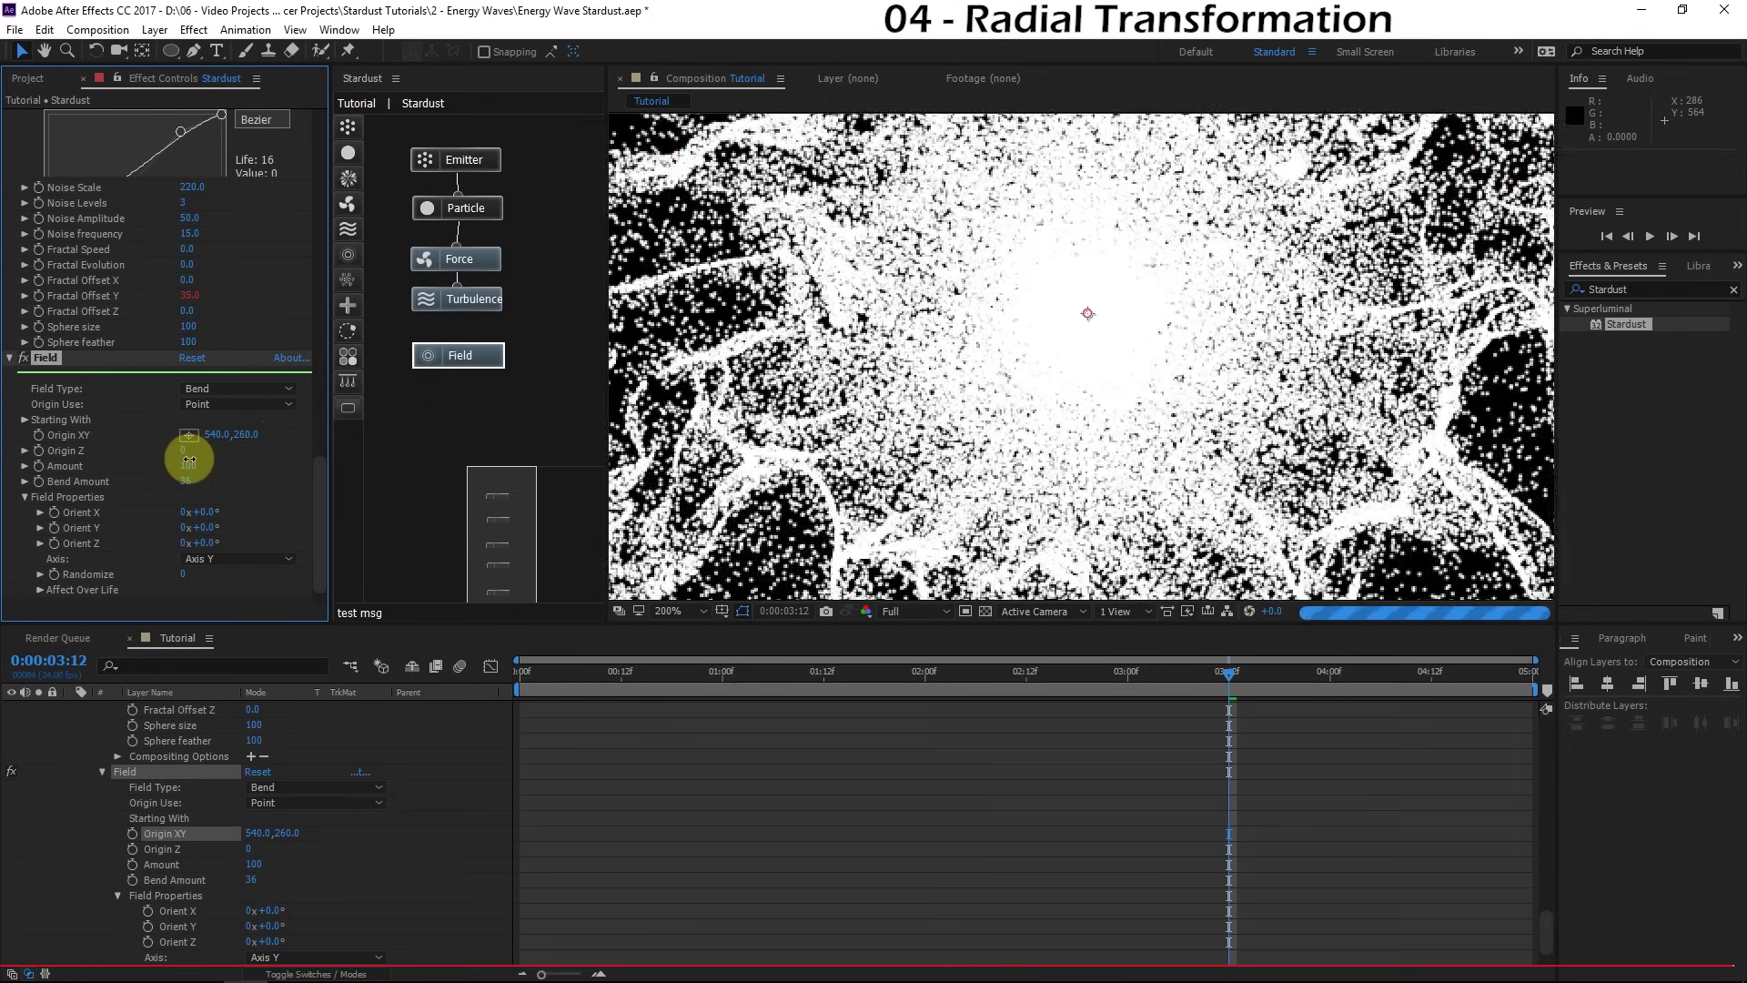
left_click(748, 673)
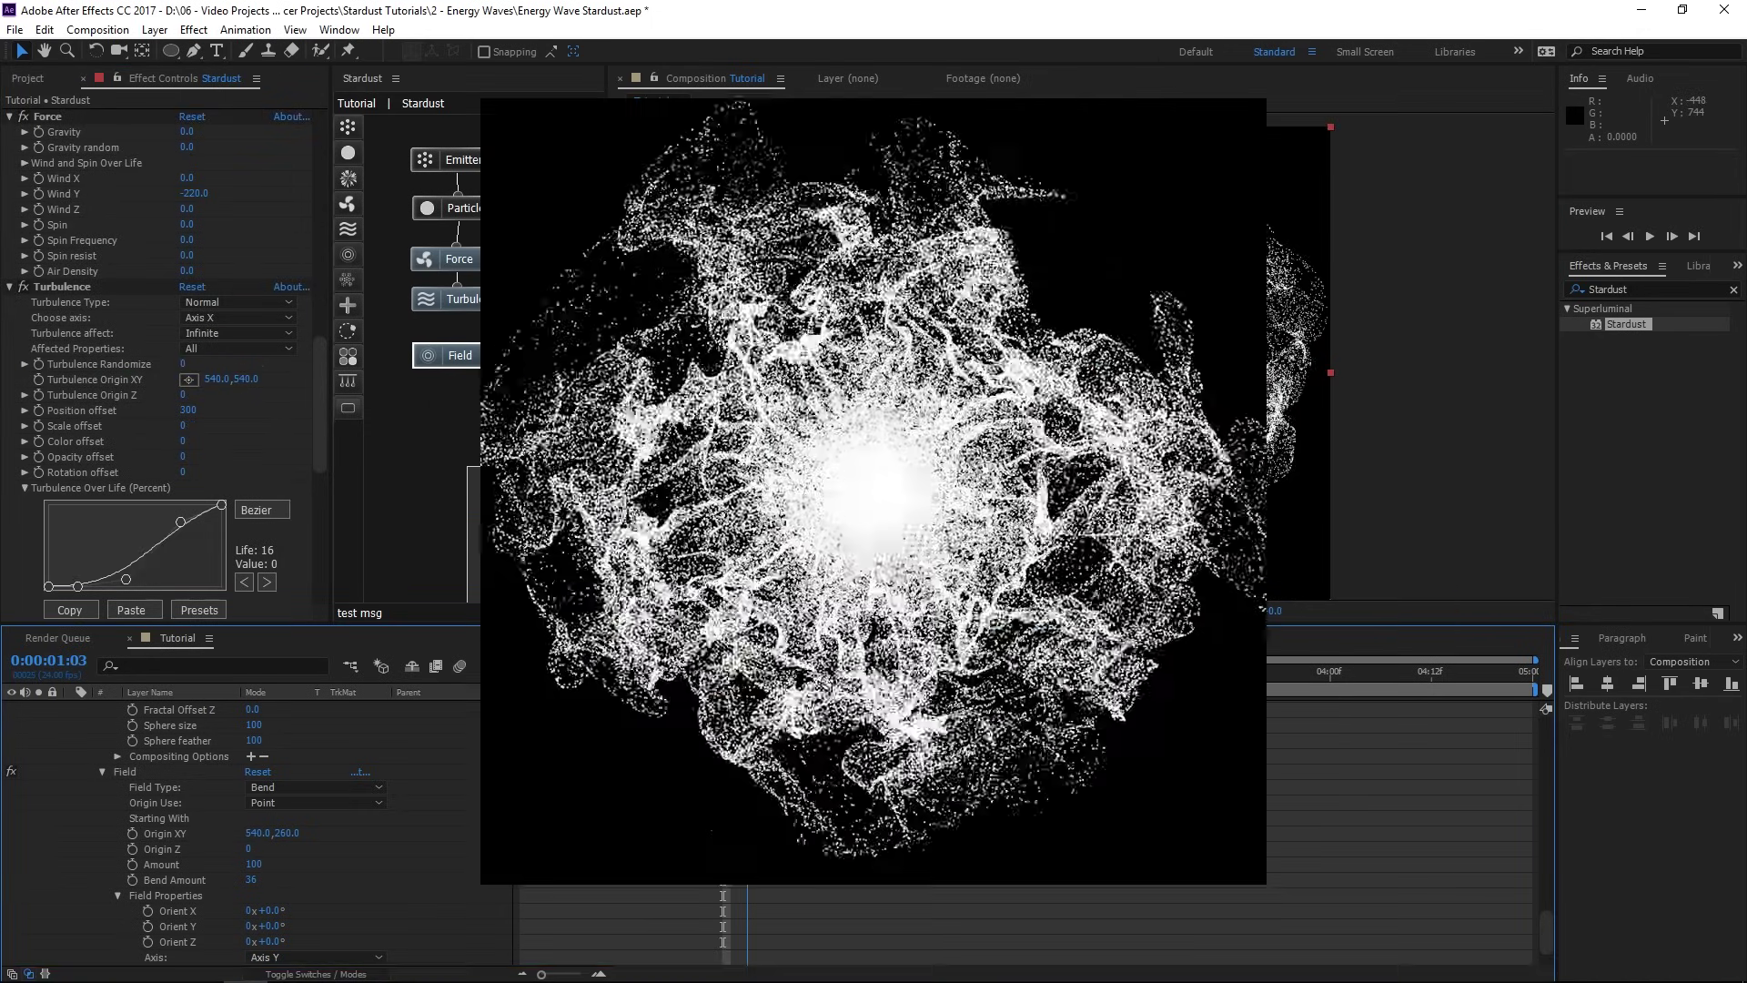
left_click_drag(748, 679, 765, 679)
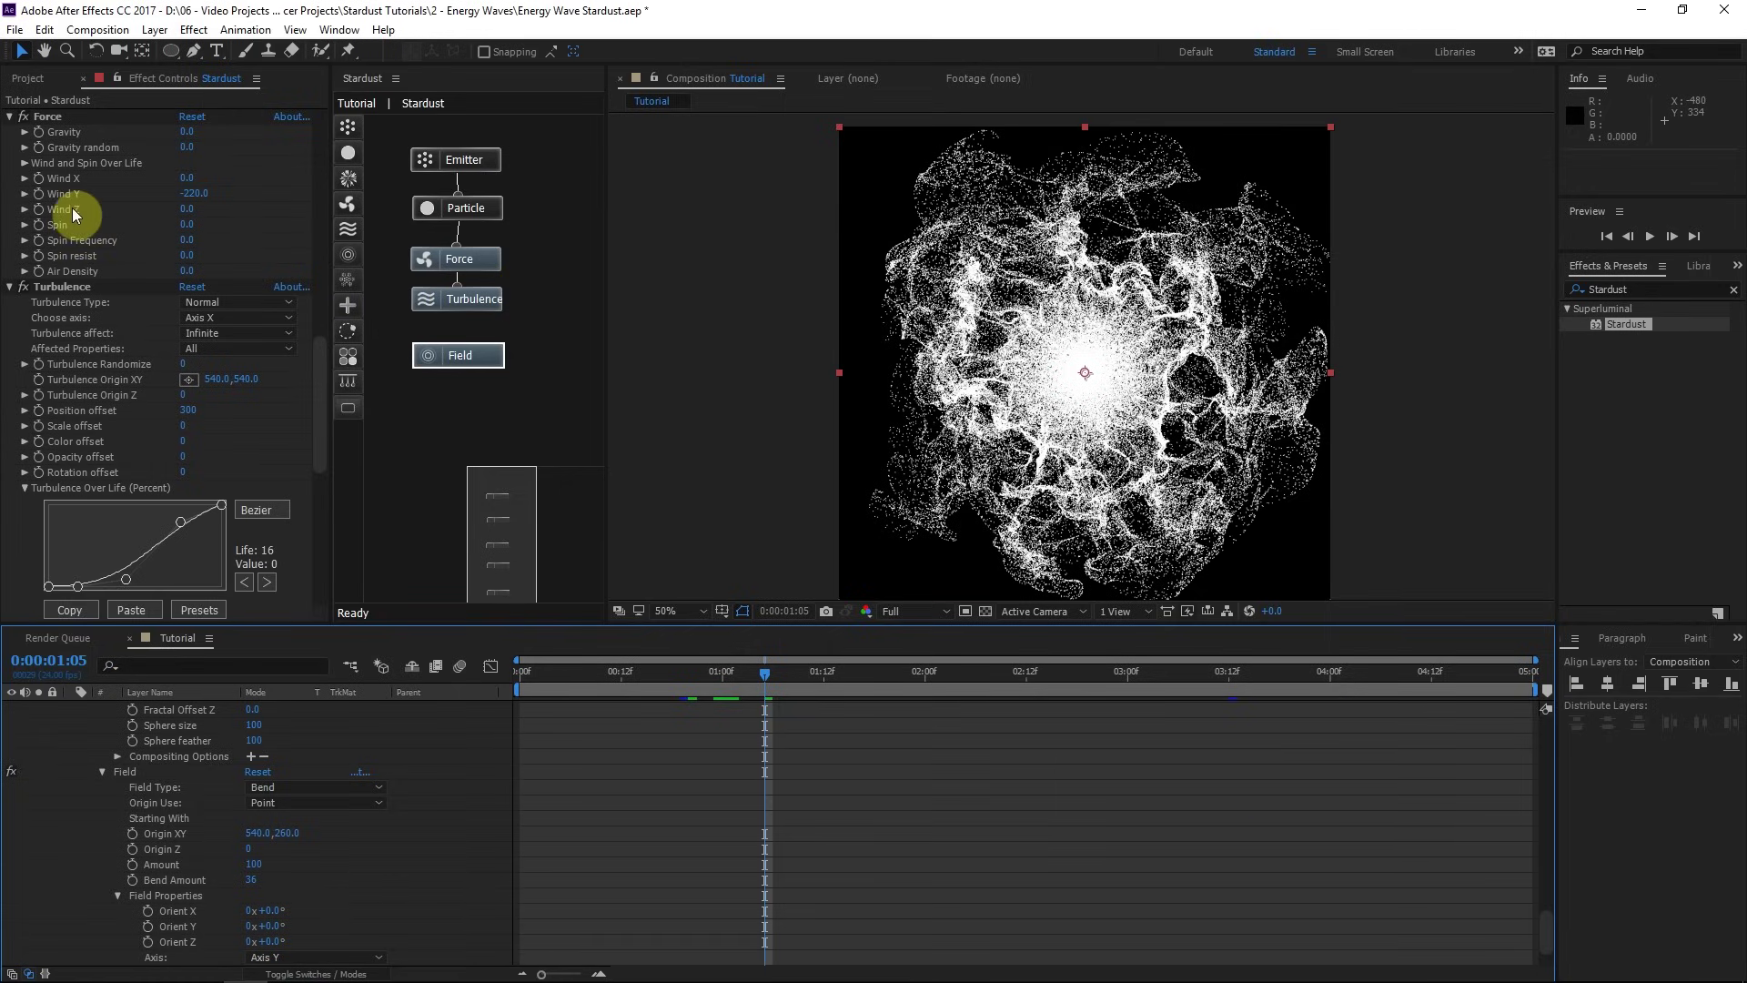
Step: Set the Particle node's Opacity to 50 and preview the result at 0:00:01:09
scroll(111, 211, "up", 3)
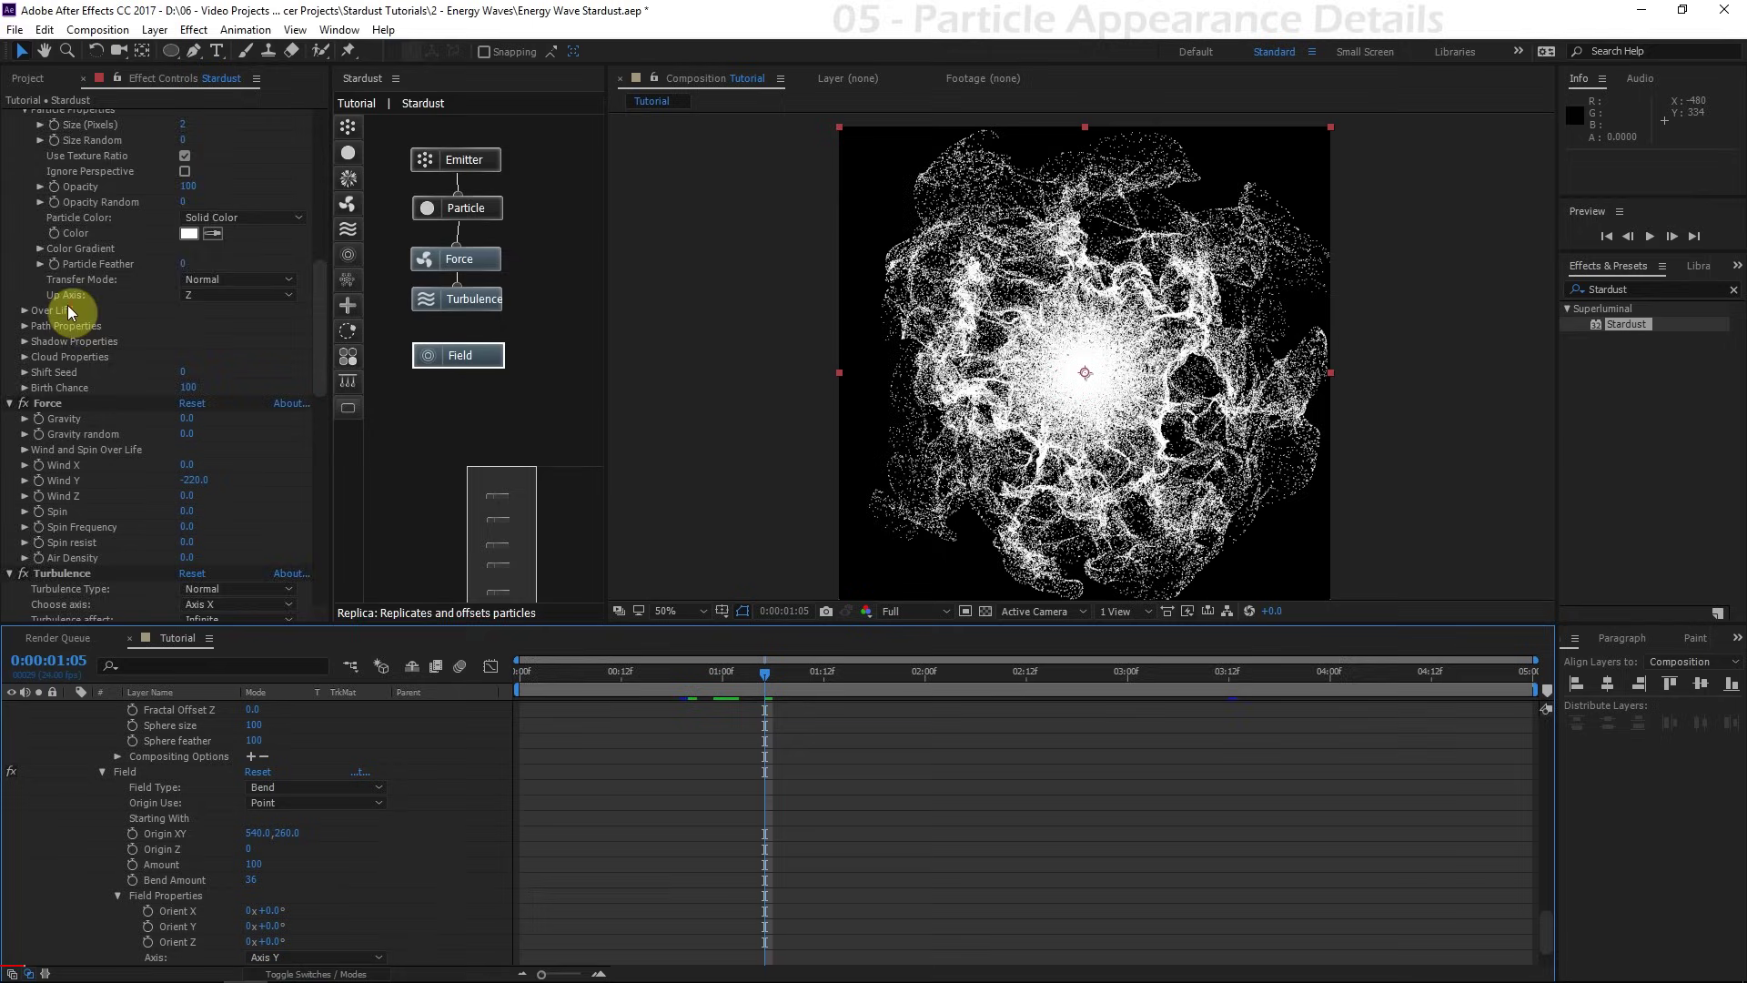
left_click(499, 210)
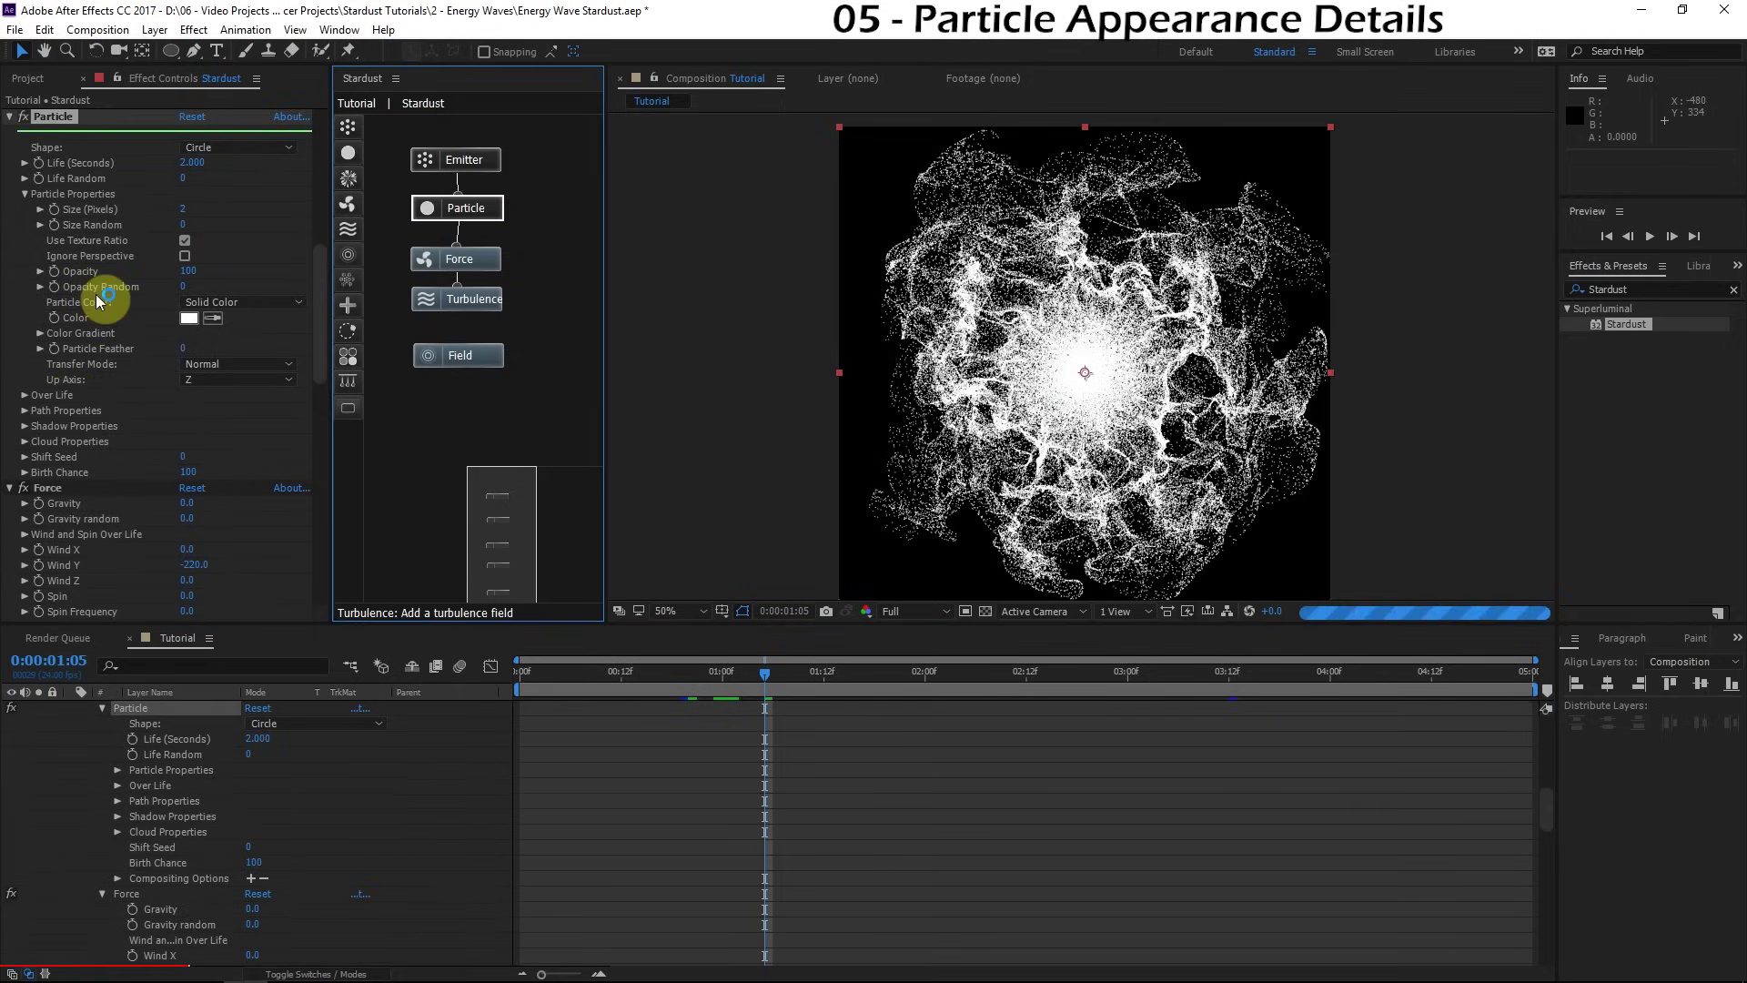
left_click(190, 271)
type("50")
left_click(265, 292)
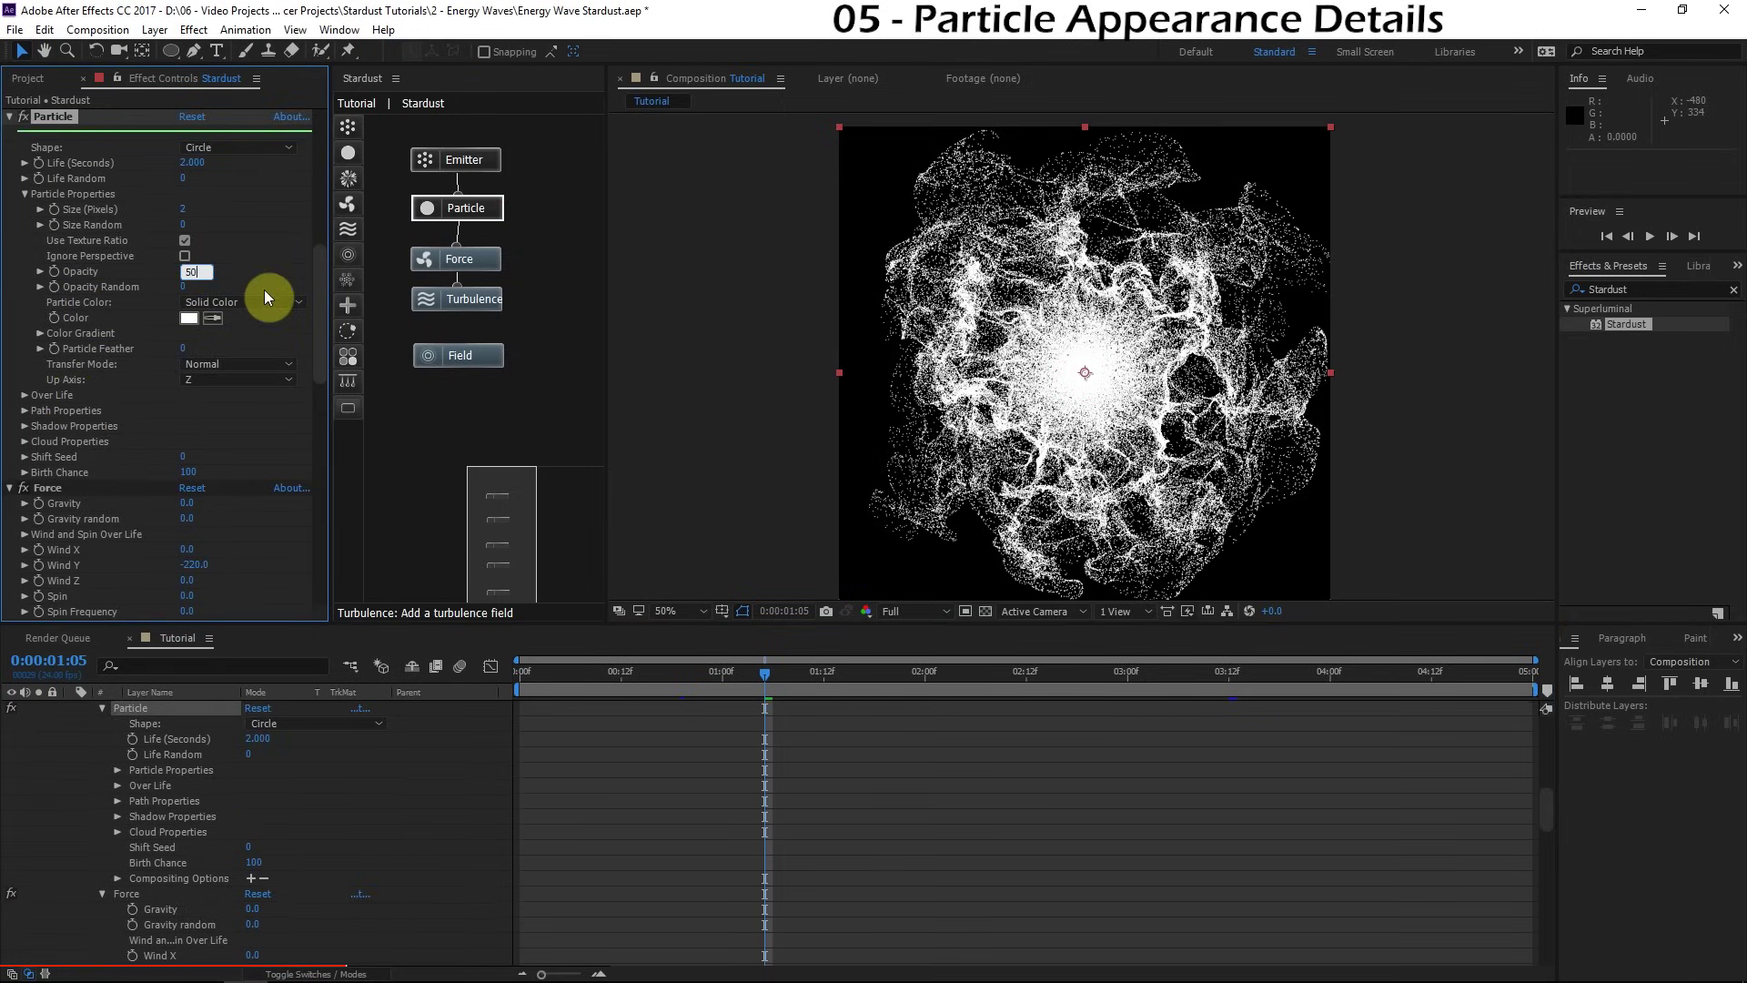
left_click(799, 687)
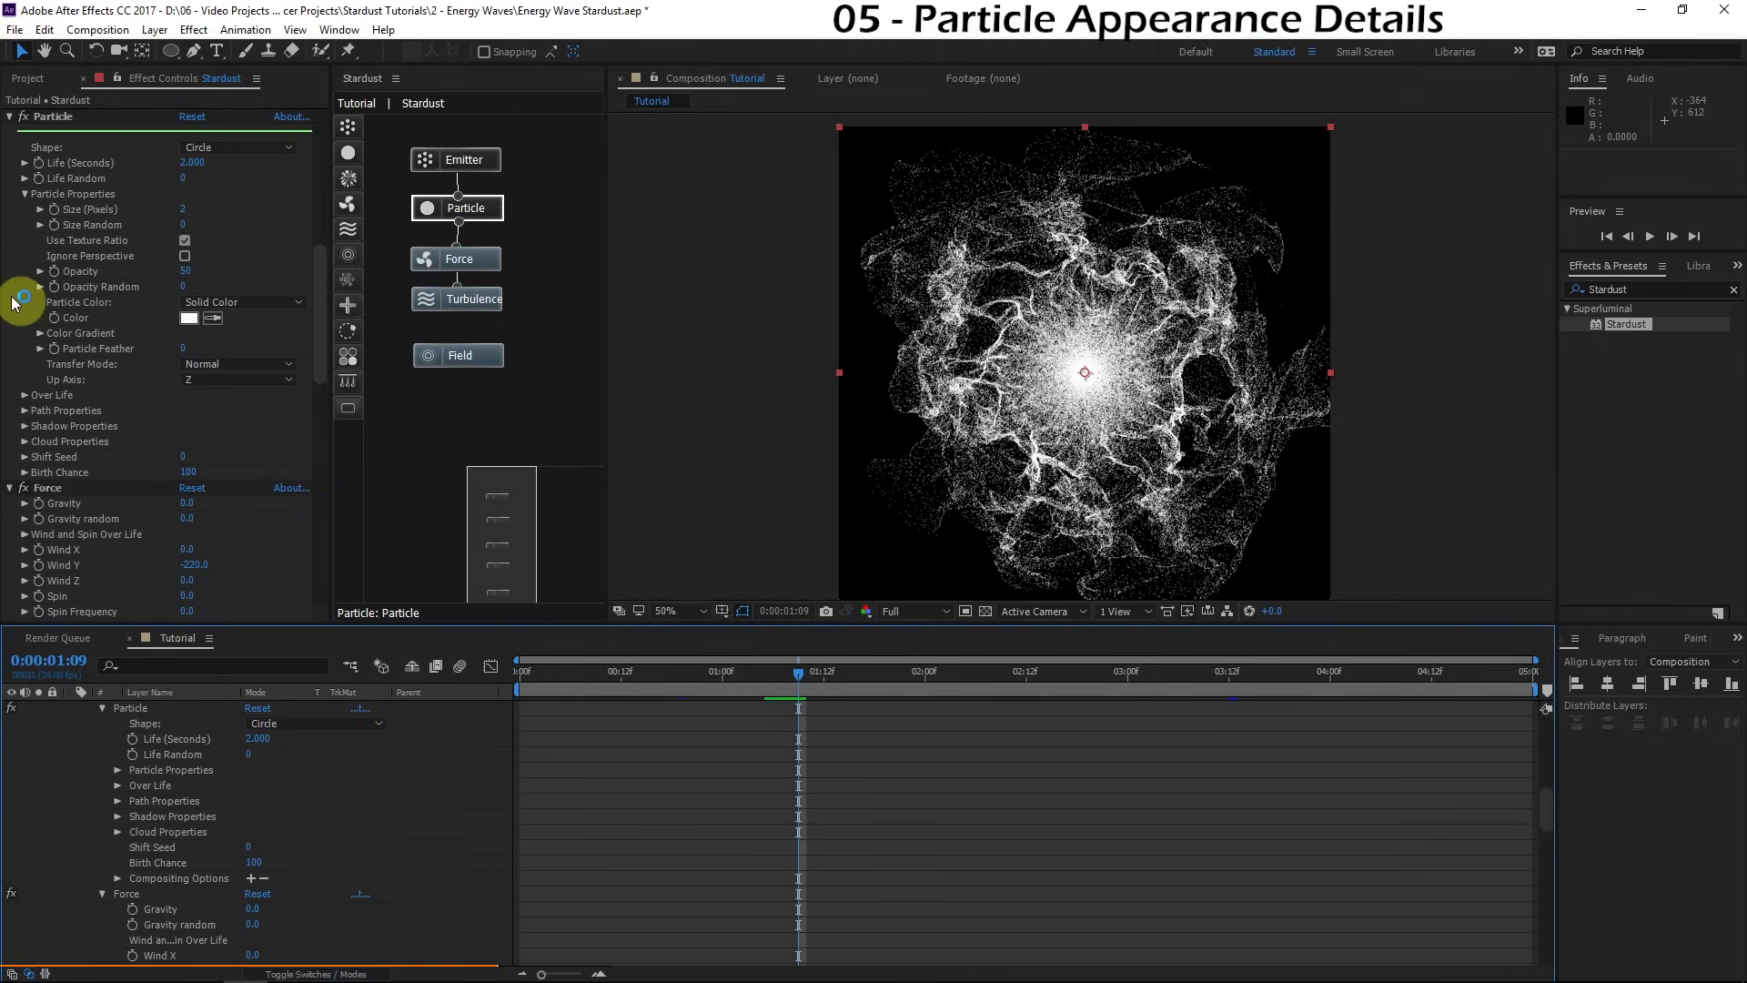
Step: Lower the end point of the particle's Size Over Life curve to Life 100, Value 0
left_click(25, 396)
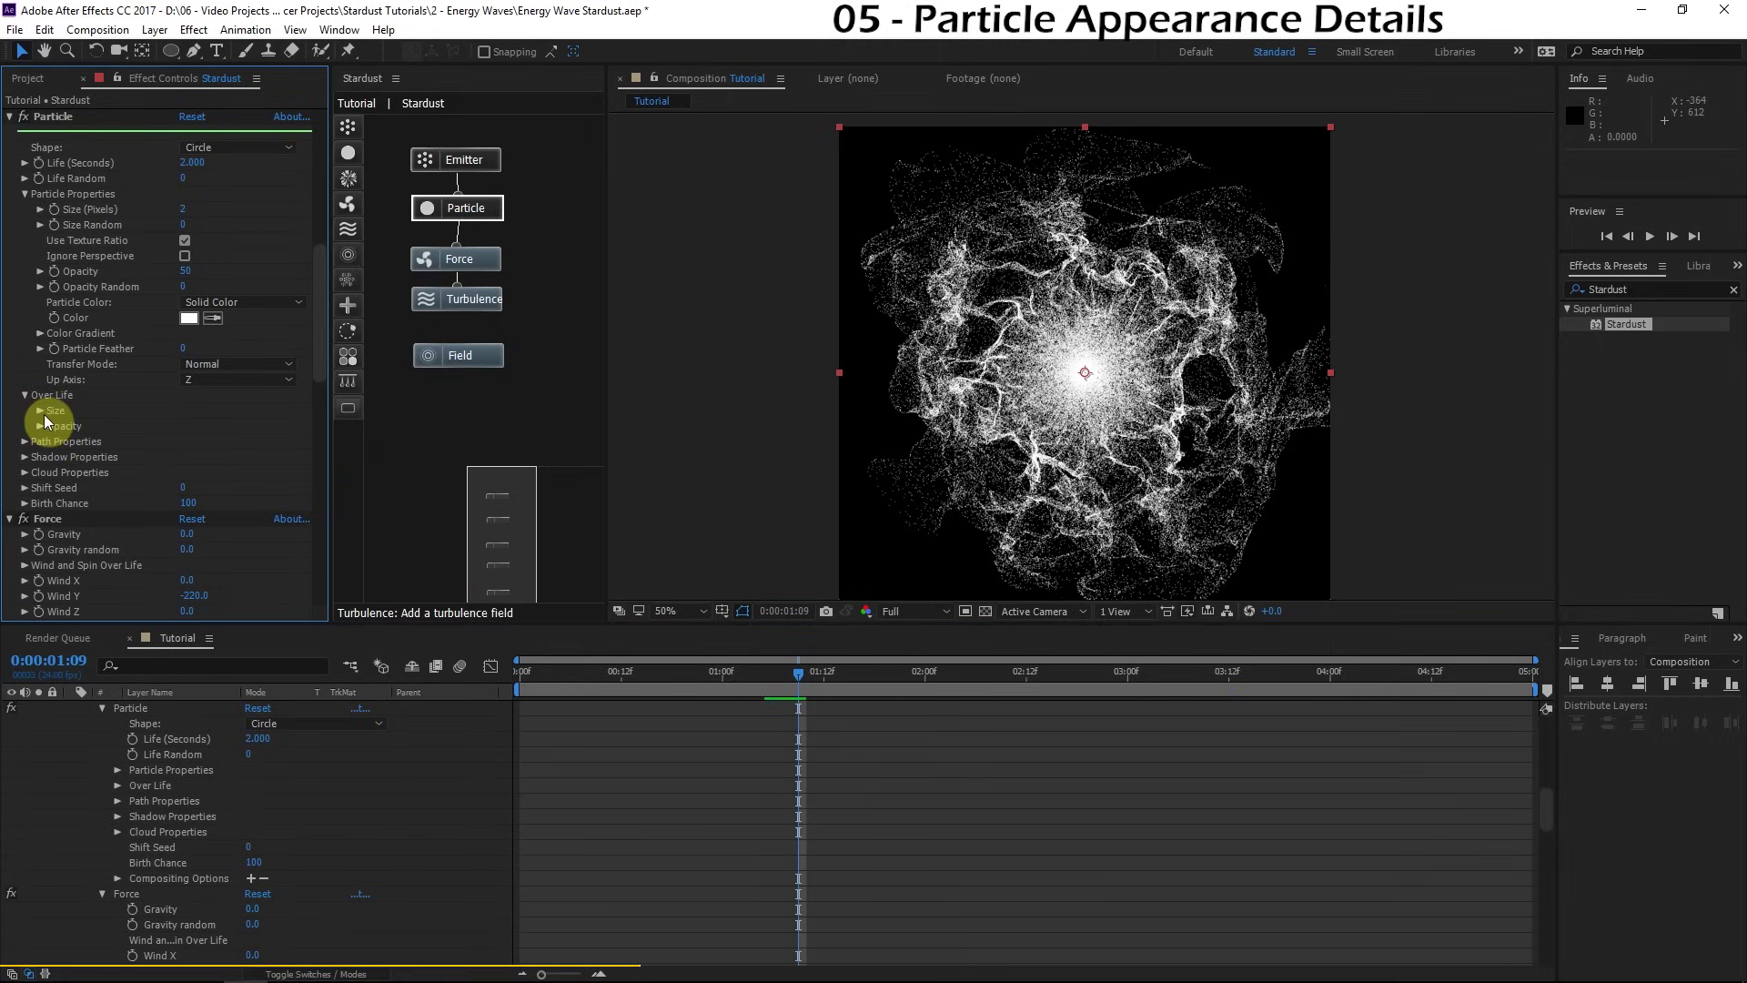
left_click(40, 406)
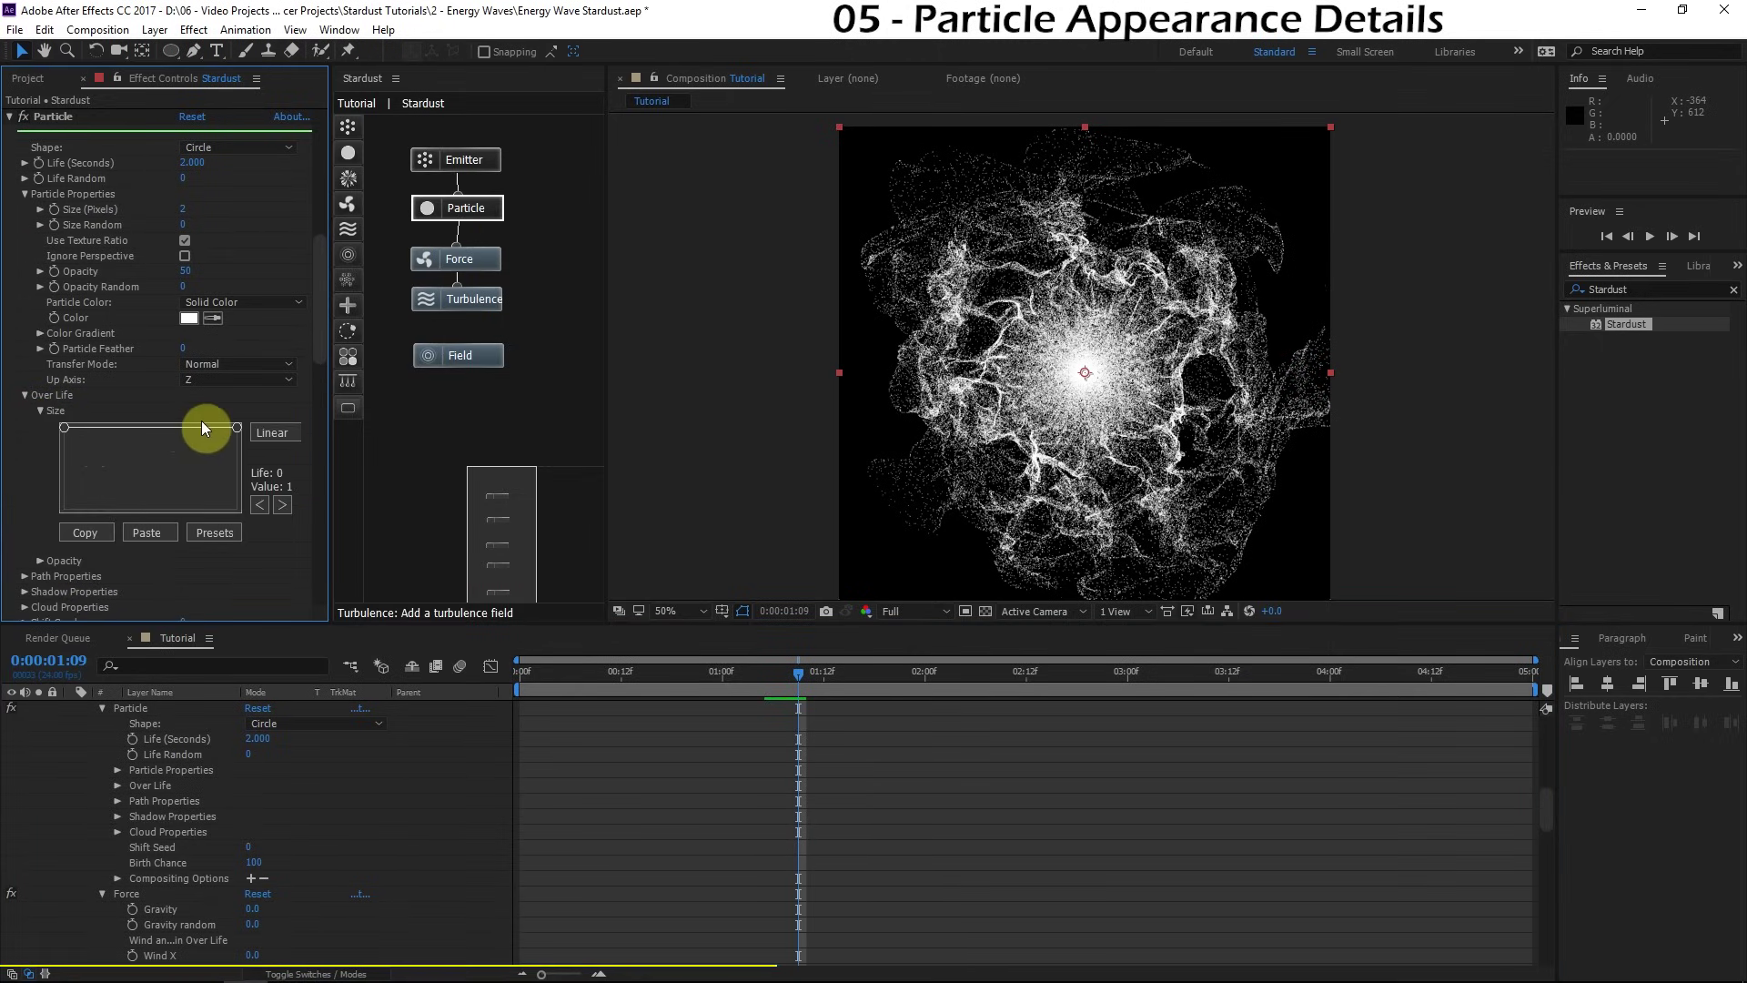
left_click_drag(238, 427, 261, 527)
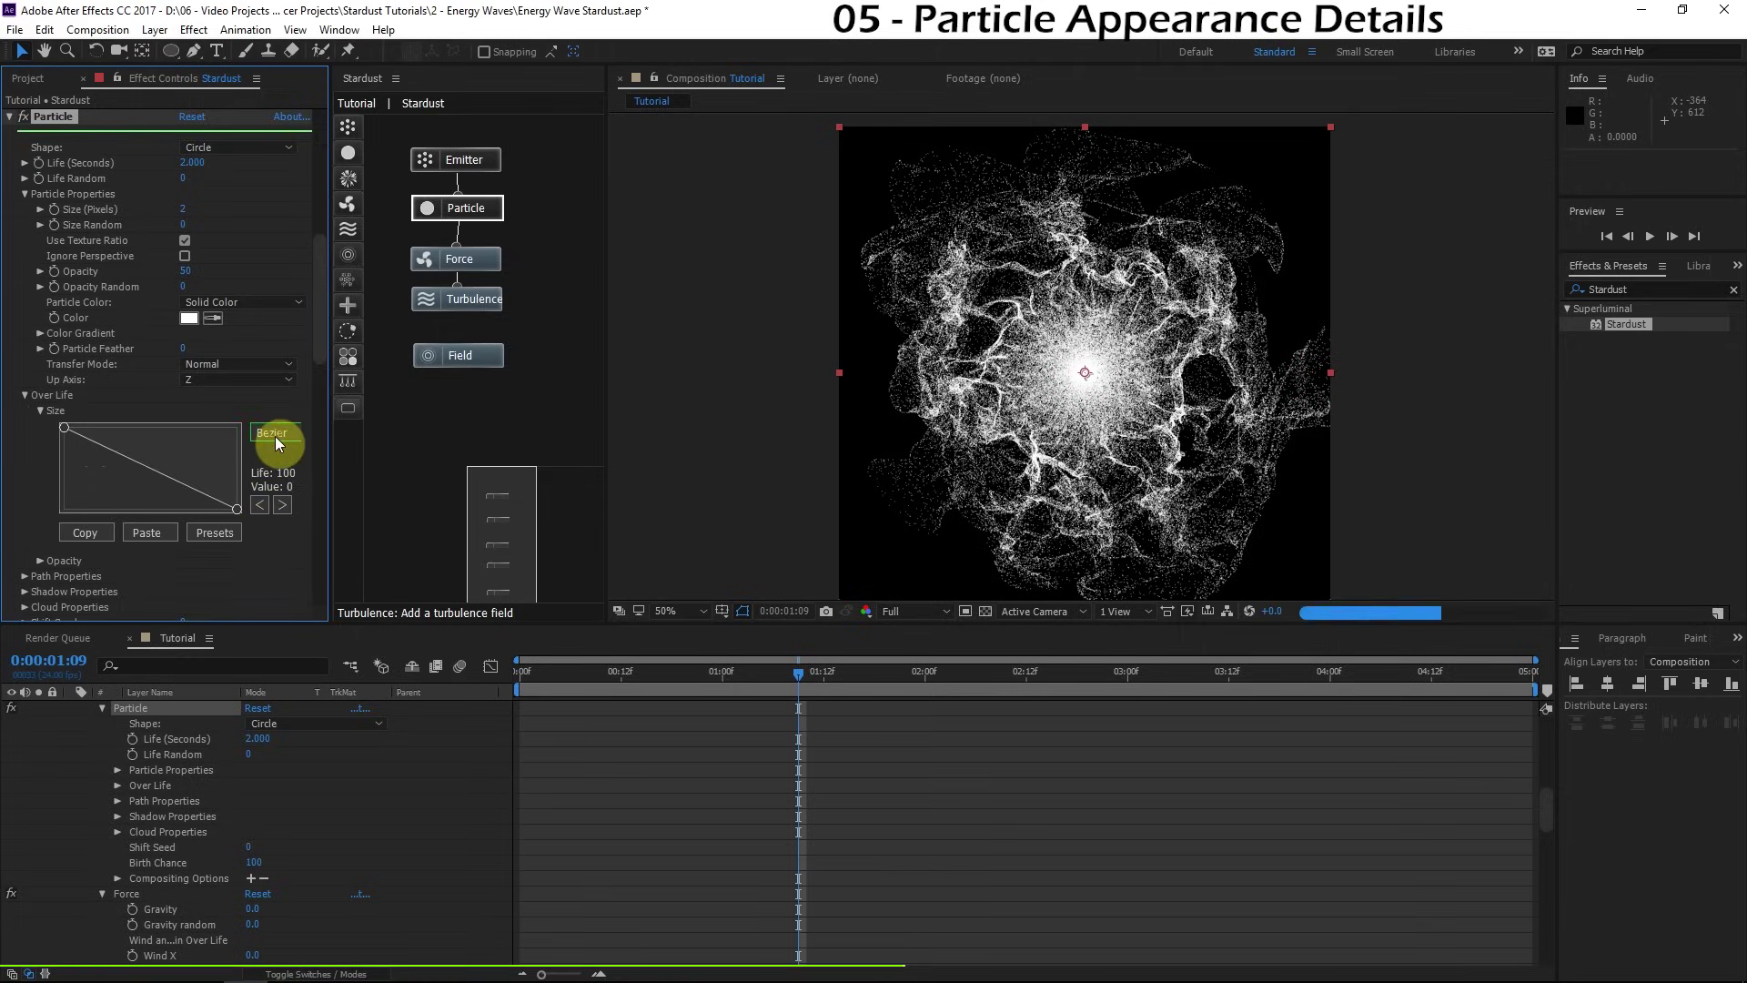
Step: Bend the Particle's Size Over Life curve through a Bezier point at Life 54, Value 100, and draw jagged dips along its falling end
mouse_move(145, 452)
left_mouse_down()
mouse_move(204, 447)
mouse_move(162, 424)
left_mouse_up()
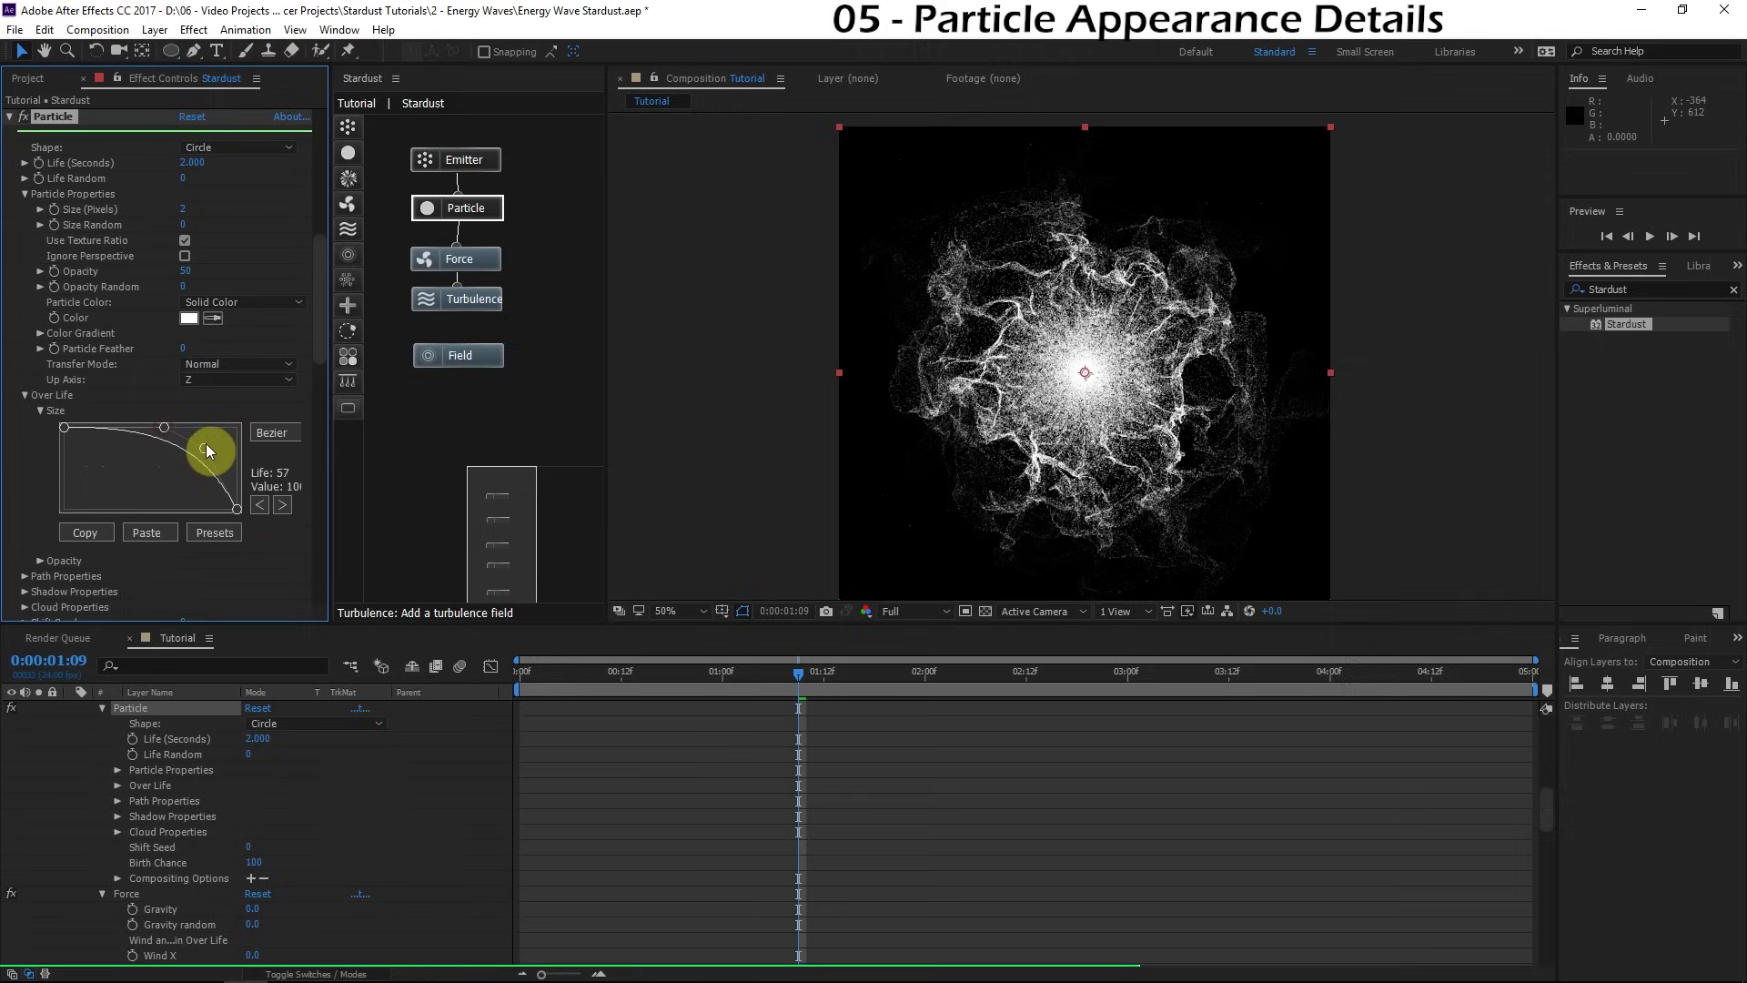
left_click(161, 428)
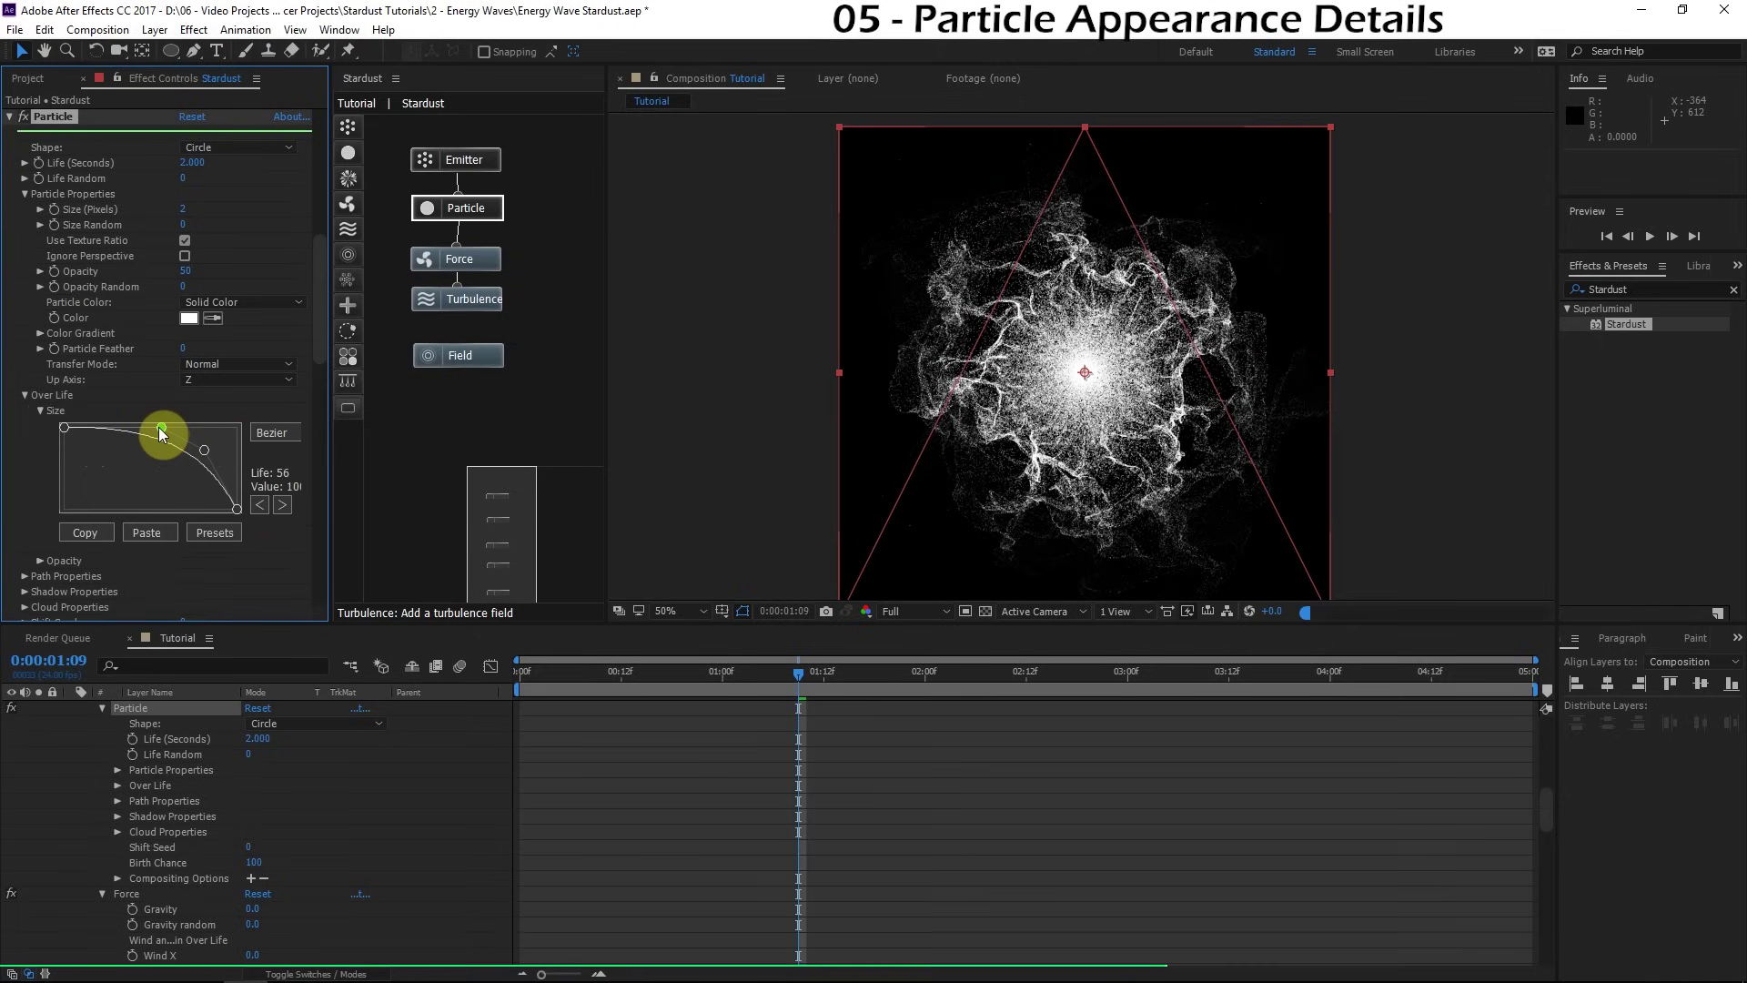
left_click(275, 433)
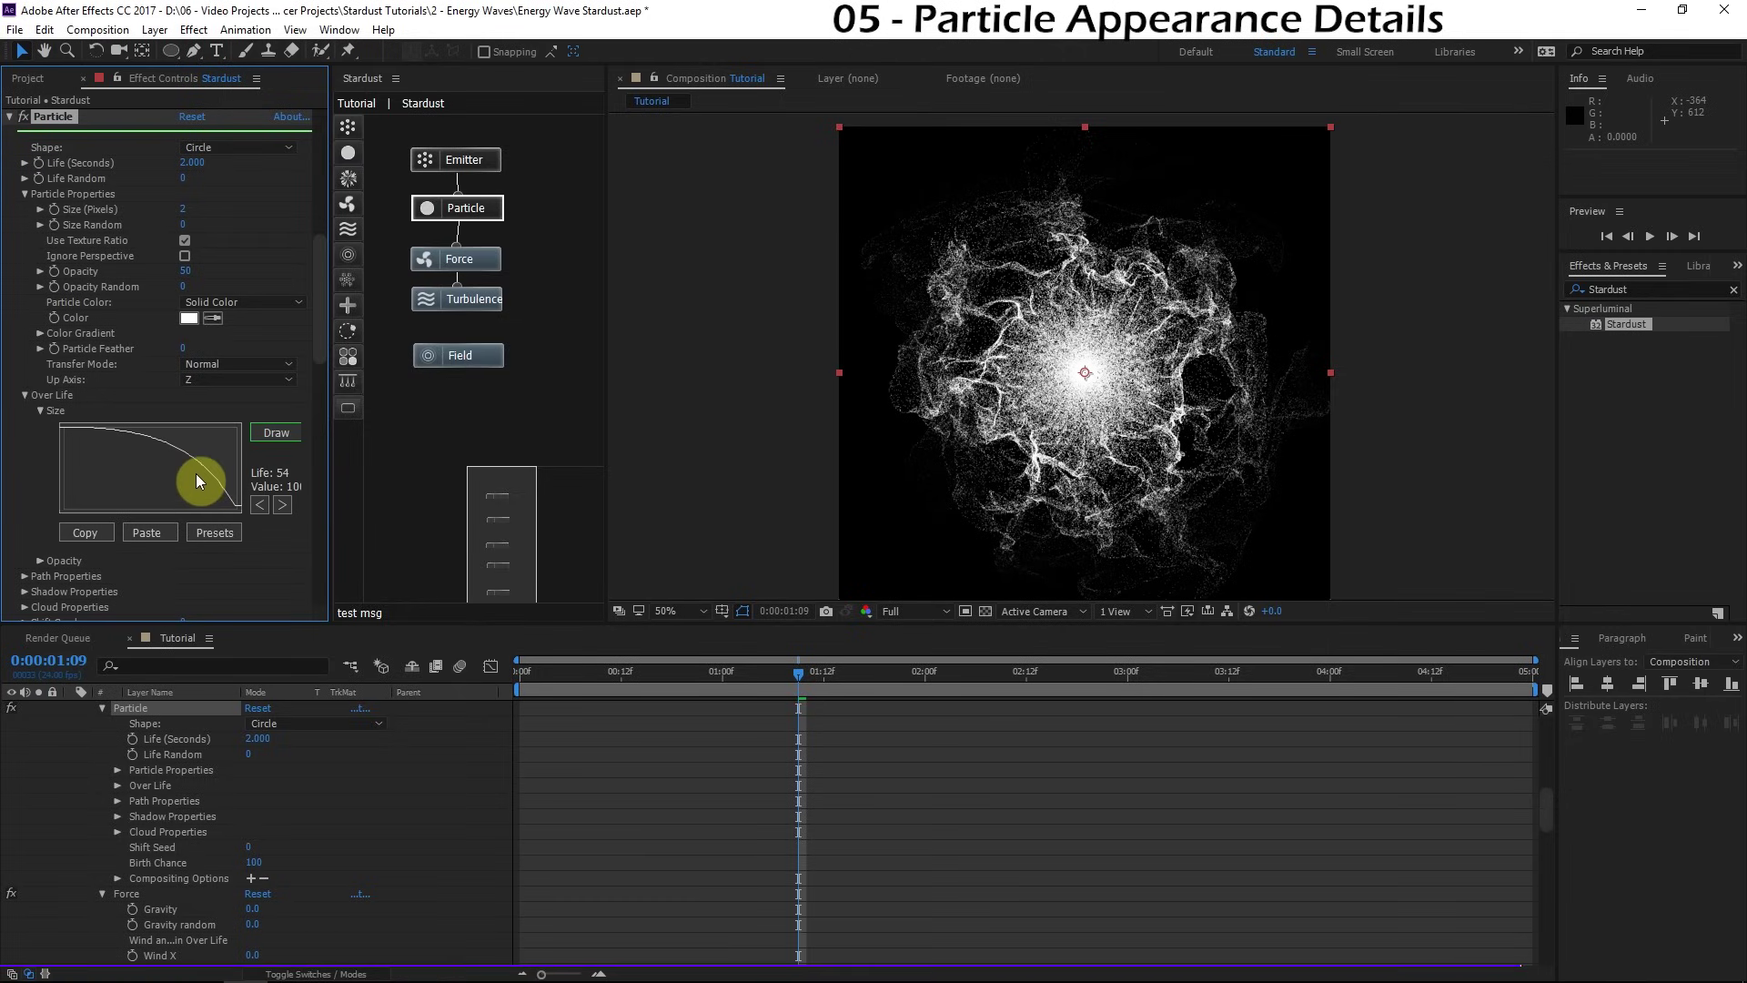
left_click_drag(198, 480, 229, 506)
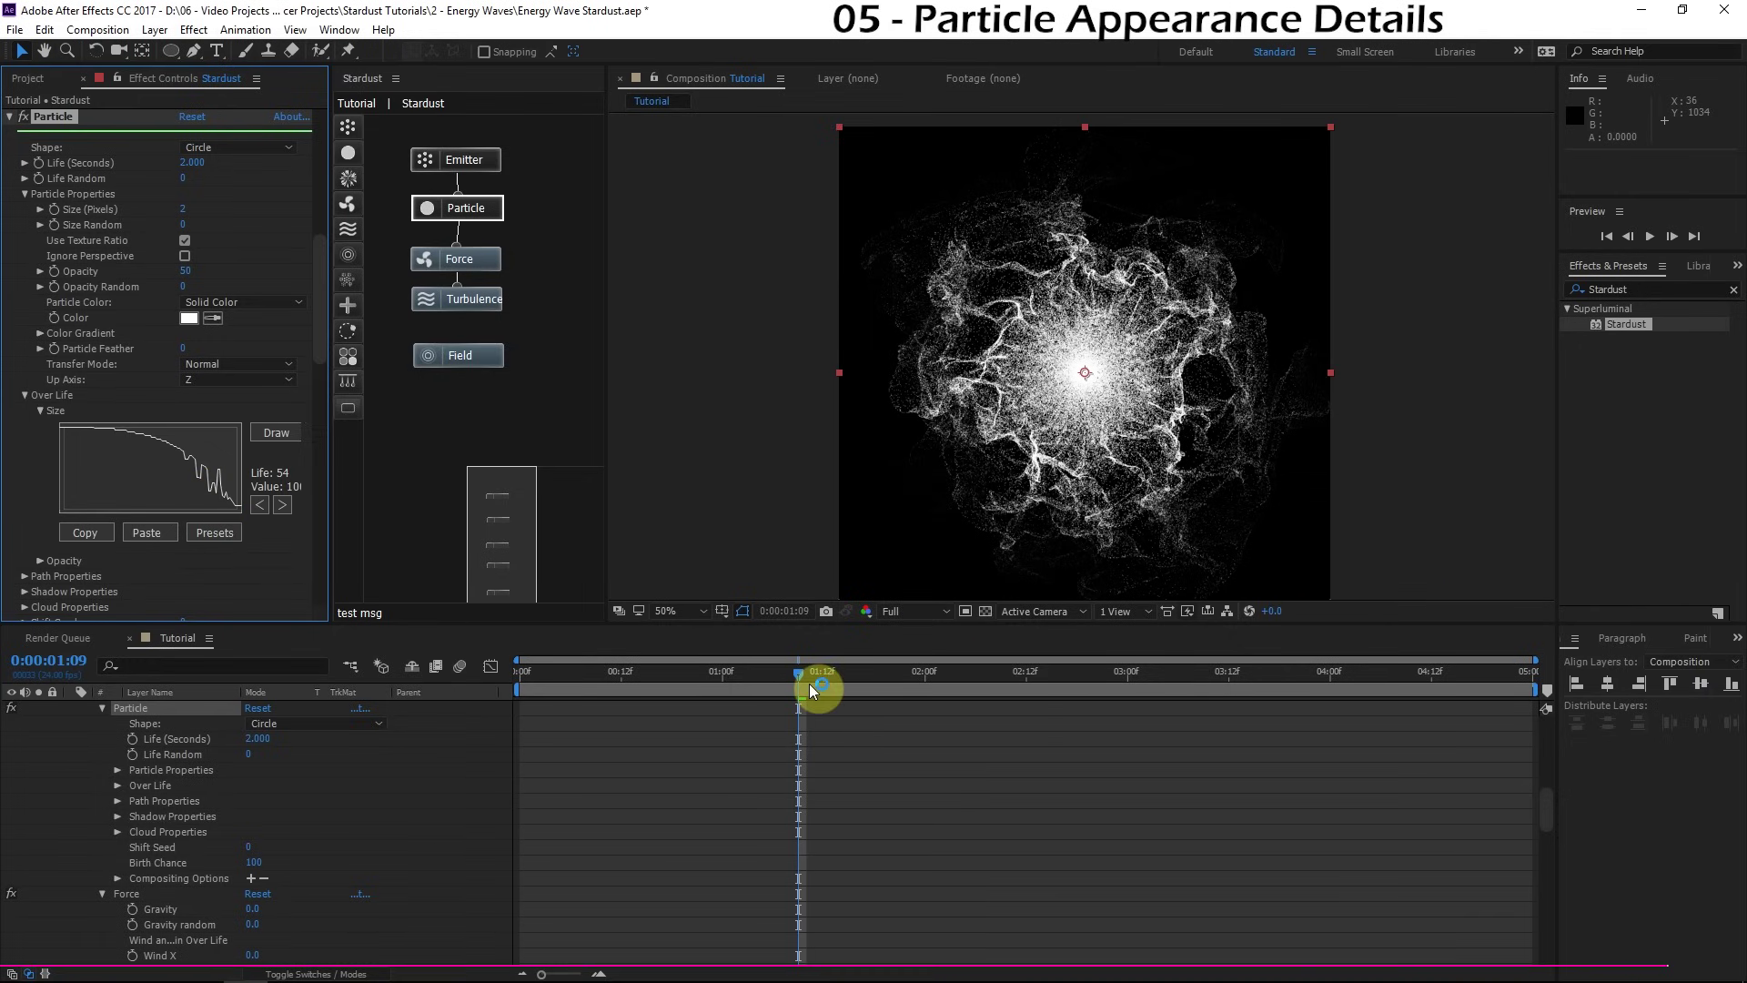
left_click_drag(145, 449, 188, 483)
Step: Preview the radial wave at 0:00:01:21 and 0:00:01:20, ending at 0:00:01:18
left_click(1024, 396)
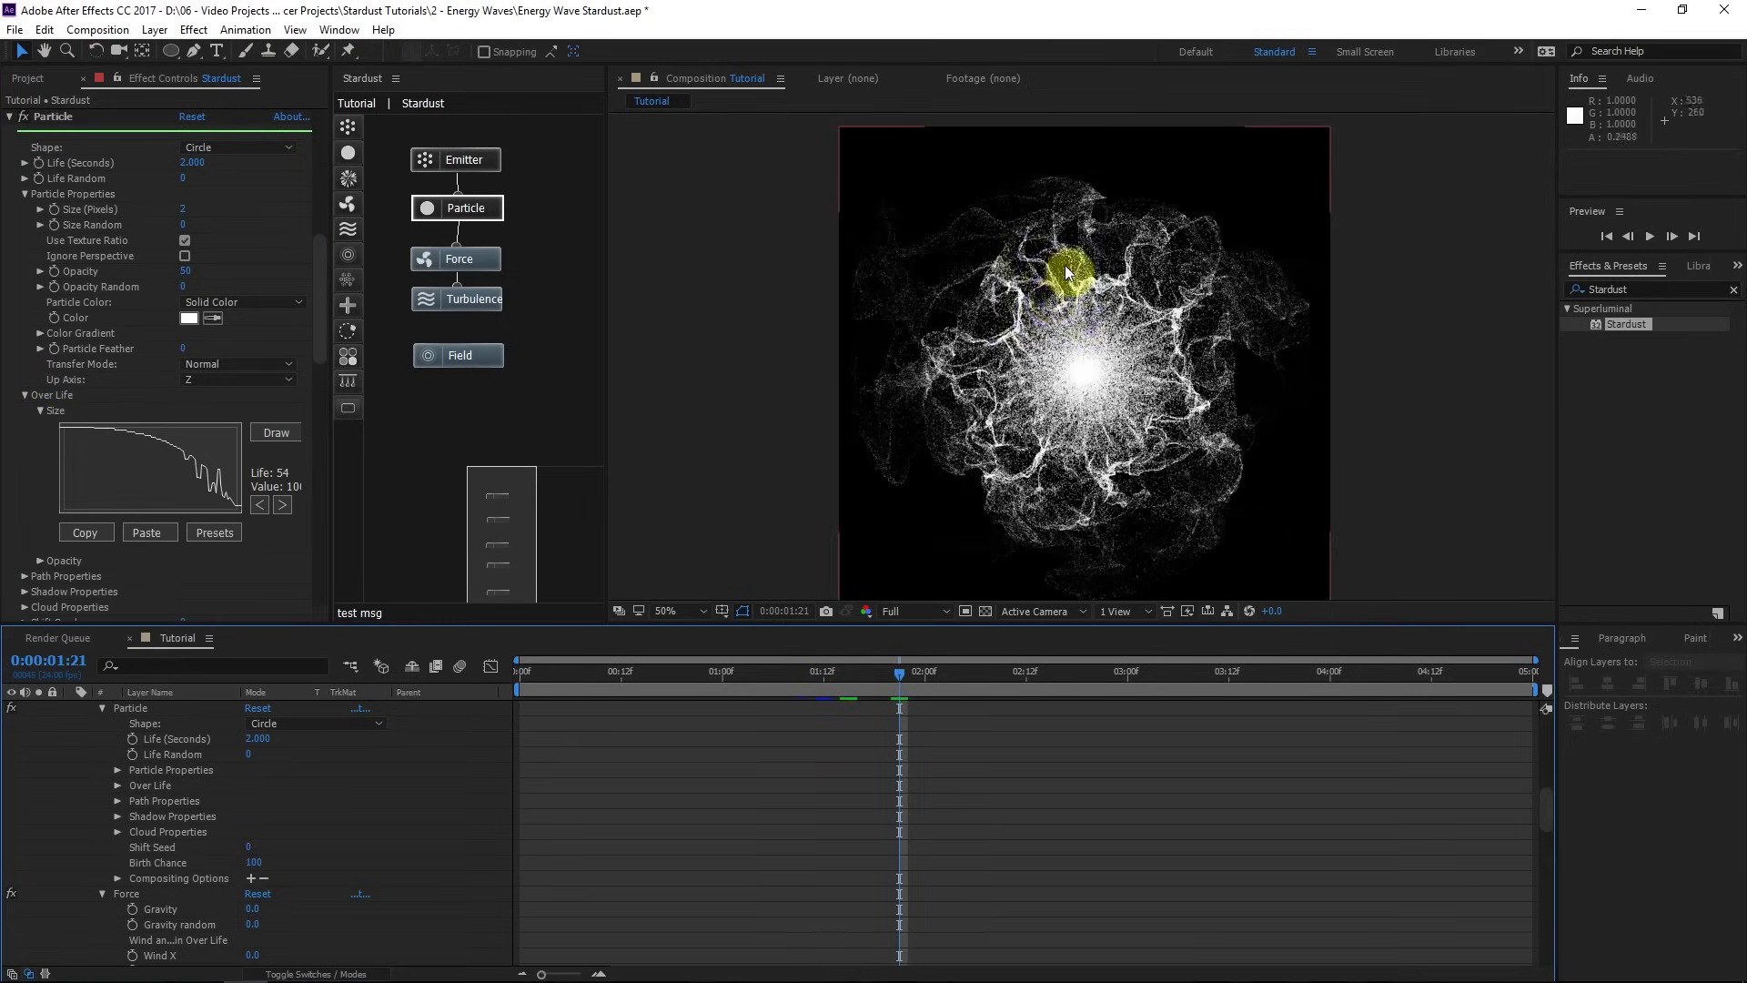
left_click(893, 685)
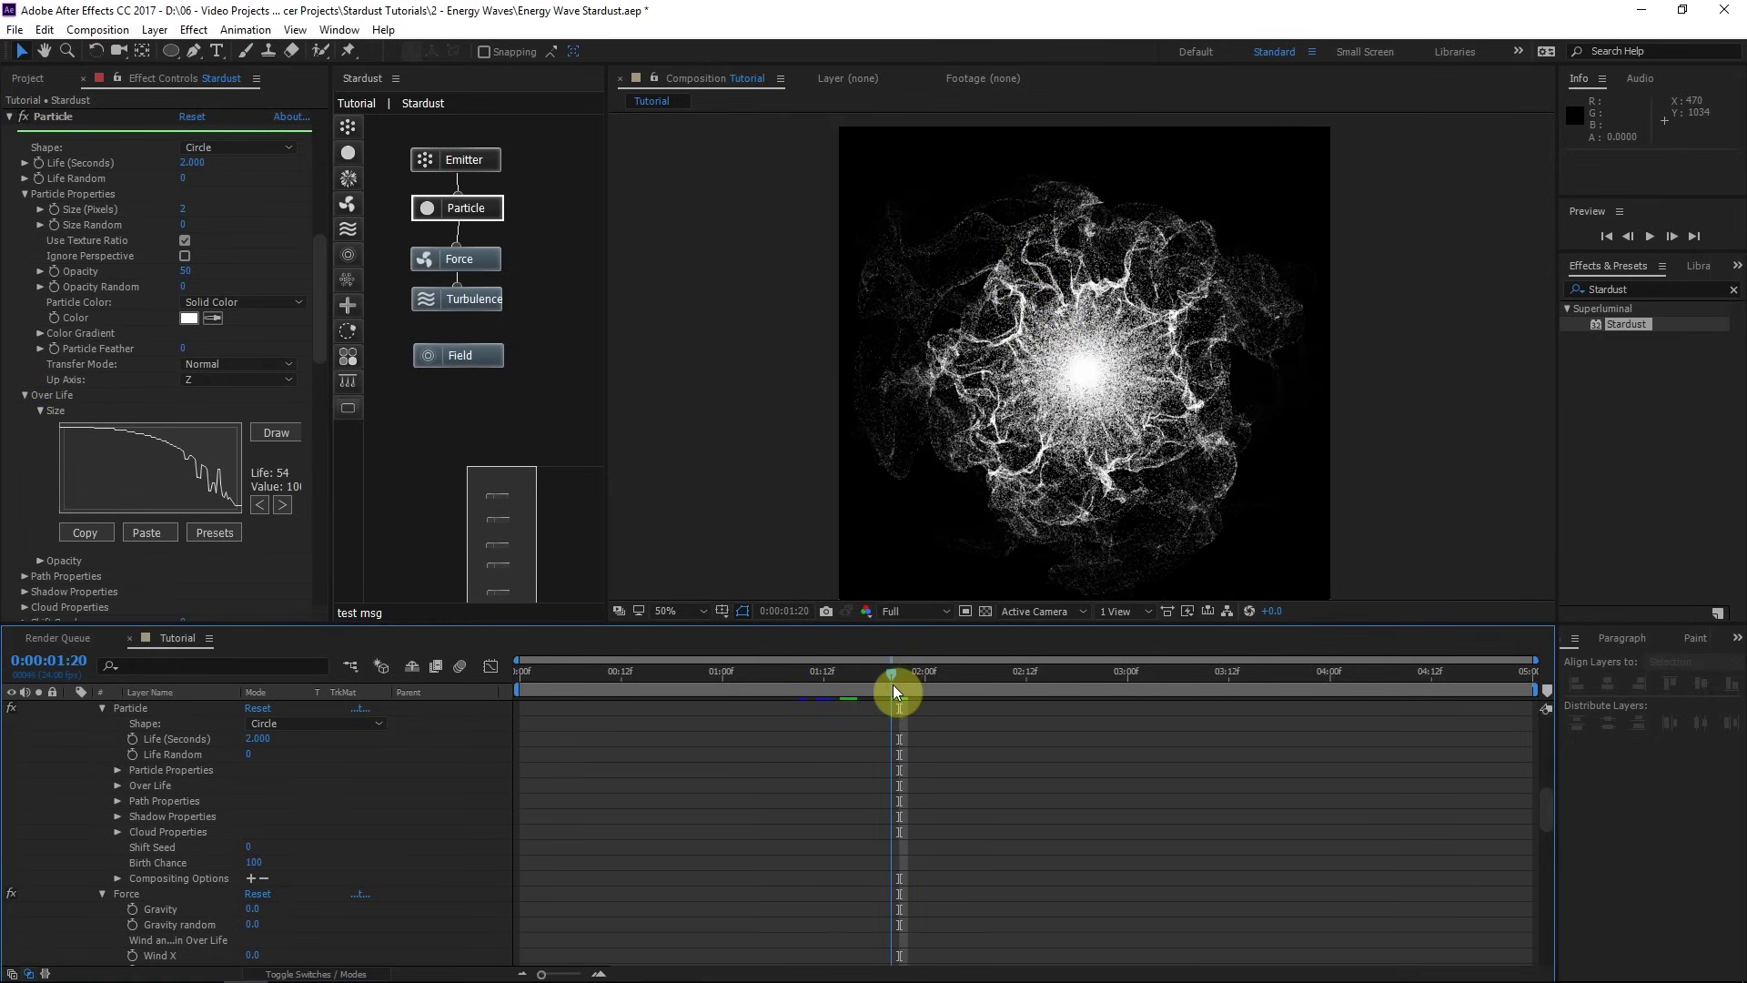
left_click(895, 682)
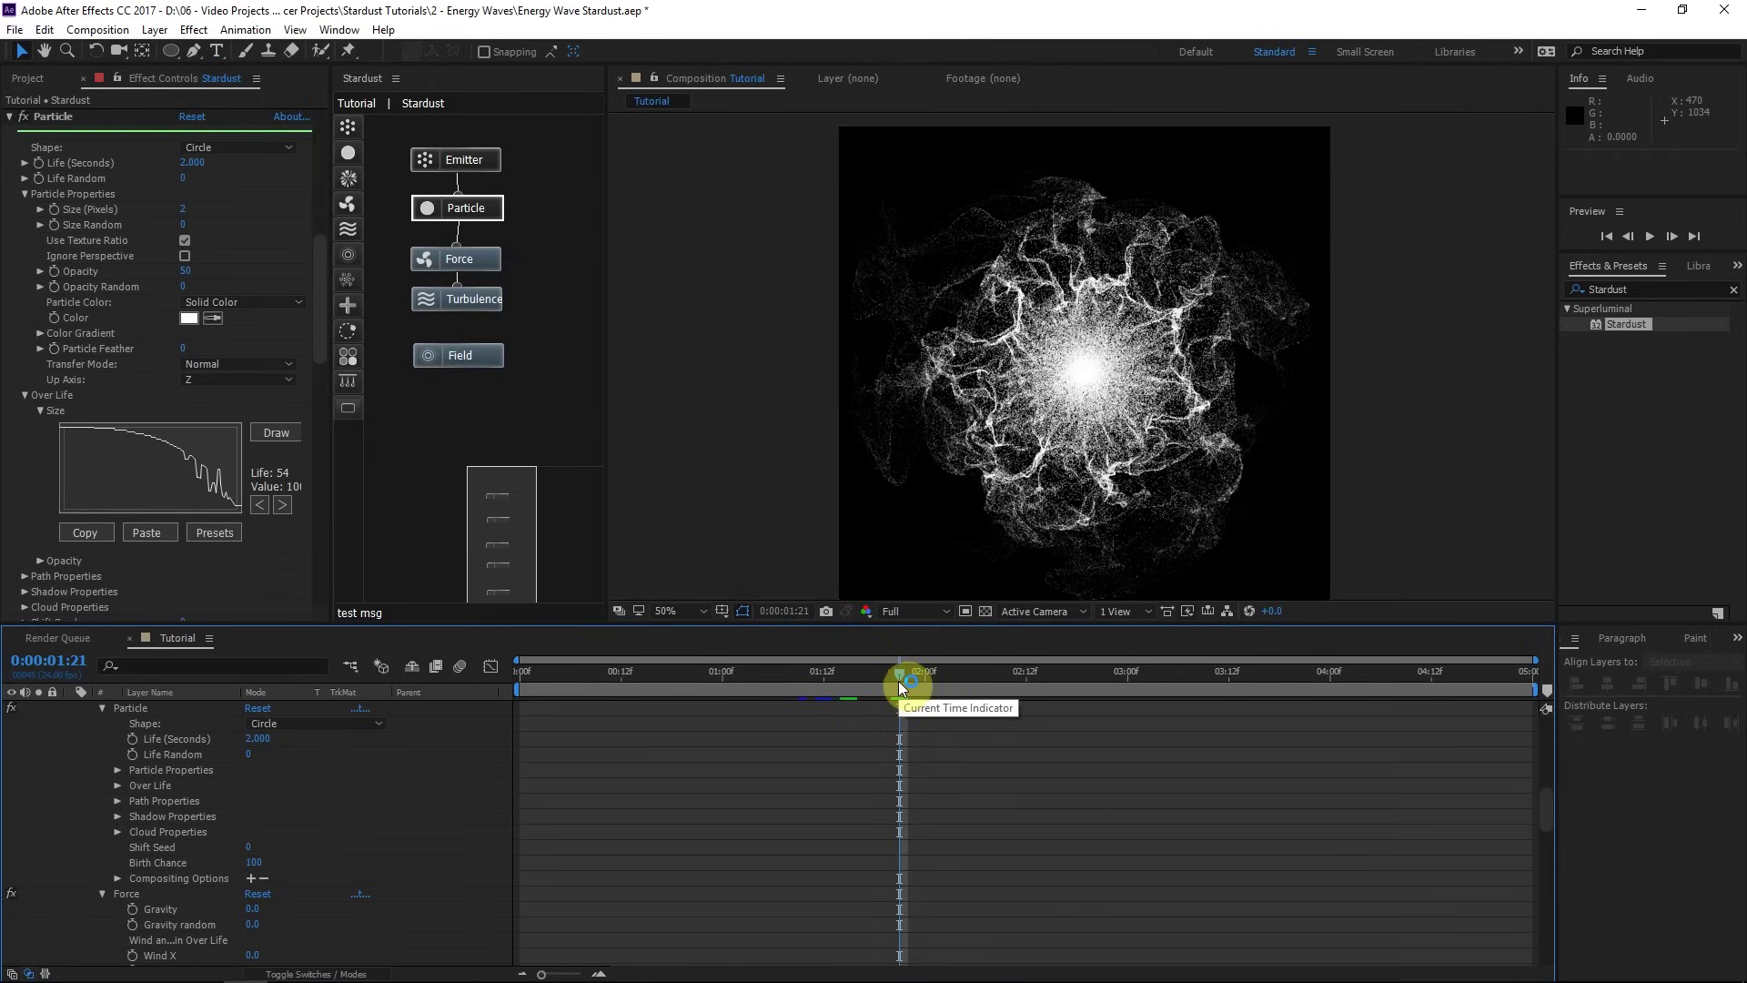
left_click_drag(893, 679, 833, 674)
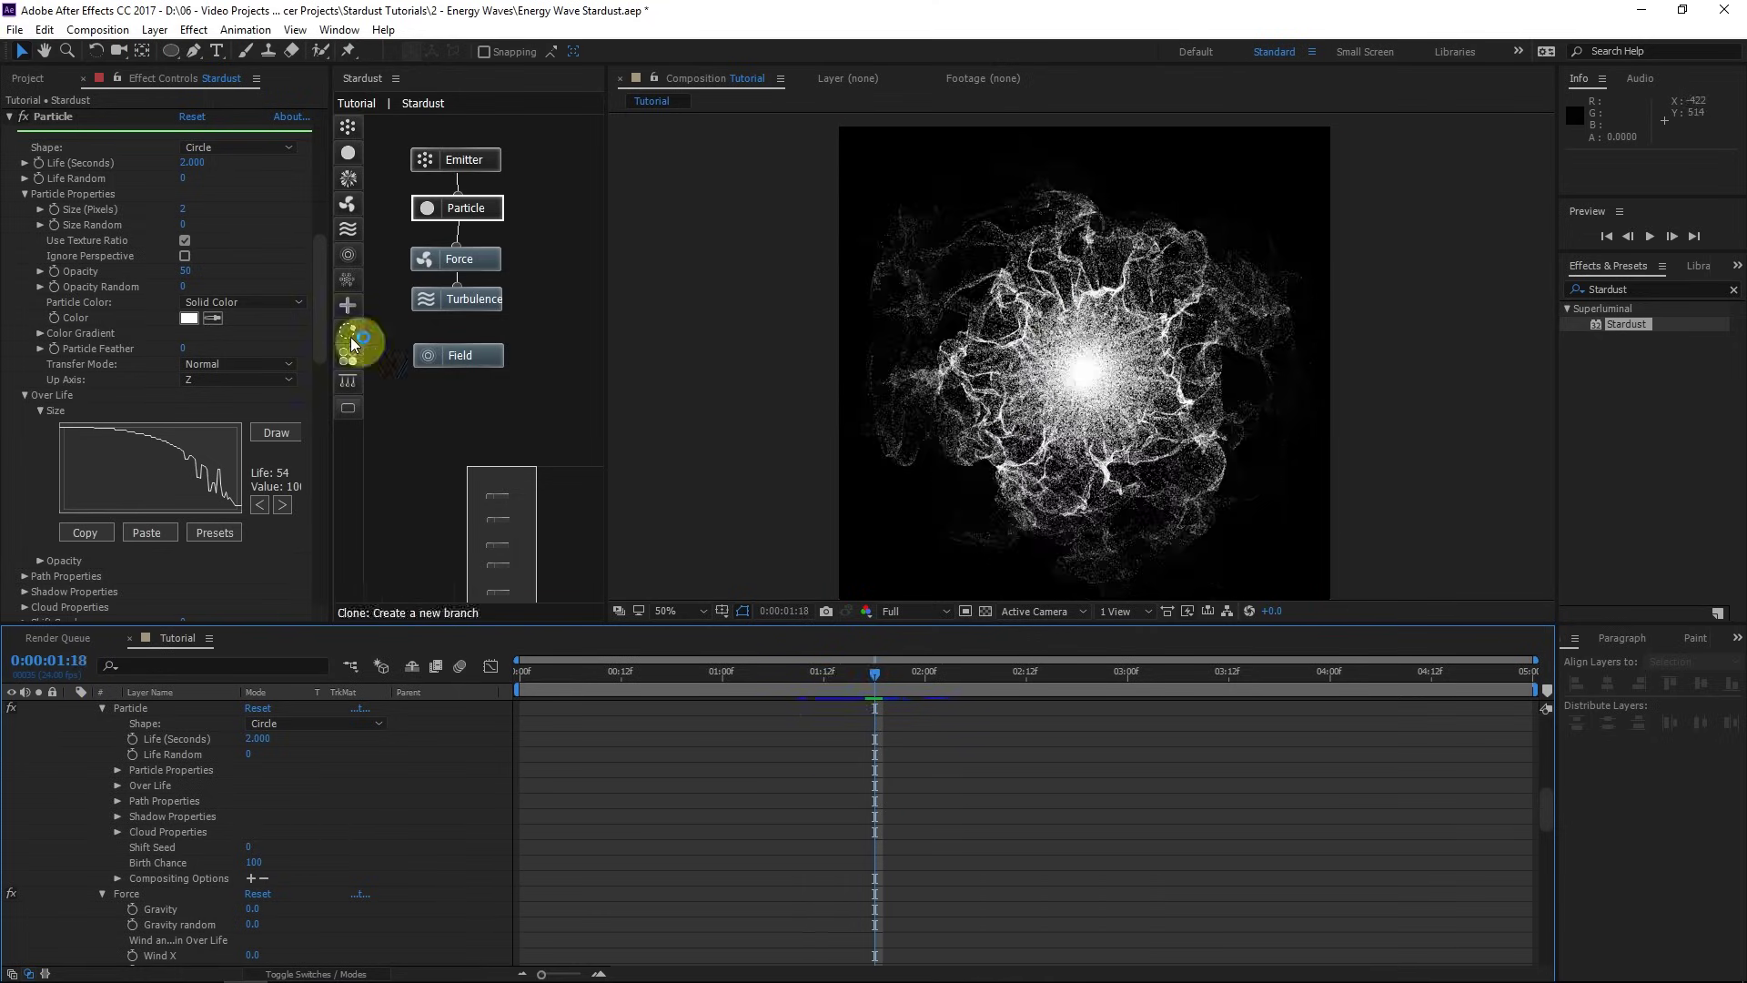
Step: Collapse the Stardust layer's properties in the timeline and select the layer
scroll(494, 817, "up", 10)
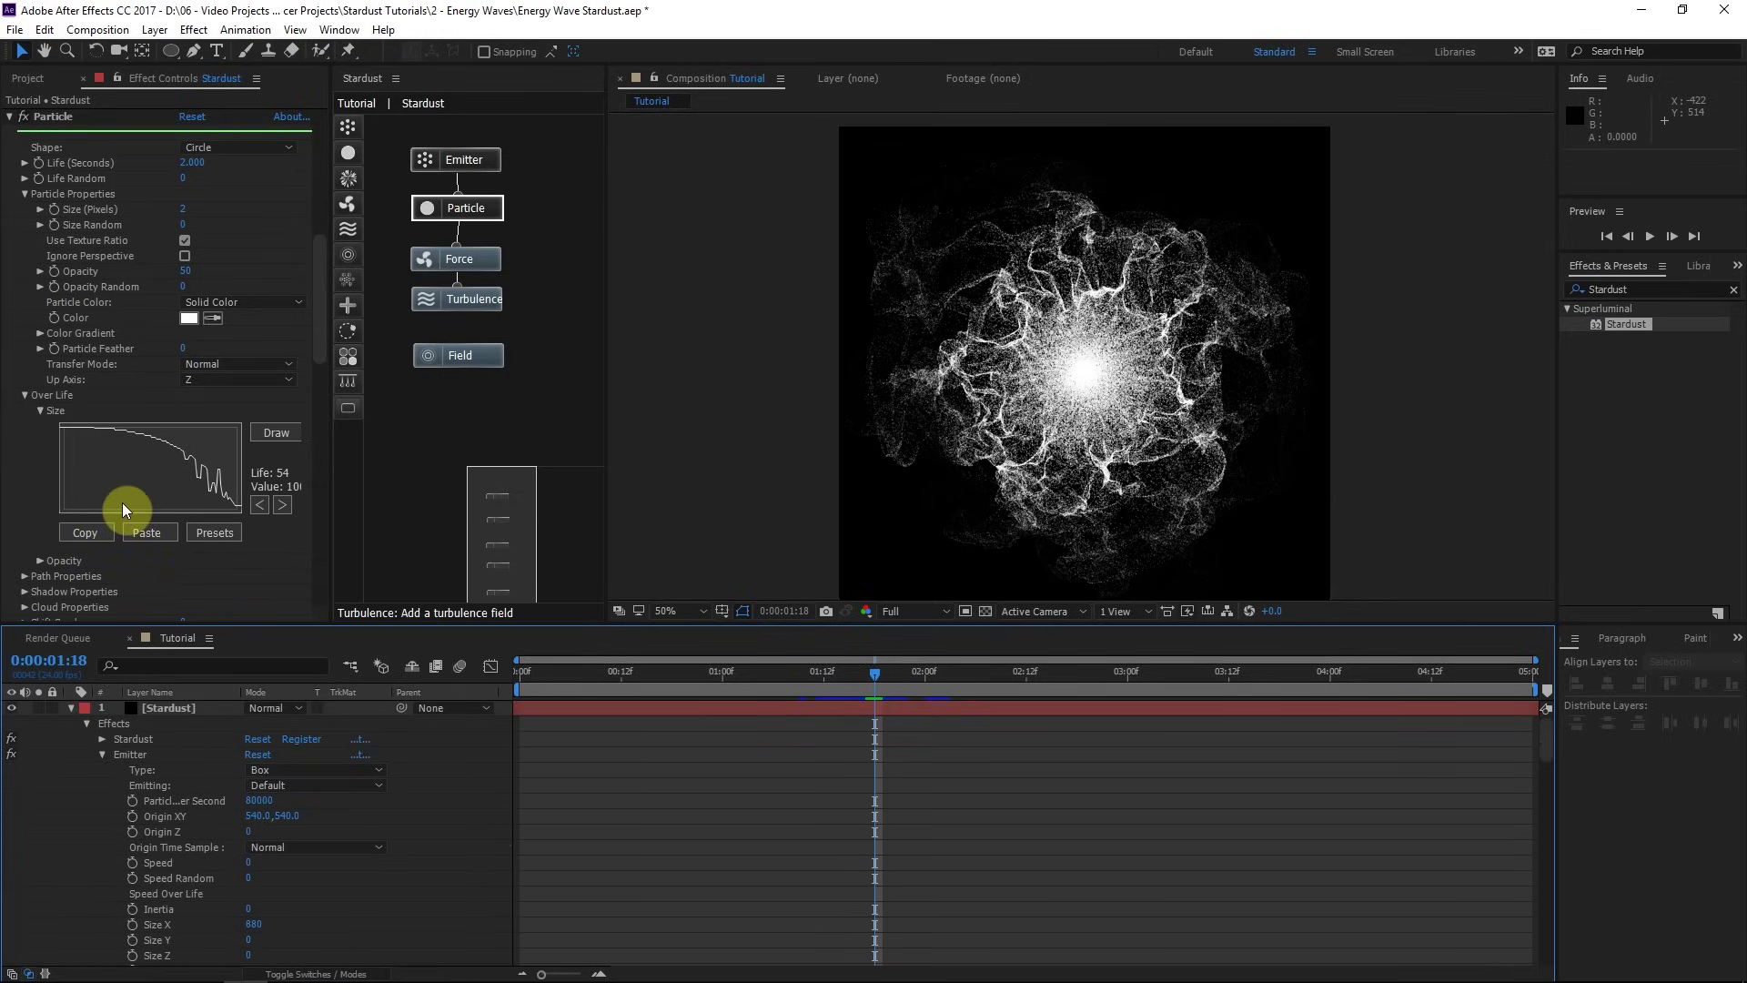
left_click(192, 713)
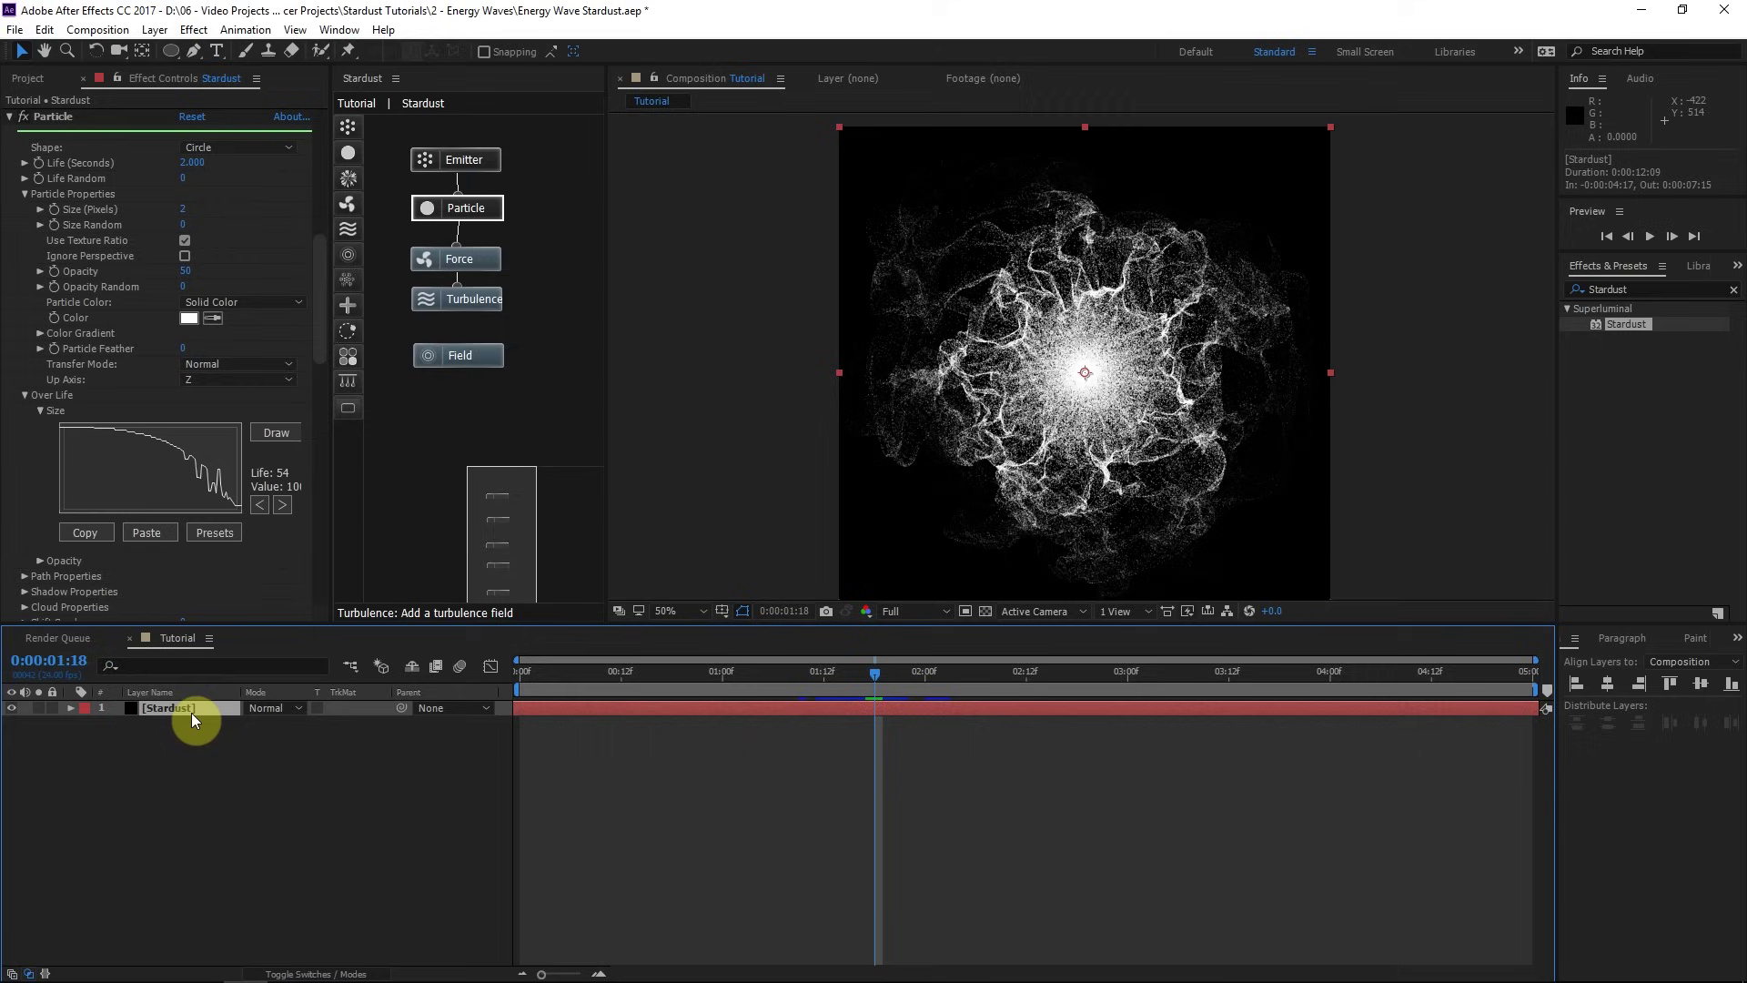
left_click(203, 748)
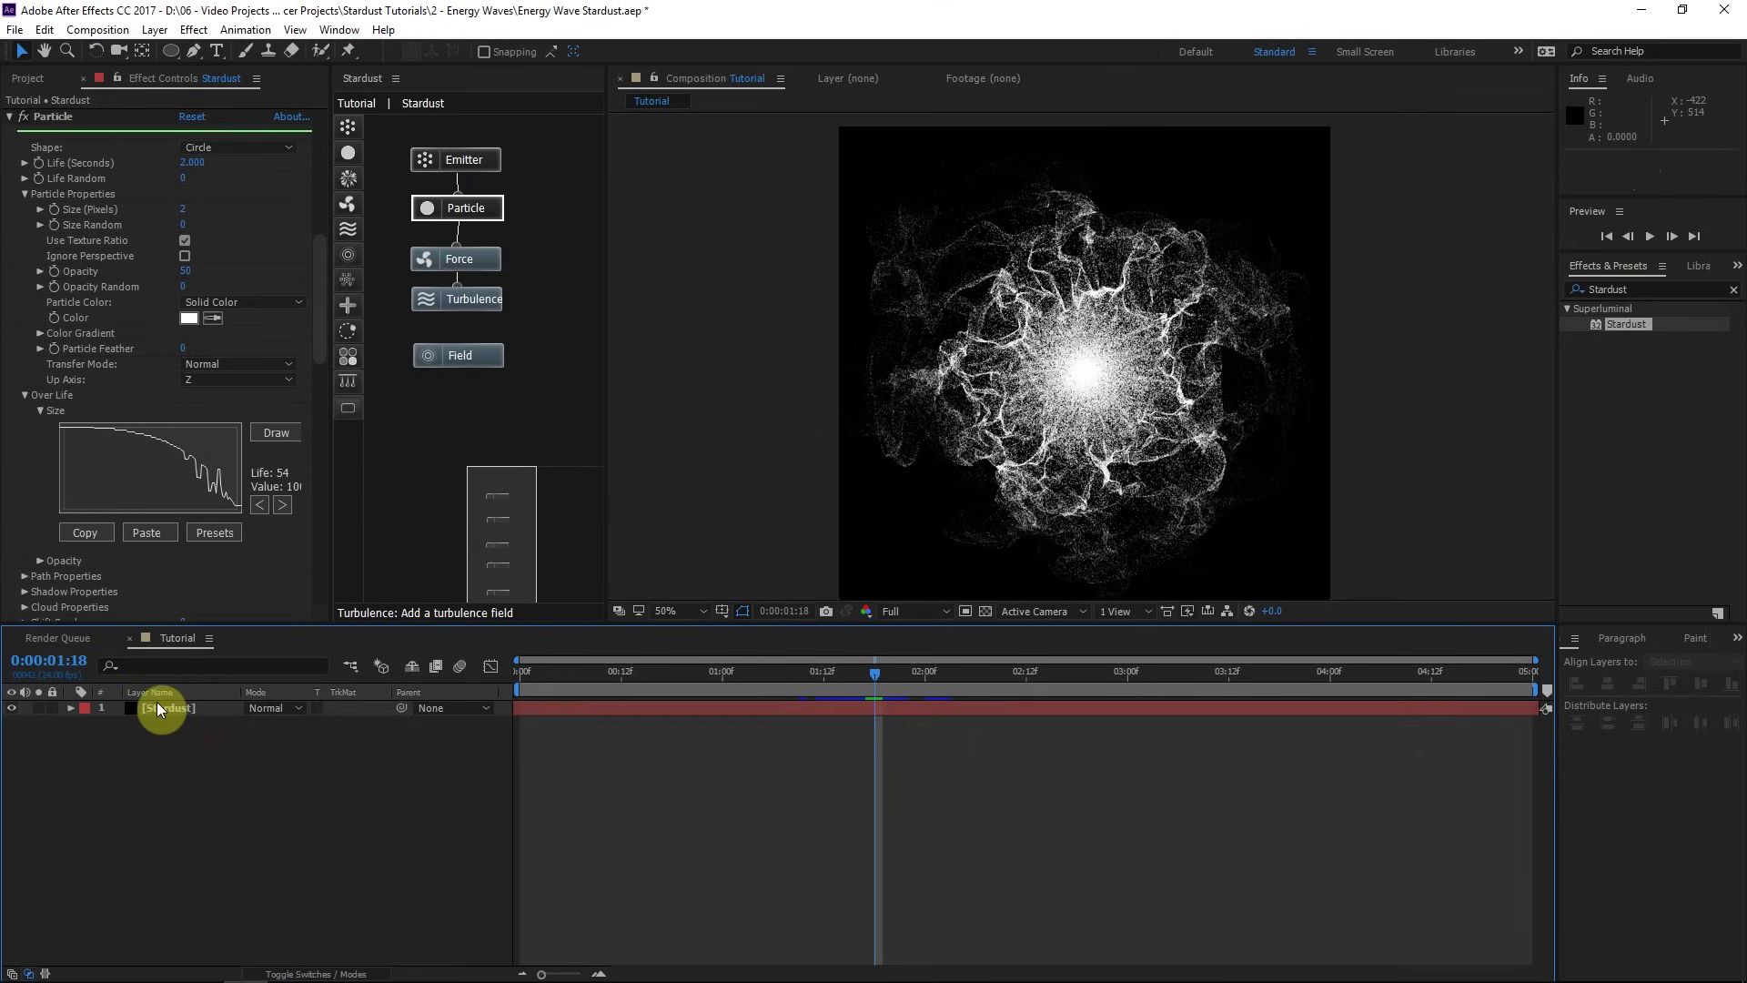
left_click(163, 691)
left_click(167, 708)
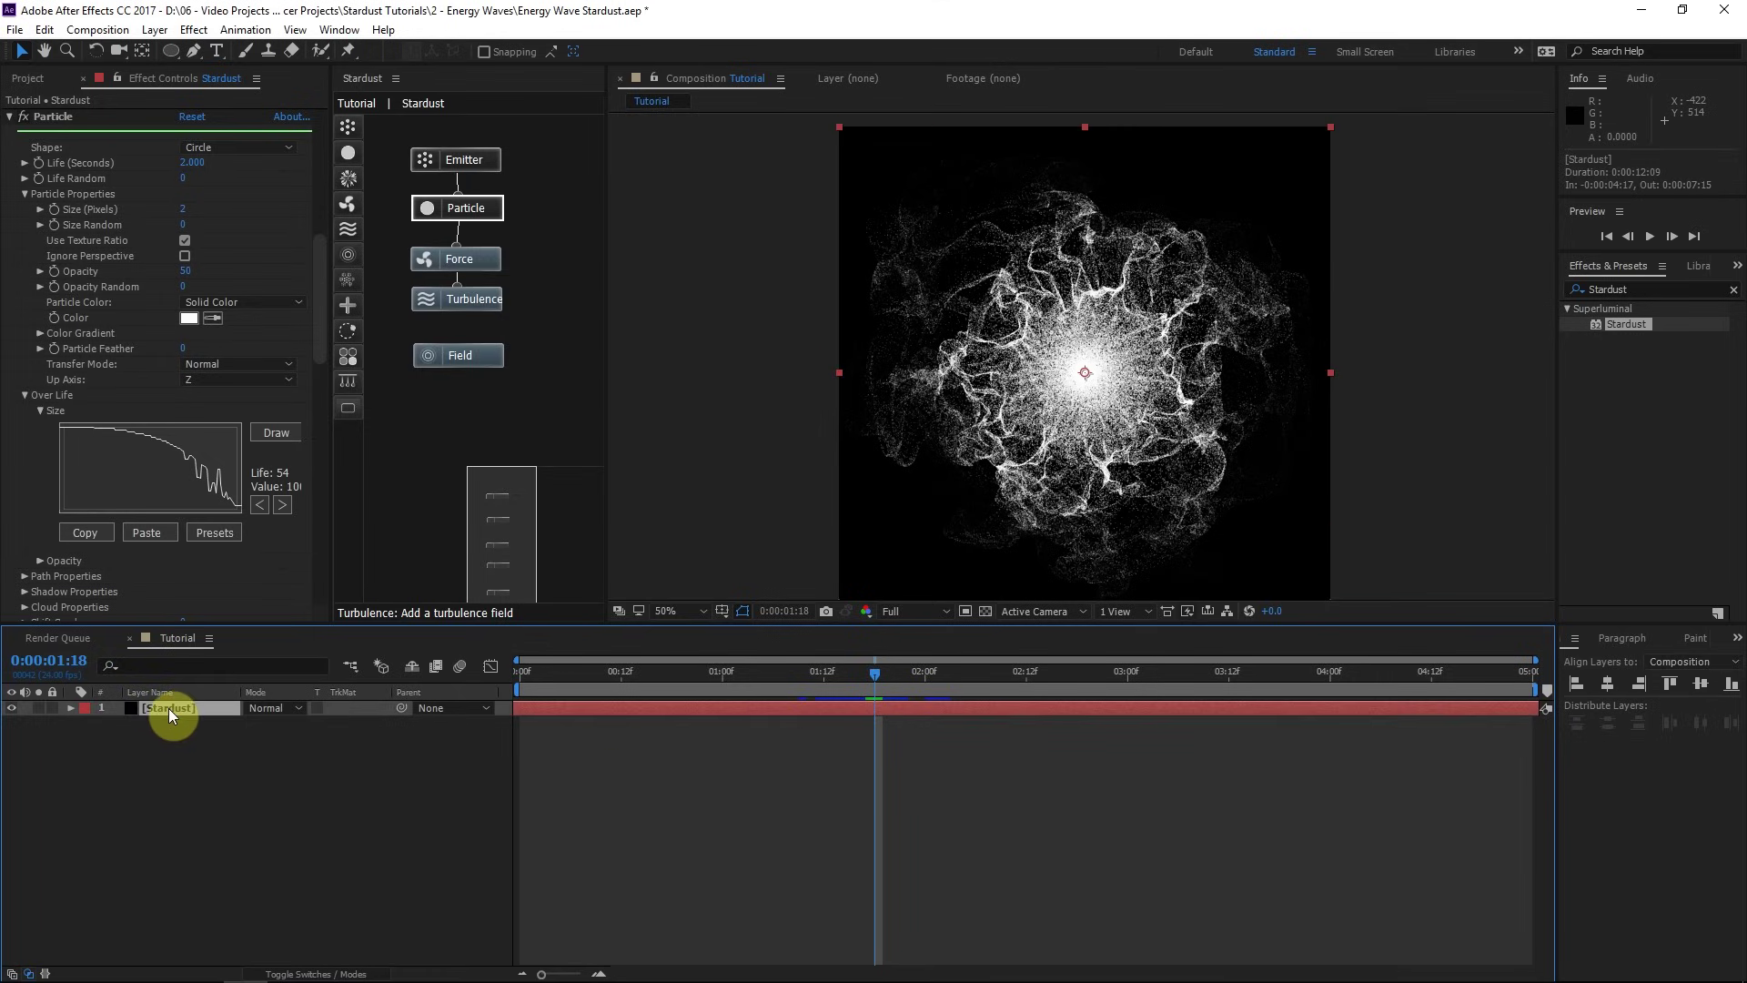
Step: Add an adjustment layer above the Stardust layer and apply Gaussian Blur to it
scroll(1072, 487, "up", 2)
scroll(1017, 491, "up", 2)
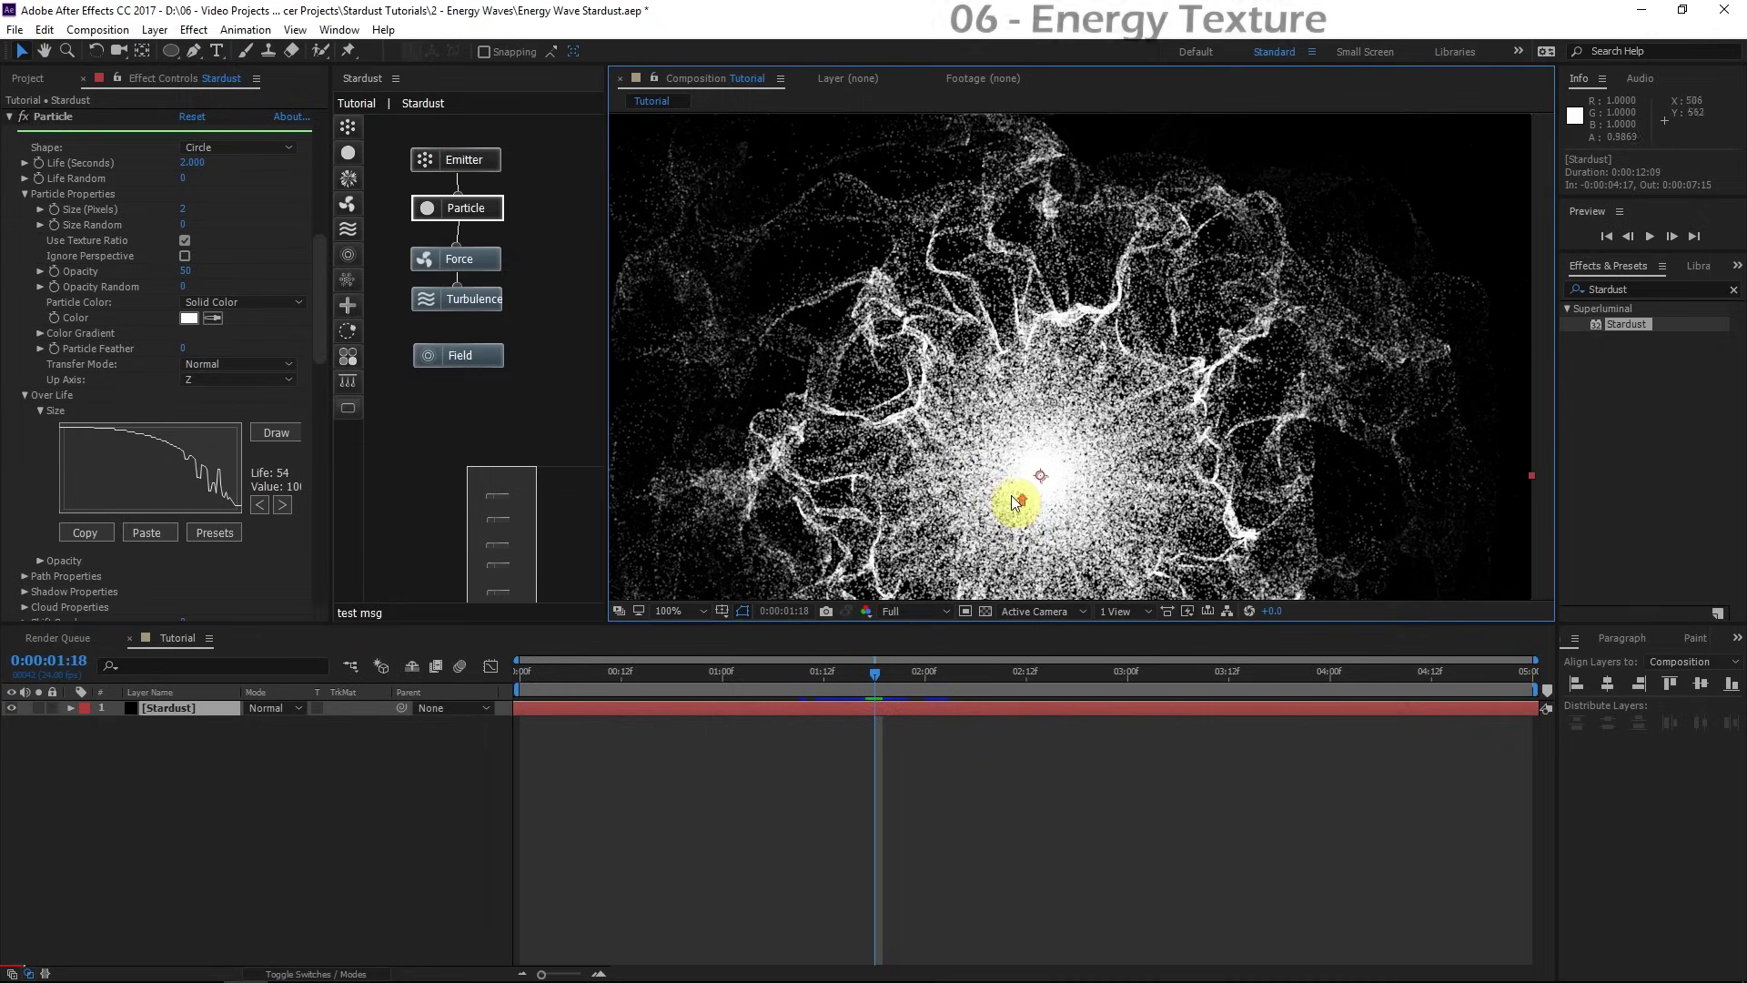
left_click_drag(1001, 525, 1000, 489)
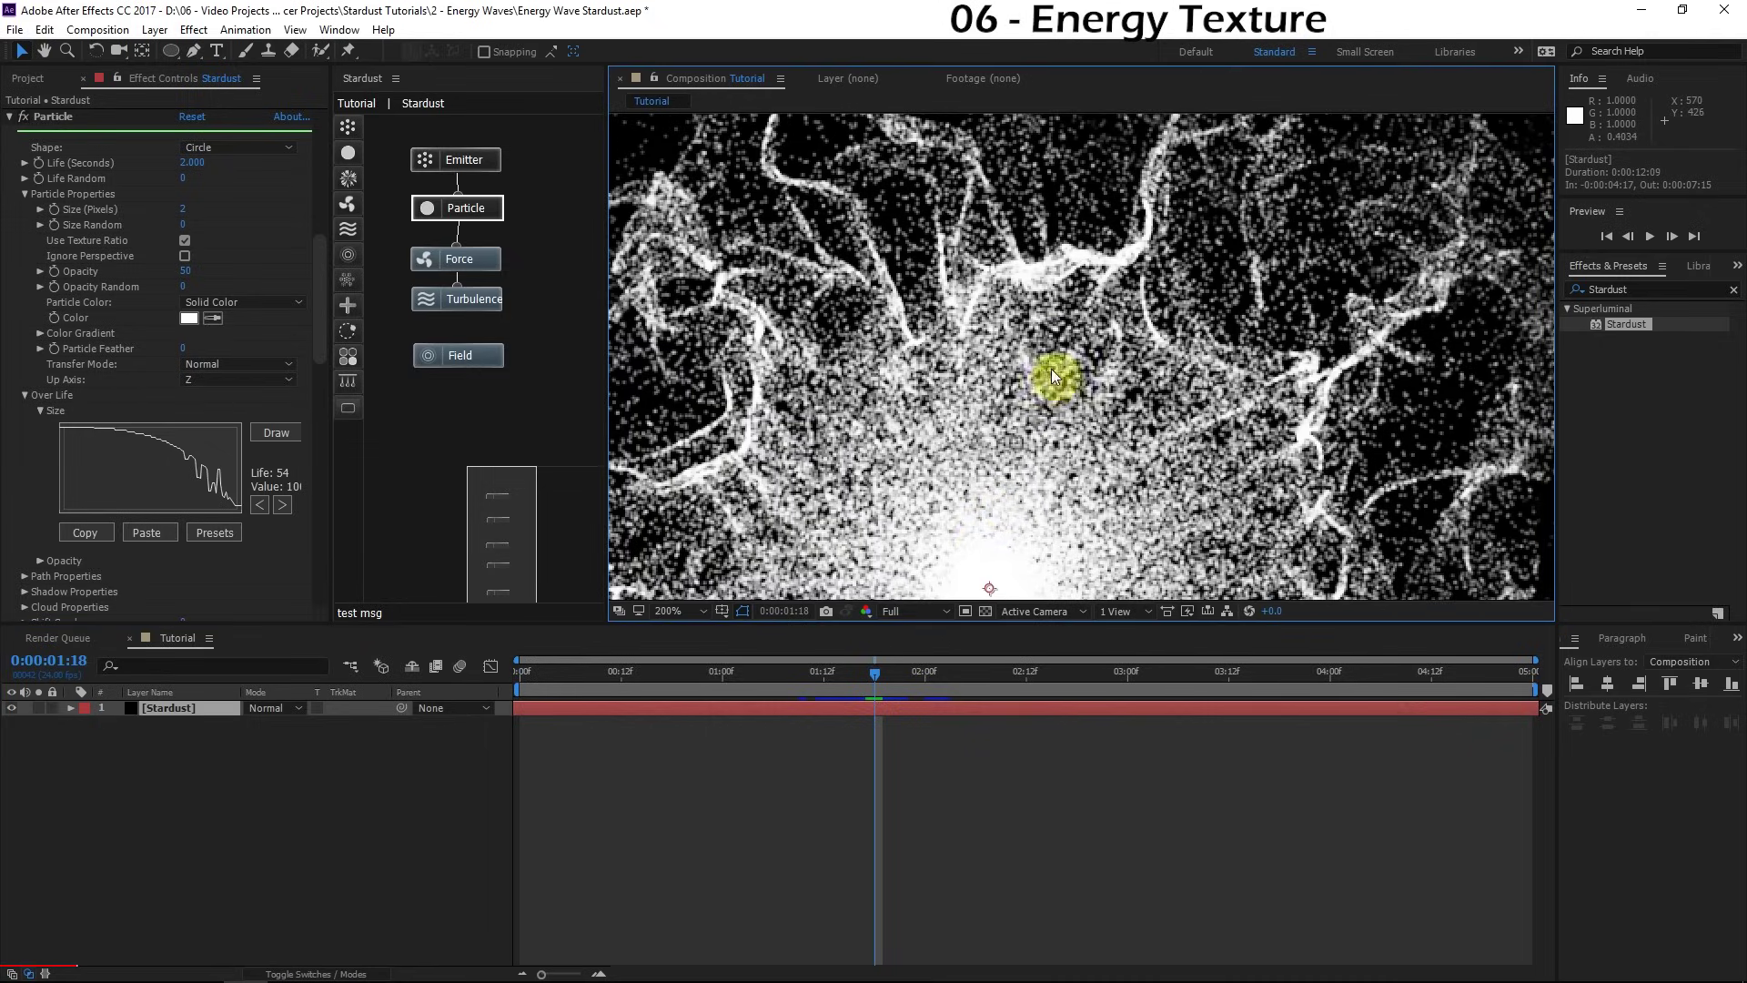
scroll(1056, 375, "down", 2)
scroll(1077, 379, "down", 2)
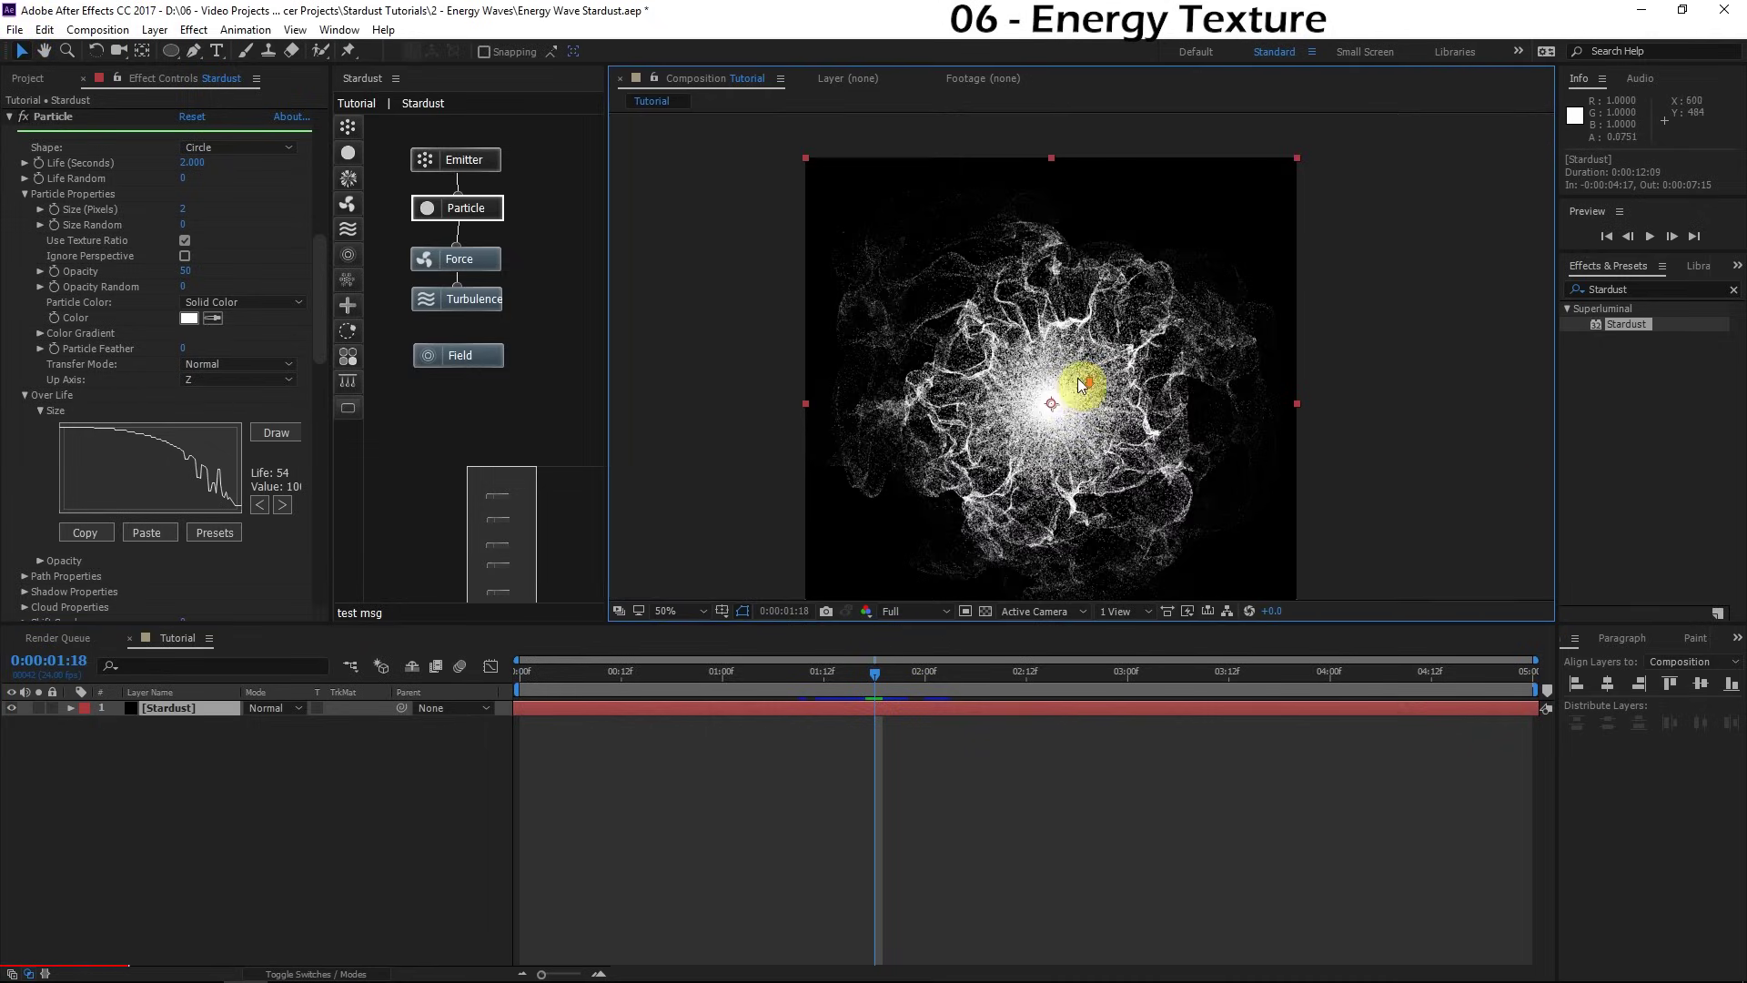
scroll(1072, 385, "up", 2)
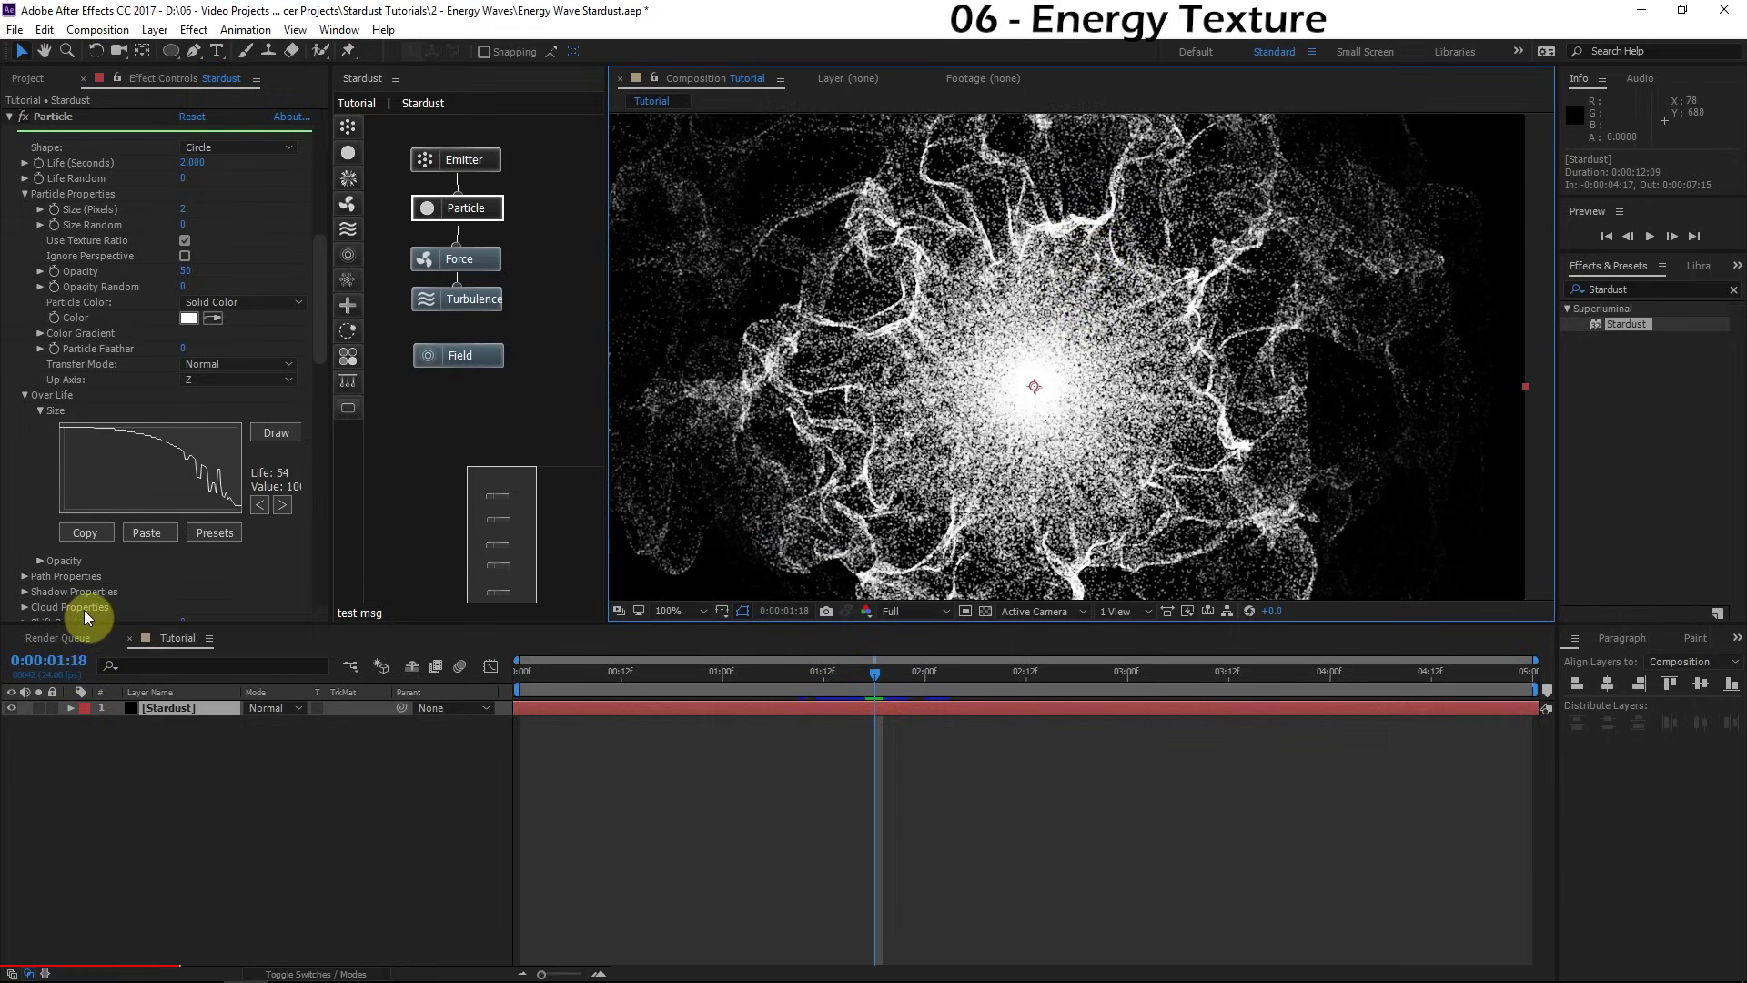
key("ctrl+alt+y")
type("gaus")
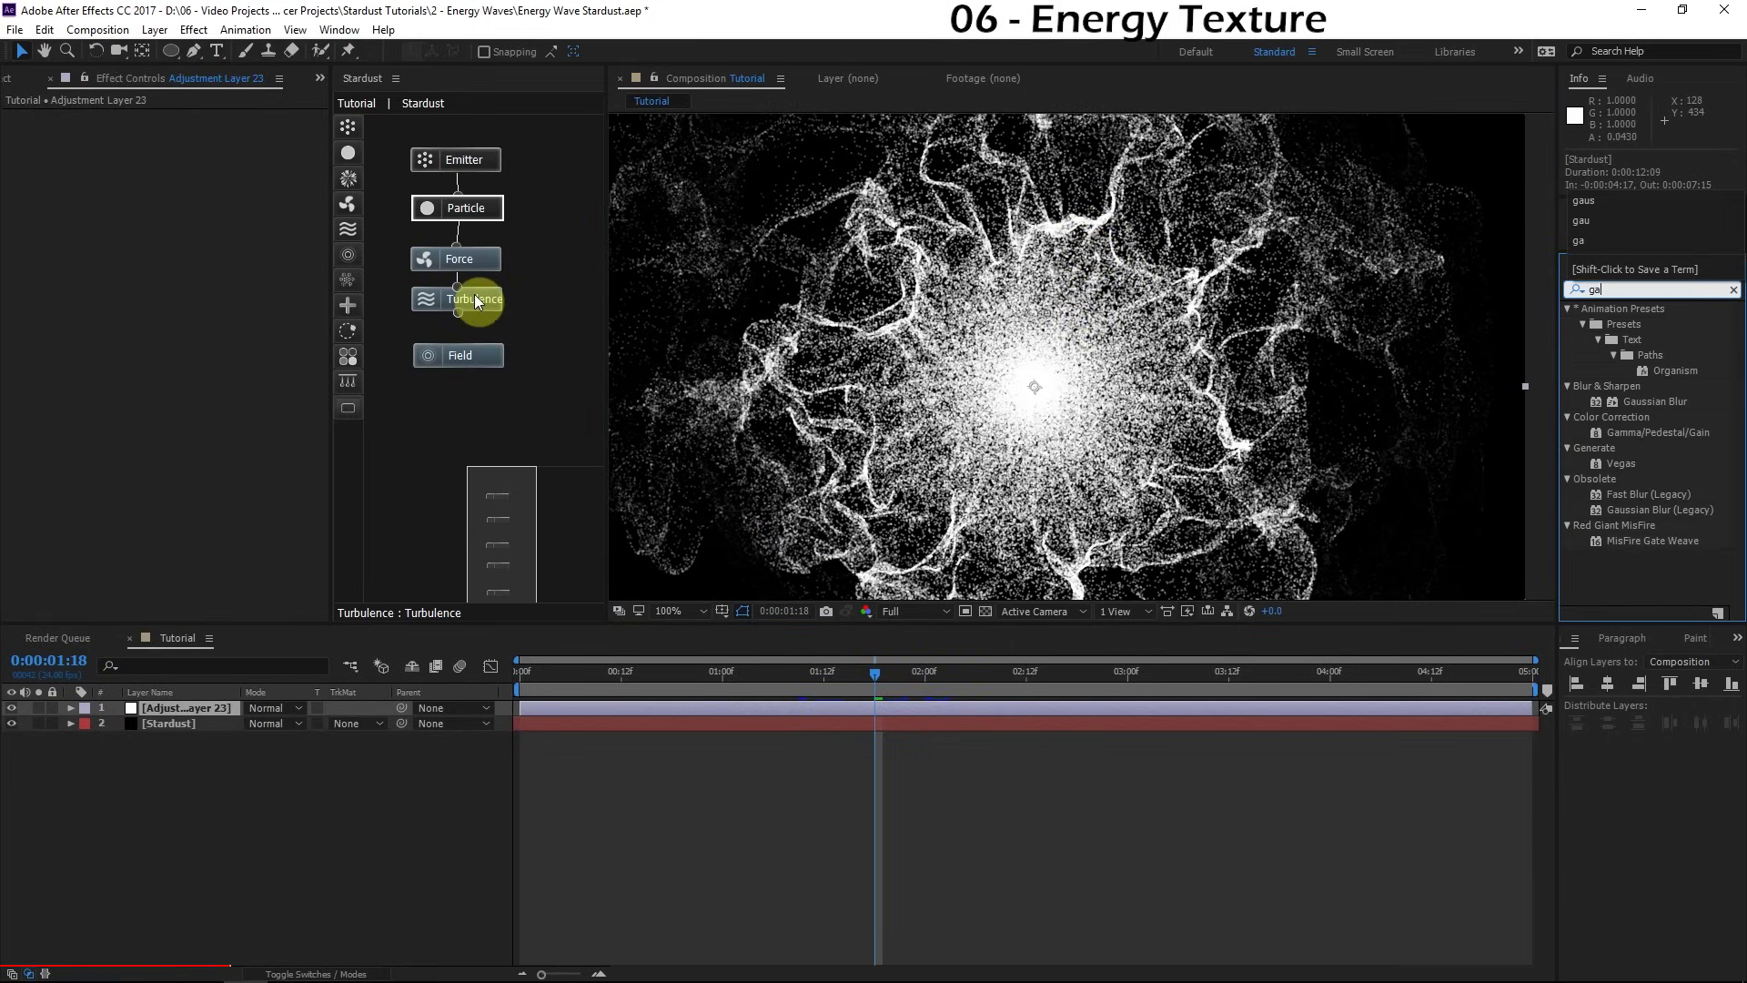
key("Return")
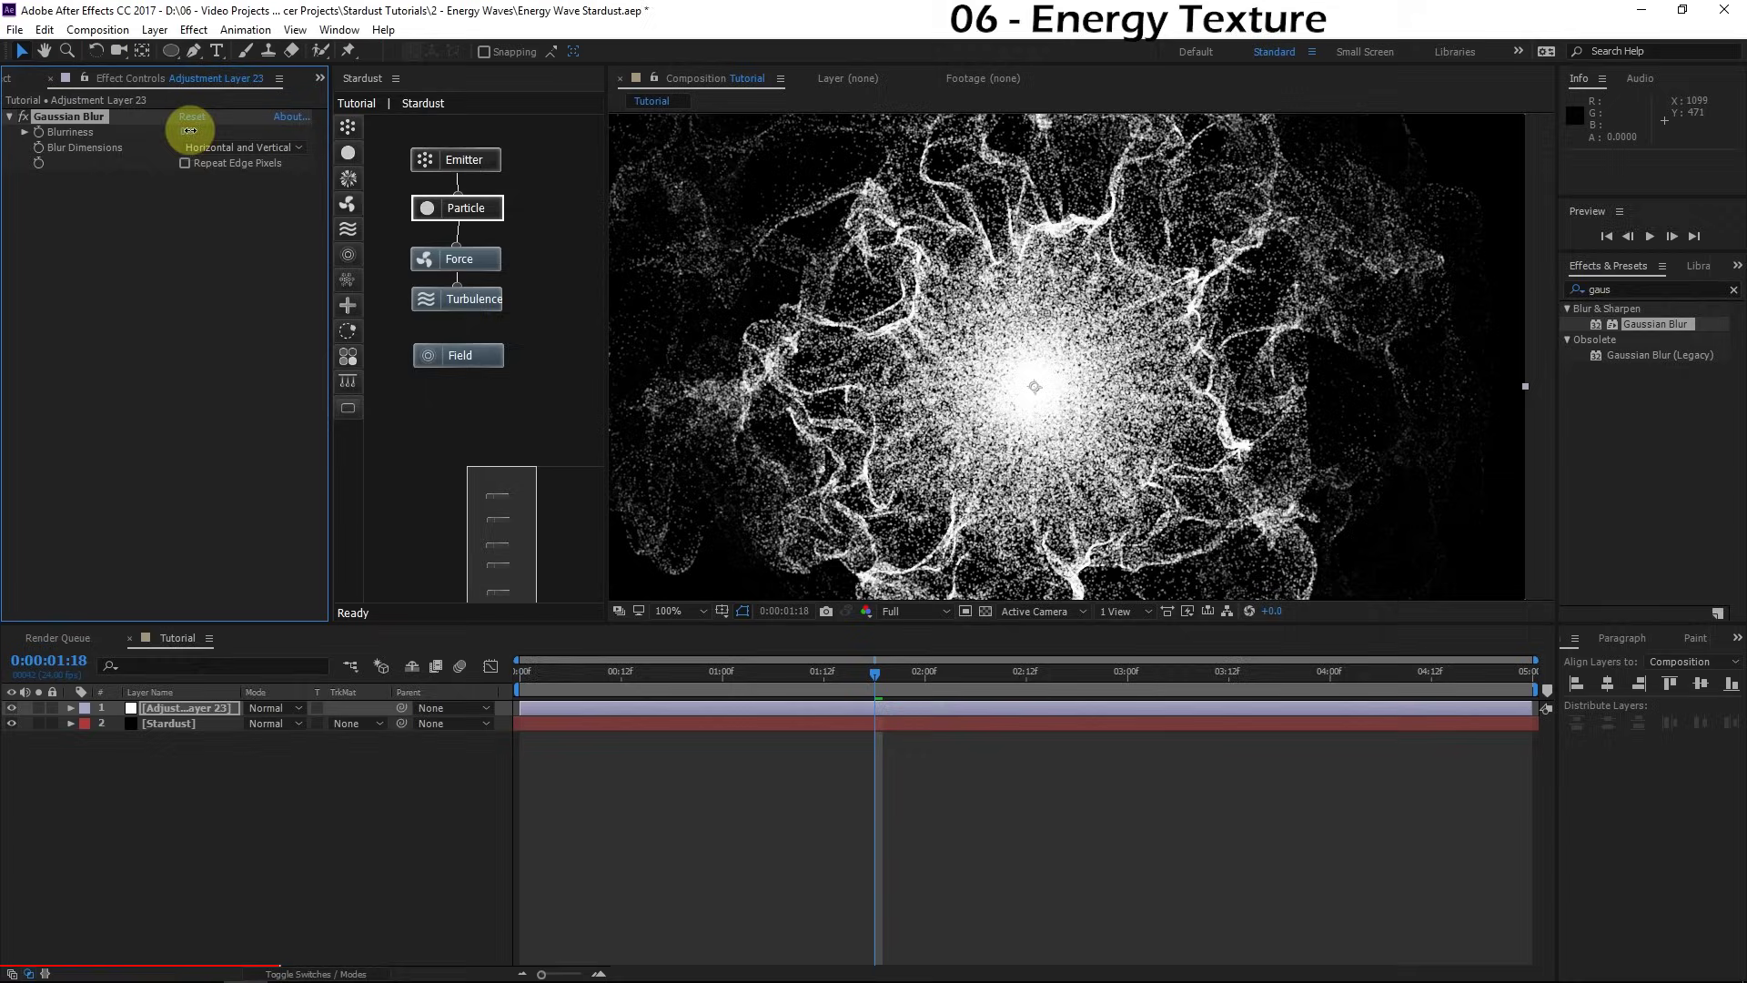
Step: Set the Gaussian Blur's Blurriness to 4 on the adjustment layer
left_click_drag(190, 131, 206, 133)
left_click(187, 132)
type("4")
left_click(273, 313)
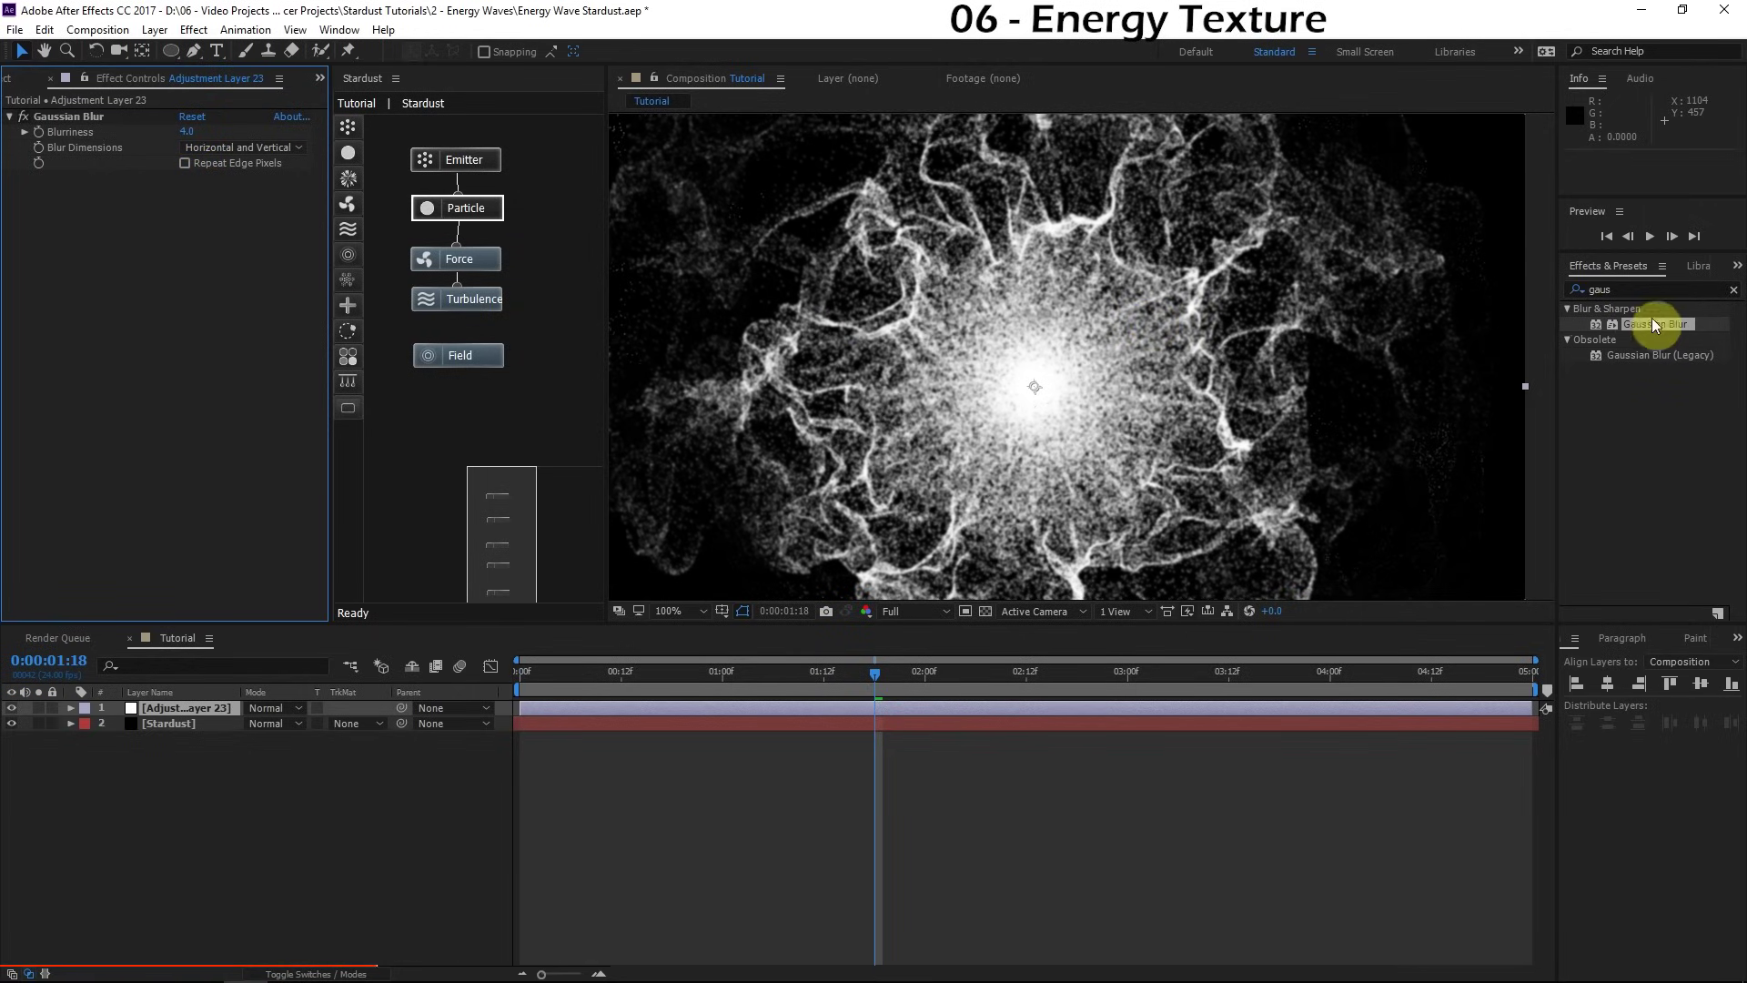
Step: Apply the Median effect after Gaussian Blur on the adjustment layer and set its Radius to 3
left_click_drag(1655, 325, 414, 232)
type("median")
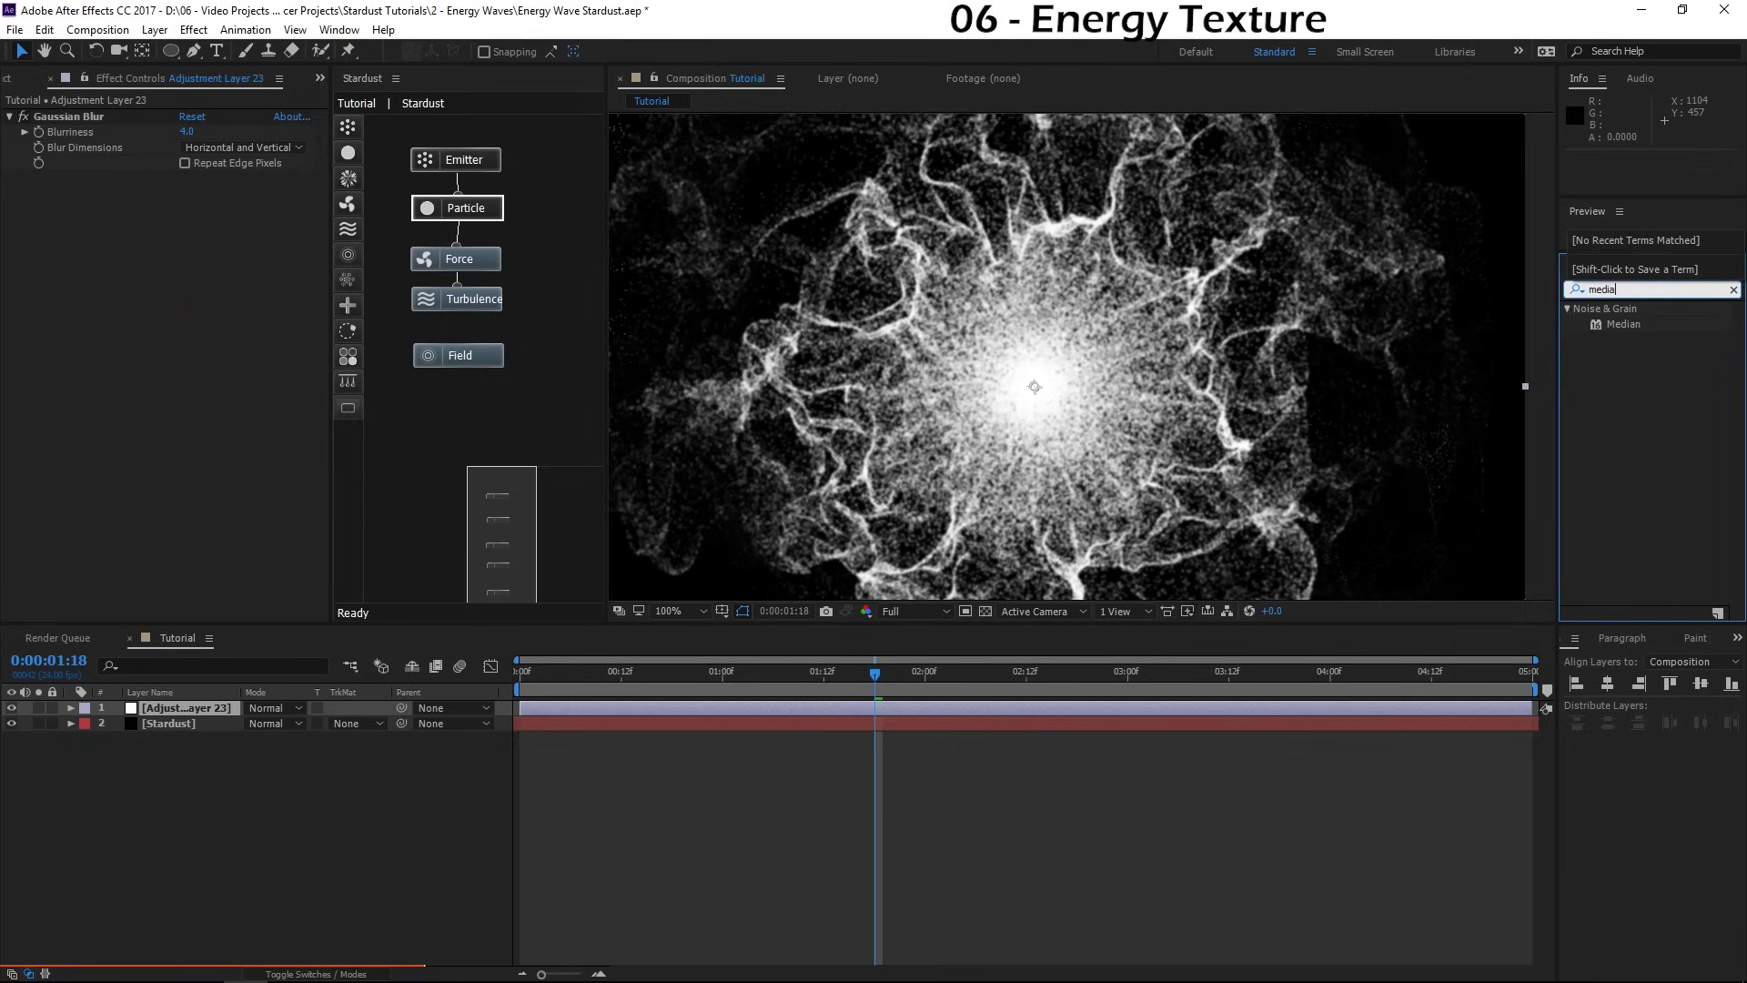
left_click_drag(1625, 324, 180, 237)
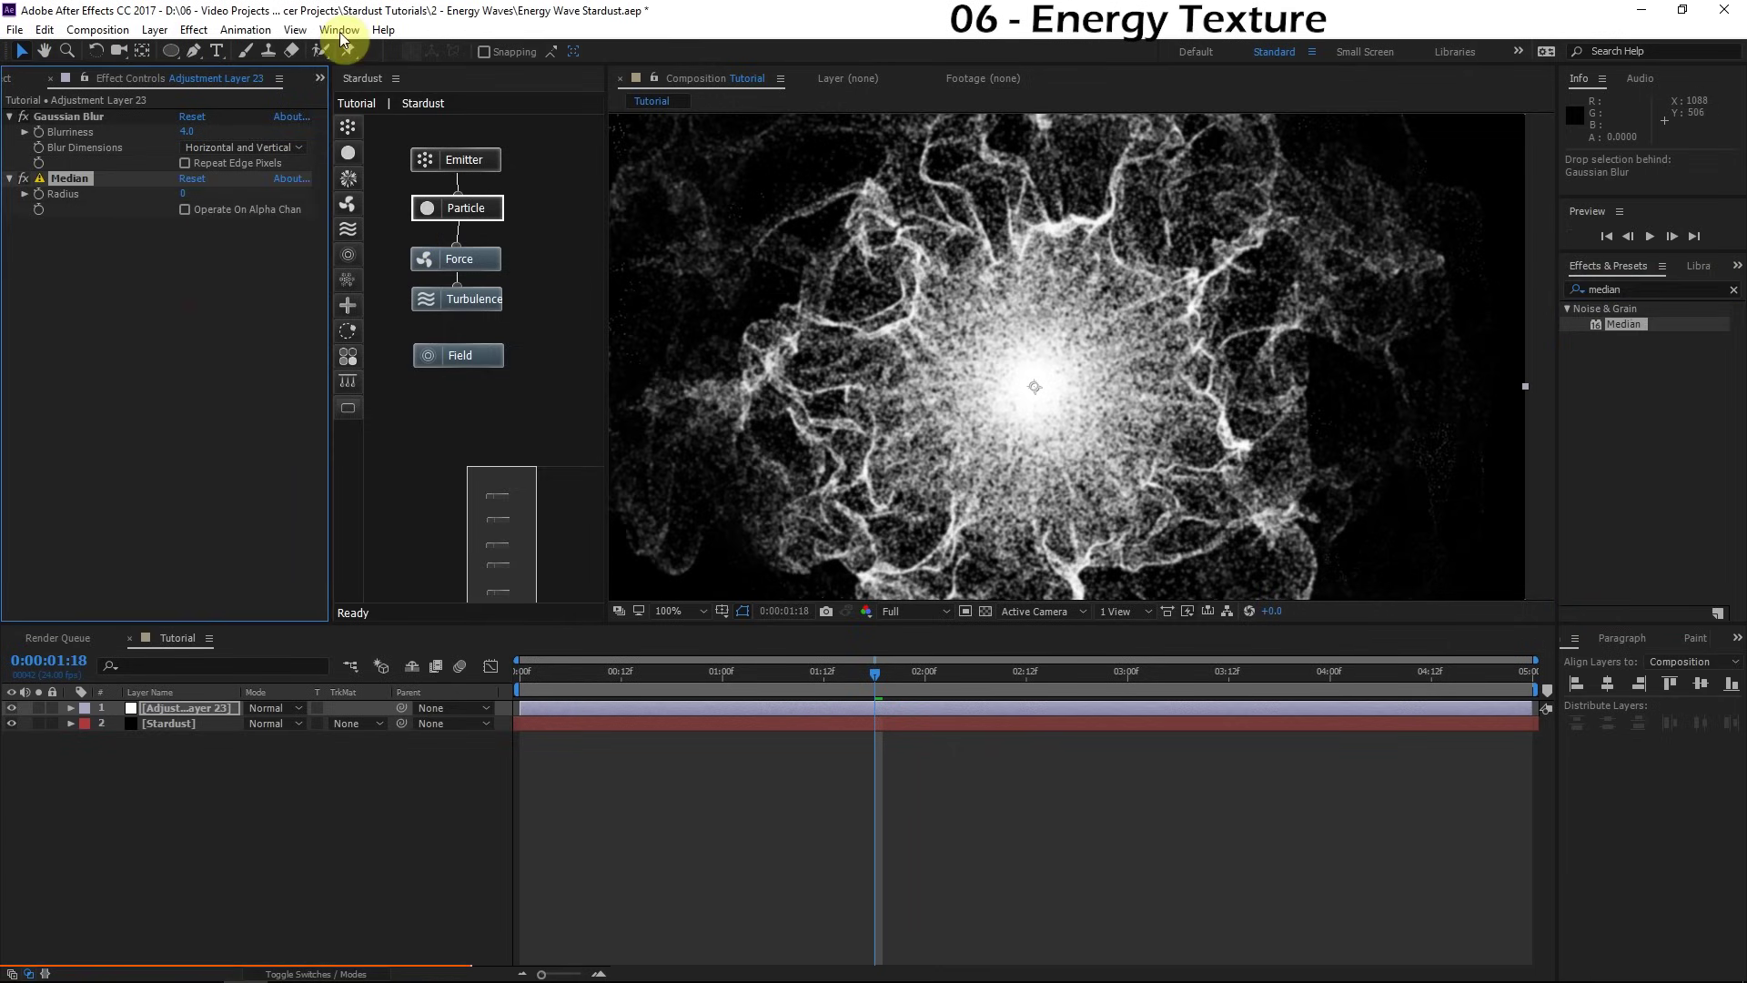
left_click(179, 195)
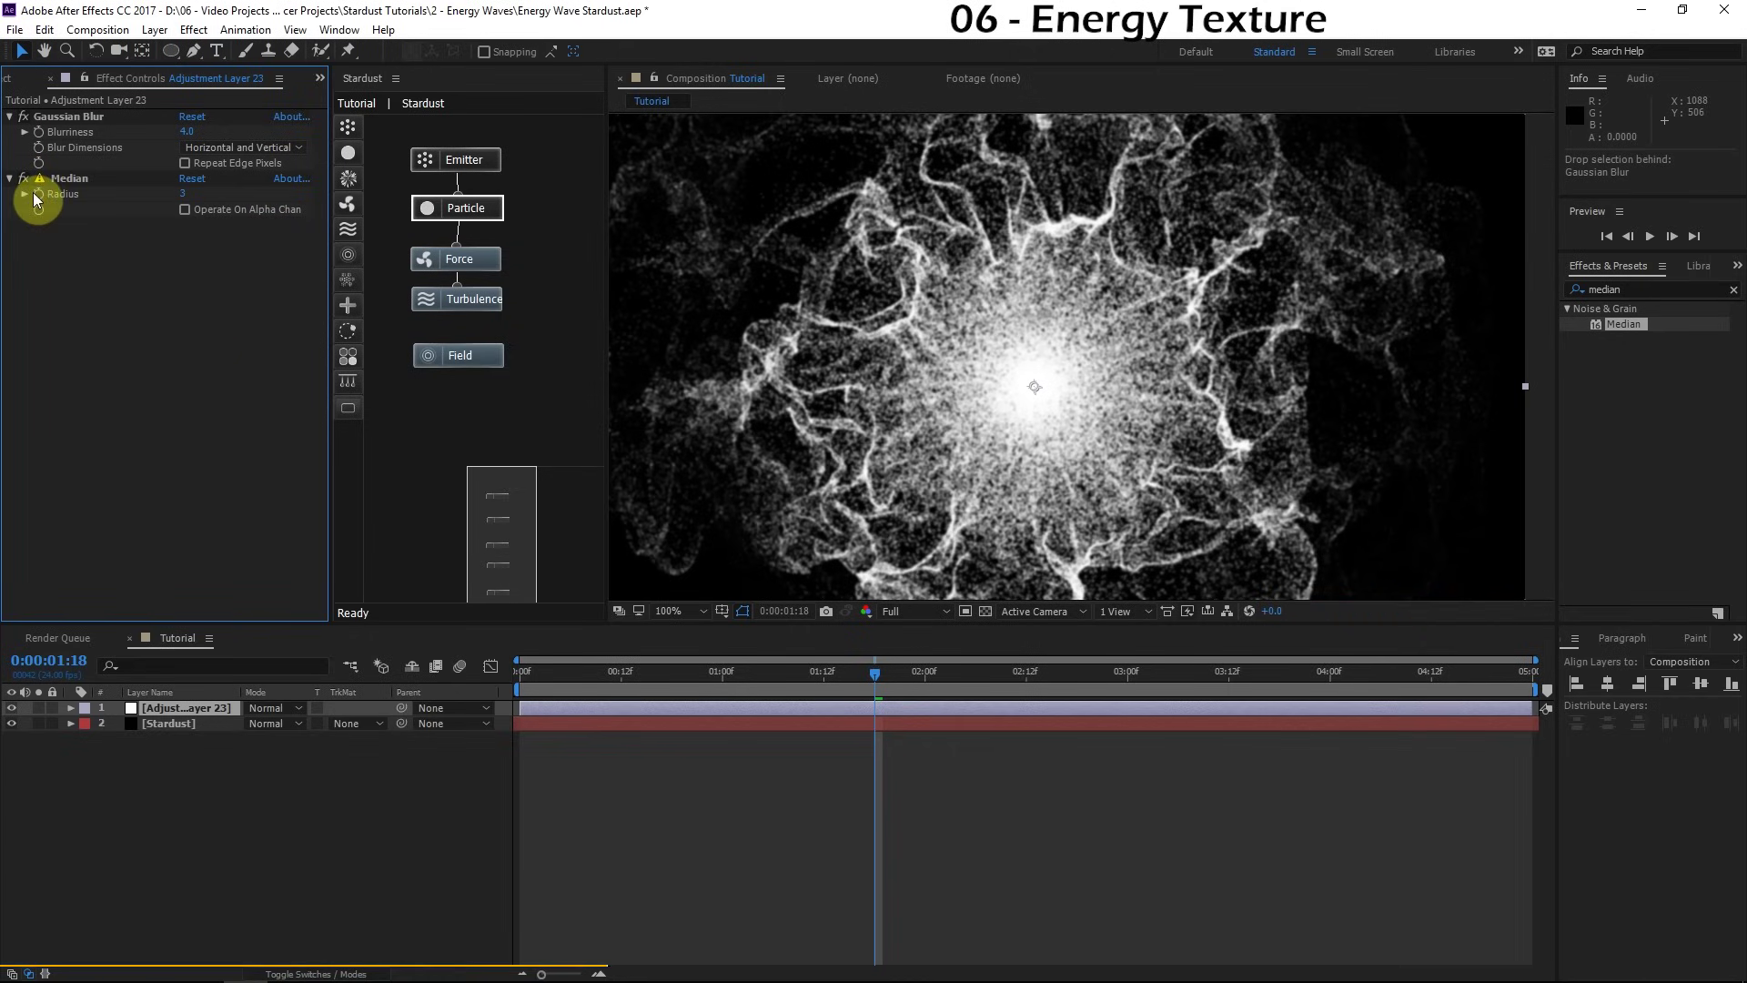
Step: Toggle the transparency grid on and off to check the composition's transparent background
left_click(985, 611)
left_click(984, 611)
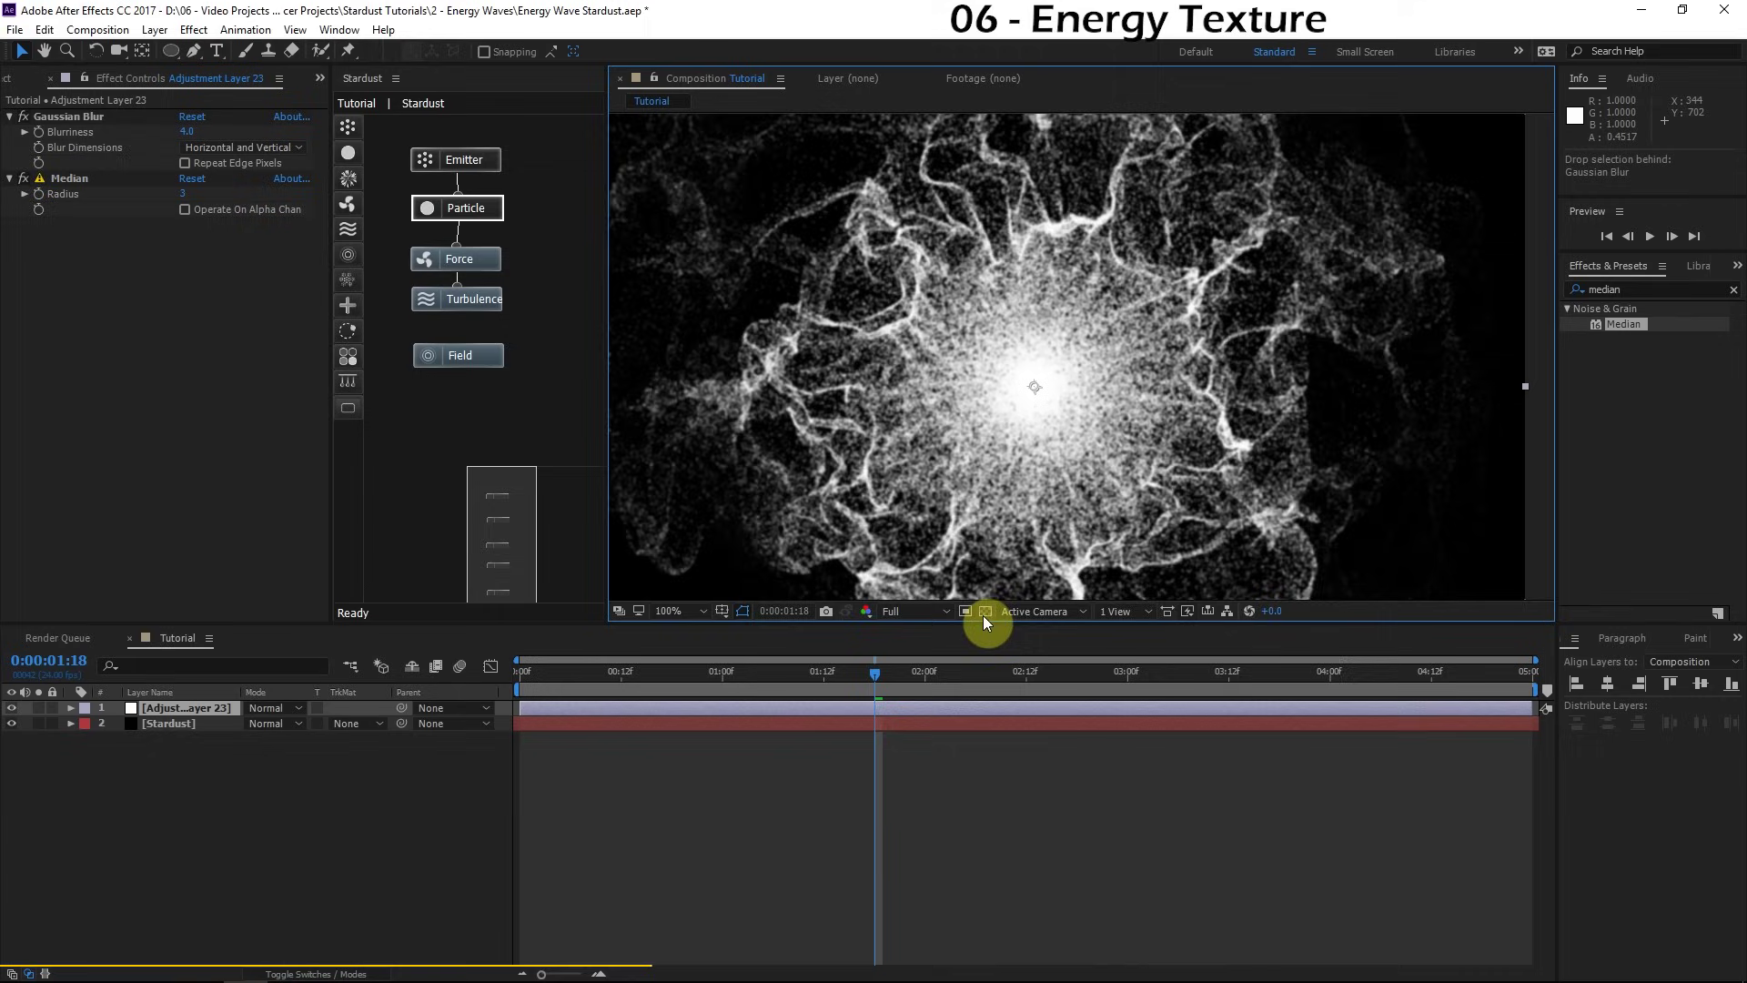
left_click(984, 611)
left_click(985, 612)
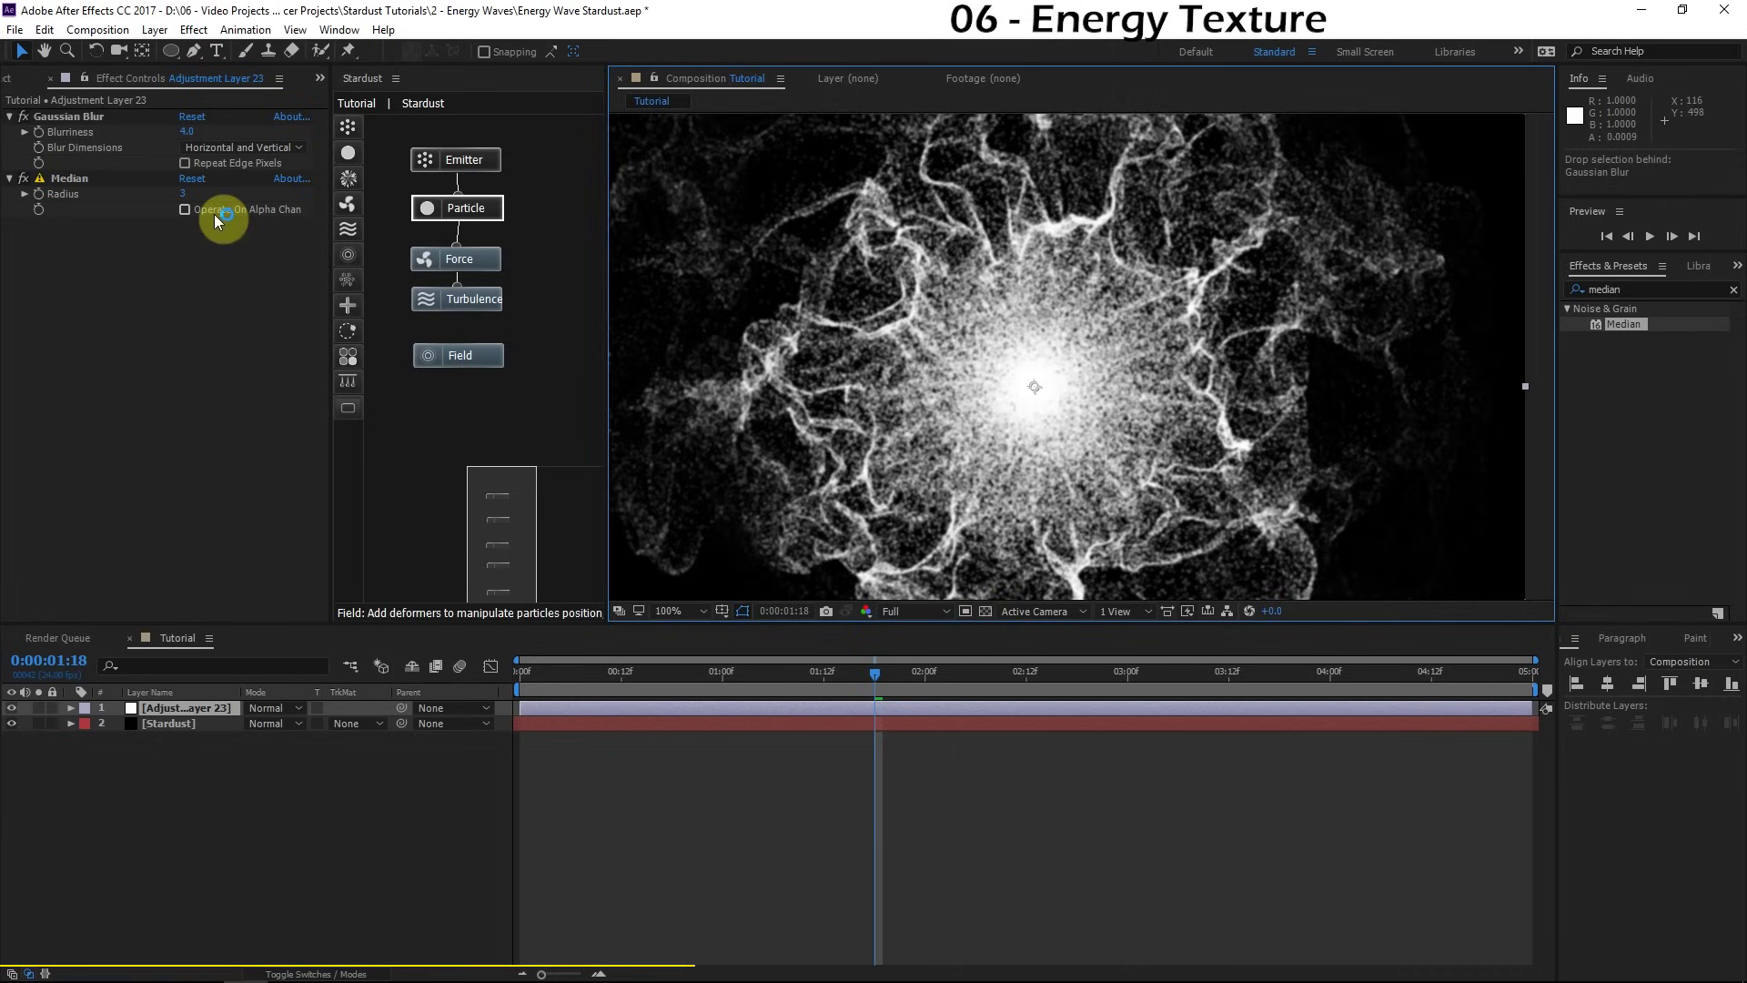
Step: Insert a Solid Composite effect between Gaussian Blur and Median on the adjustment layer, with its Color set to black (000000)
key("ctrl+5")
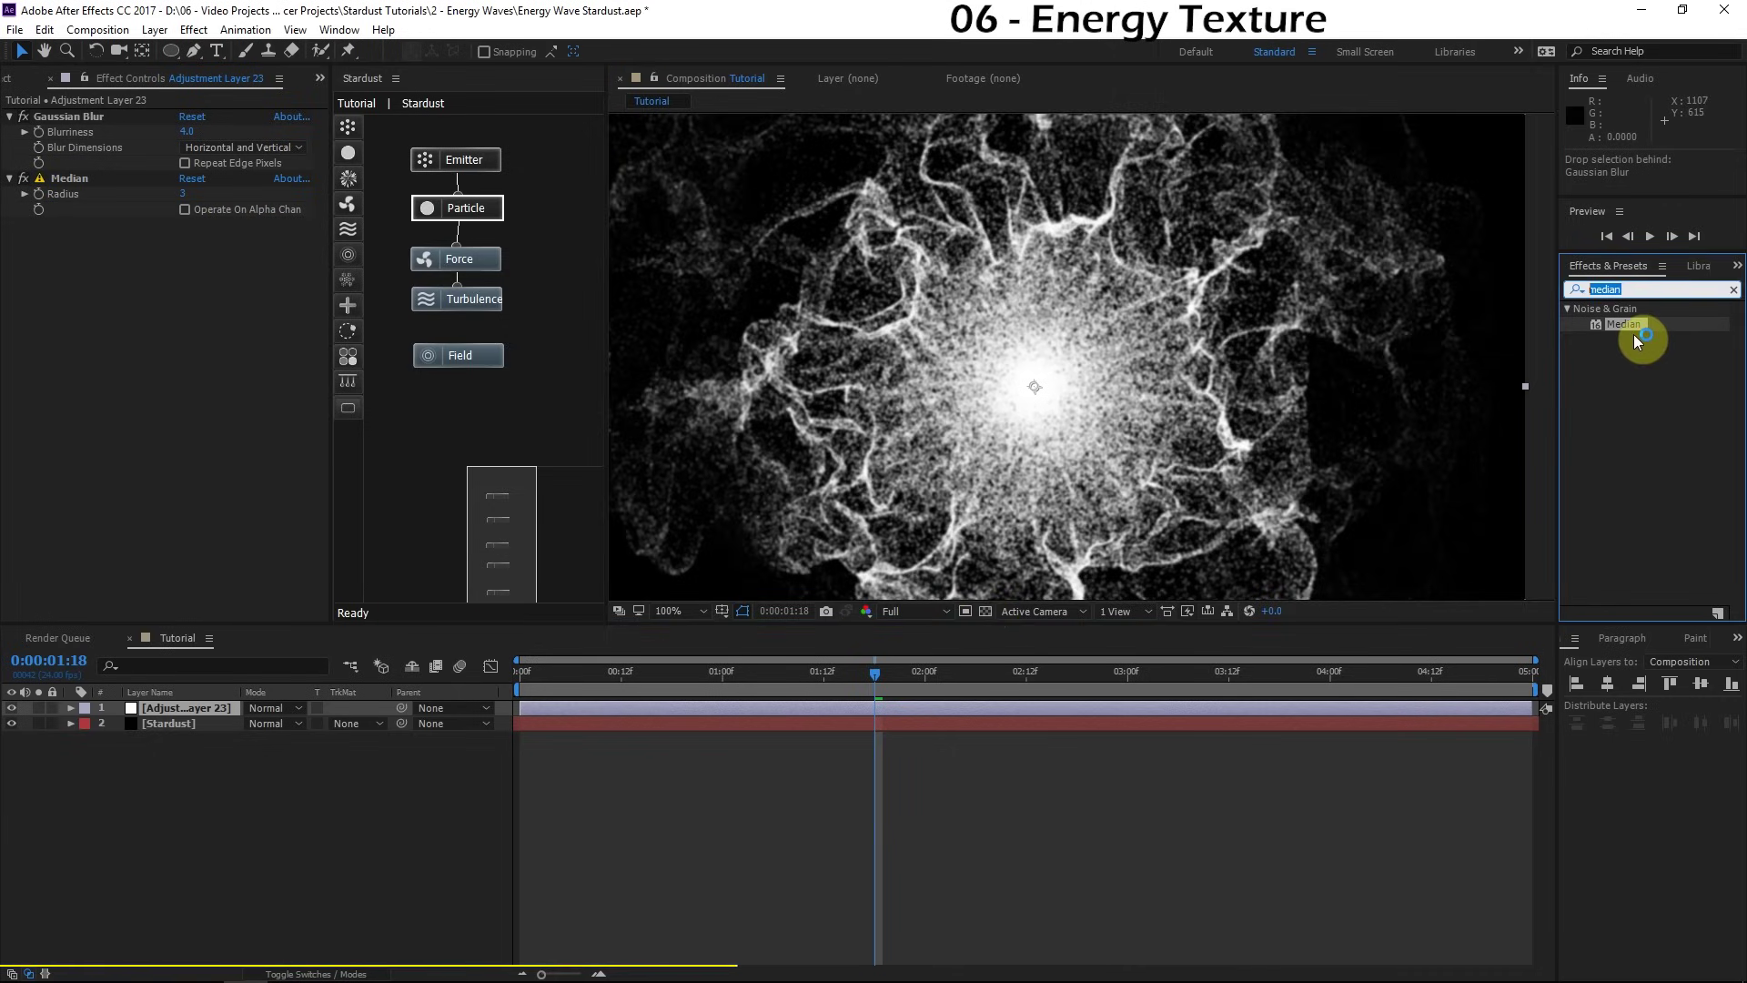
type("solid")
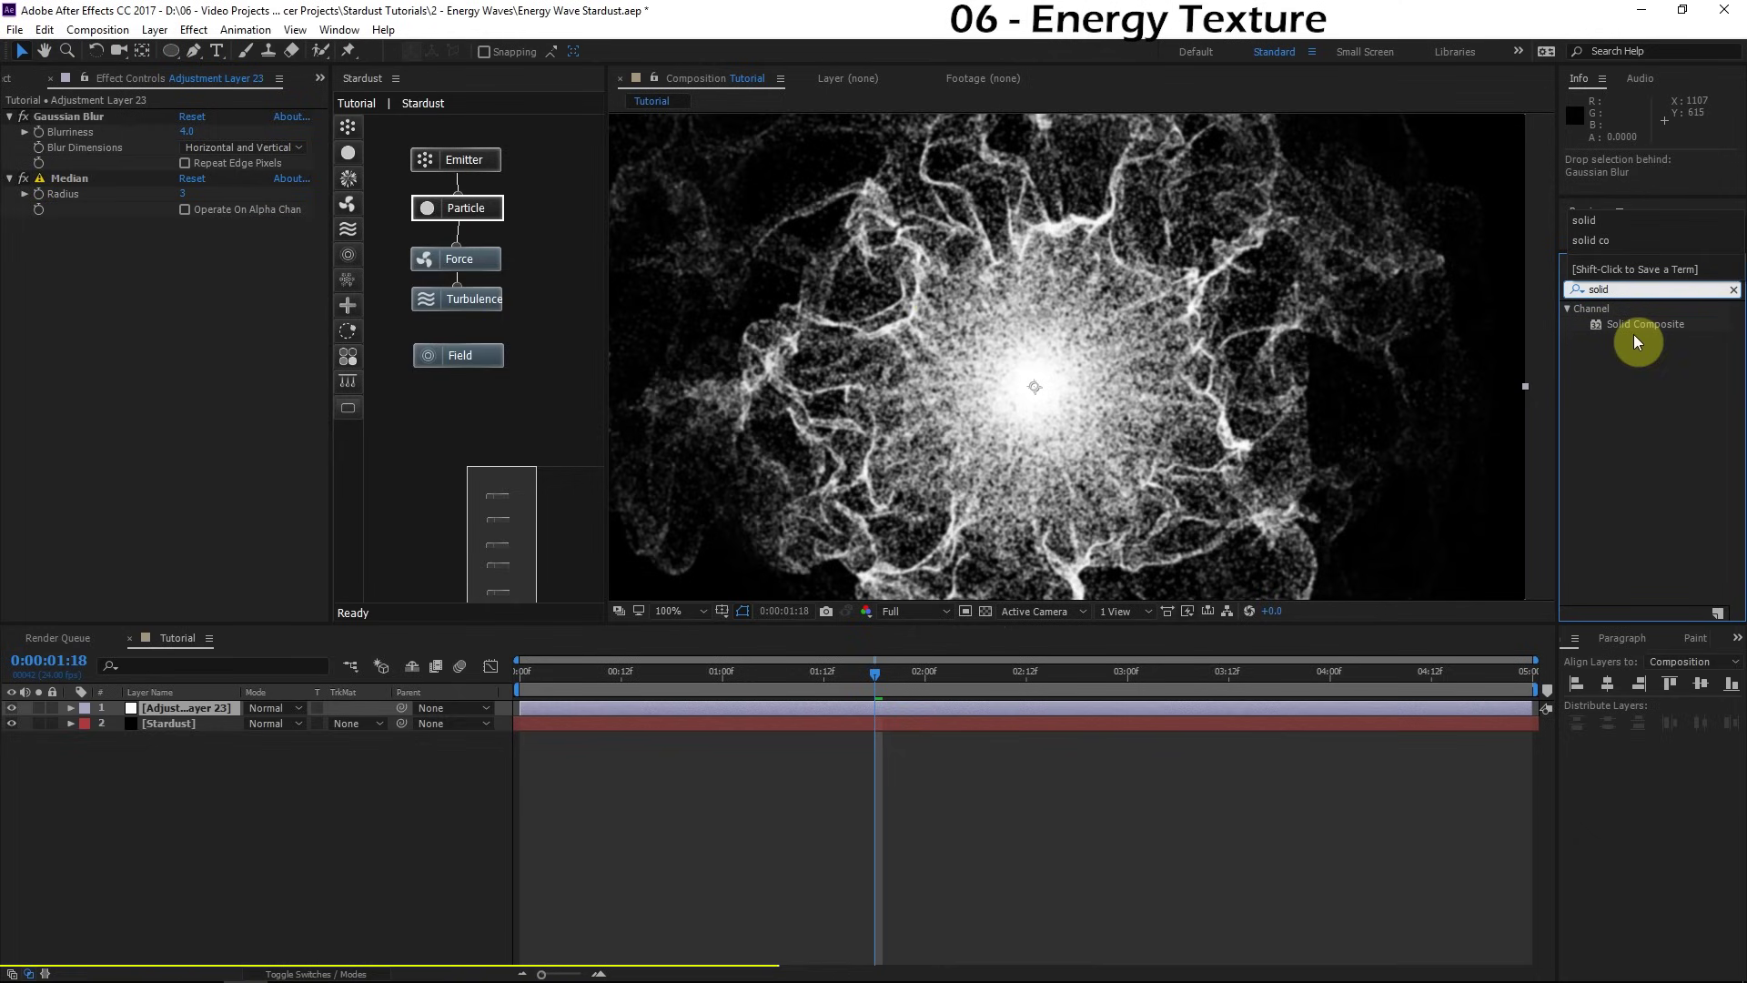
left_click_drag(1635, 334, 125, 167)
left_click(189, 210)
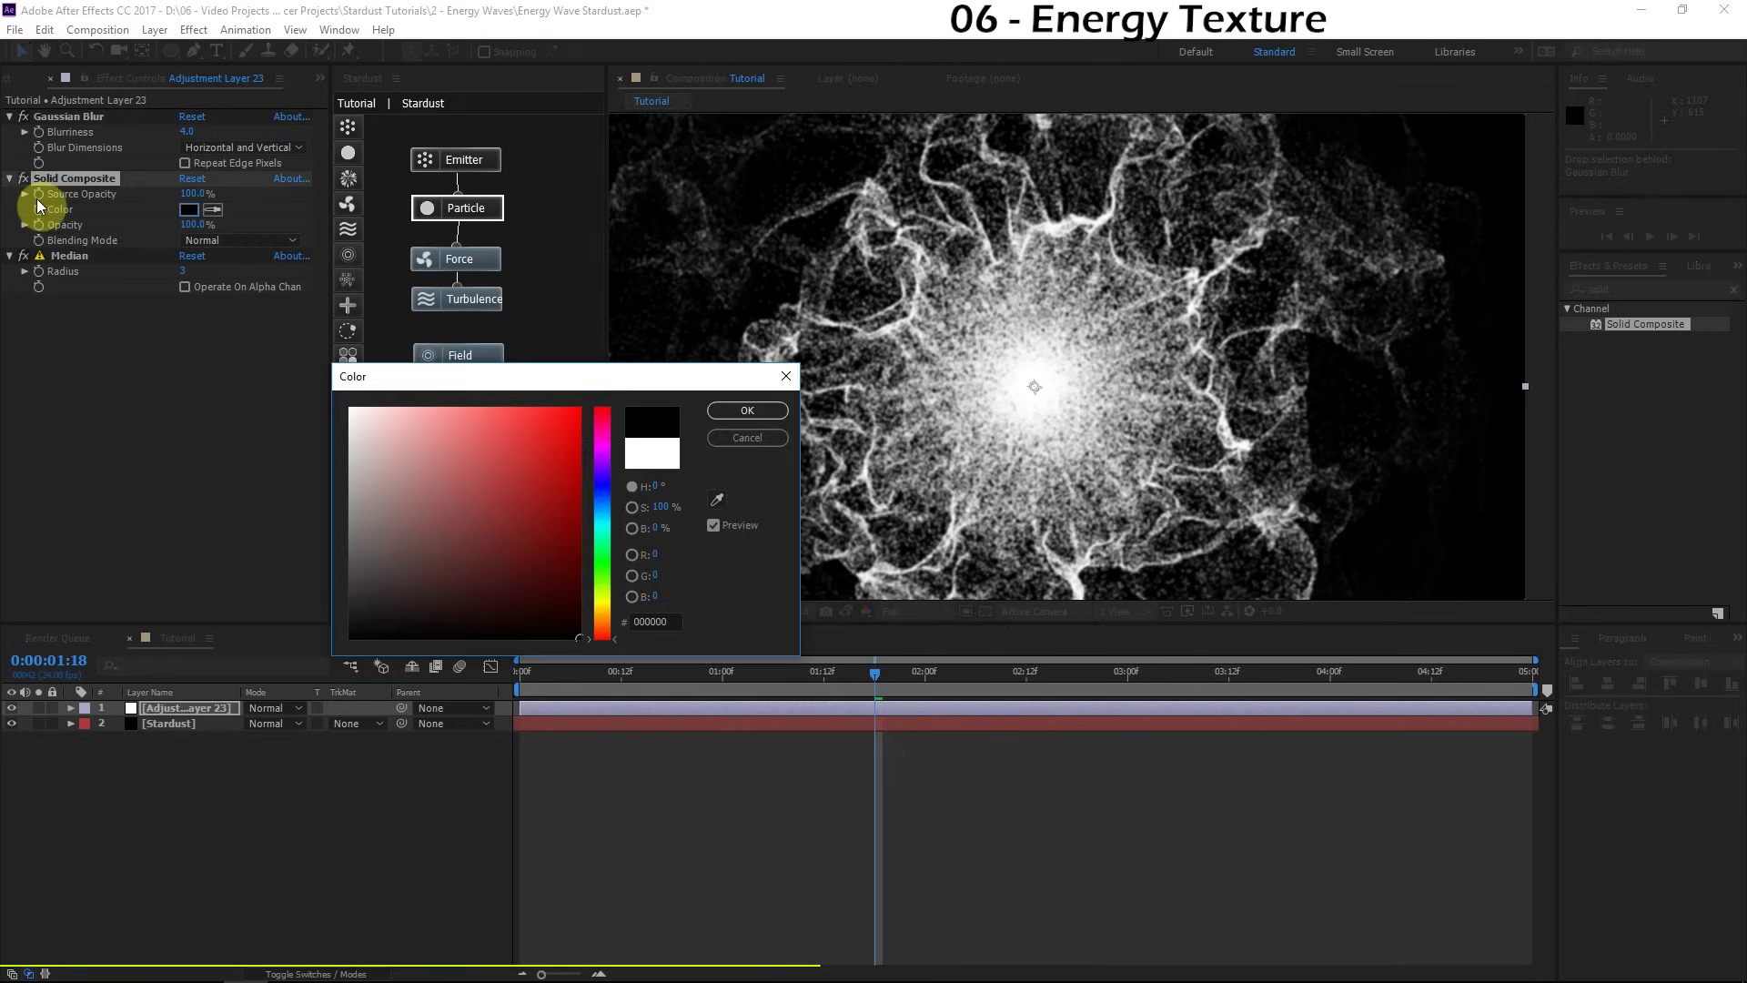
left_click(748, 410)
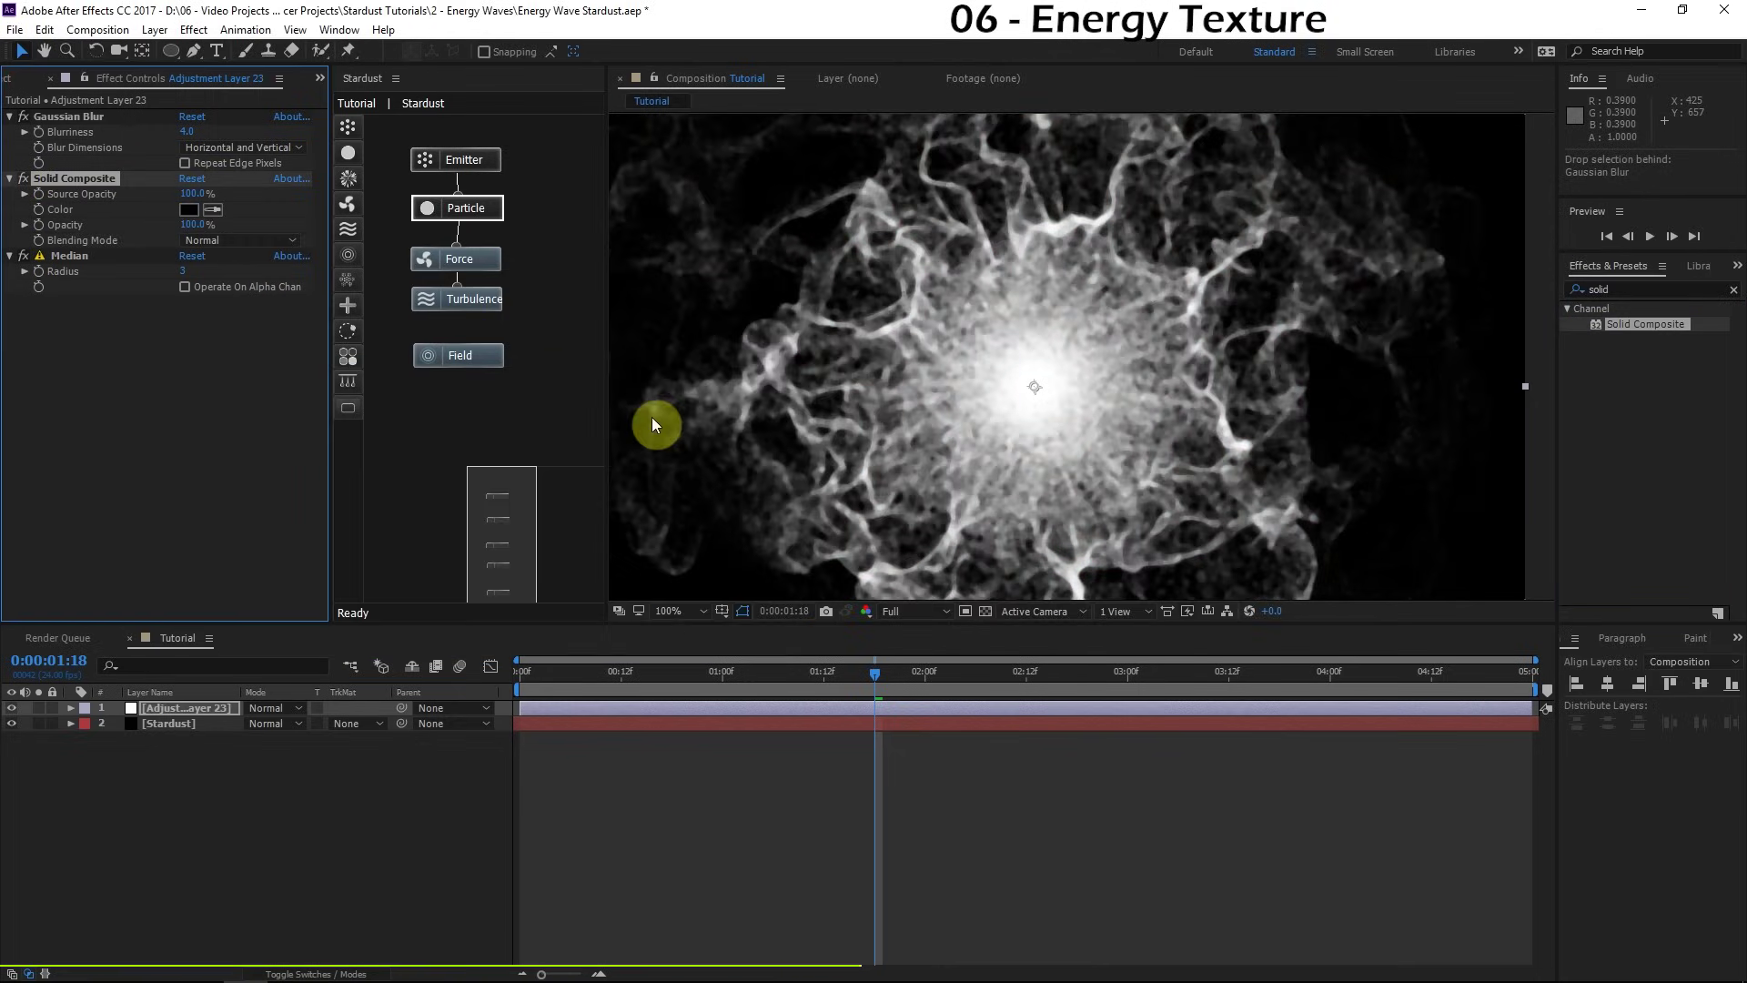
Step: Turn the Median effect off and on again to compare the energy texture, and inspect the whole wave and its centre
left_click(23, 259)
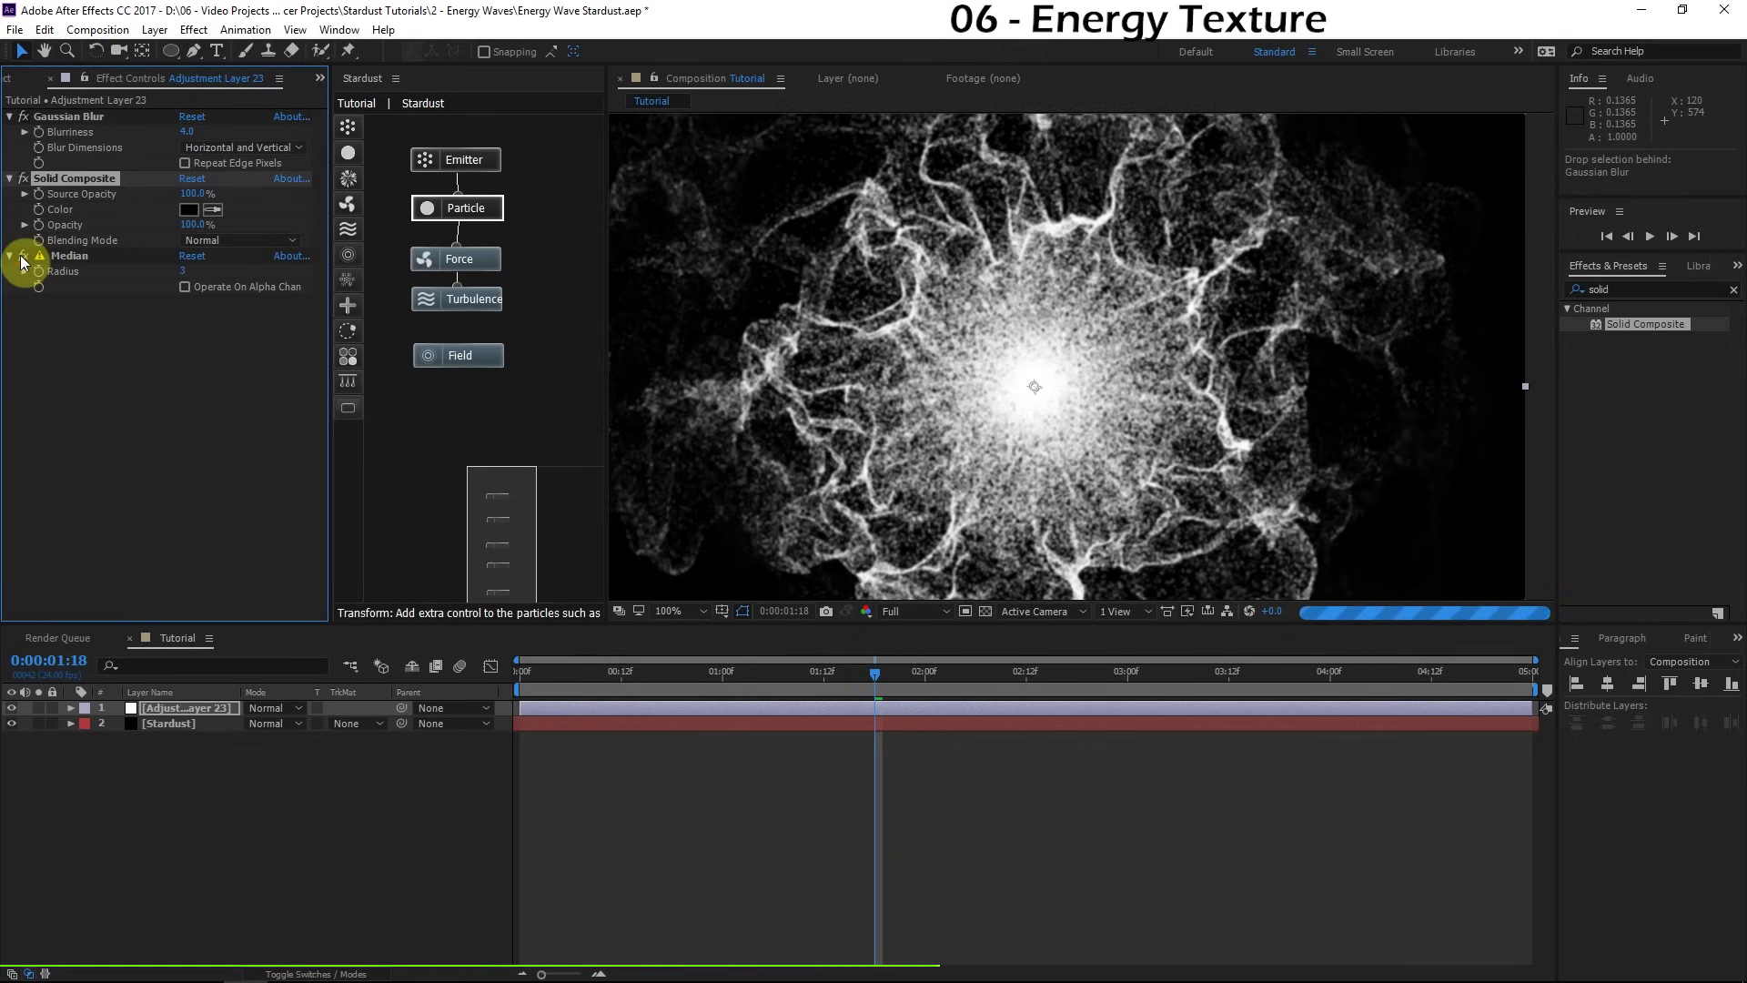
left_click(23, 260)
scroll(1003, 296, "down", 1)
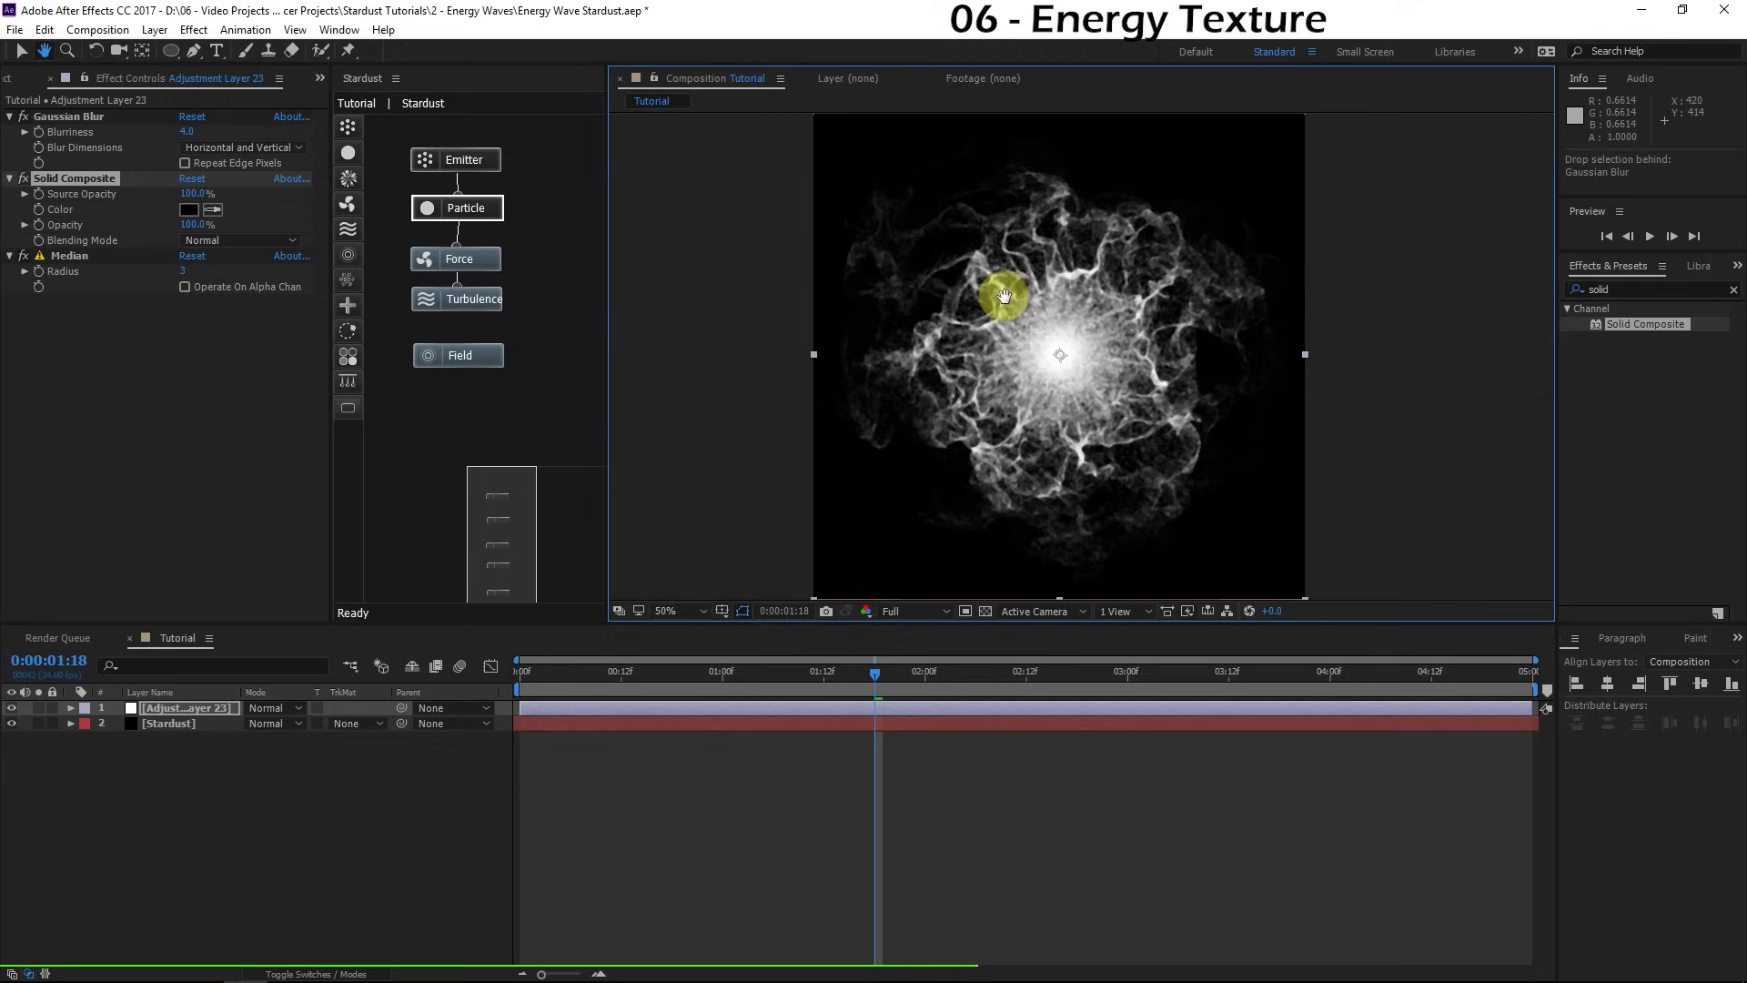
scroll(1004, 297, "up", 1)
left_click_drag(1005, 296, 1000, 317)
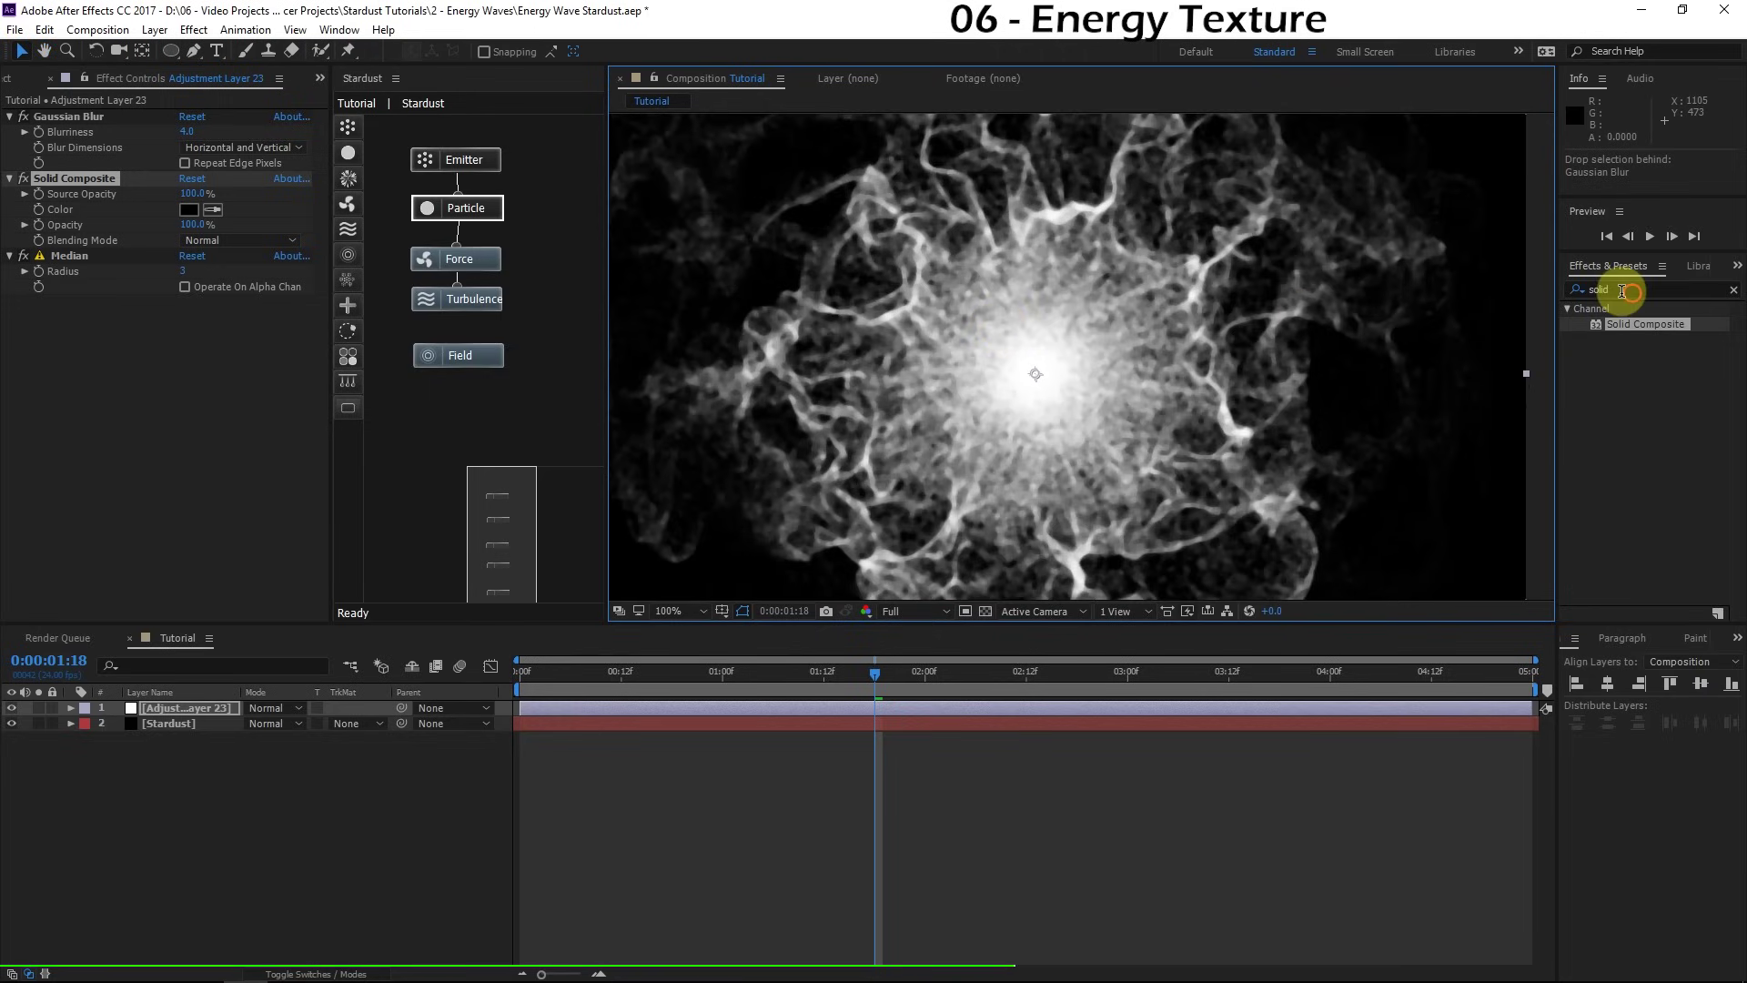
Step: Apply CC Vector Blur after Median on the adjustment layer, with Amount 3 and Map Softness 19
left_click(1624, 292)
type("vect")
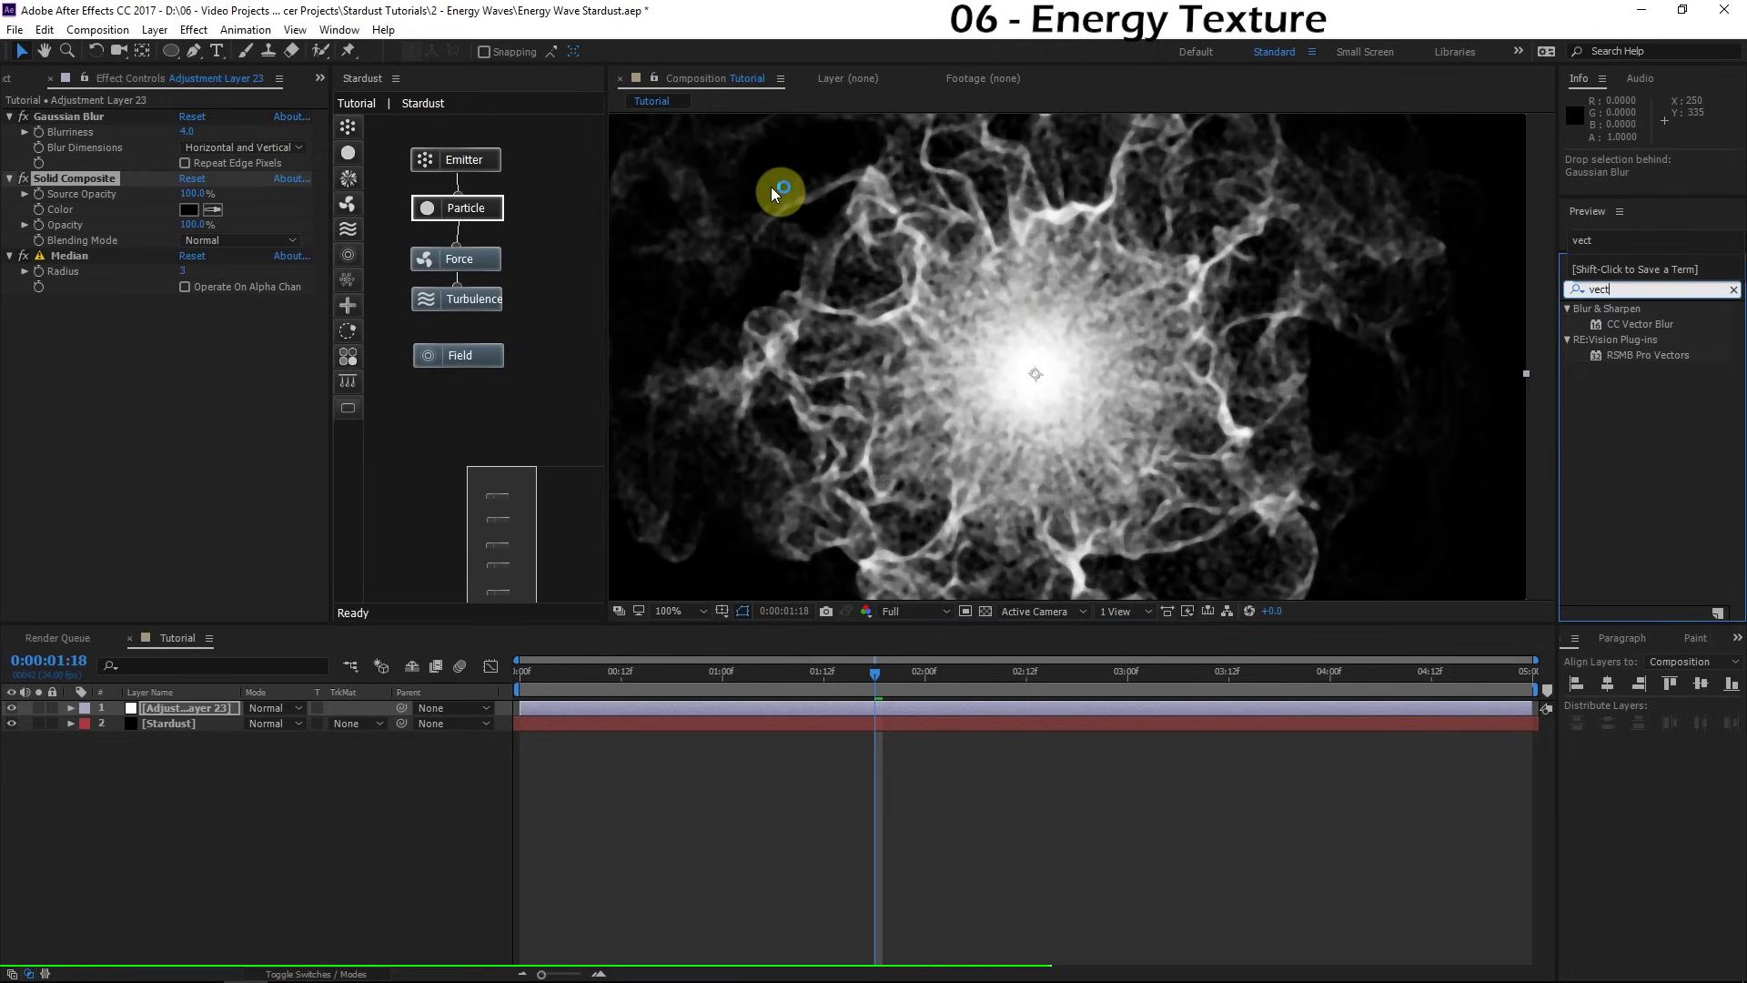
left_click_drag(1640, 324, 187, 340)
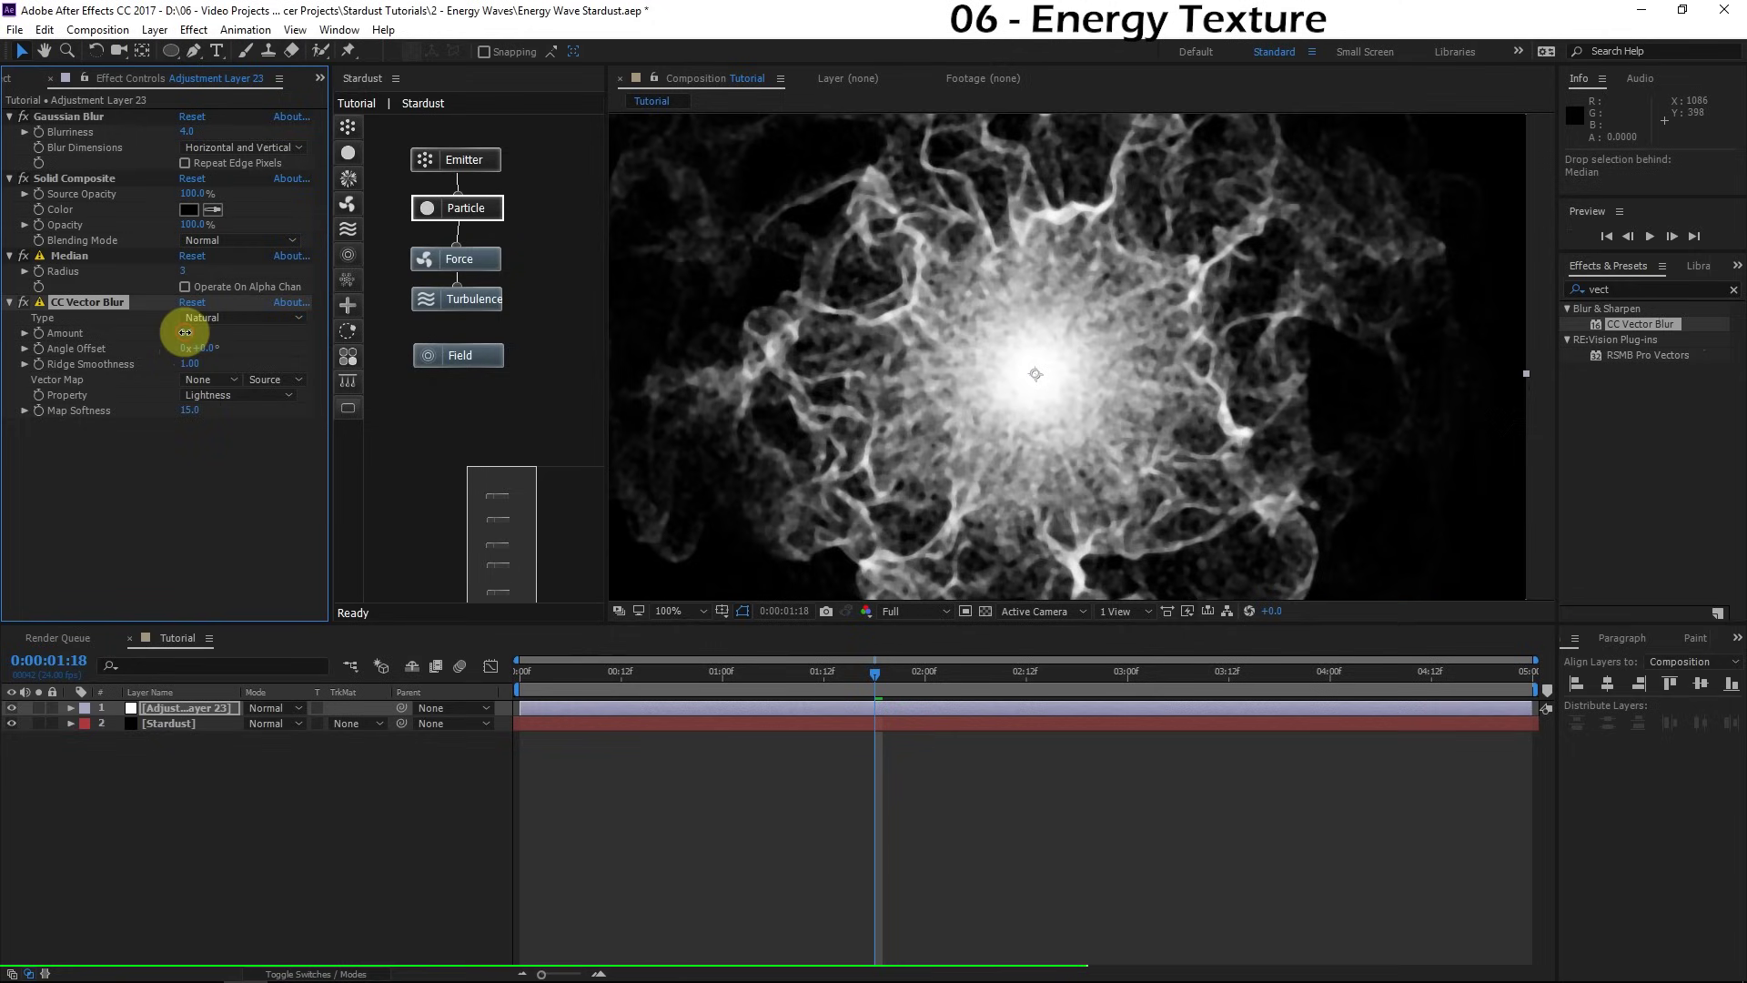
left_click(187, 334)
type("3")
left_click(227, 492)
left_click(187, 414)
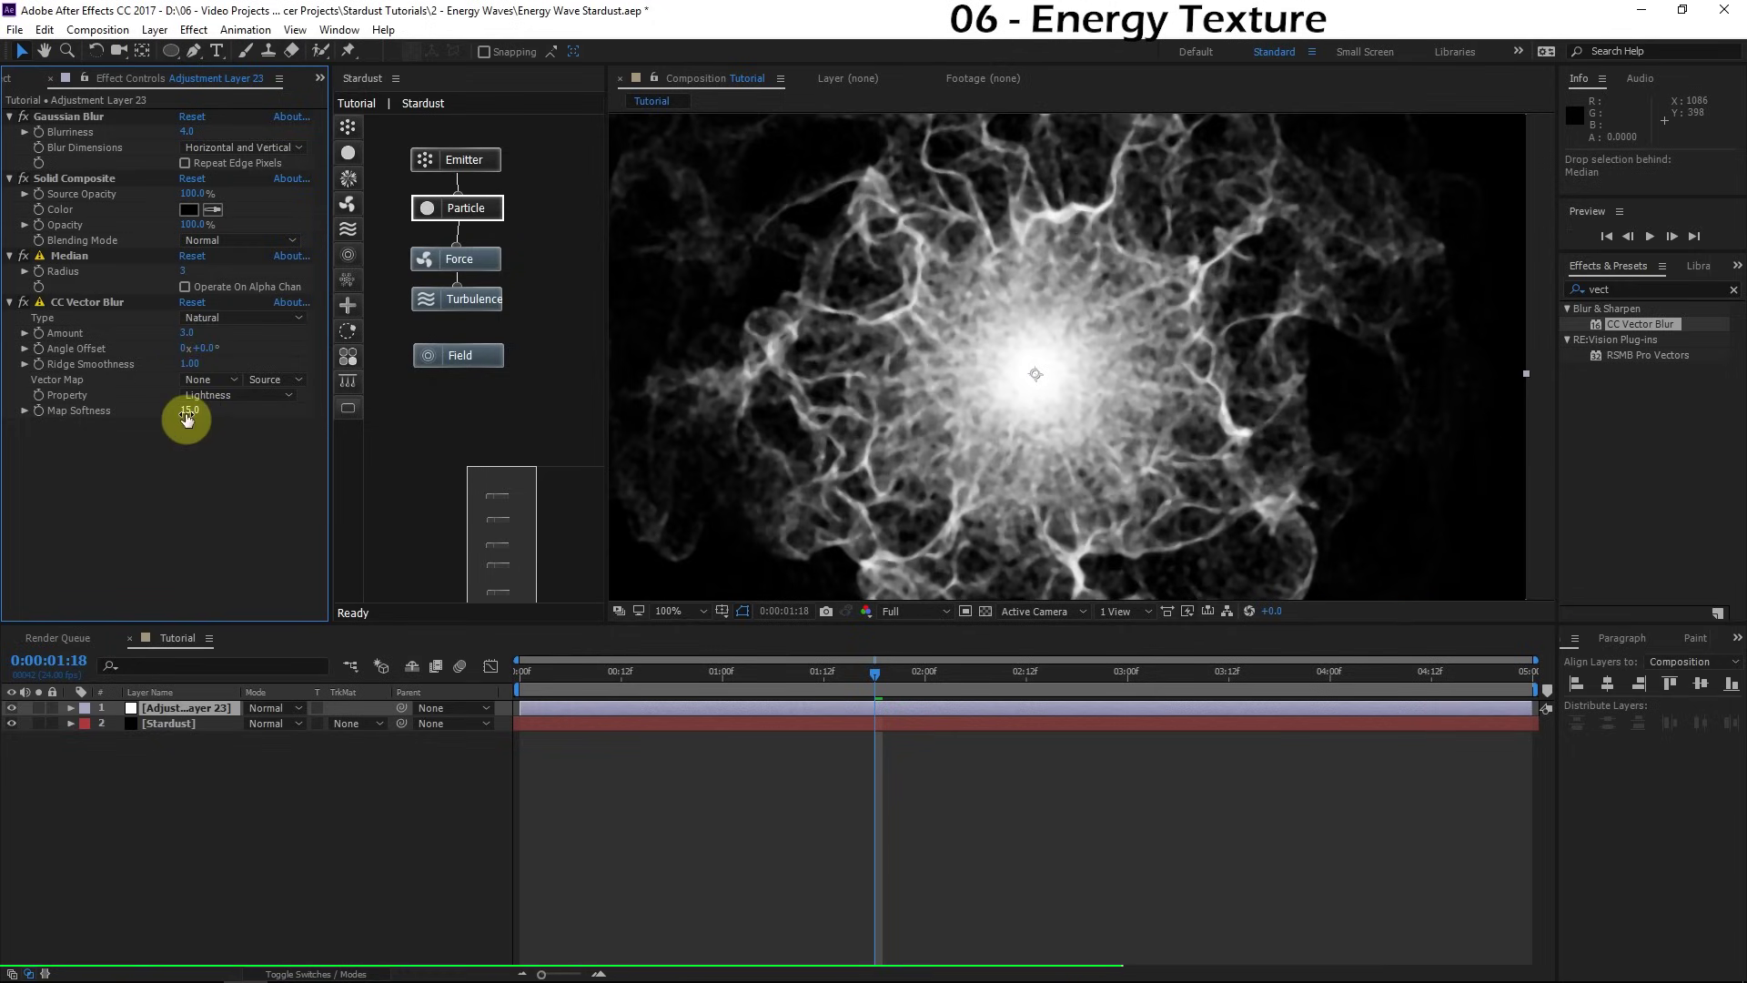
type("19")
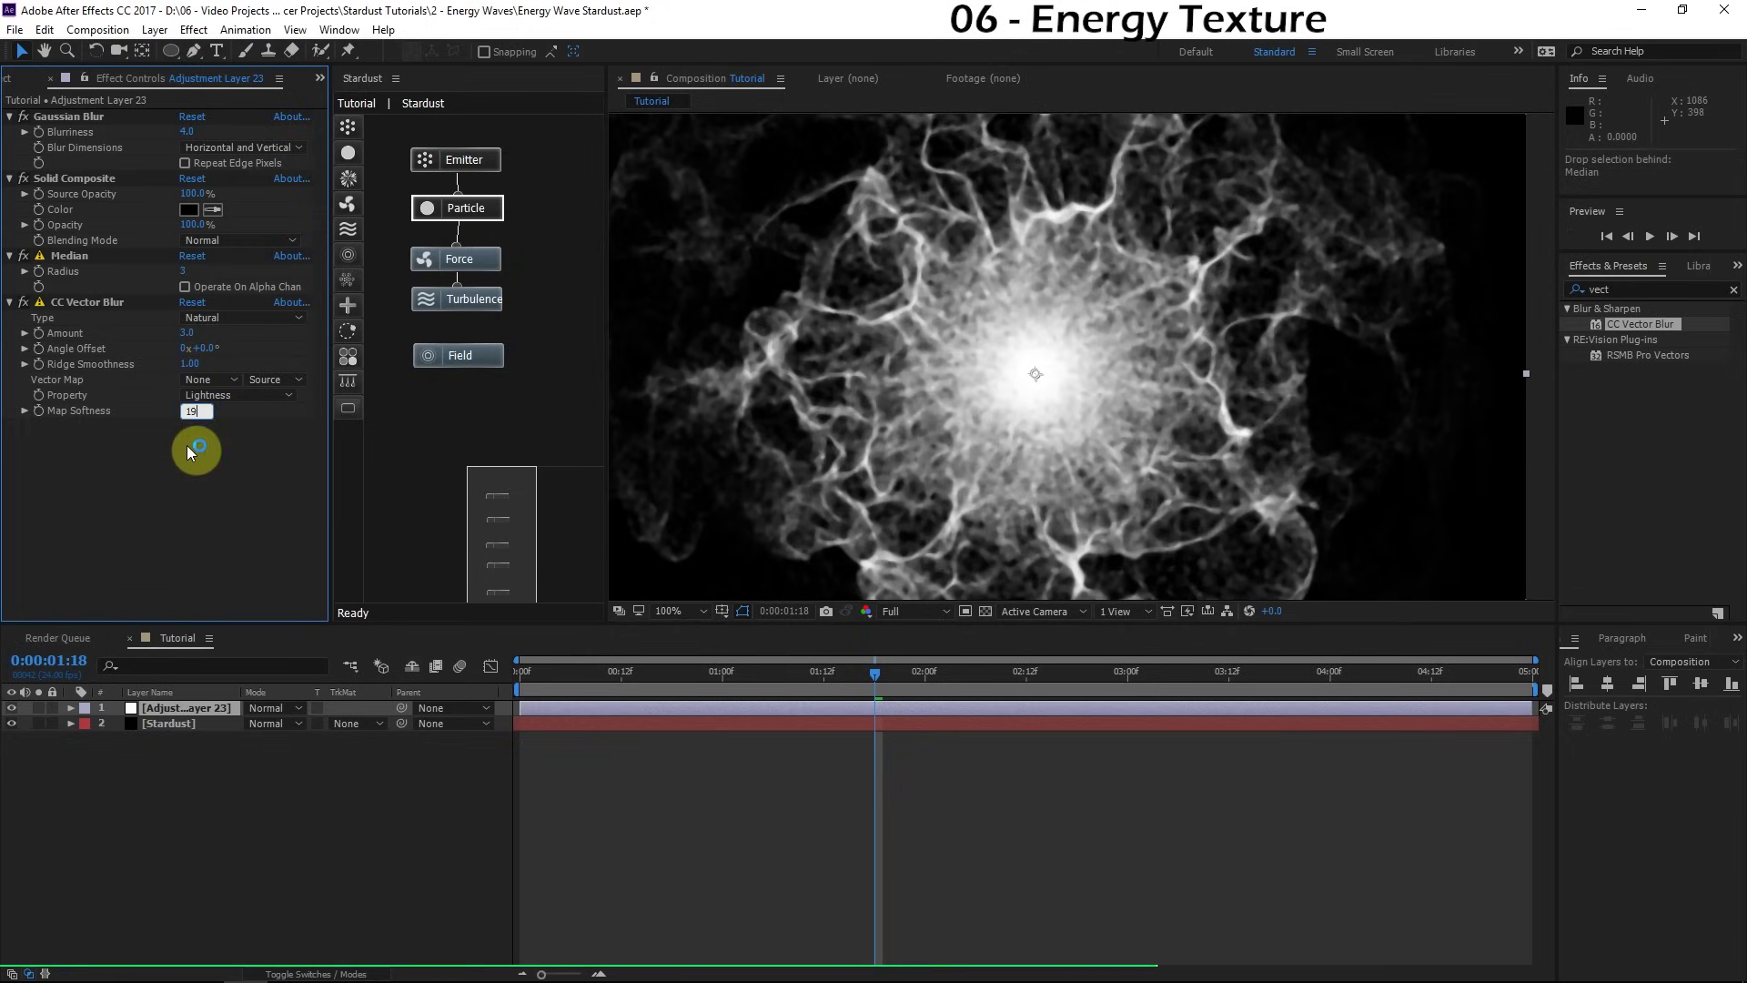
left_click(188, 488)
Step: Move to 0:00:01:19 and inspect the vector-blurred energy texture
left_click_drag(970, 412, 982, 616)
scroll(965, 433, "down", 1)
scroll(981, 430, "up", 1)
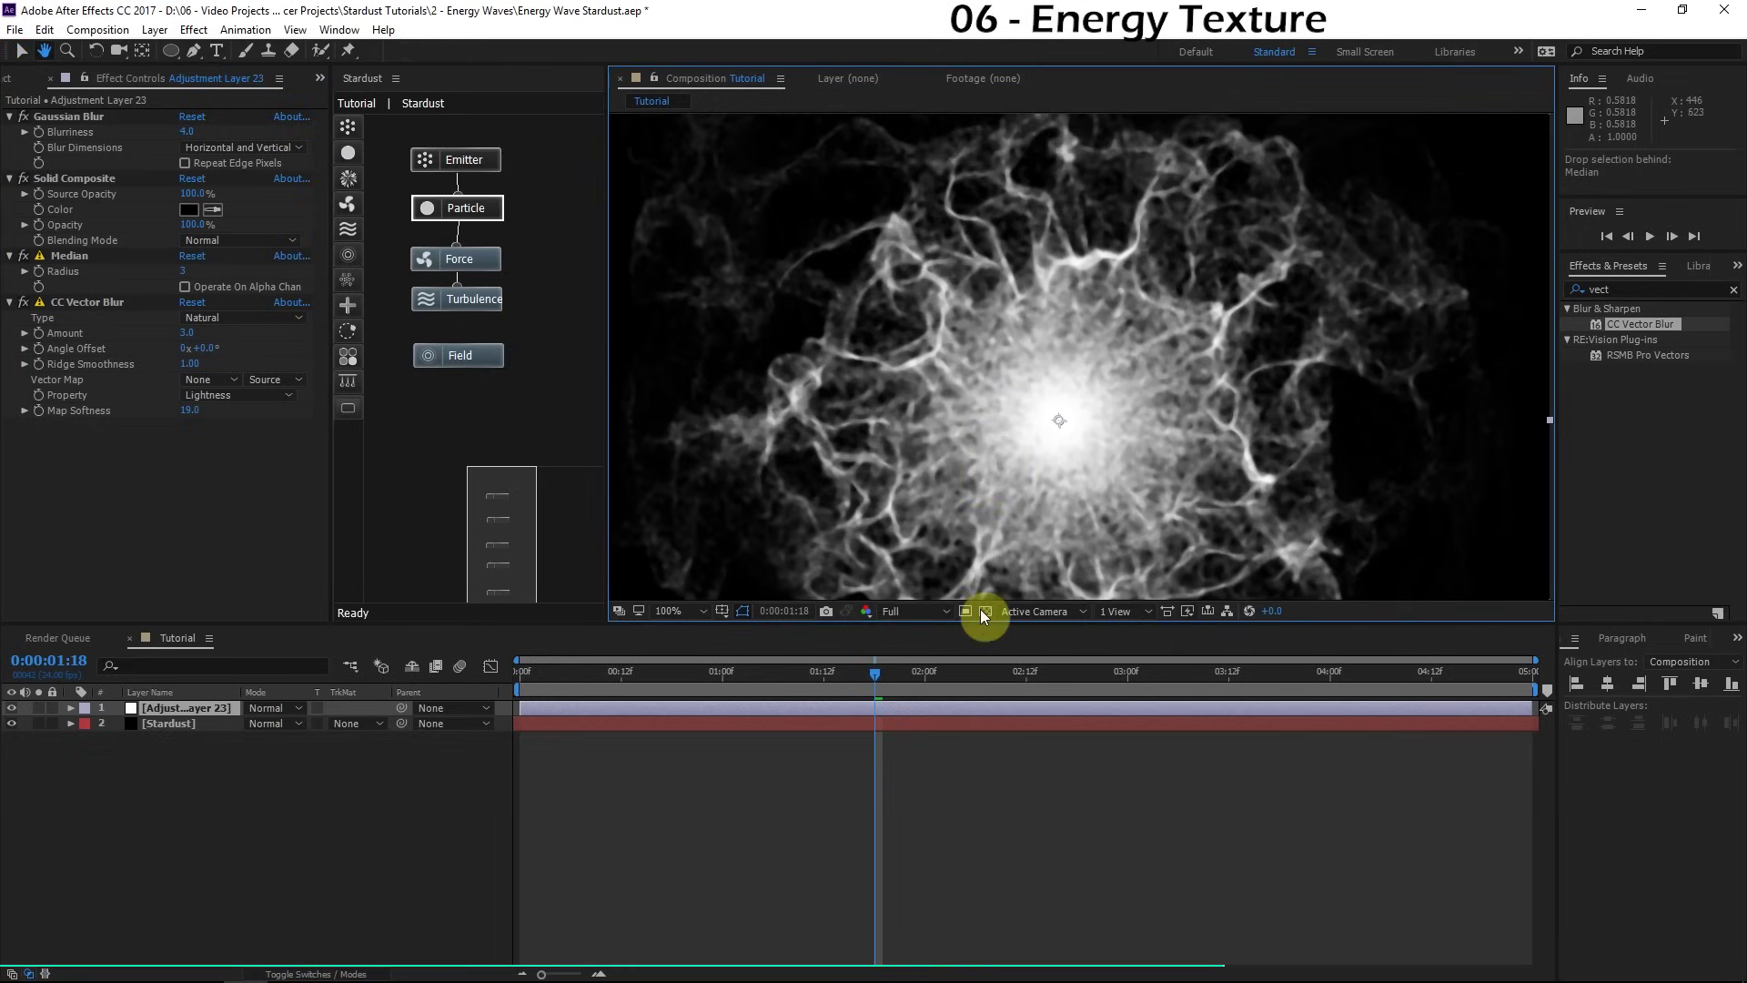
left_click(882, 678)
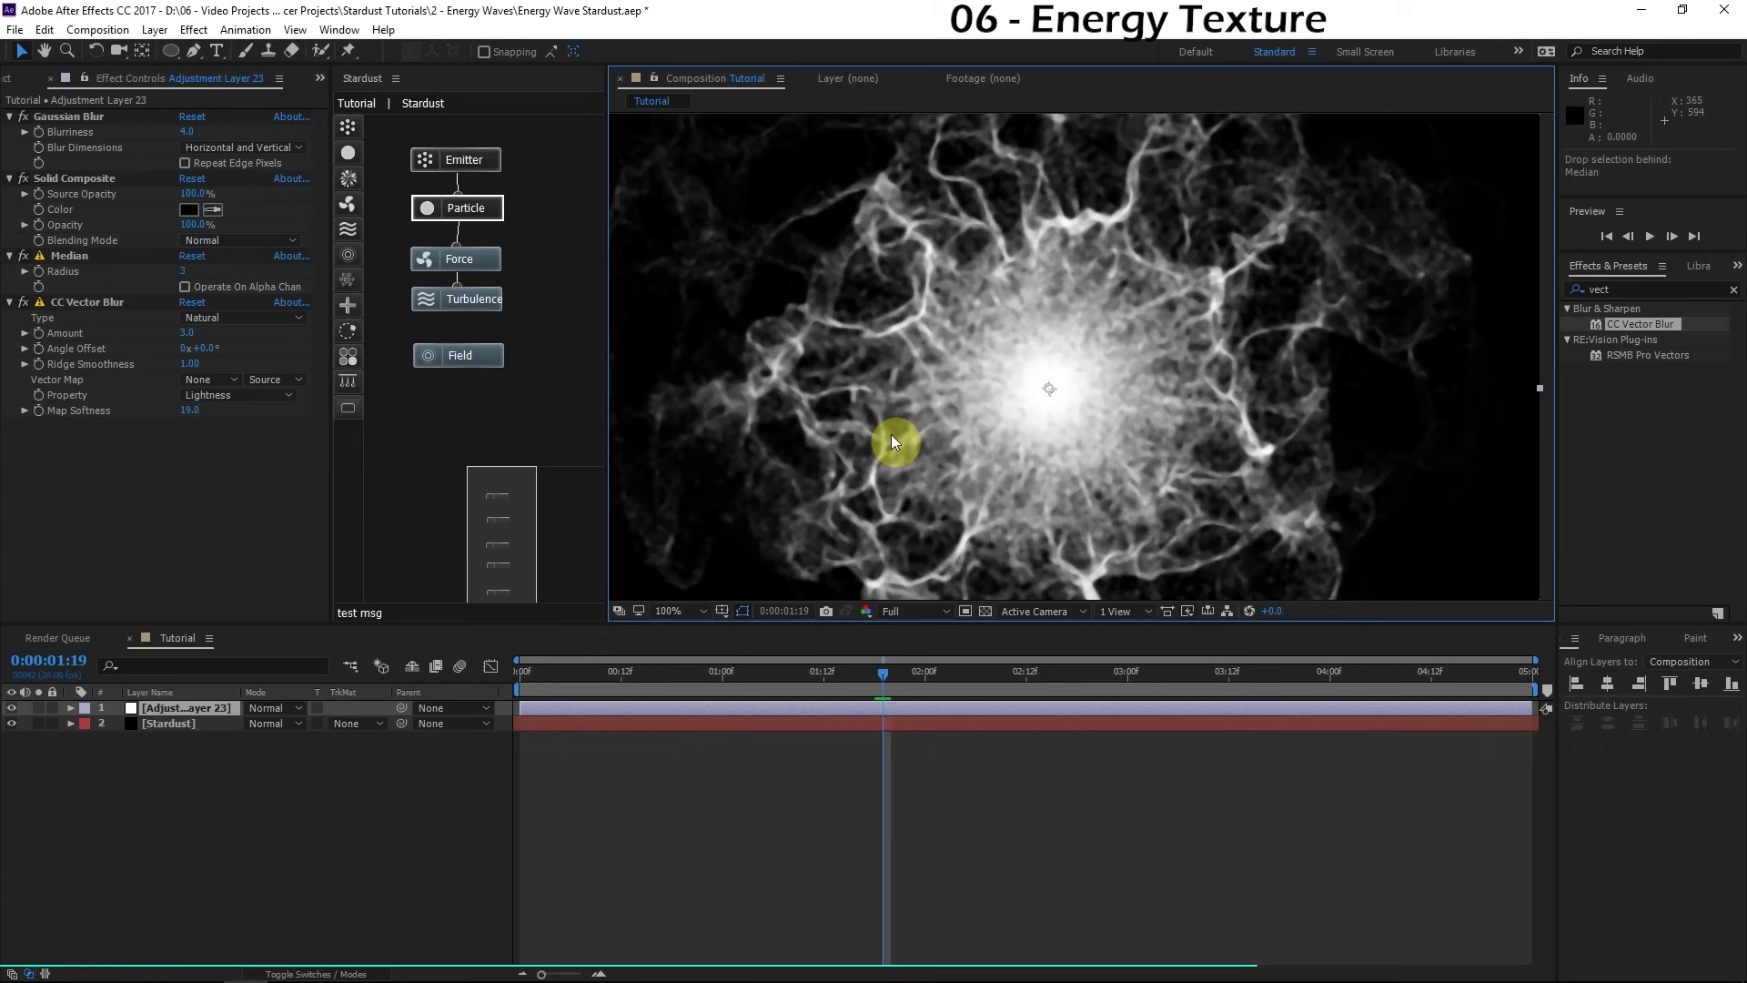
left_click_drag(890, 437, 881, 524)
Step: Hide the adjustment layer and show it again to compare the raw particles with the smoothed texture up close and as a whole
left_click(11, 707)
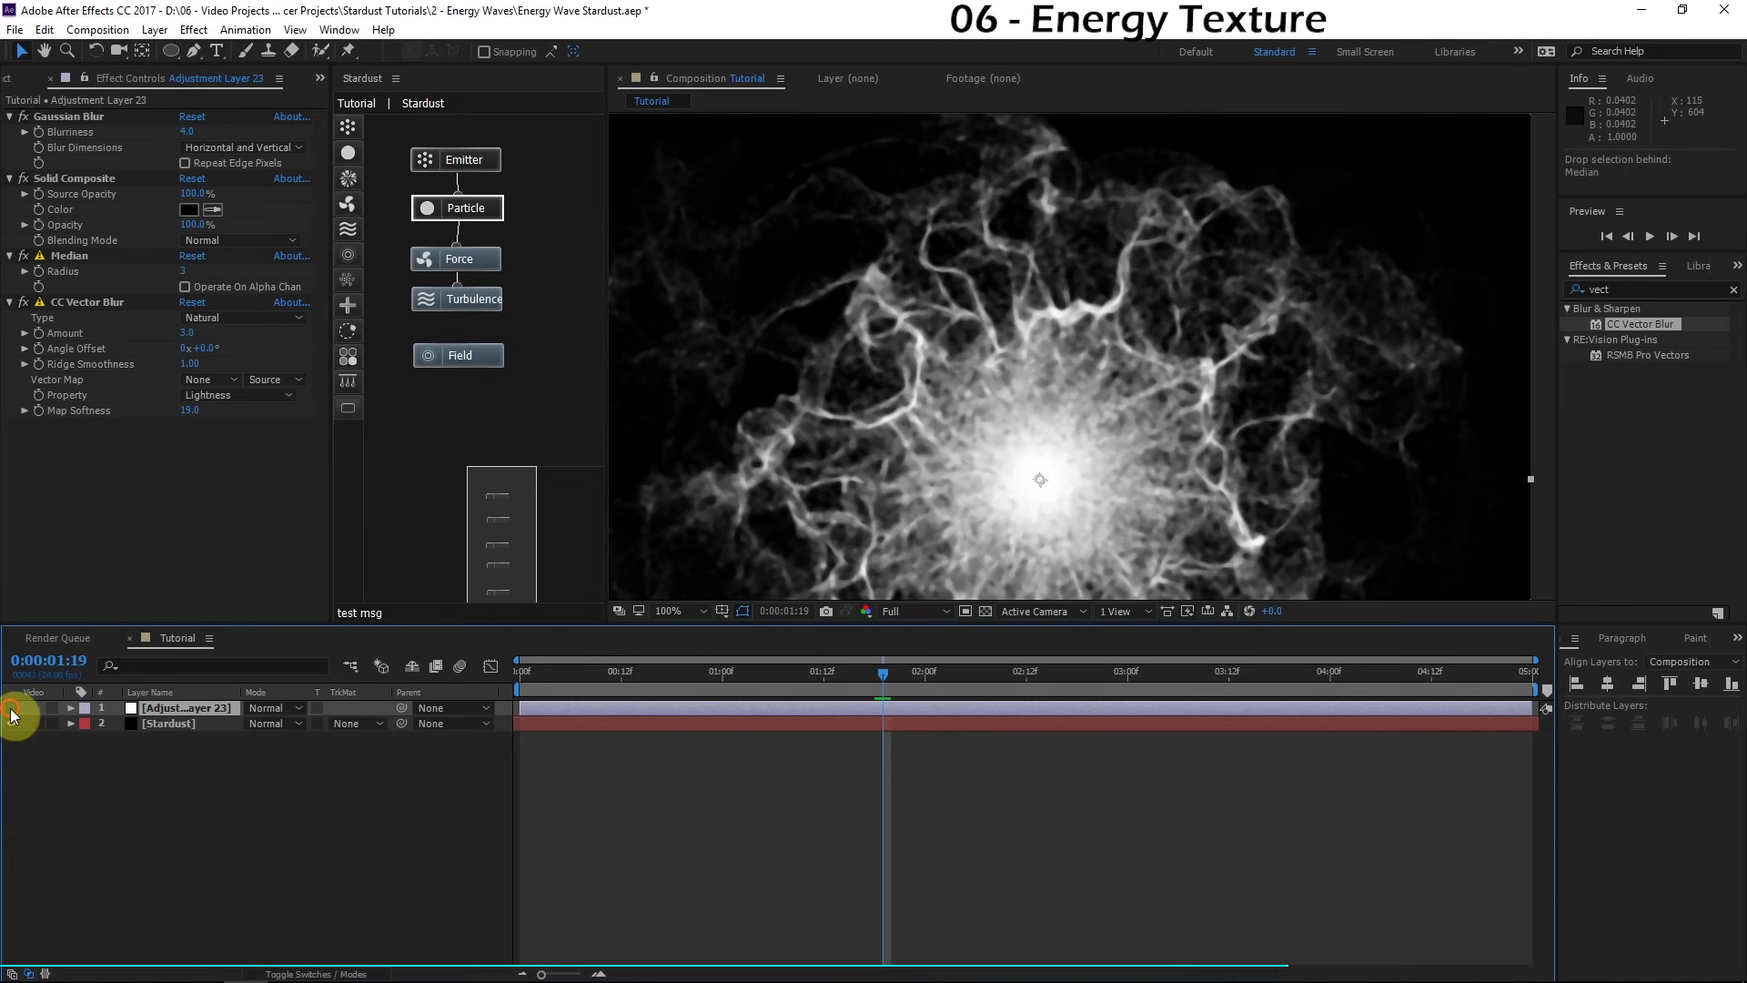
mouse_move(1051, 442)
left_mouse_down()
mouse_move(1060, 410)
mouse_move(1021, 406)
mouse_move(1032, 344)
mouse_move(1021, 449)
left_mouse_up()
scroll(1021, 404, "up", 1)
scroll(1021, 404, "down", 1)
scroll(1021, 448, "down", 1)
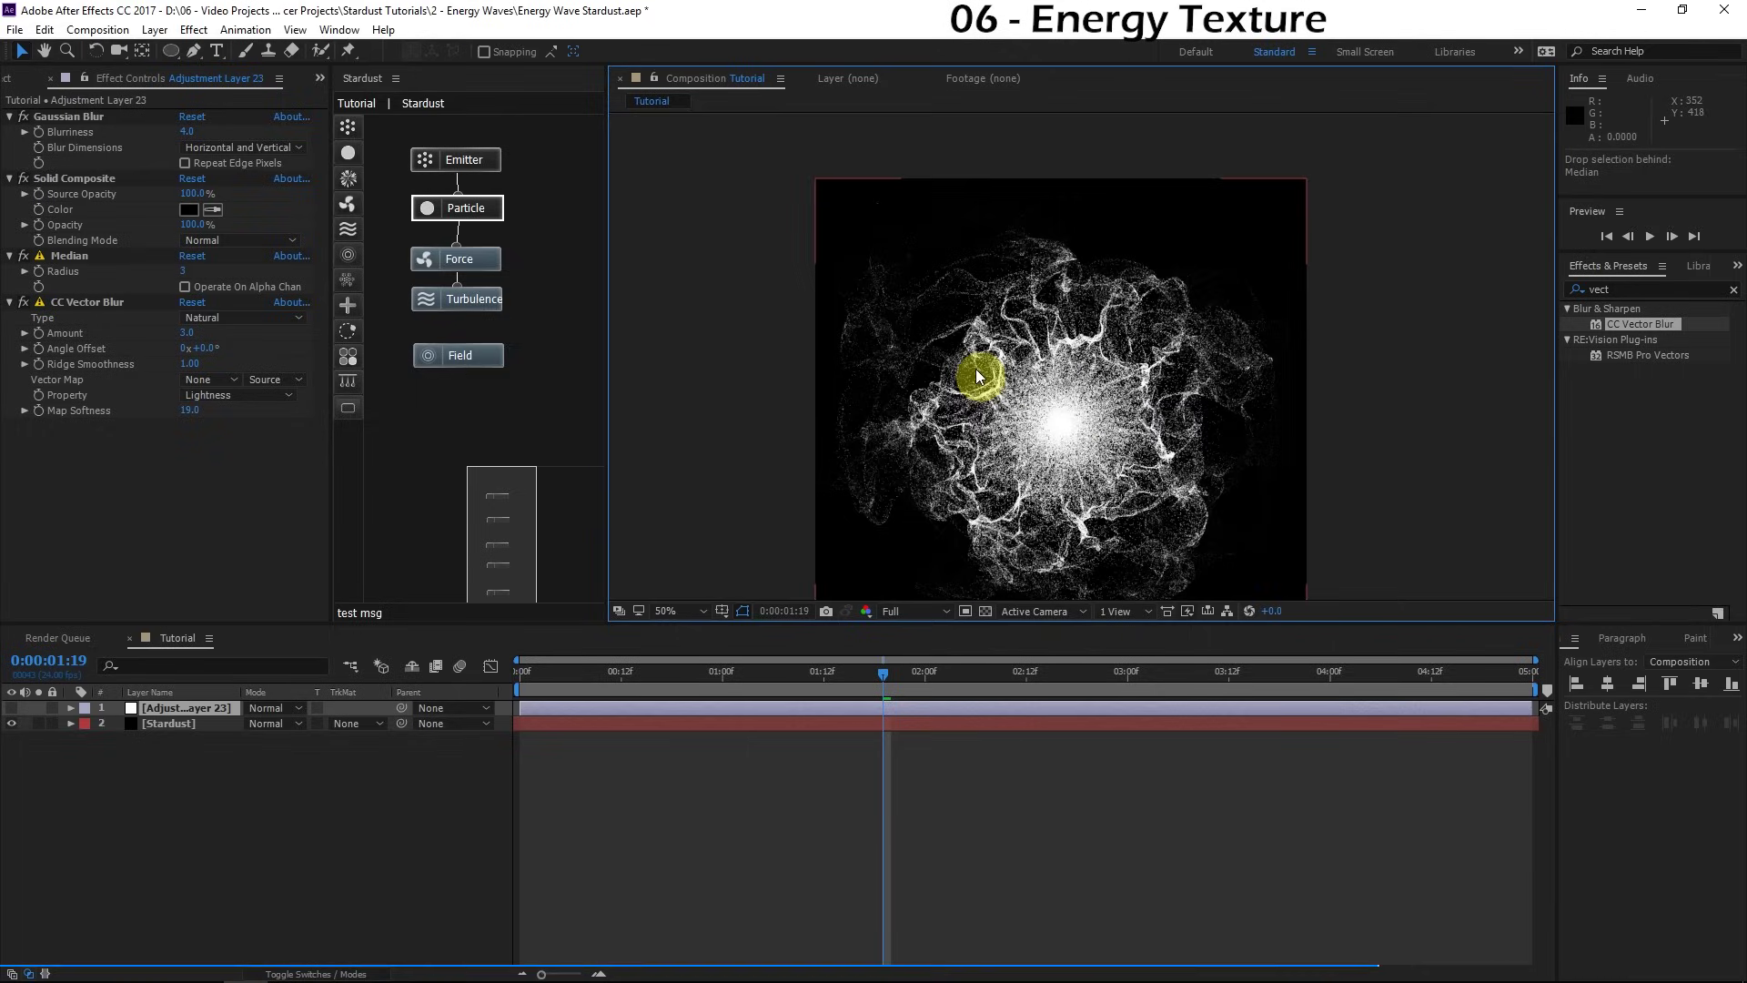
key("period")
key("period")
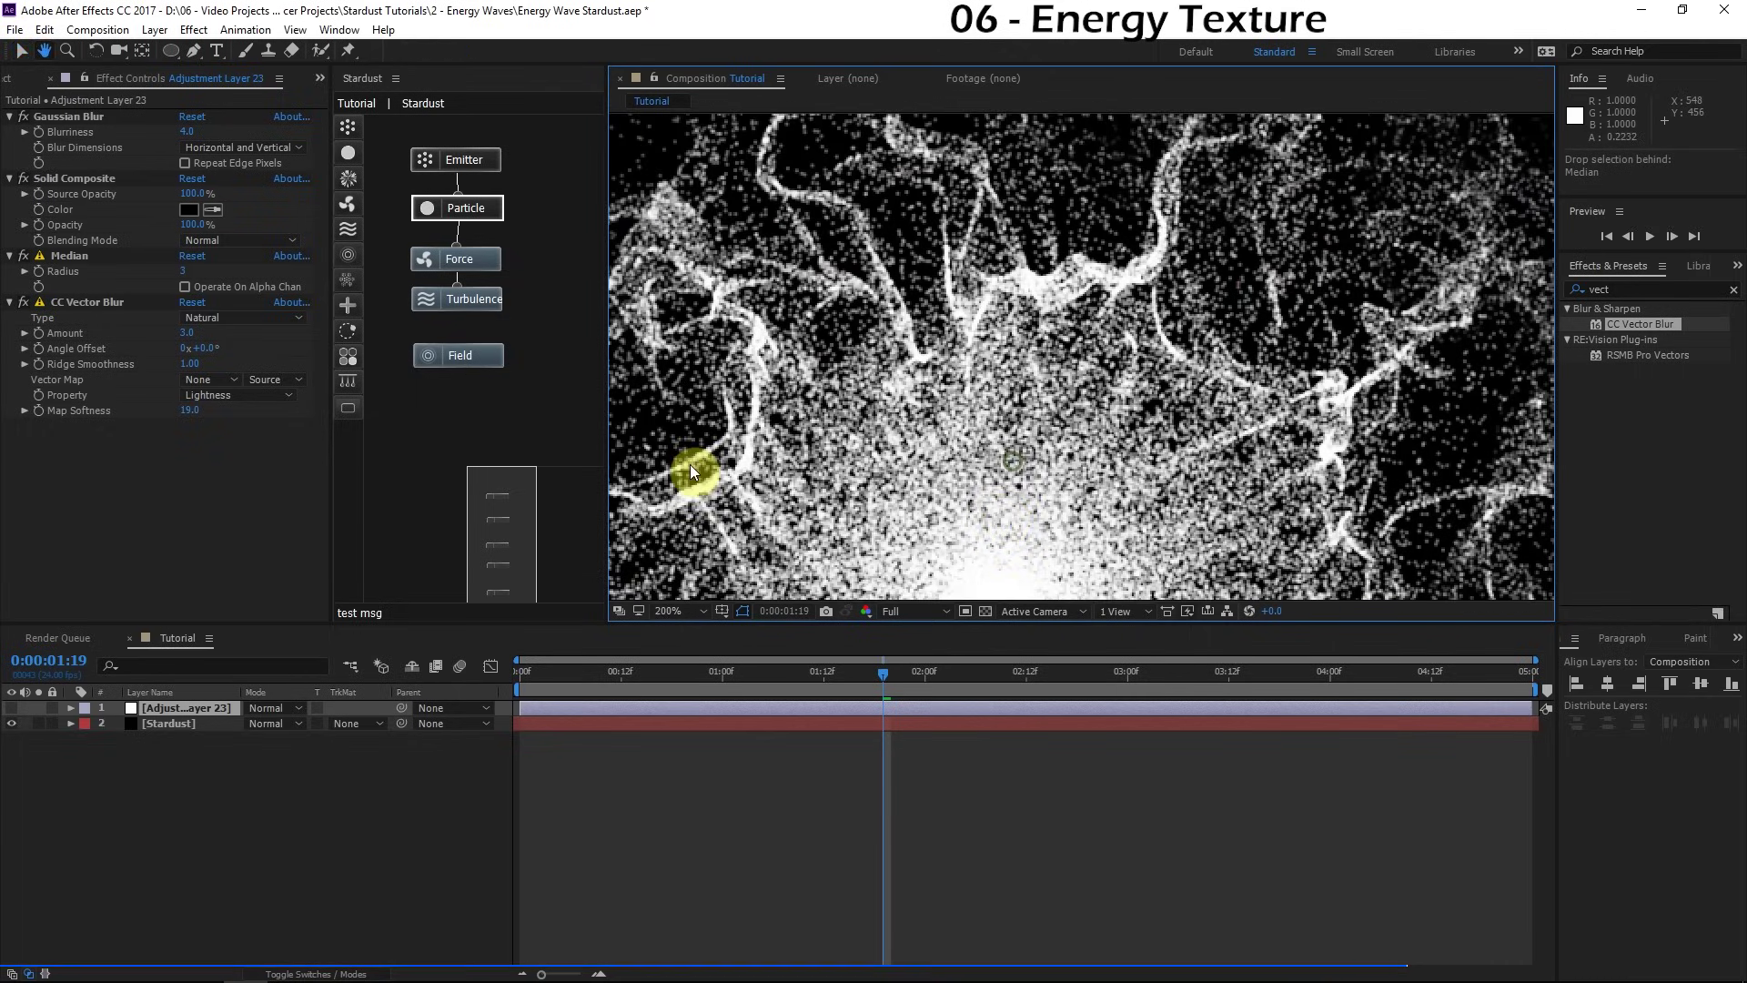
left_click(23, 709)
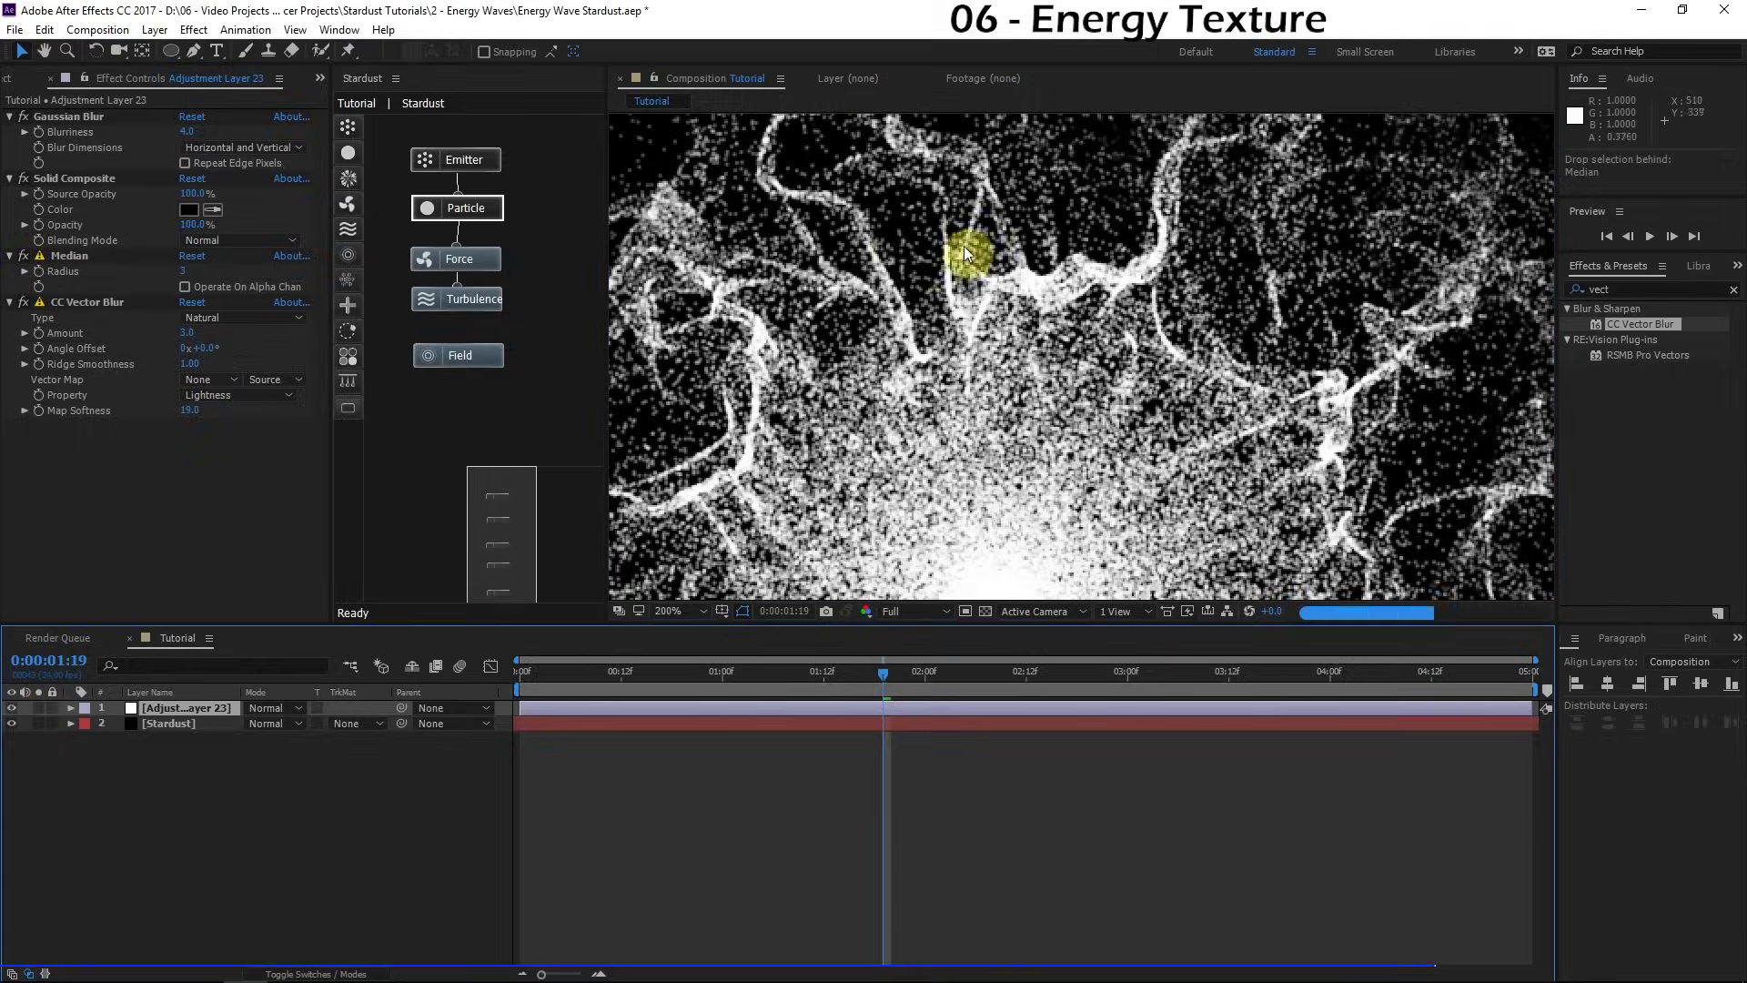
scroll(964, 246, "down", 2)
scroll(1022, 287, "down", 1)
scroll(1023, 288, "up", 1)
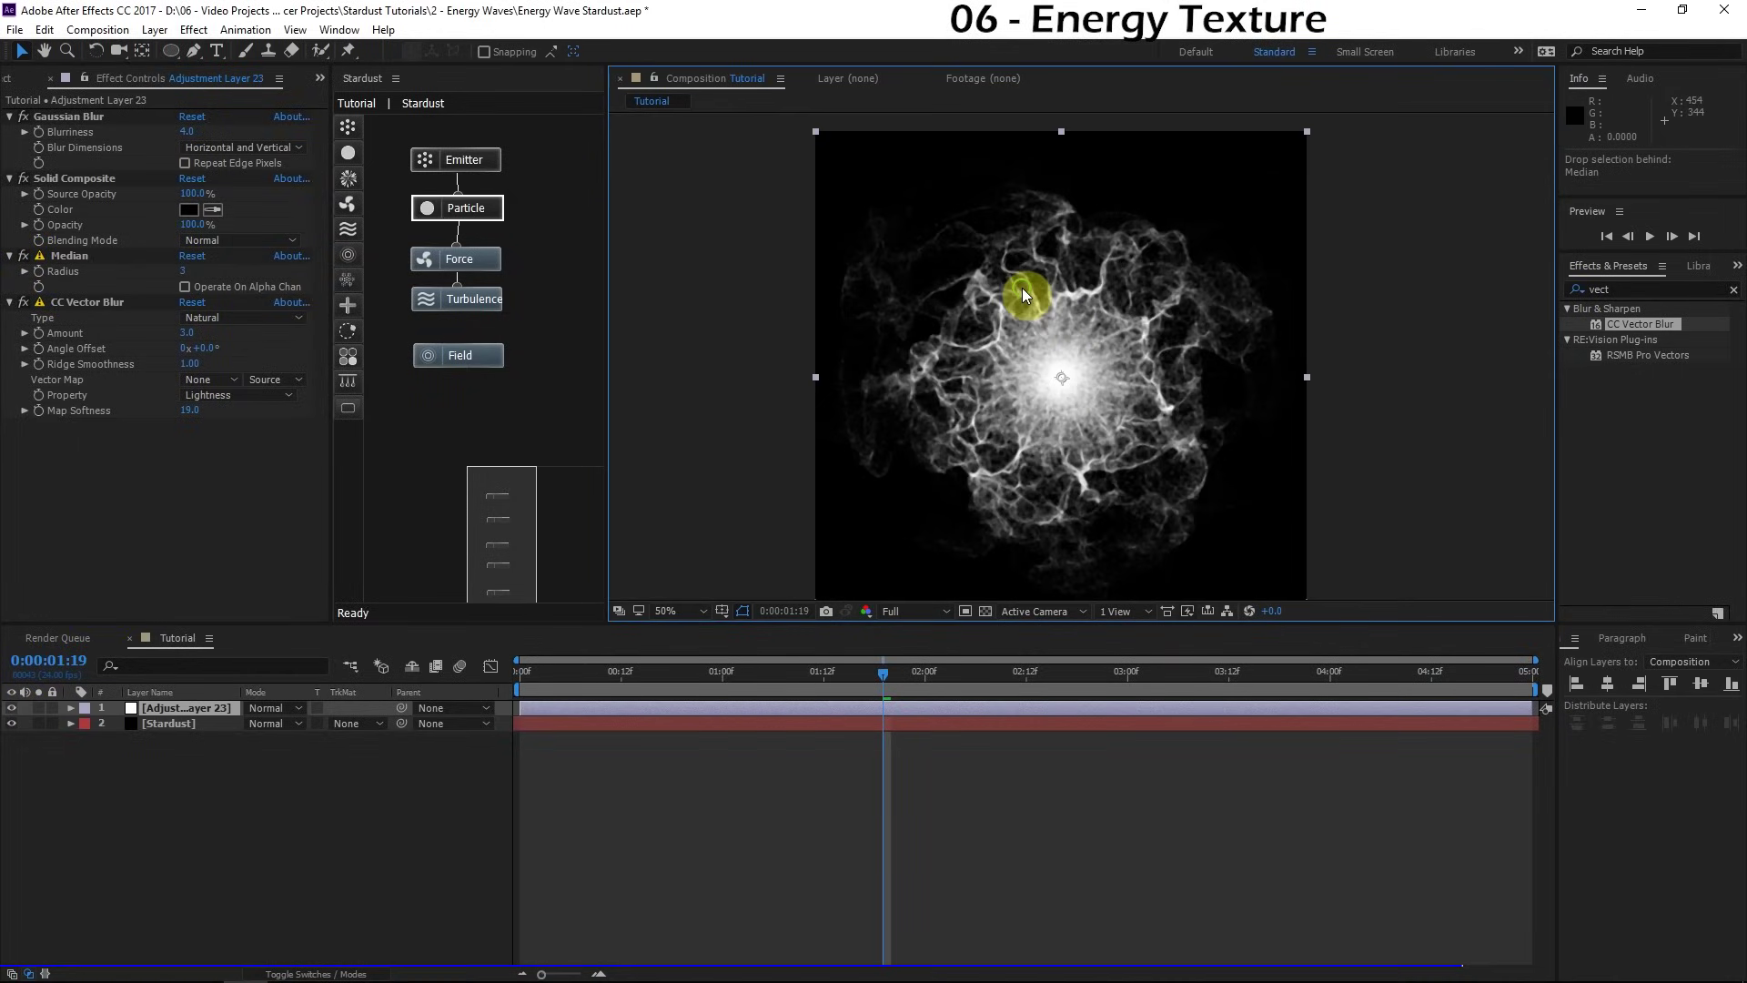
Step: Try the adjustment layer at 50% opacity to inspect particles and texture together, and restore the opacity to 100%
left_click(204, 709)
type("t")
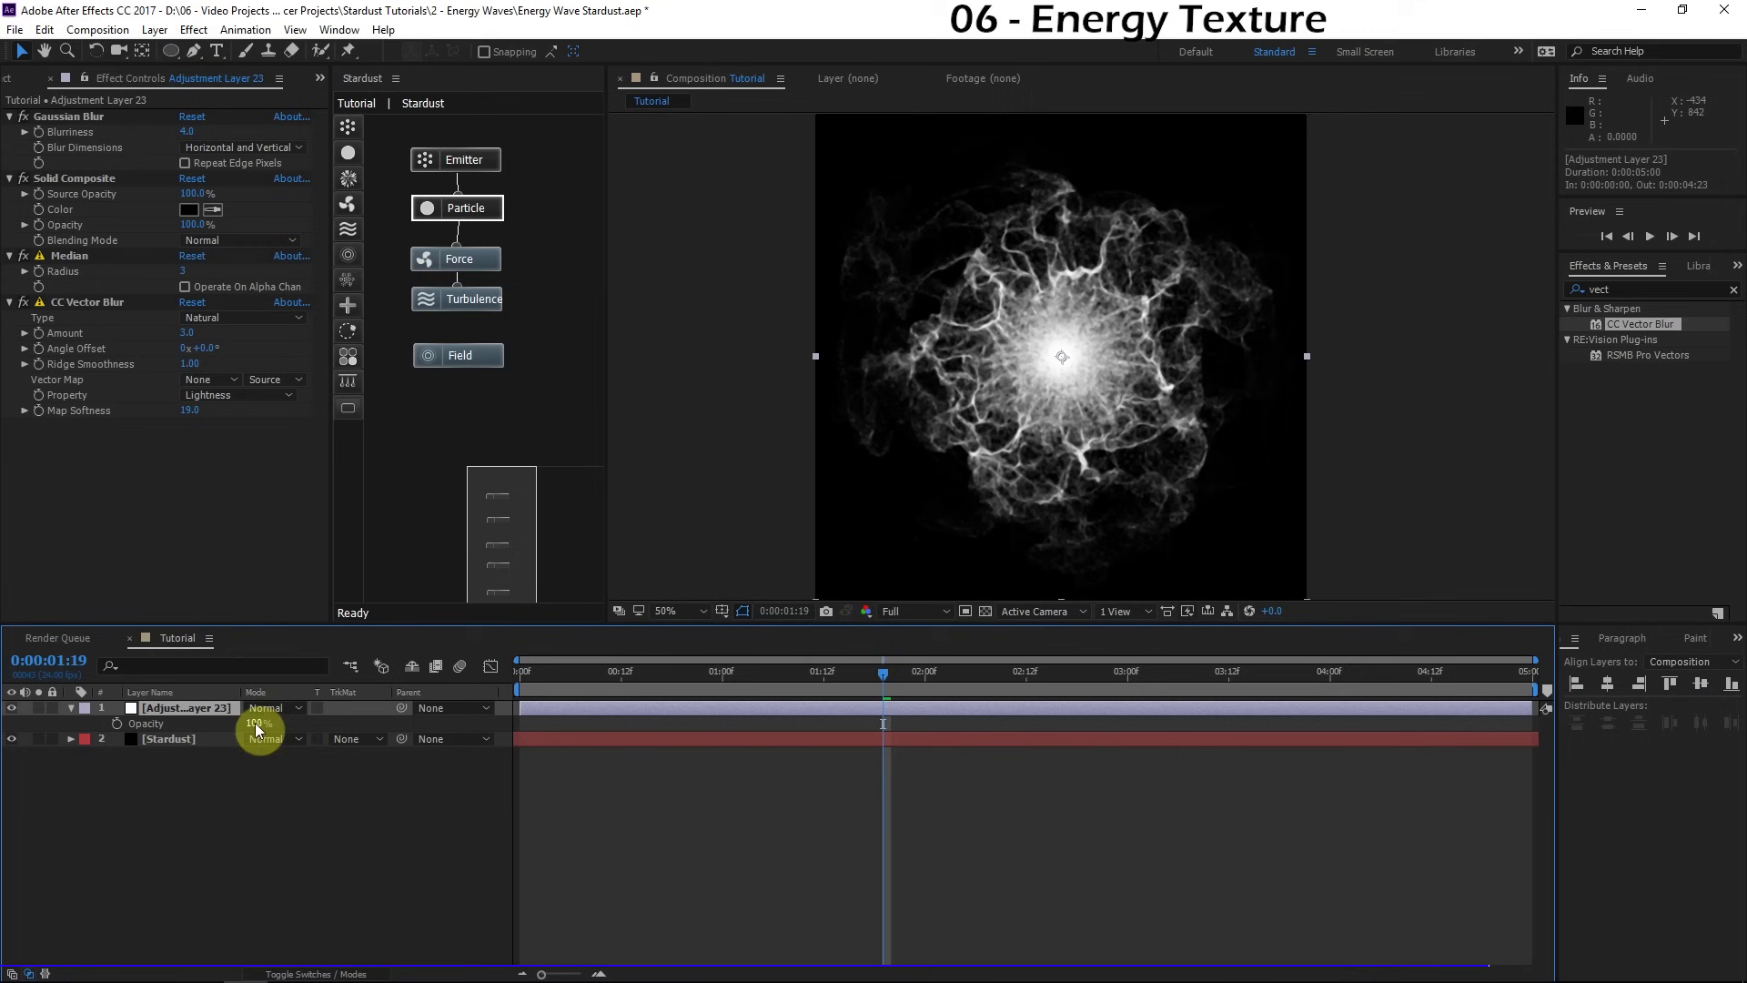
type("50")
key("Return")
scroll(1072, 417, "up", 4)
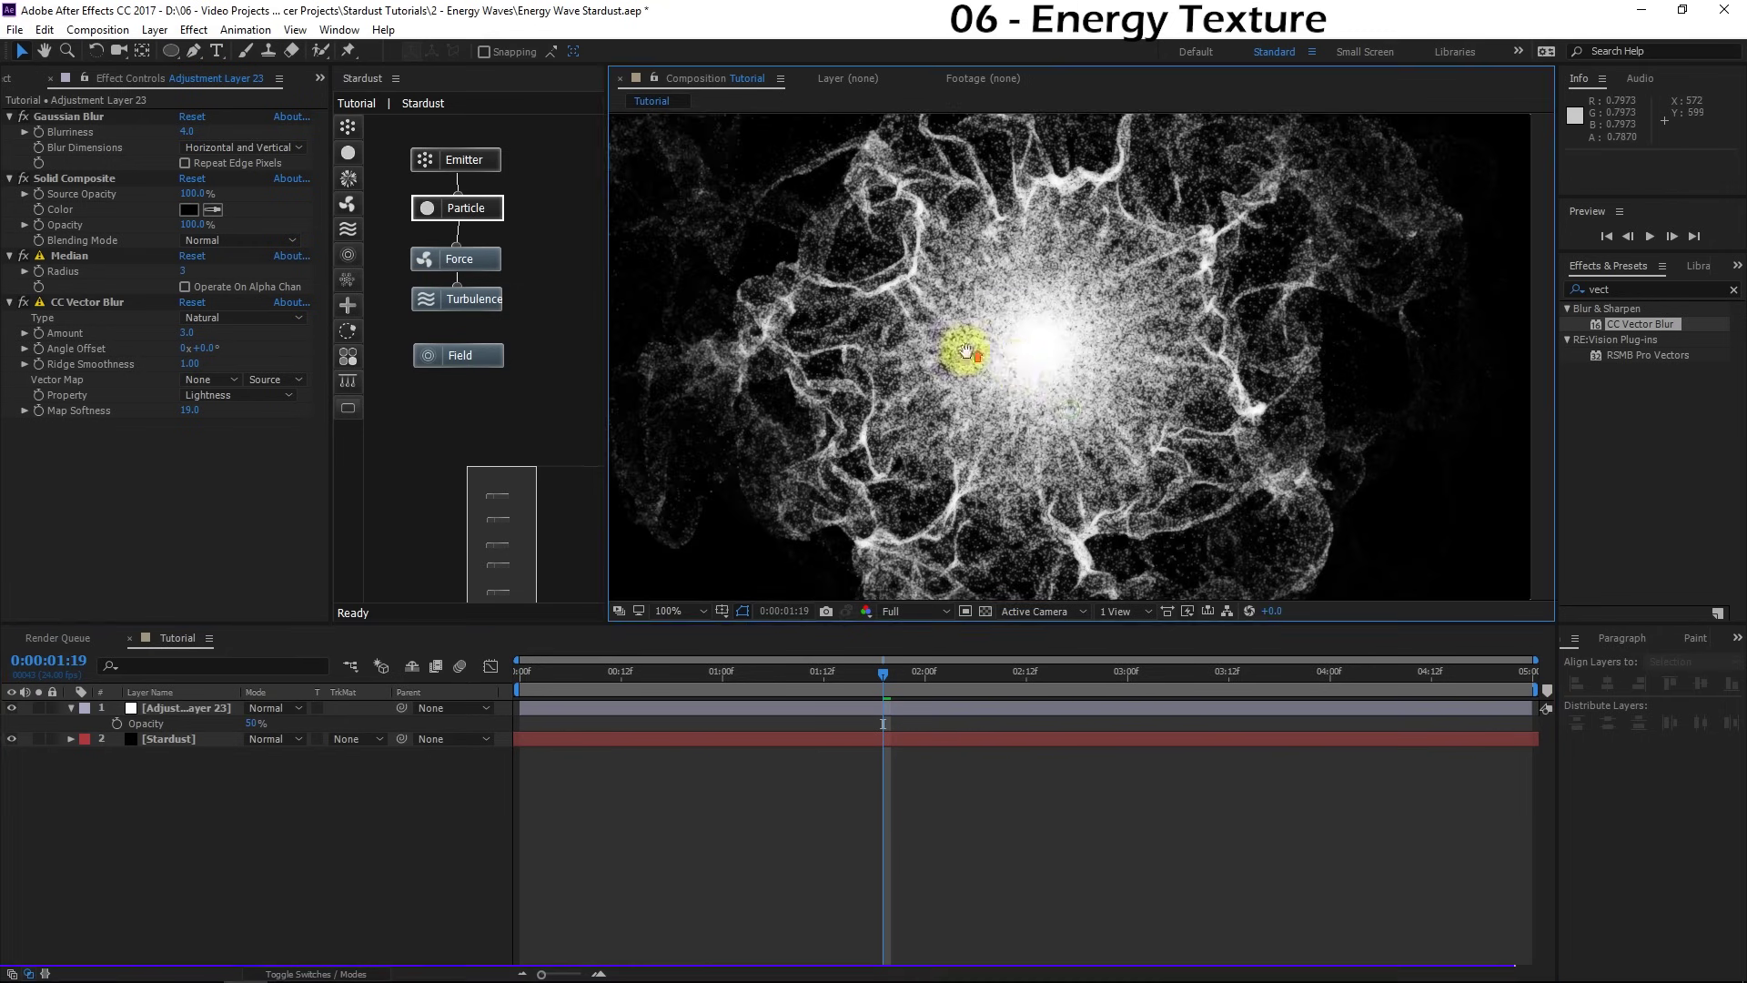
left_click_drag(1039, 403, 1410, 445)
left_click_drag(944, 366, 976, 302)
scroll(986, 288, "down", 1)
left_click_drag(254, 724, 275, 663)
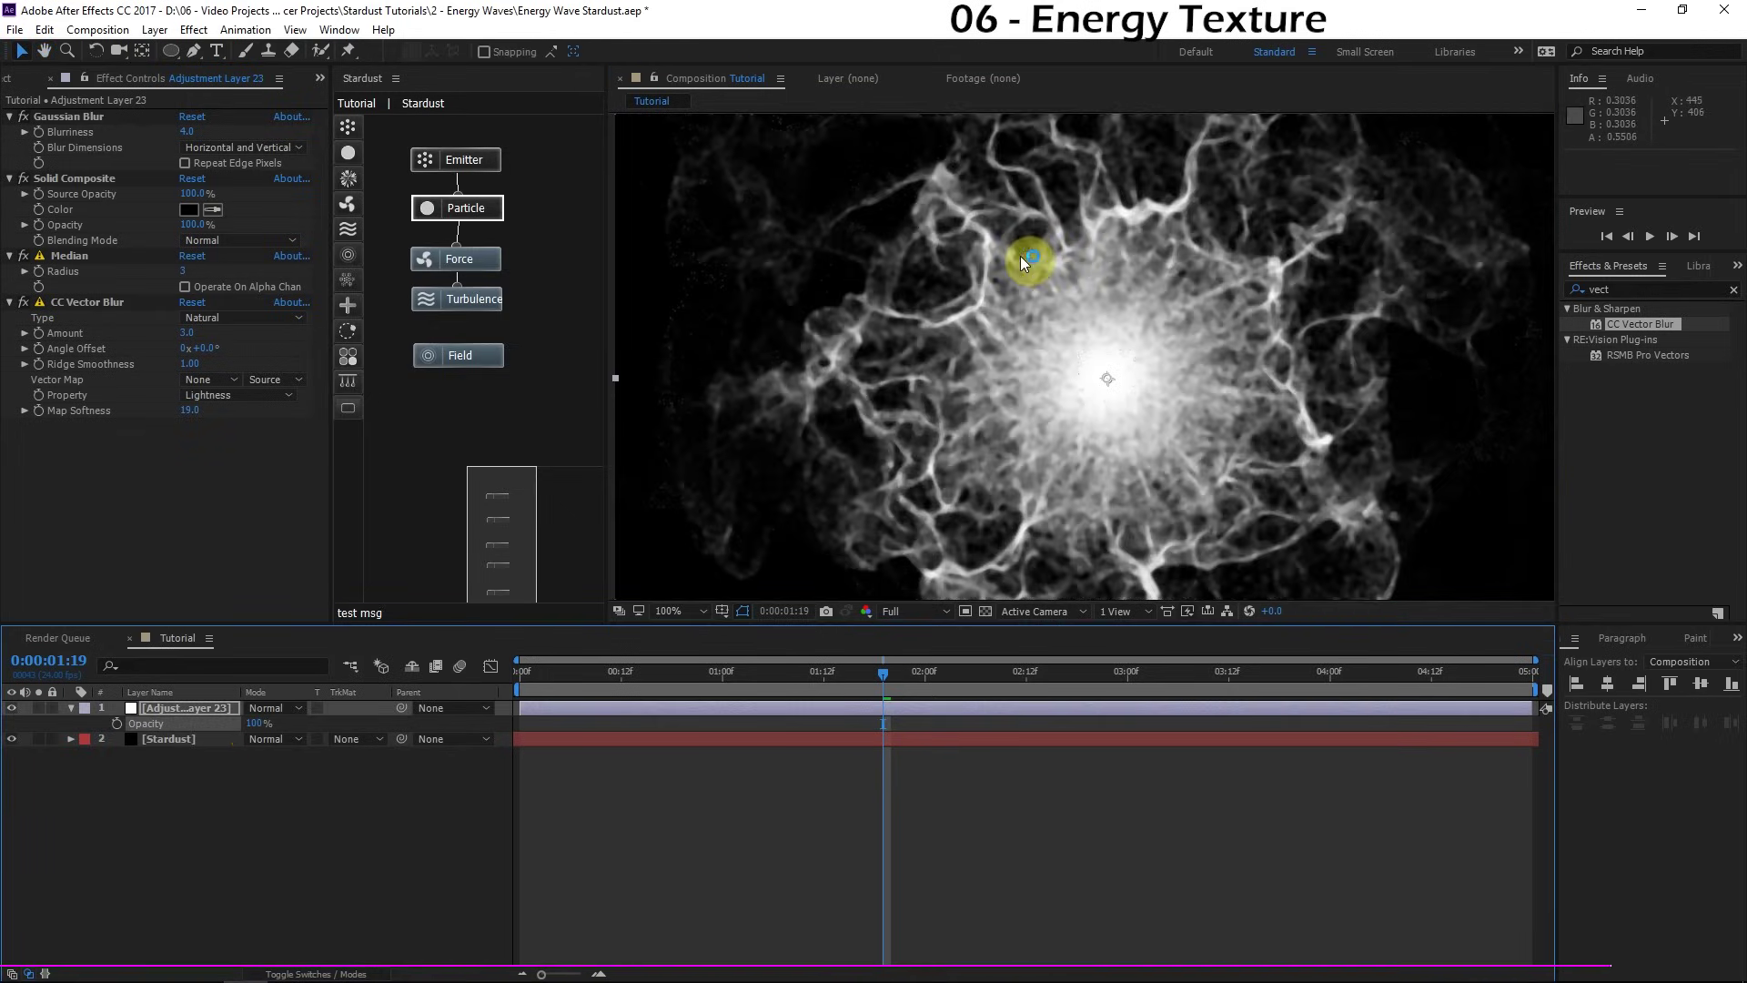
left_click_drag(1024, 247, 931, 340)
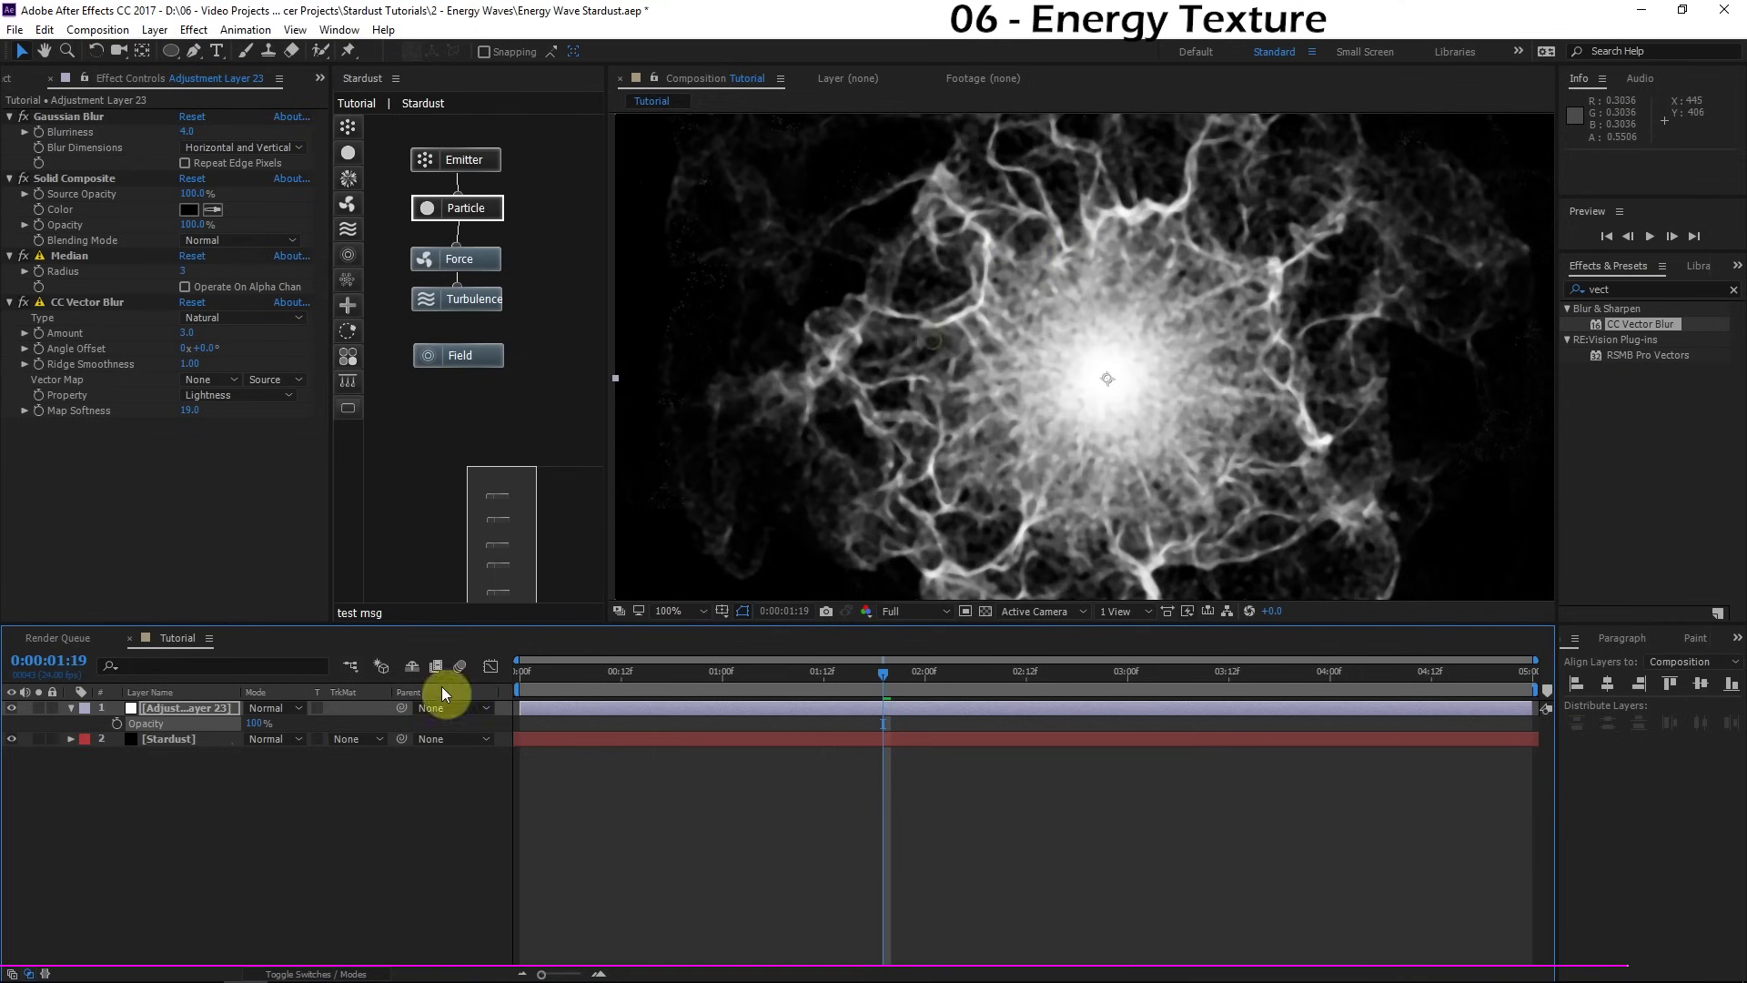
Step: Set the adjustment layer's blending mode to Screen and check the combined result with the layer hidden and shown
left_click(275, 709)
left_click(364, 416)
scroll(901, 318, "down", 2)
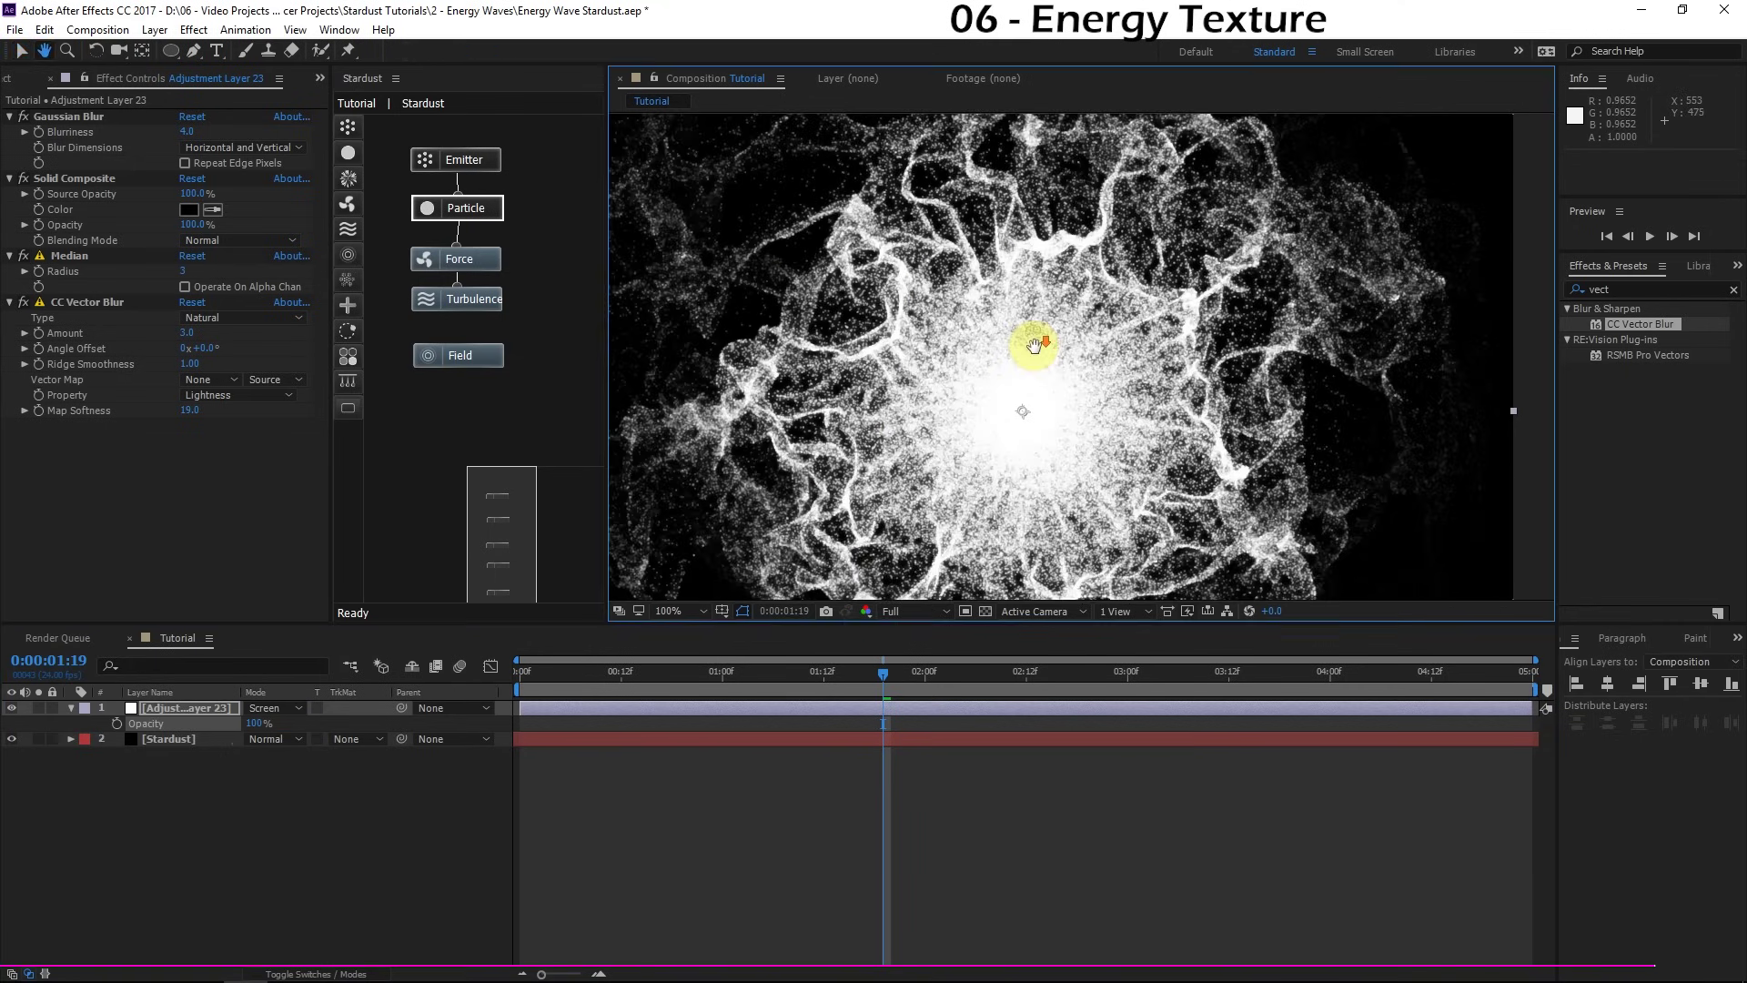
left_click_drag(1033, 343, 1032, 397)
scroll(1033, 398, "up", 2)
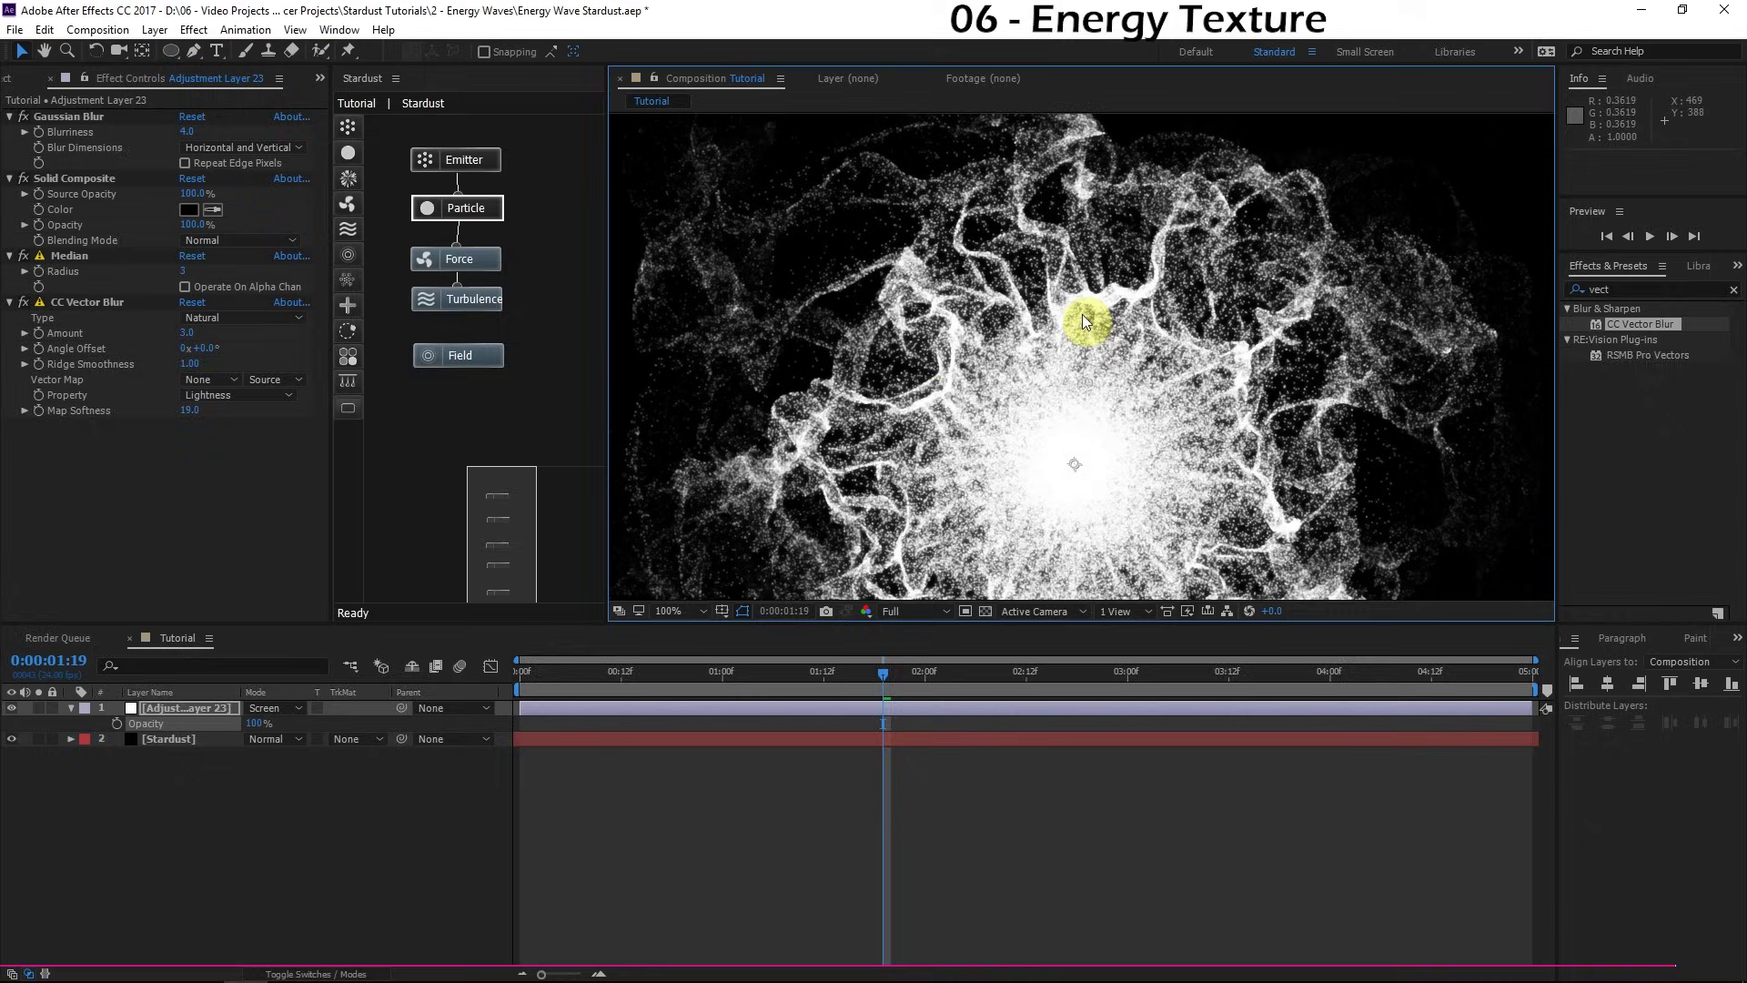
scroll(1007, 363, "down", 2)
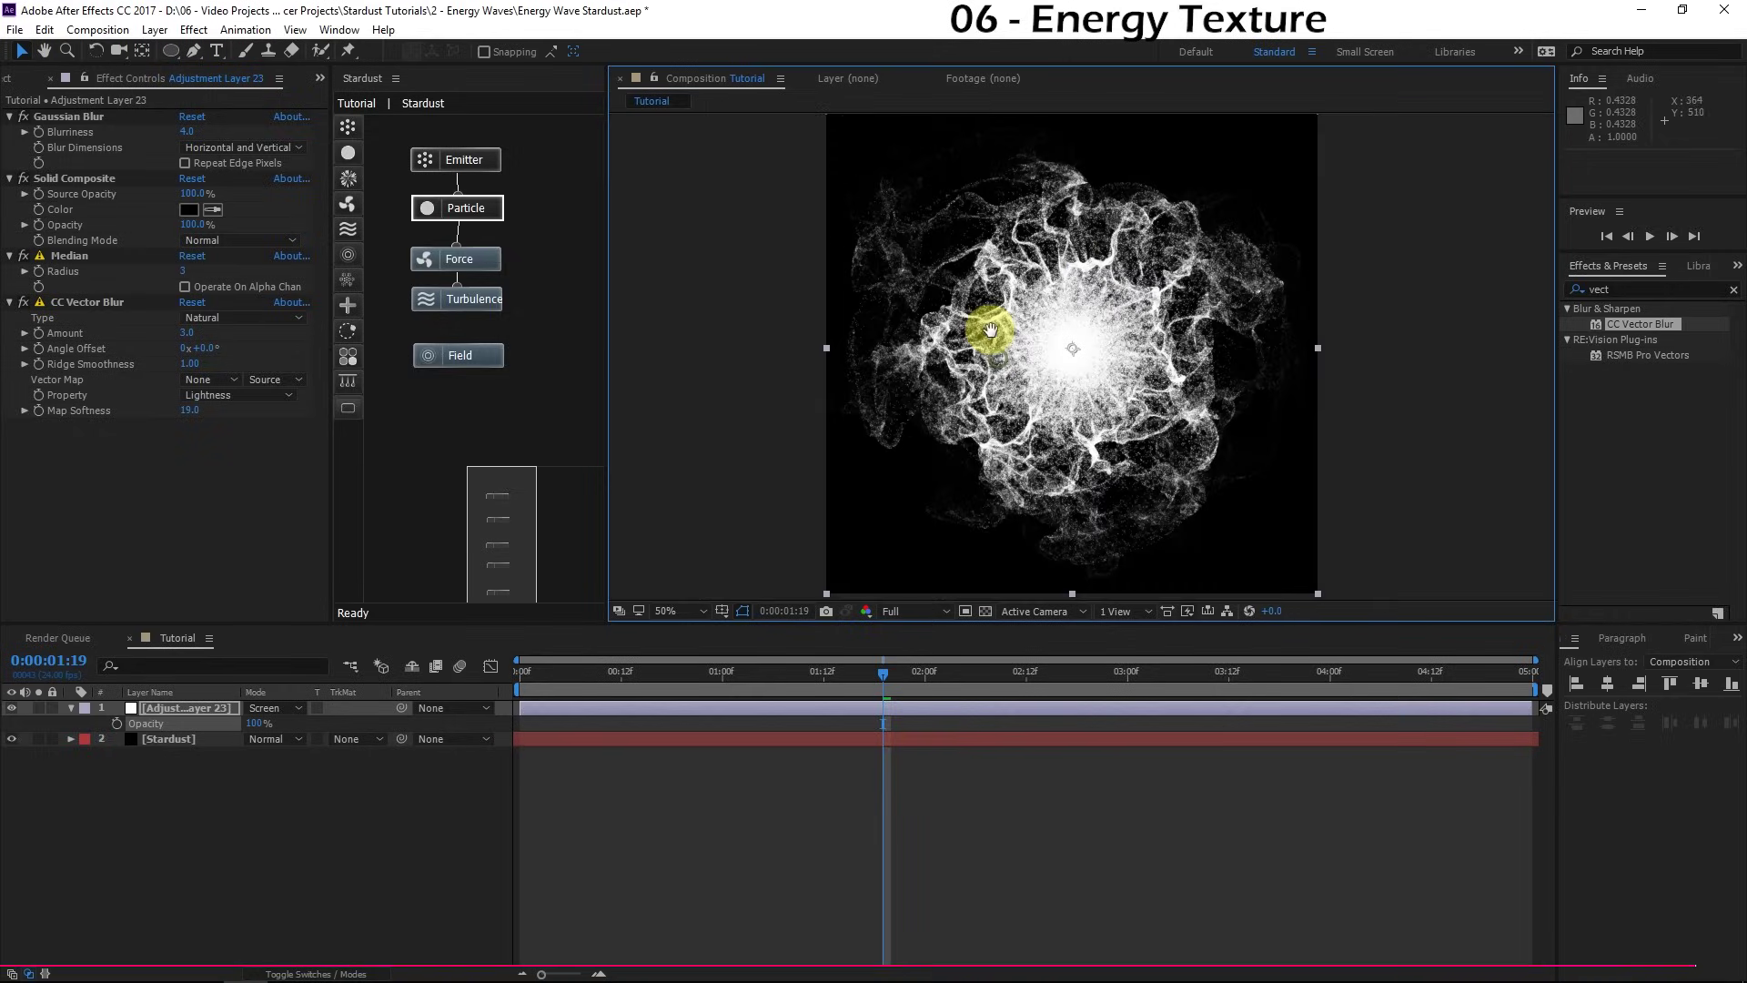
left_click(12, 708)
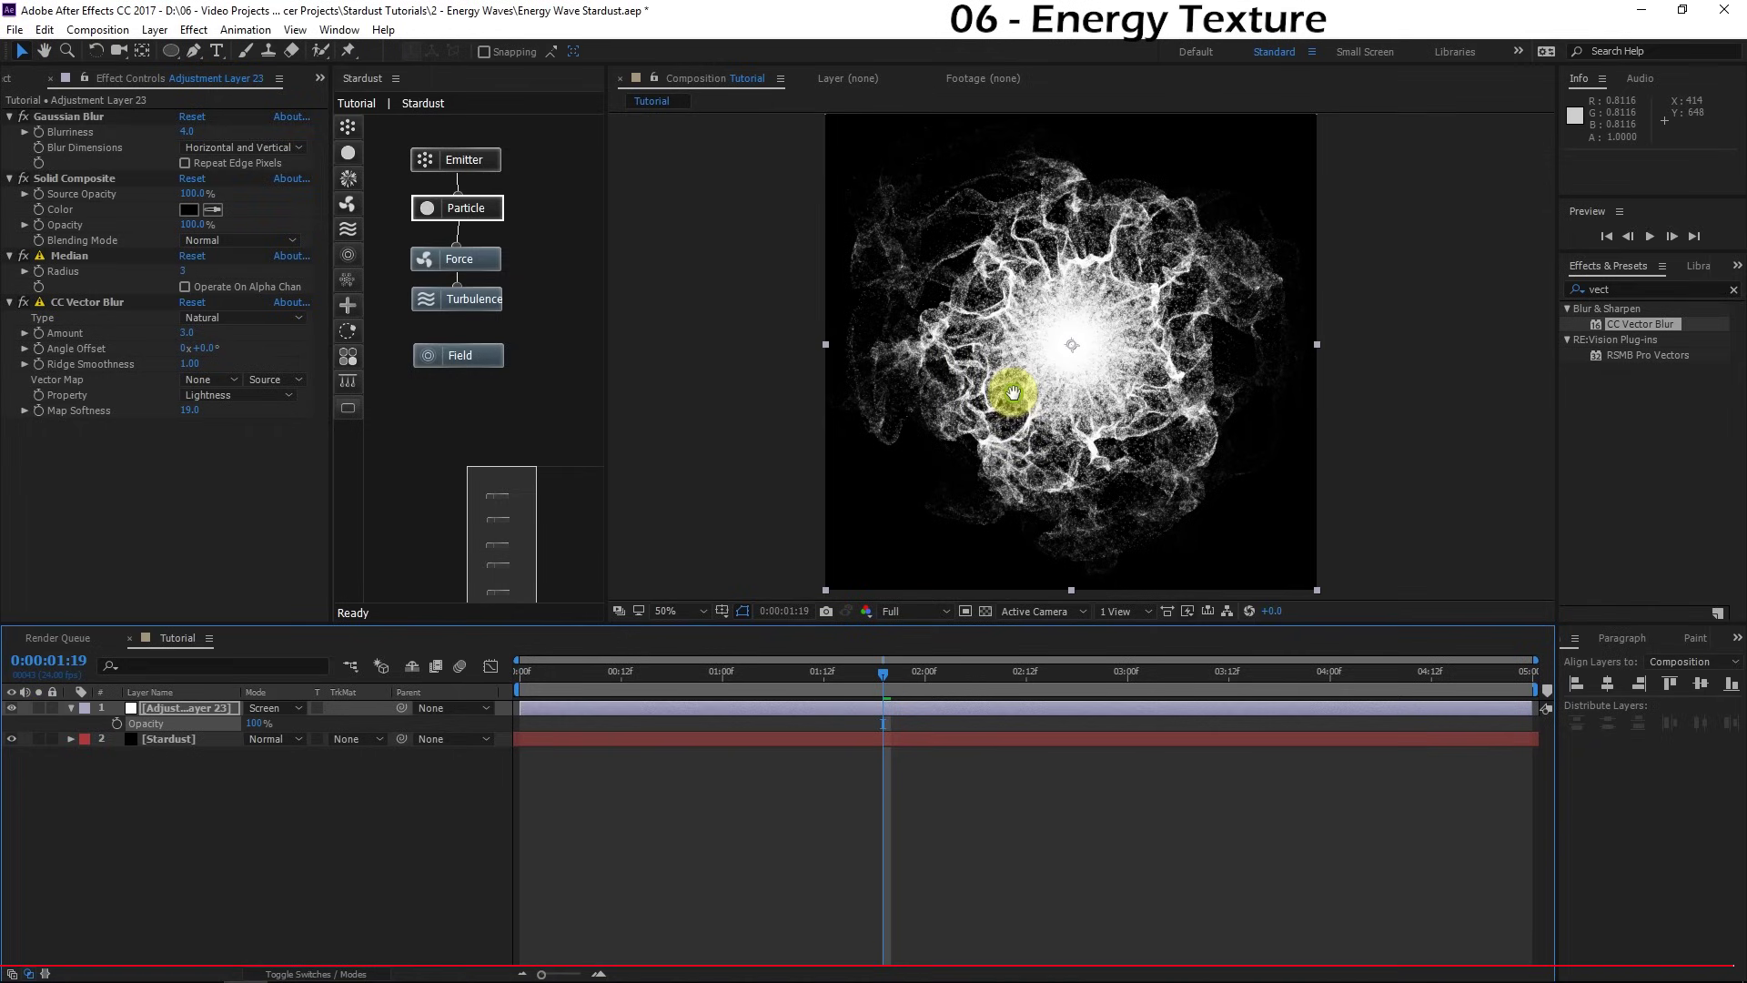
mouse_move(1009, 379)
left_mouse_down()
mouse_move(1002, 417)
mouse_move(997, 378)
left_mouse_up()
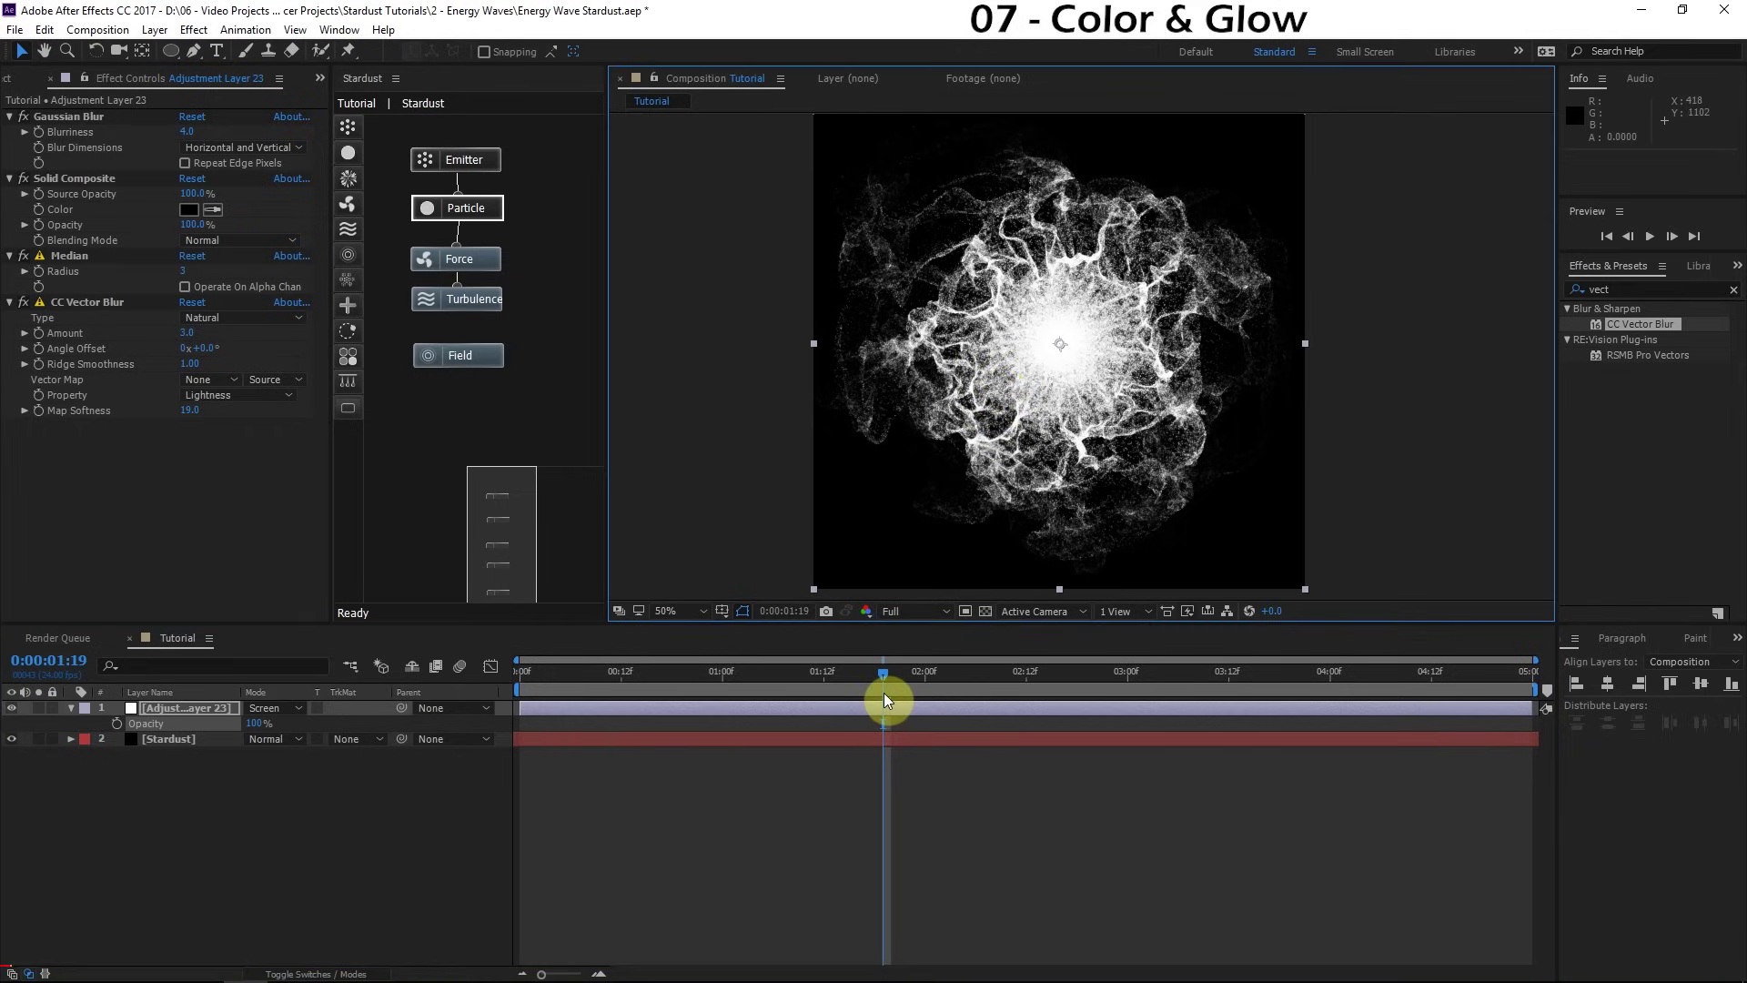
Step: Rename the adjustment layer as Fluids
left_click(168, 707)
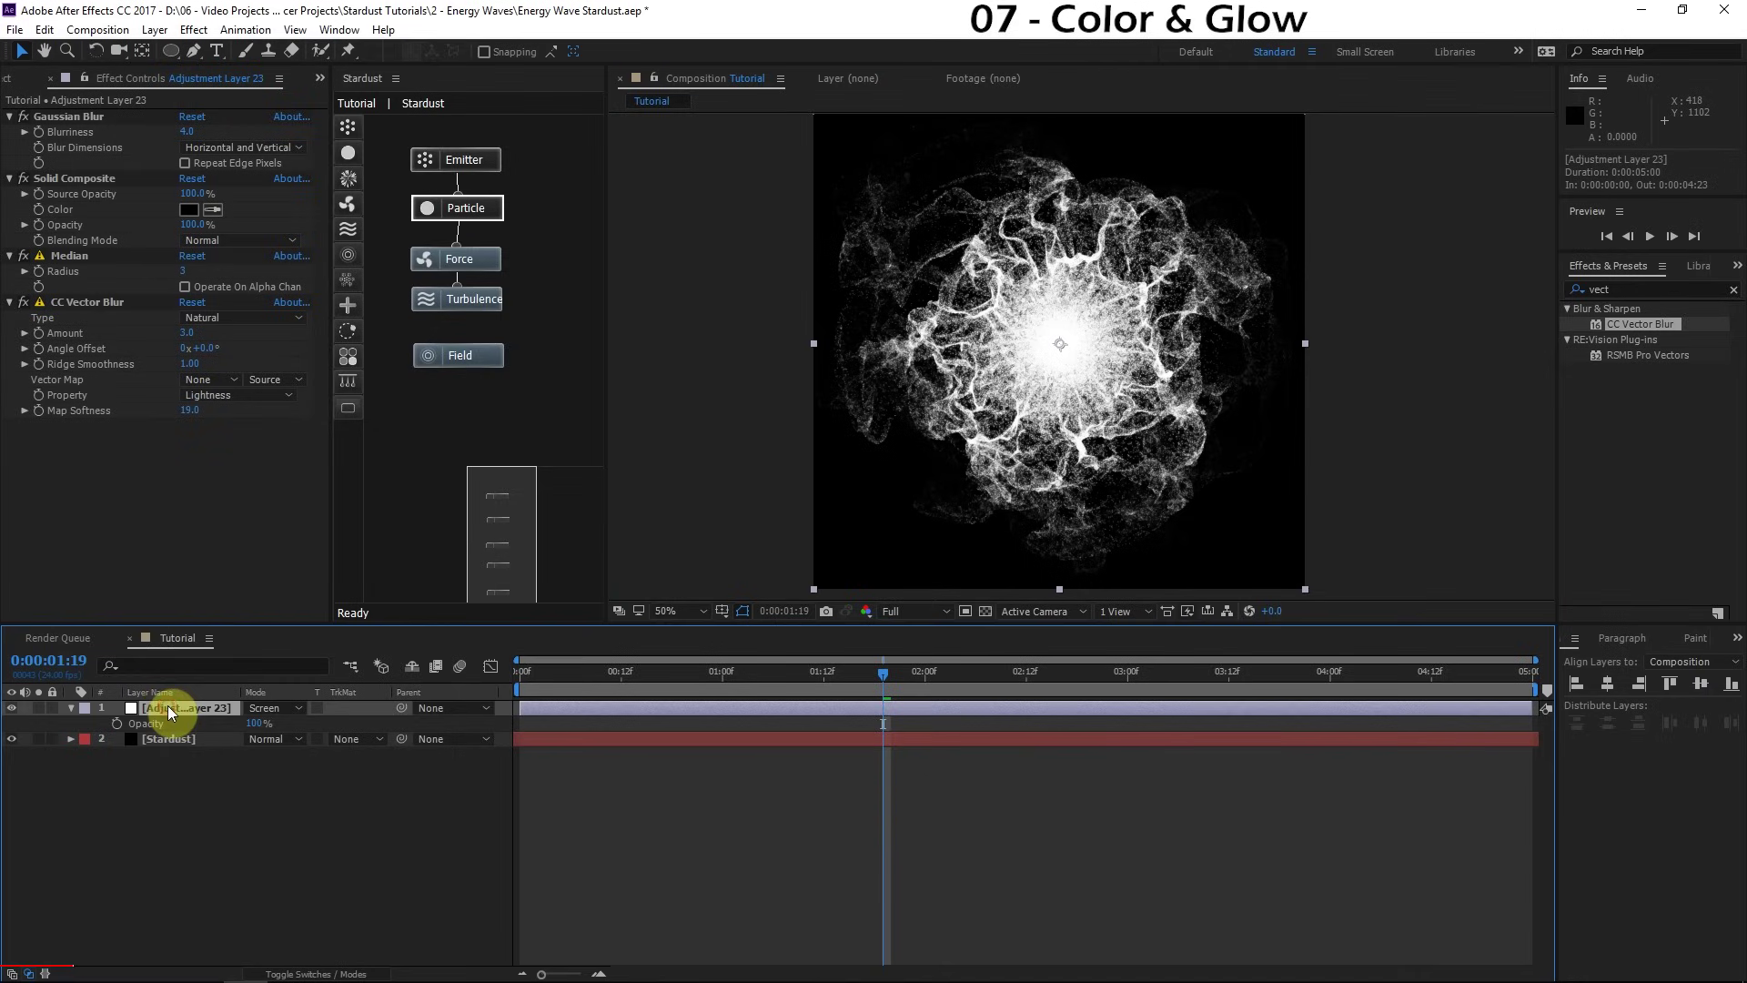
key("Return")
type("Fluids")
key("Return")
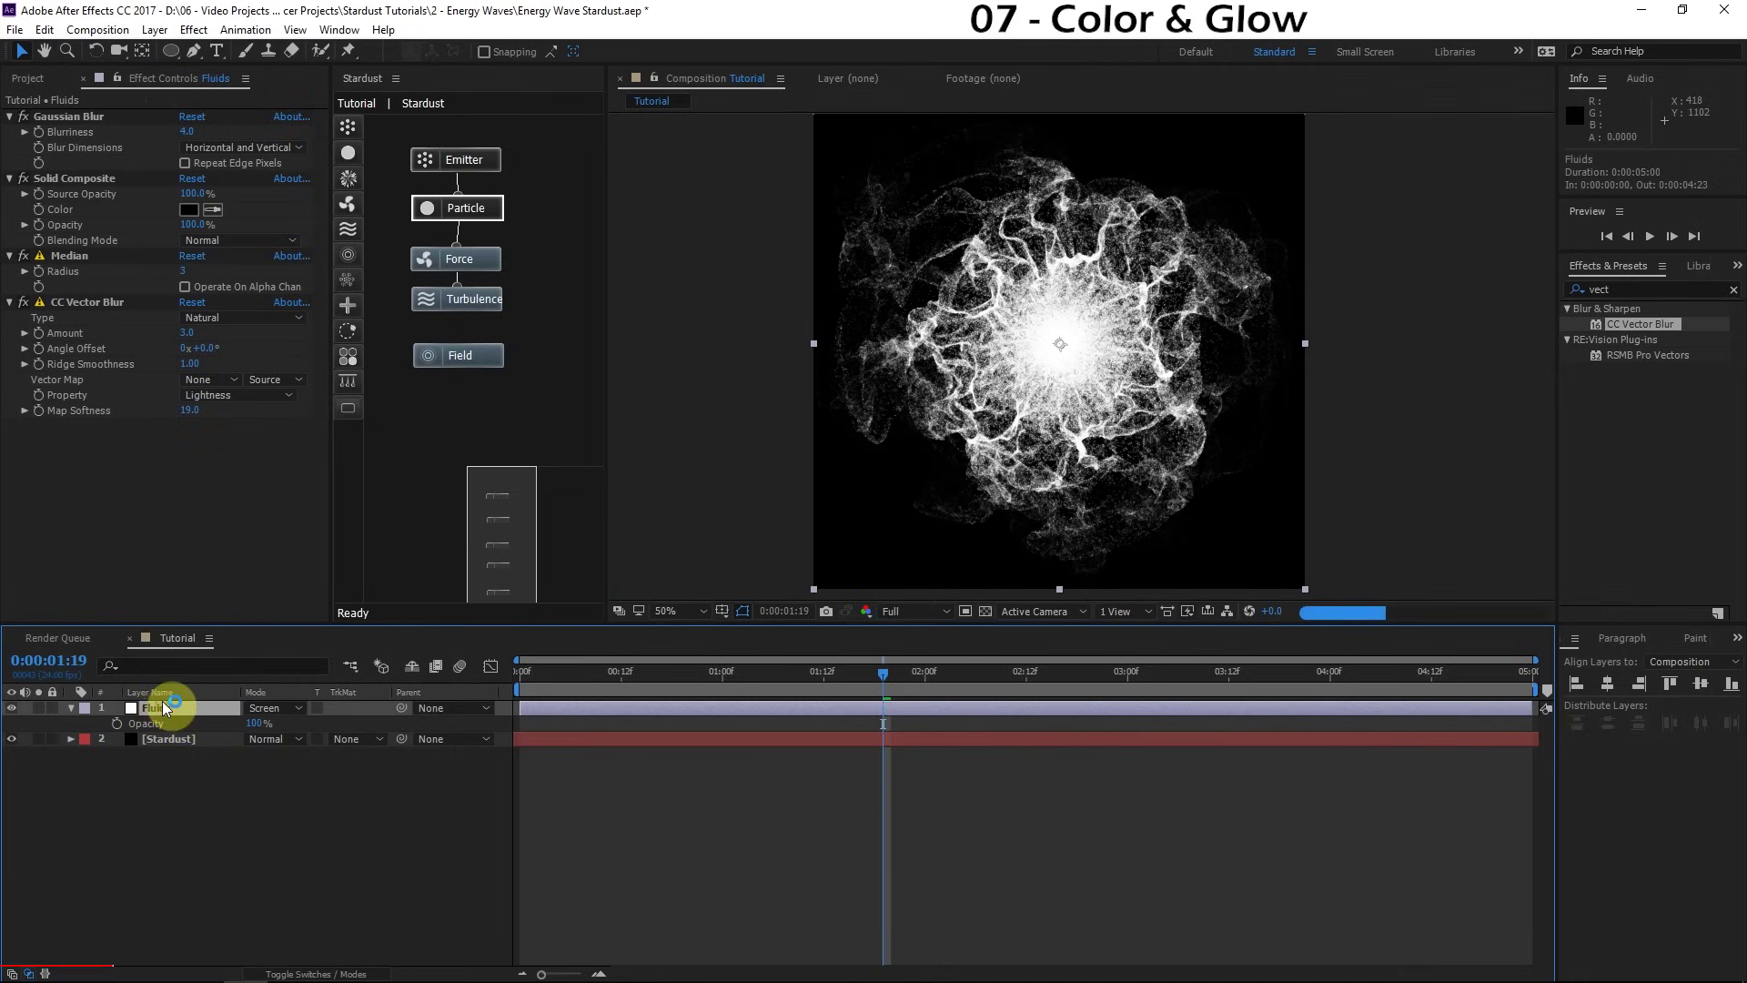
Step: Create a new adjustment layer above Fluids and name it COLOR_GLOW
key("ctrl+alt+y")
left_click(172, 723)
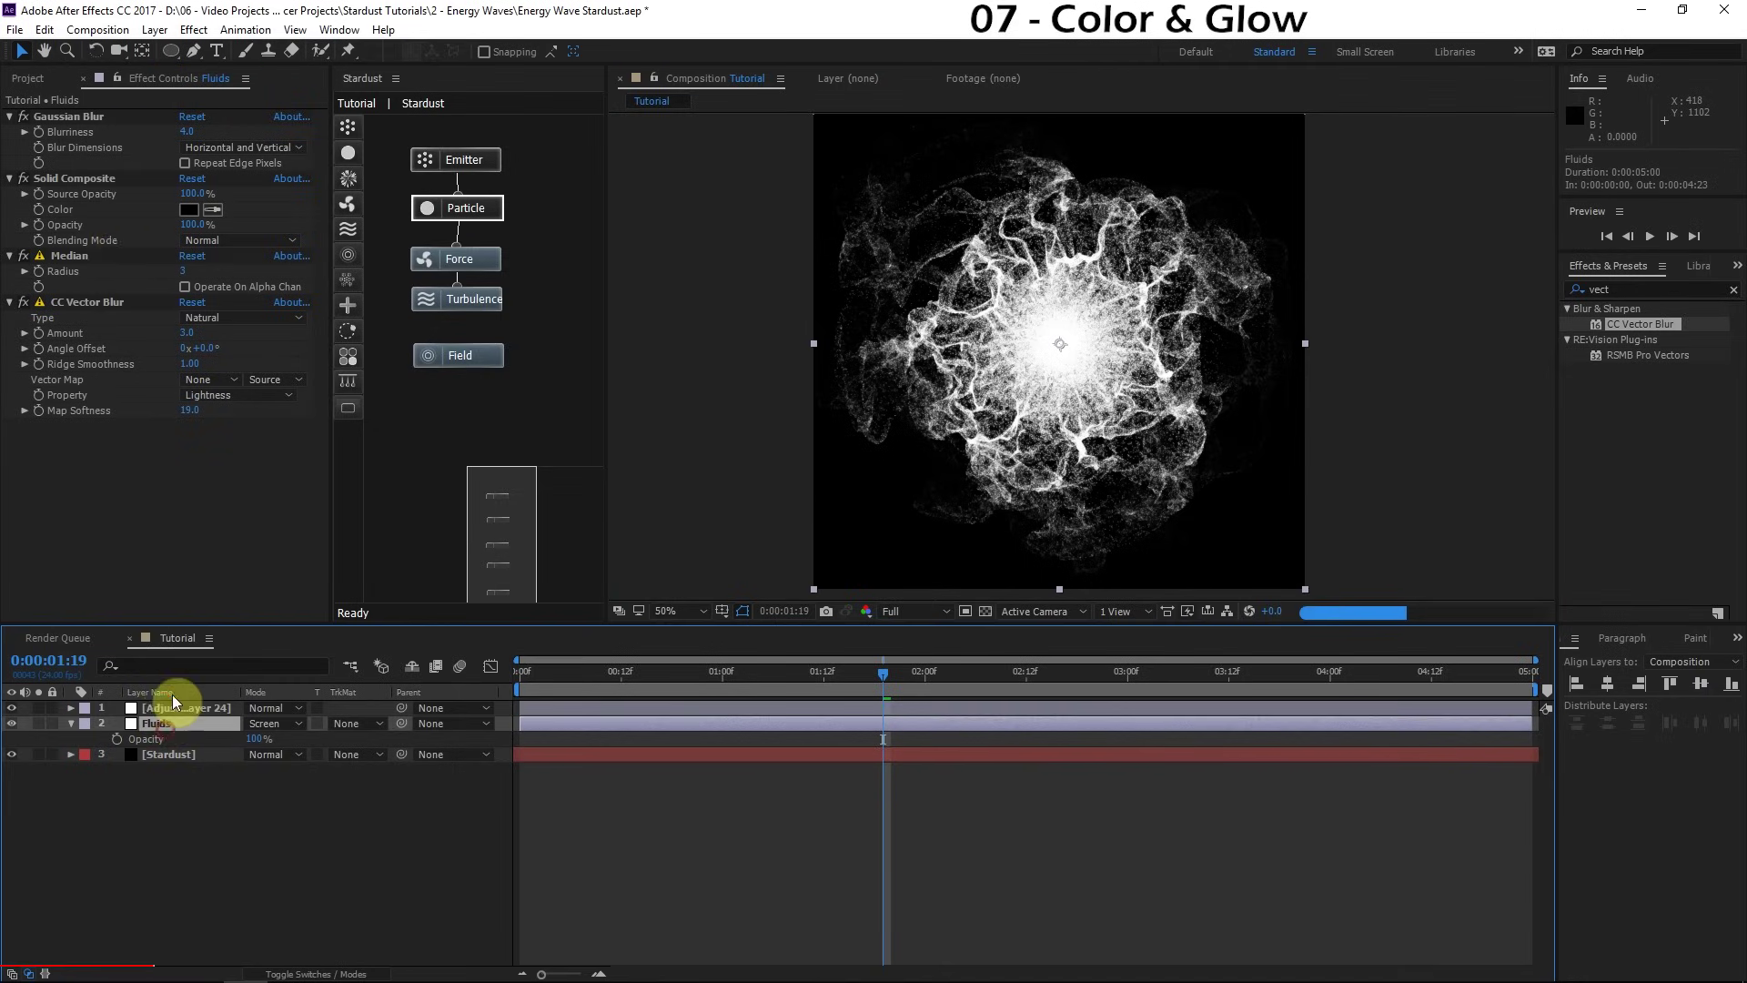
left_click(177, 708)
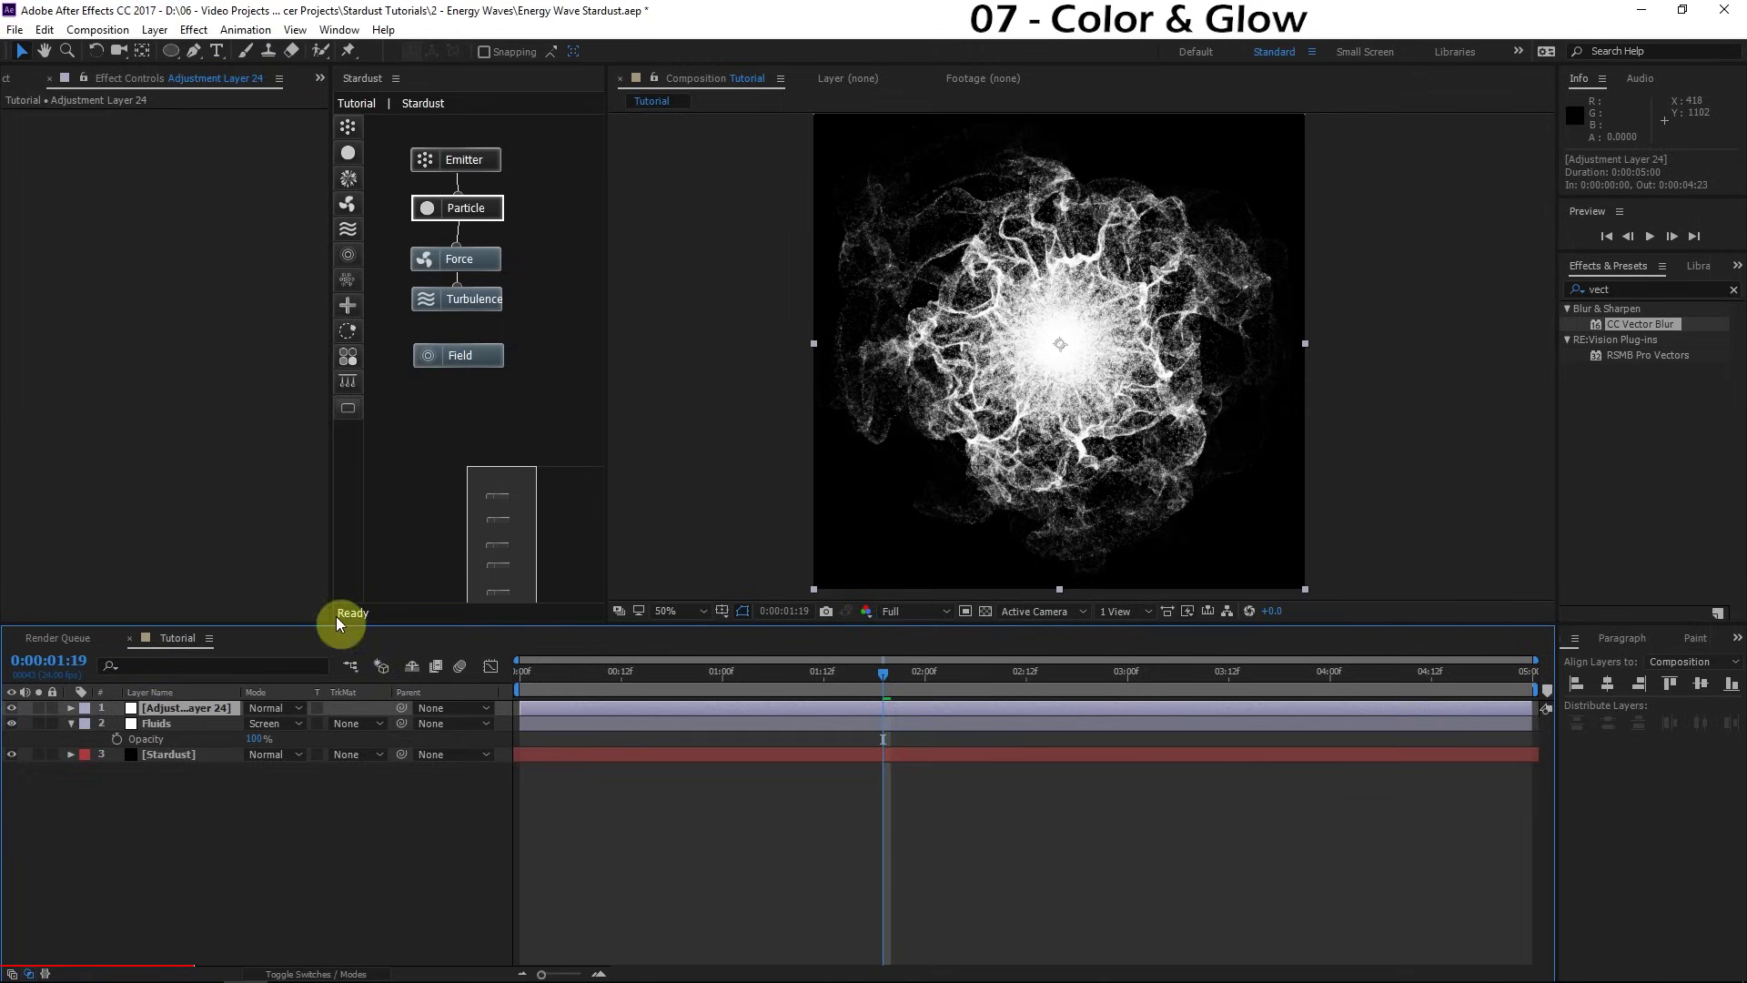
left_click(990, 604)
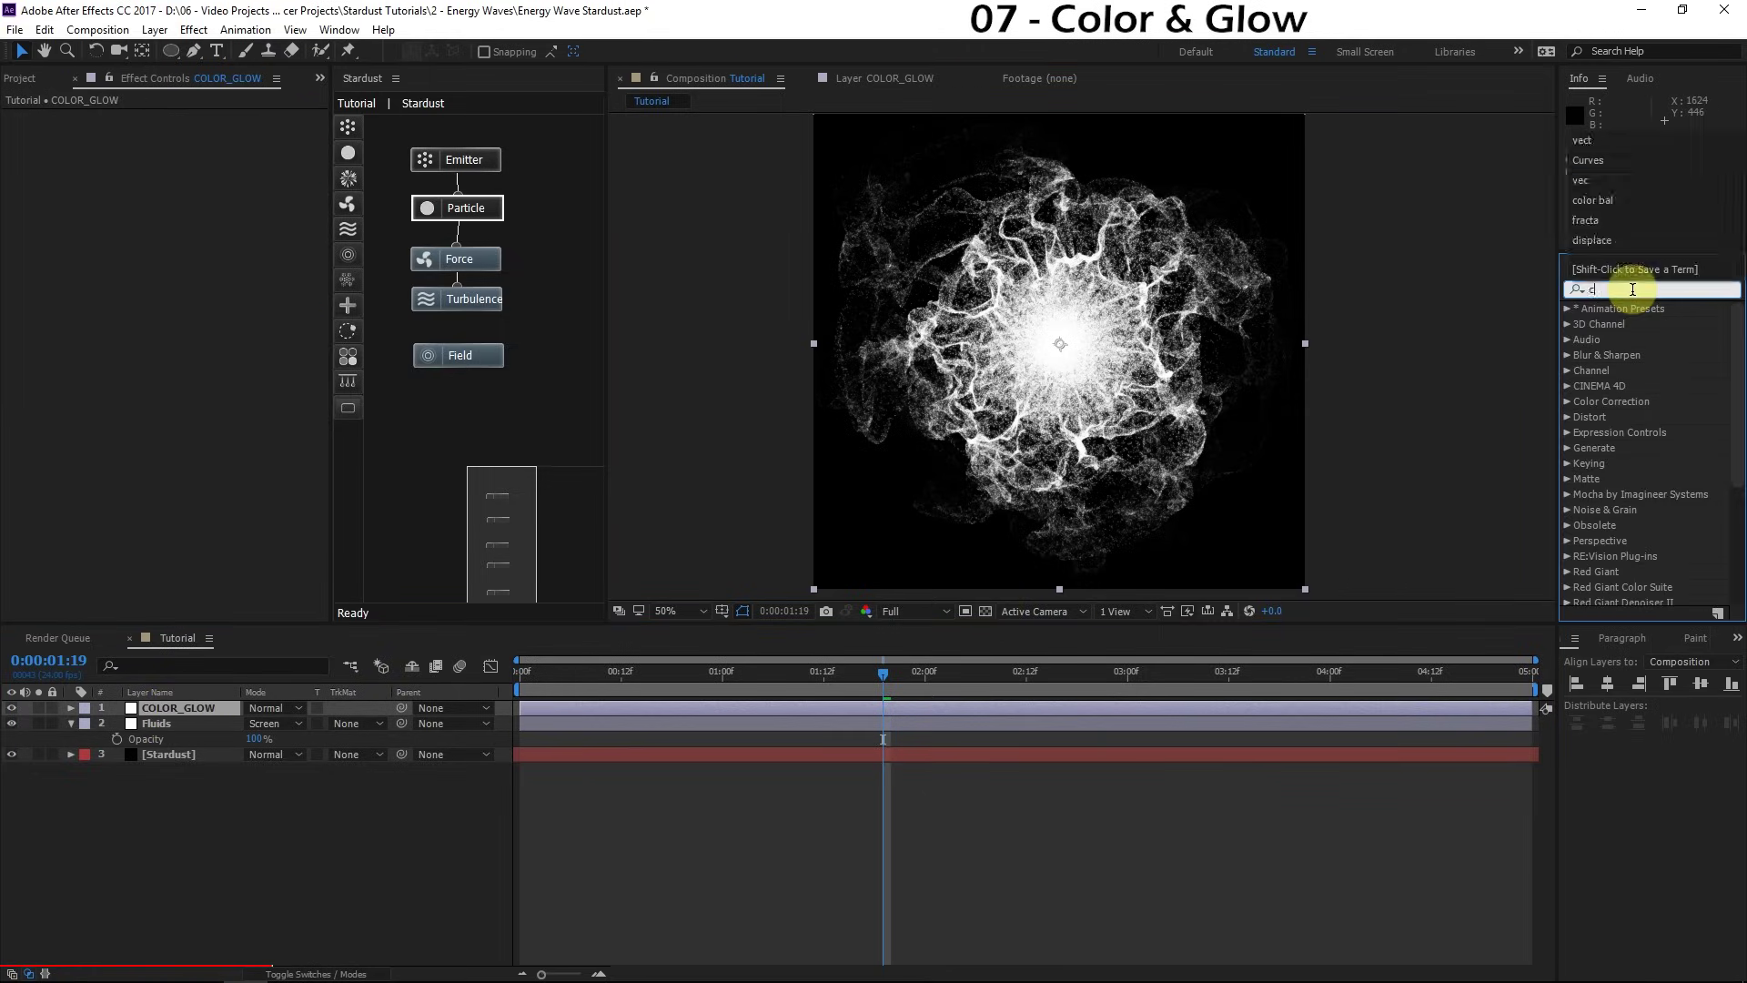
Step: Apply Curves to the COLOR_GLOW layer, bending the Blue curve upward and the Red curve downward to tint the wave blue
left_click(1620, 282)
left_click_drag(1642, 389, 211, 707)
left_click(235, 132)
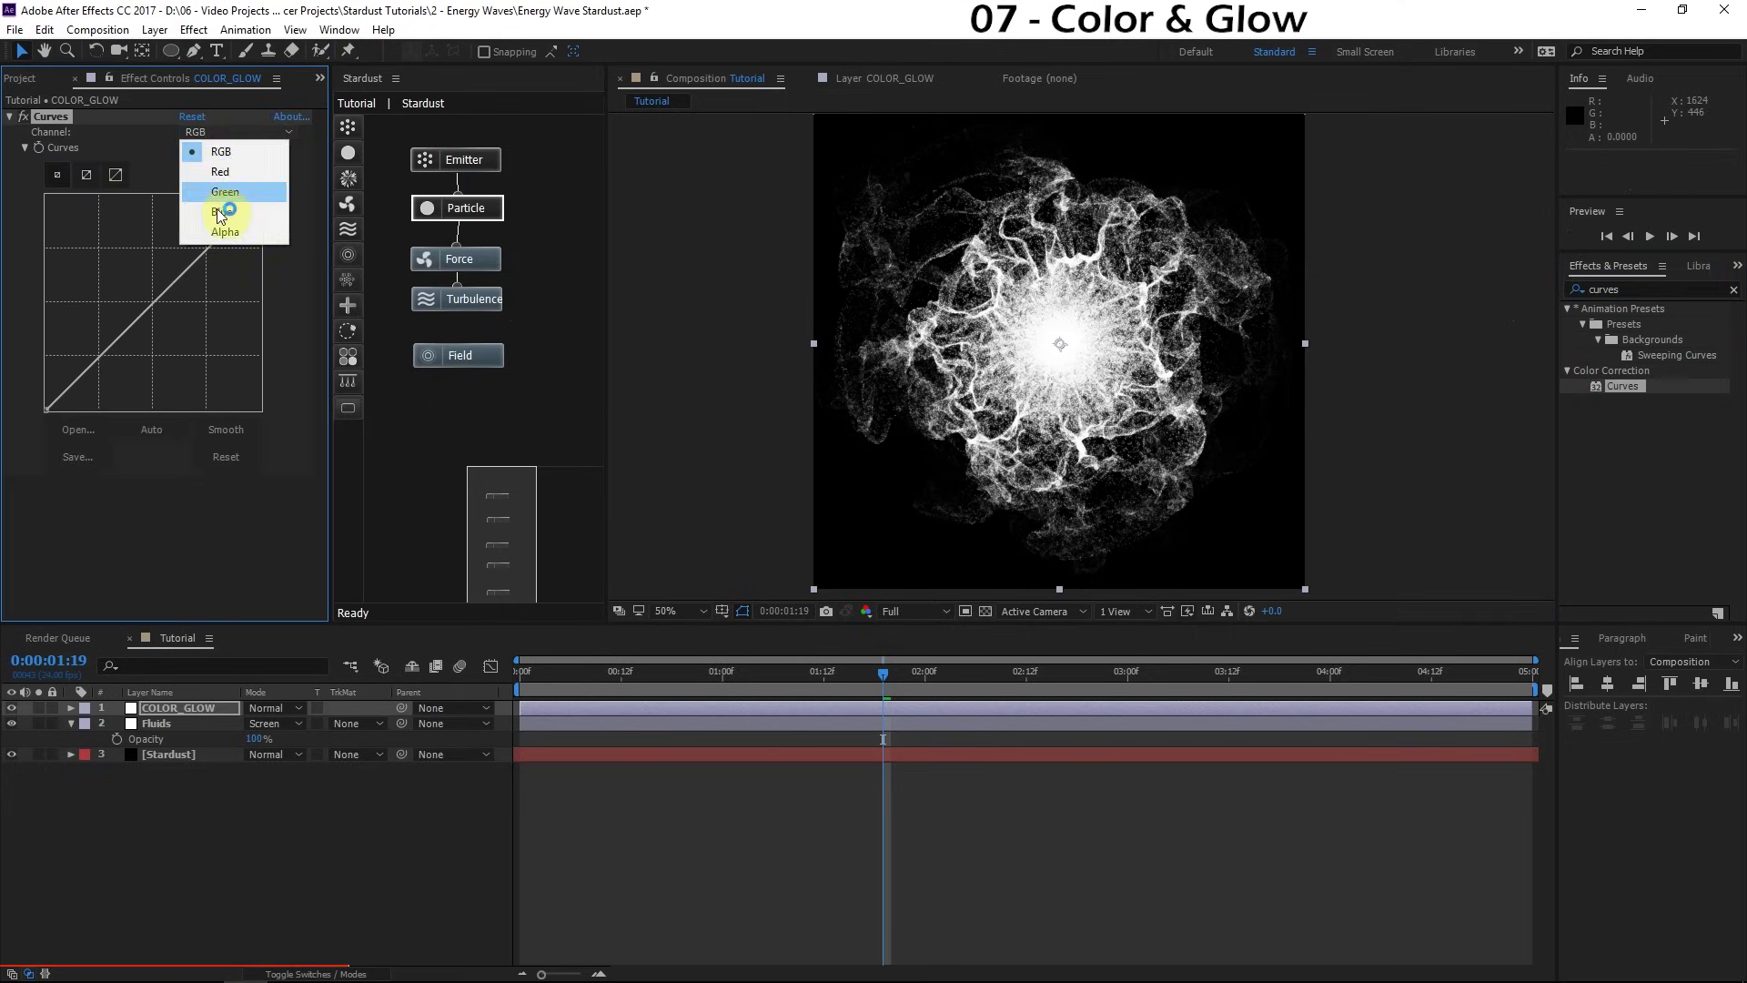
left_click(228, 220)
left_click_drag(128, 273, 154, 368)
left_click(235, 132)
left_click(205, 171)
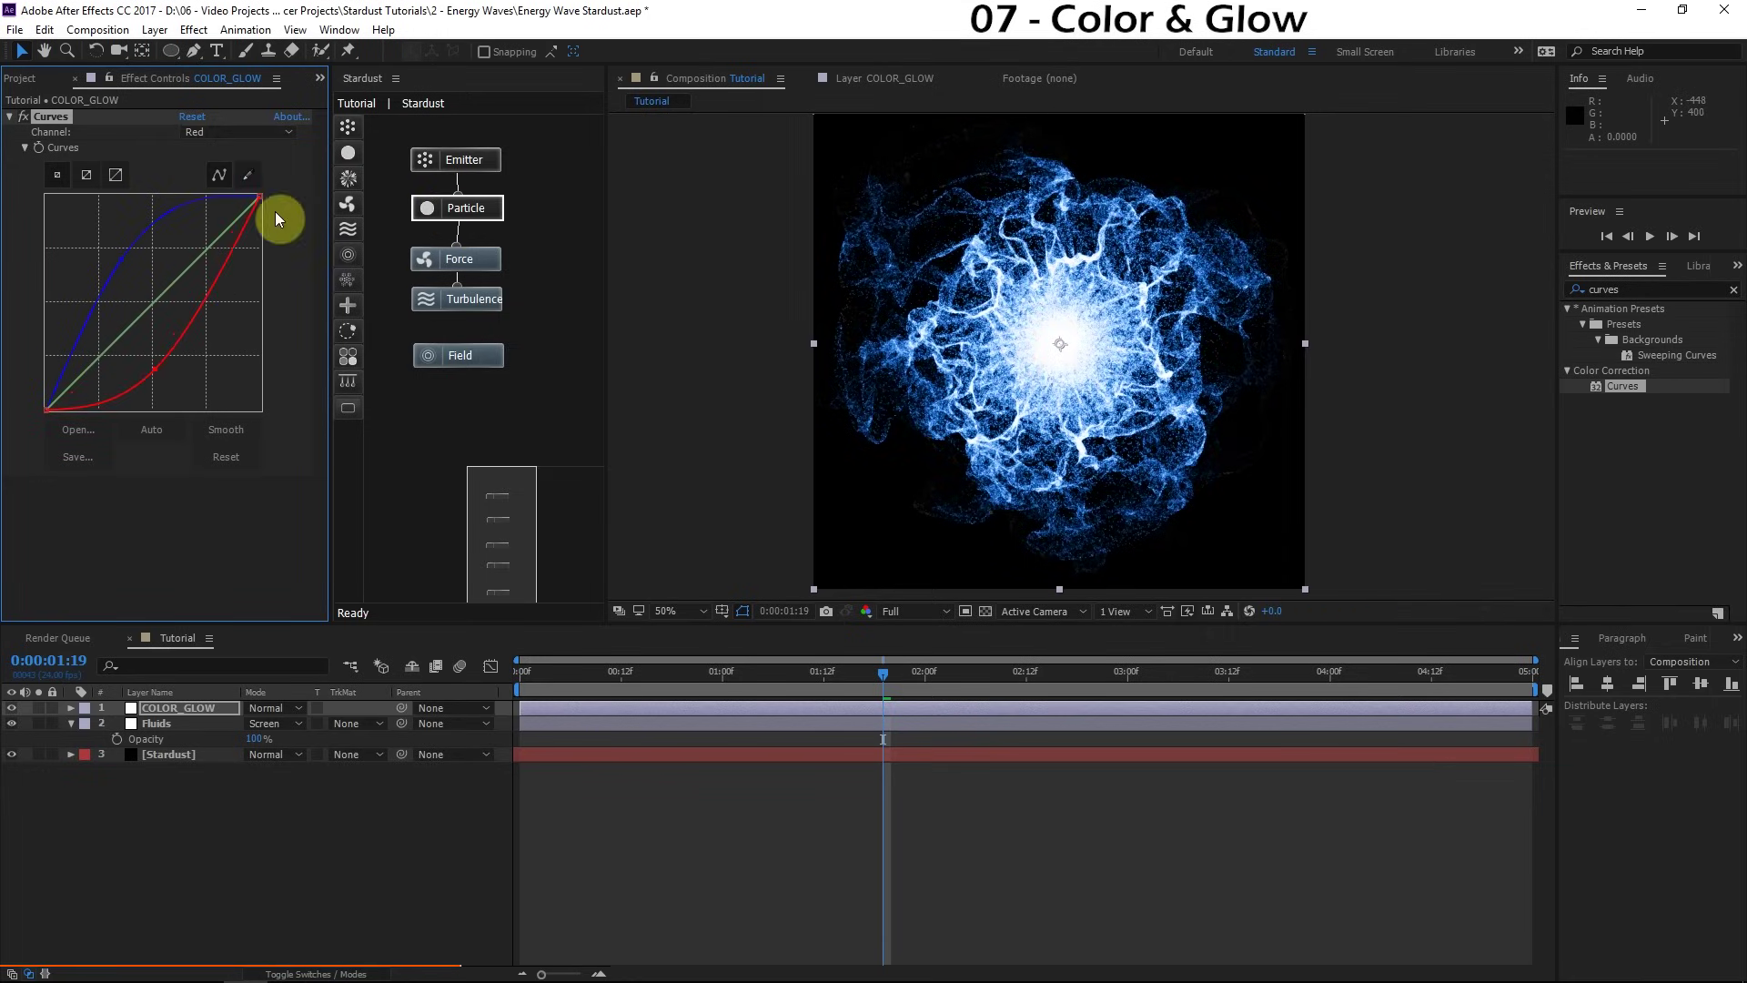
Step: Shape the Green curve into a slight S, raising the highlights and lowering the shadows, and inspect the coloured wave
left_click(235, 132)
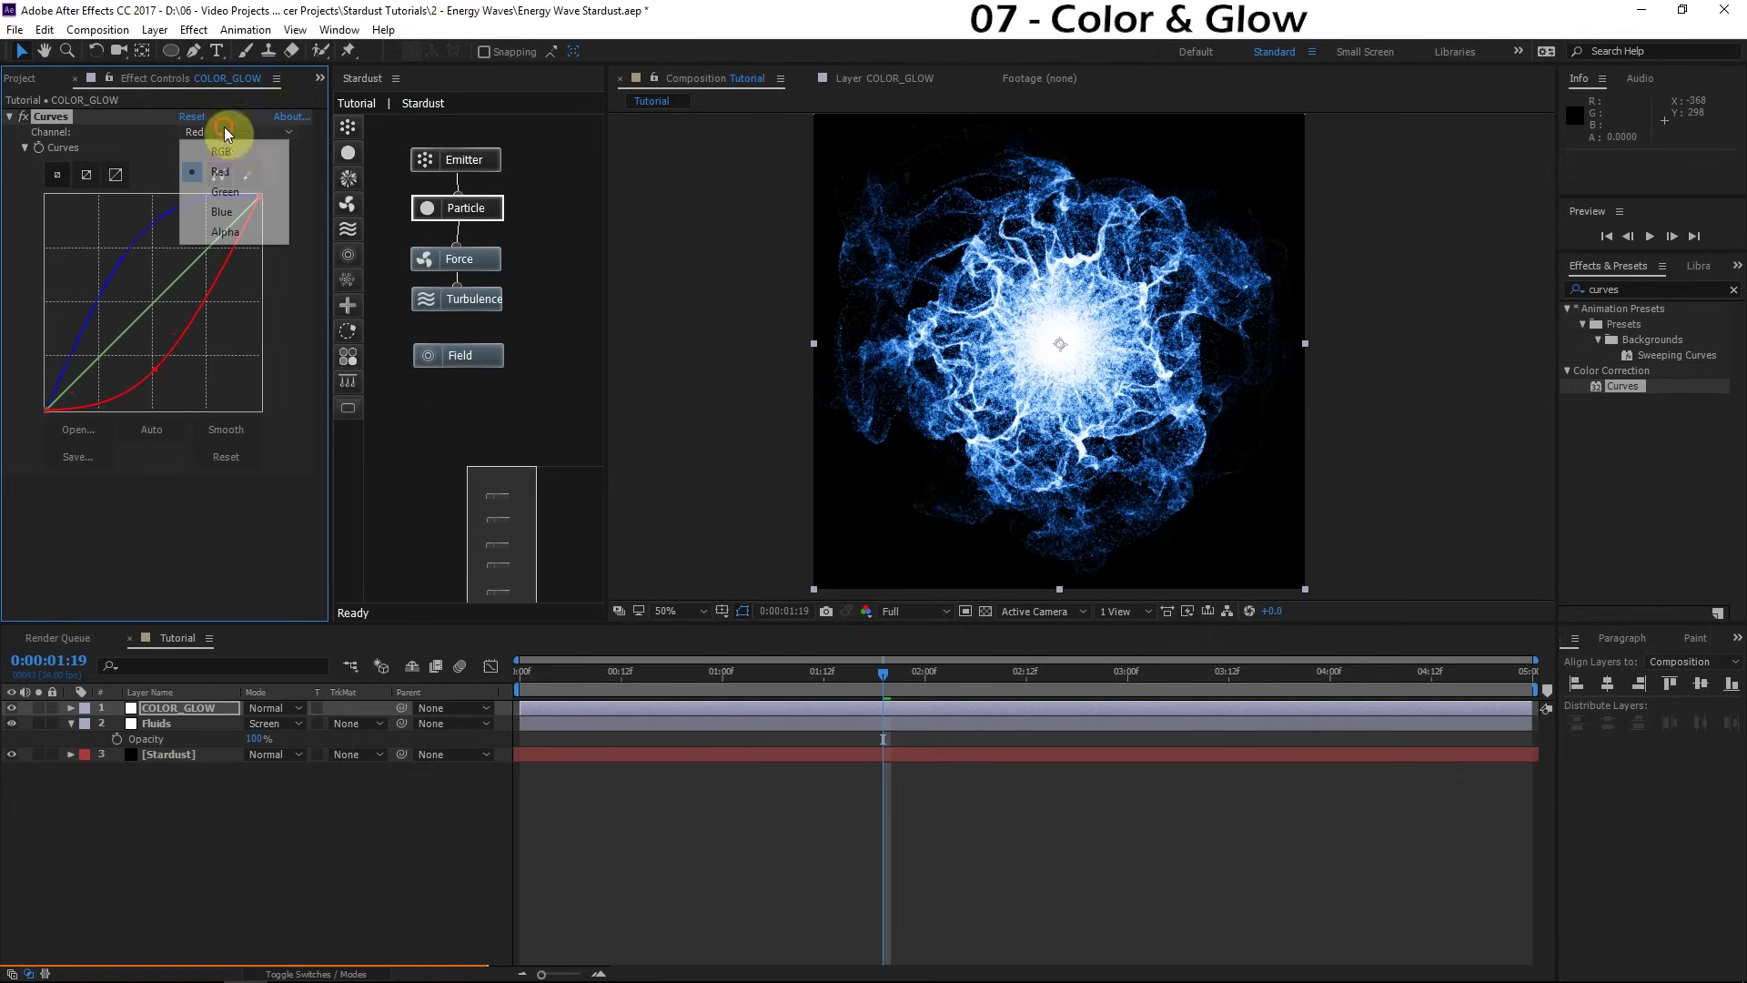
left_click(222, 179)
left_click_drag(205, 258, 196, 247)
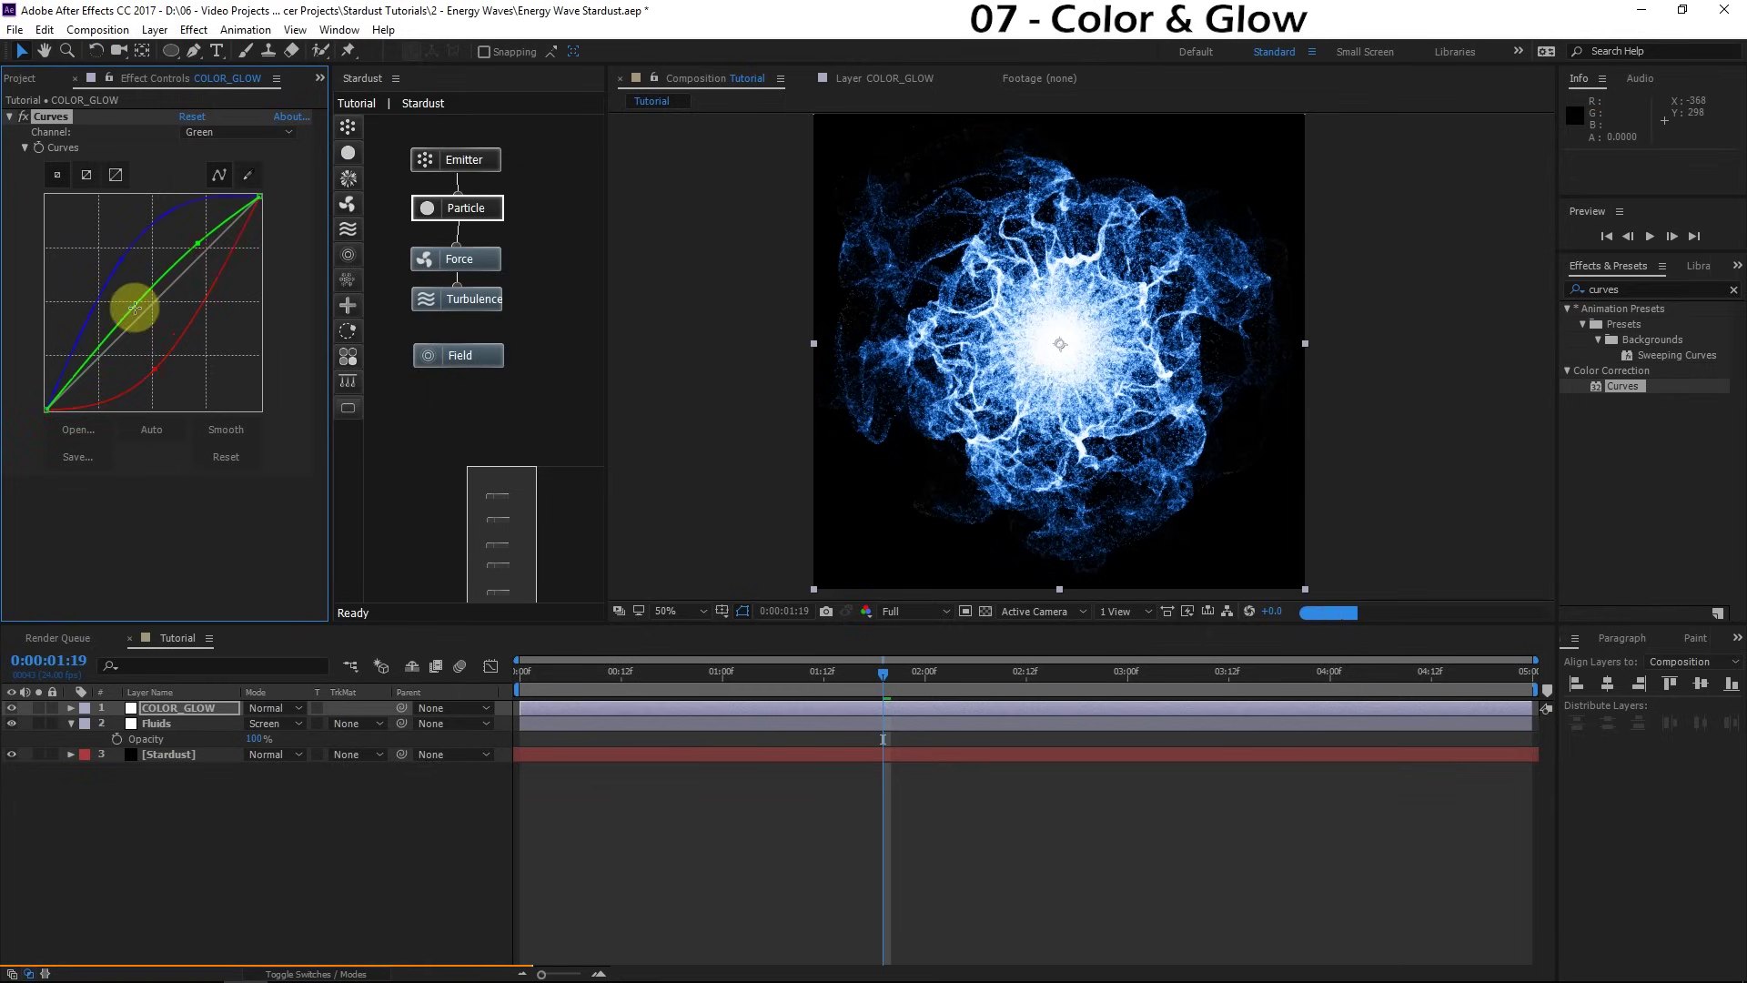
left_click_drag(128, 304, 101, 367)
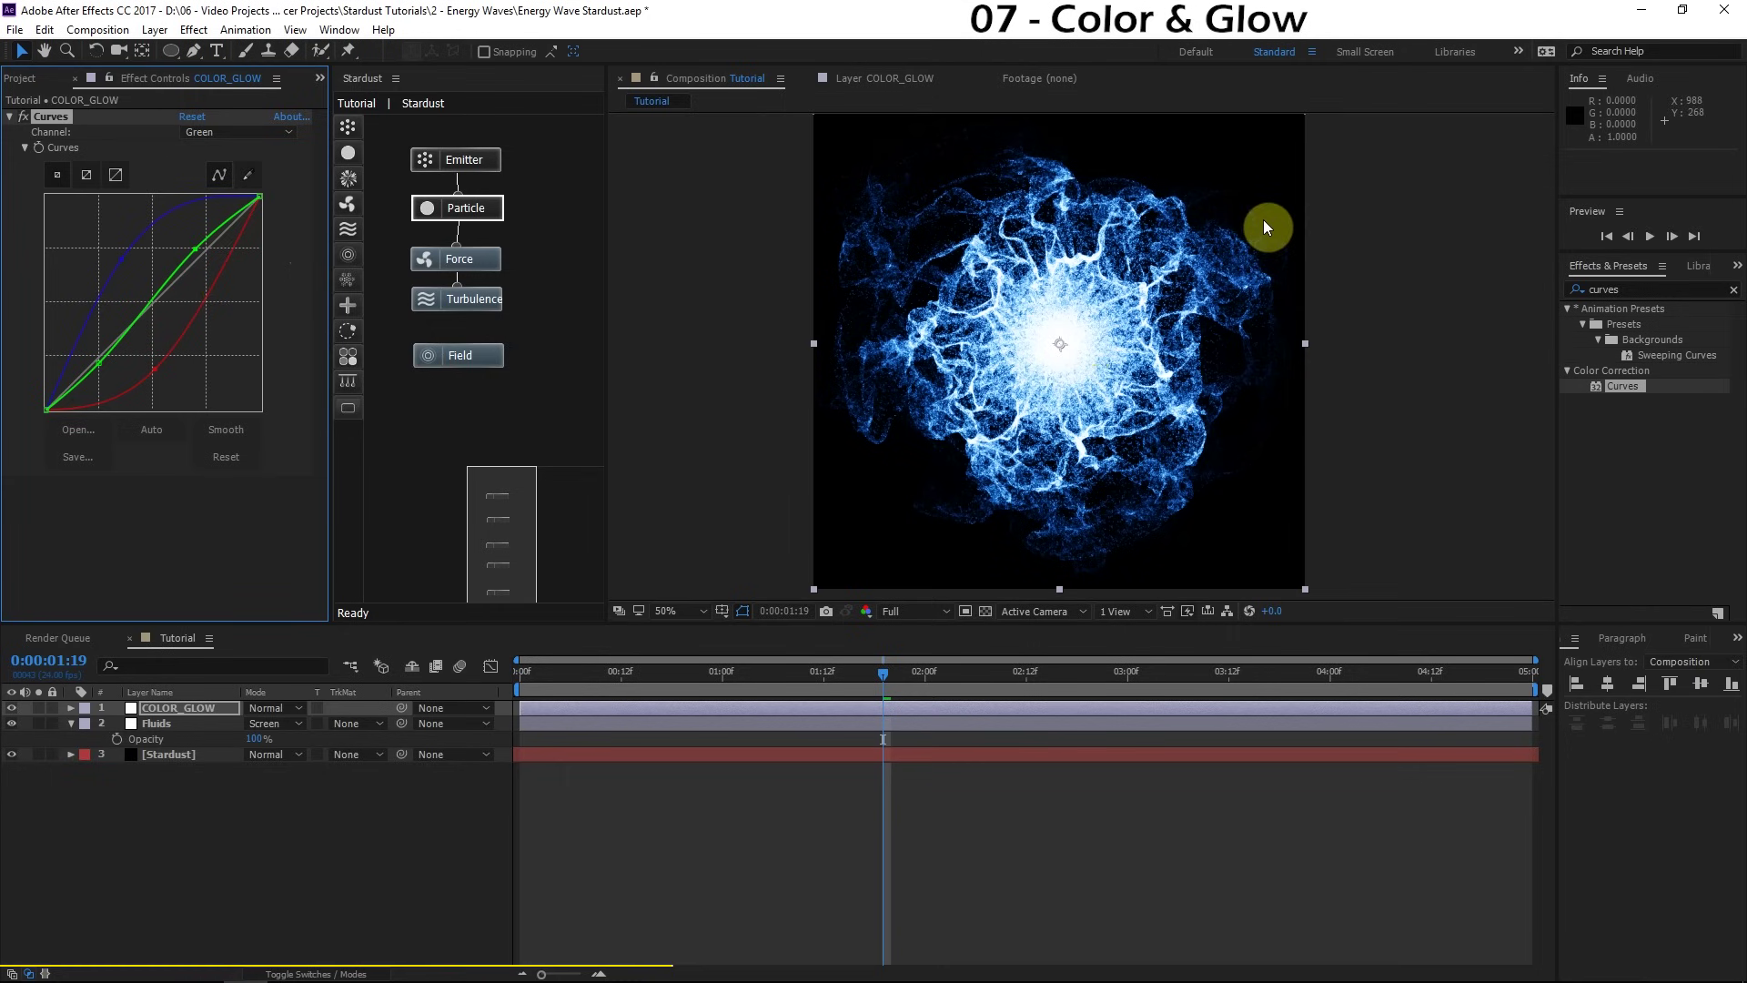
left_click(1169, 348)
scroll(1169, 349, "up", 1)
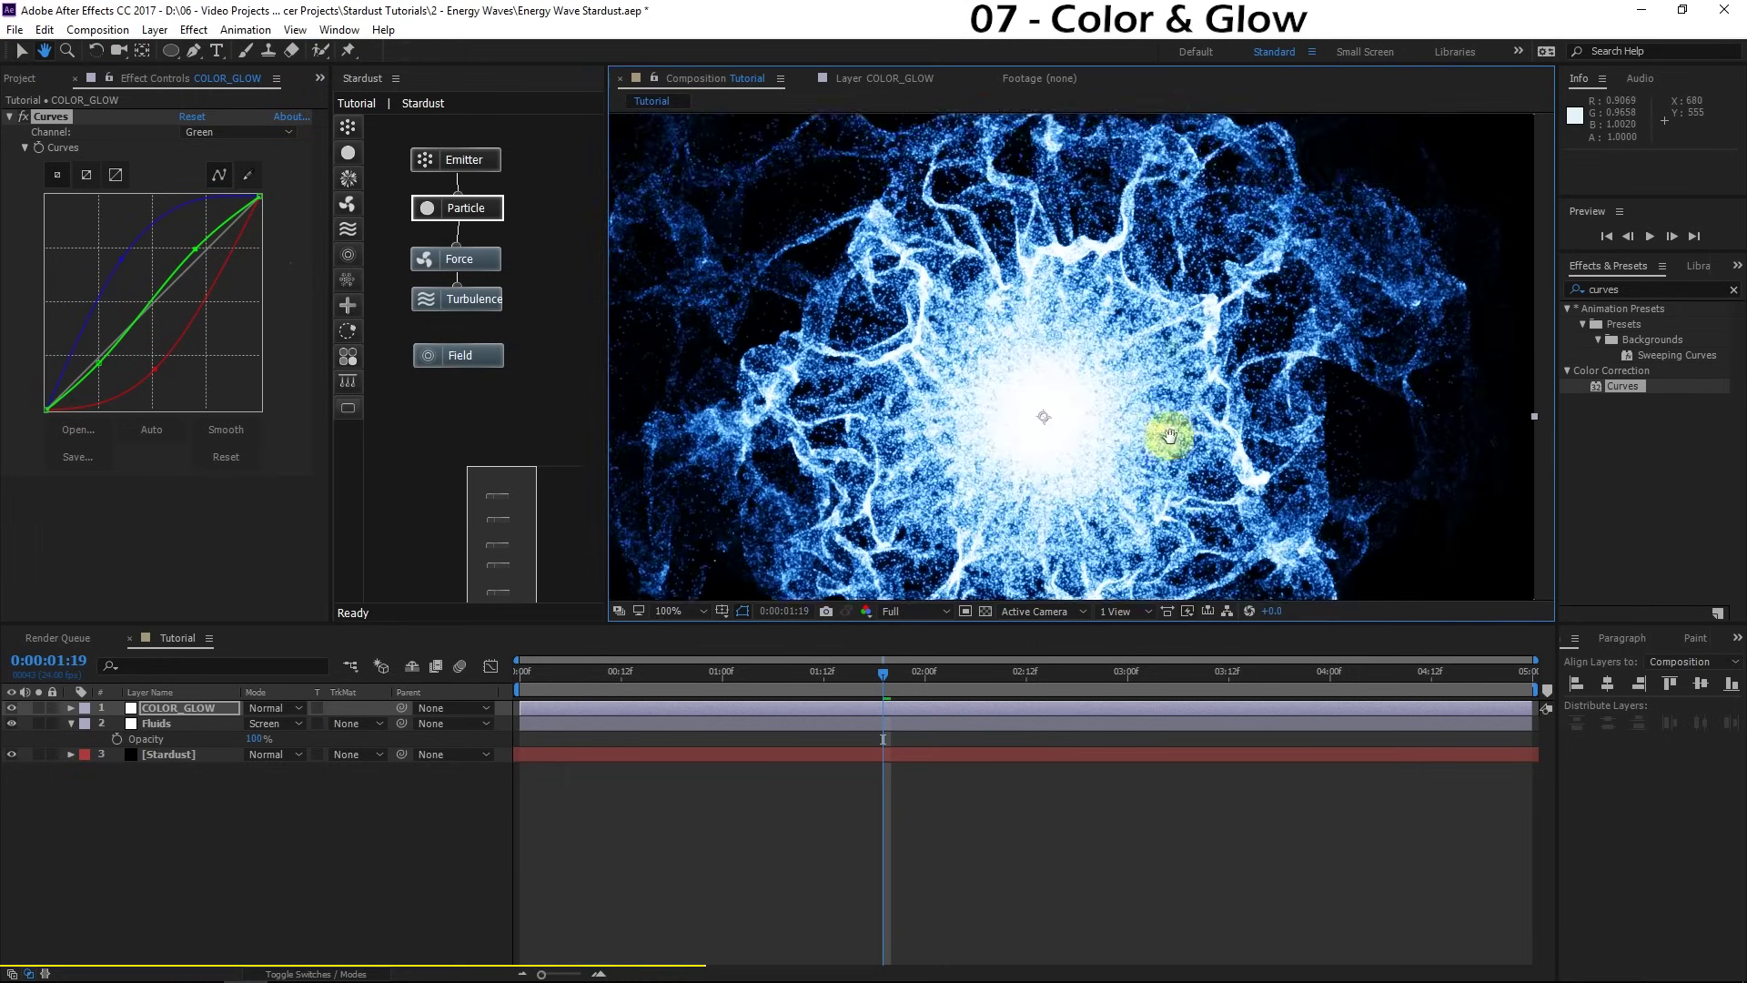
key("comma")
Step: Apply Glow after Curves on the COLOR_GLOW layer, with Glow Threshold 75% and Glow Radius 75
left_click(1638, 290)
type("g")
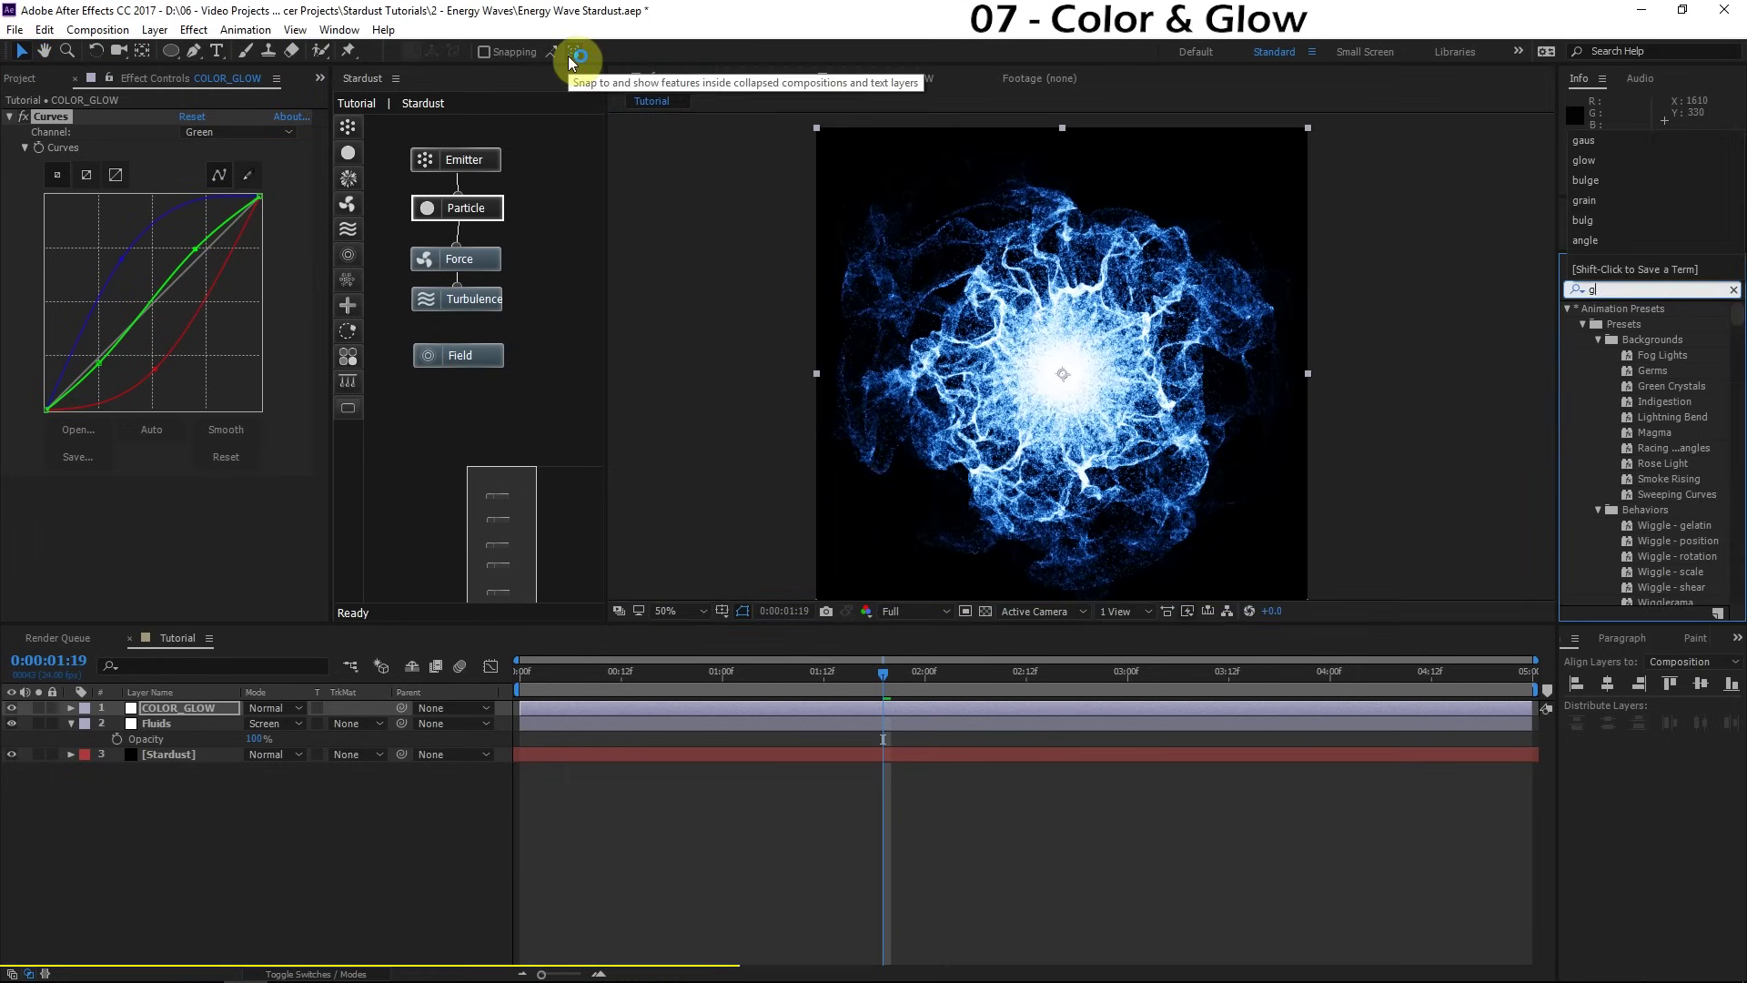
type("tlow")
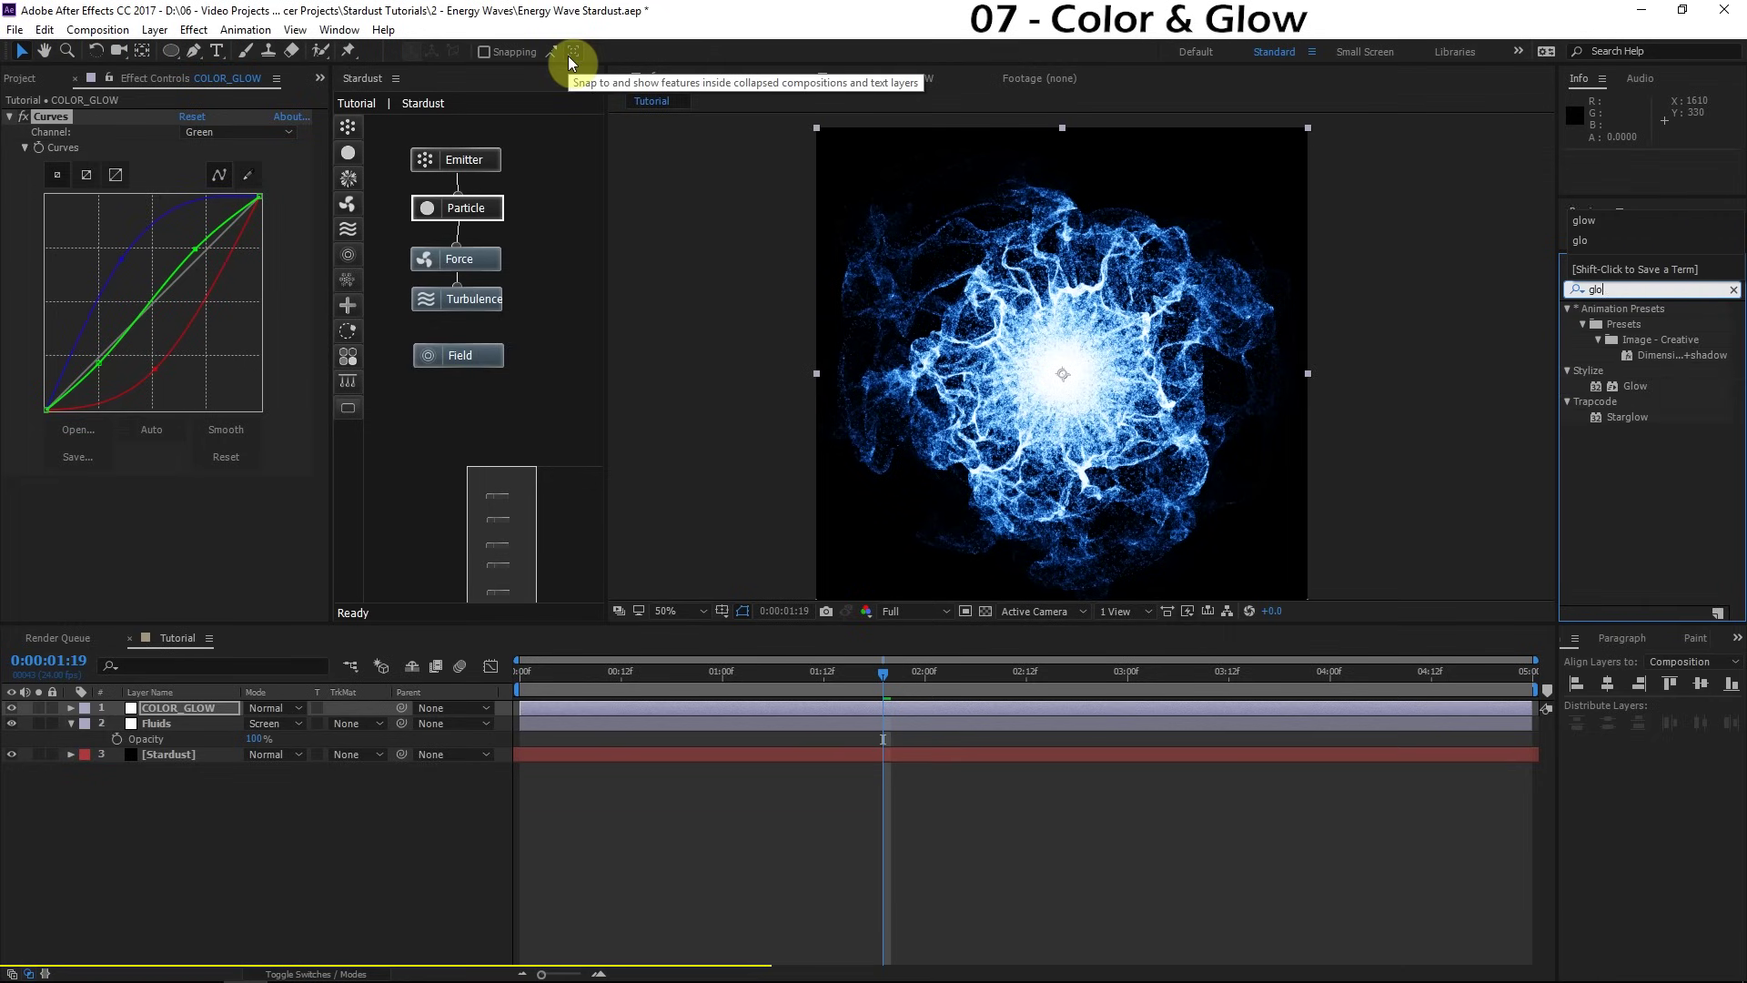
key("Return")
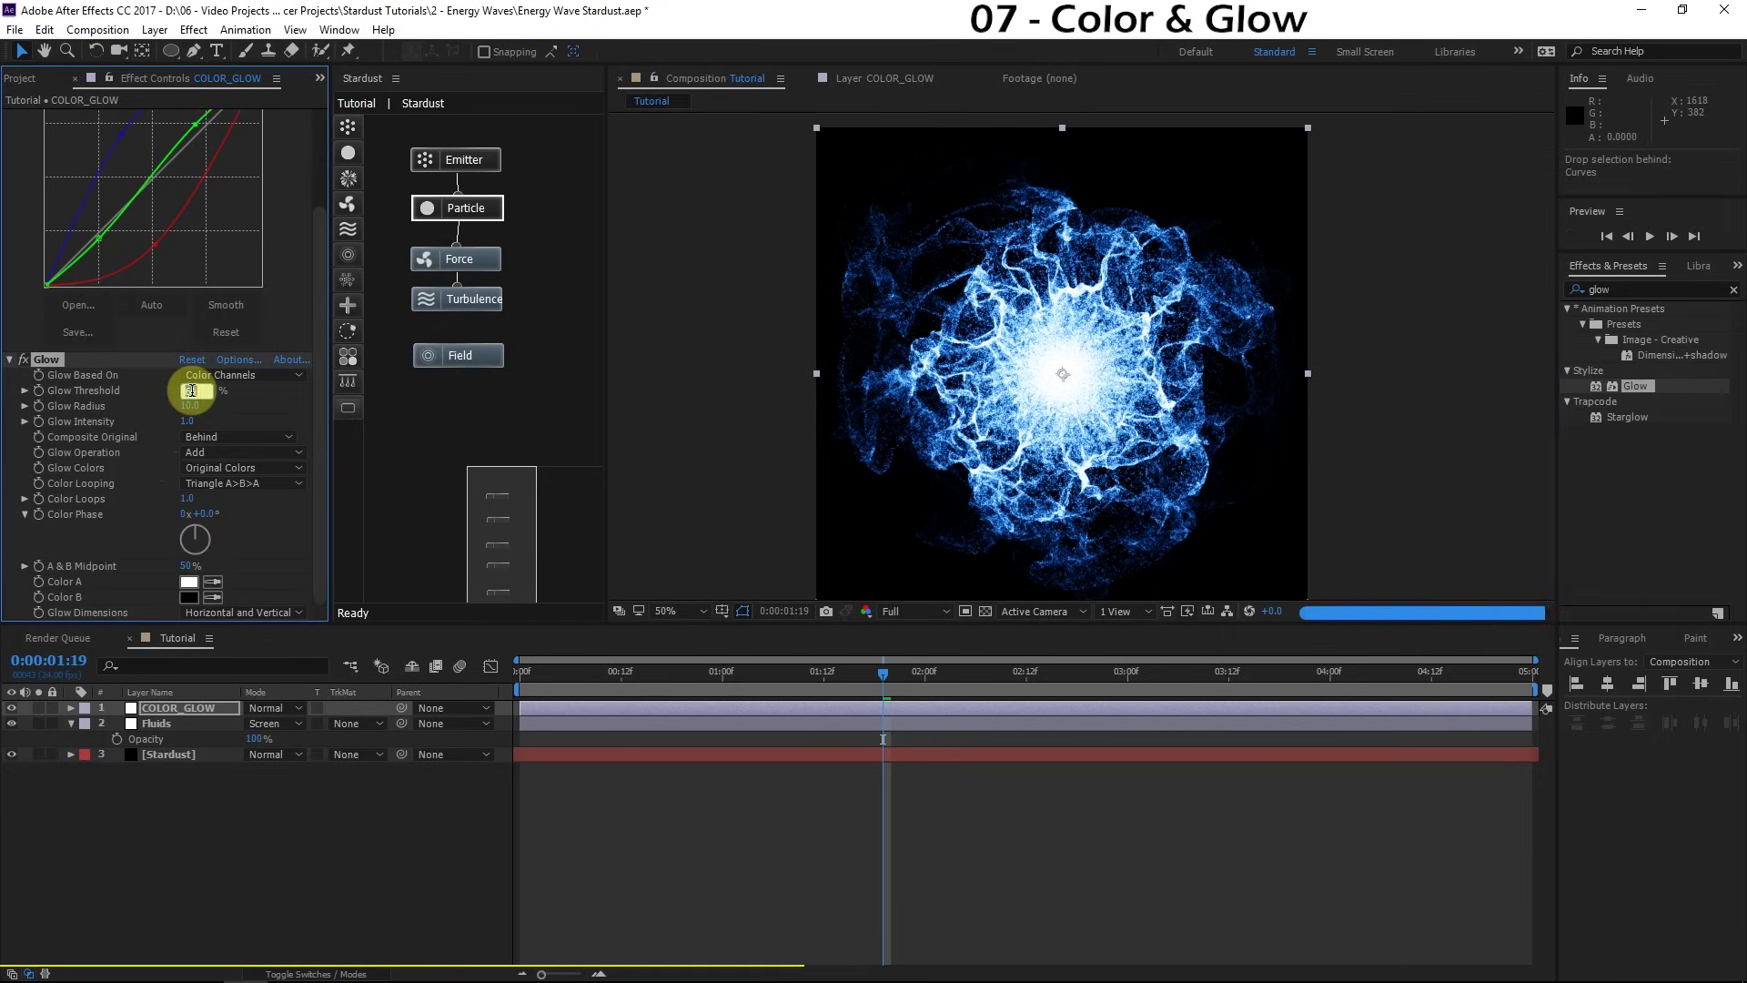
type("75")
left_click(266, 401)
left_click(187, 406)
type("75")
left_click(245, 402)
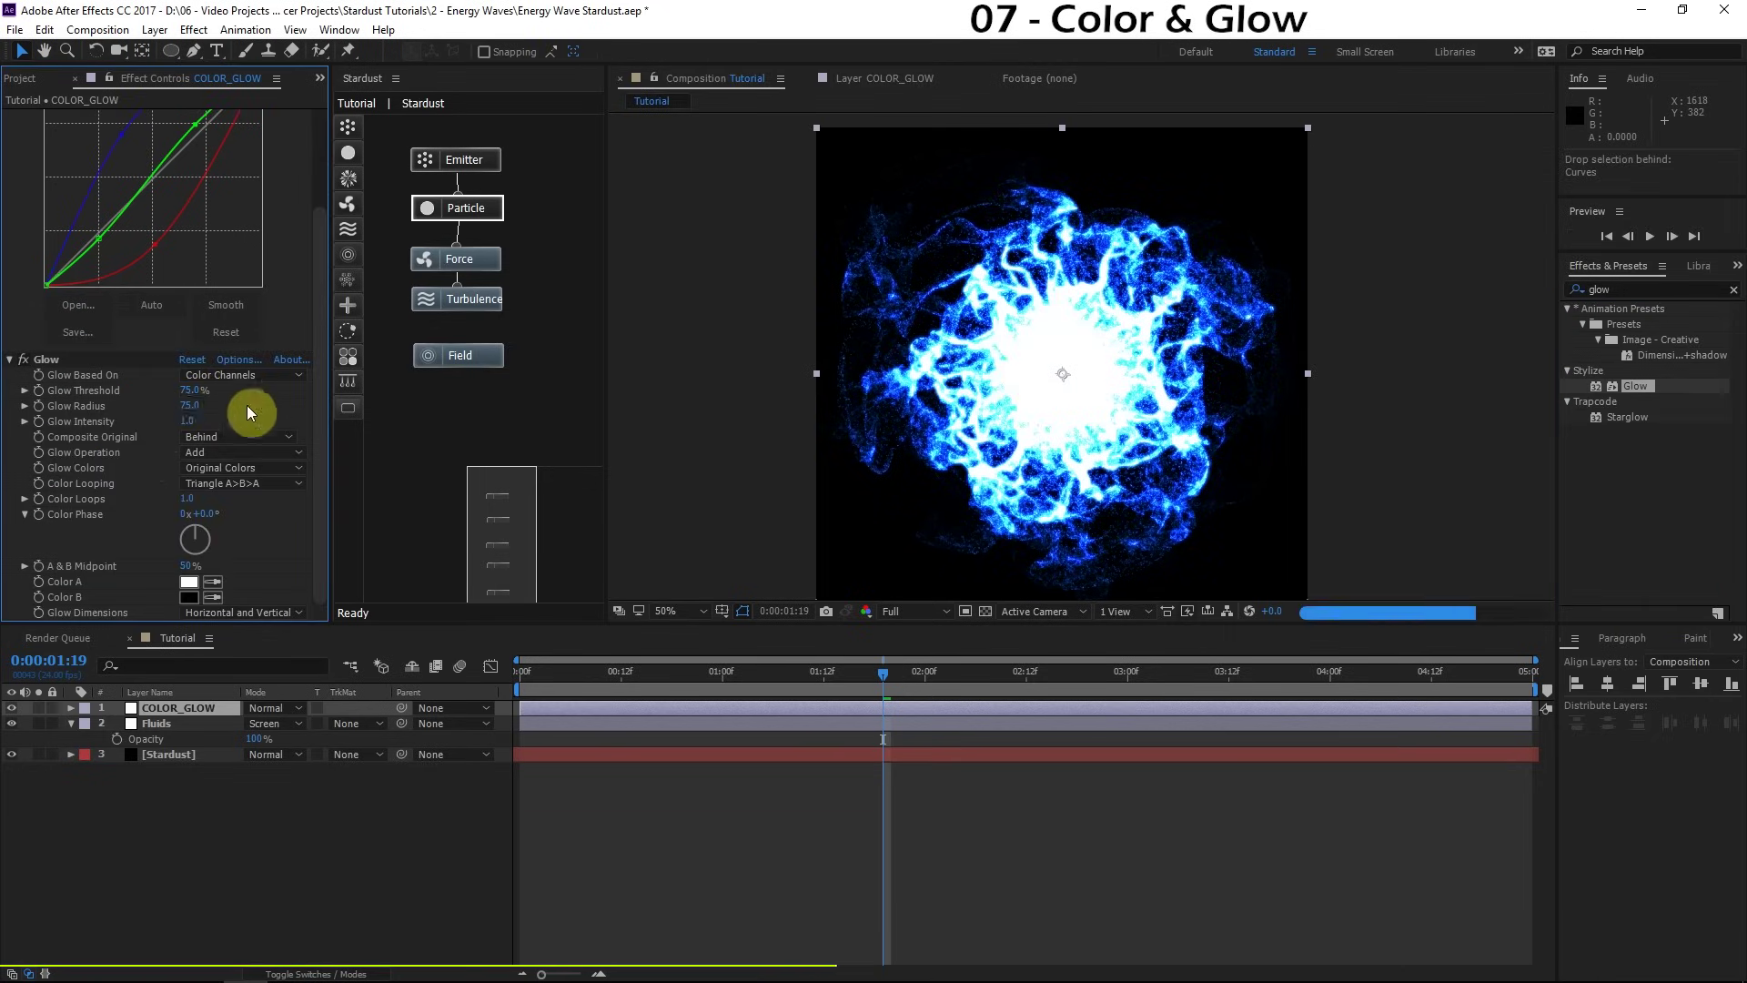
Step: Set the Glow effect's Glow Operation to Screen
left_click(244, 452)
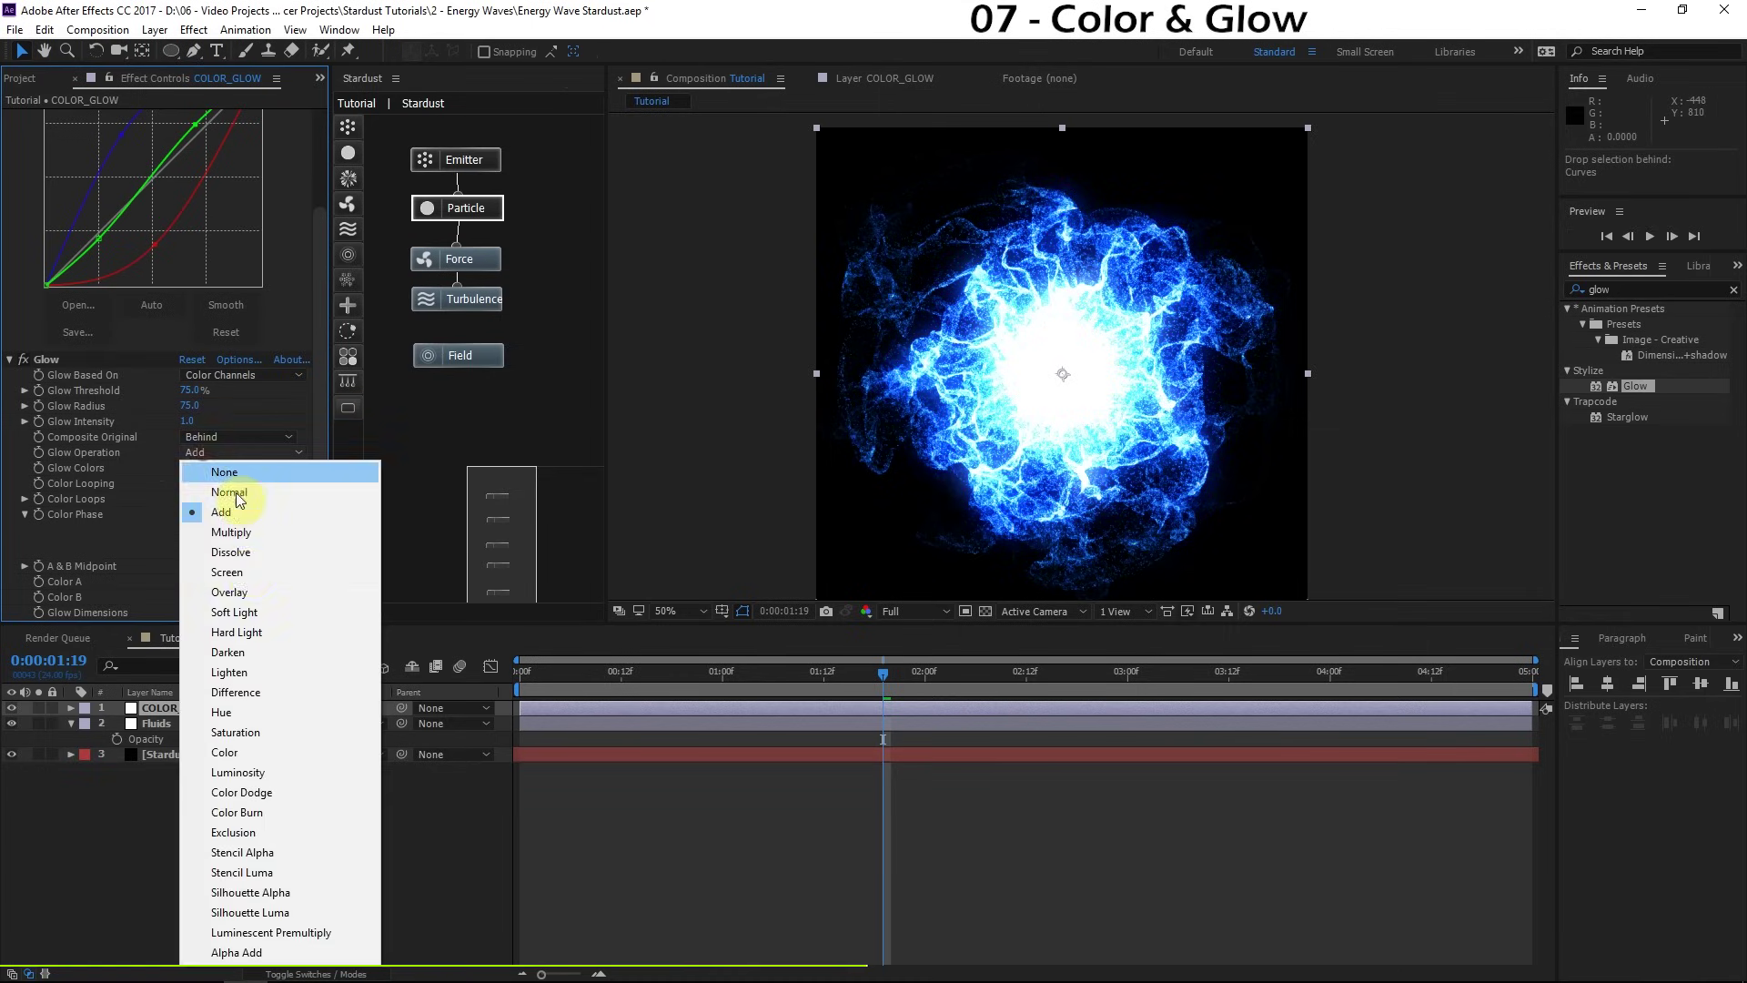
left_click(227, 571)
left_click(244, 468)
left_click(117, 462)
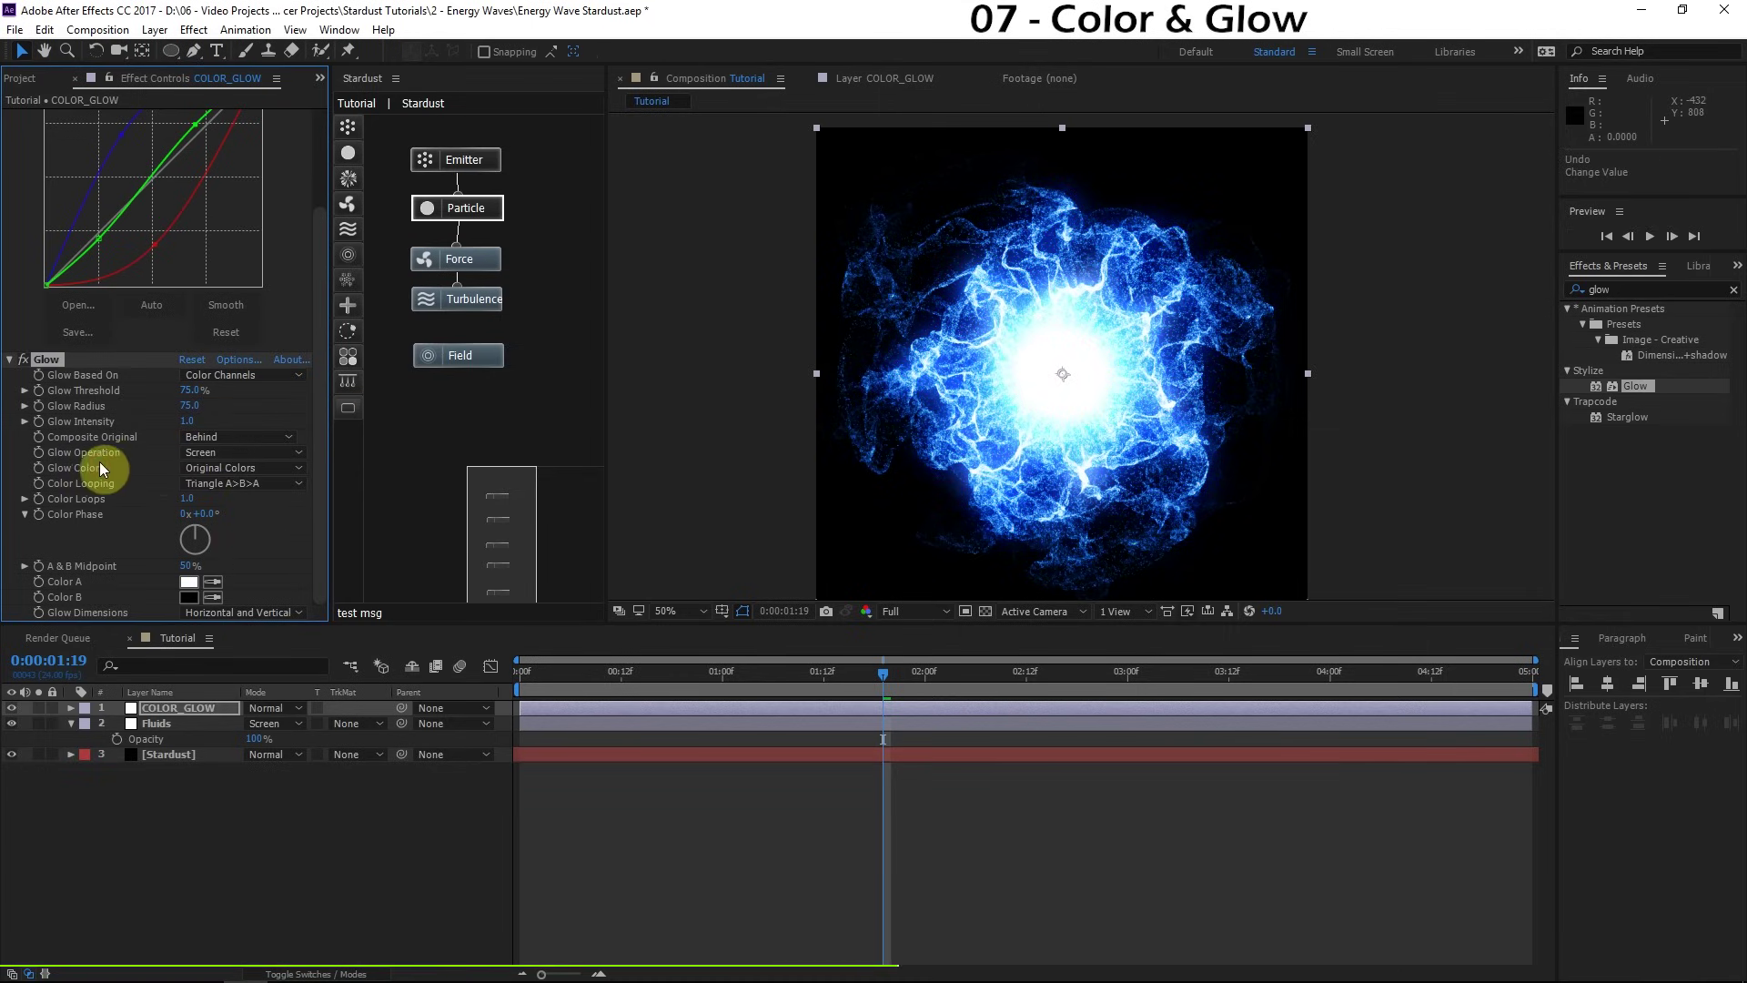
left_click(222, 452)
left_click(82, 471)
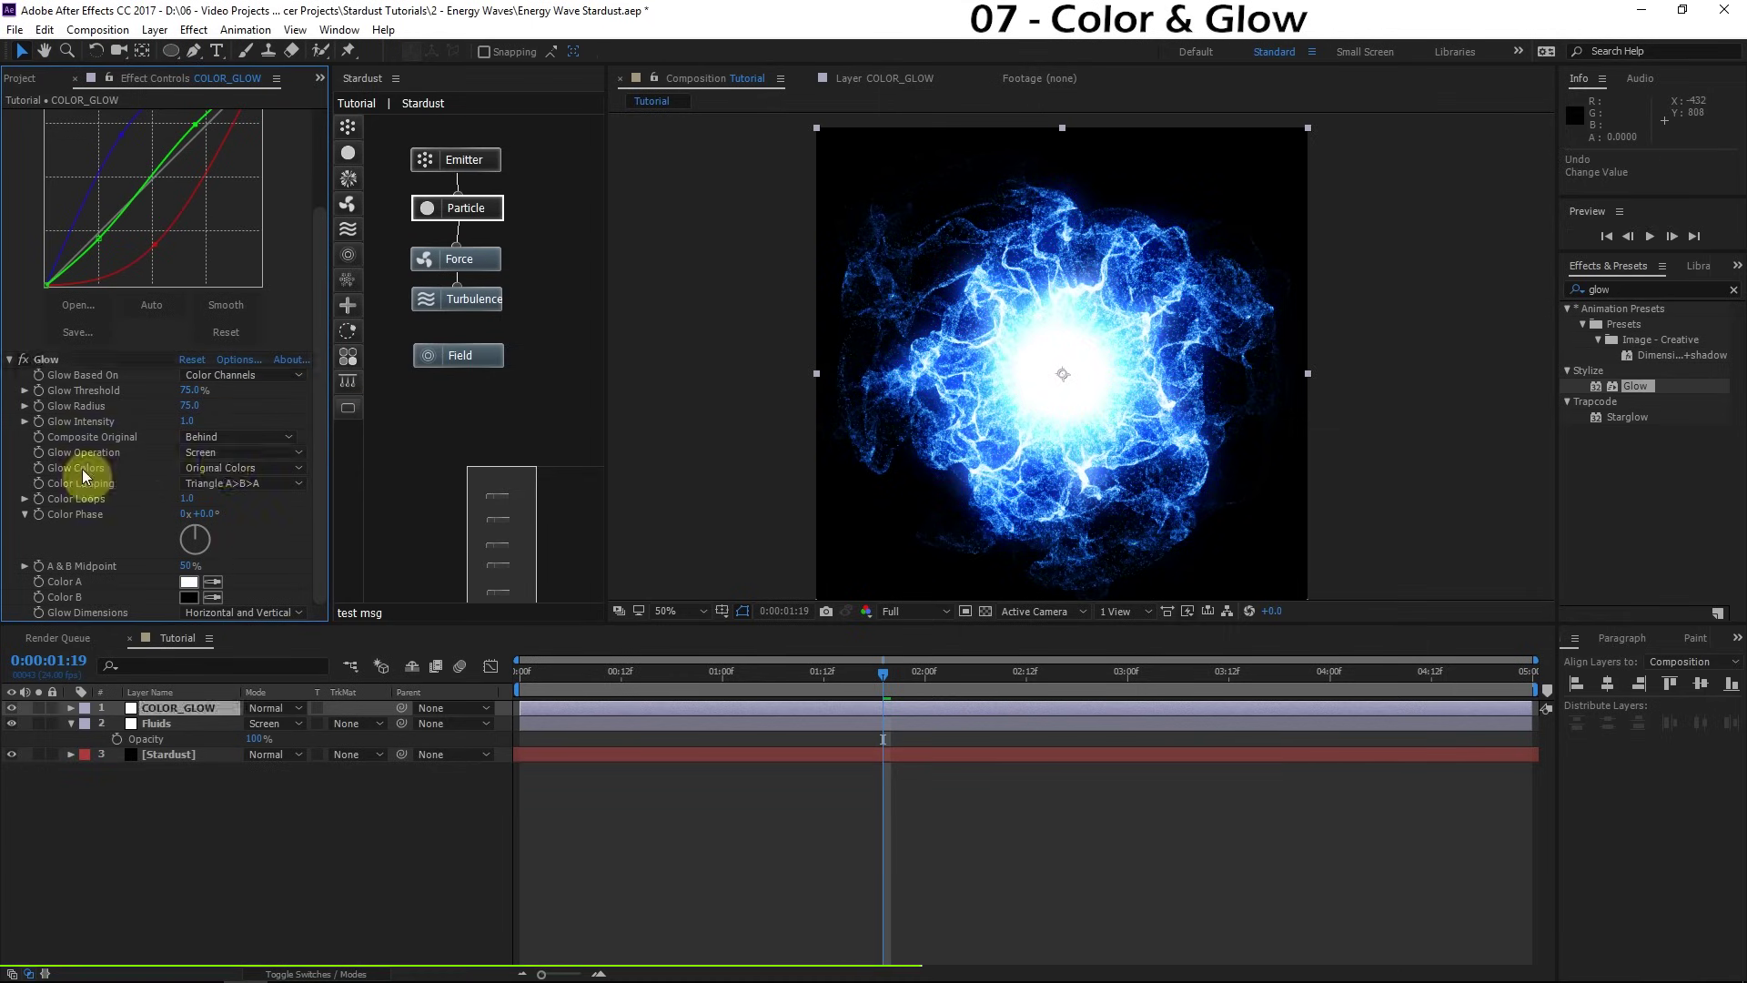
Step: Set the Glow effect's Glow Colors to A & B Colors and its Color Looping to Sawtooth A>B
left_click(190, 468)
left_click(214, 492)
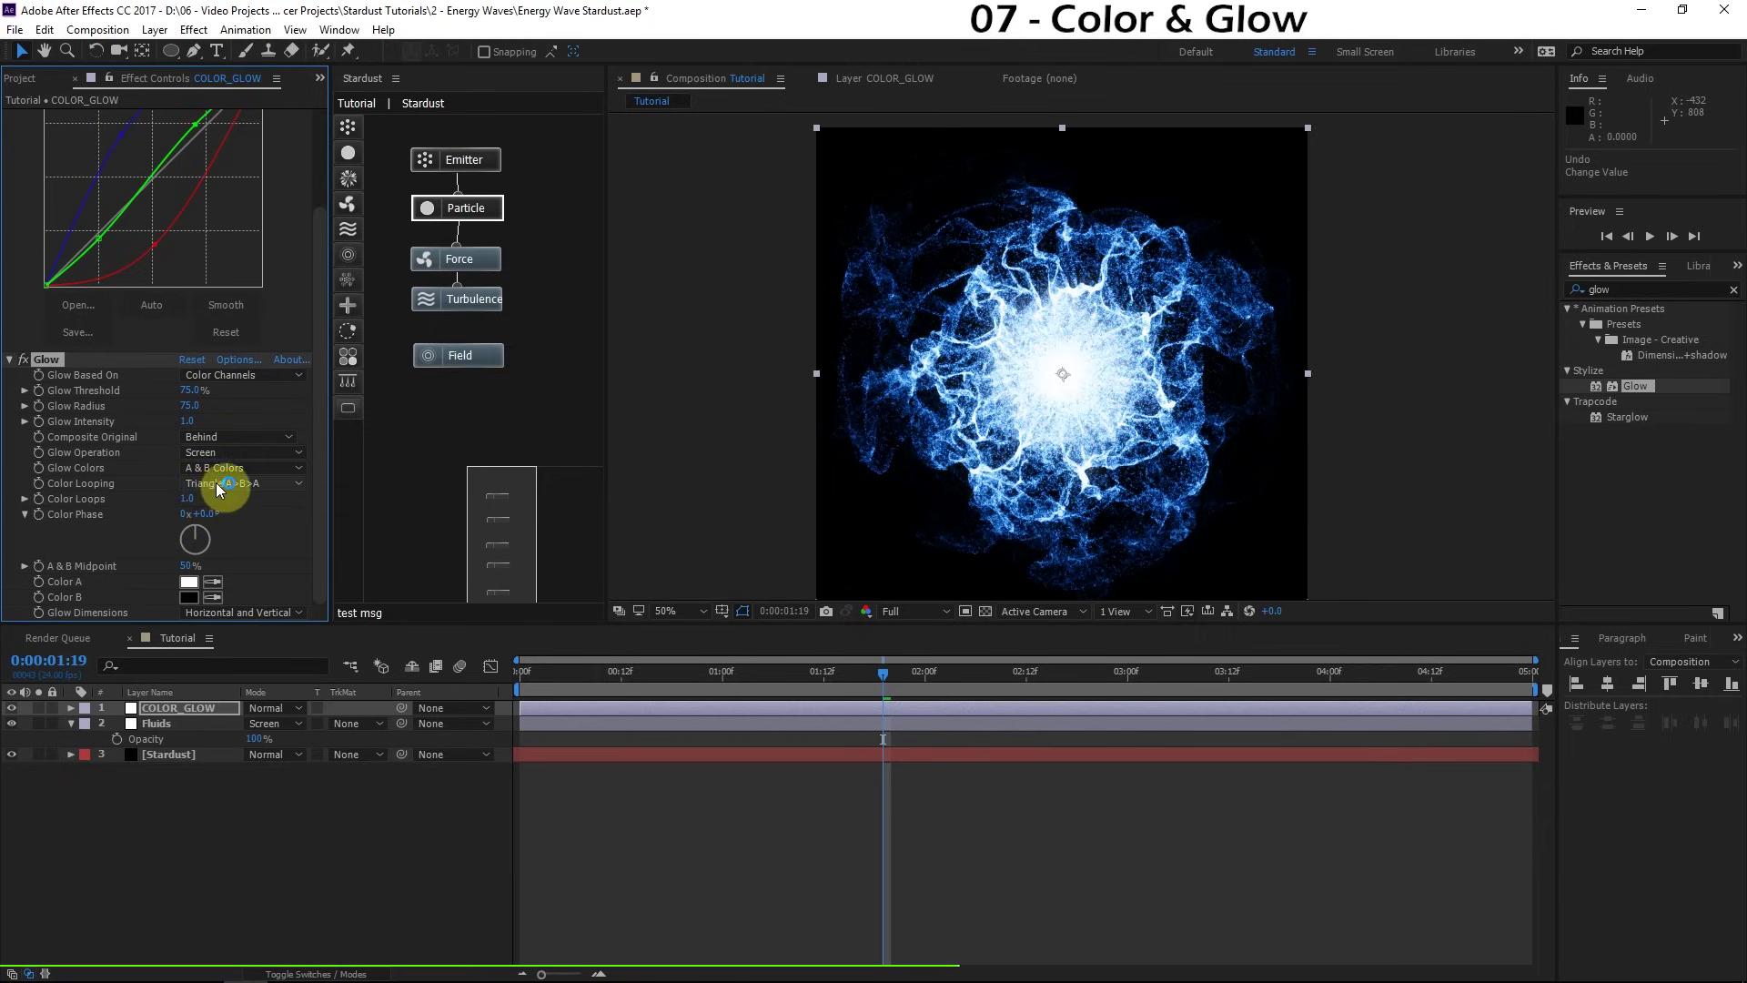
left_click(219, 487)
left_click(262, 502)
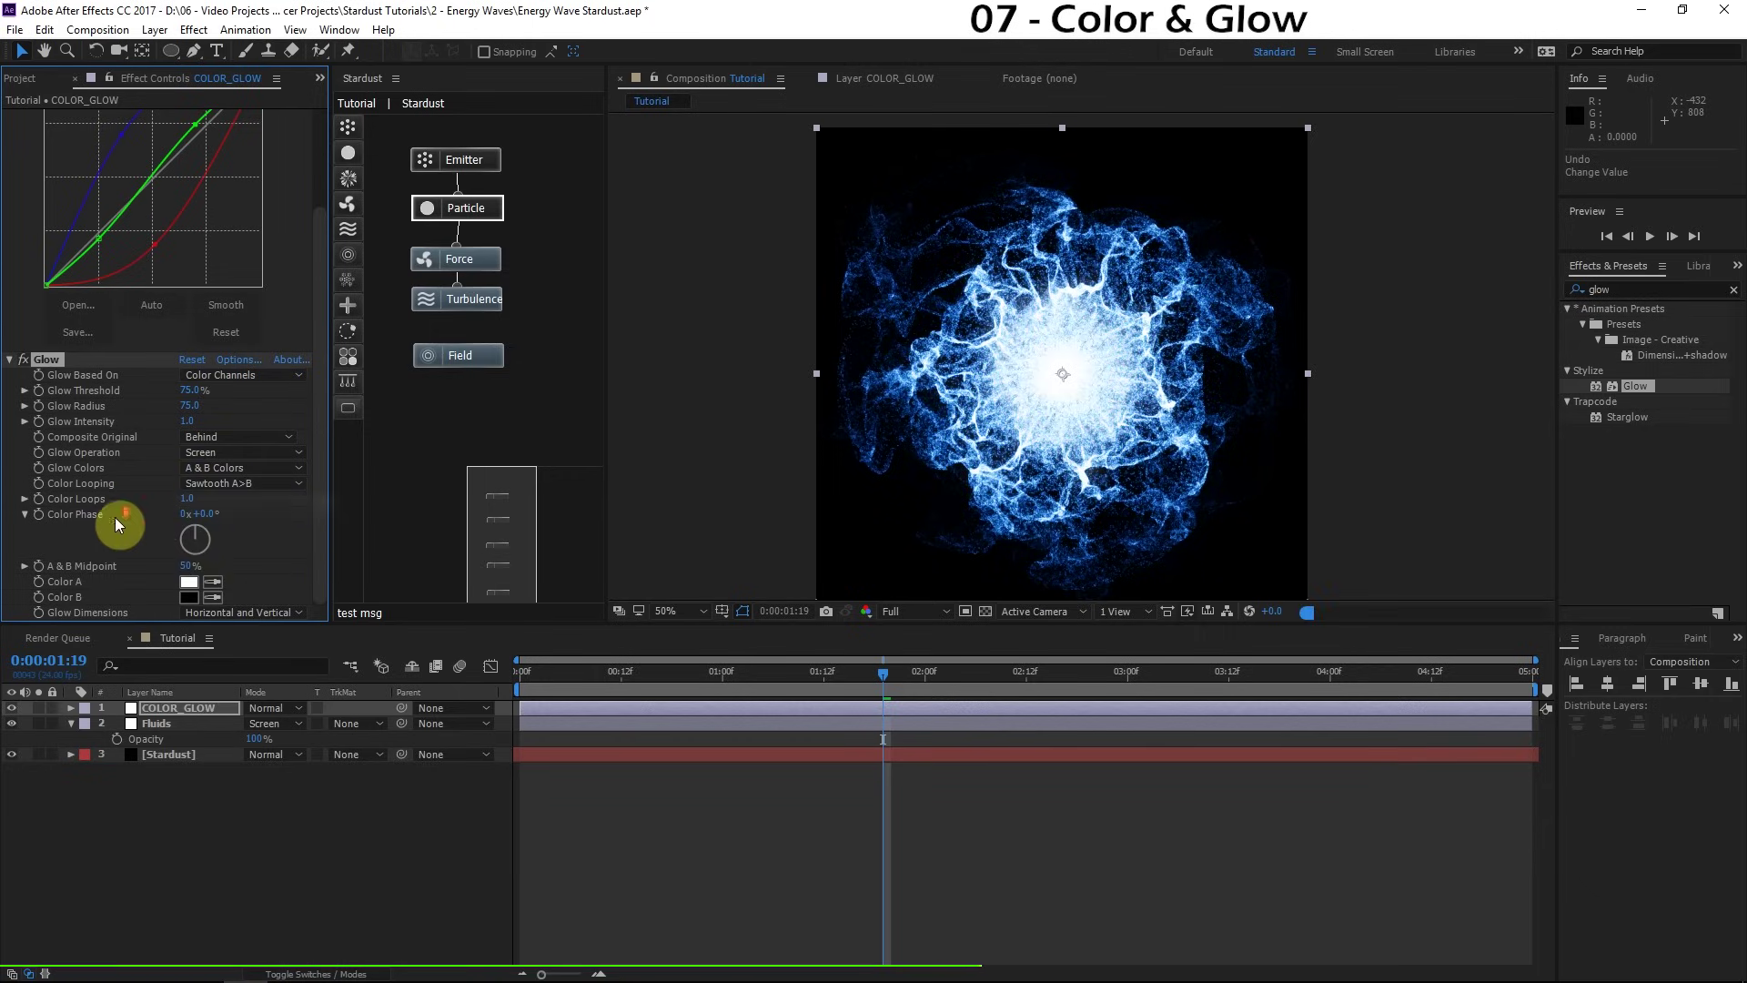
Step: Set the Glow effect's Color B to a strong blue and its Color A to a pale blue with 28% saturation
left_click(189, 597)
left_click_drag(606, 504, 610, 493)
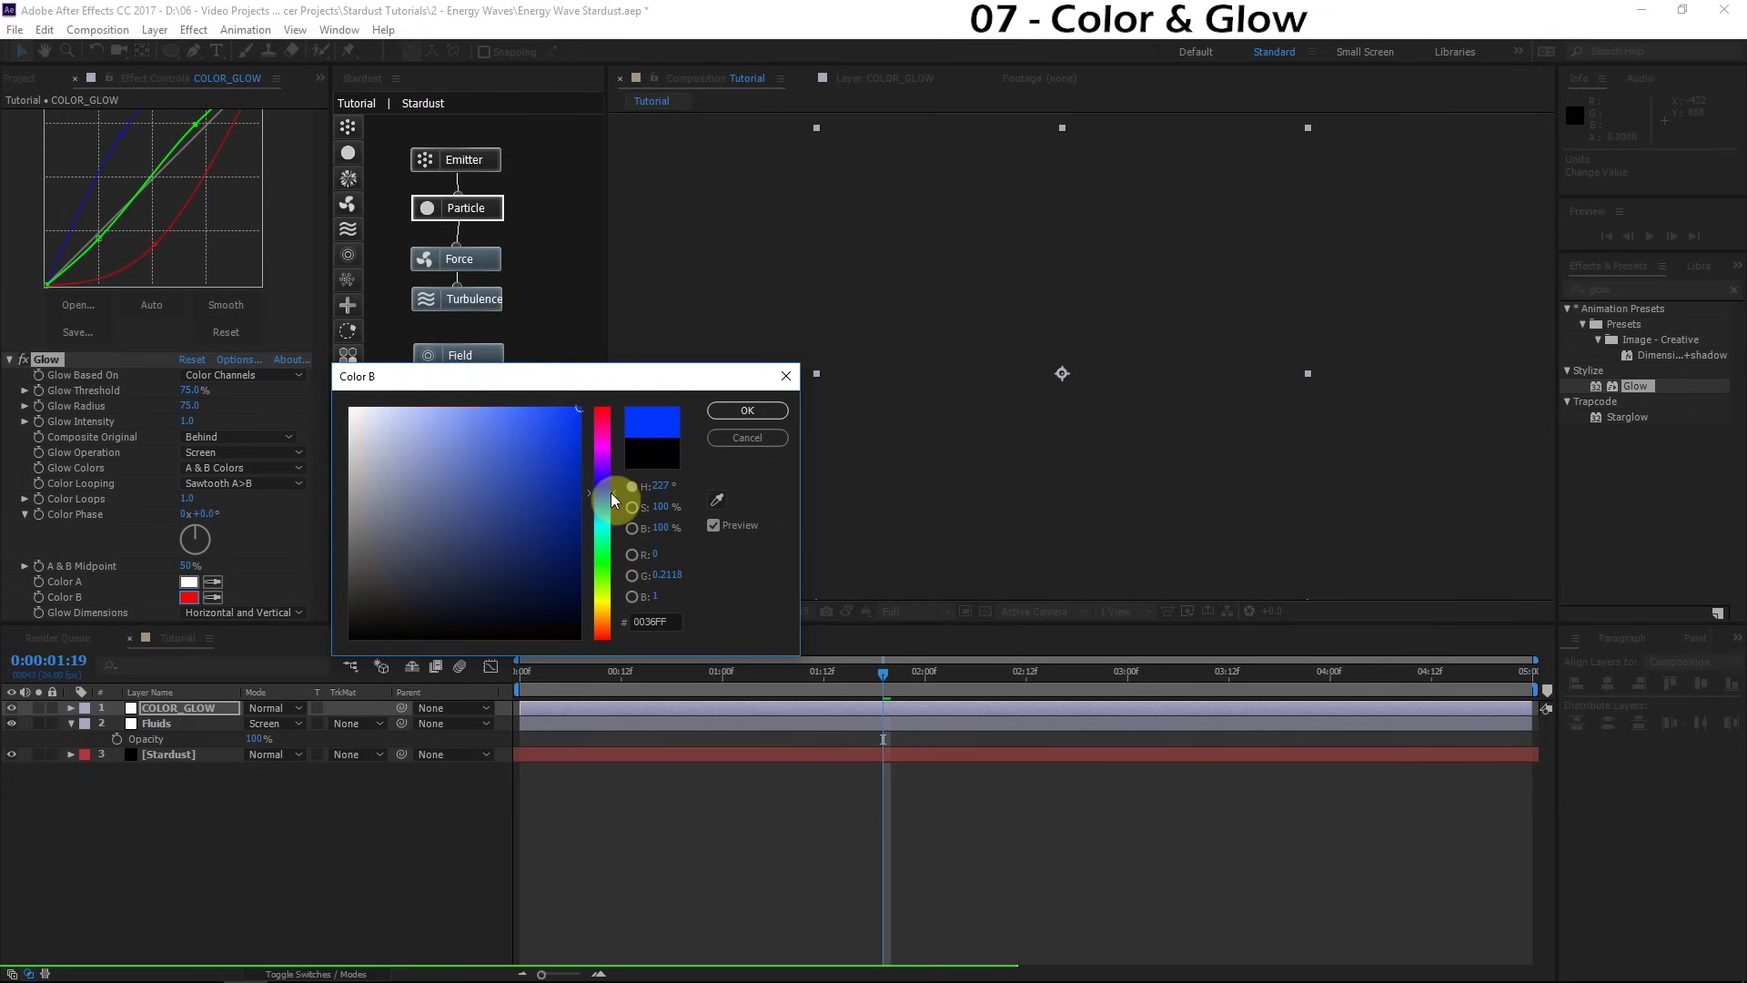
key("Return")
left_click(189, 582)
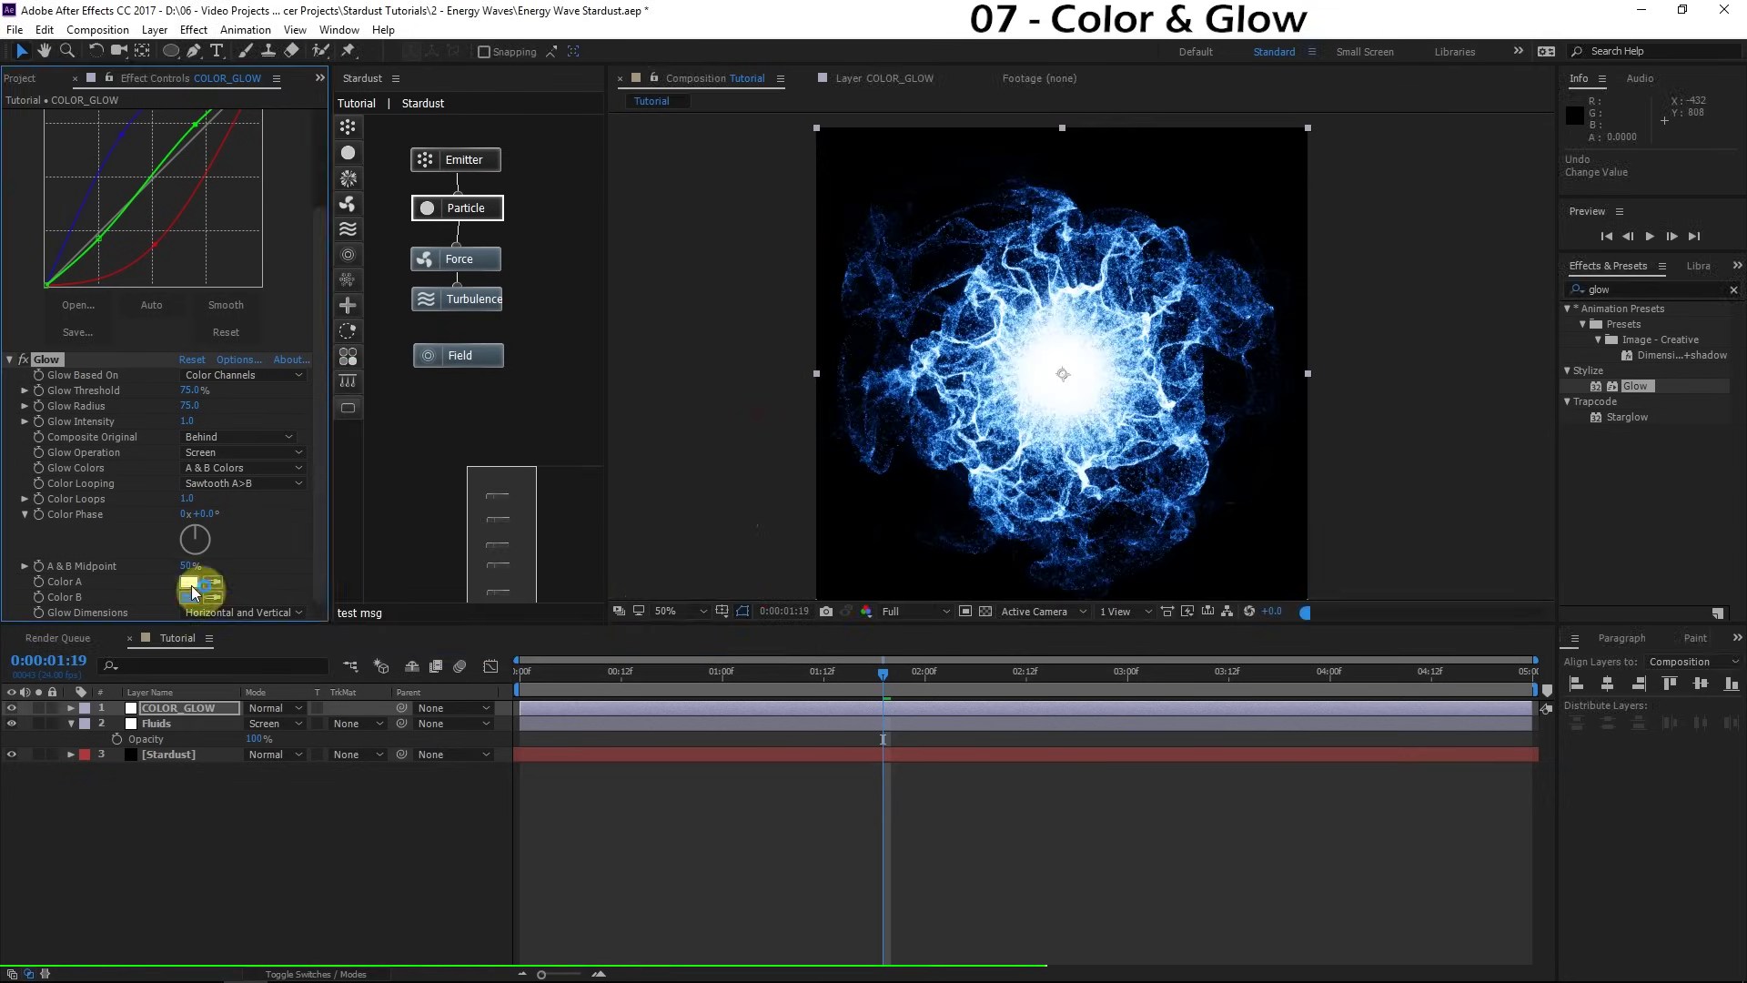
left_click_drag(429, 483, 464, 321)
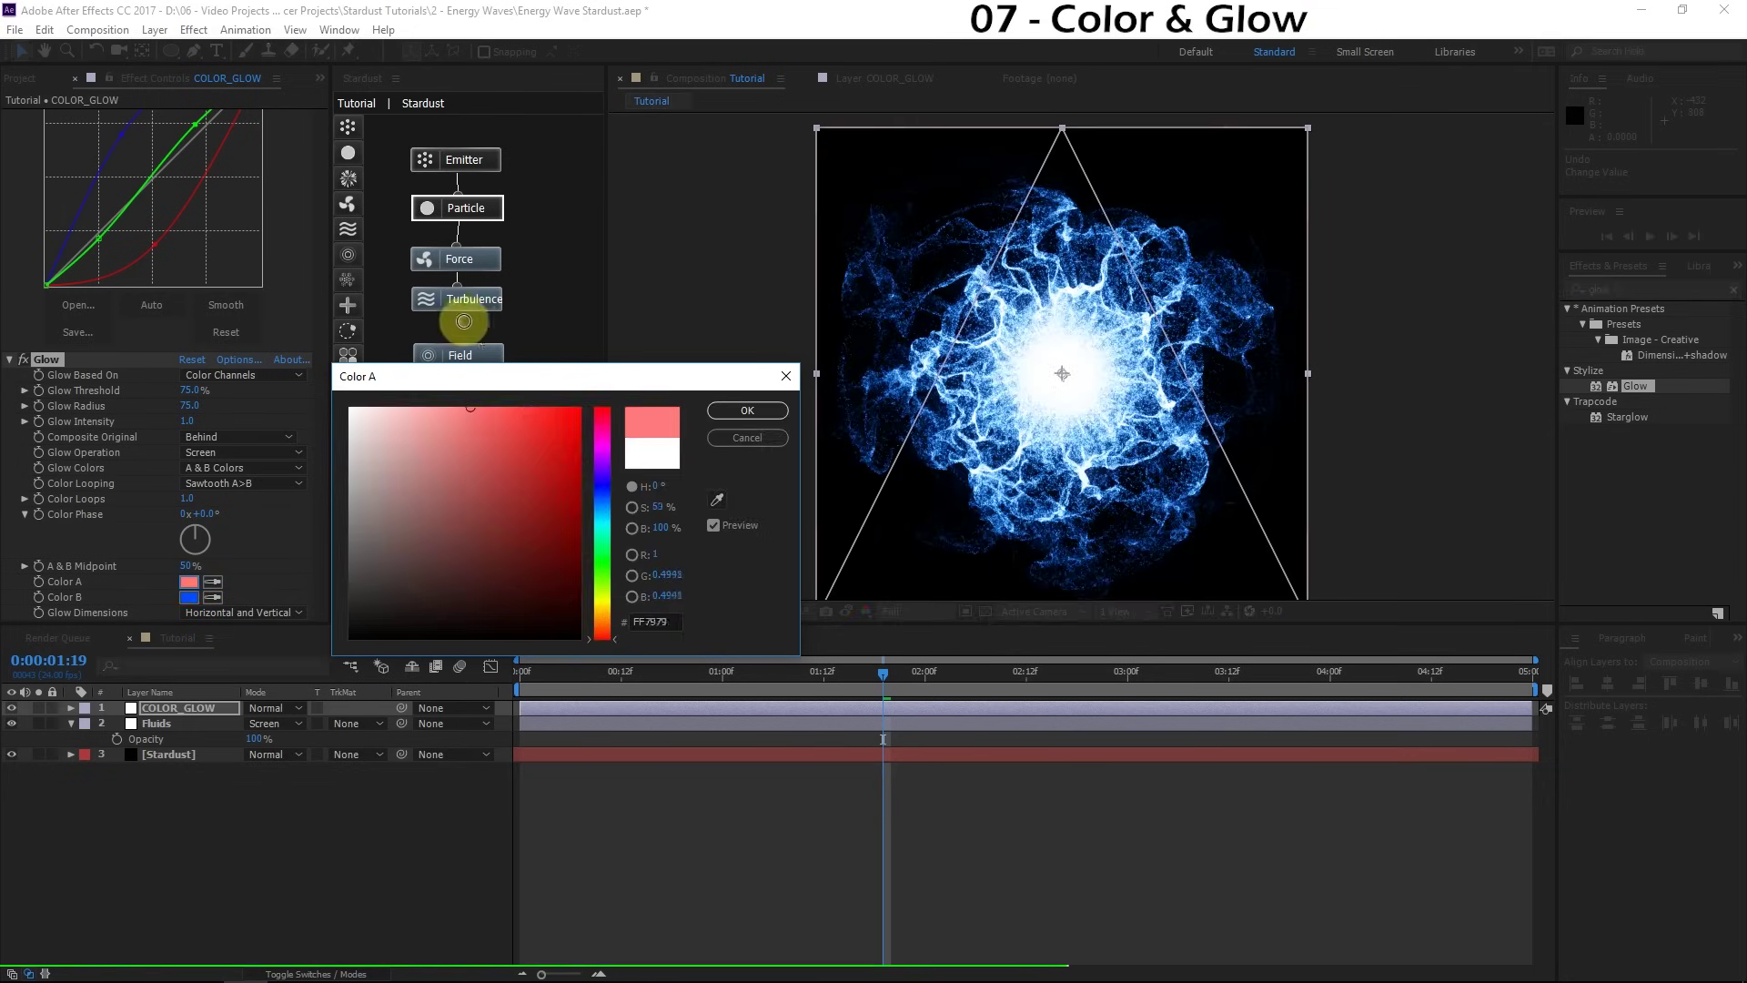
left_click(602, 504)
left_click_drag(390, 410, 434, 390)
key("Return")
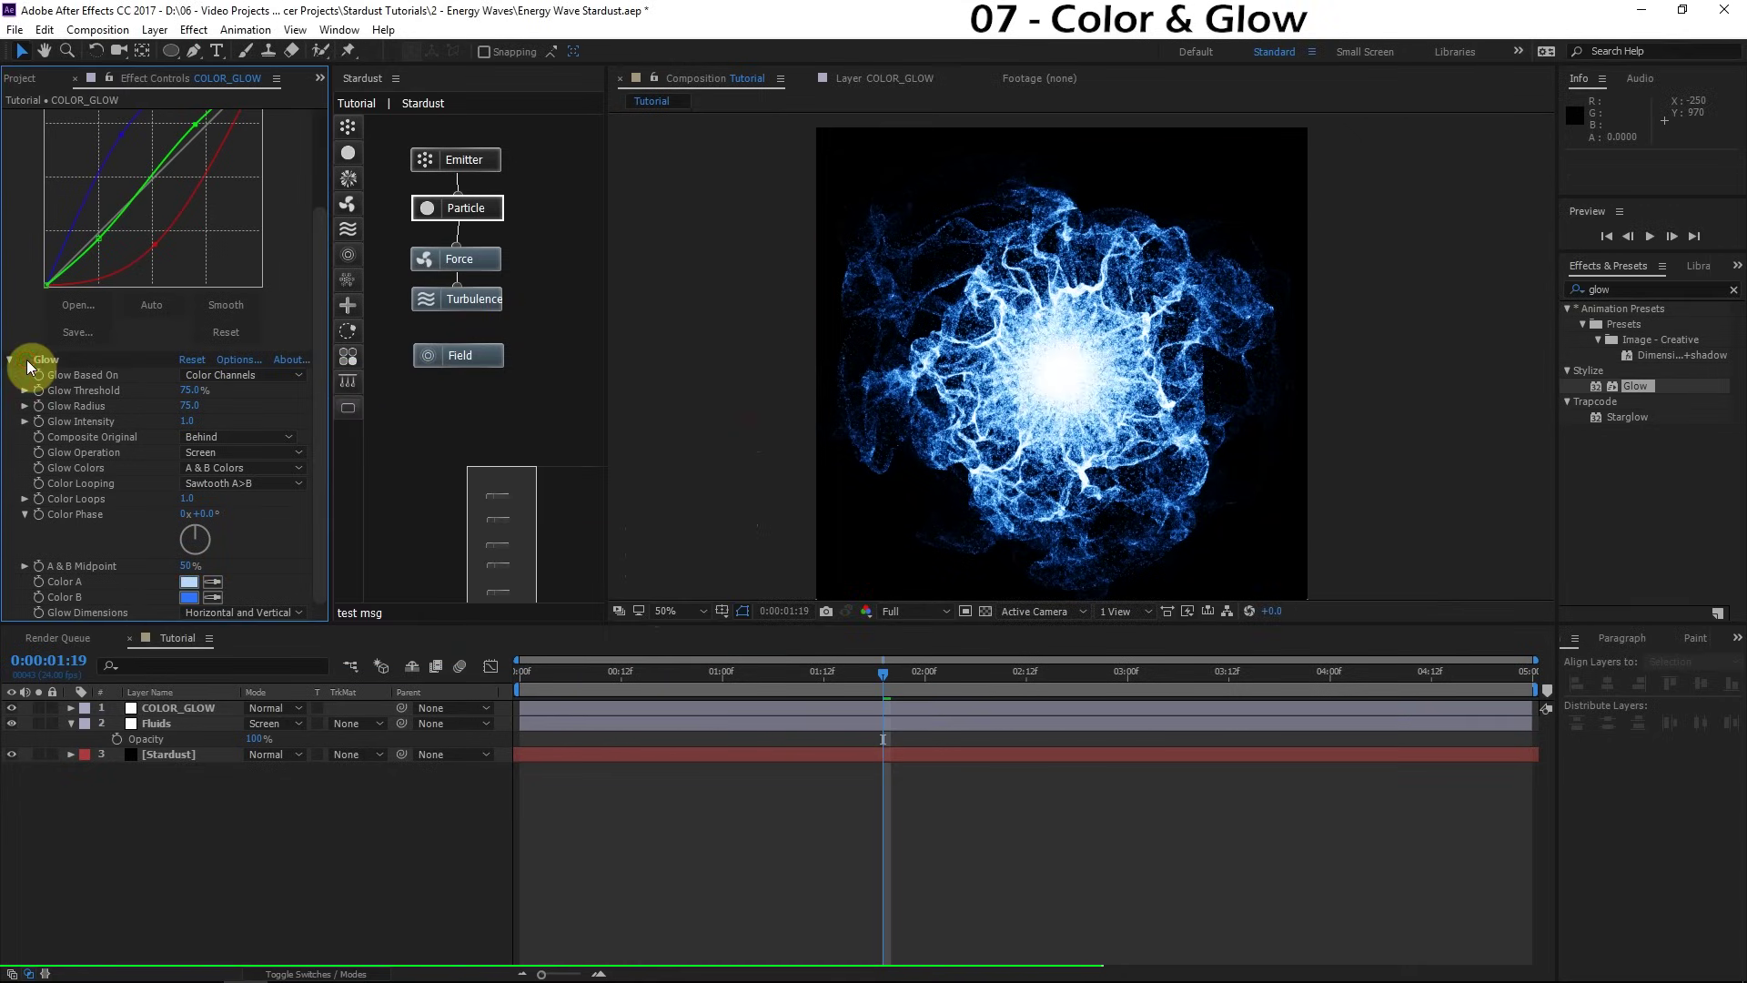
Step: Duplicate the Glow effect and set the copy's Glow Threshold to 25%
left_click(54, 362)
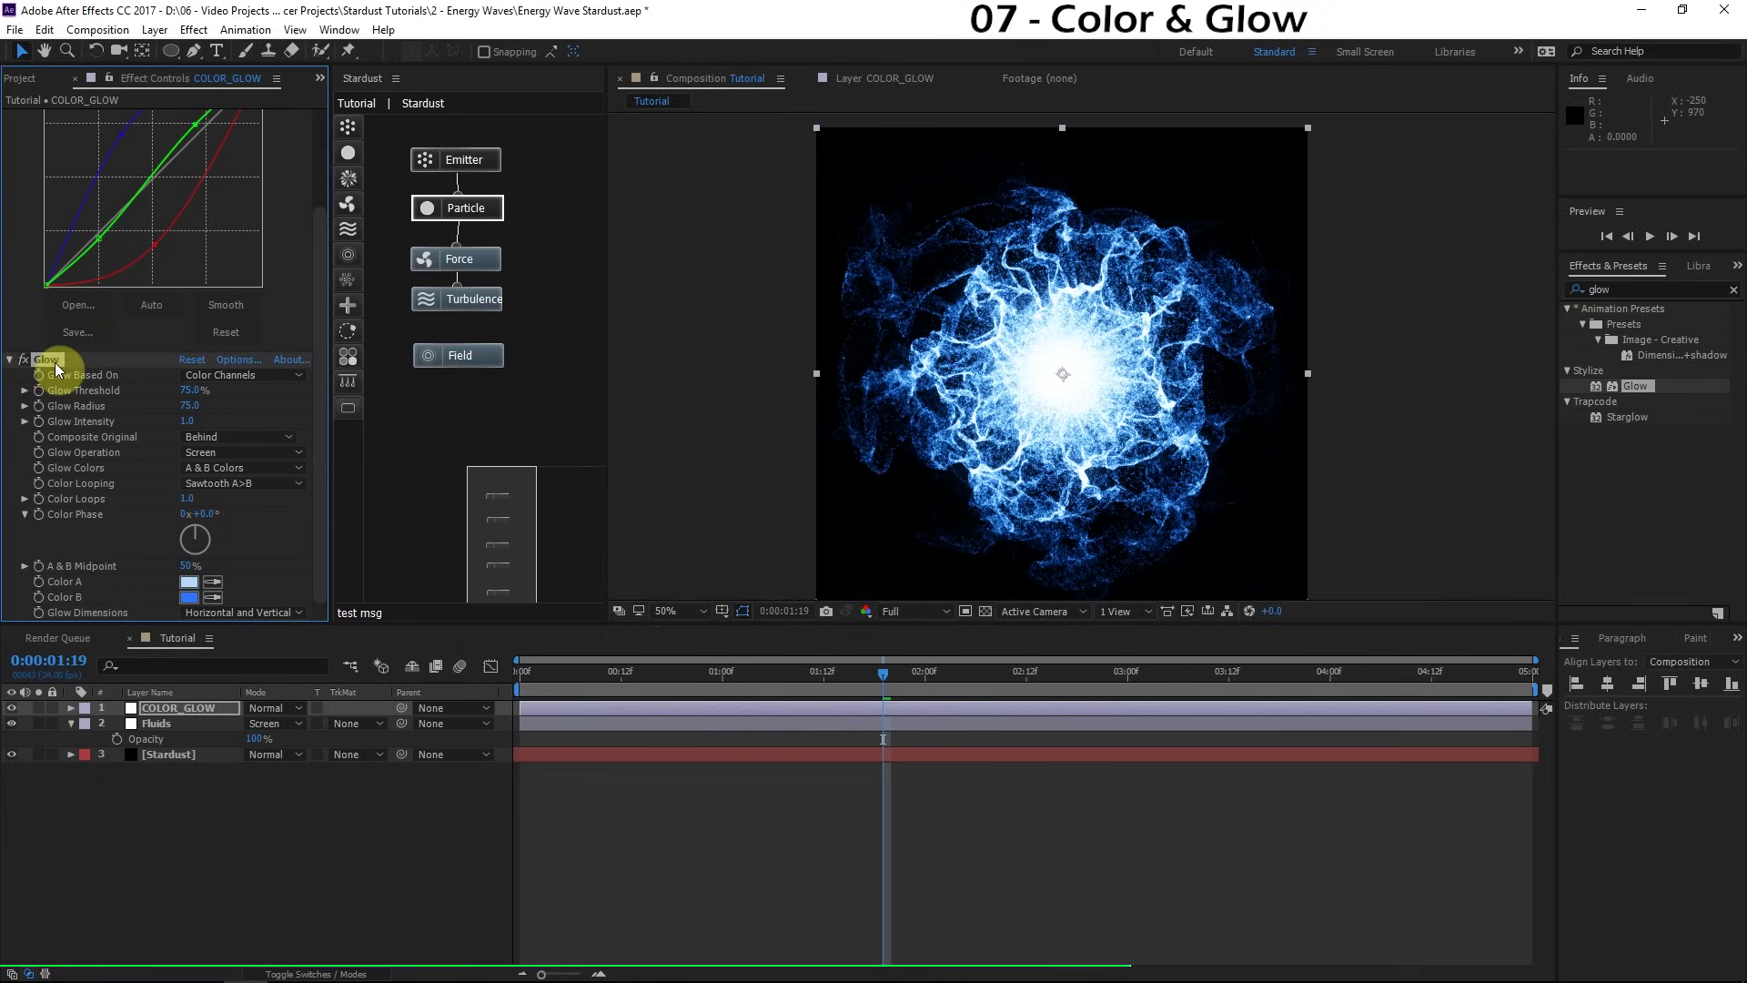
key("ctrl+d")
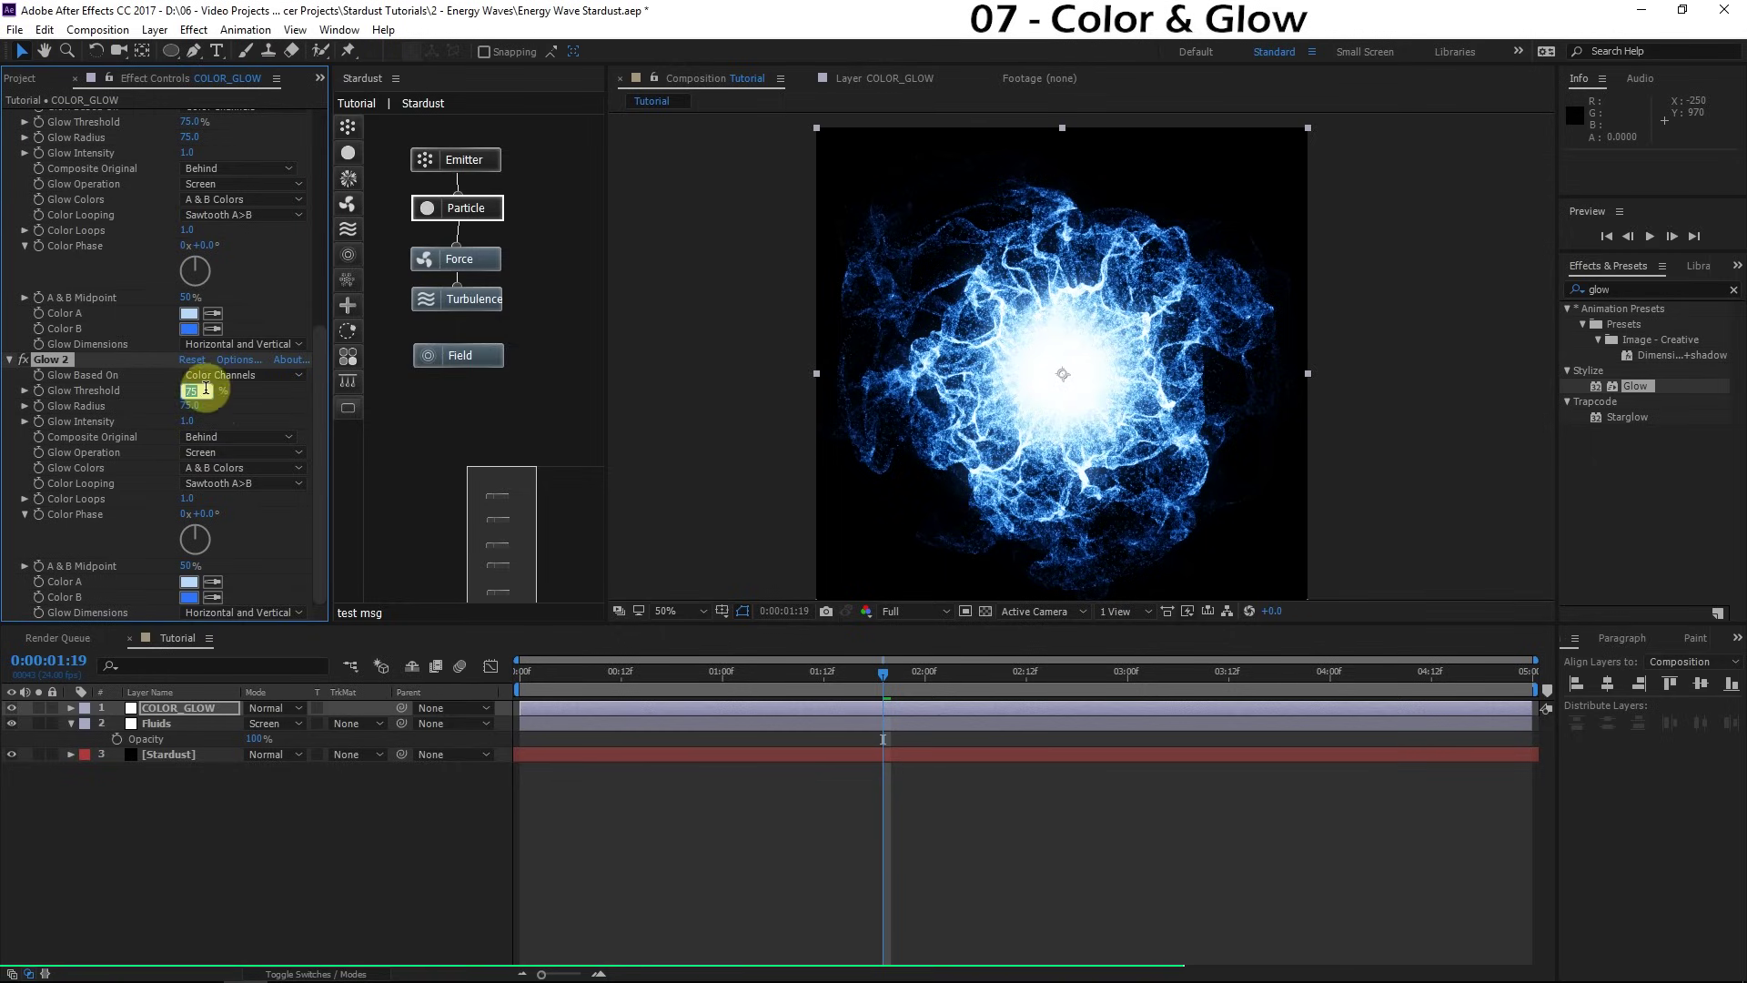
type("25")
key("Return")
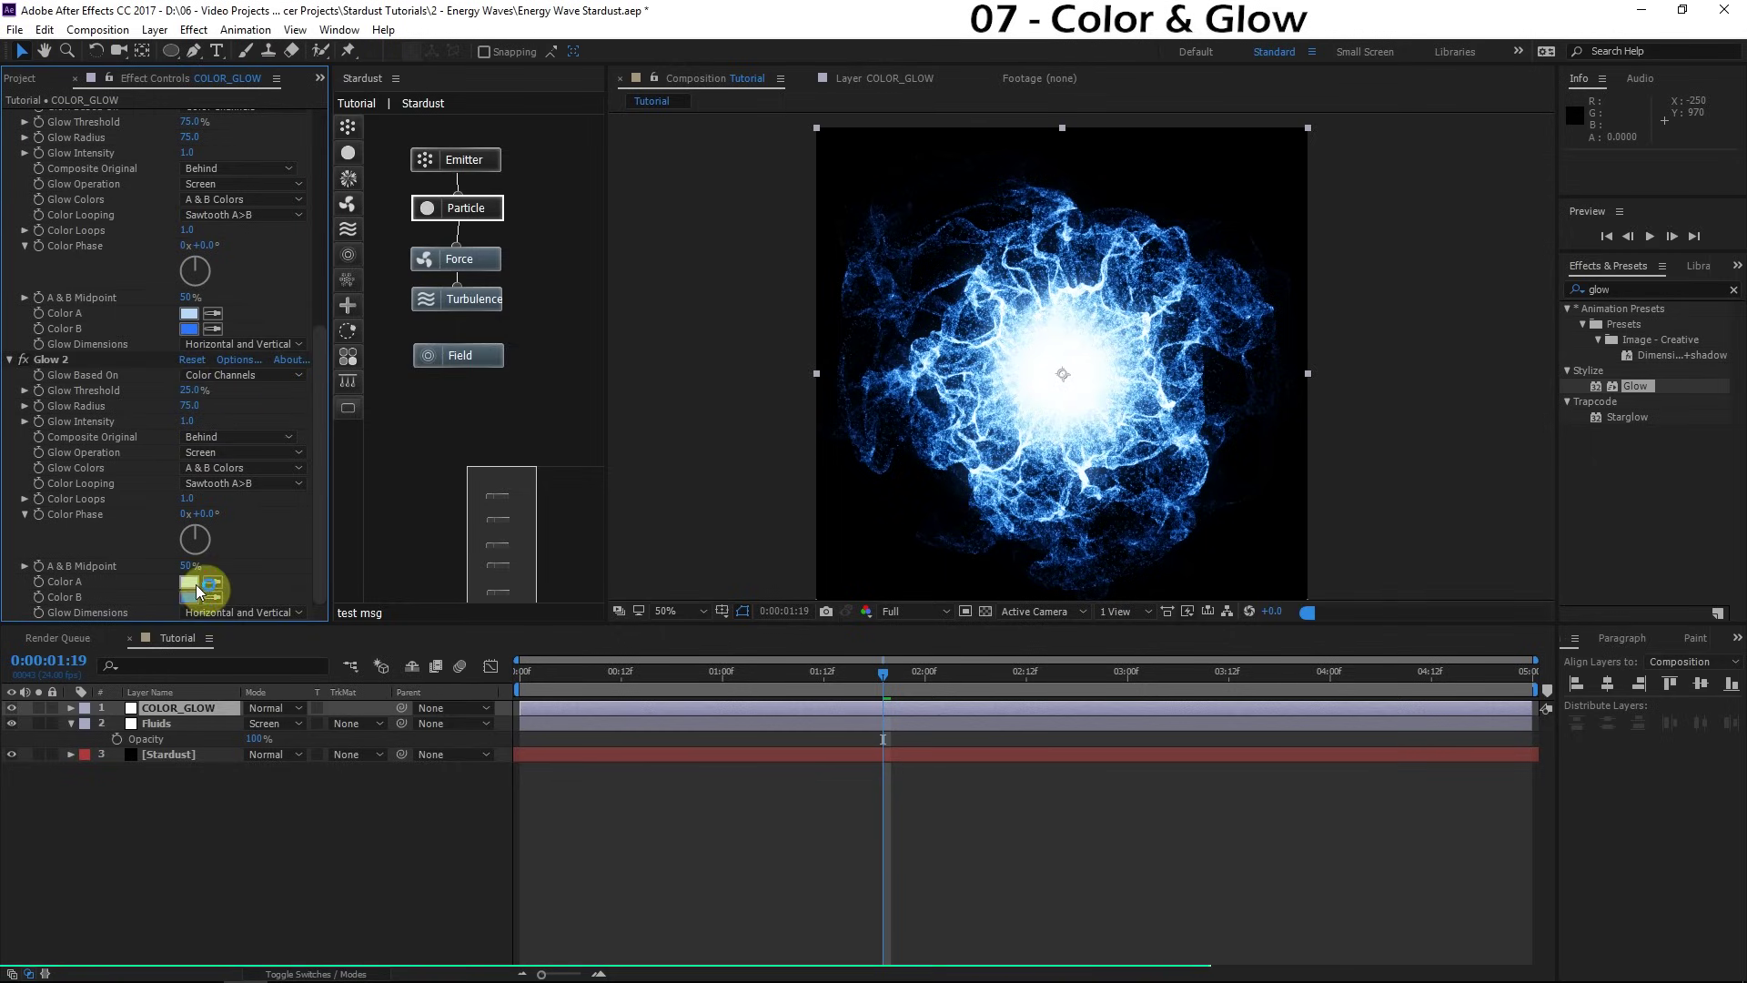
Step: Set Glow 2's Color B to blue 005AFF and its Color A to a similar fully saturated blue
left_click(187, 598)
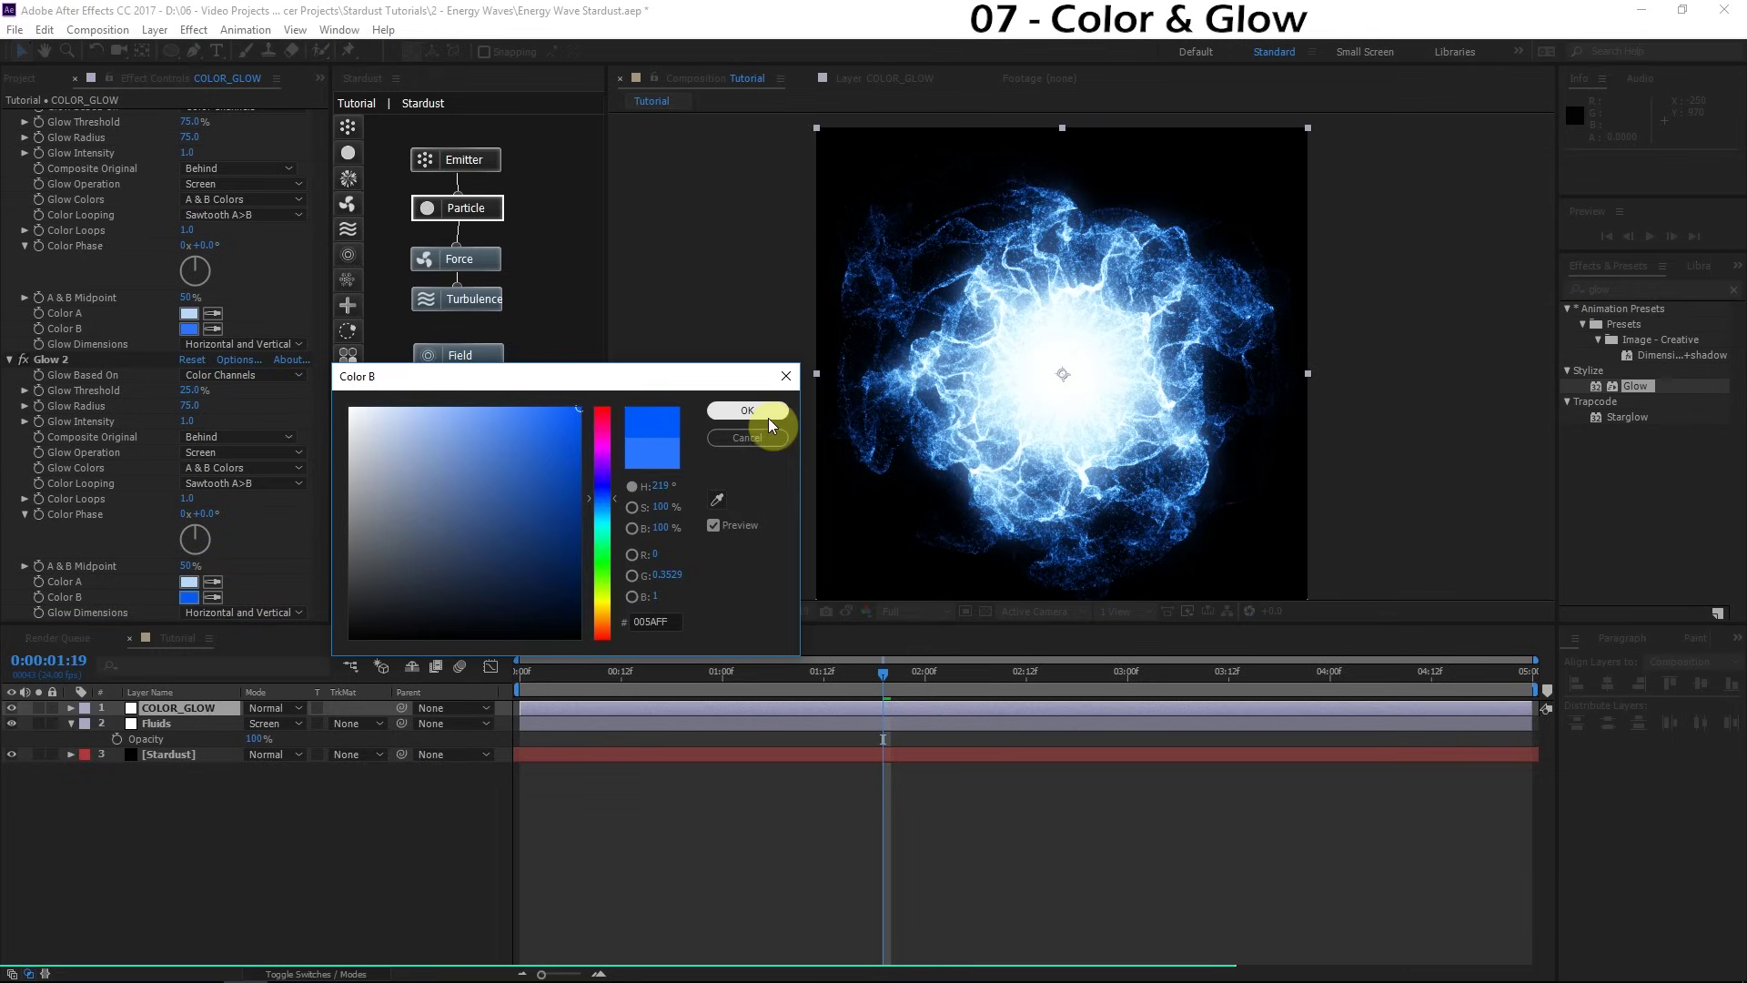
left_click(763, 415)
left_click(189, 581)
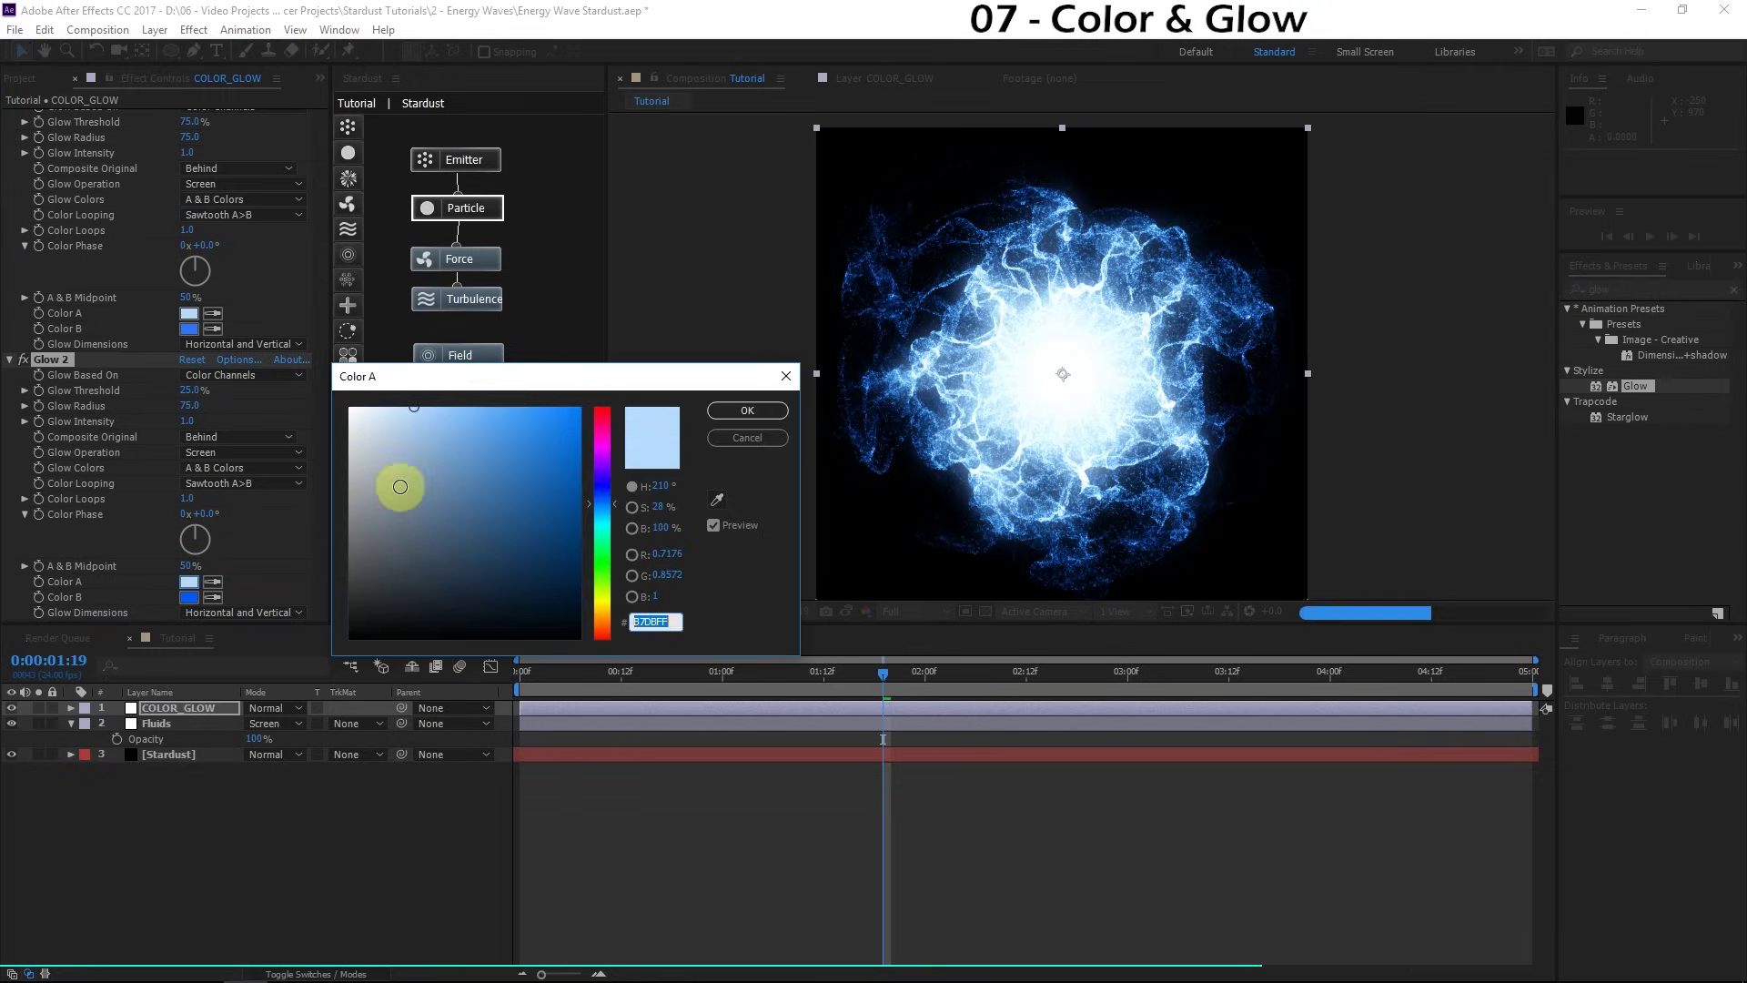
left_click_drag(400, 486, 678, 301)
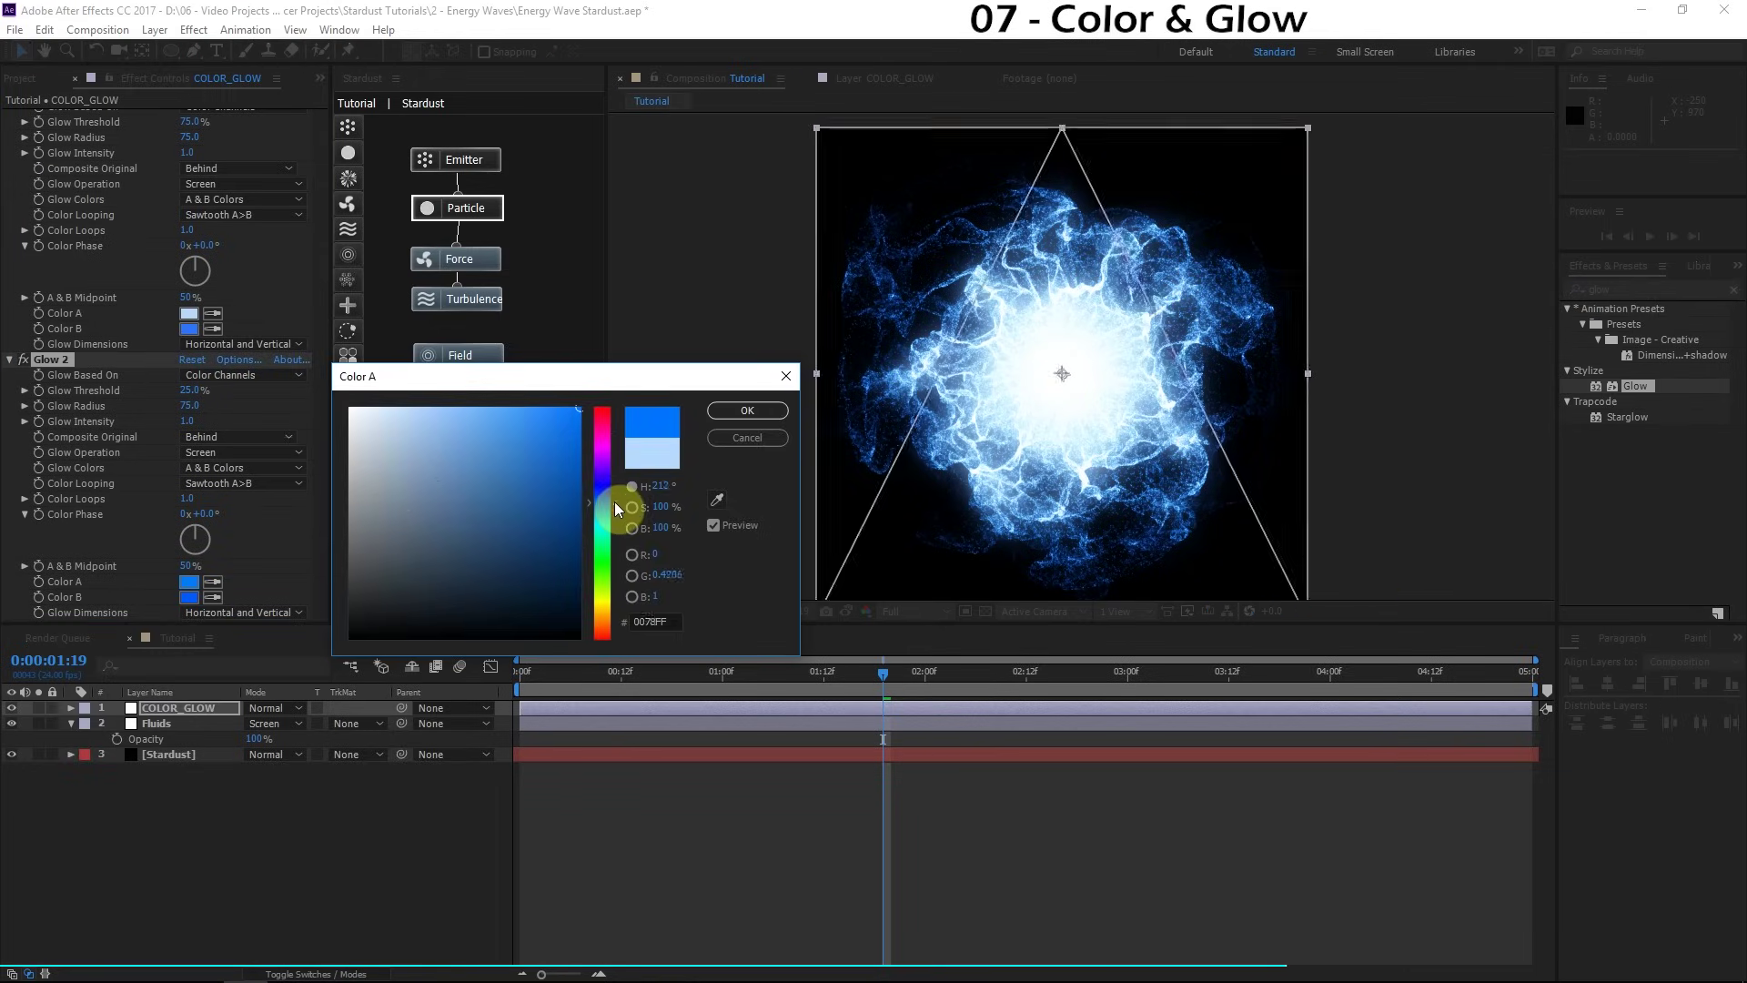
key("Return")
Step: Set Glow 2's Glow Radius to 200
left_click(191, 407)
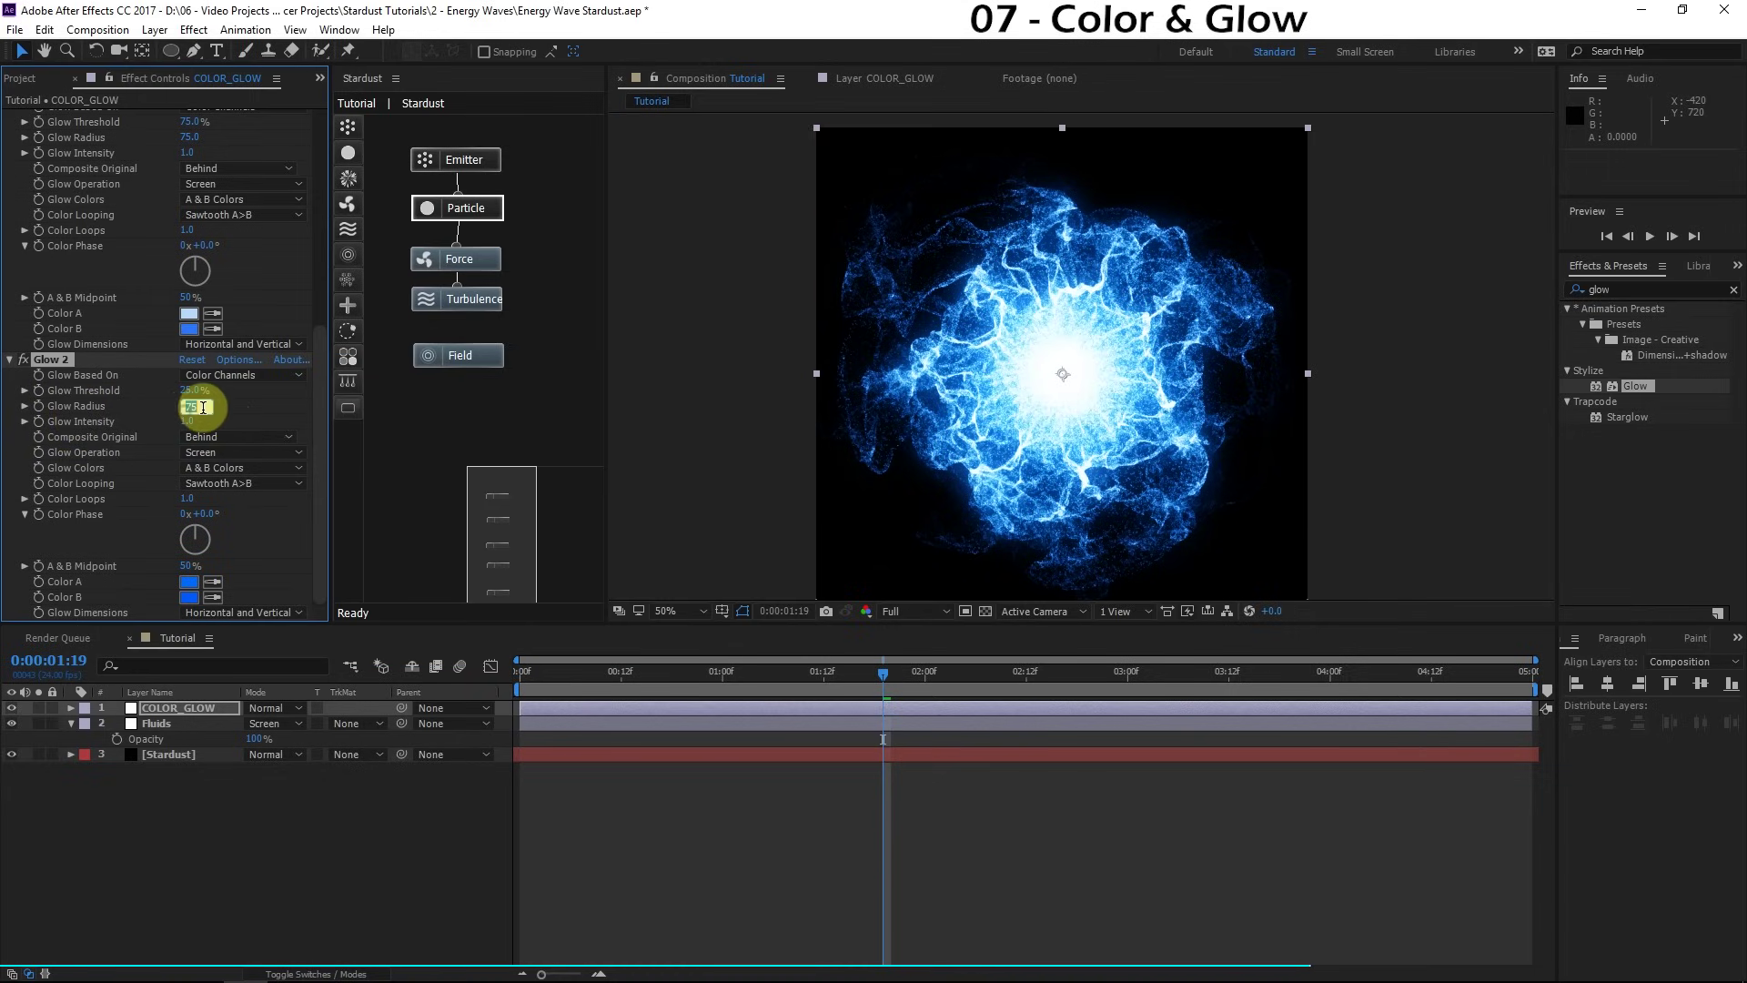
type("200")
left_click(254, 413)
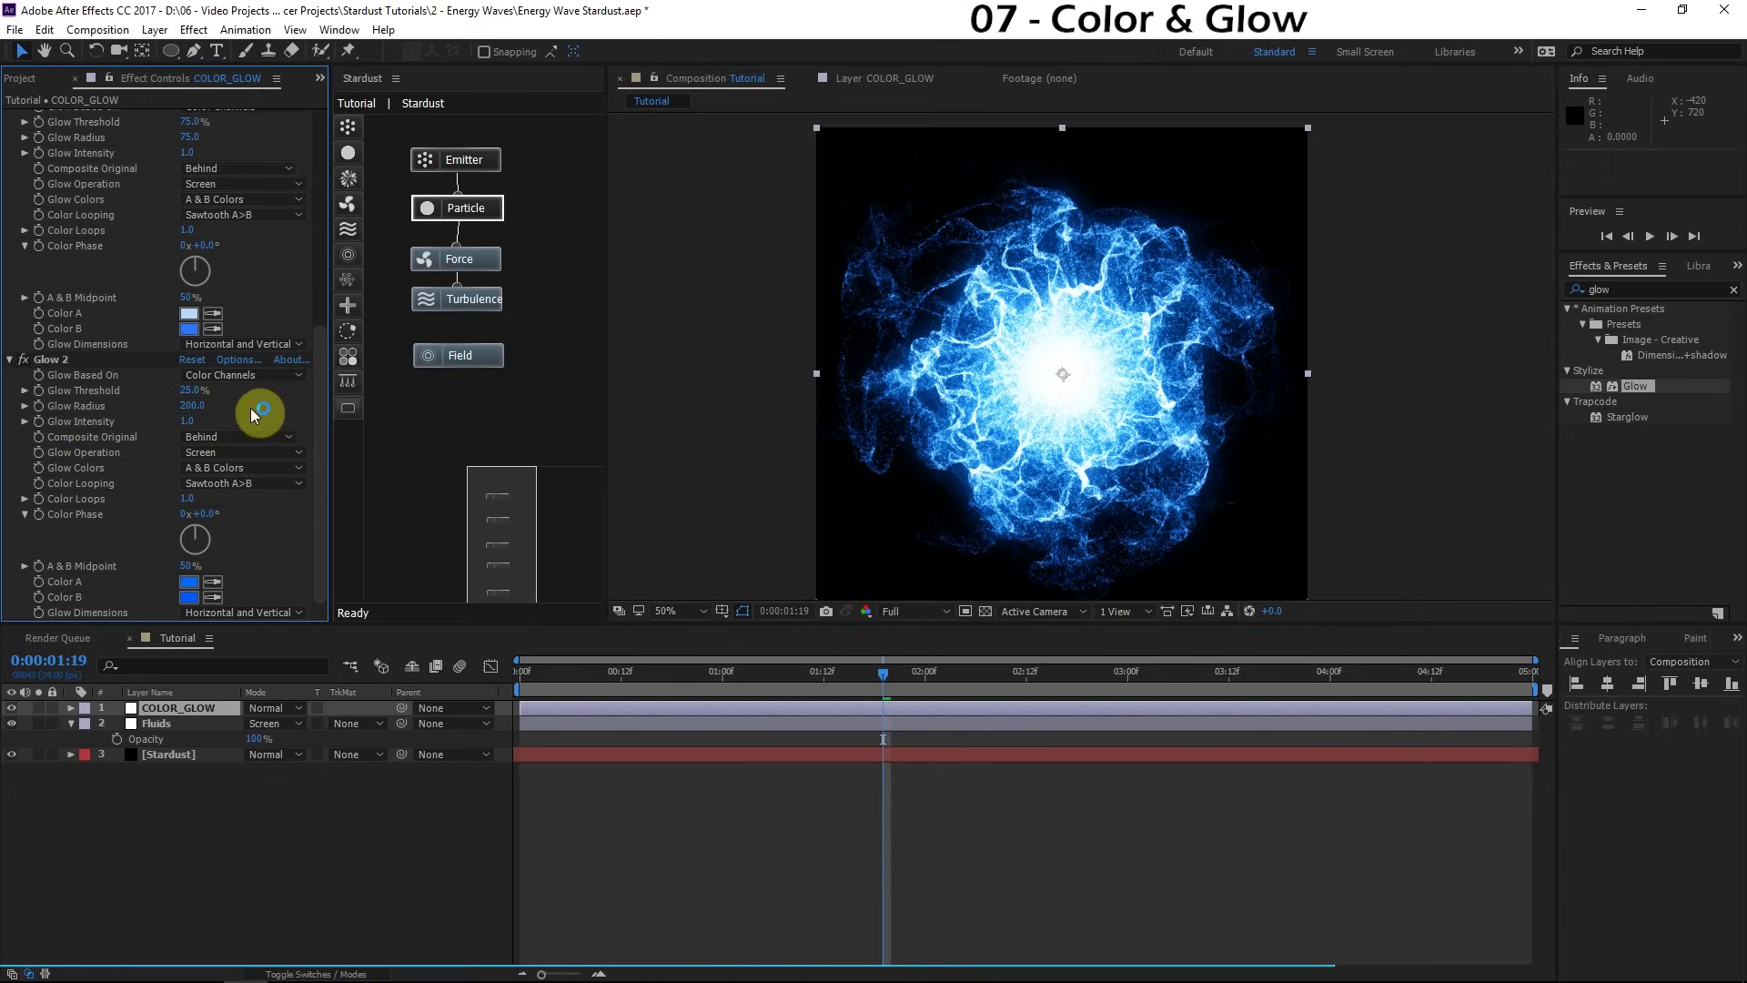
Step: Toggle the COLOR_GLOW layer's visibility to compare the wave with and without its colour and glow
left_click(12, 709)
left_click(13, 708)
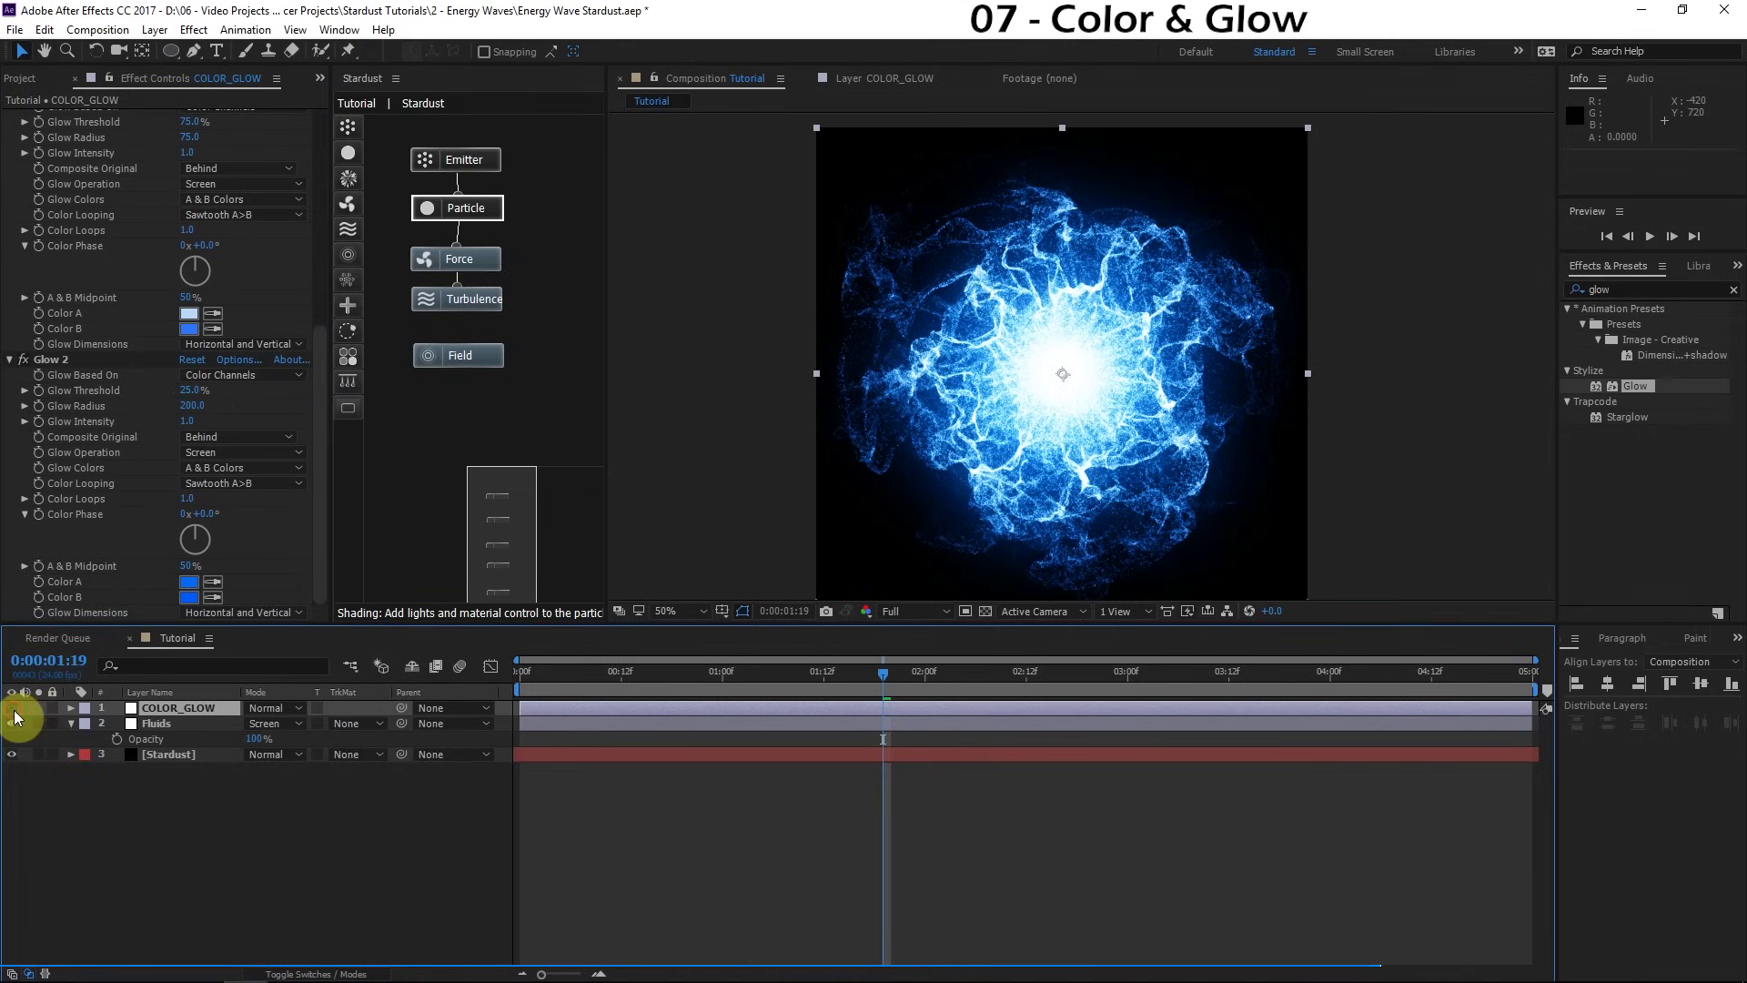
left_click(14, 710)
left_click(13, 711)
scroll(78, 301, "up", 5)
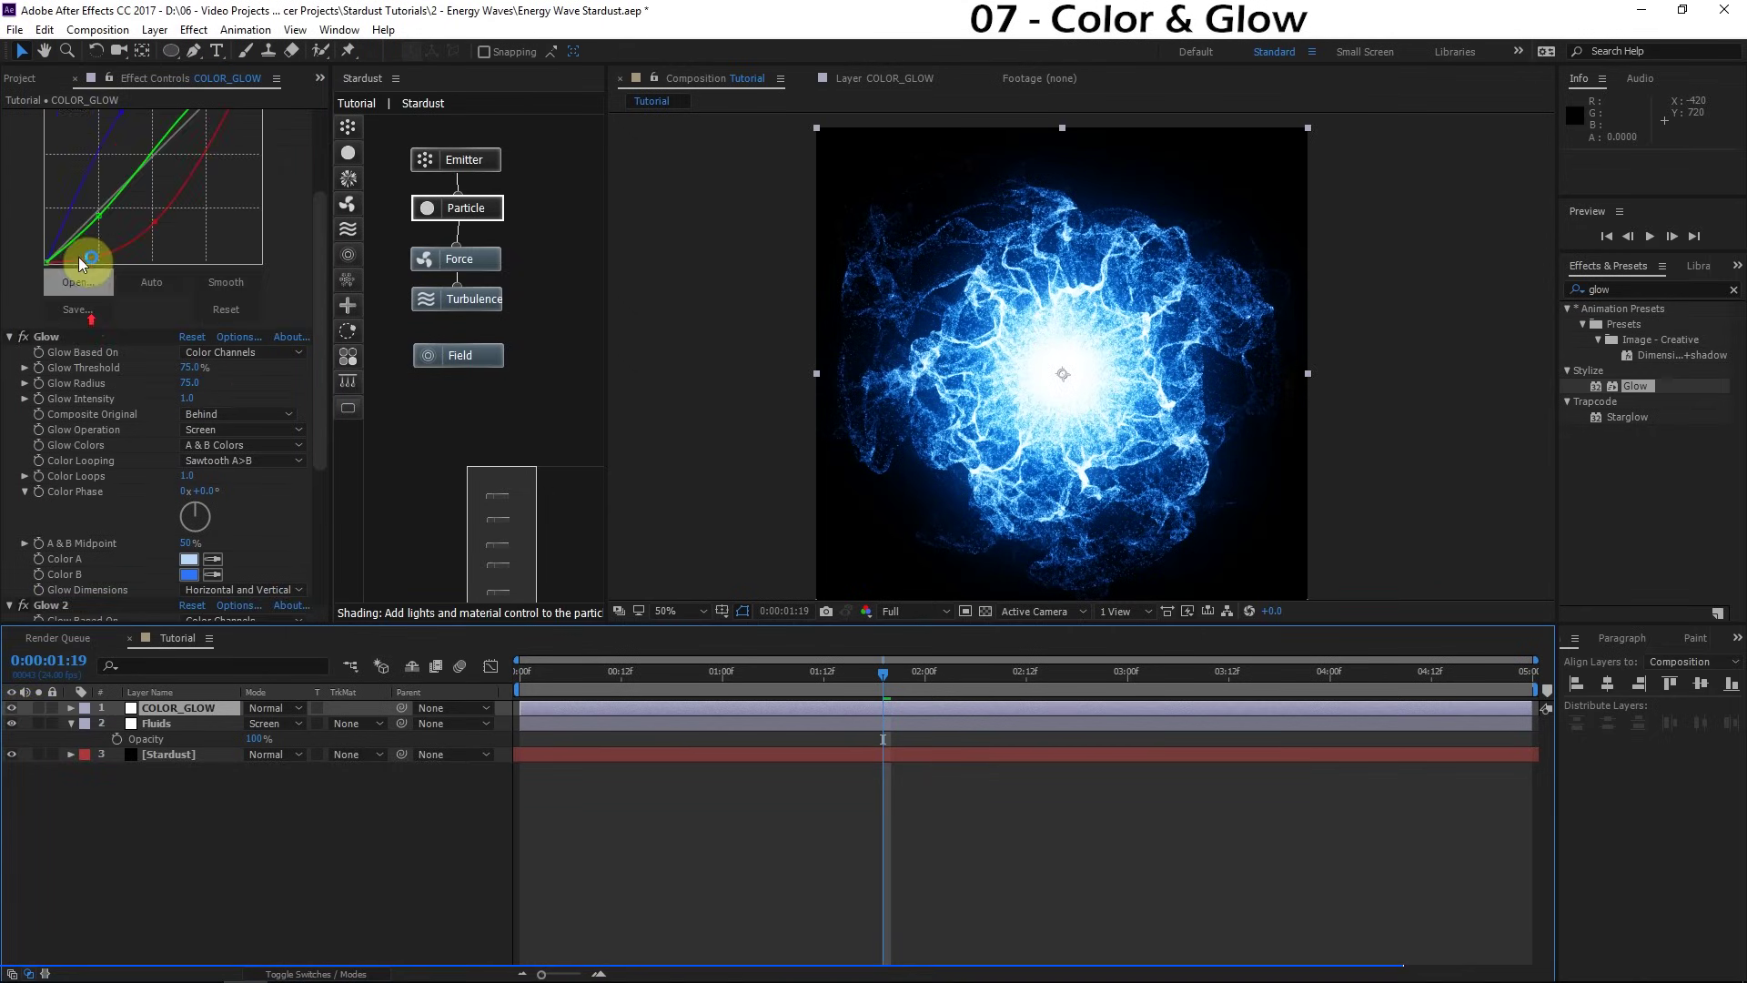
Step: Check the project's colour depth setting and examine the dark glow falloff around the wave's outer edge up close
left_click(27, 78)
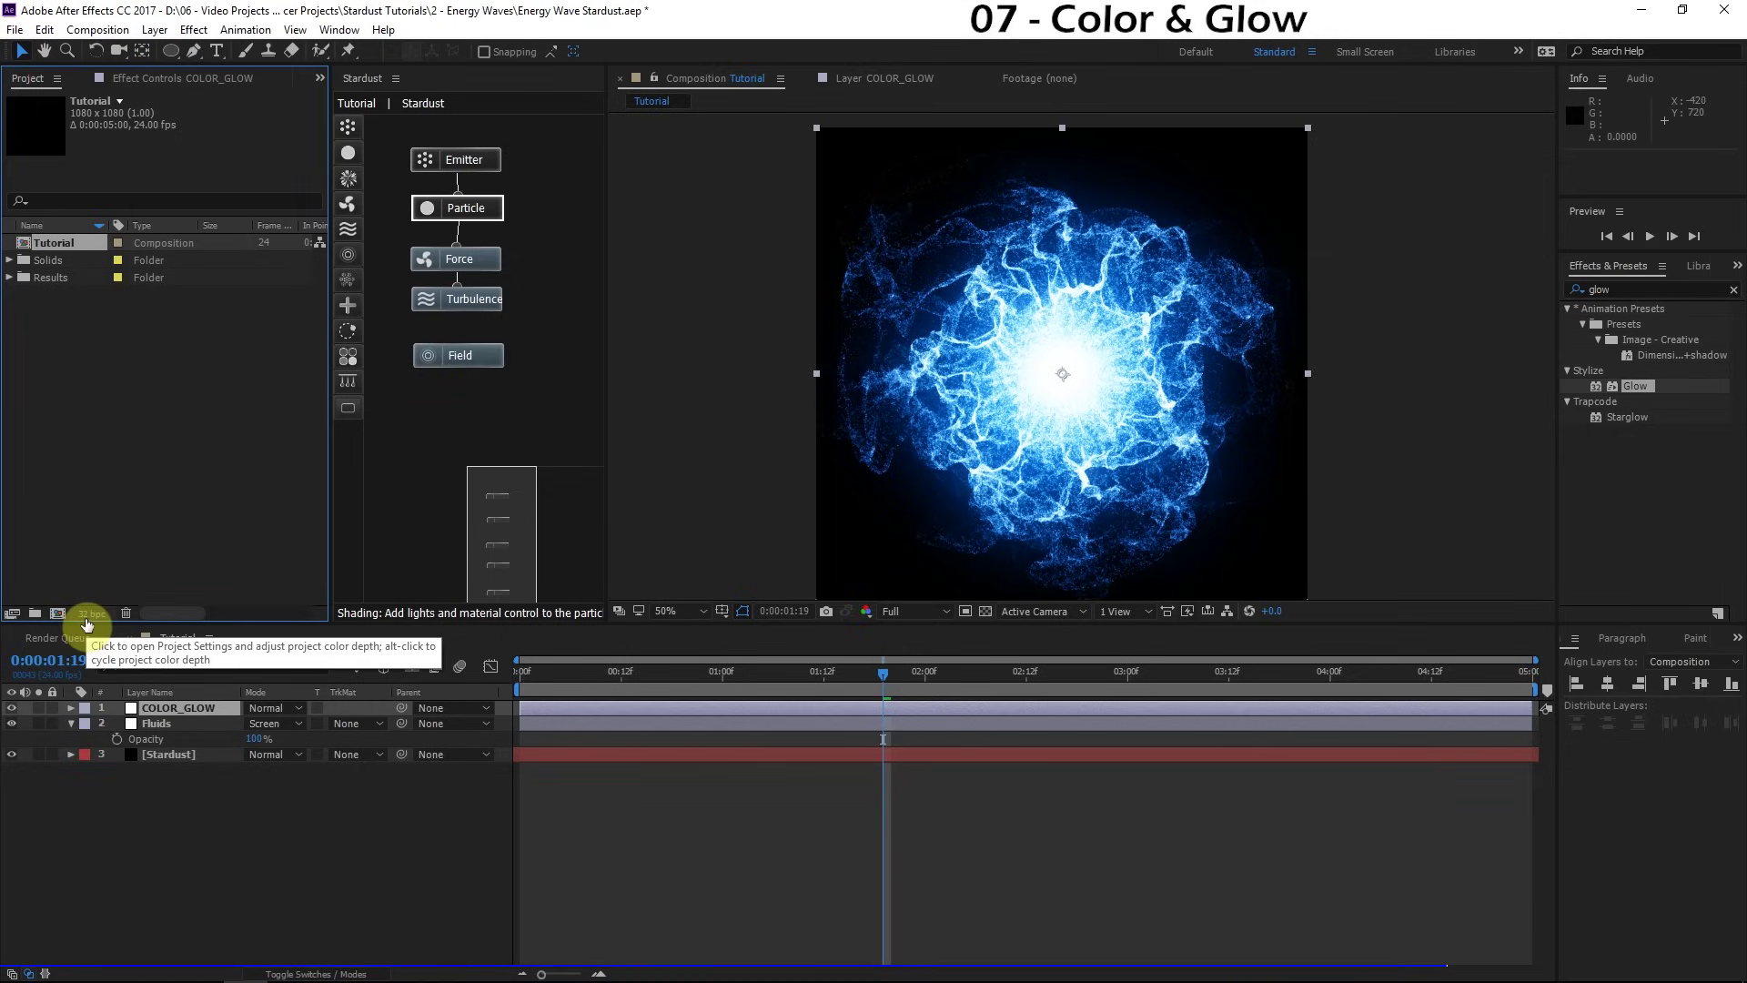
scroll(742, 480, "up", 4)
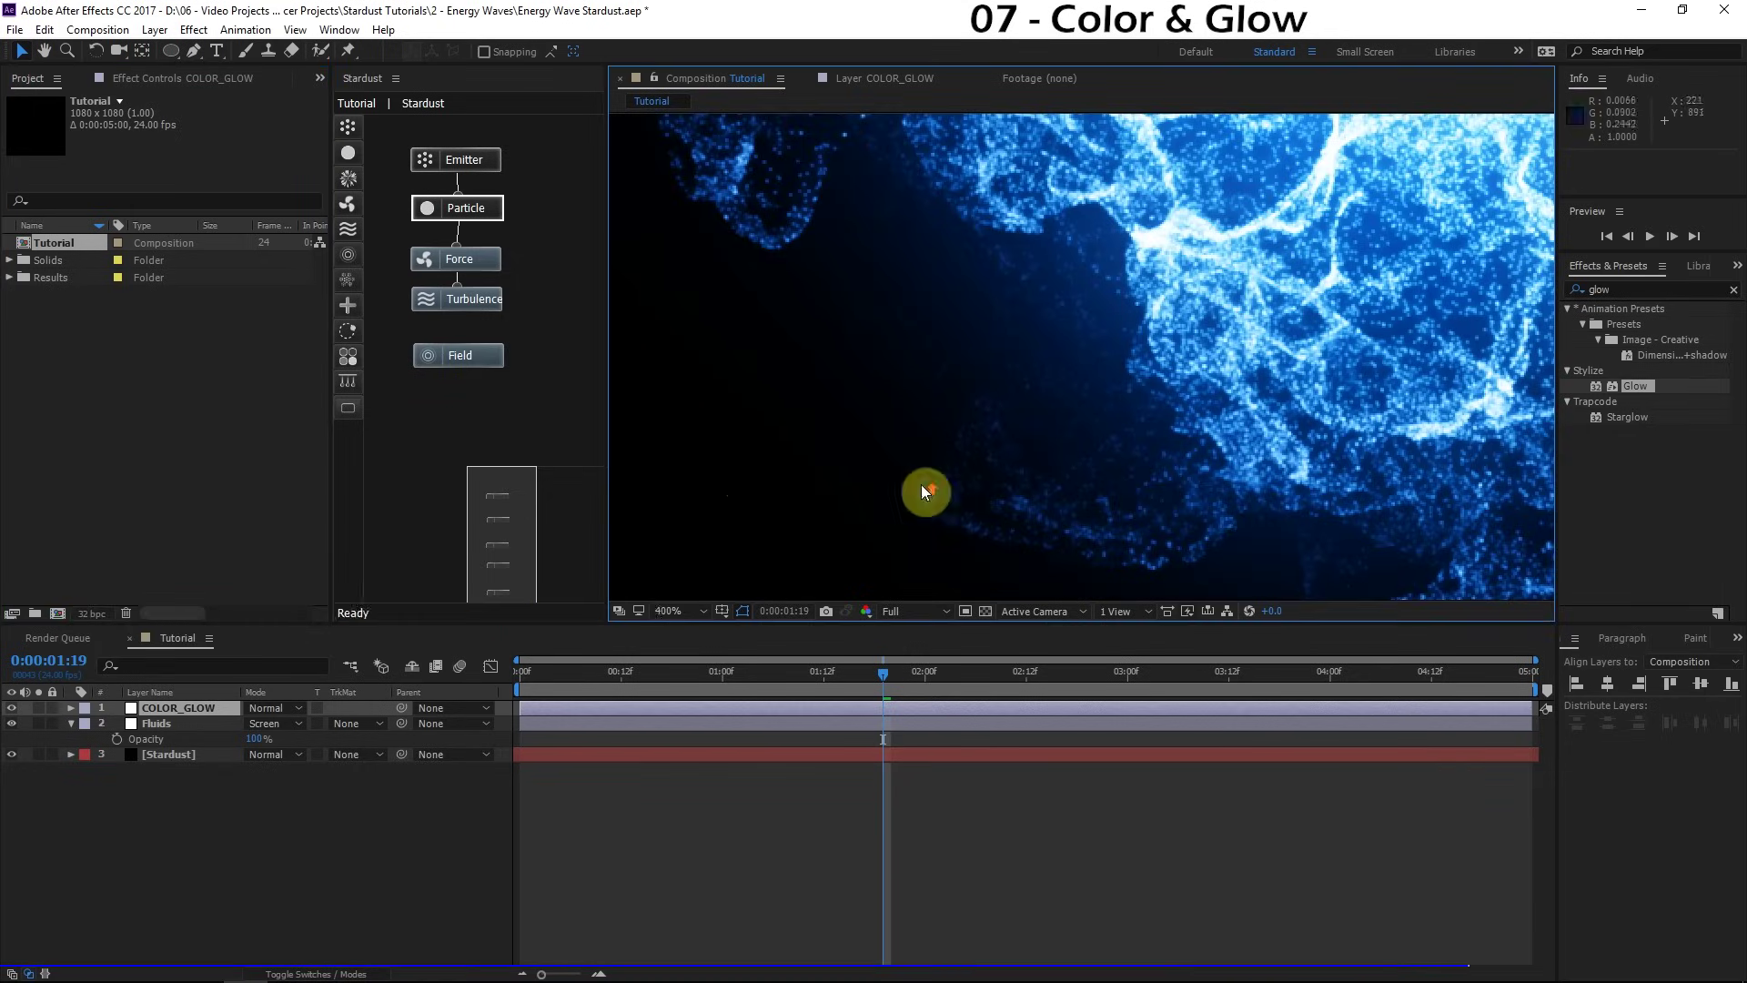
scroll(923, 492, "up", 1)
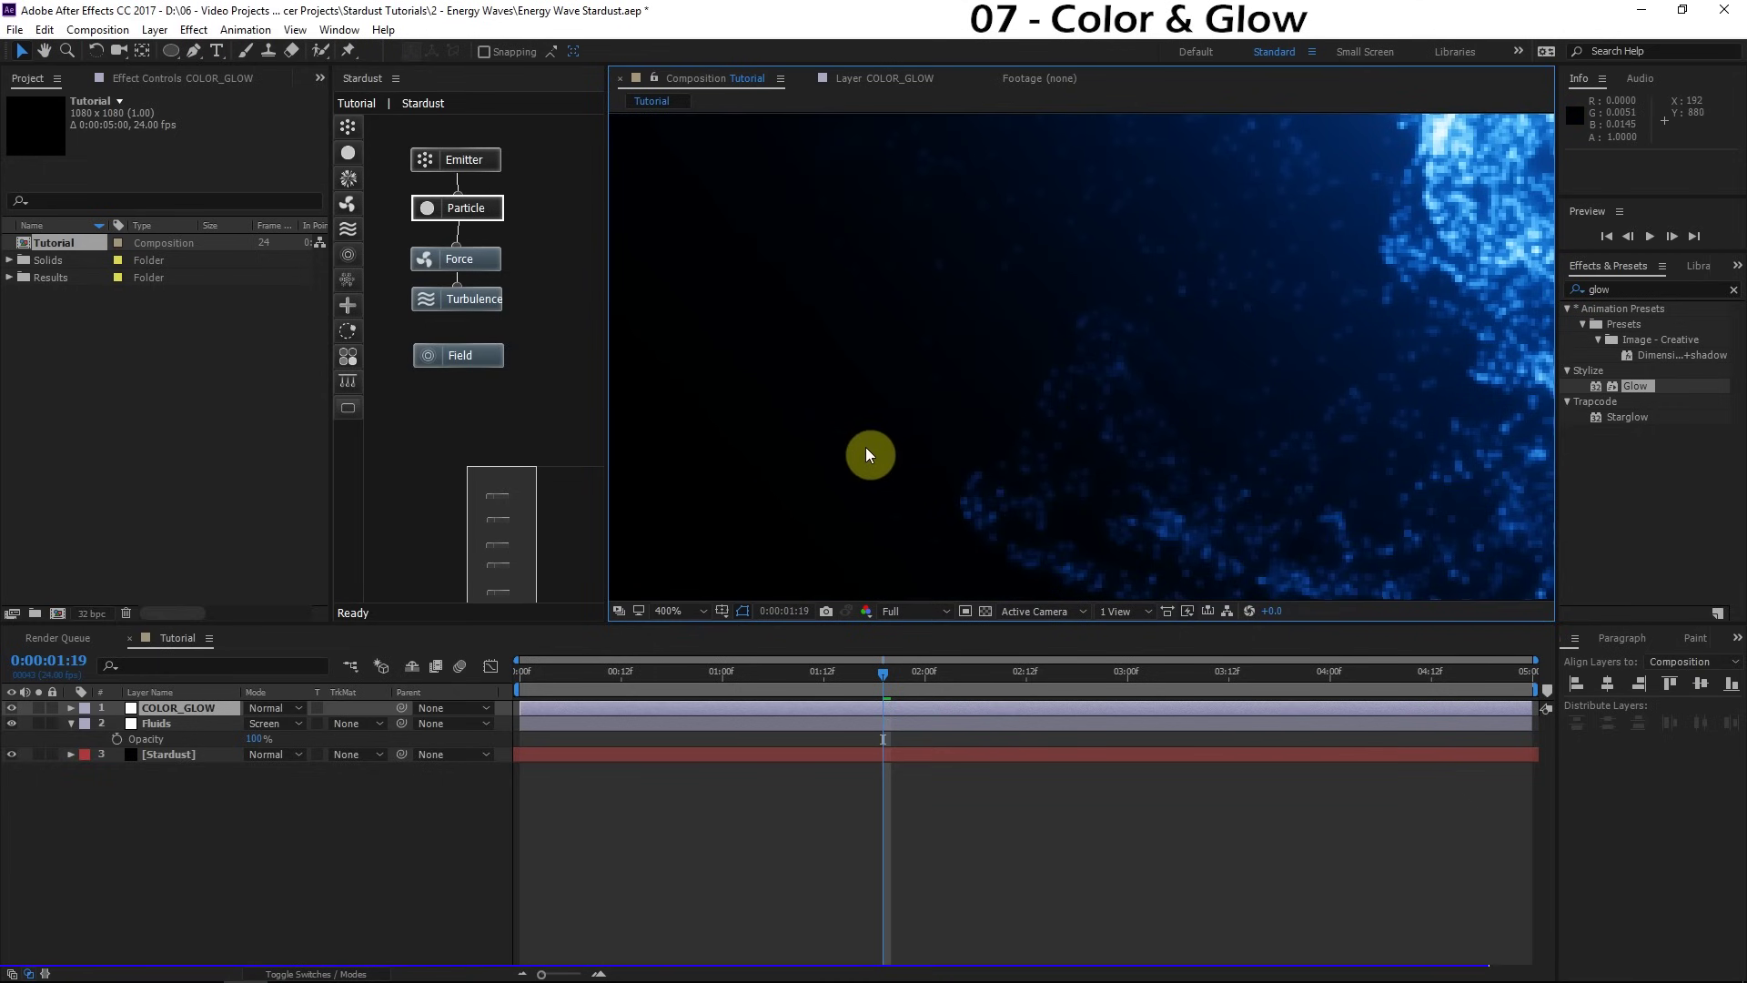
scroll(865, 445, "down", 2)
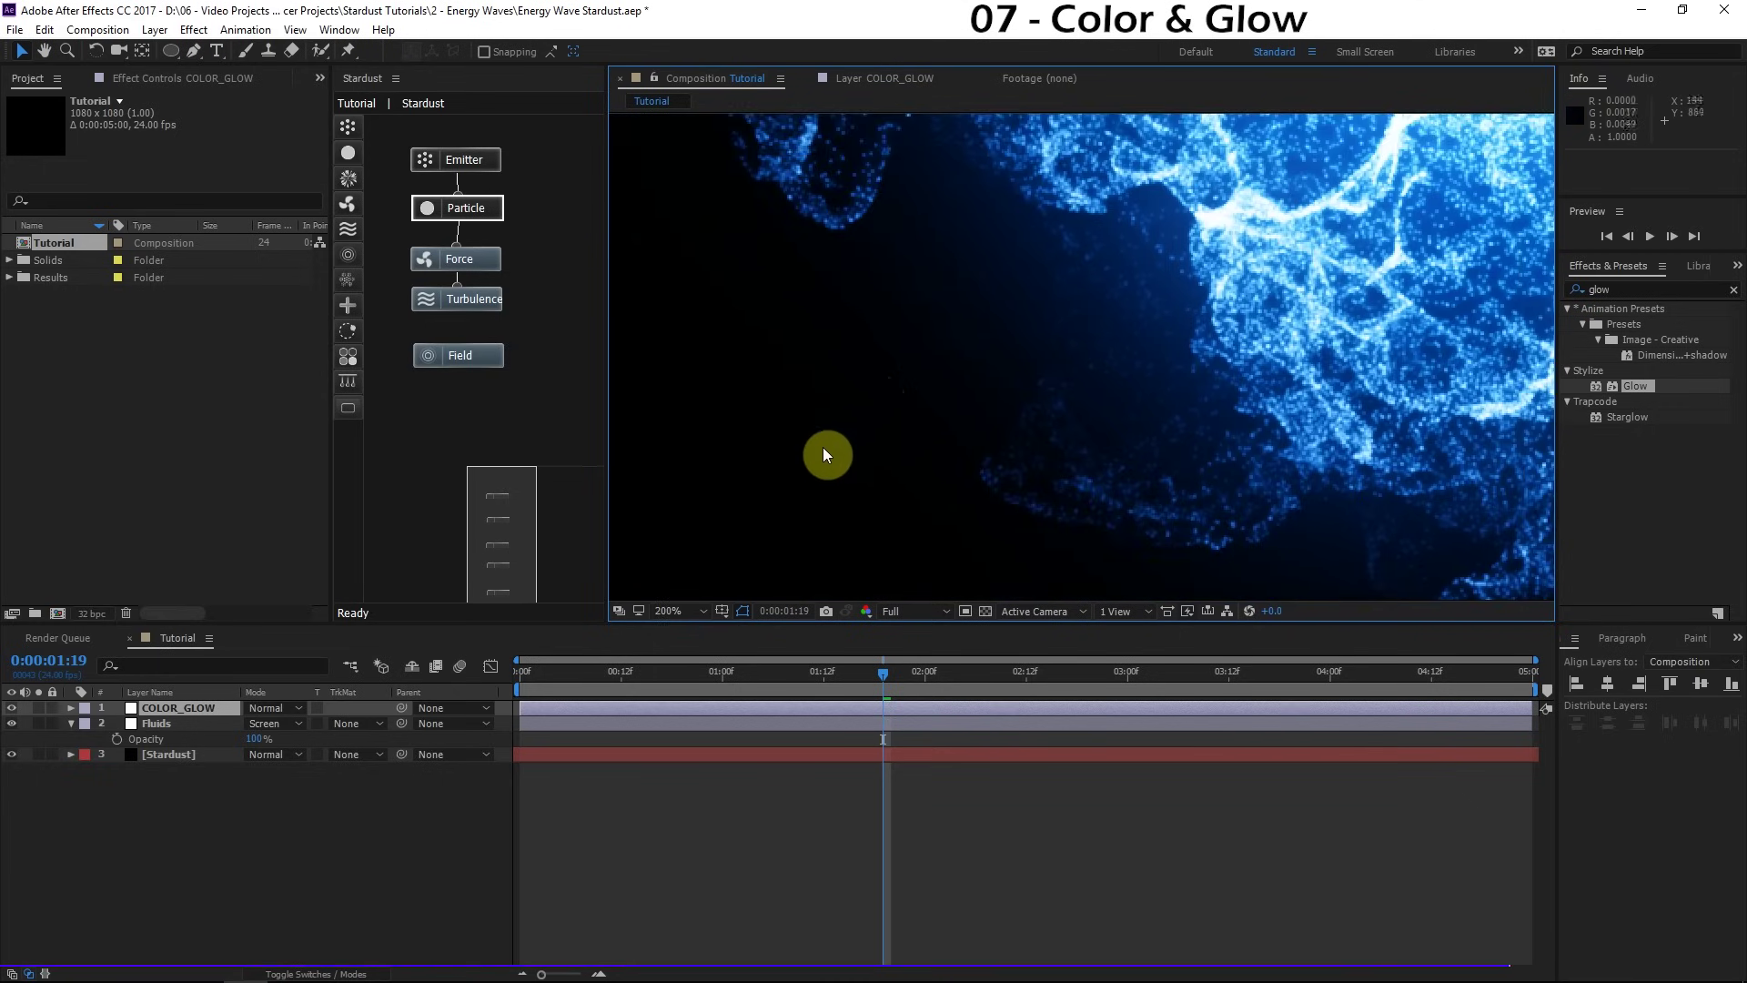
left_click_drag(1006, 349, 904, 547)
scroll(1177, 398, "down", 2)
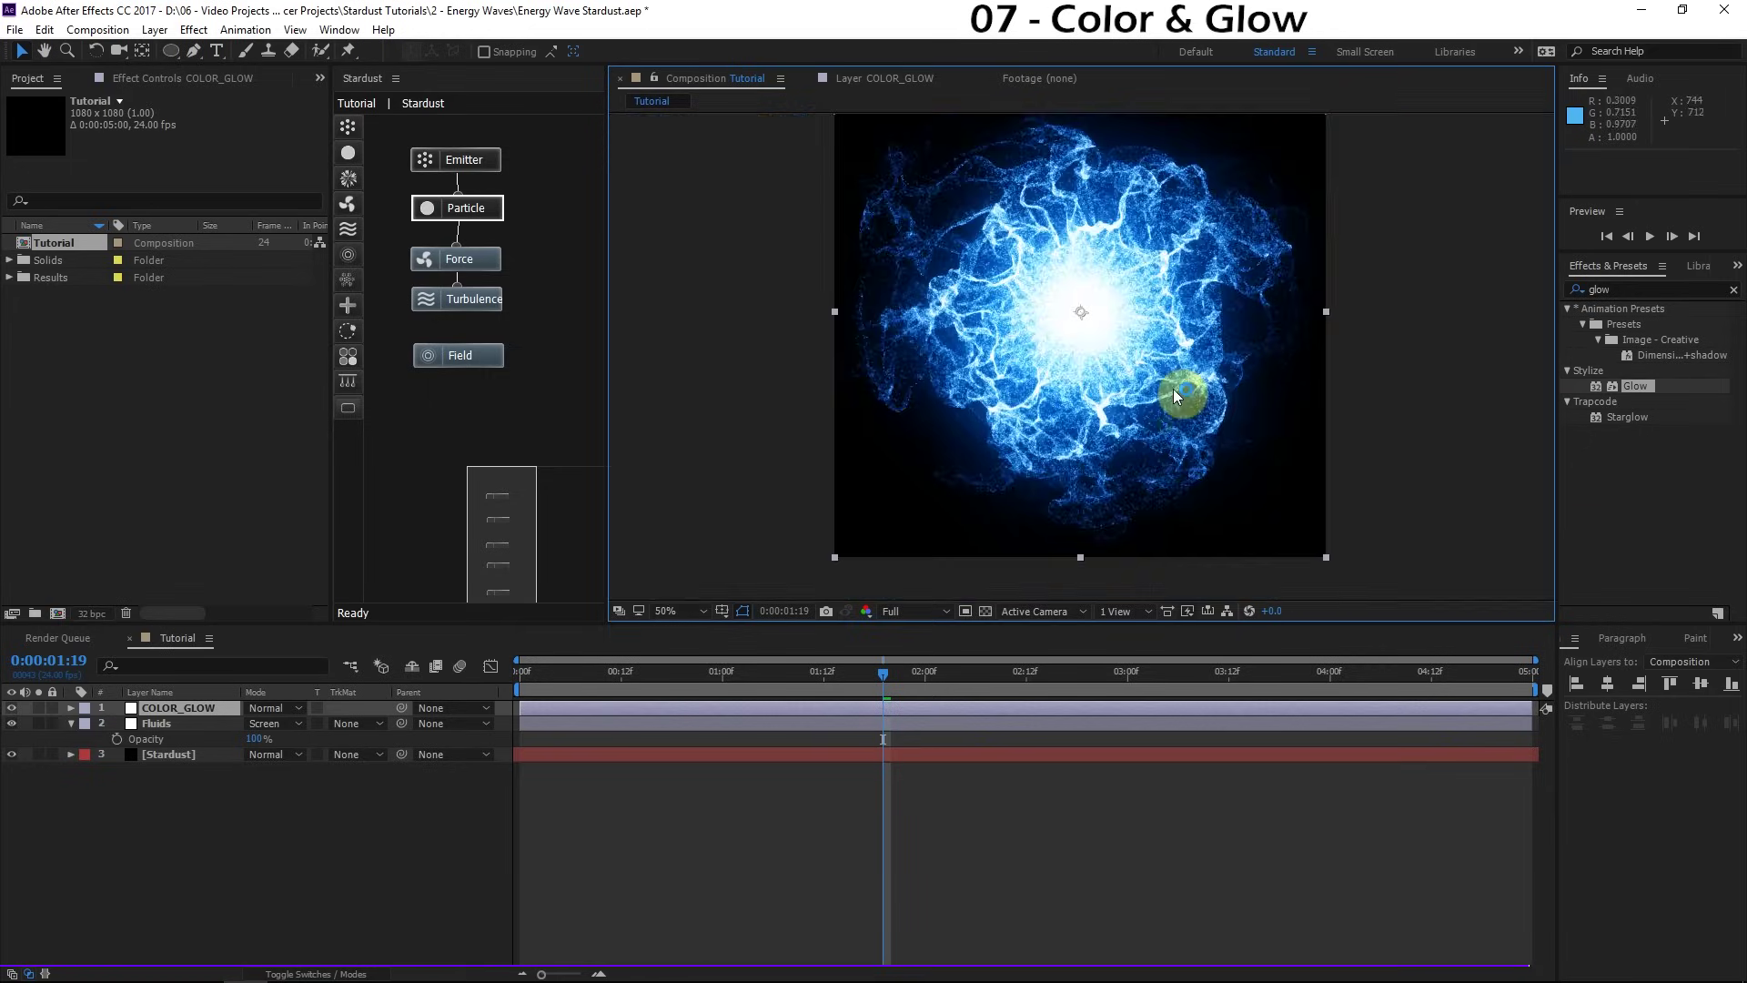
scroll(1164, 403, "up", 1)
left_click_drag(944, 442, 1026, 398)
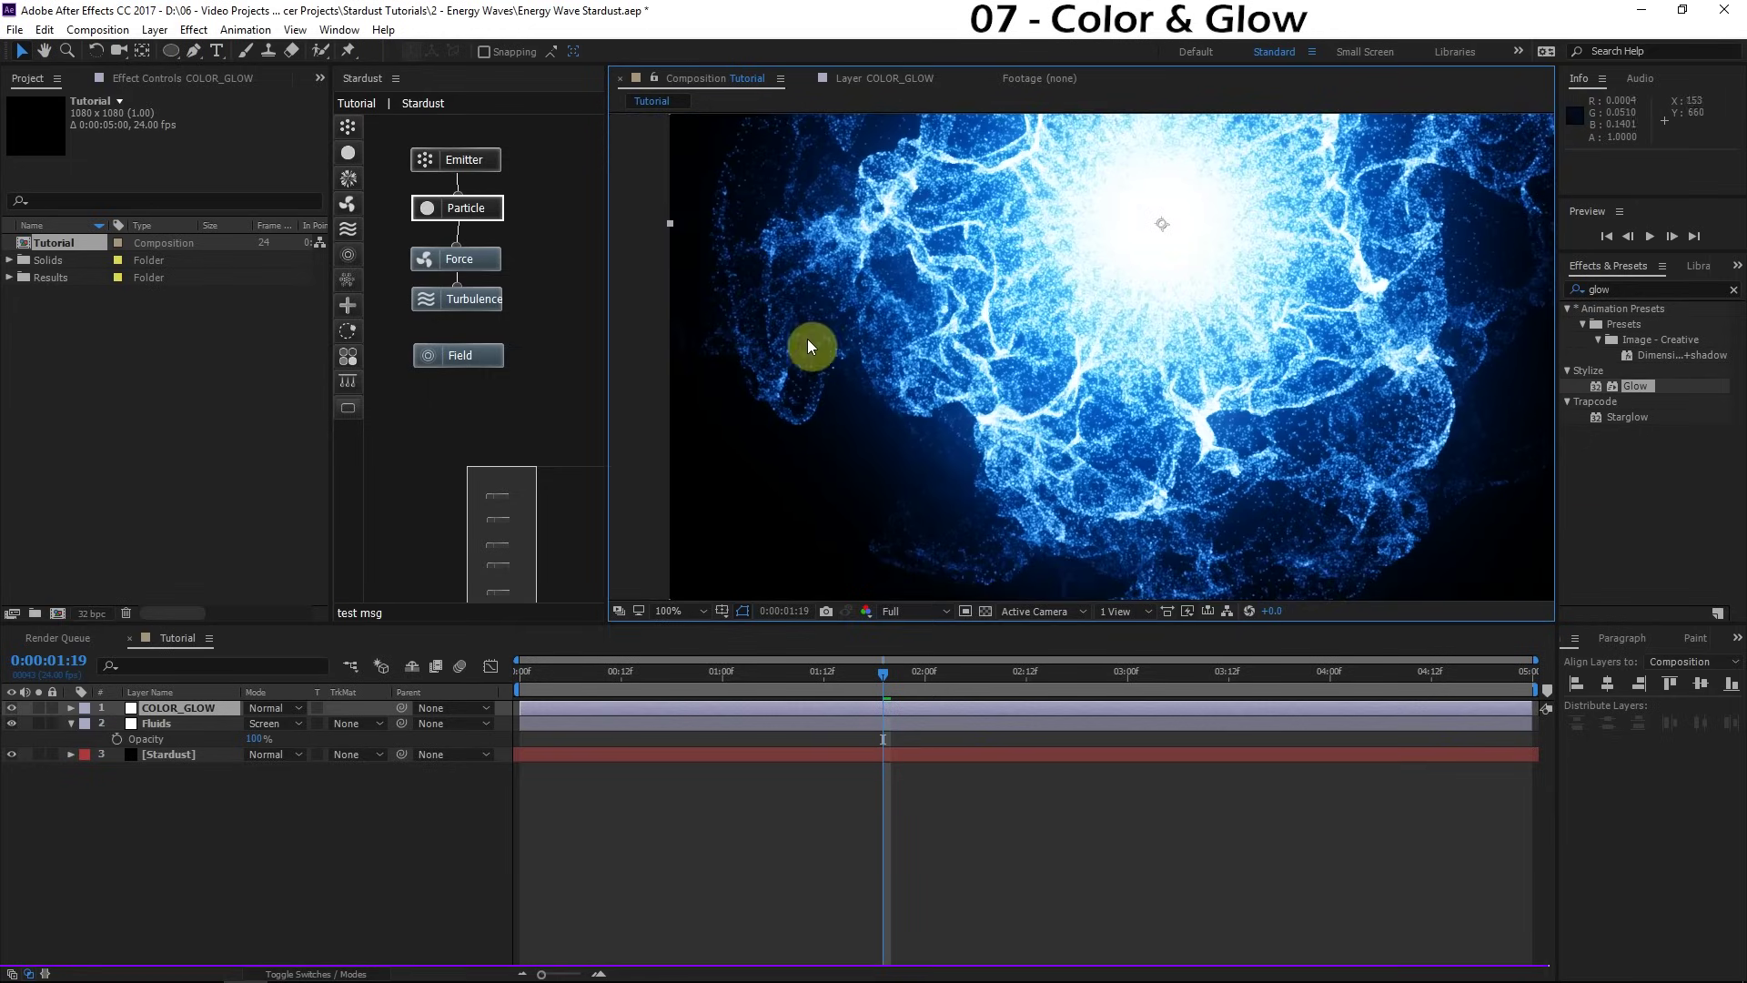
scroll(780, 495, "up", 2)
left_click_drag(780, 495, 1012, 394)
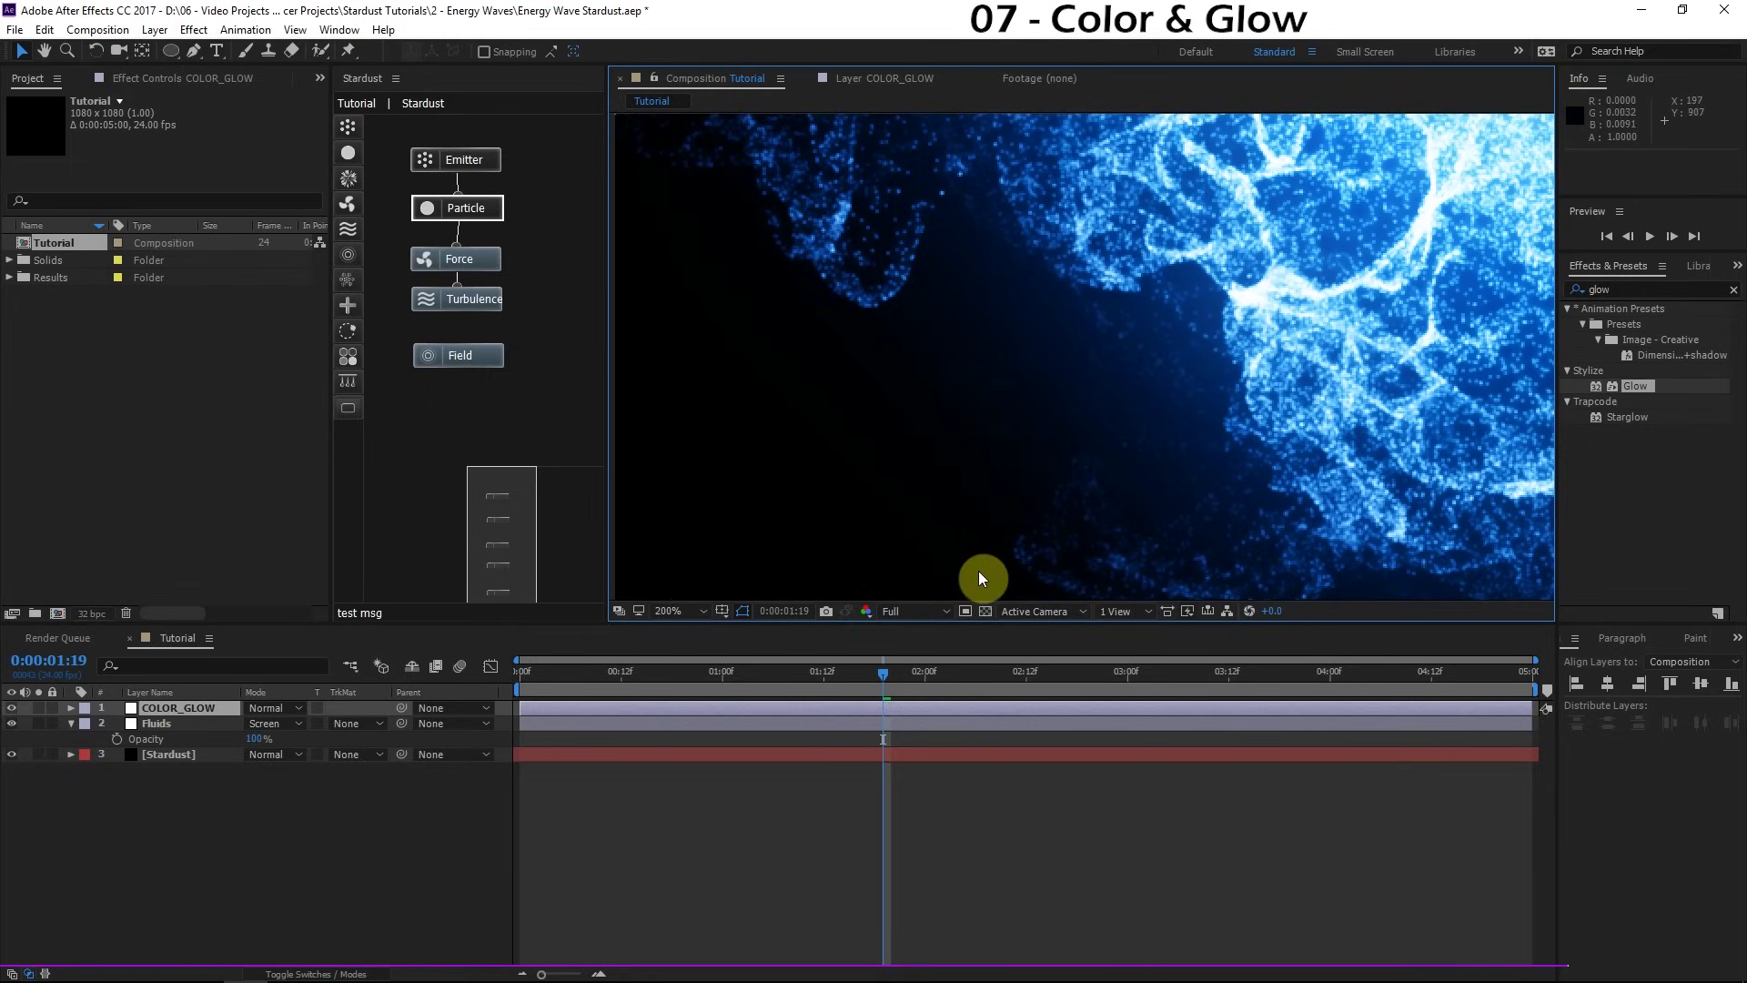
Step: Apply Add Grain after Glow 2 on the COLOR_GLOW layer and set its Viewing Mode to Final Output
left_click(146, 78)
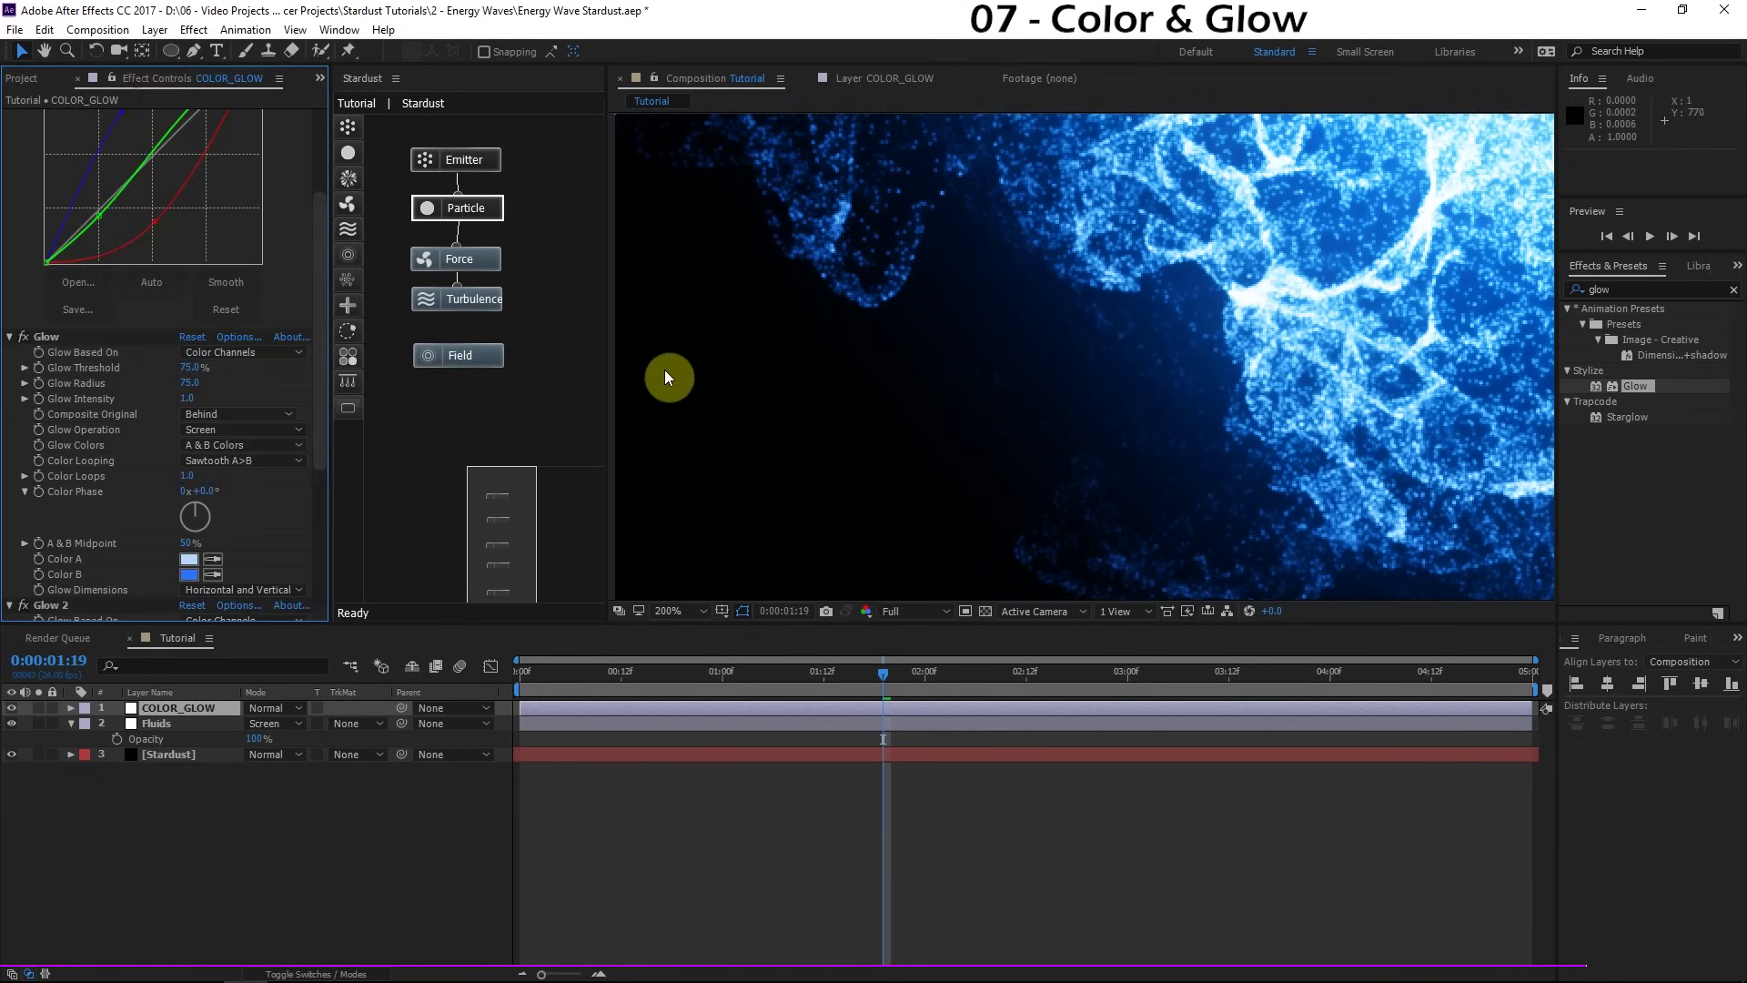
left_click(1665, 290)
type("g")
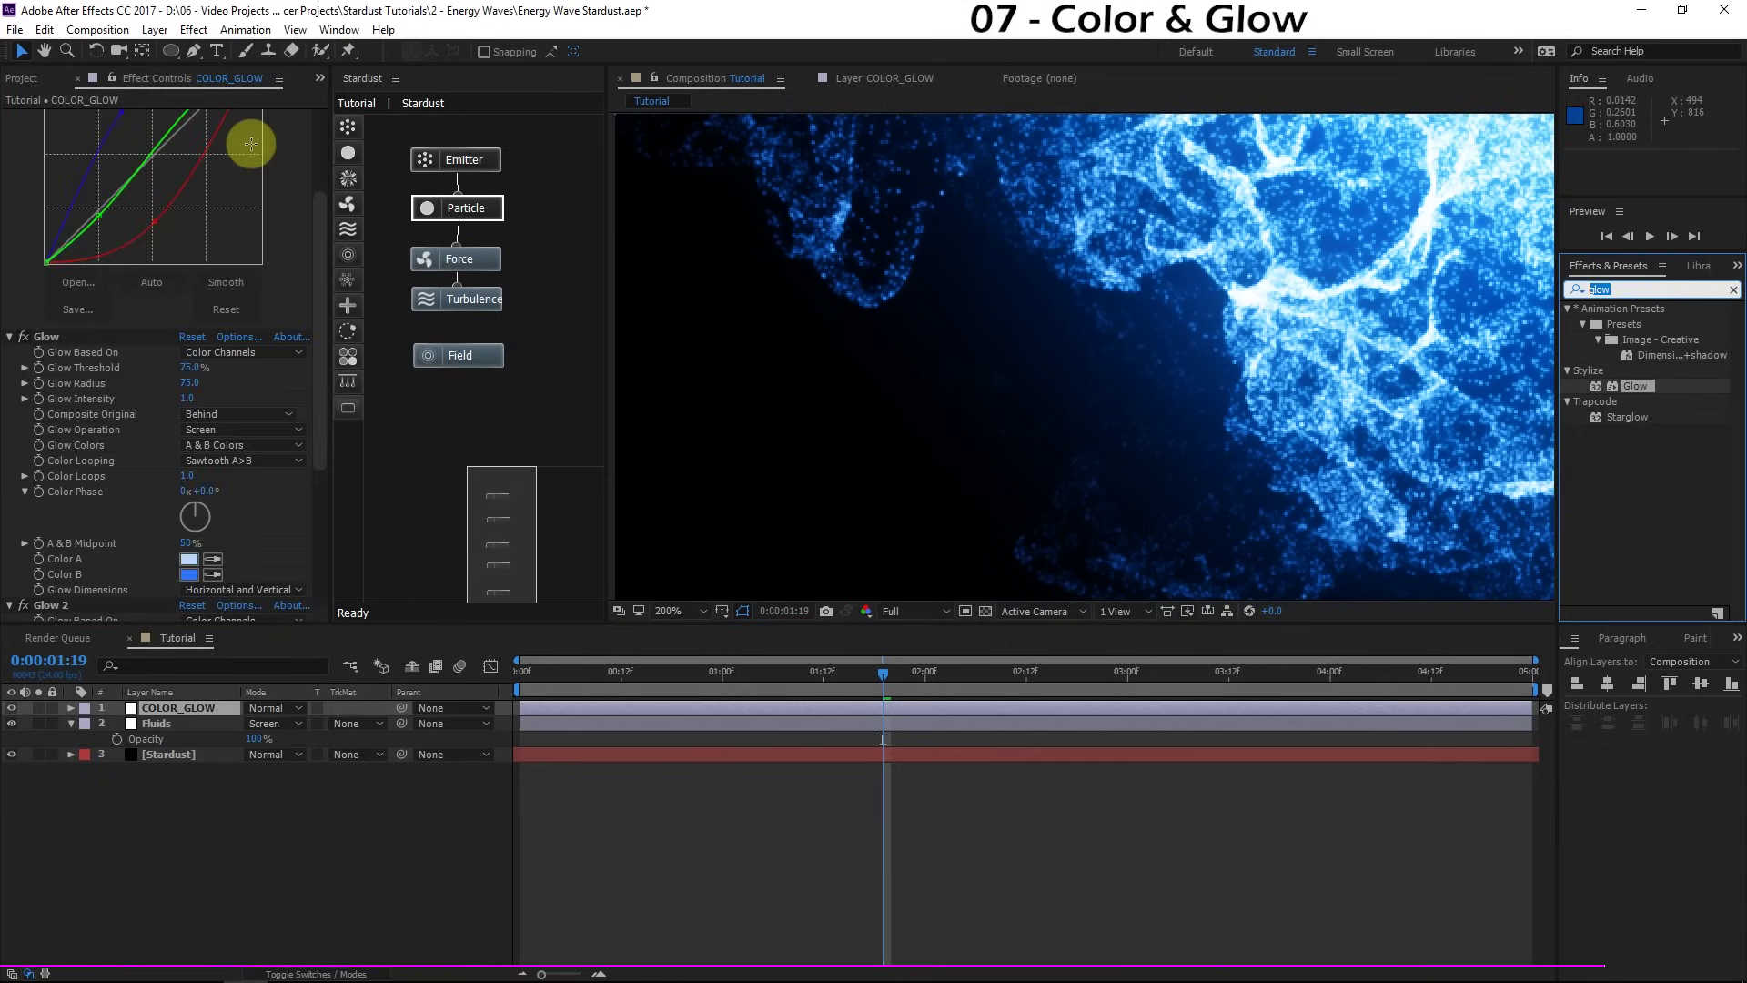
type("rain")
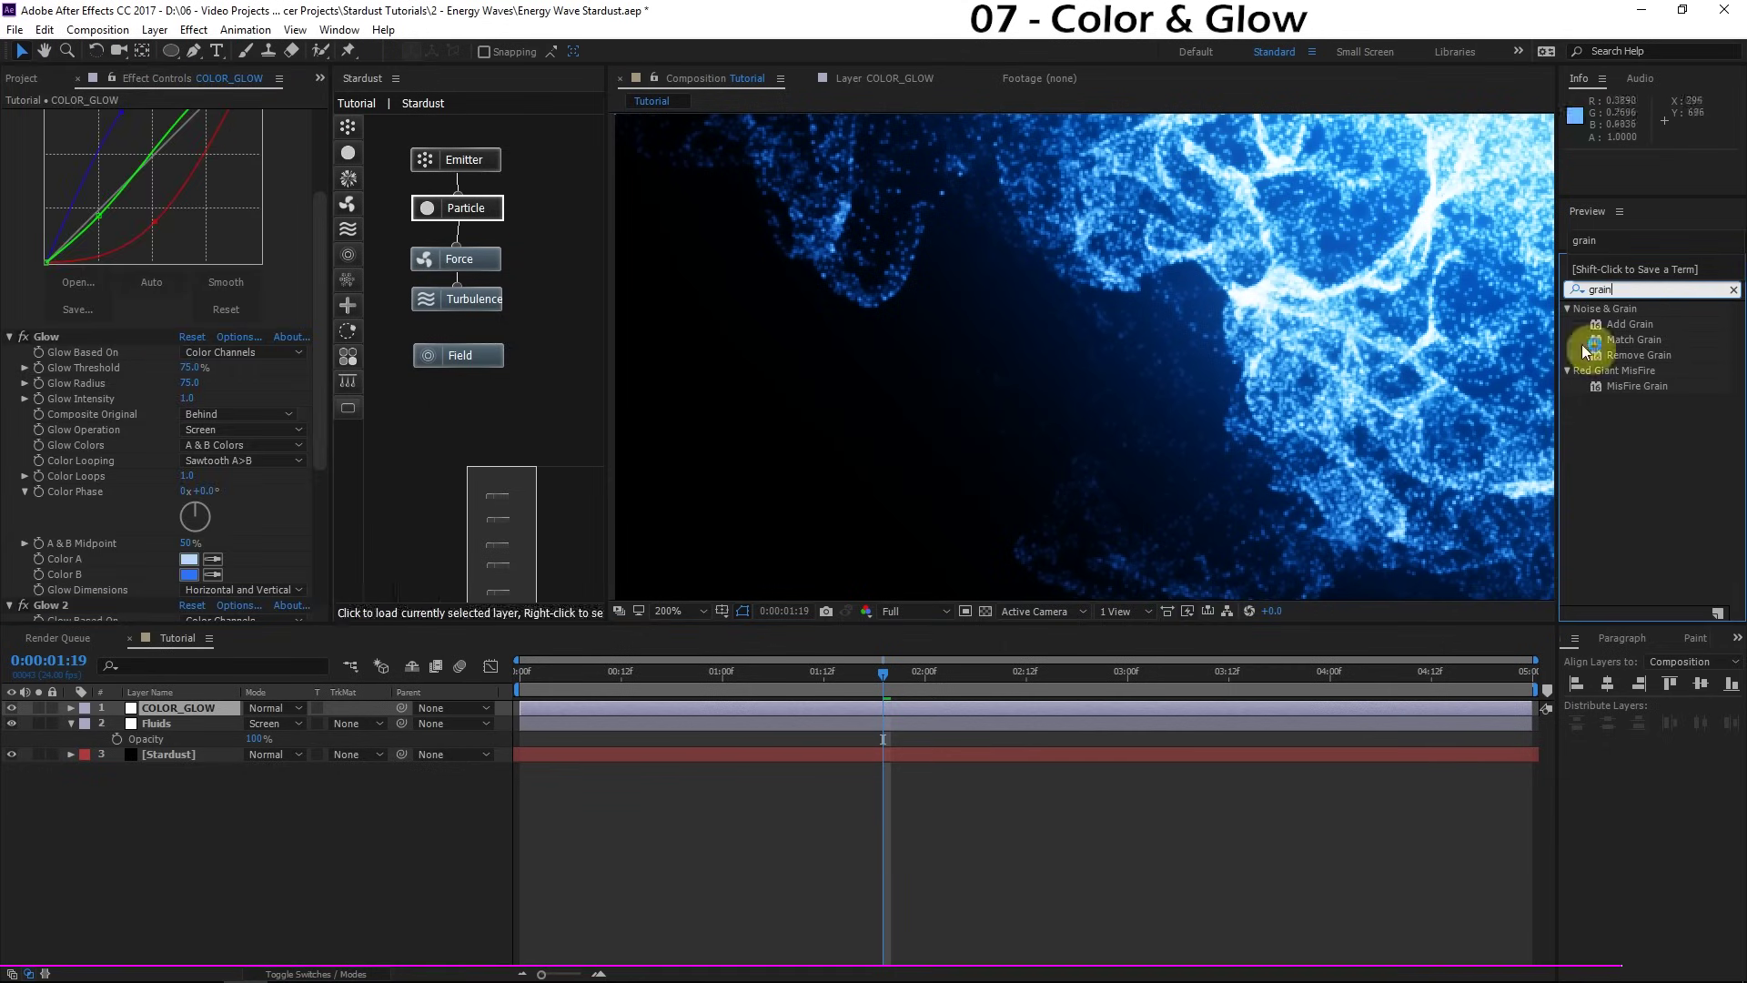
left_click_drag(1628, 324, 43, 417)
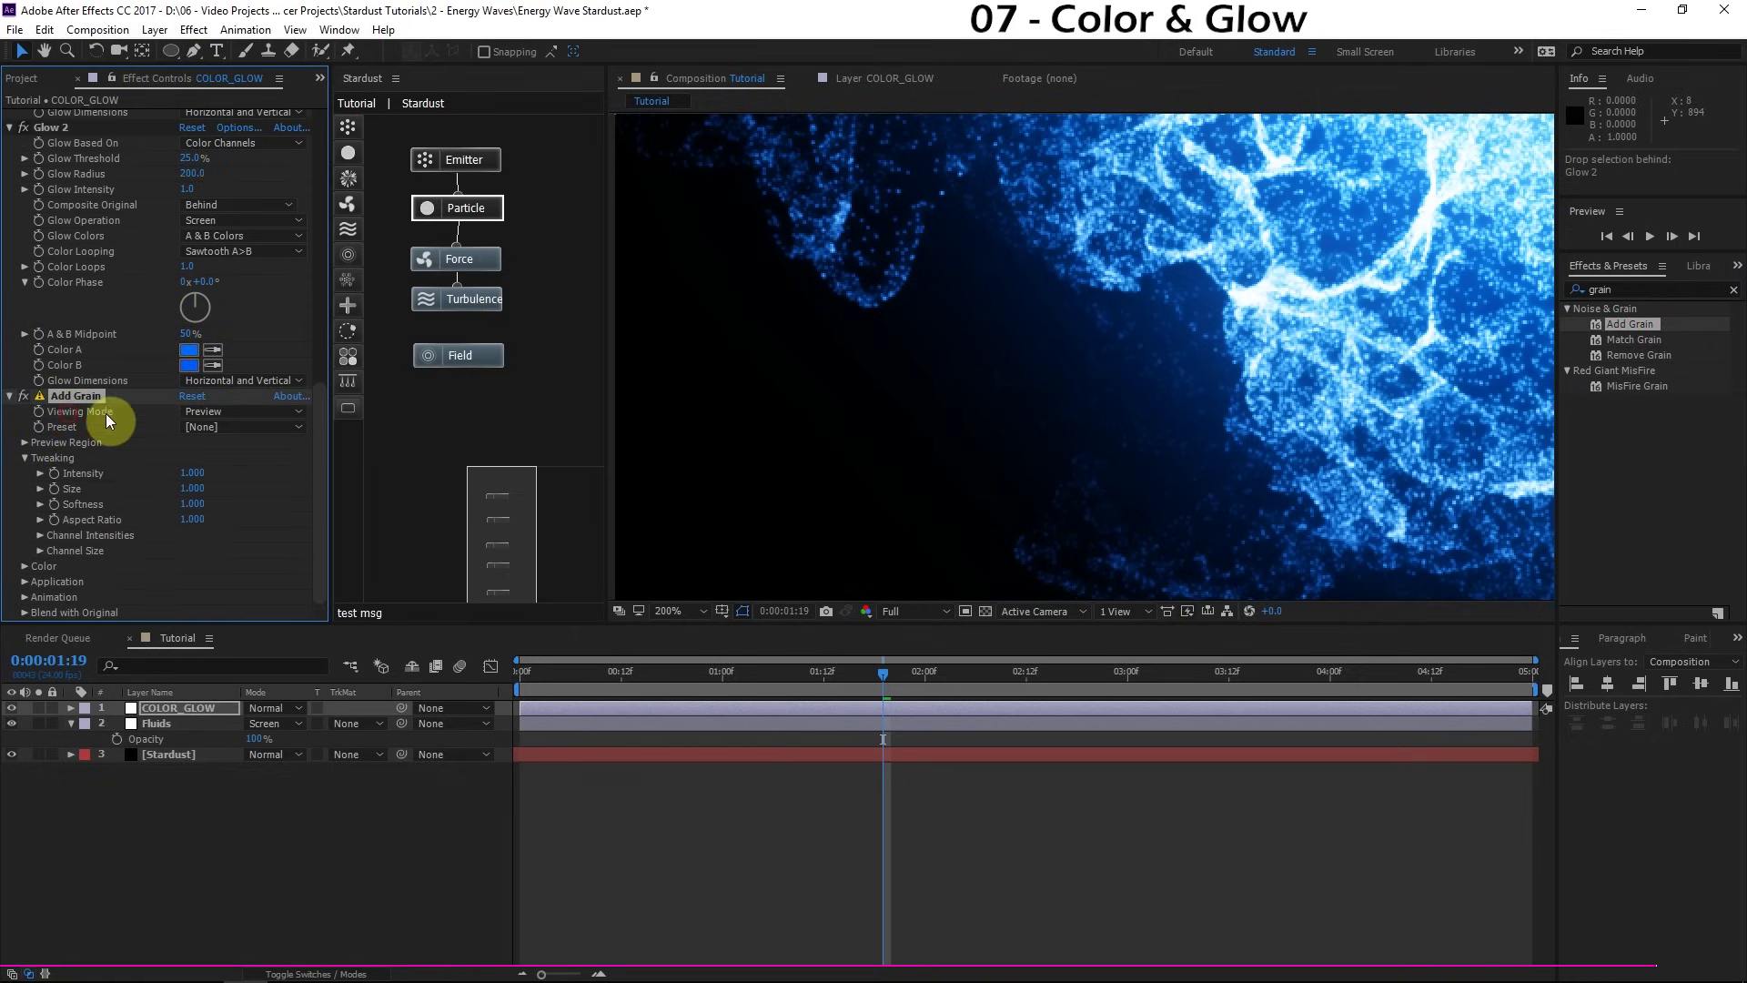
scroll(926, 395, "down", 1)
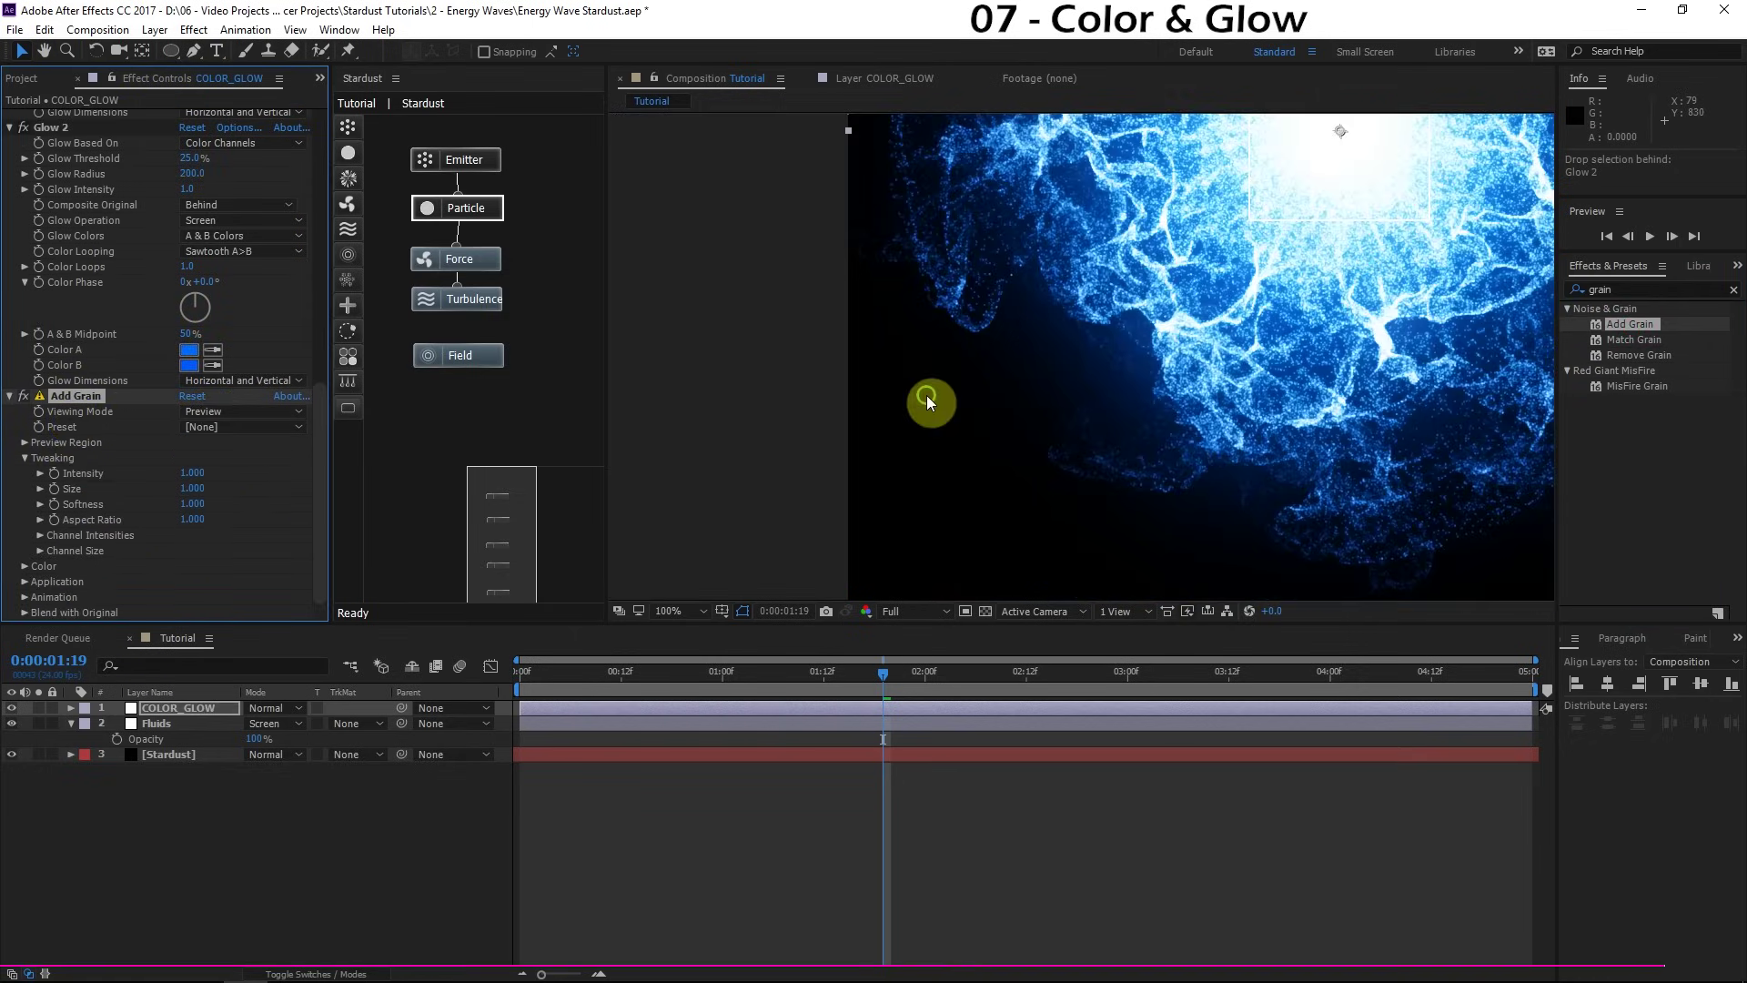
left_click(223, 411)
left_click(228, 475)
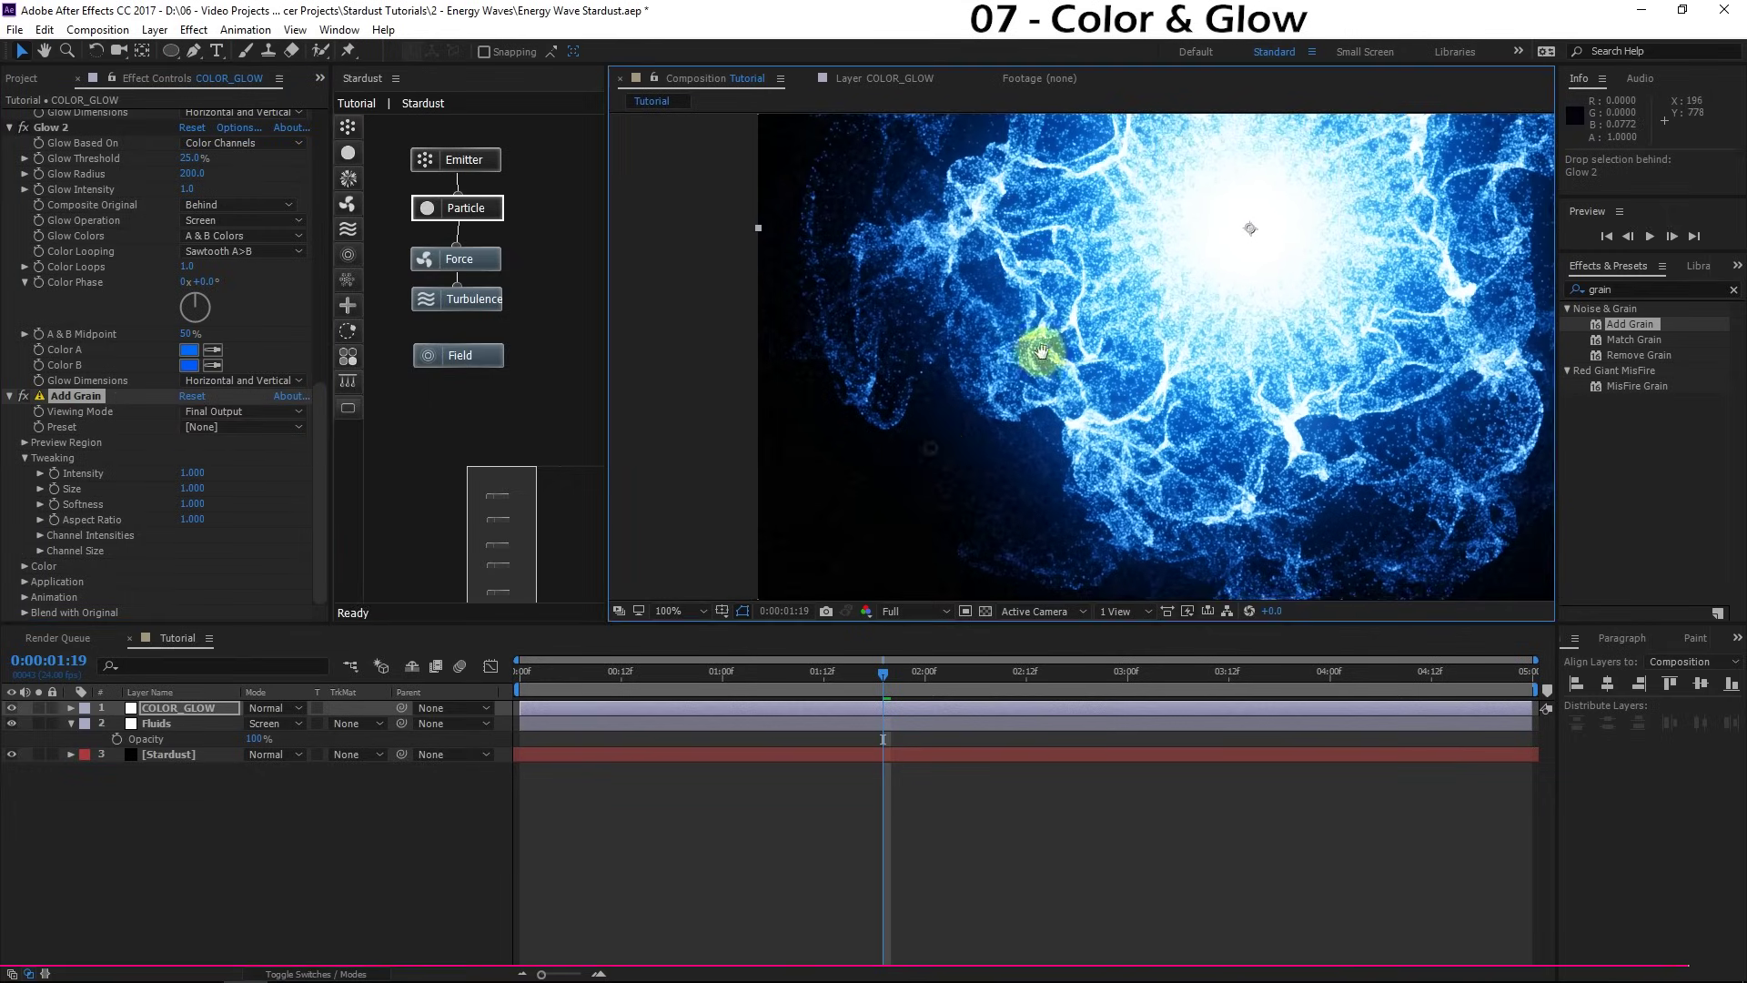
Step: Set the Add Grain Intensity to 0.1 and inspect the grain in the wave's dark areas
scroll(1047, 357, "up", 1)
left_click_drag(936, 444, 992, 377)
scroll(999, 351, "down", 1)
left_click(189, 473)
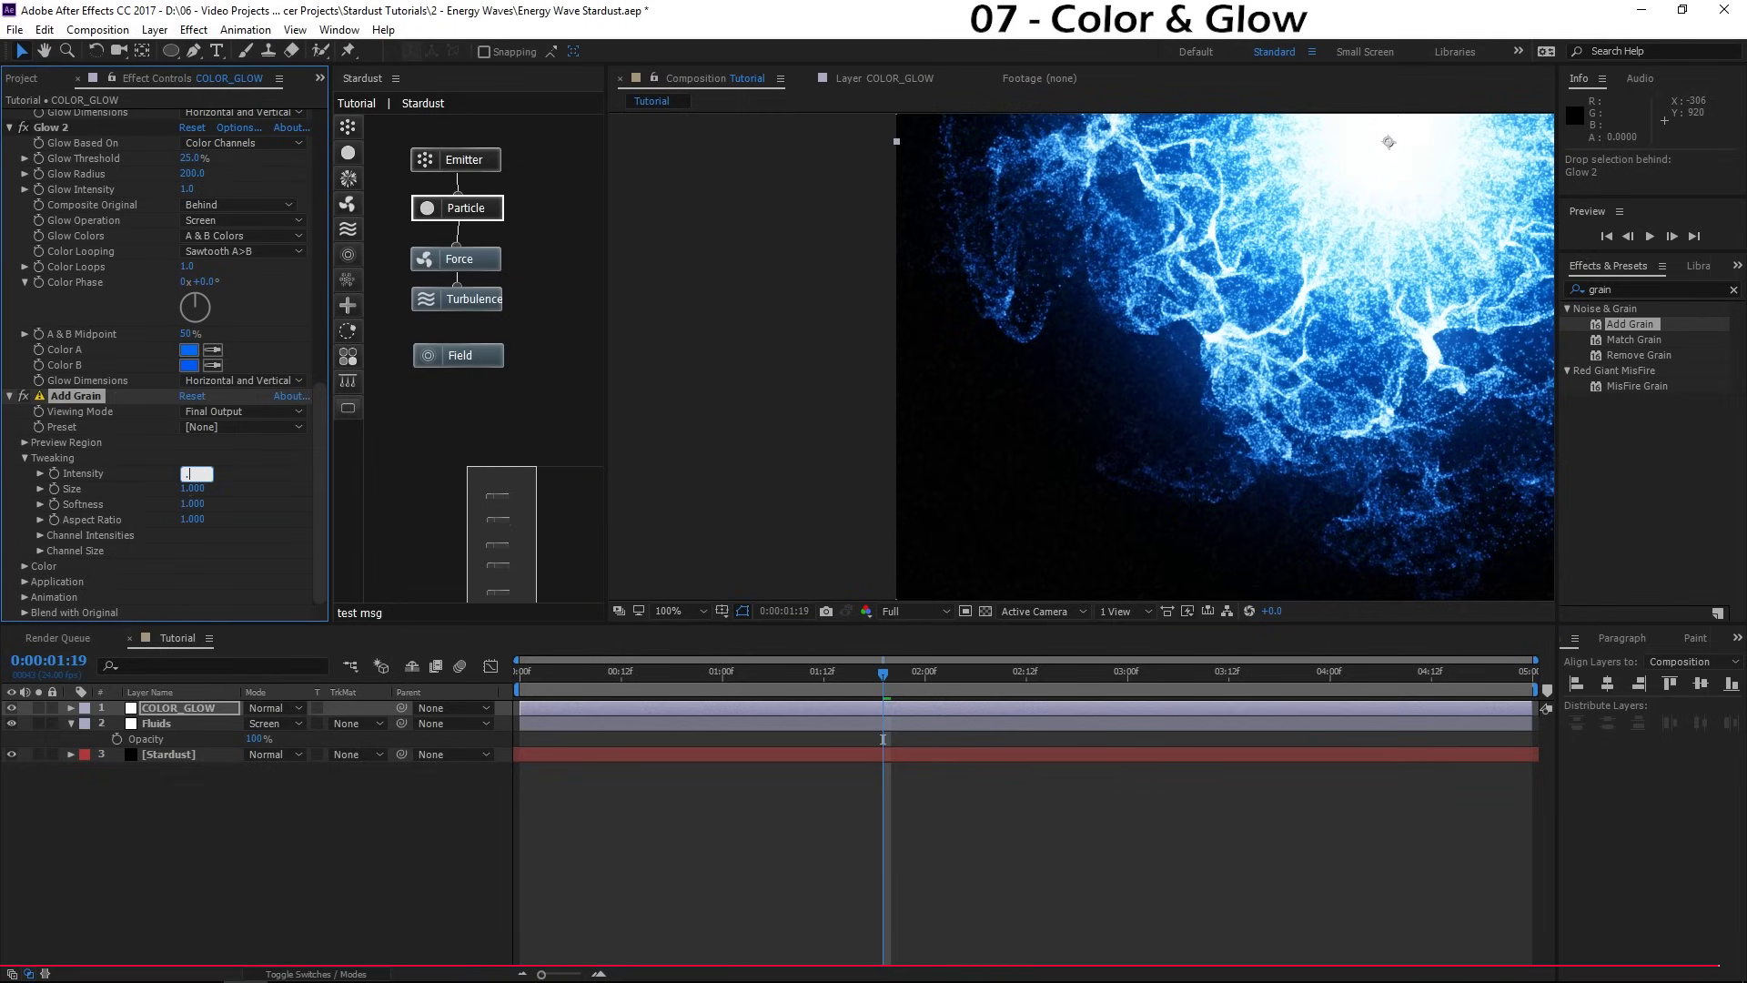
key("Return")
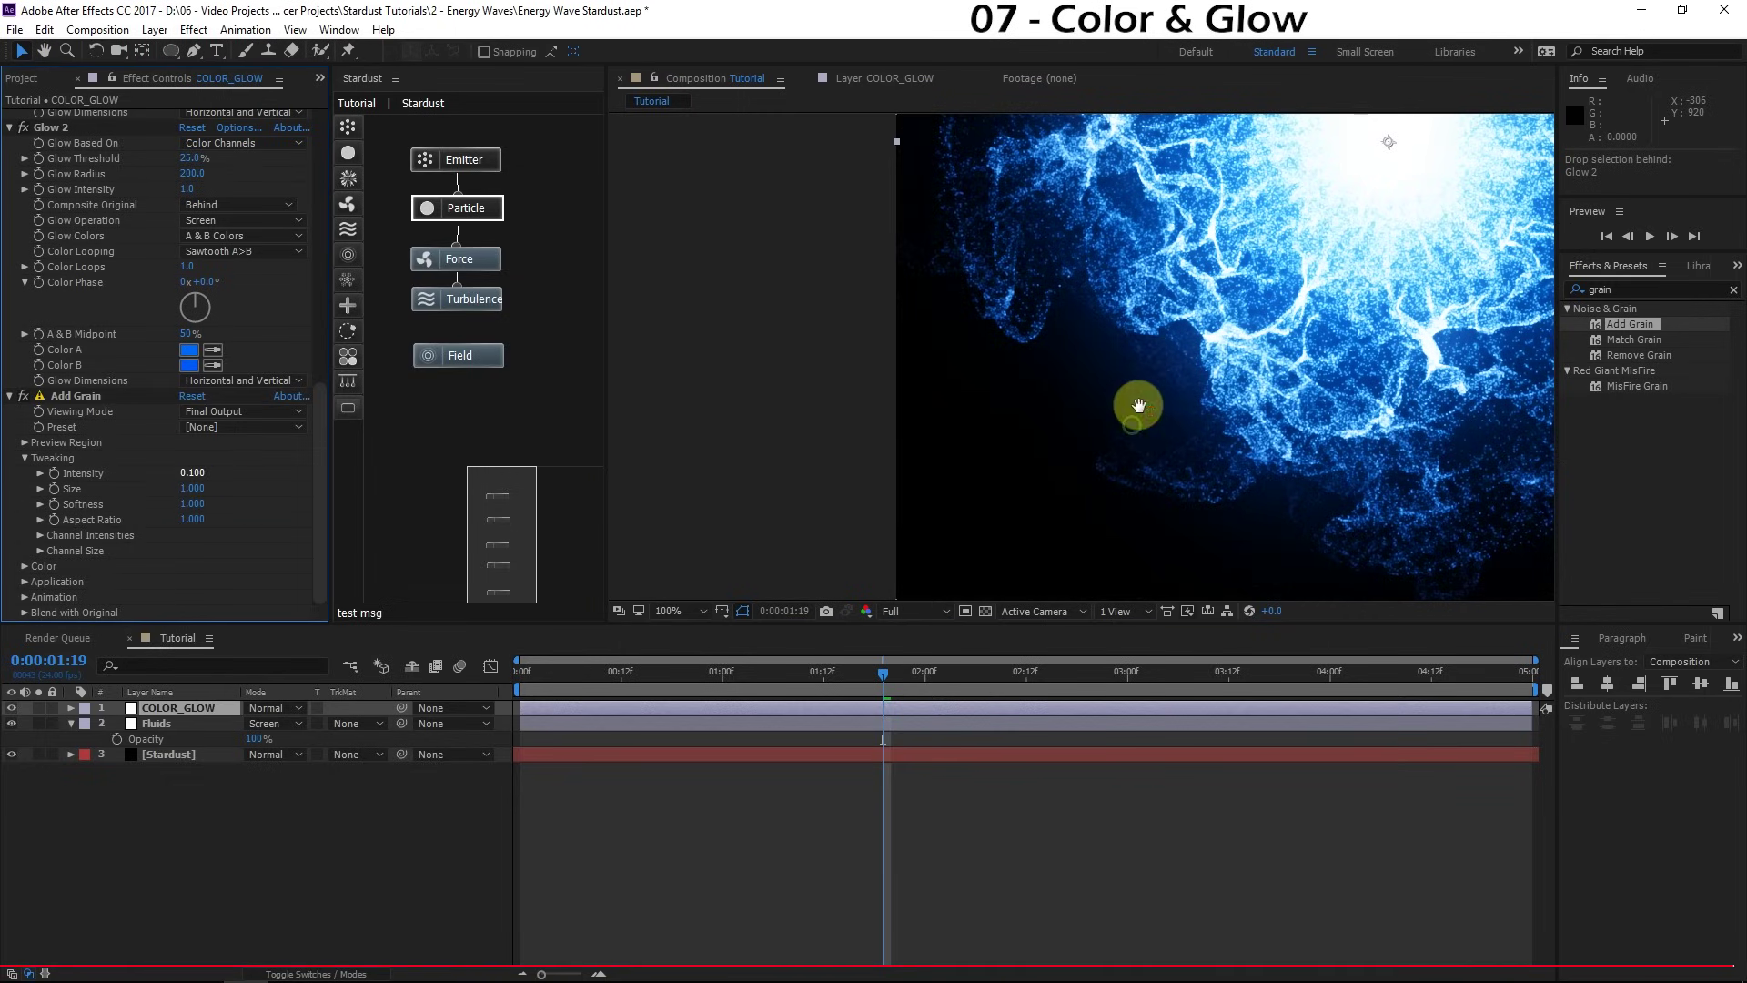
left_click_drag(1089, 401, 976, 267)
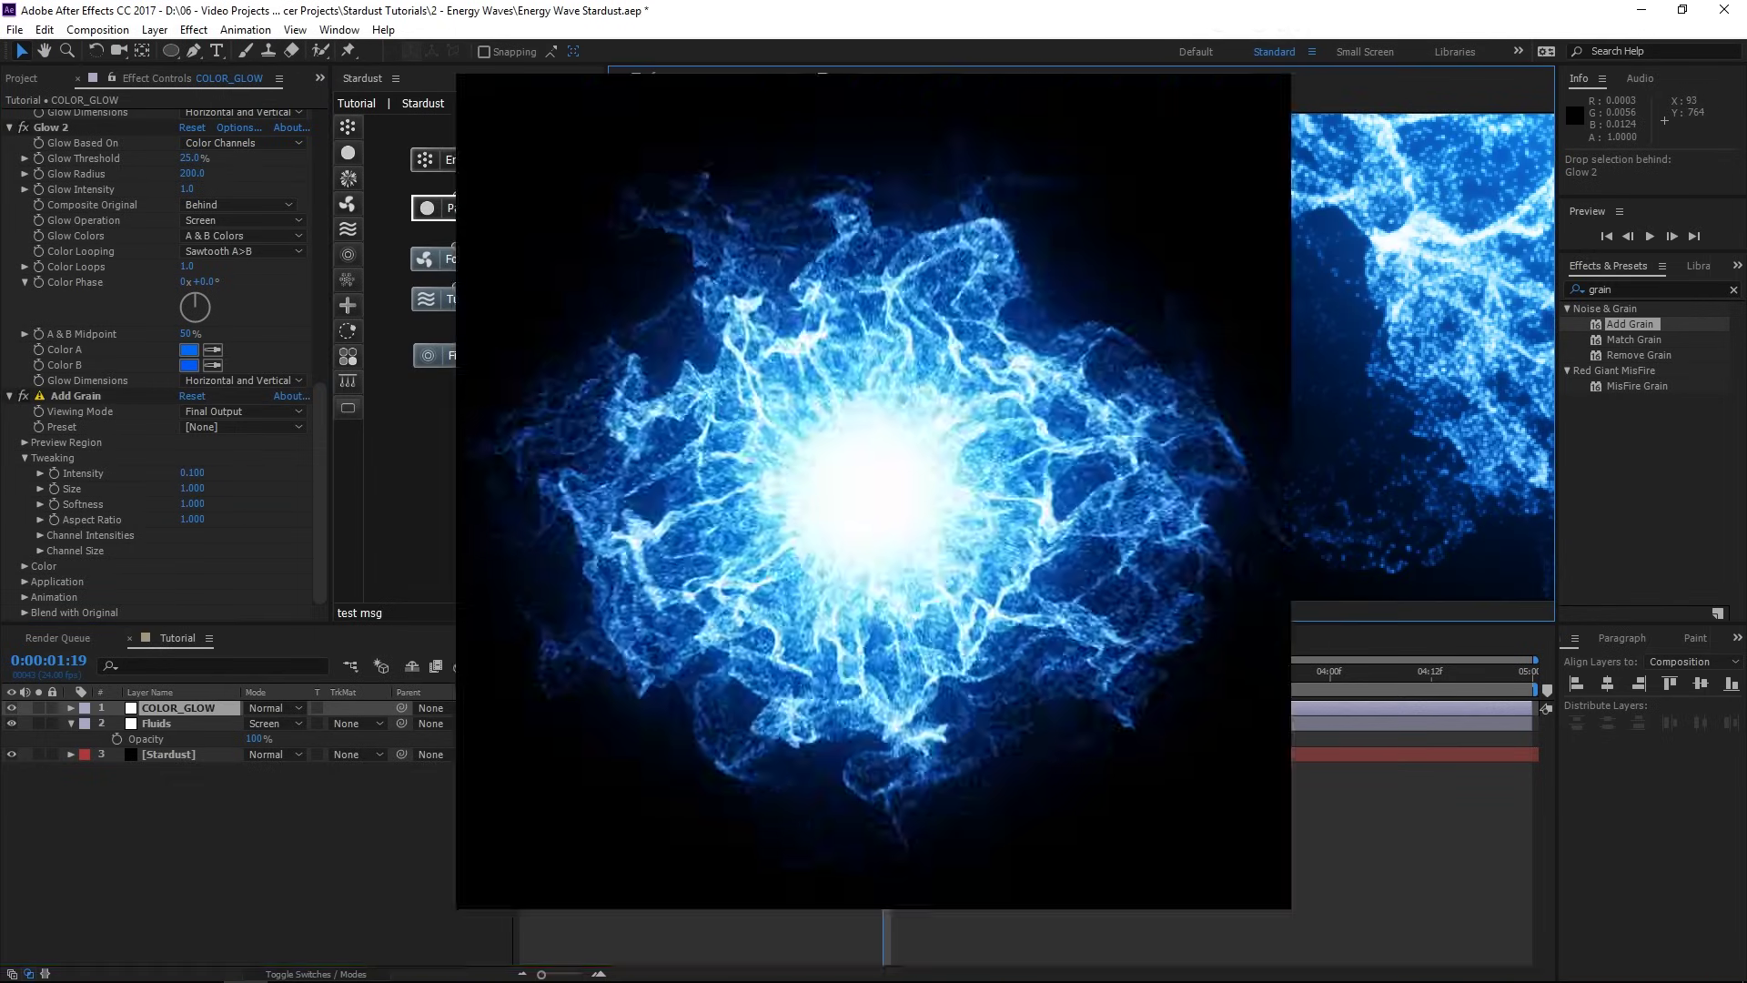
Step: Add an adjustment layer directly above Fluids and name it Edge Distortion
scroll(1056, 288, "up", 1)
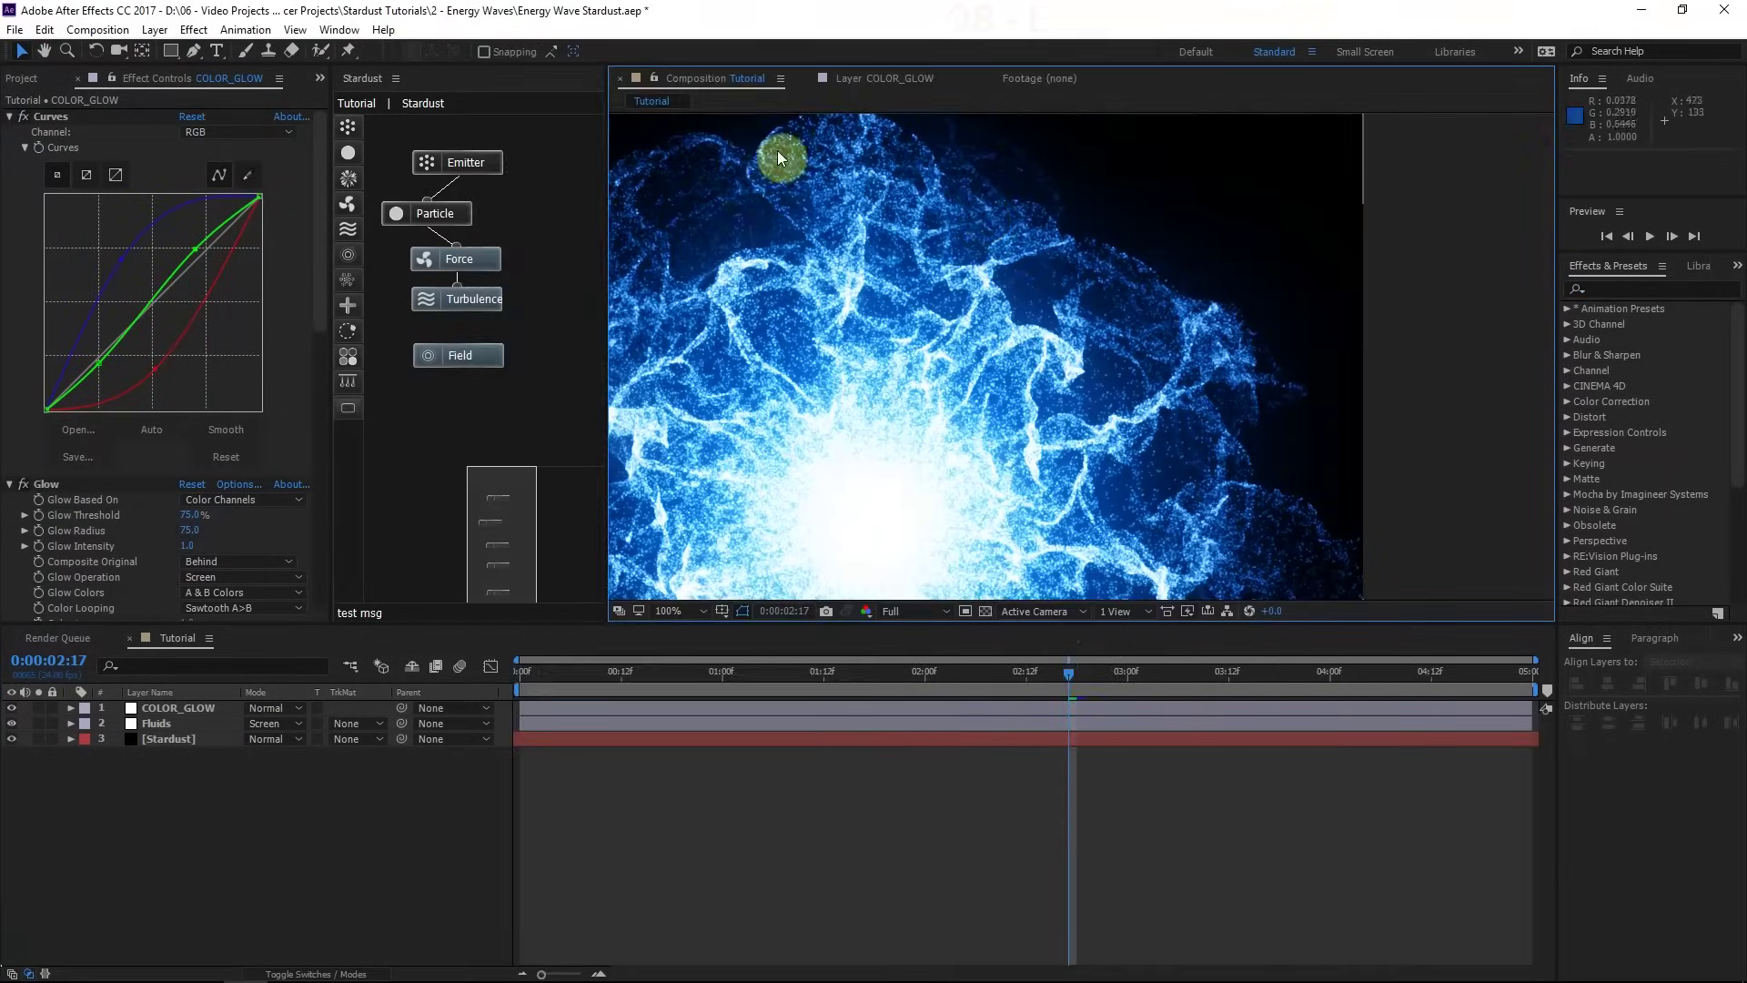
left_click_drag(778, 157, 867, 335)
left_click_drag(1053, 424, 1060, 363)
scroll(1056, 364, "down", 1)
left_click(164, 722)
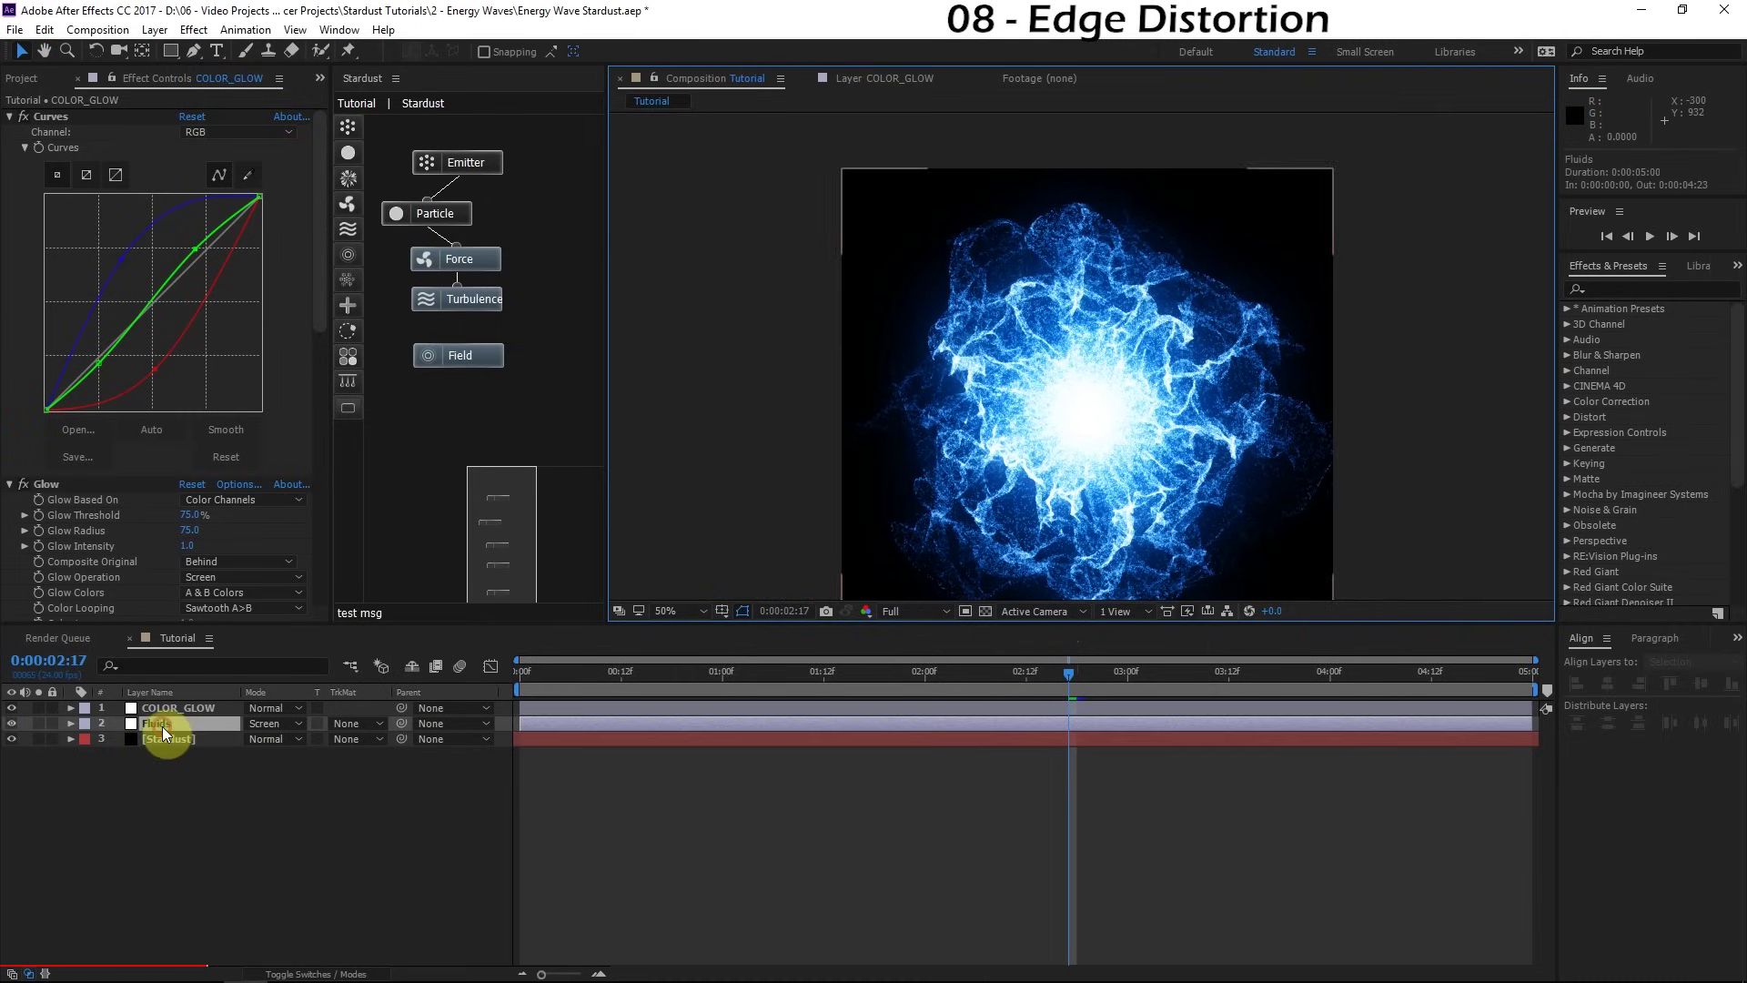
key("ctrl+alt+y")
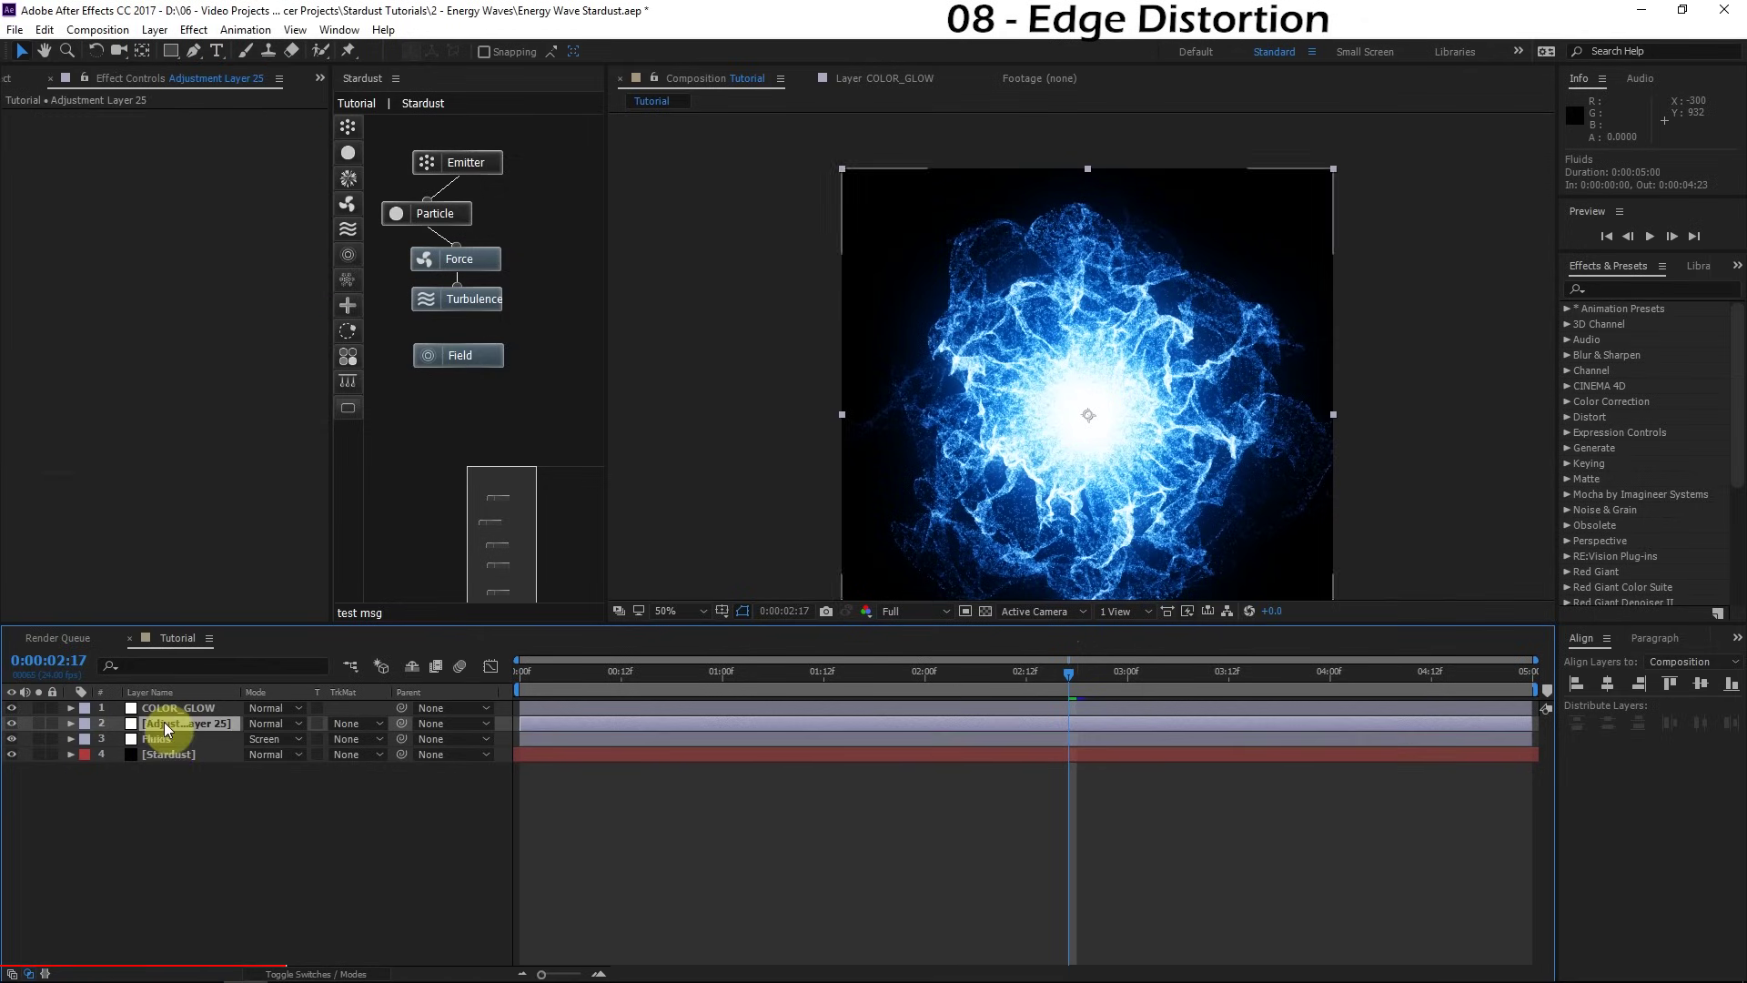
type("Edg")
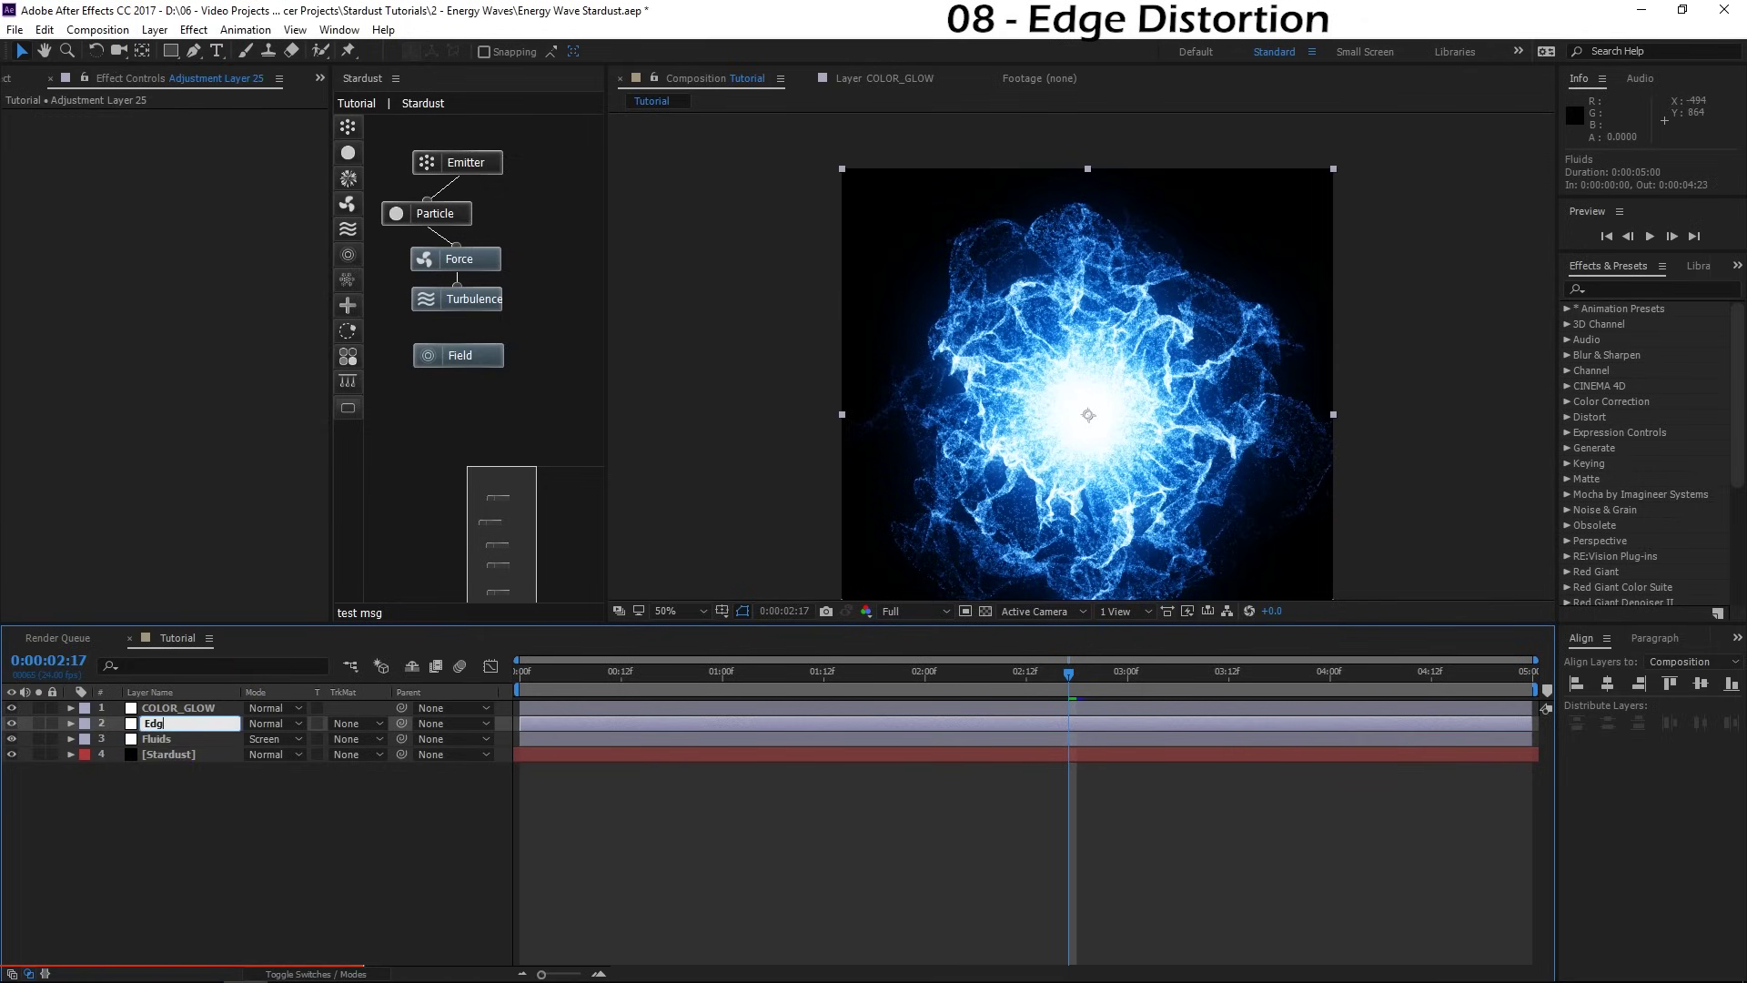
type("e Distortion")
key("Return")
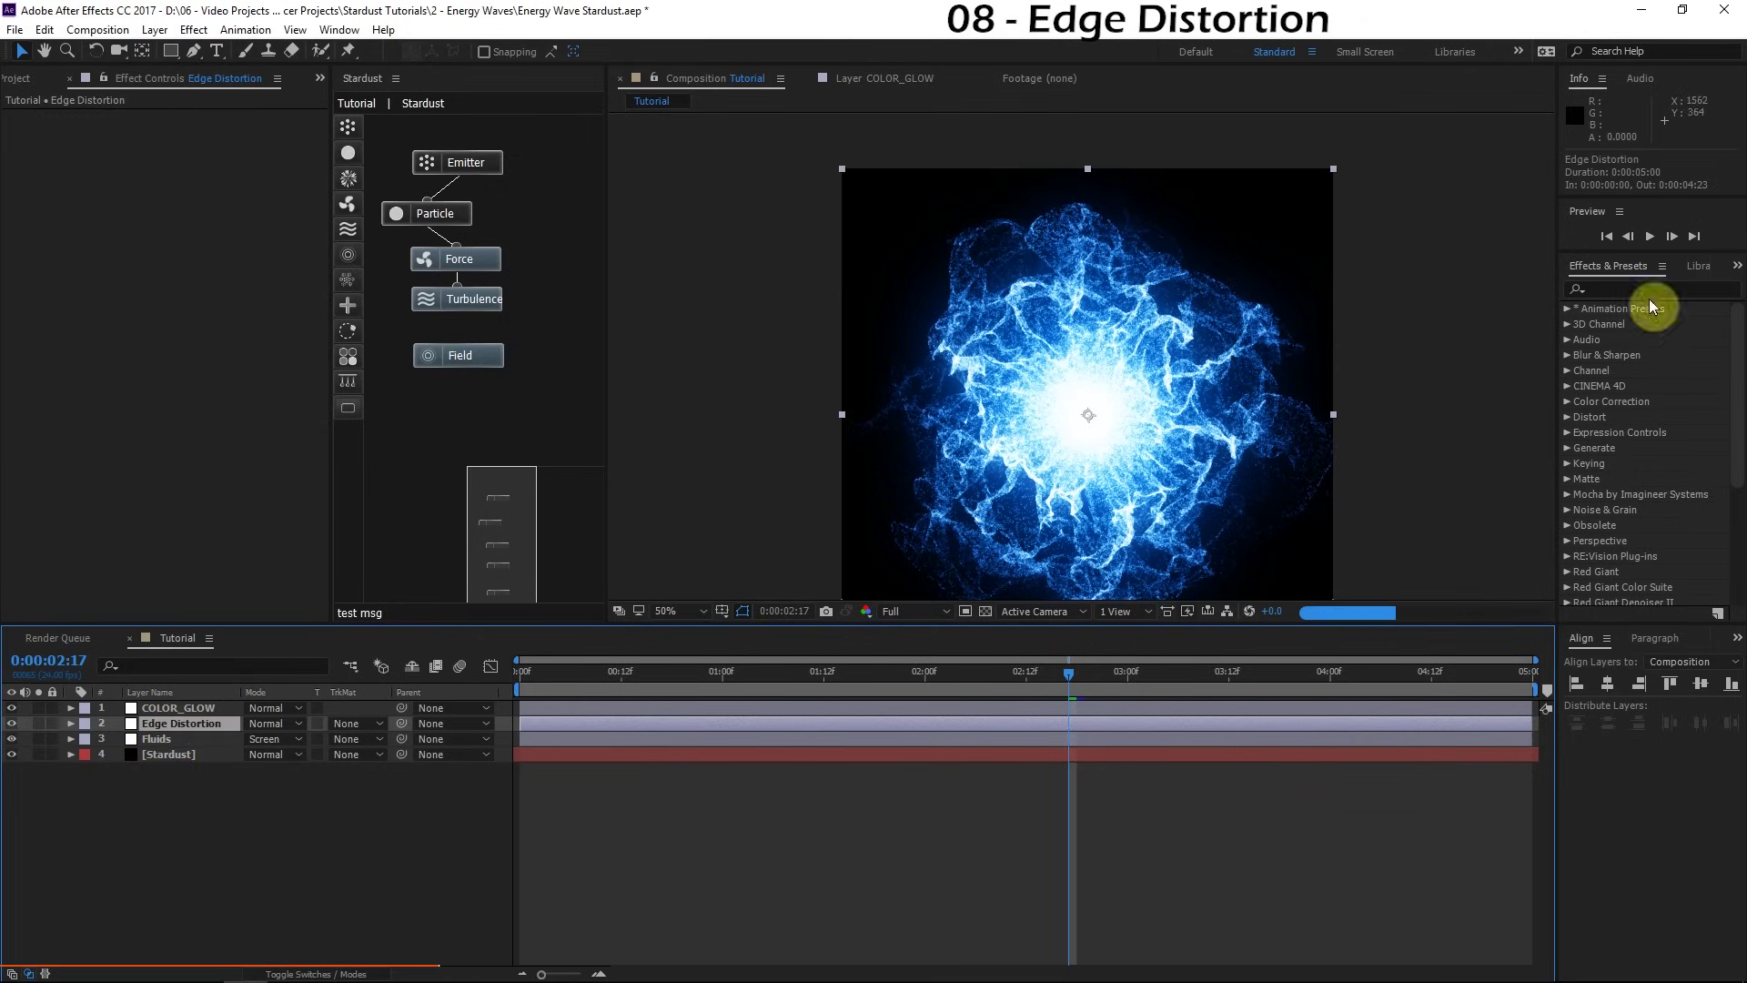
Step: Find the Turbulent Displace effect and apply it to the Edge Distortion layer
left_click(1647, 289)
type("turbli")
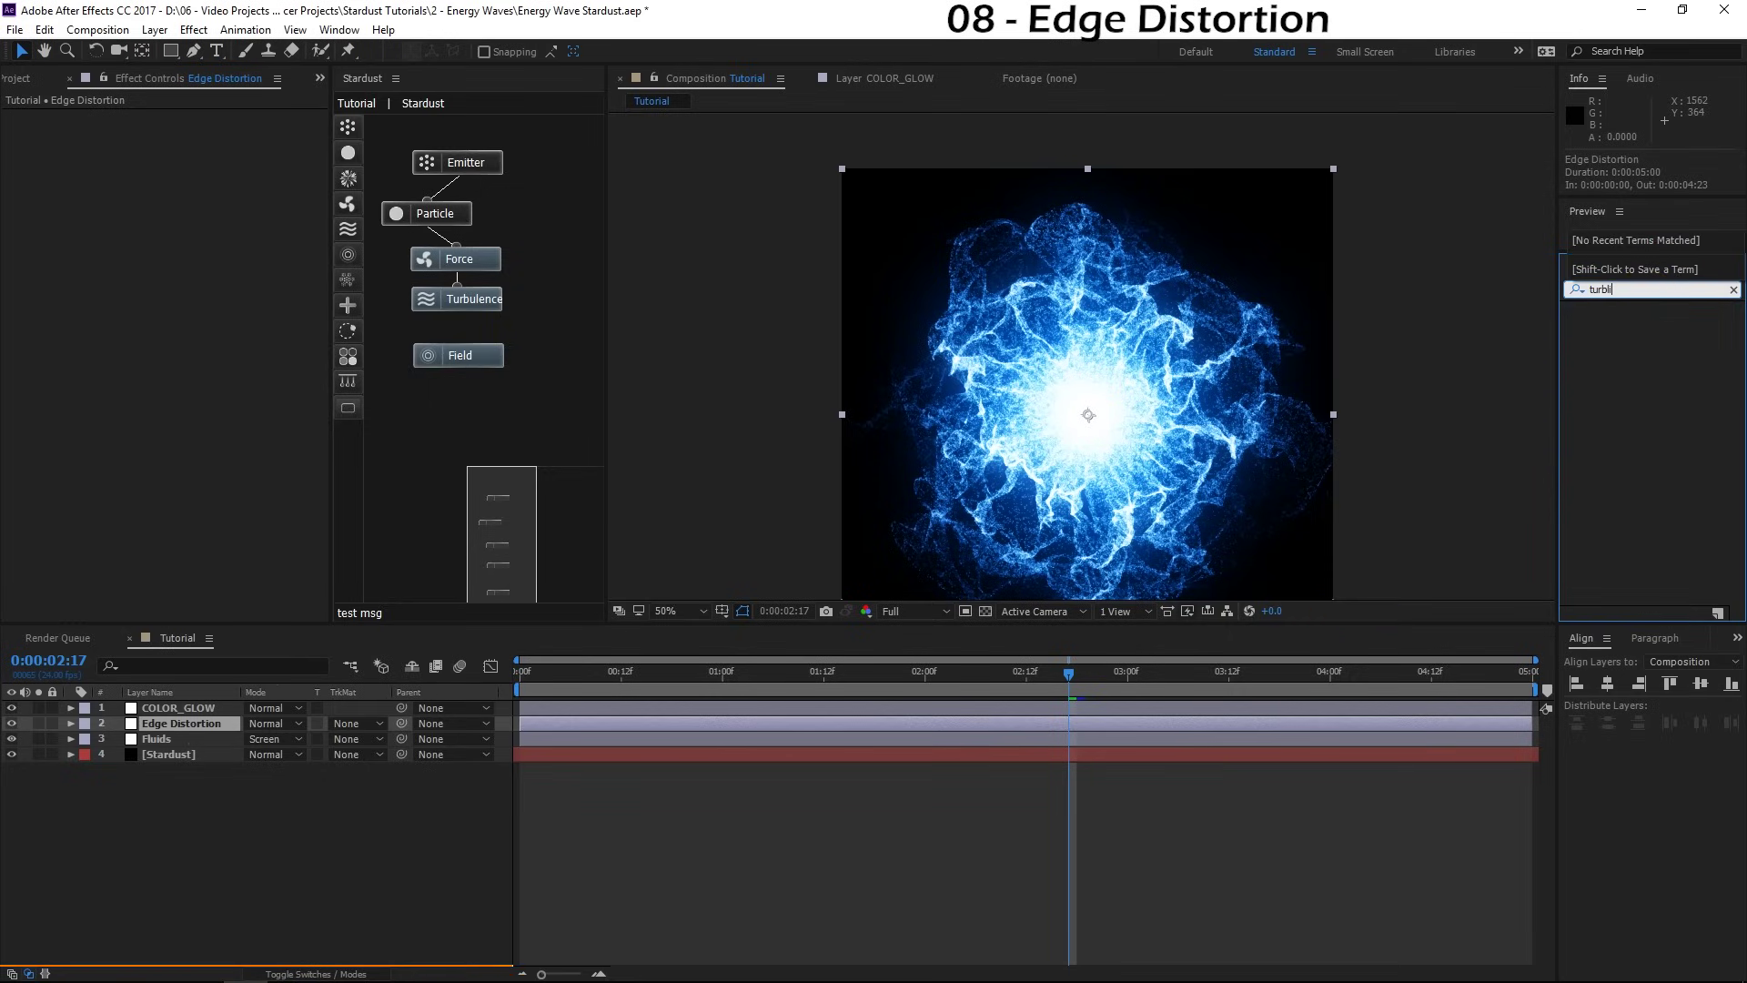
key("BackSpace")
key("BackSpace")
left_click_drag(1648, 324, 270, 723)
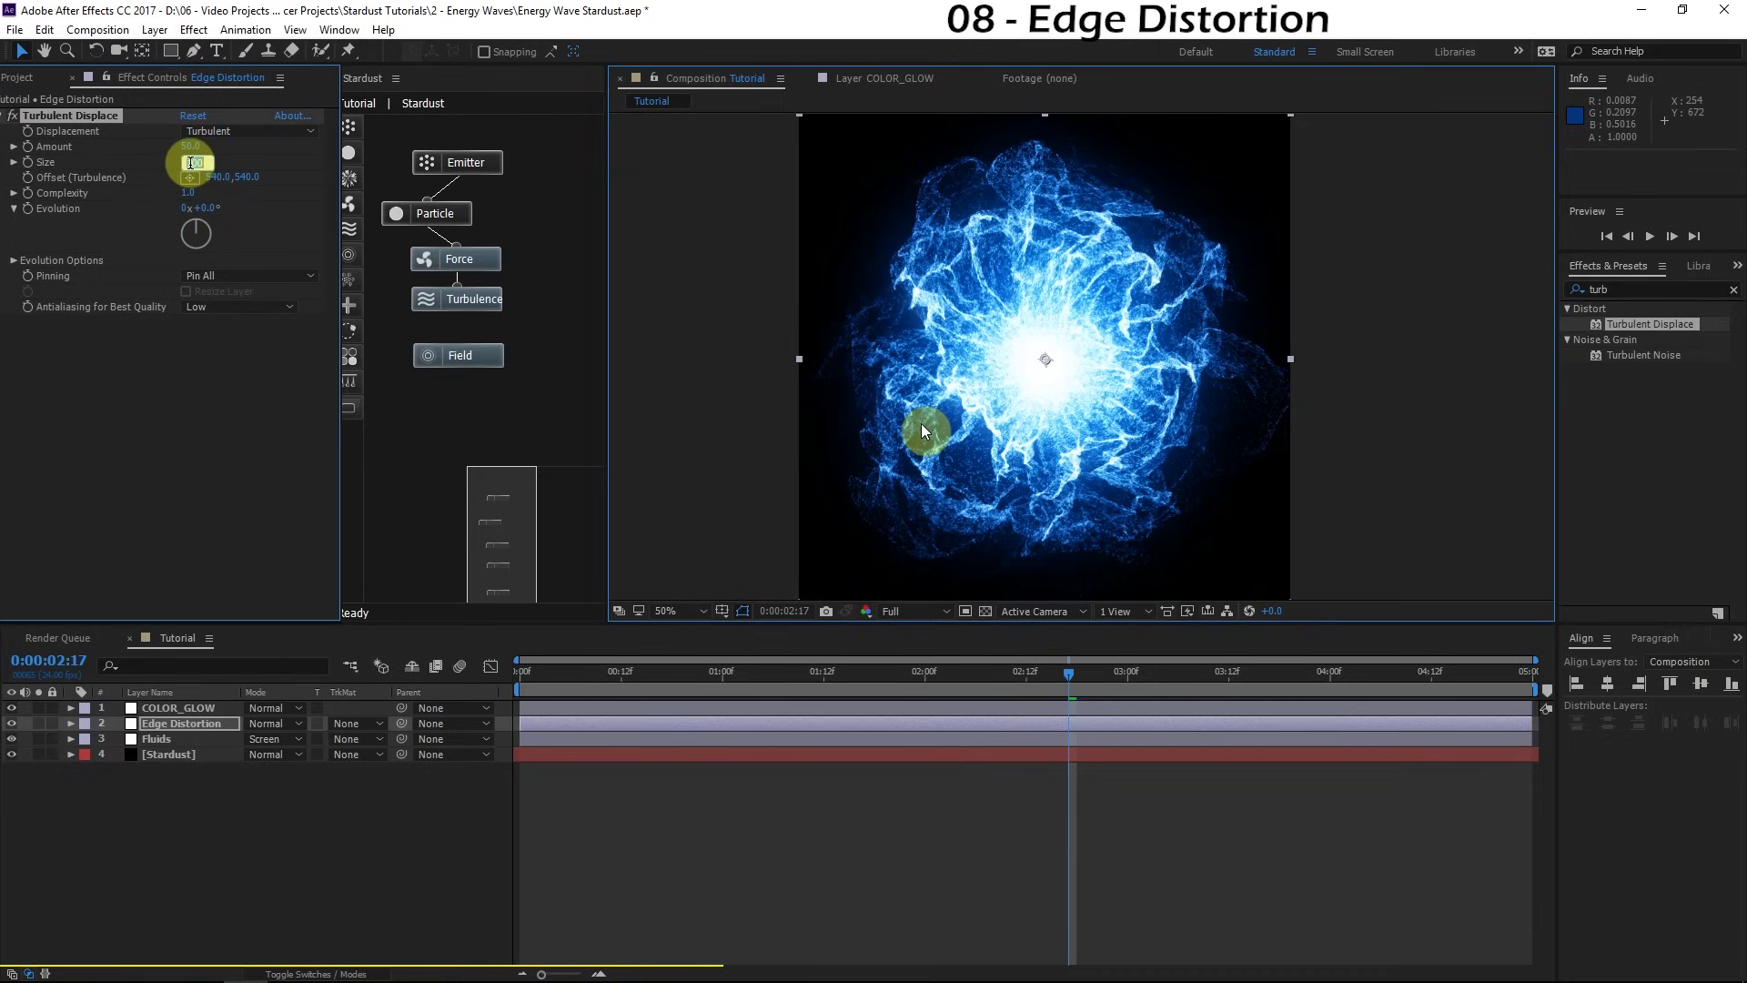
Step: Set the Turbulent Displace Size to 75, Amount to 25 and Complexity to 8
type("75")
left_click(190, 146)
type("25")
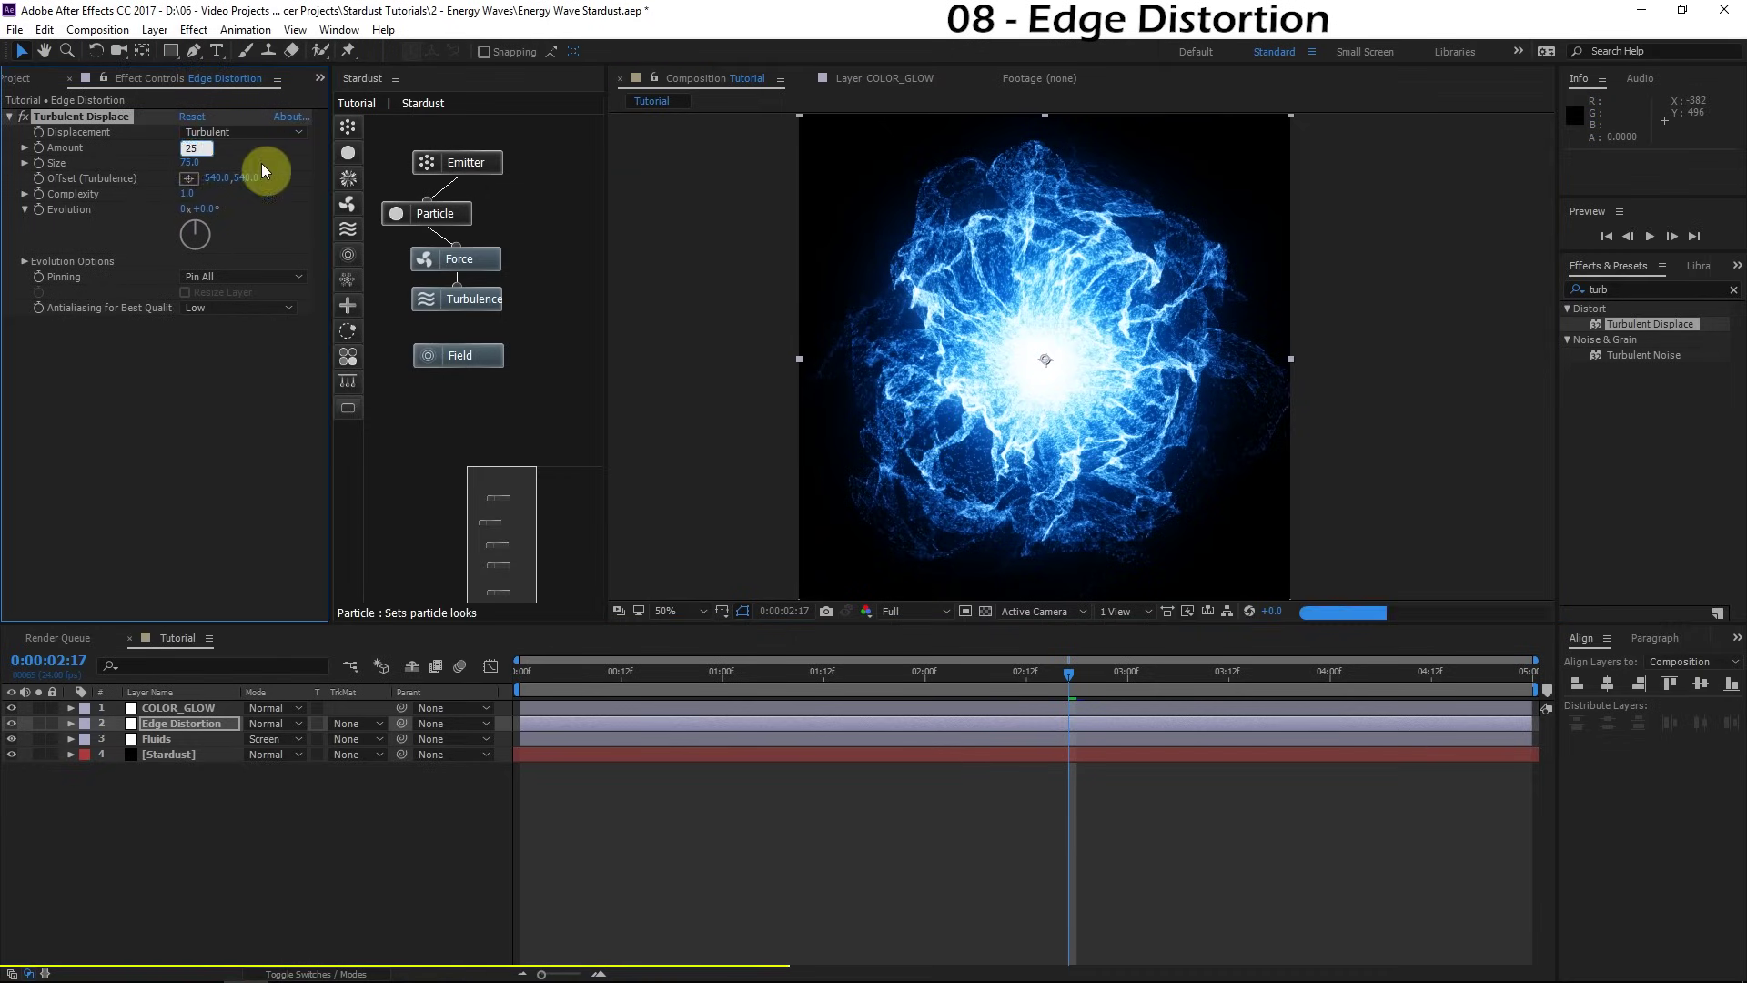
key("Return")
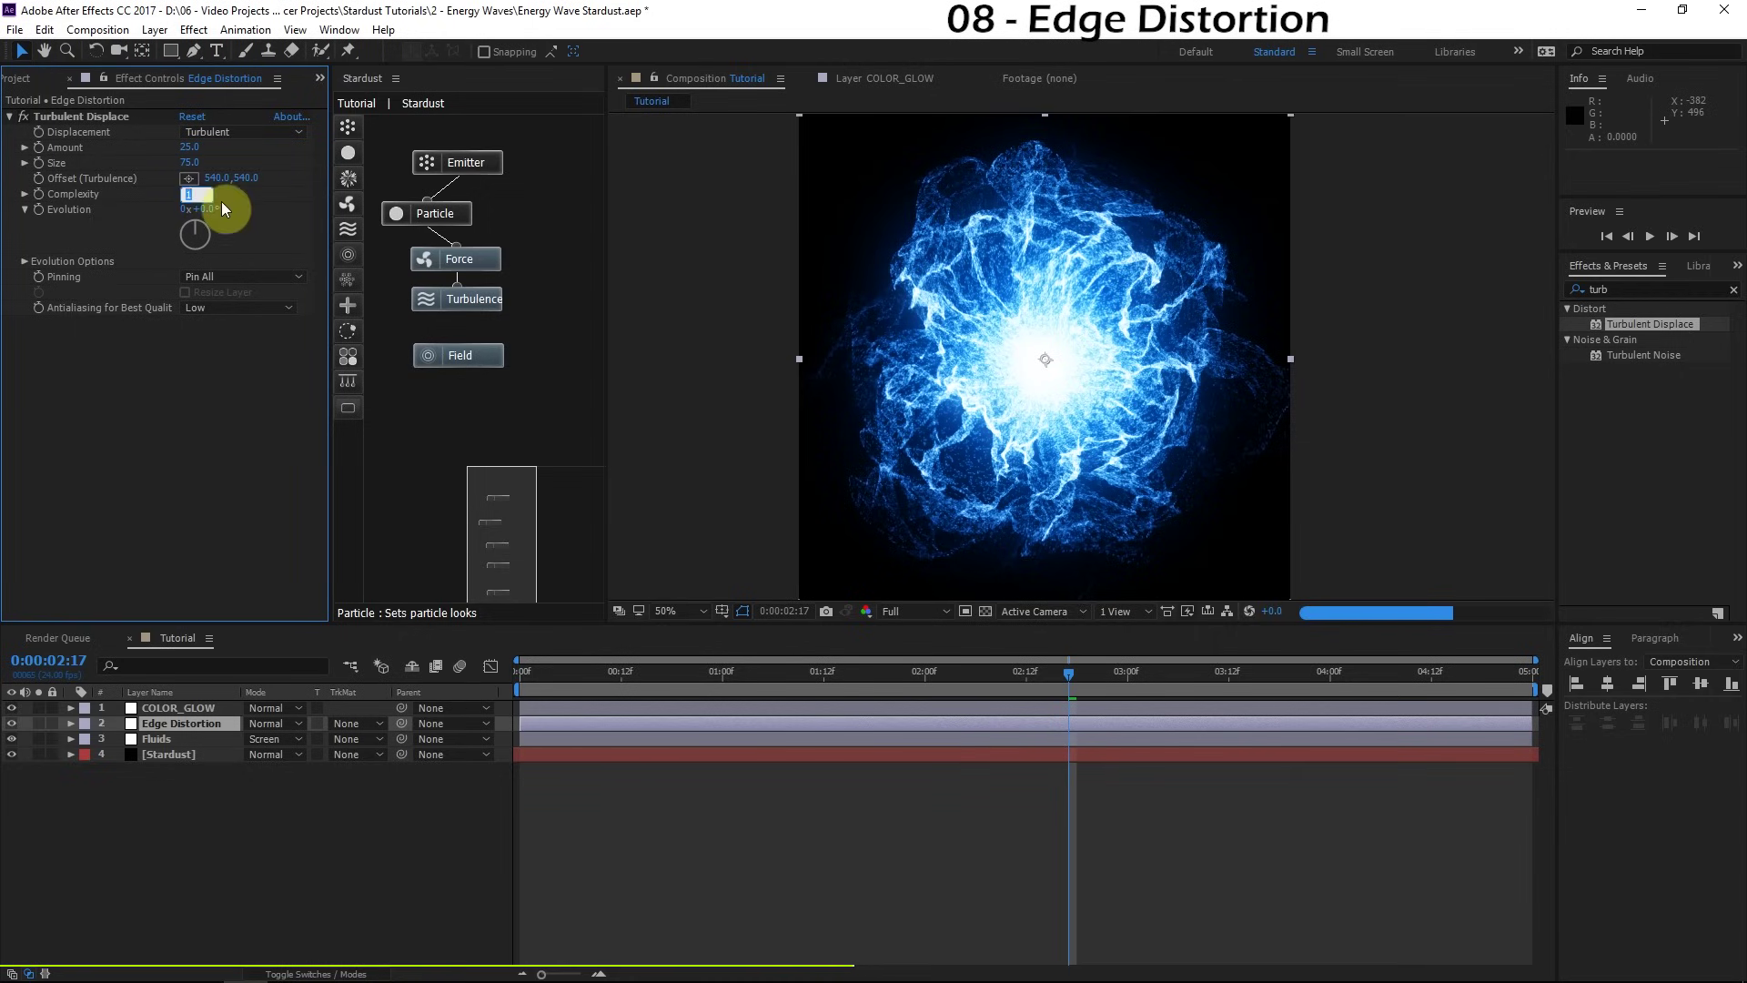
type("8")
key("Return")
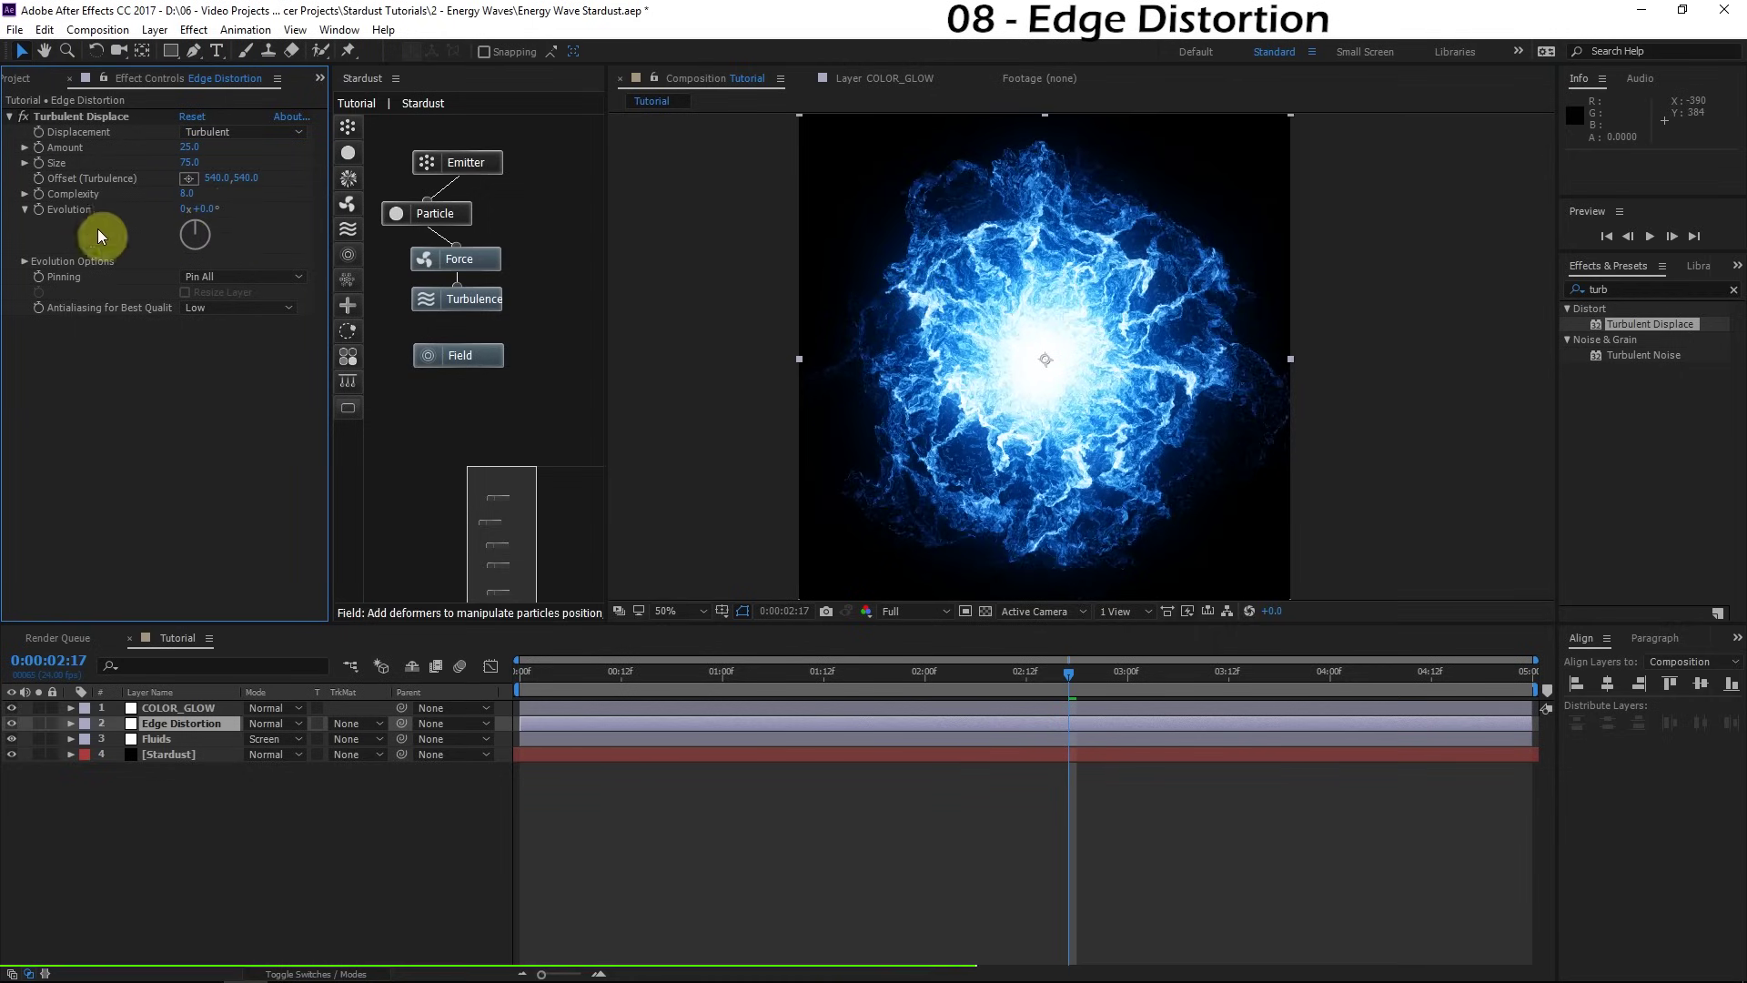
Step: Animate the Turbulent Displace Evolution with the expression time*300 and collapse the layer's properties
left_click(83, 210)
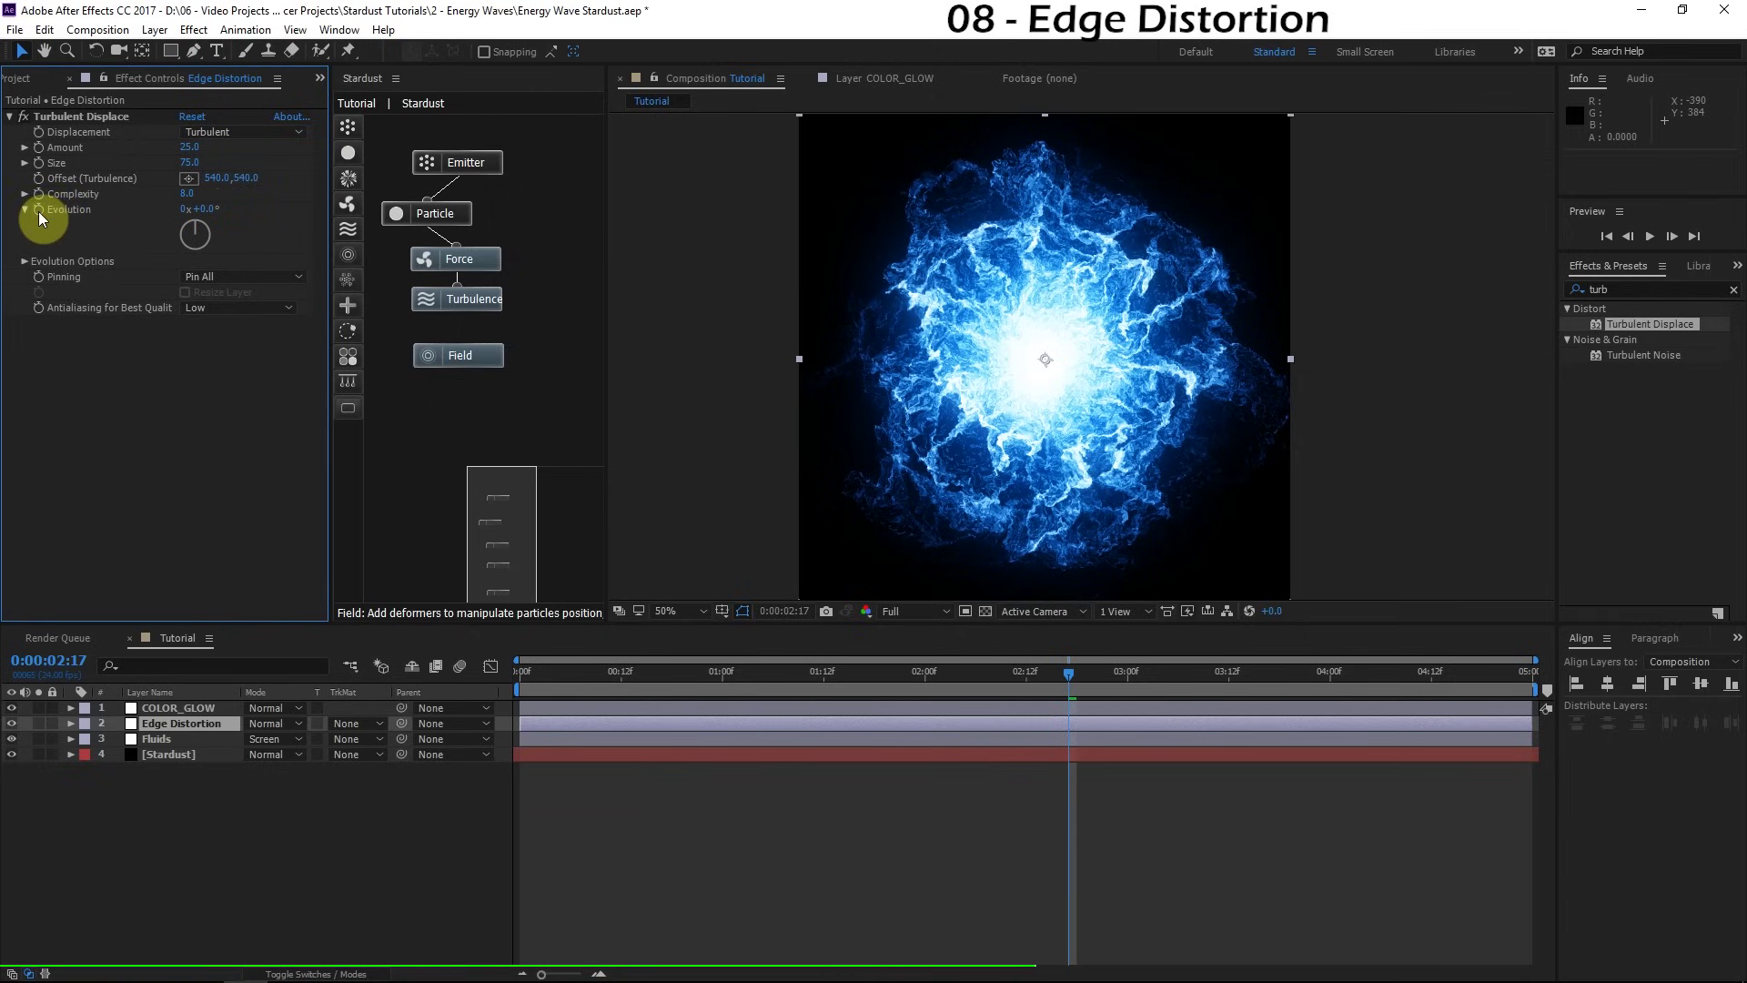
left_click(38, 210, "alt")
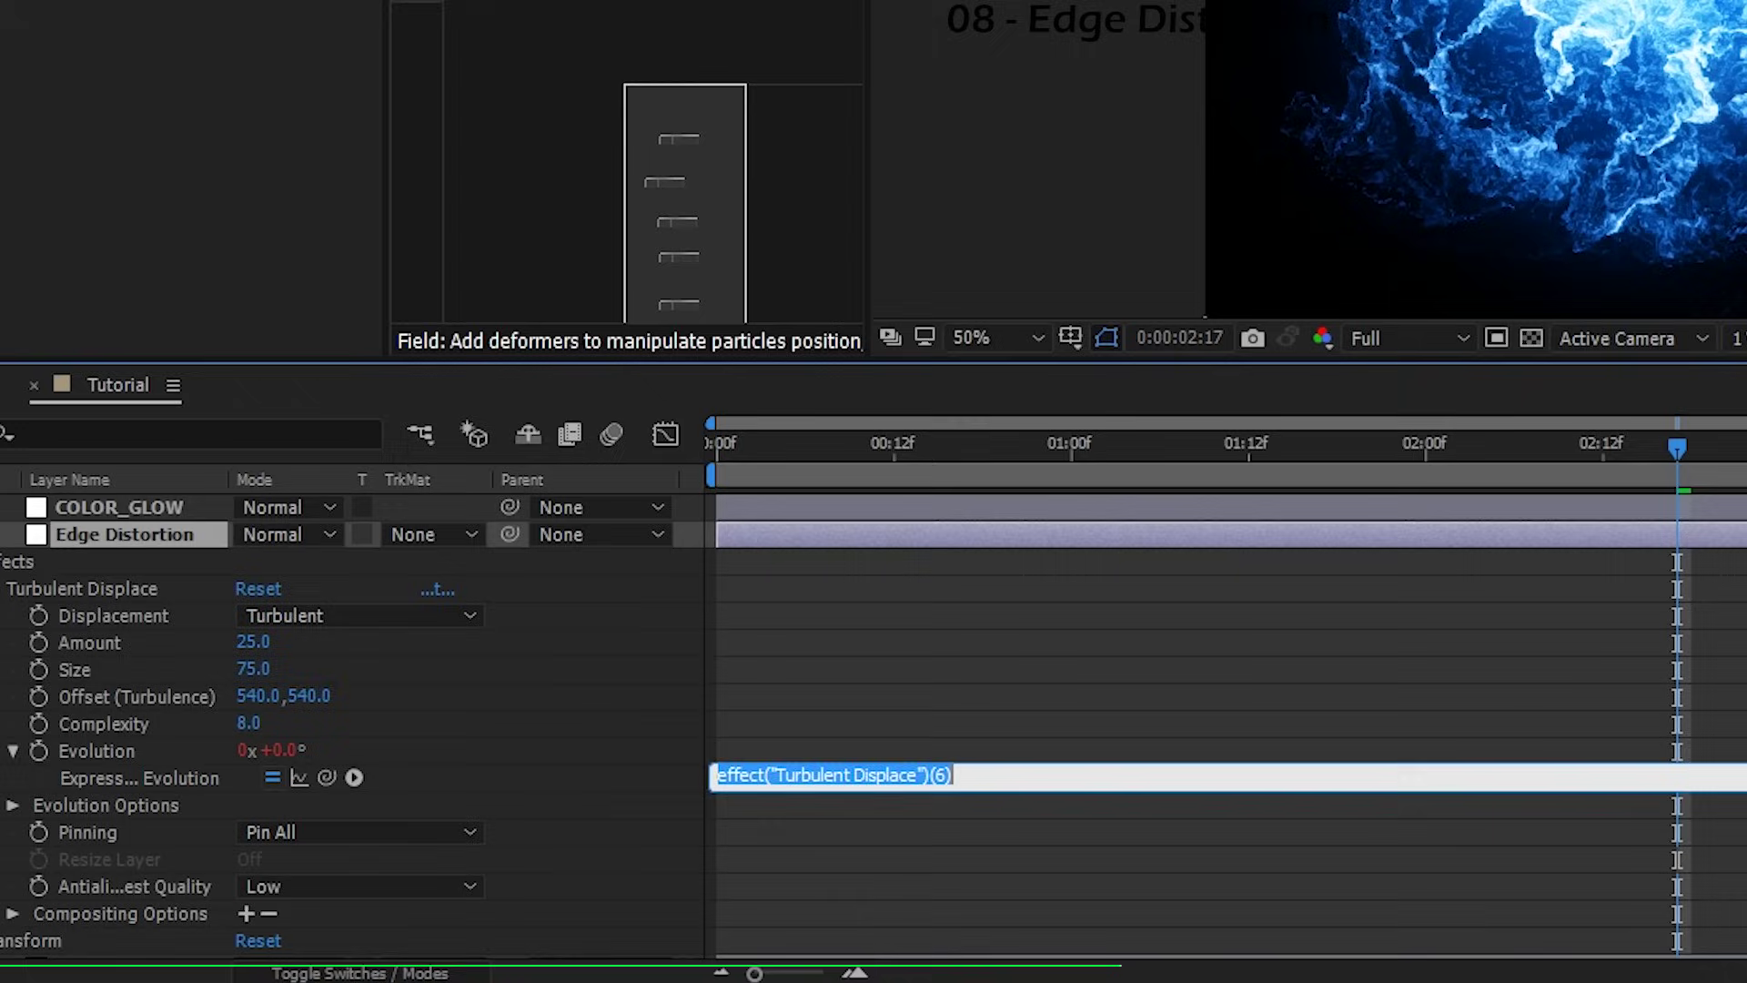
type("time*300")
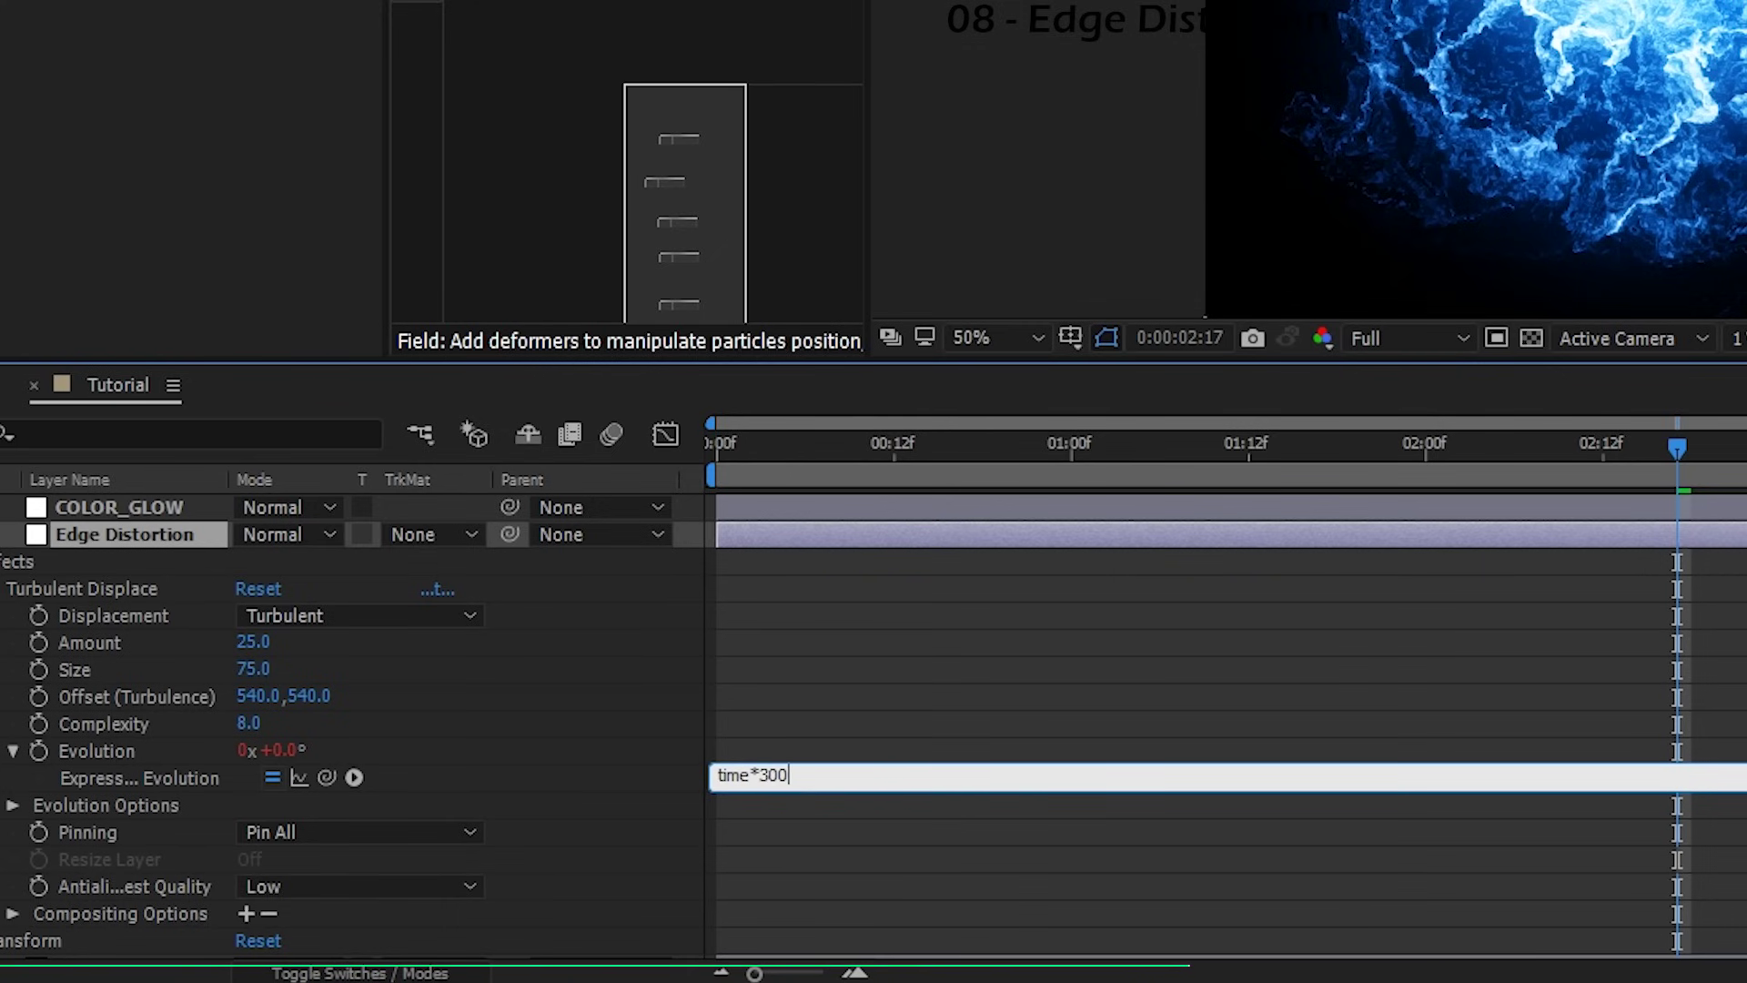
left_click(71, 724)
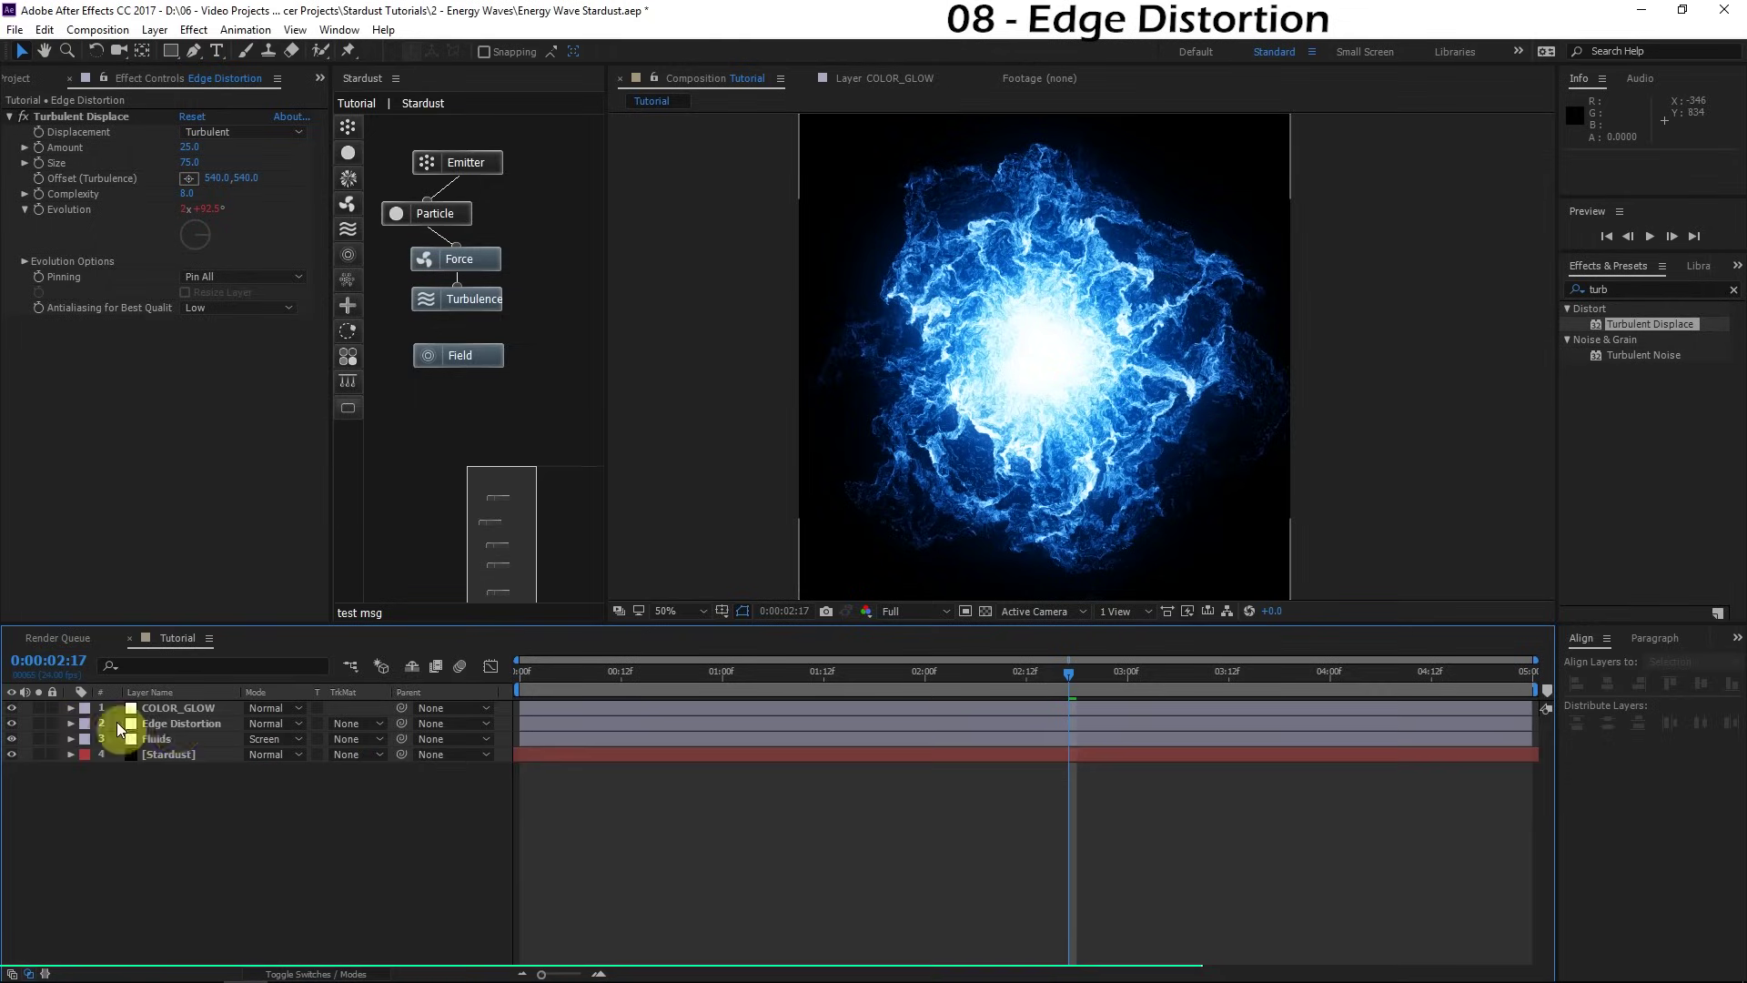
Step: Add an elliptical mask that fills the whole Edge Distortion layer
left_click(169, 726)
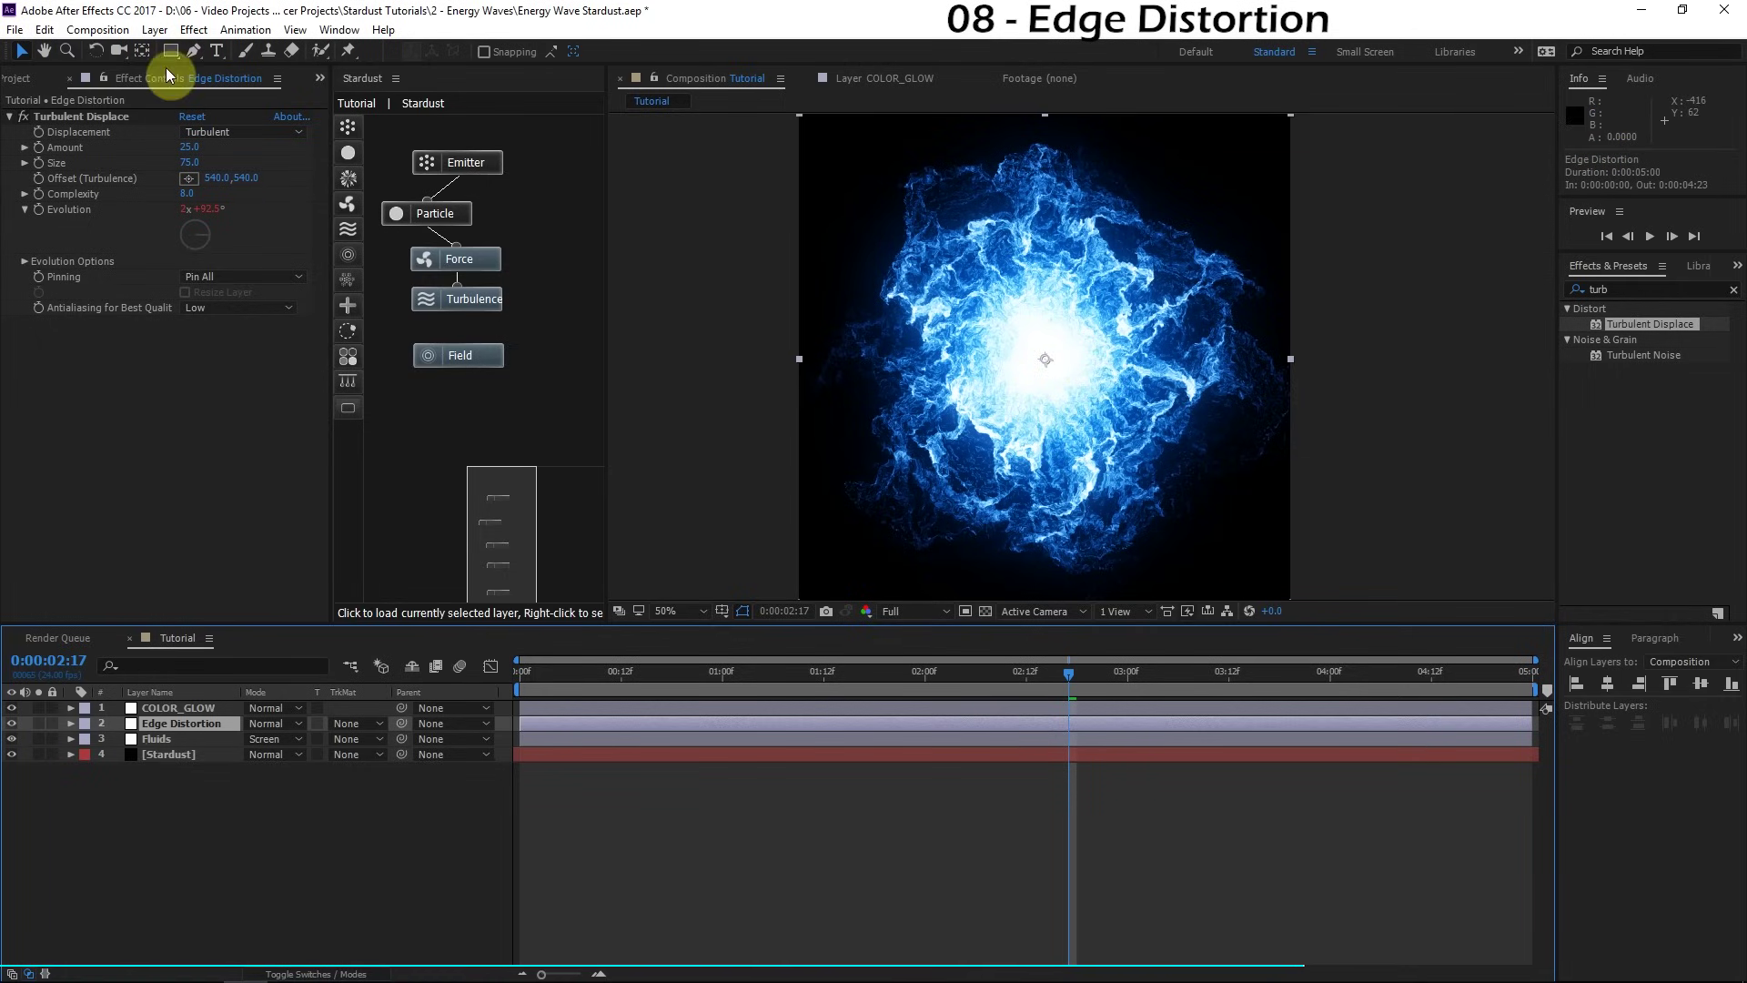
mouse_move(173, 60)
left_mouse_down()
mouse_move(266, 88)
mouse_move(239, 91)
left_mouse_up()
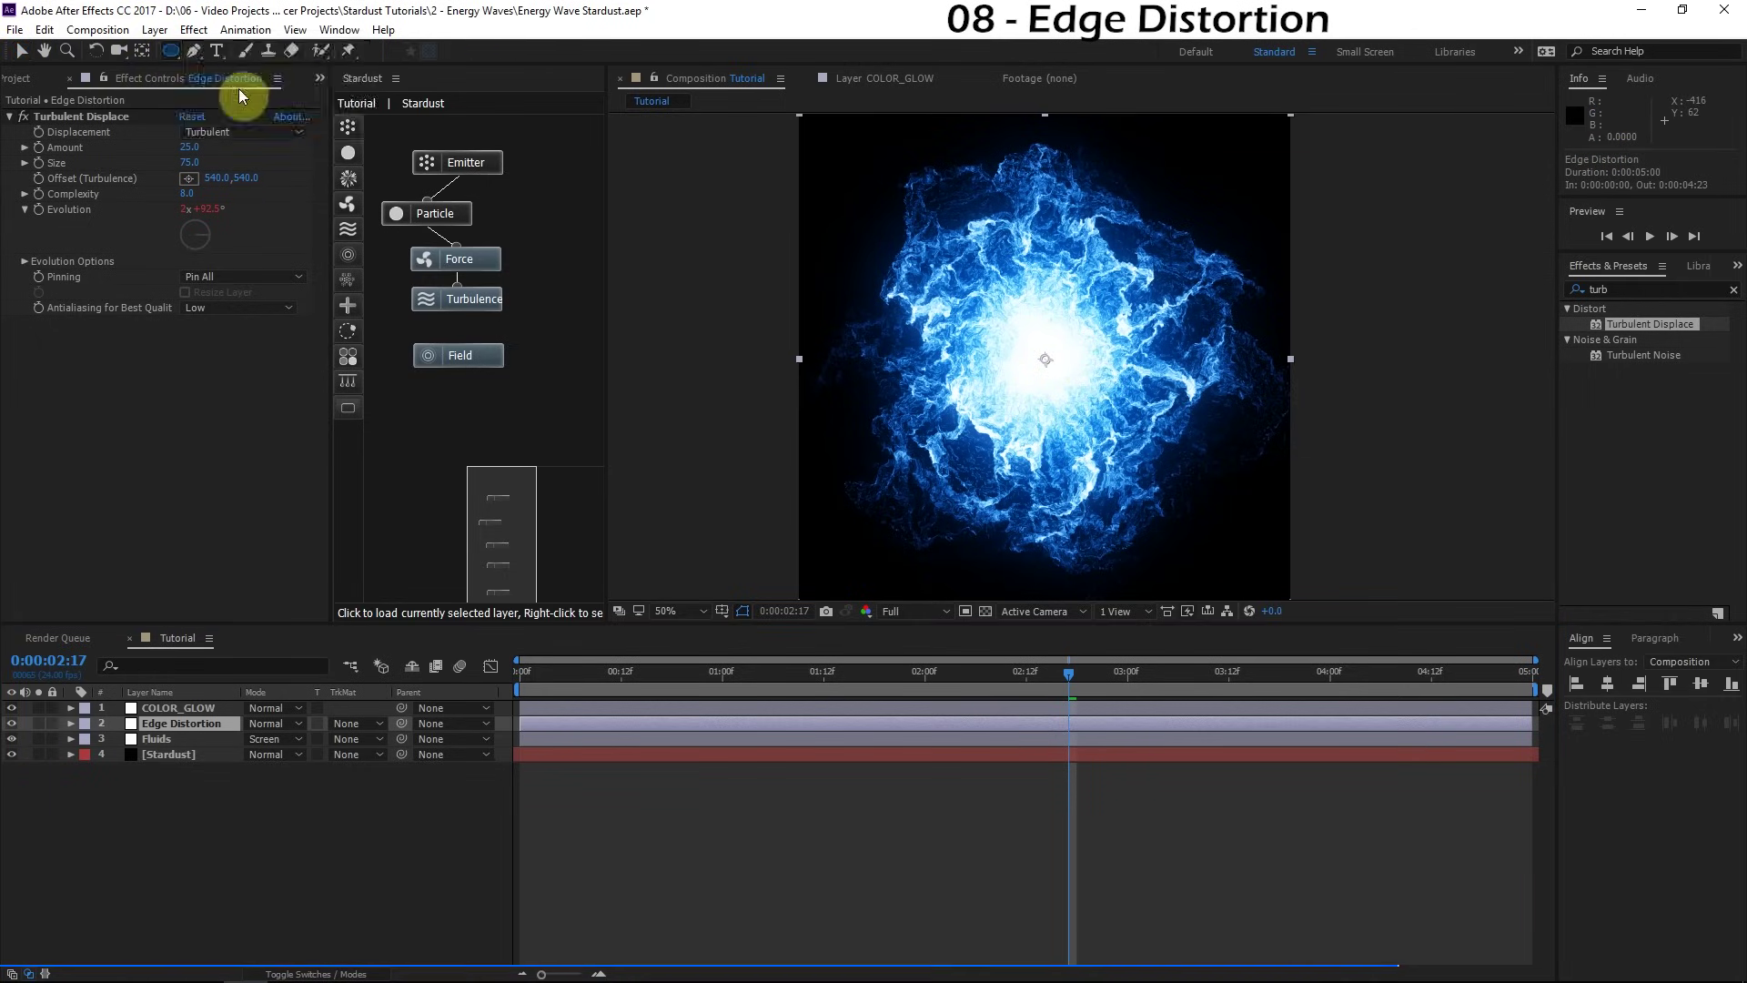
double_click(172, 55)
key("ctrl+z")
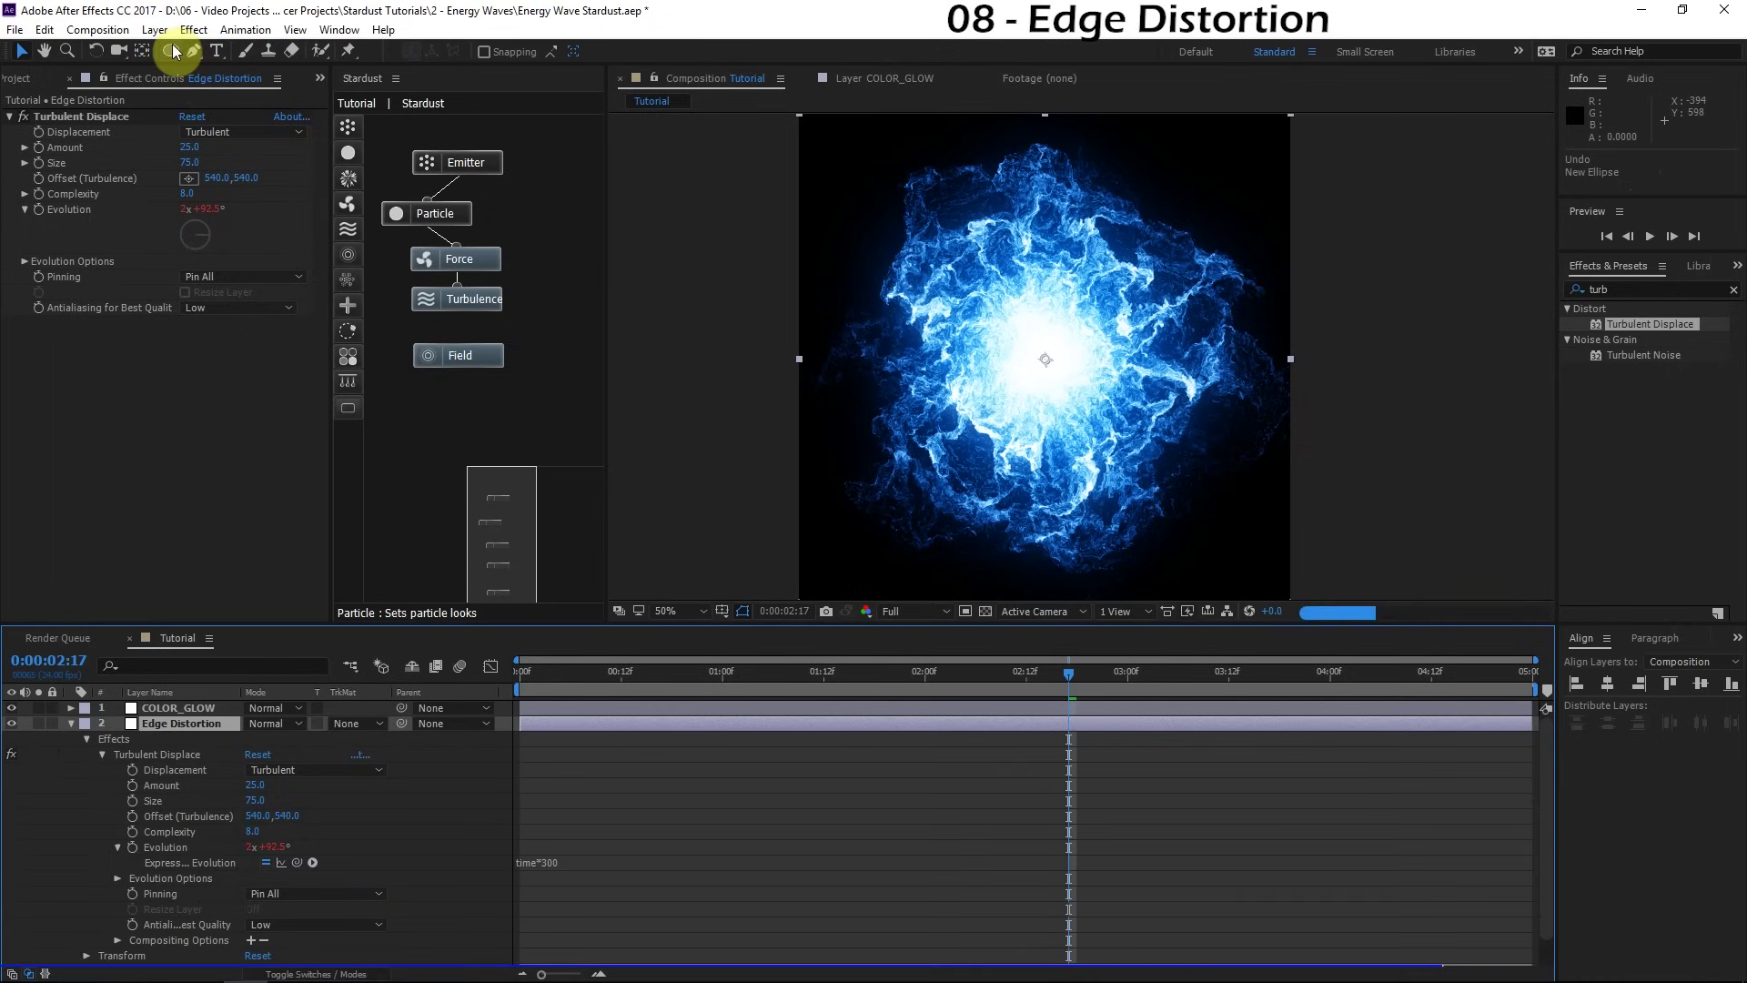
double_click(175, 53)
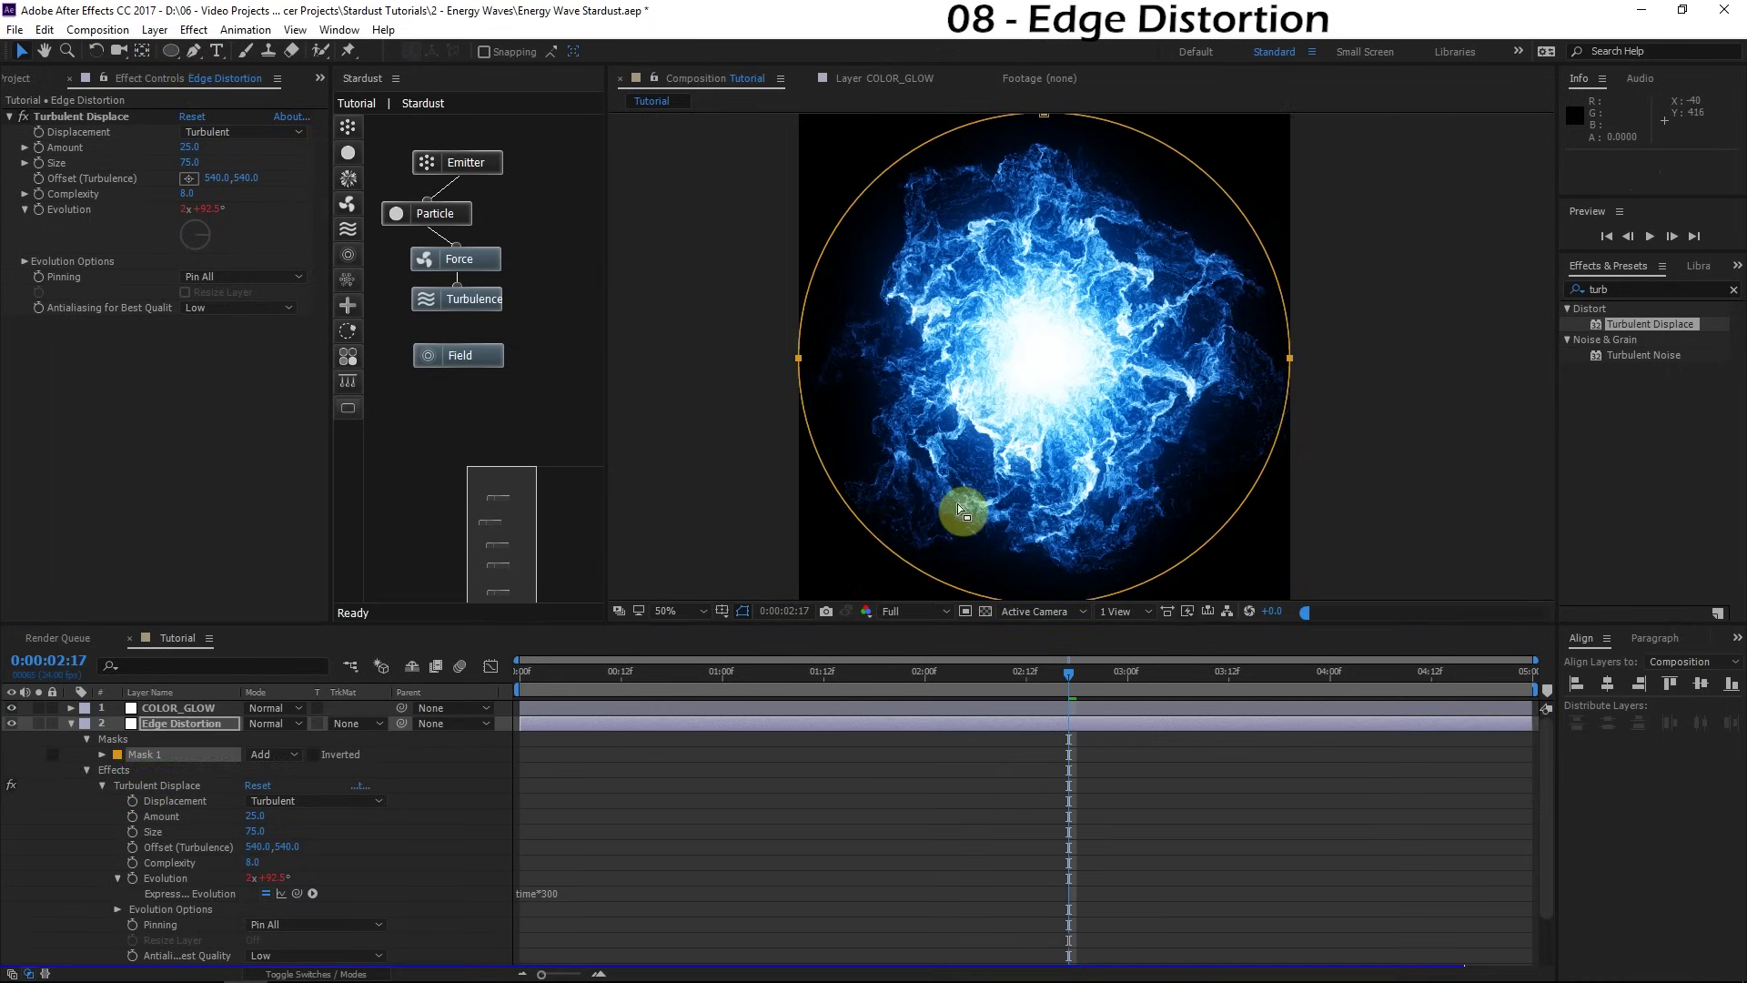
Step: Change the ellipse mask's mode to Subtract, with a Mask Expansion of -266 pixels and a Mask Feather of 50 pixels
left_click(105, 755)
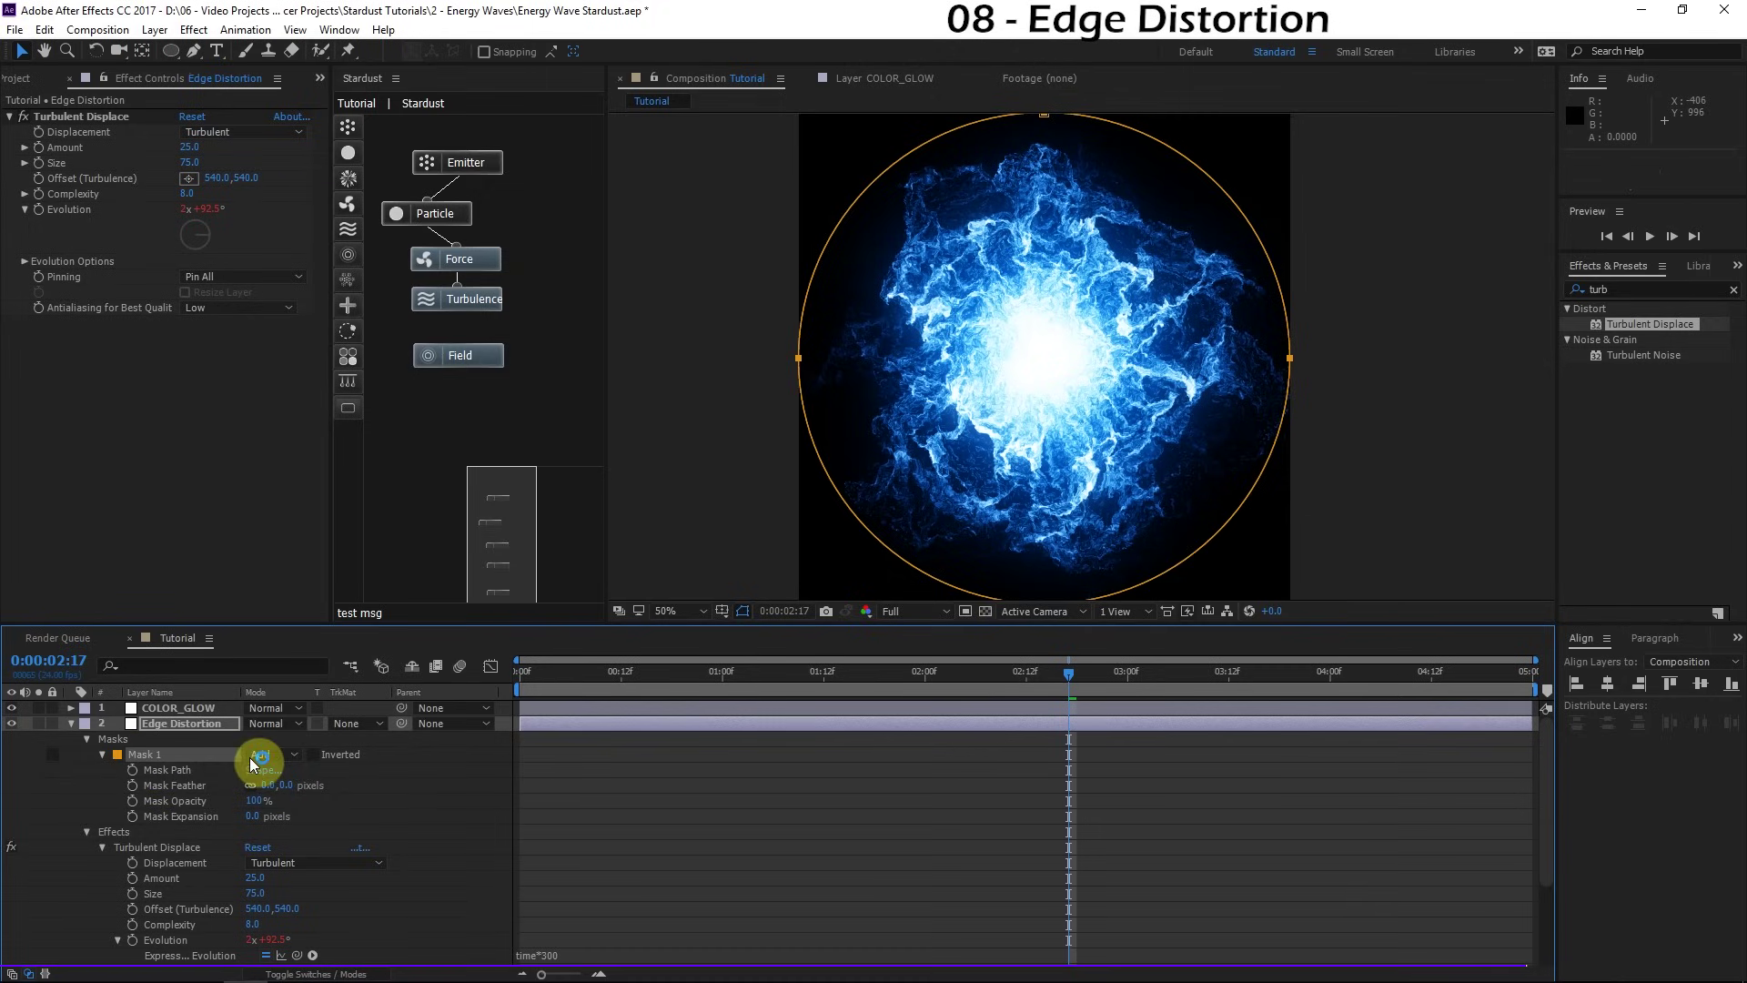
left_click(276, 755)
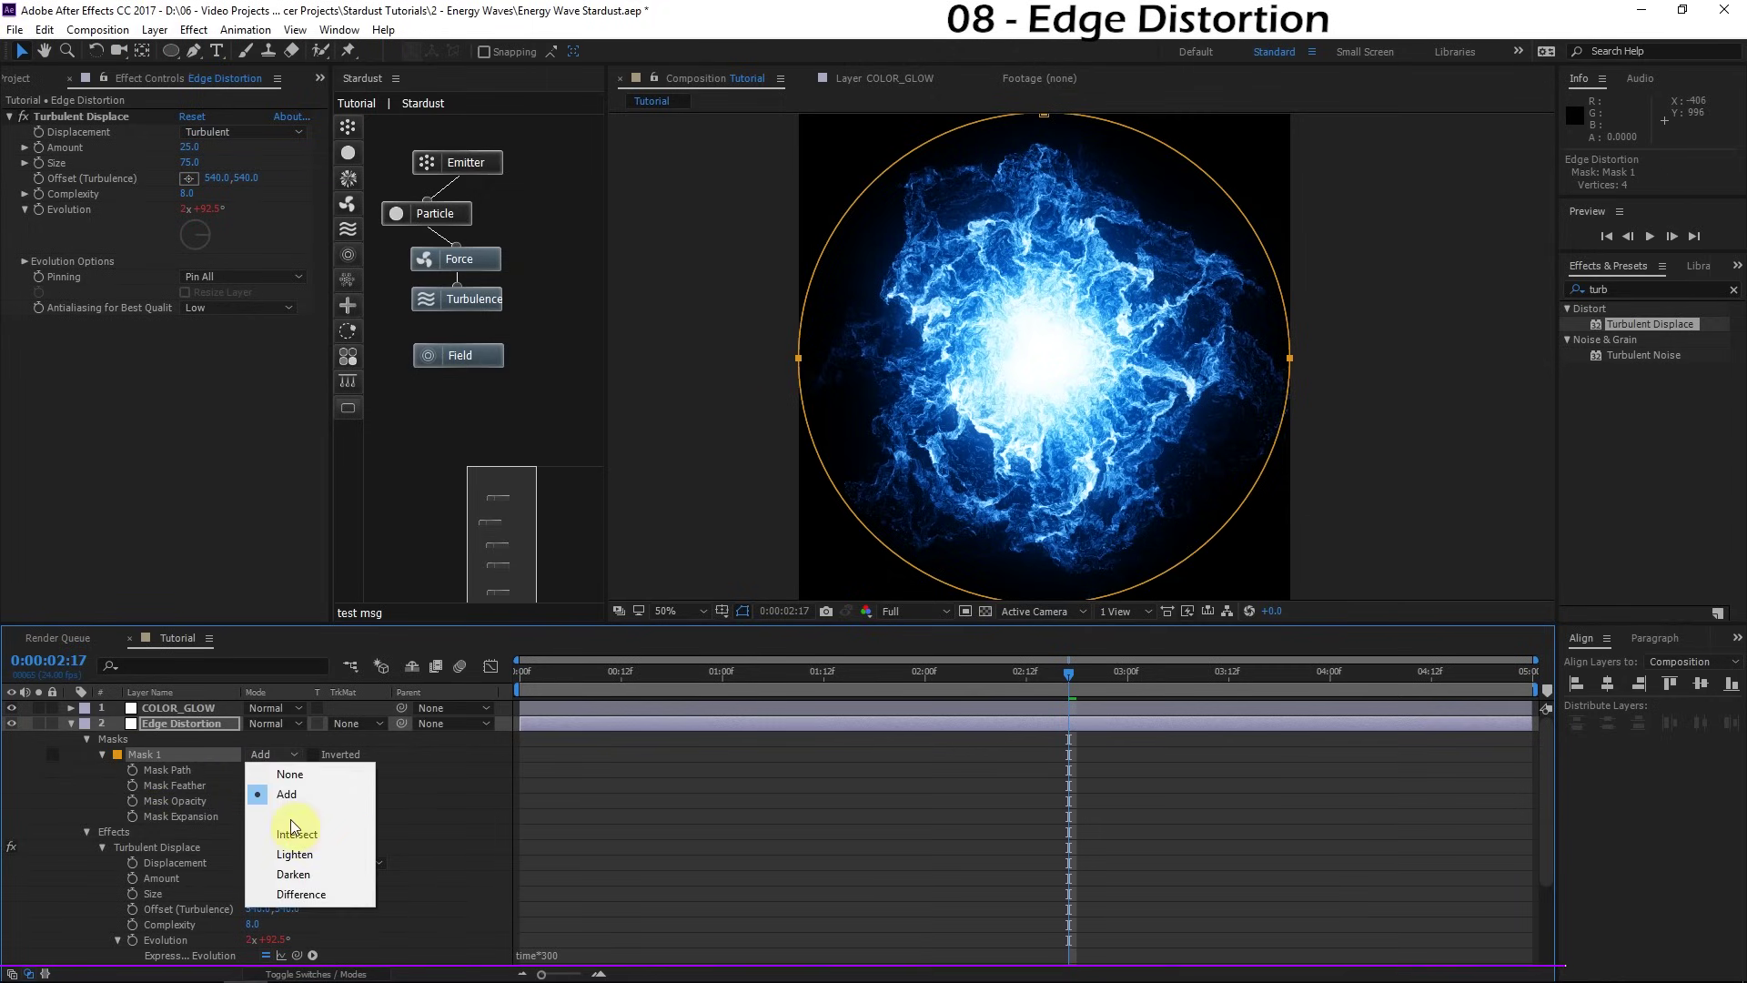
left_click(291, 819)
mouse_move(248, 816)
left_mouse_down()
mouse_move(152, 829)
mouse_move(262, 823)
left_mouse_up()
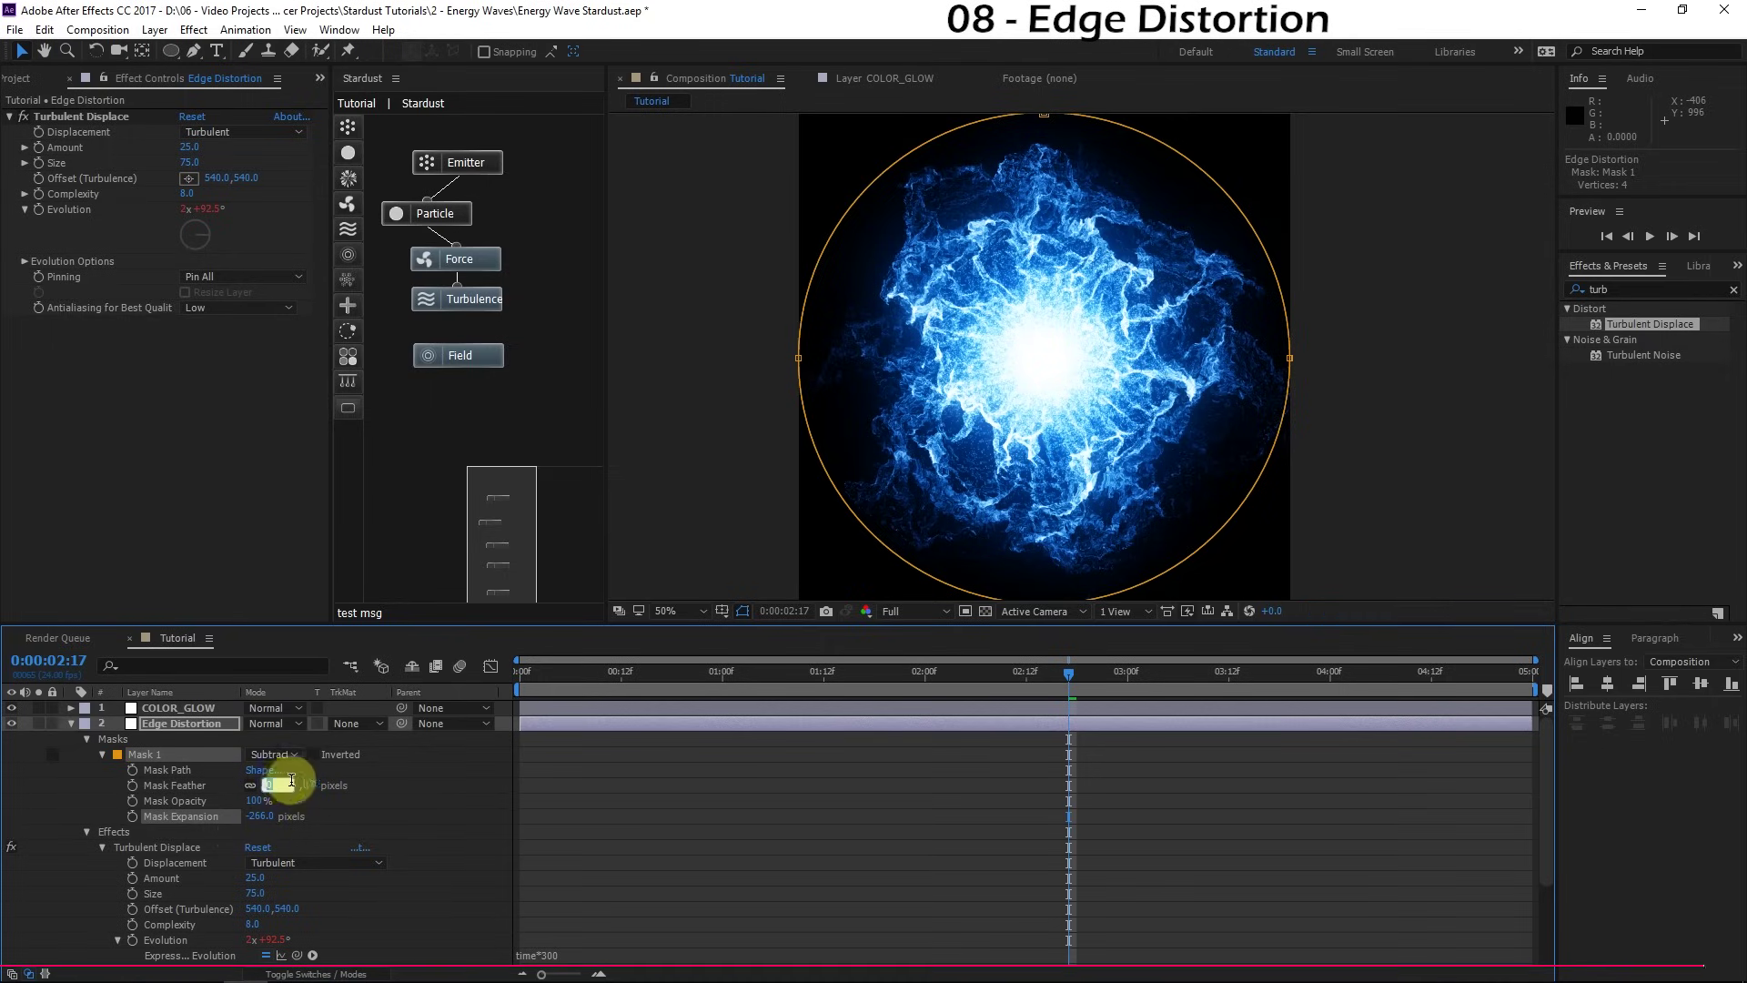
type("50")
left_click(373, 788)
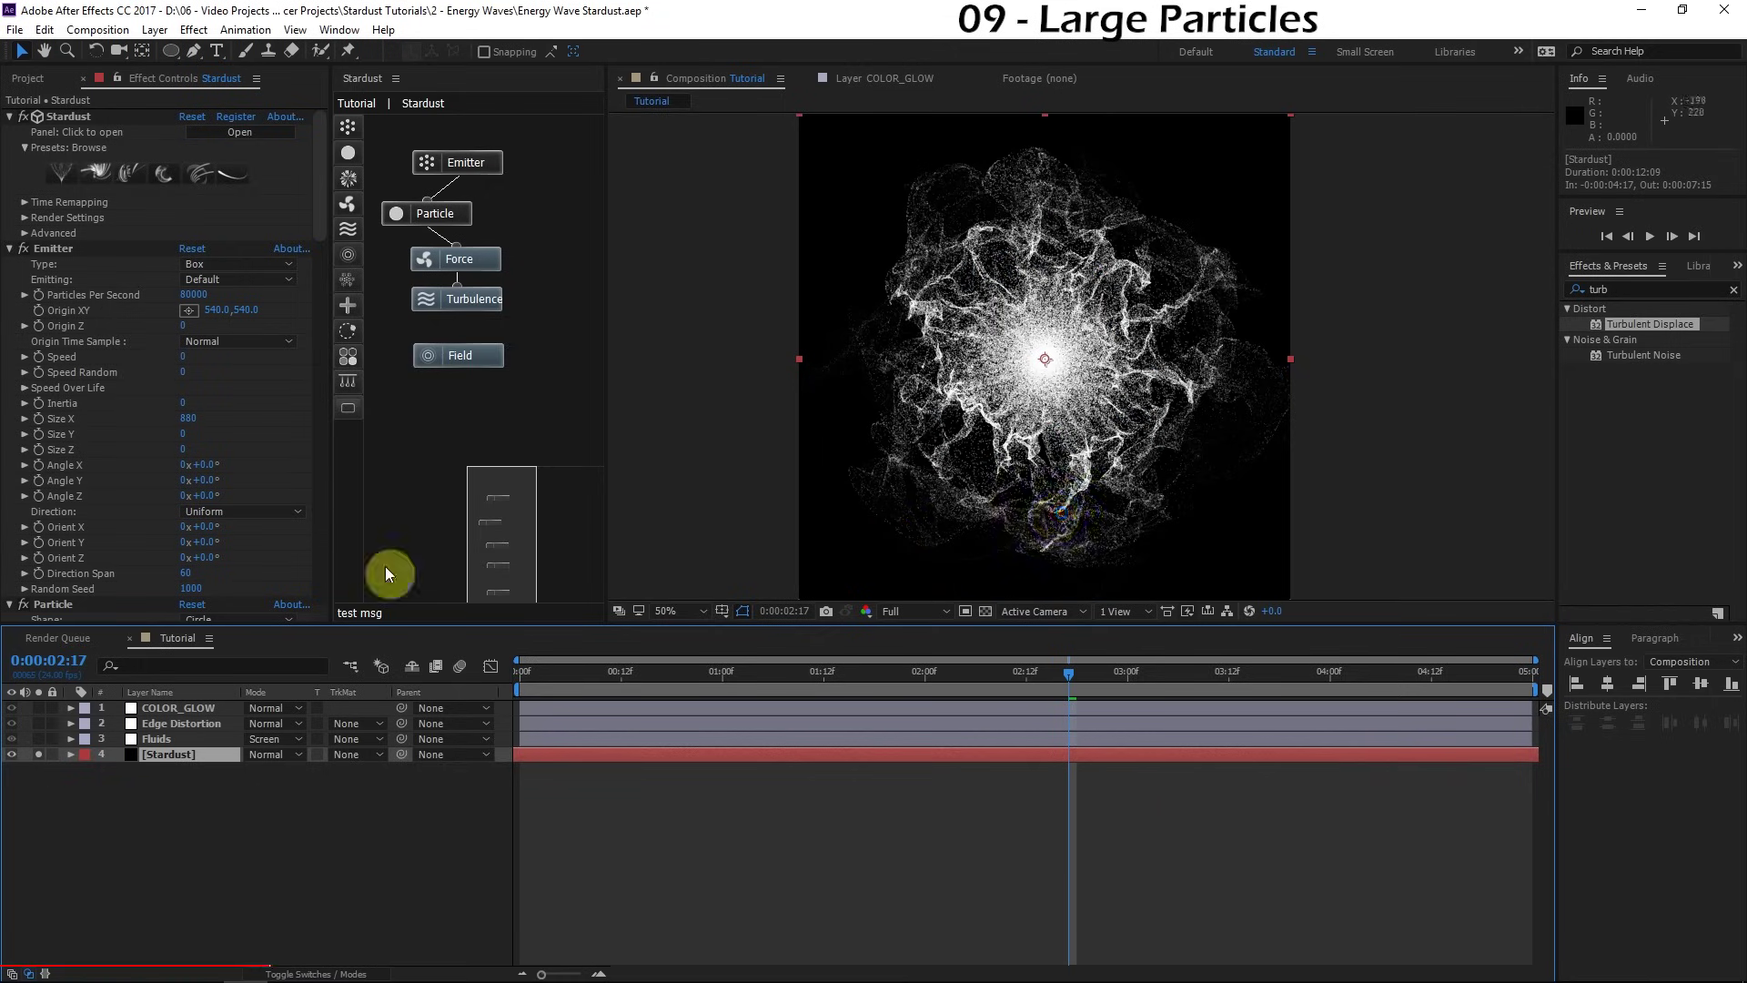
mouse_move(448, 216)
left_mouse_down()
mouse_move(482, 216)
mouse_move(459, 213)
left_mouse_up()
left_click_drag(349, 153, 508, 210)
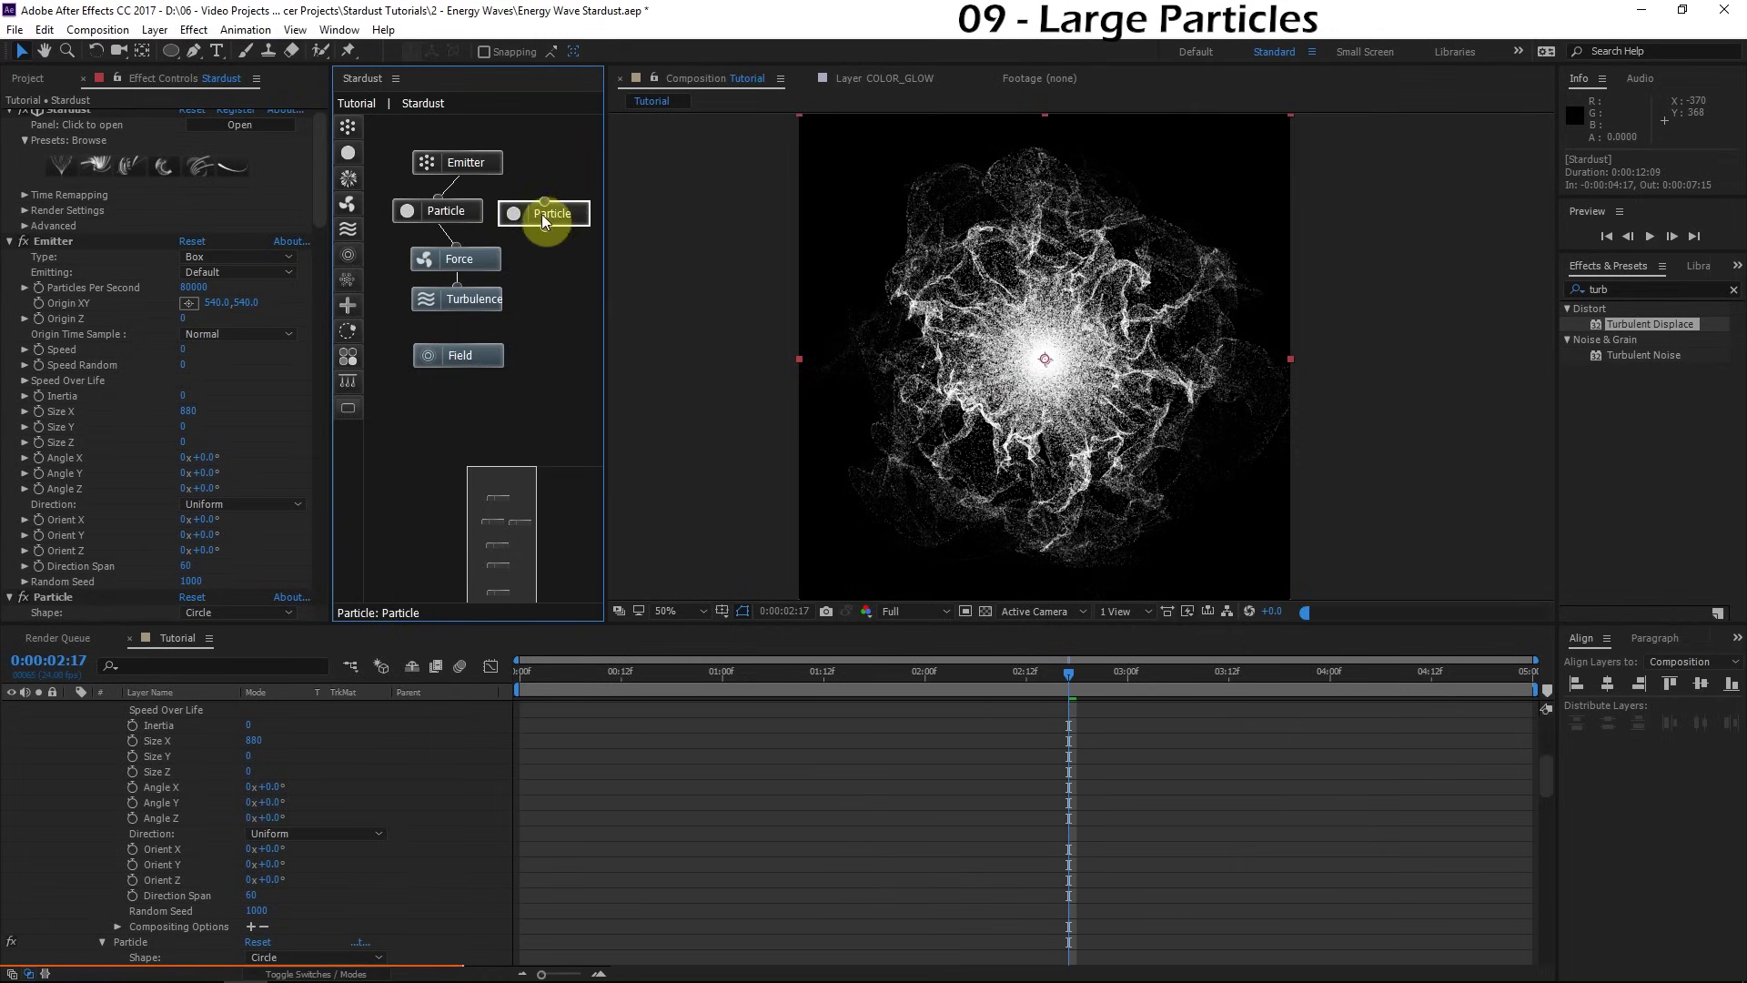
key("Delete")
Step: Duplicate the Stardust layer and move the copy between COLOR_GLOW and Edge Distortion
scroll(399, 854, "up", 14)
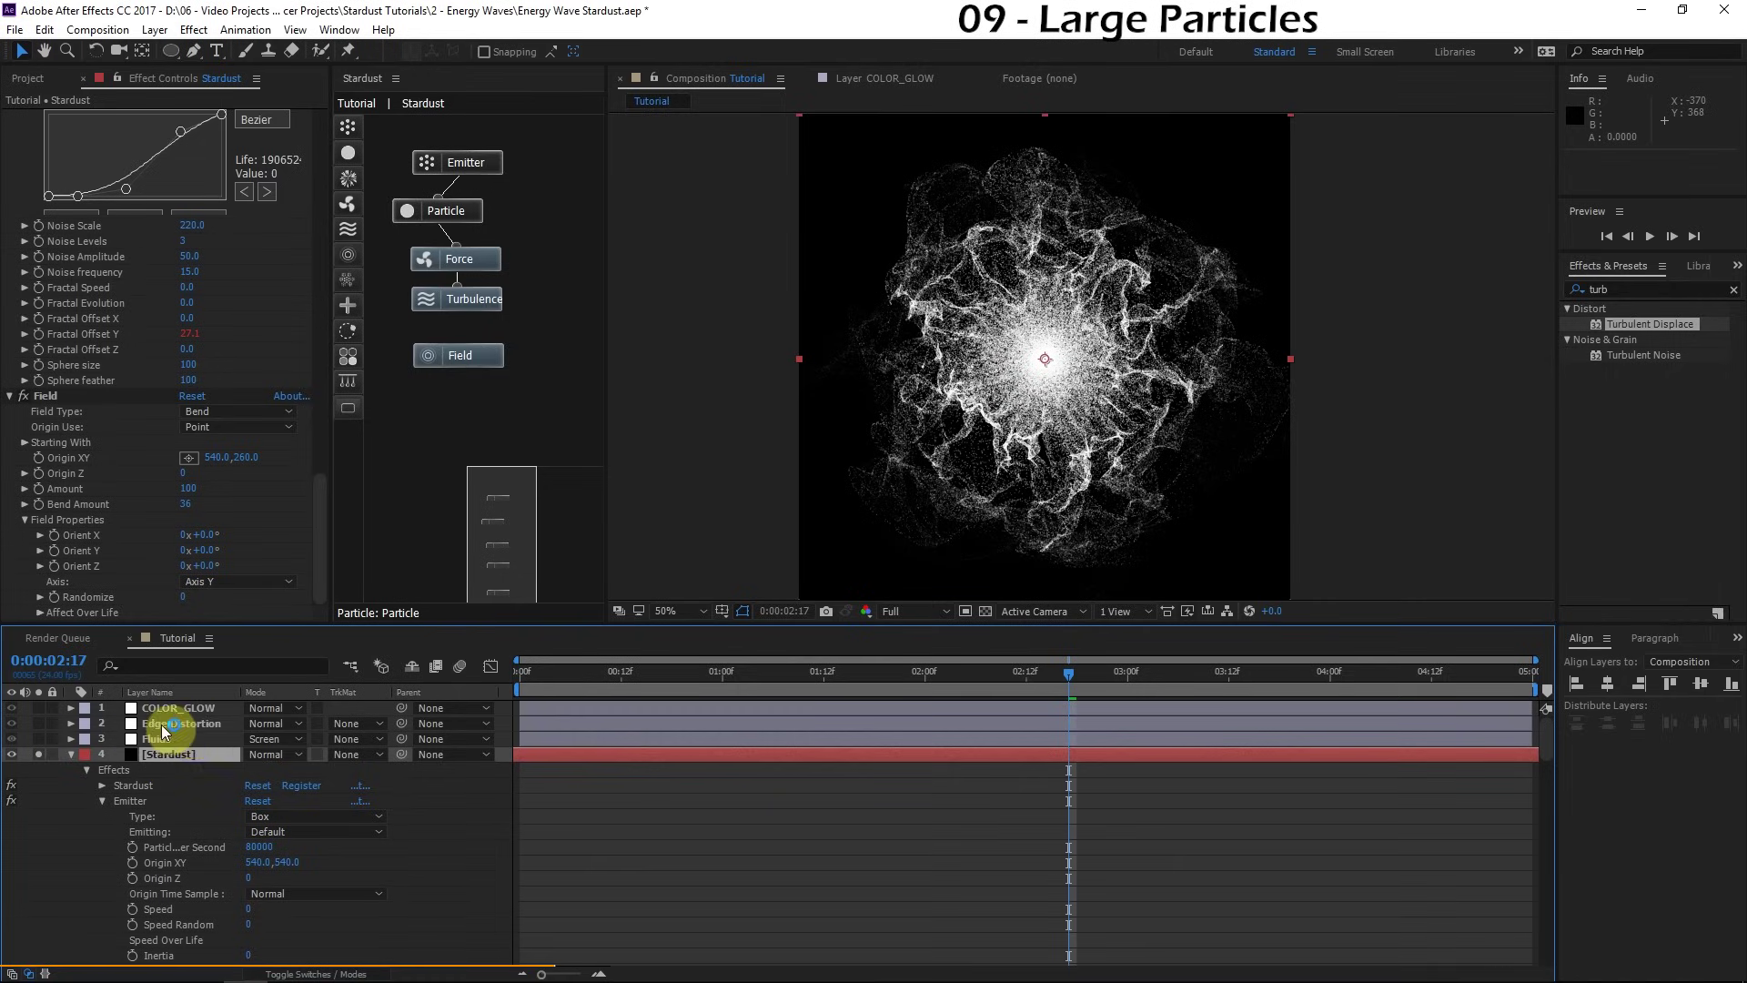
left_click(161, 724)
left_click(156, 739)
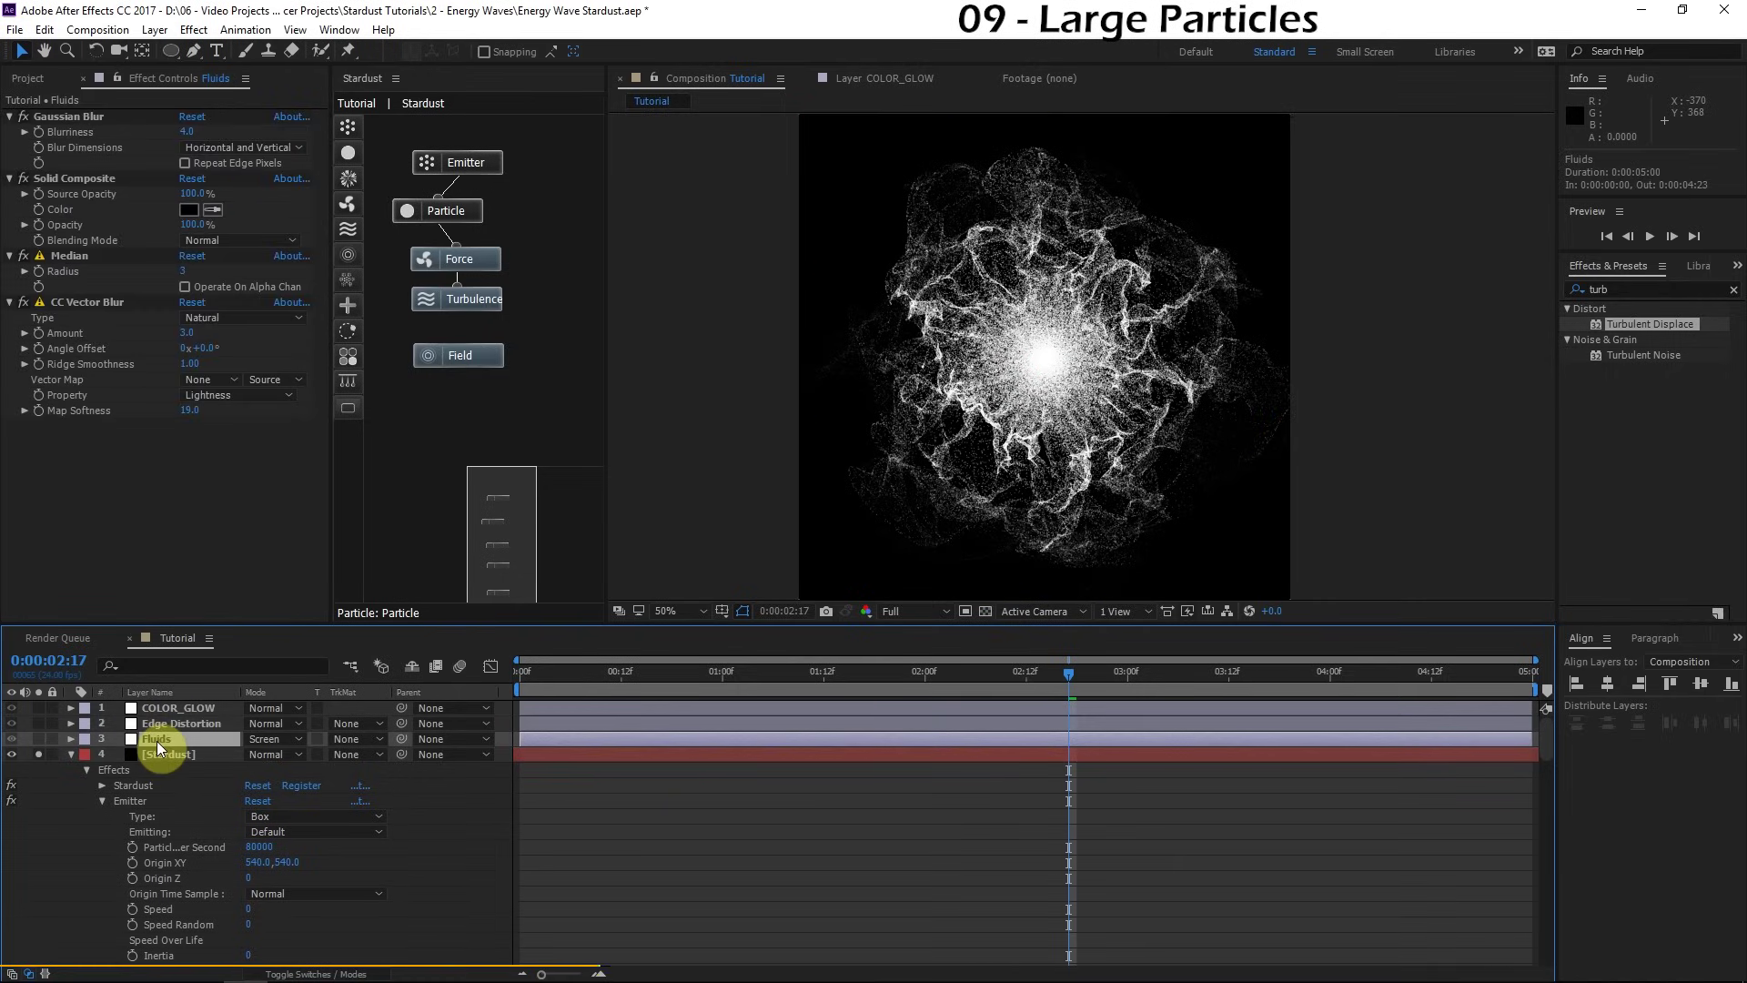
left_click(71, 754)
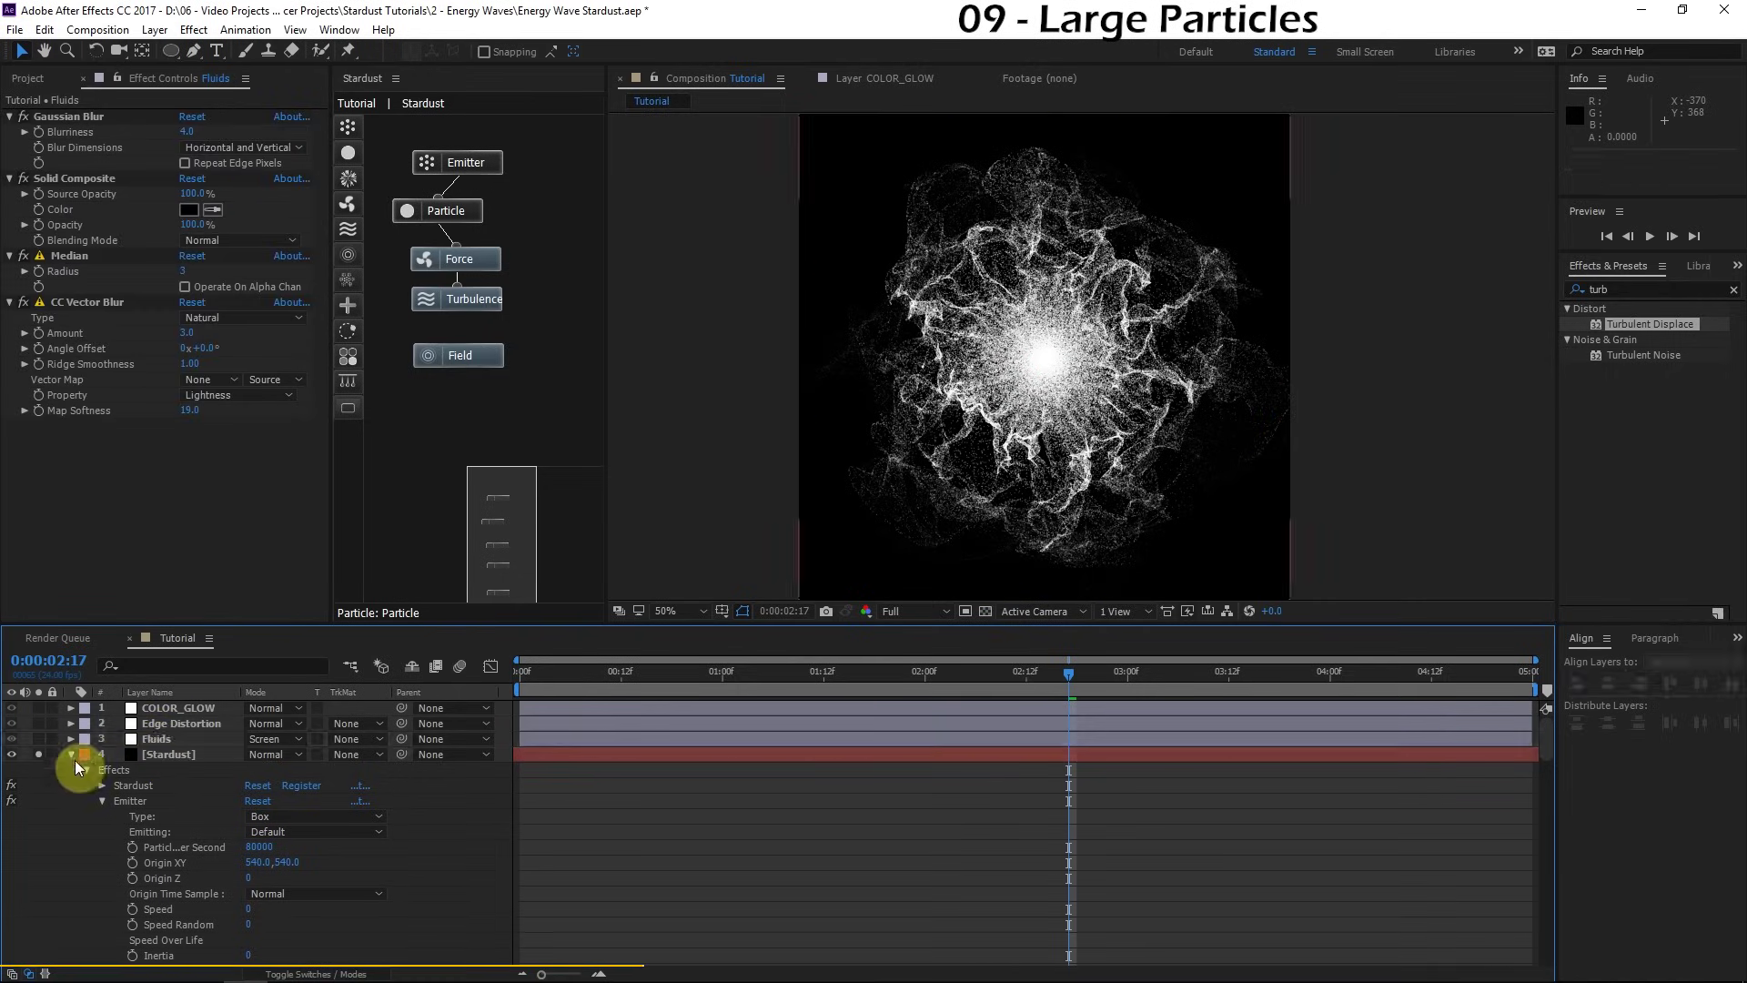
left_click(188, 752)
key("ctrl+d")
key("ctrl+bracketright")
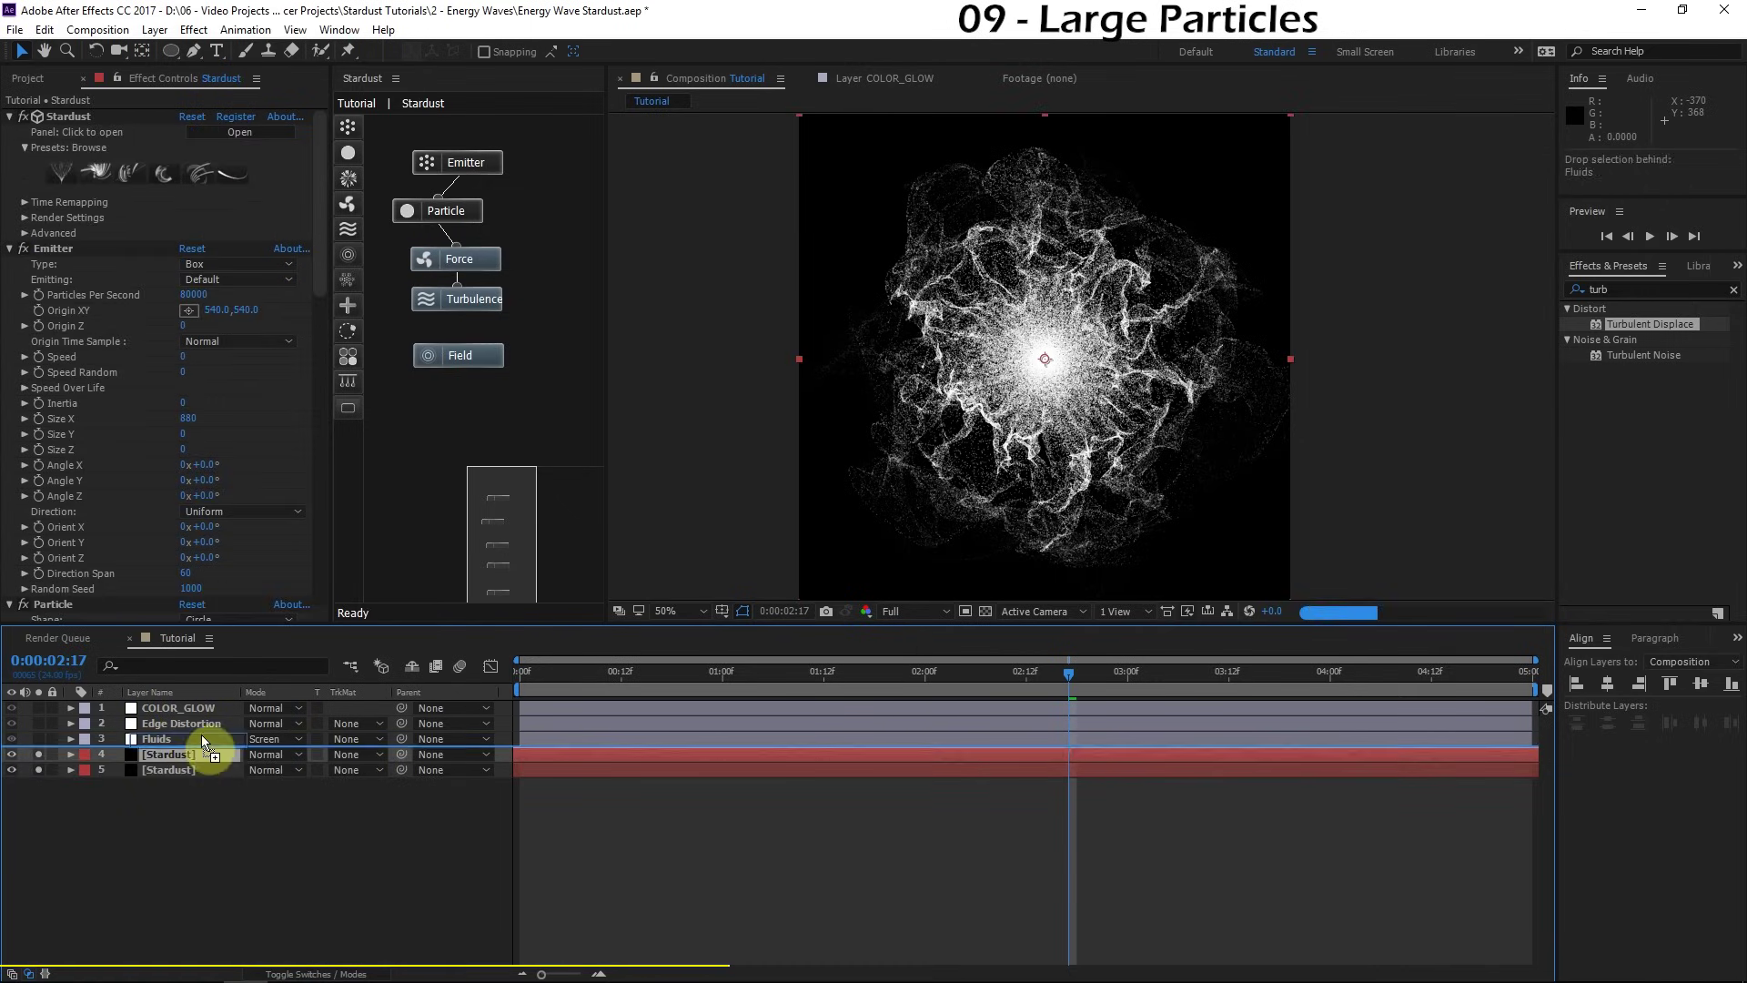
key("ctrl+bracketright")
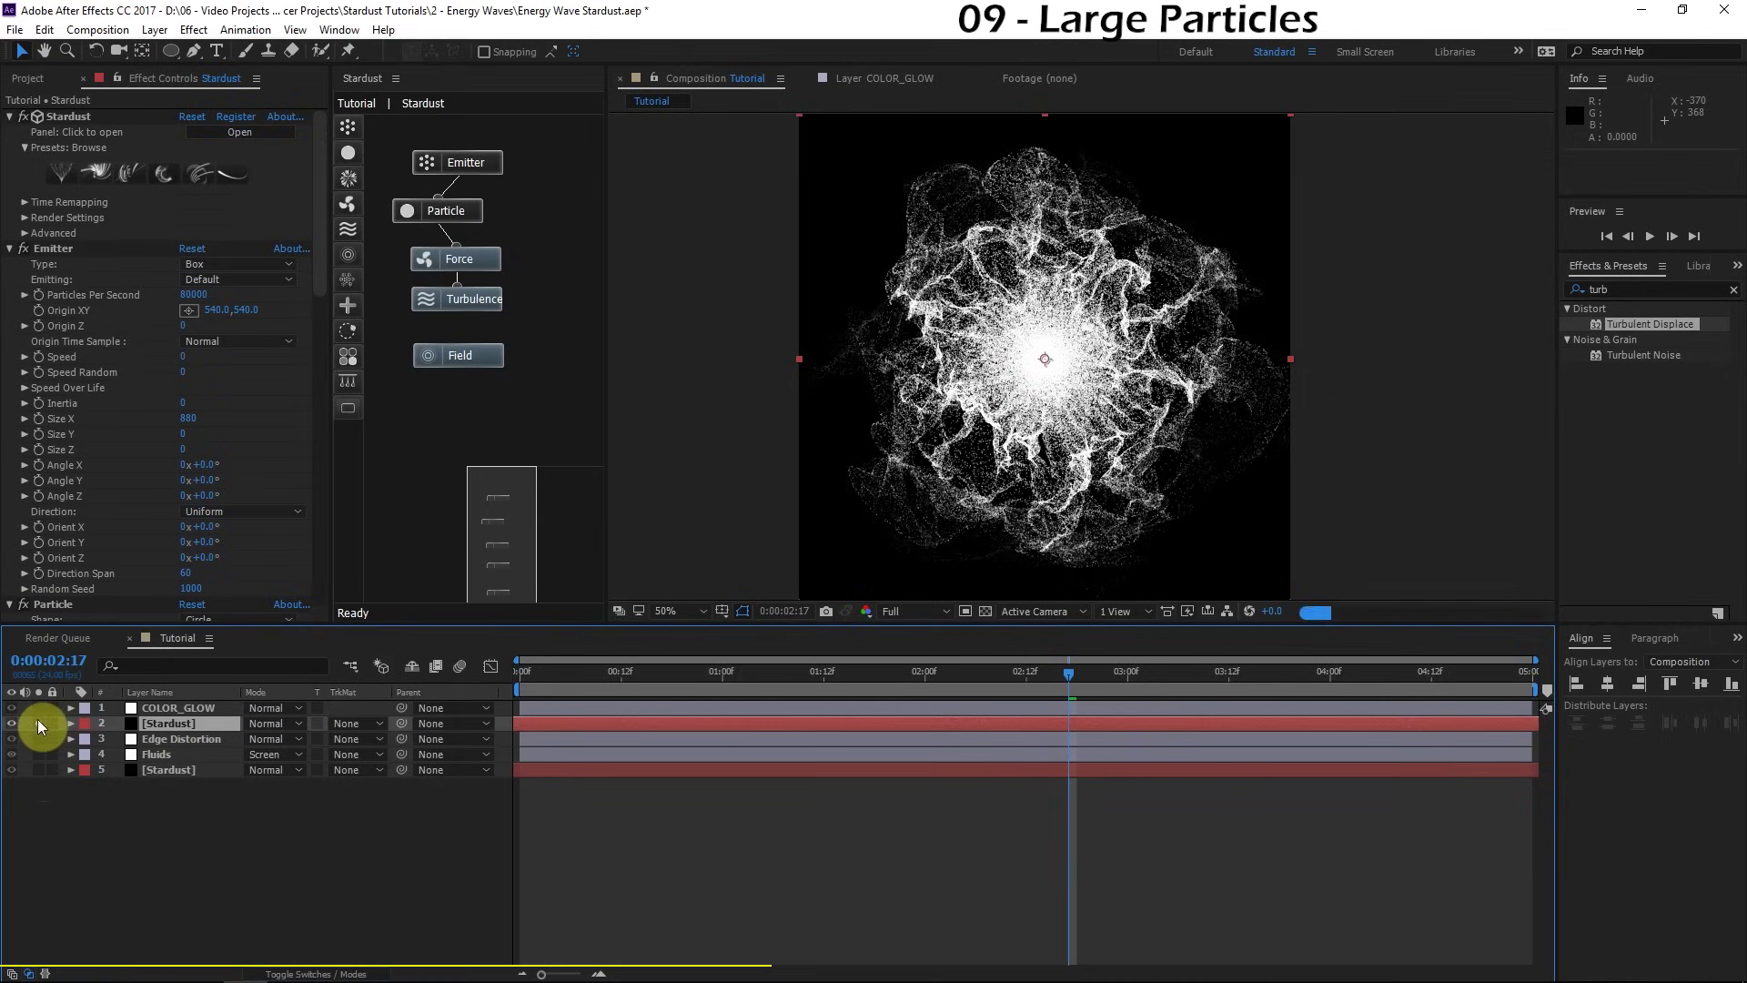
Step: Solo the copied Stardust layer and set its emitter's Particles Per Second to 100
left_click(200, 296)
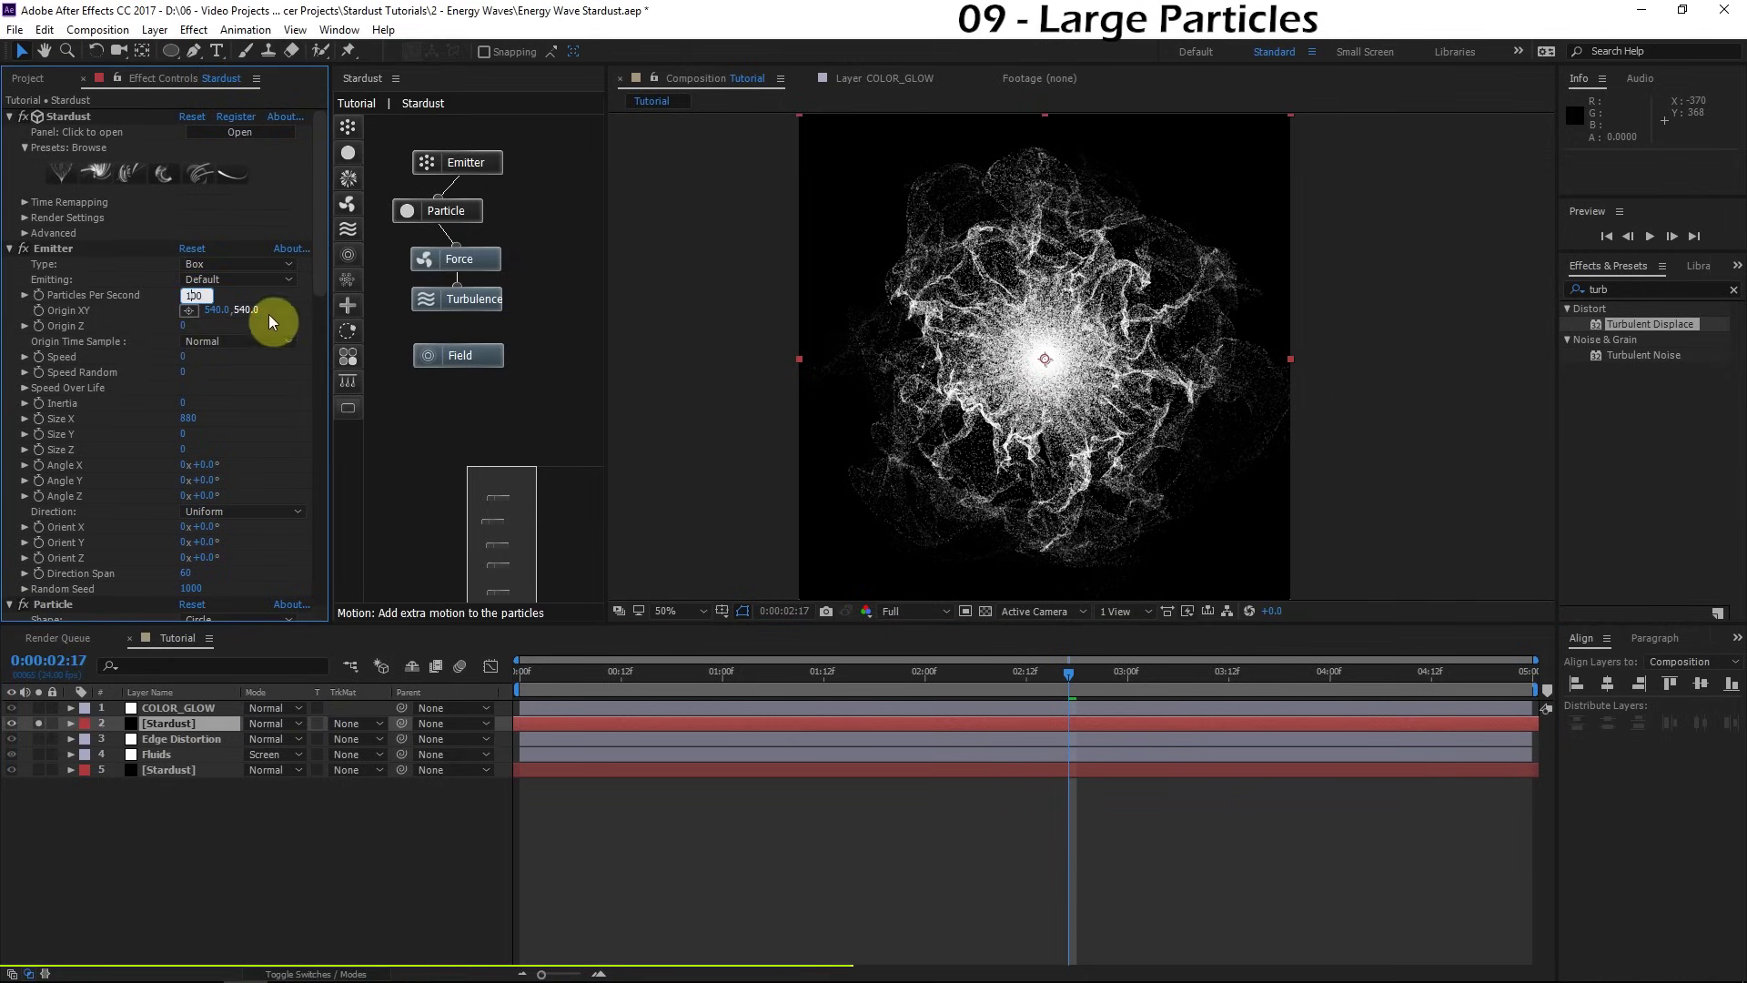
scroll(77, 422, "down", 5)
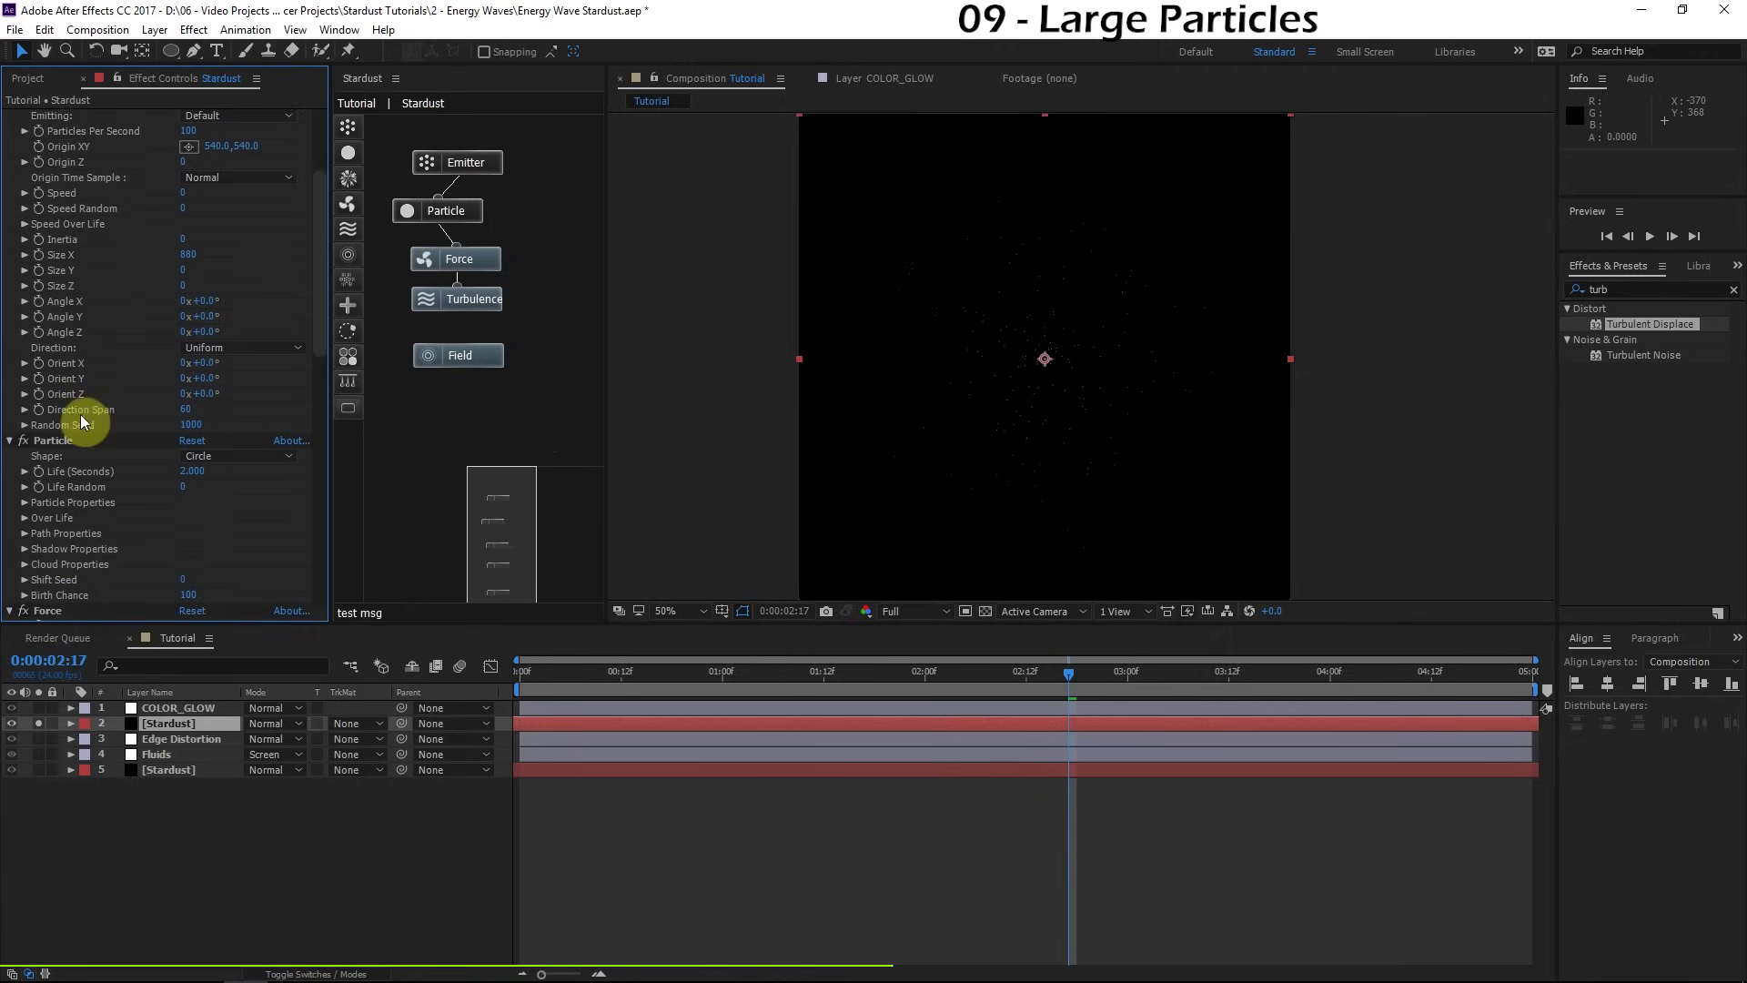
Step: In the copied layer's Particle Properties, set Size to 4 pixels and Size Random to 50
left_click(58, 401)
left_click(25, 462)
scroll(137, 474, "down", 1)
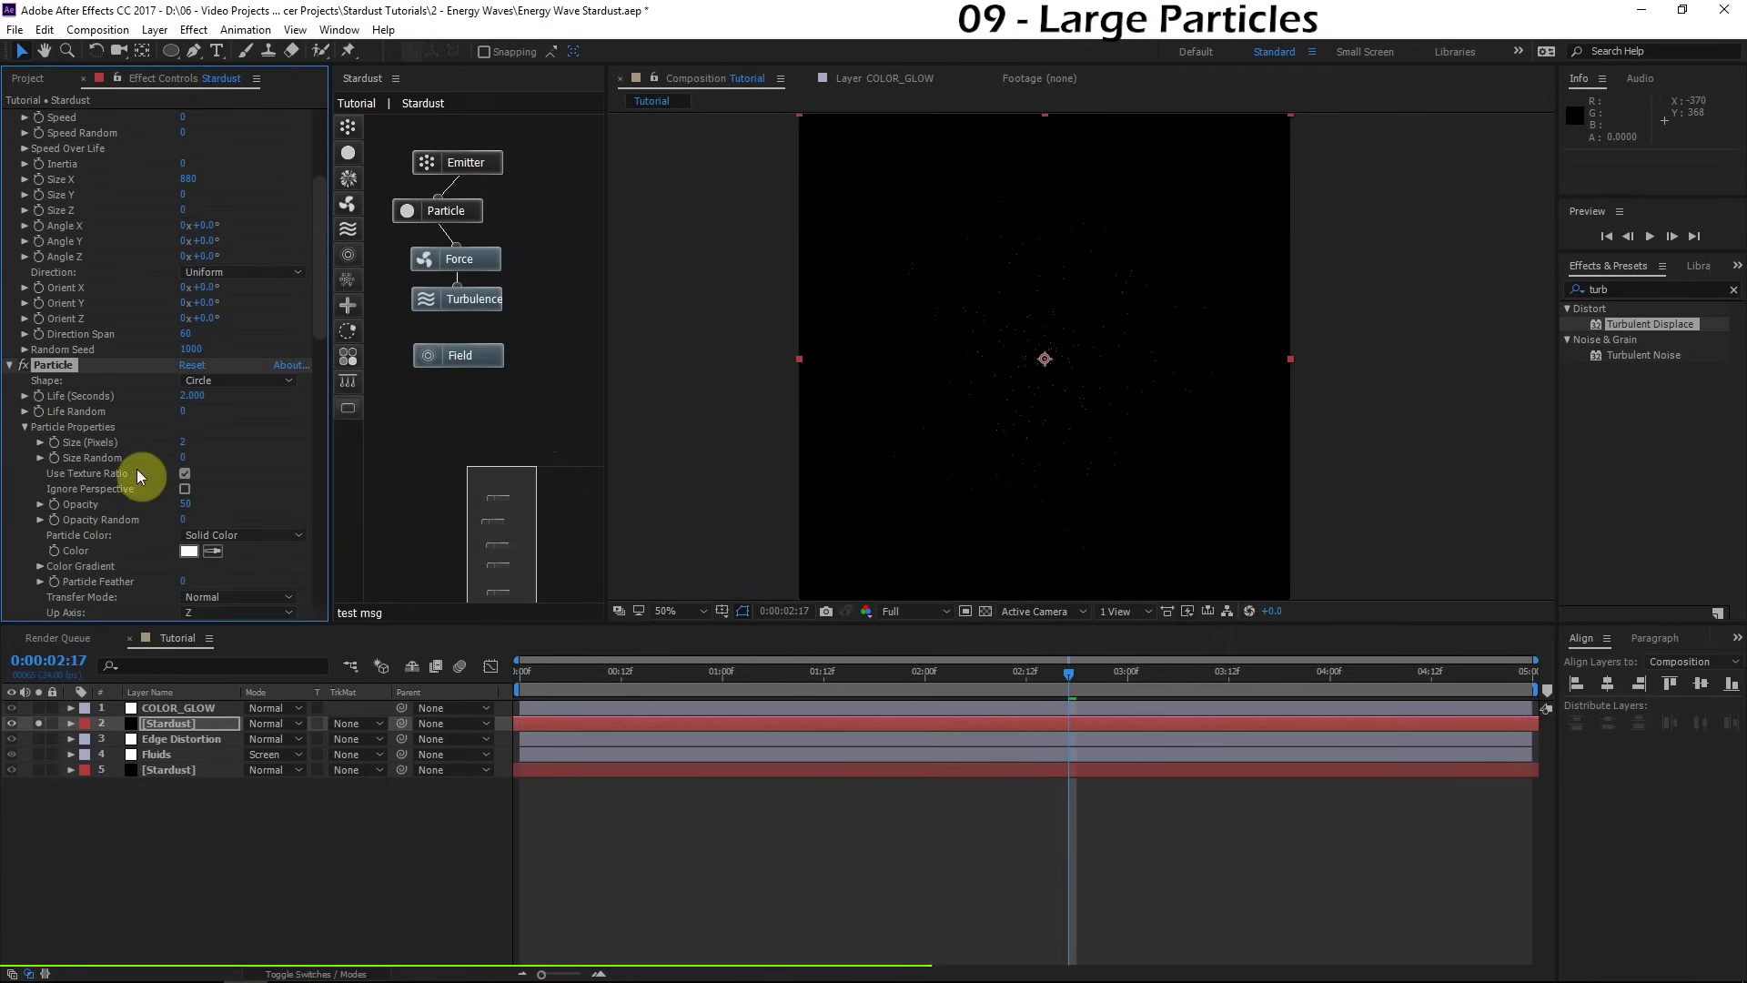
left_click(185, 442)
type("3.5")
left_click(240, 451)
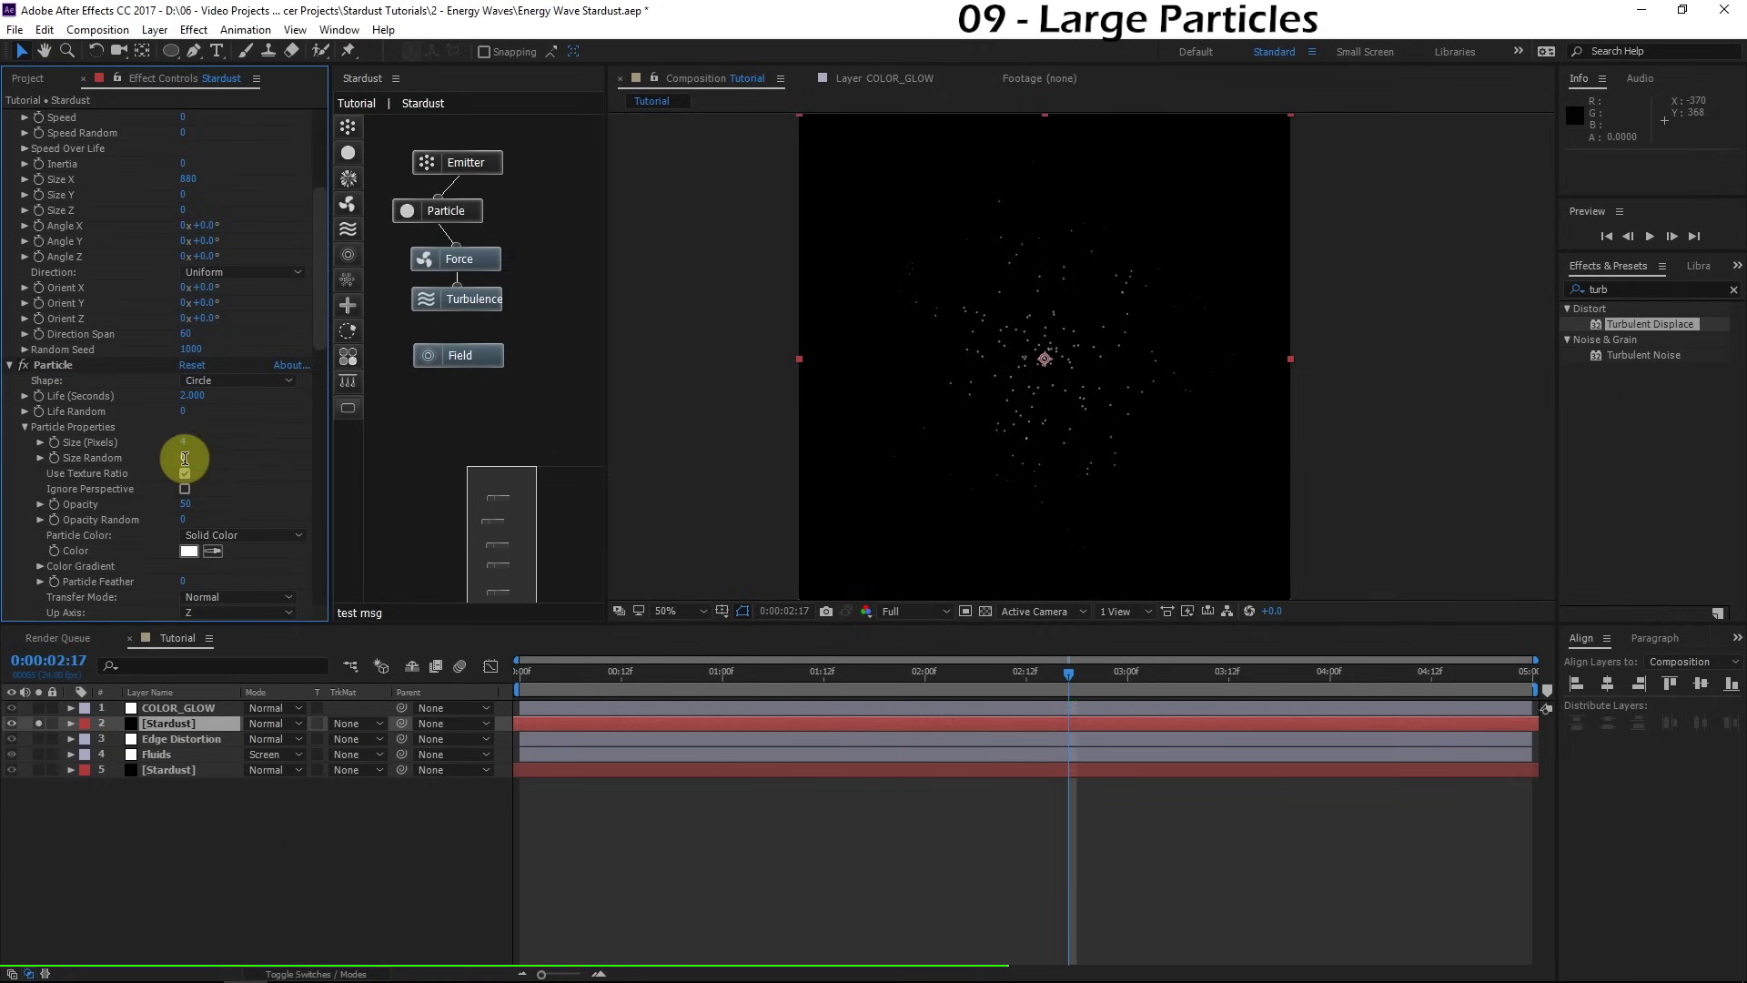
type("50")
left_click(242, 453)
Step: Examine the sparse large particles up close and look through the remaining Particle settings
scroll(1075, 380, "up", 2)
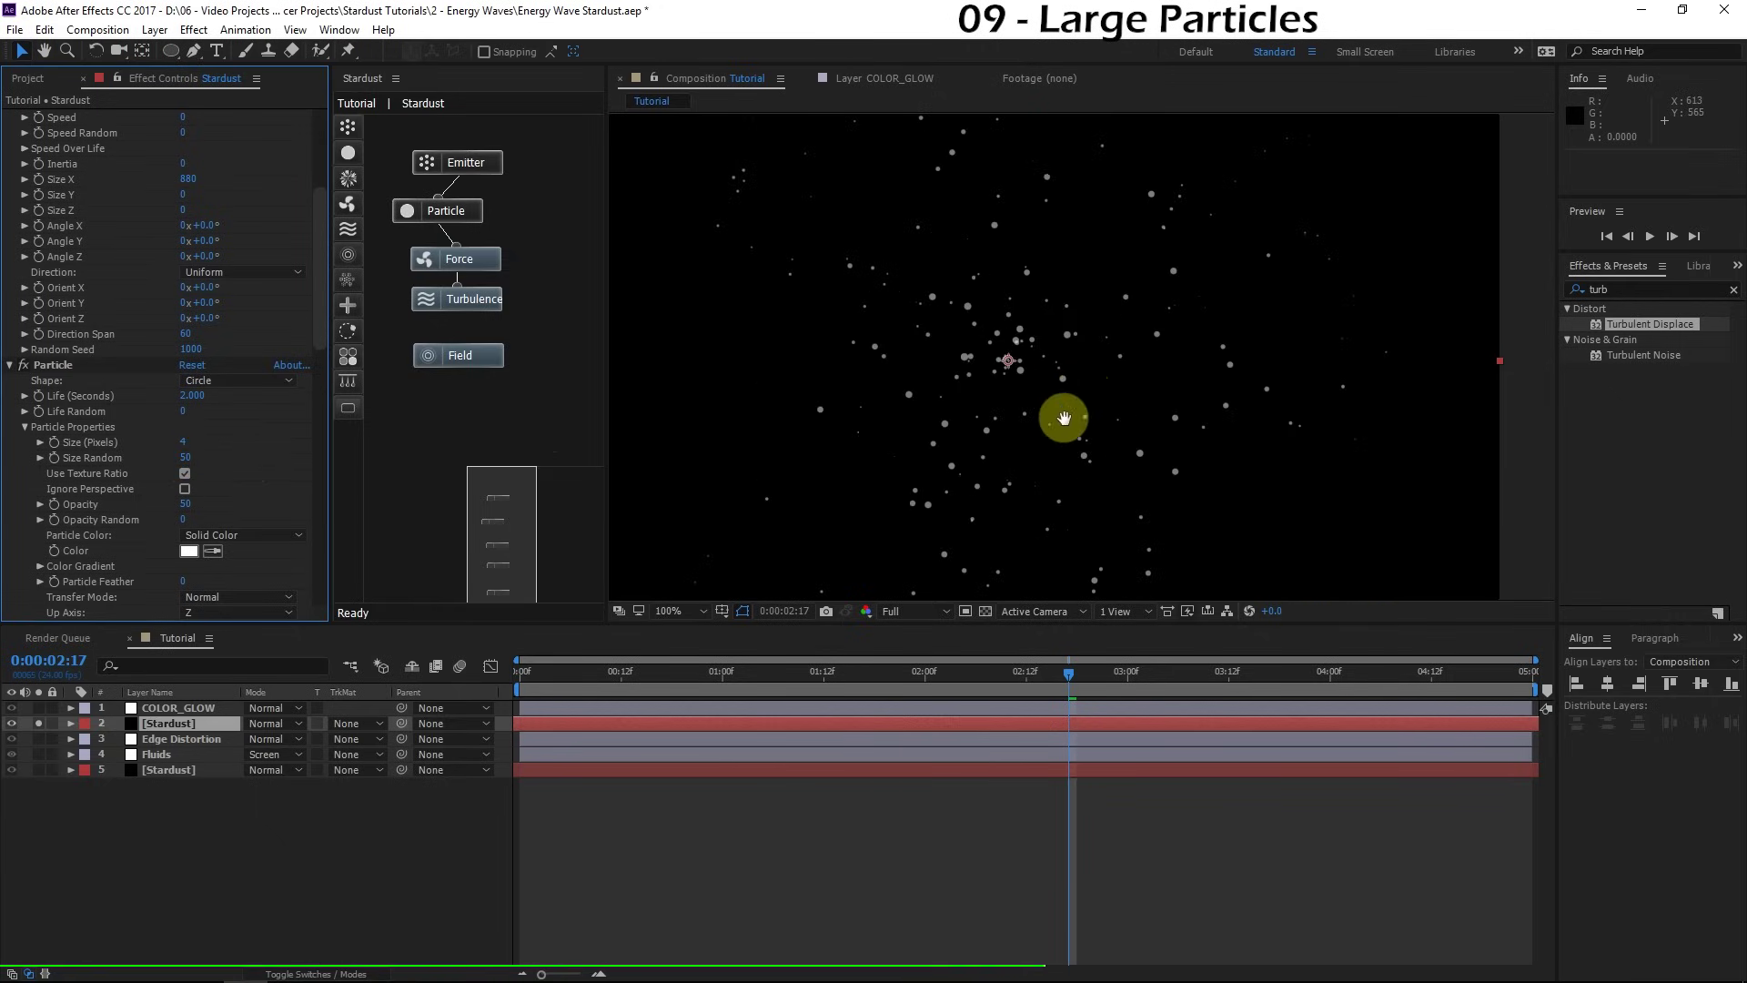
left_click_drag(959, 300, 1131, 409)
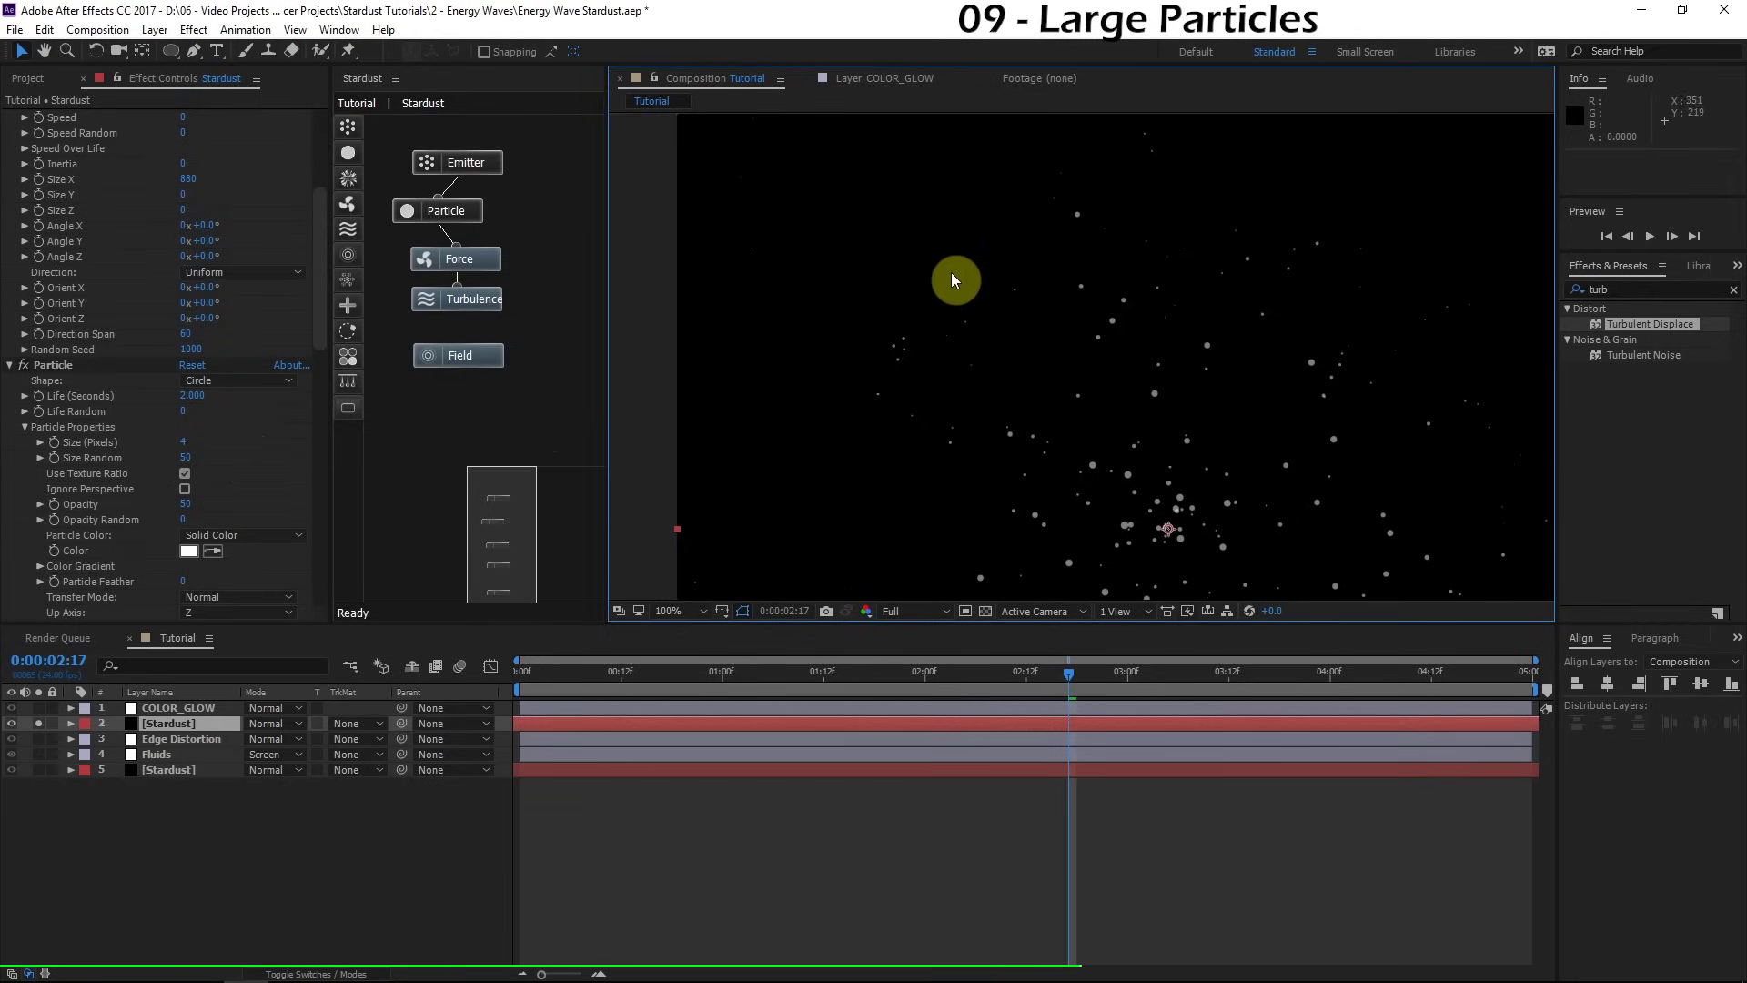
scroll(902, 364, "down", 1)
scroll(86, 519, "down", 3)
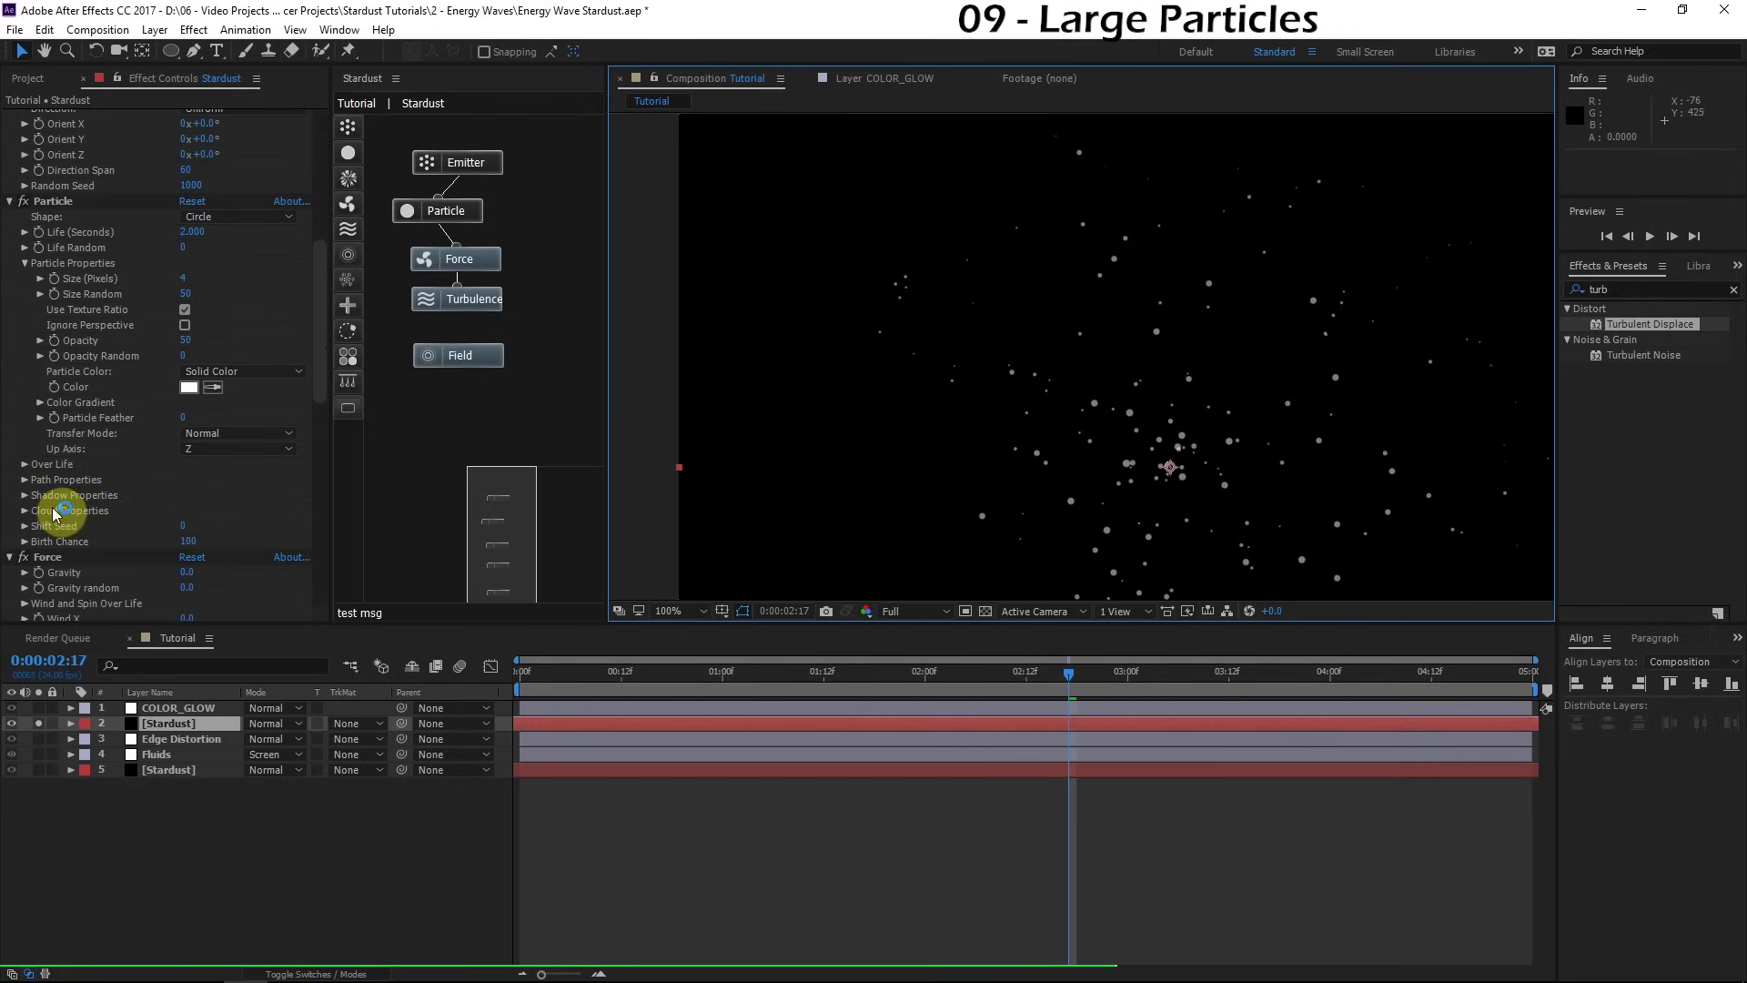
Step: Reset the copied layer's Size Over Life graph to a flat full-value preset and switch the graph to Draw mode
left_click(26, 467)
left_click(40, 480)
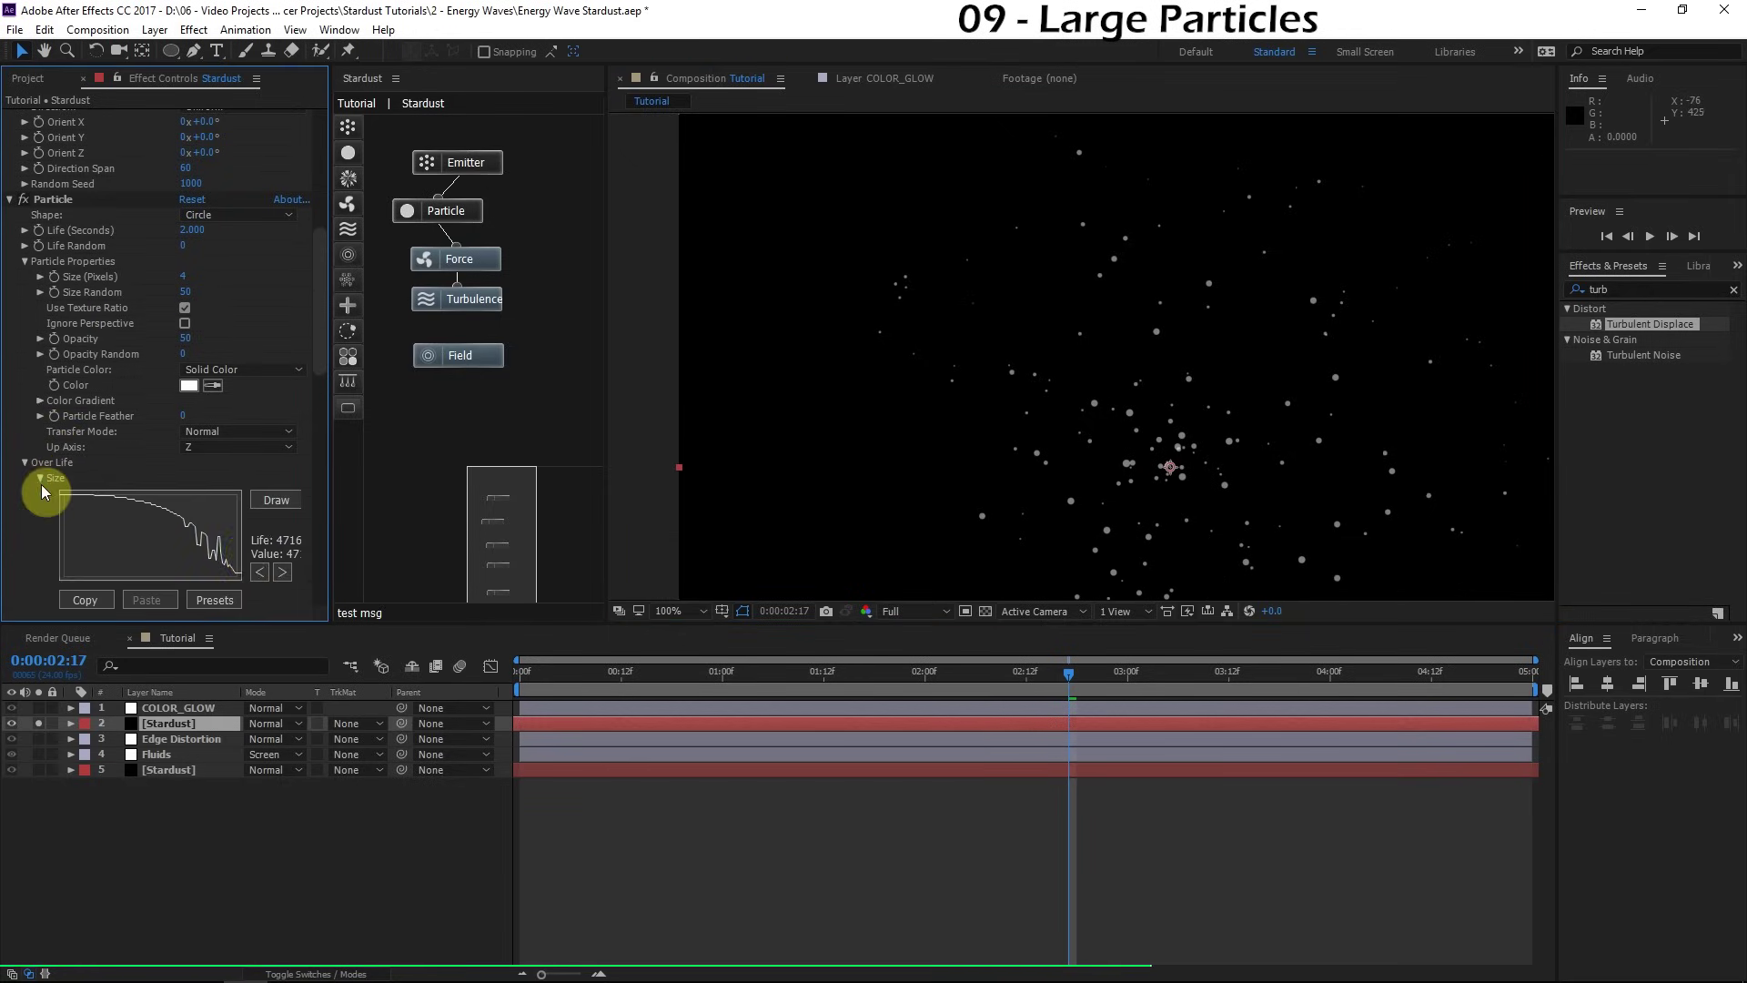
scroll(91, 560, "down", 1)
left_click(219, 559)
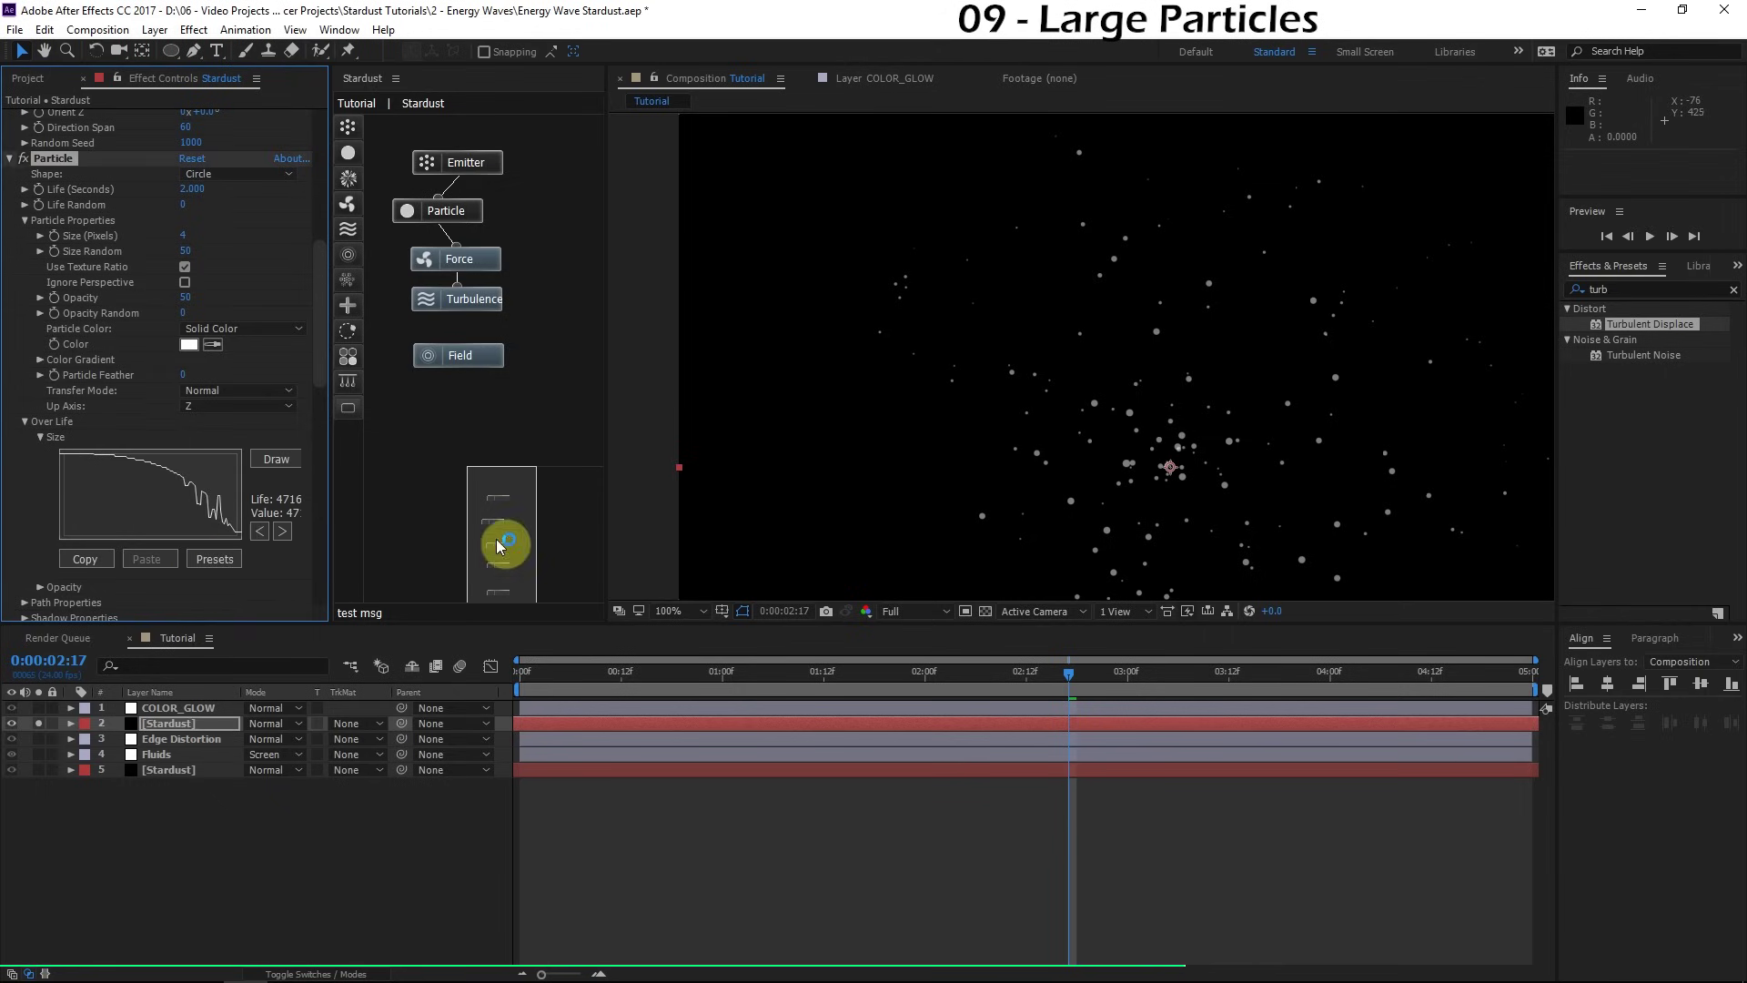
left_click(1322, 800)
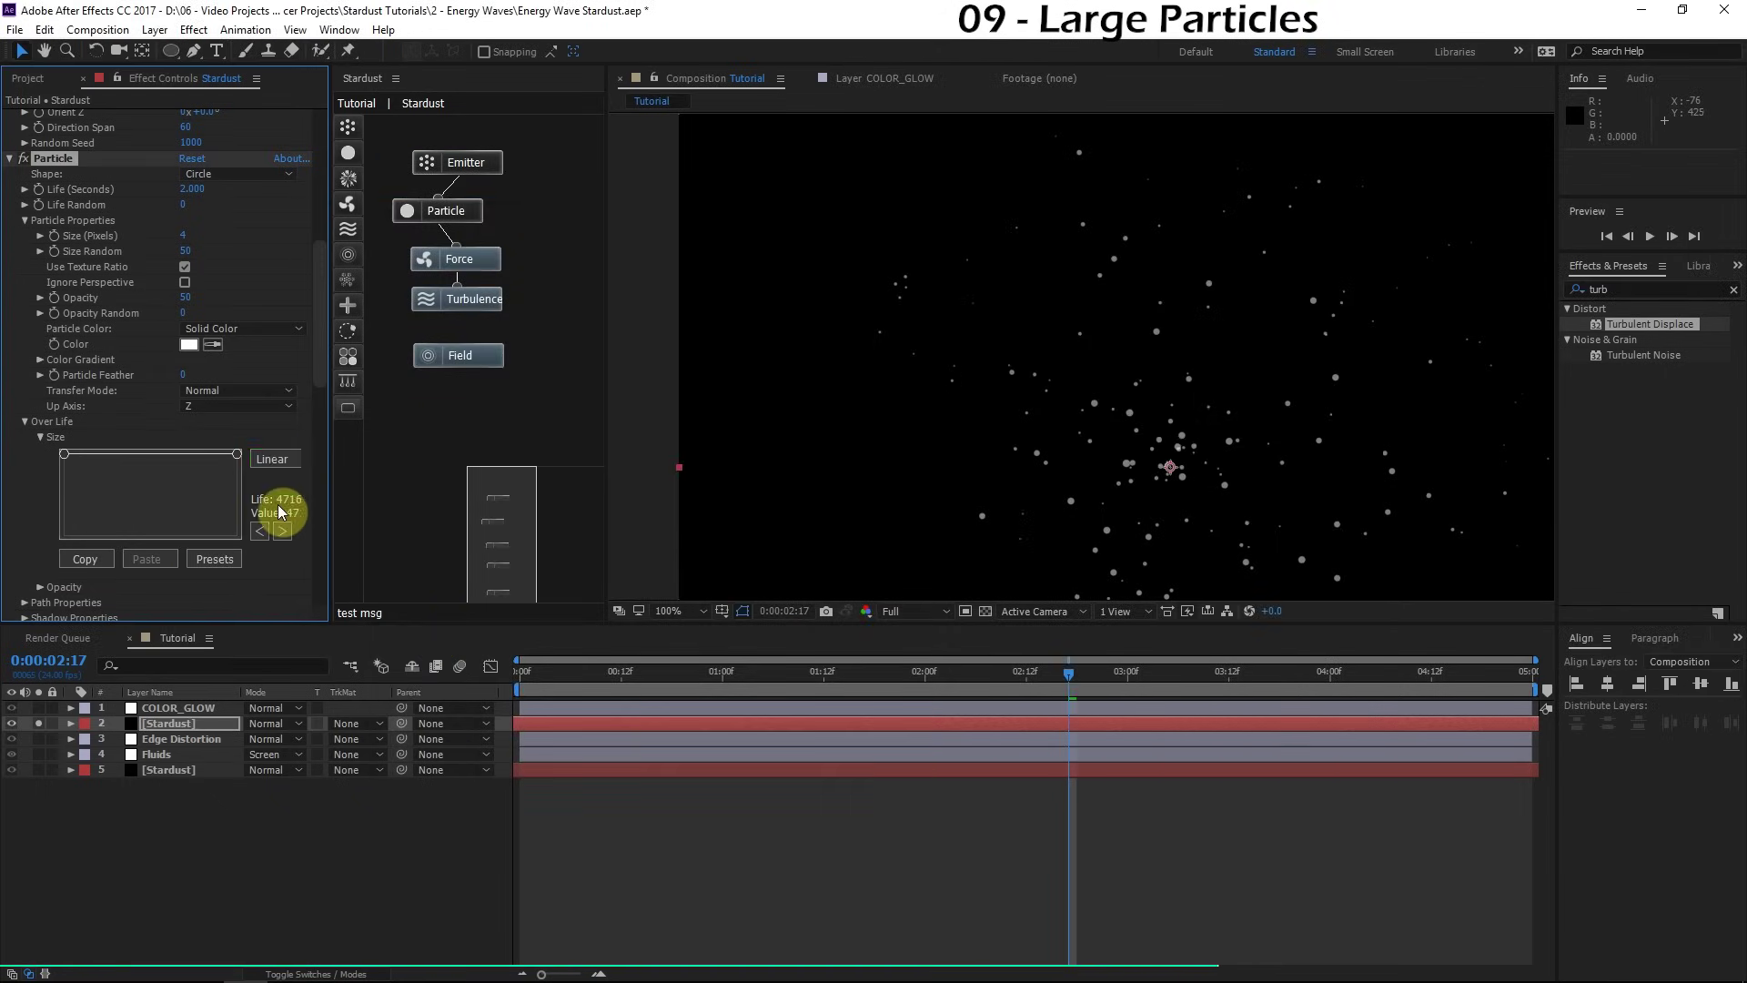
left_click(273, 459)
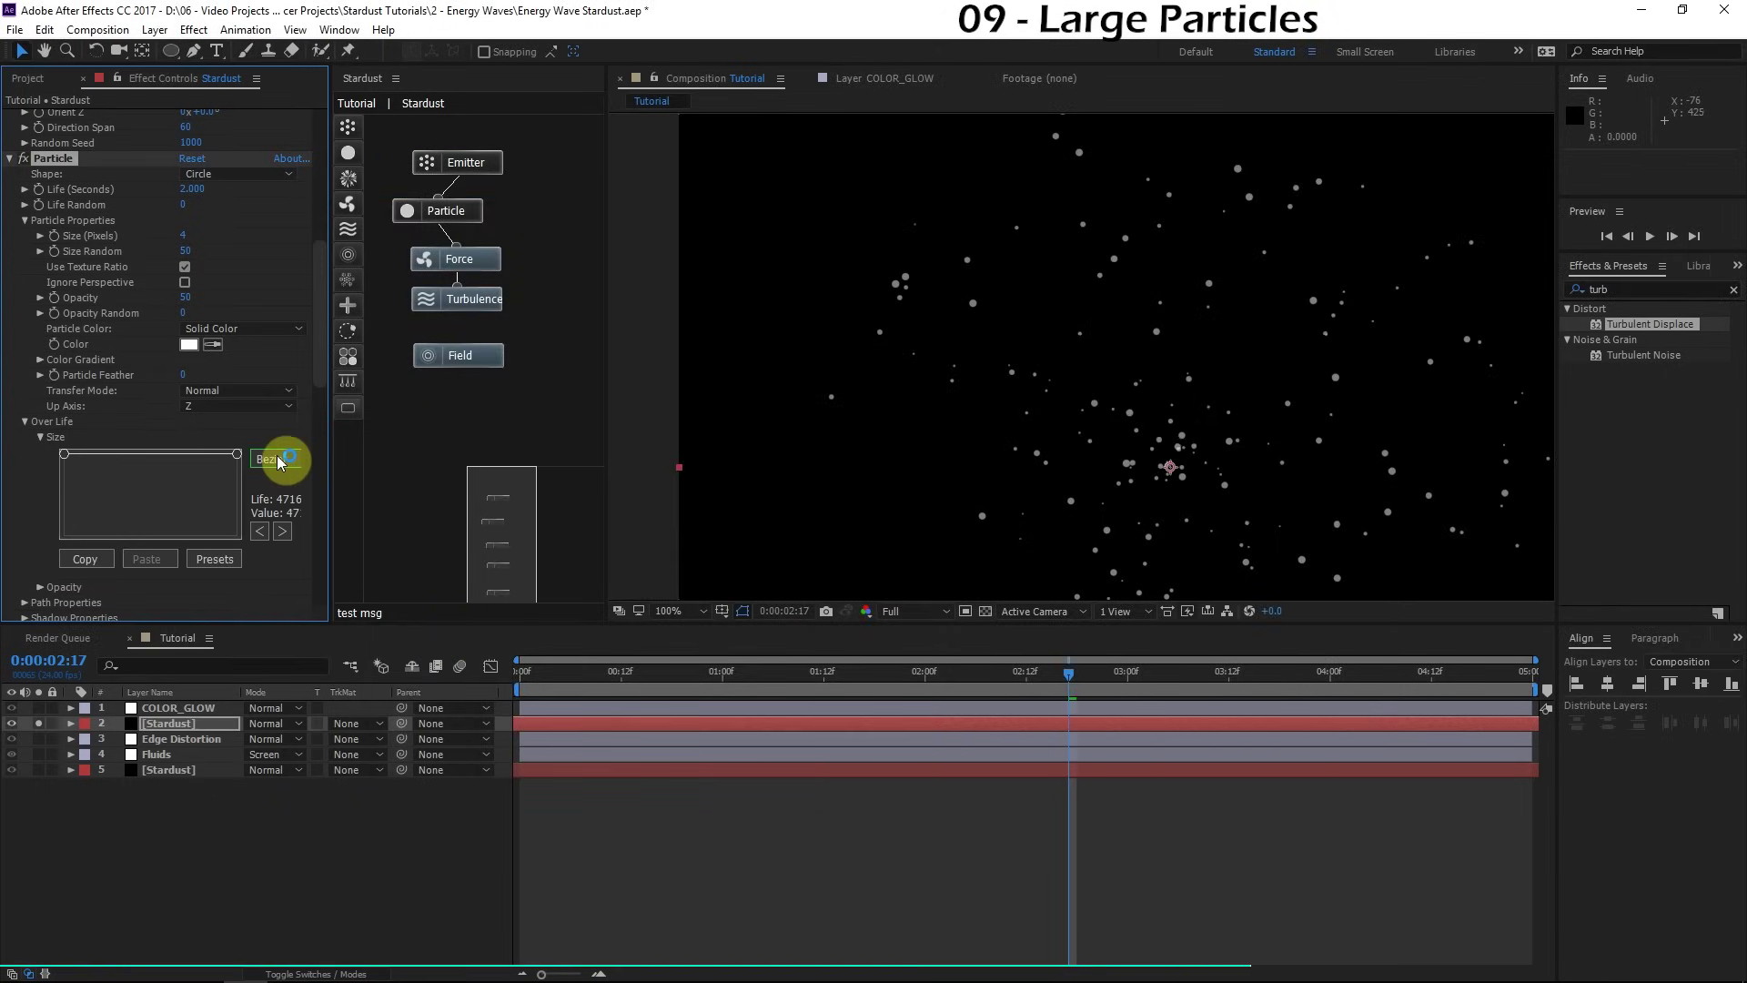
left_click(278, 461)
Step: Draw irregular dips into the Size Over Life curve, growing deeper towards the end of the particles' life
left_click_drag(332, 421, 354, 422)
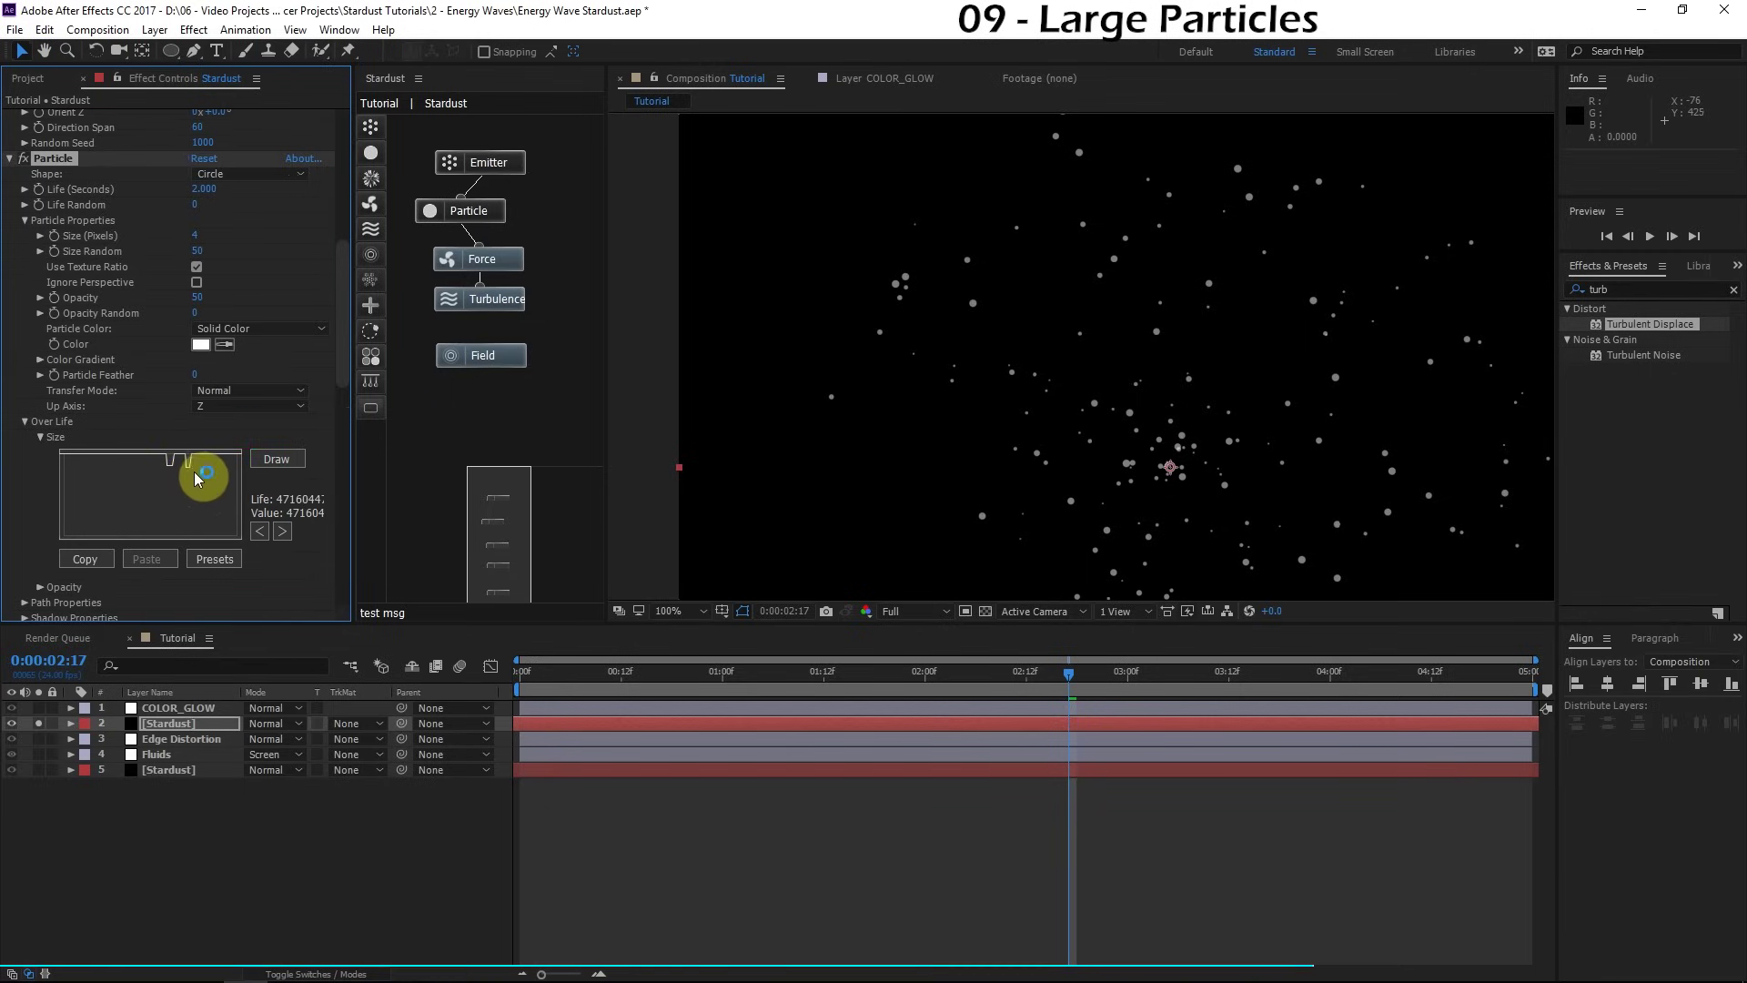
left_click_drag(196, 478, 228, 494)
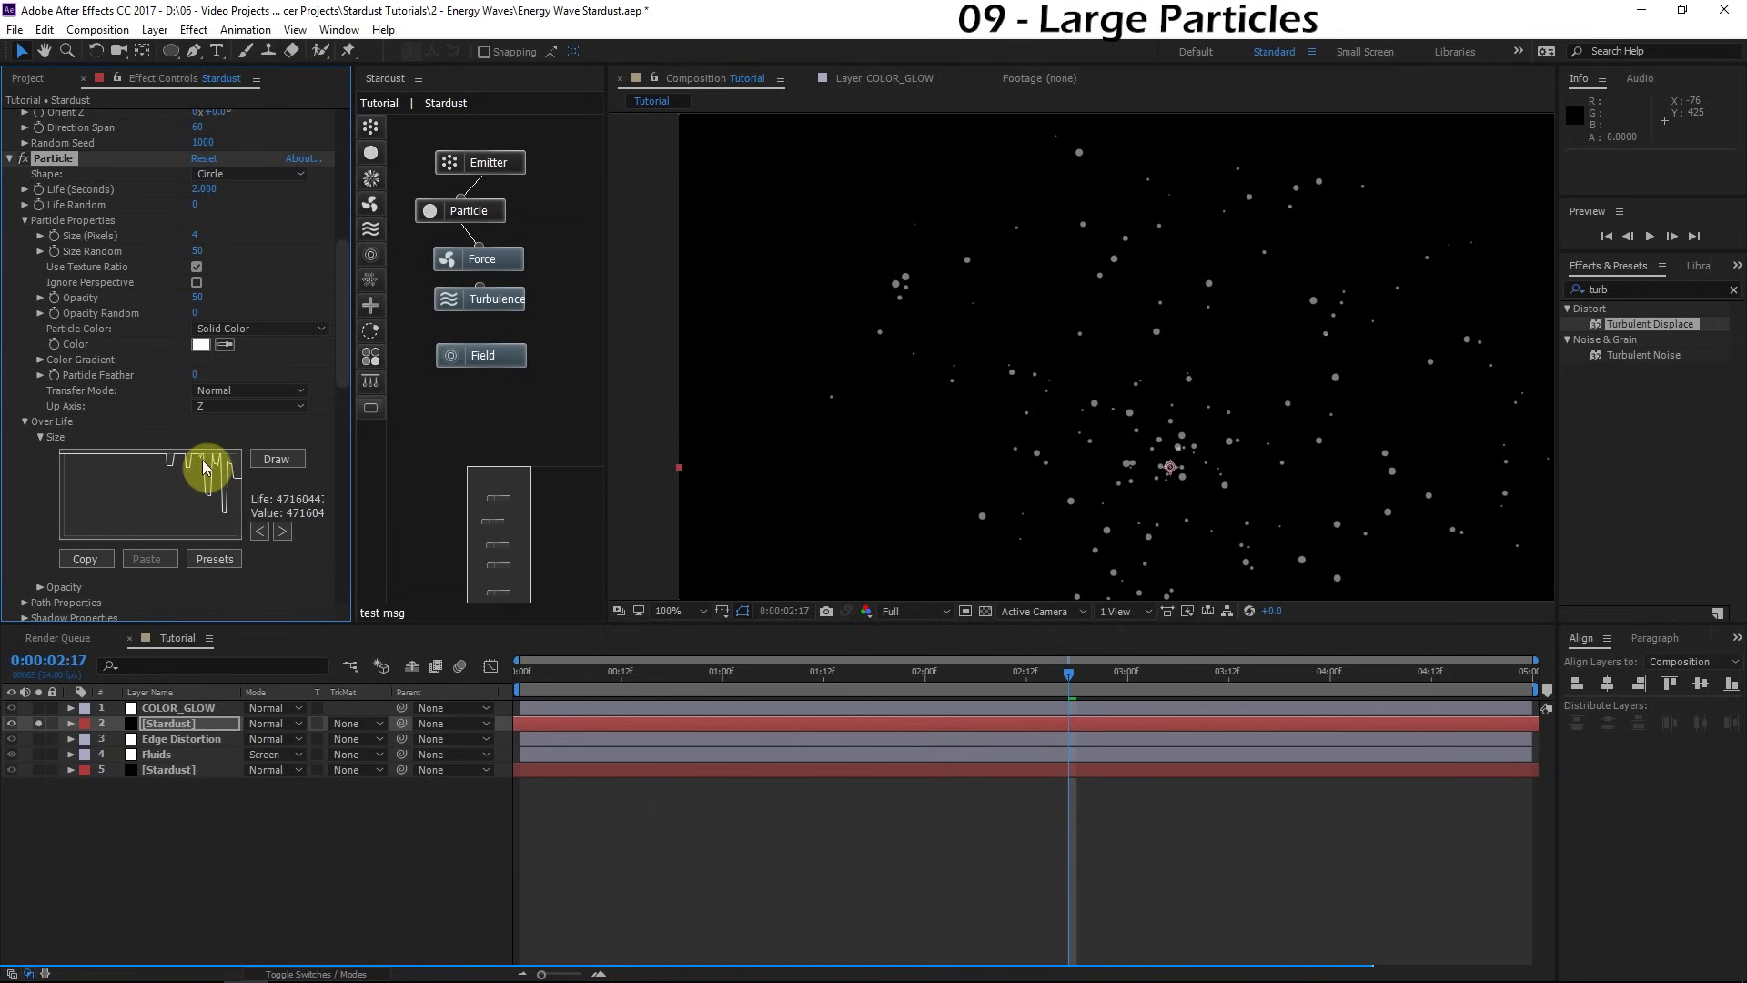
scroll(1044, 461, "down", 2)
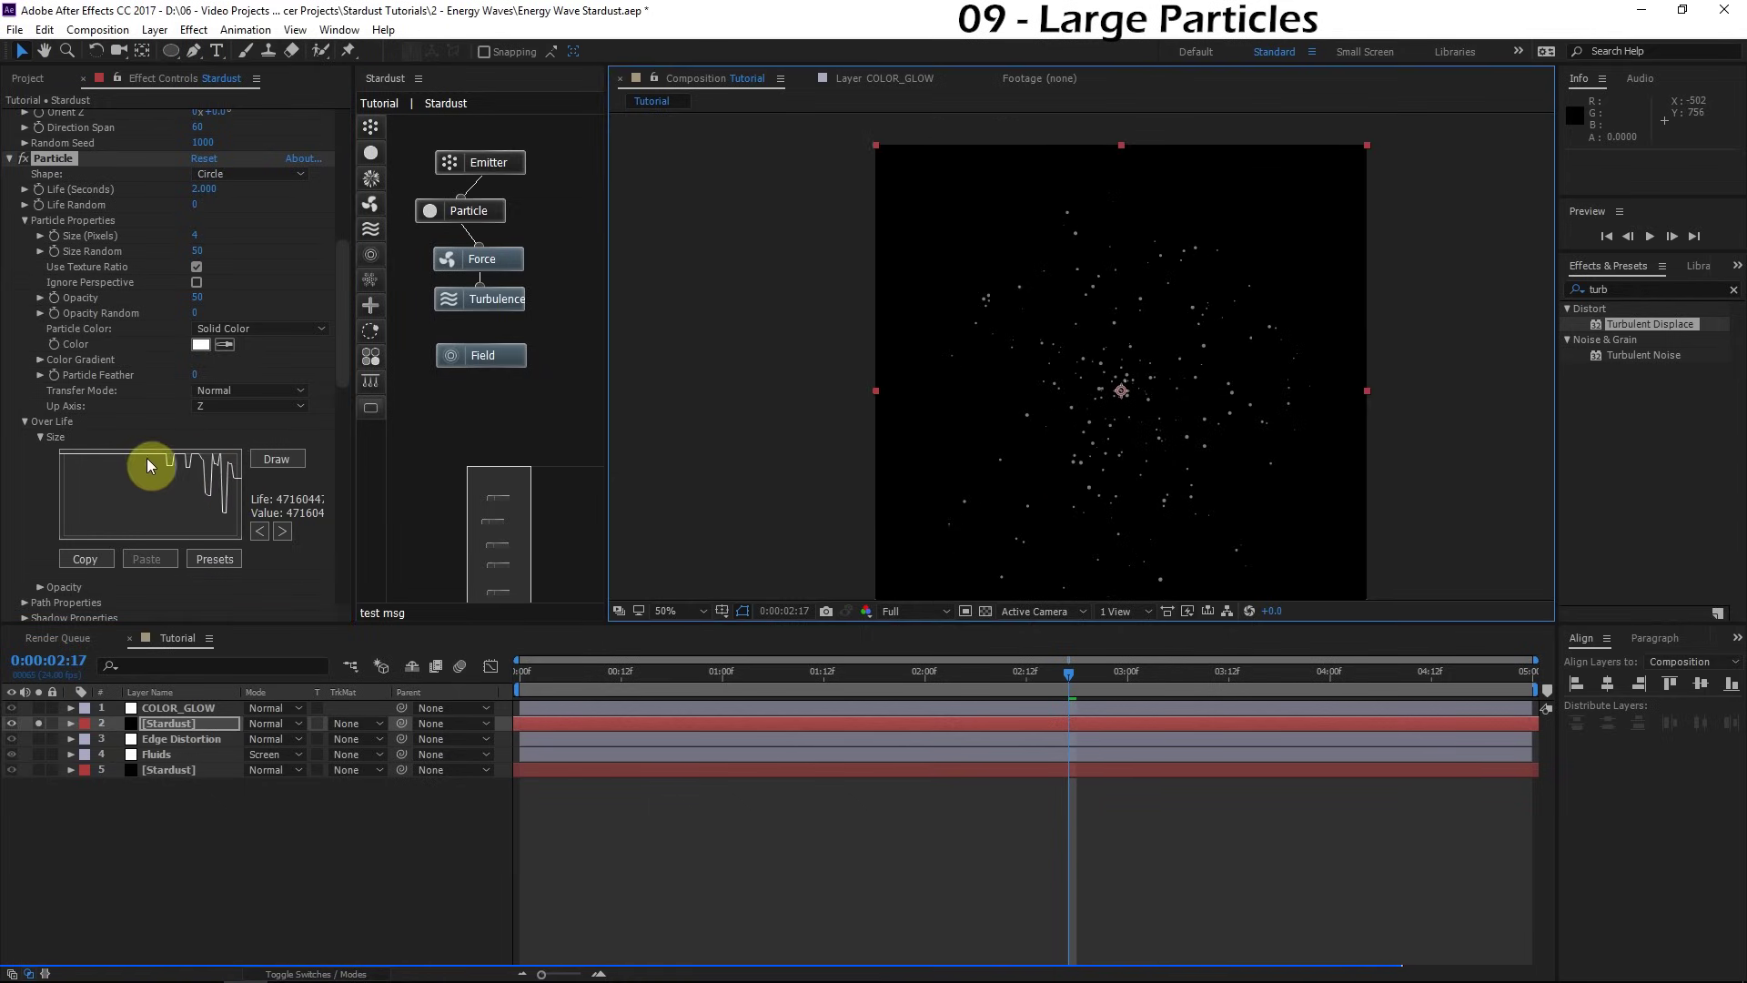
left_click_drag(134, 462, 232, 510)
Step: Set the copied layer's particle Life Random to 35
mouse_move(1034, 498)
left_mouse_down()
mouse_move(985, 435)
mouse_move(978, 473)
left_mouse_up()
scroll(86, 222, "up", 1)
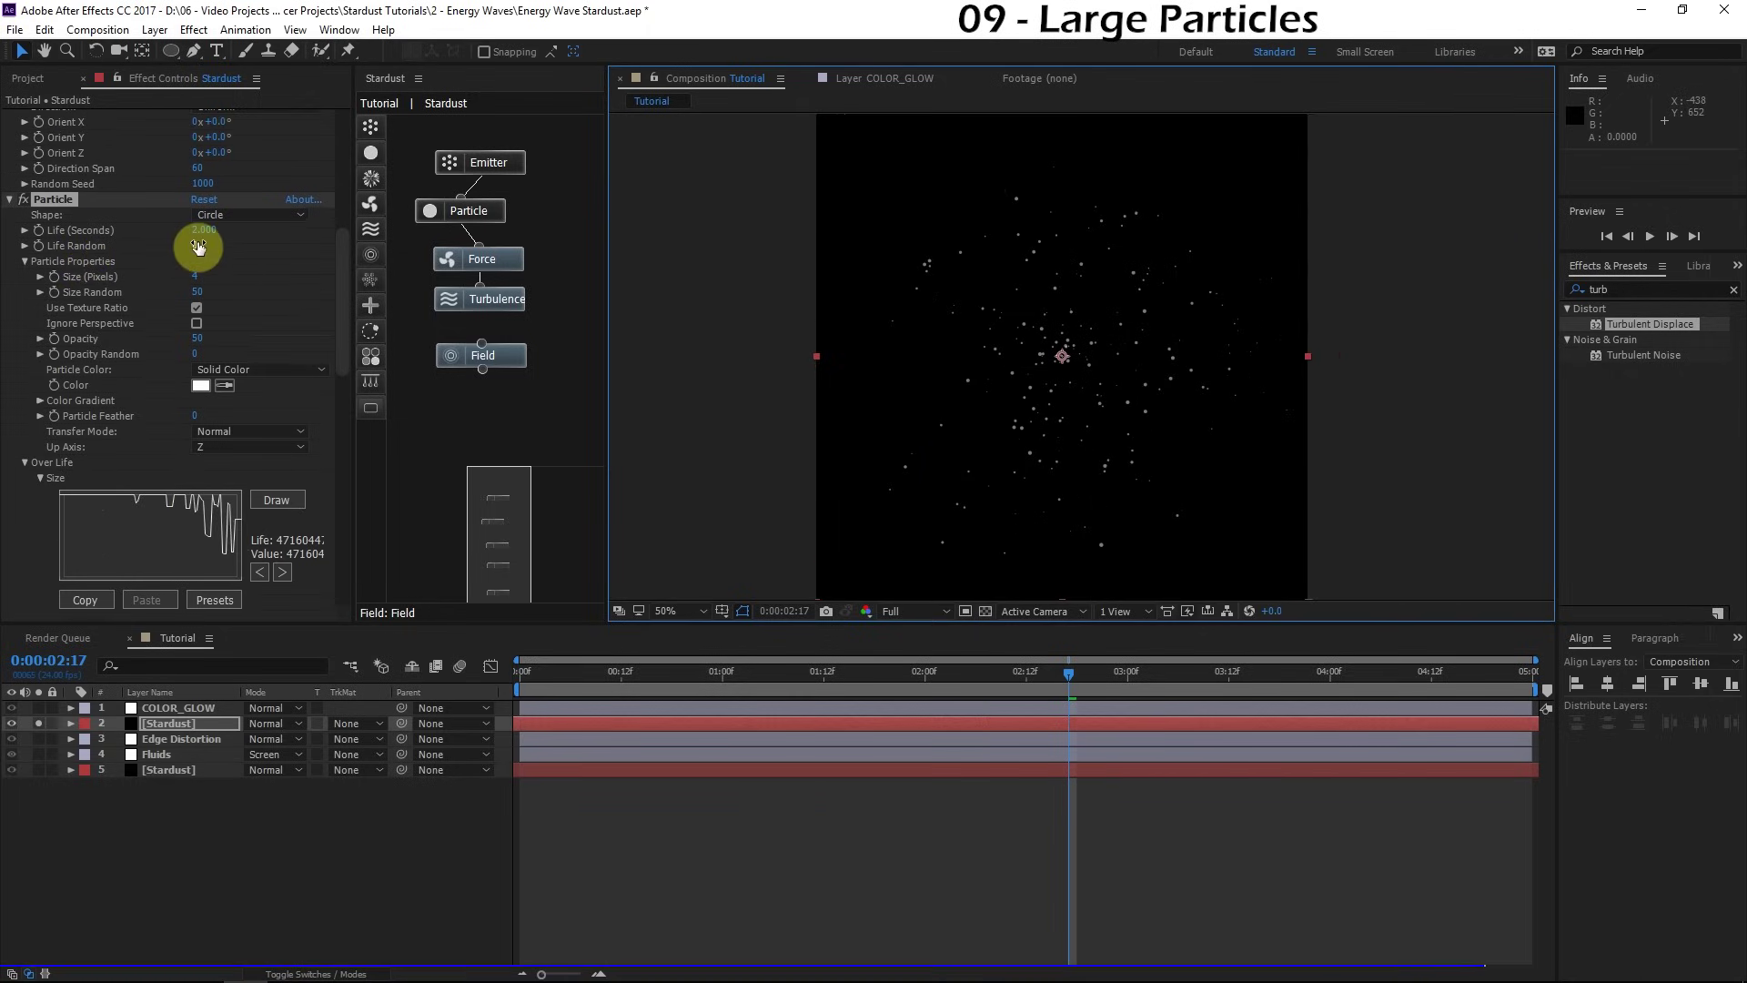
left_click_drag(975, 360, 1012, 480)
scroll(966, 397, "up", 1)
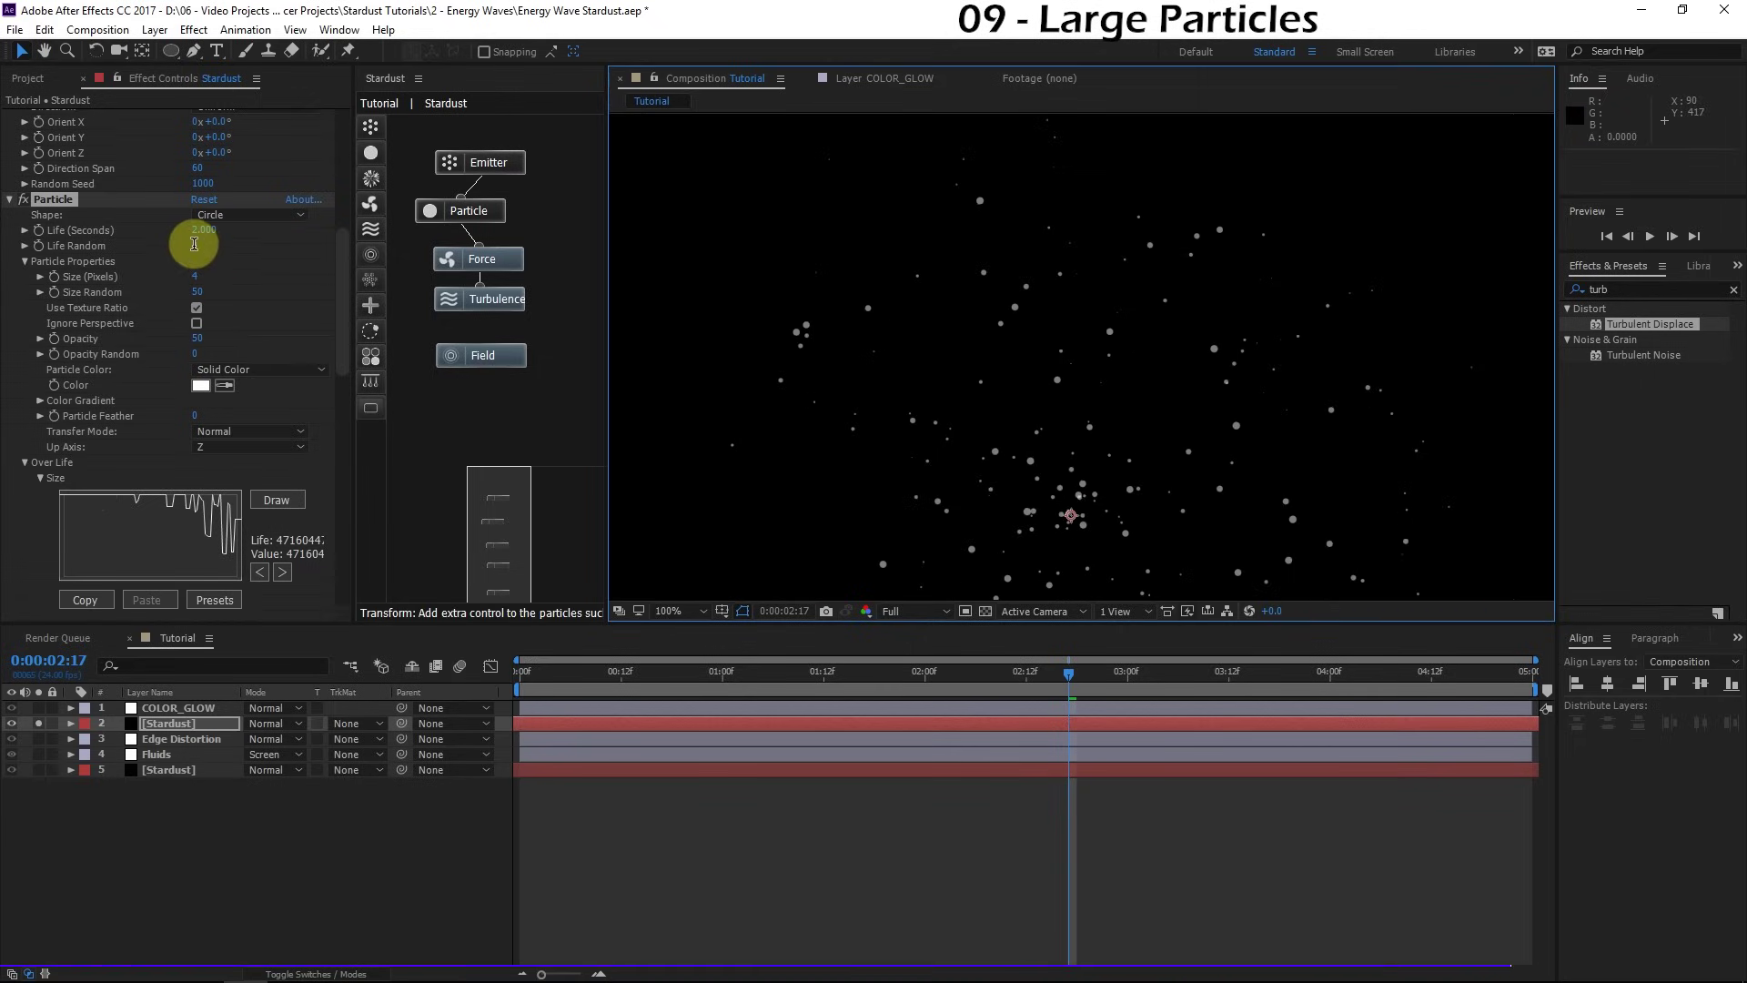
left_click(195, 244)
key("Return")
key("comma")
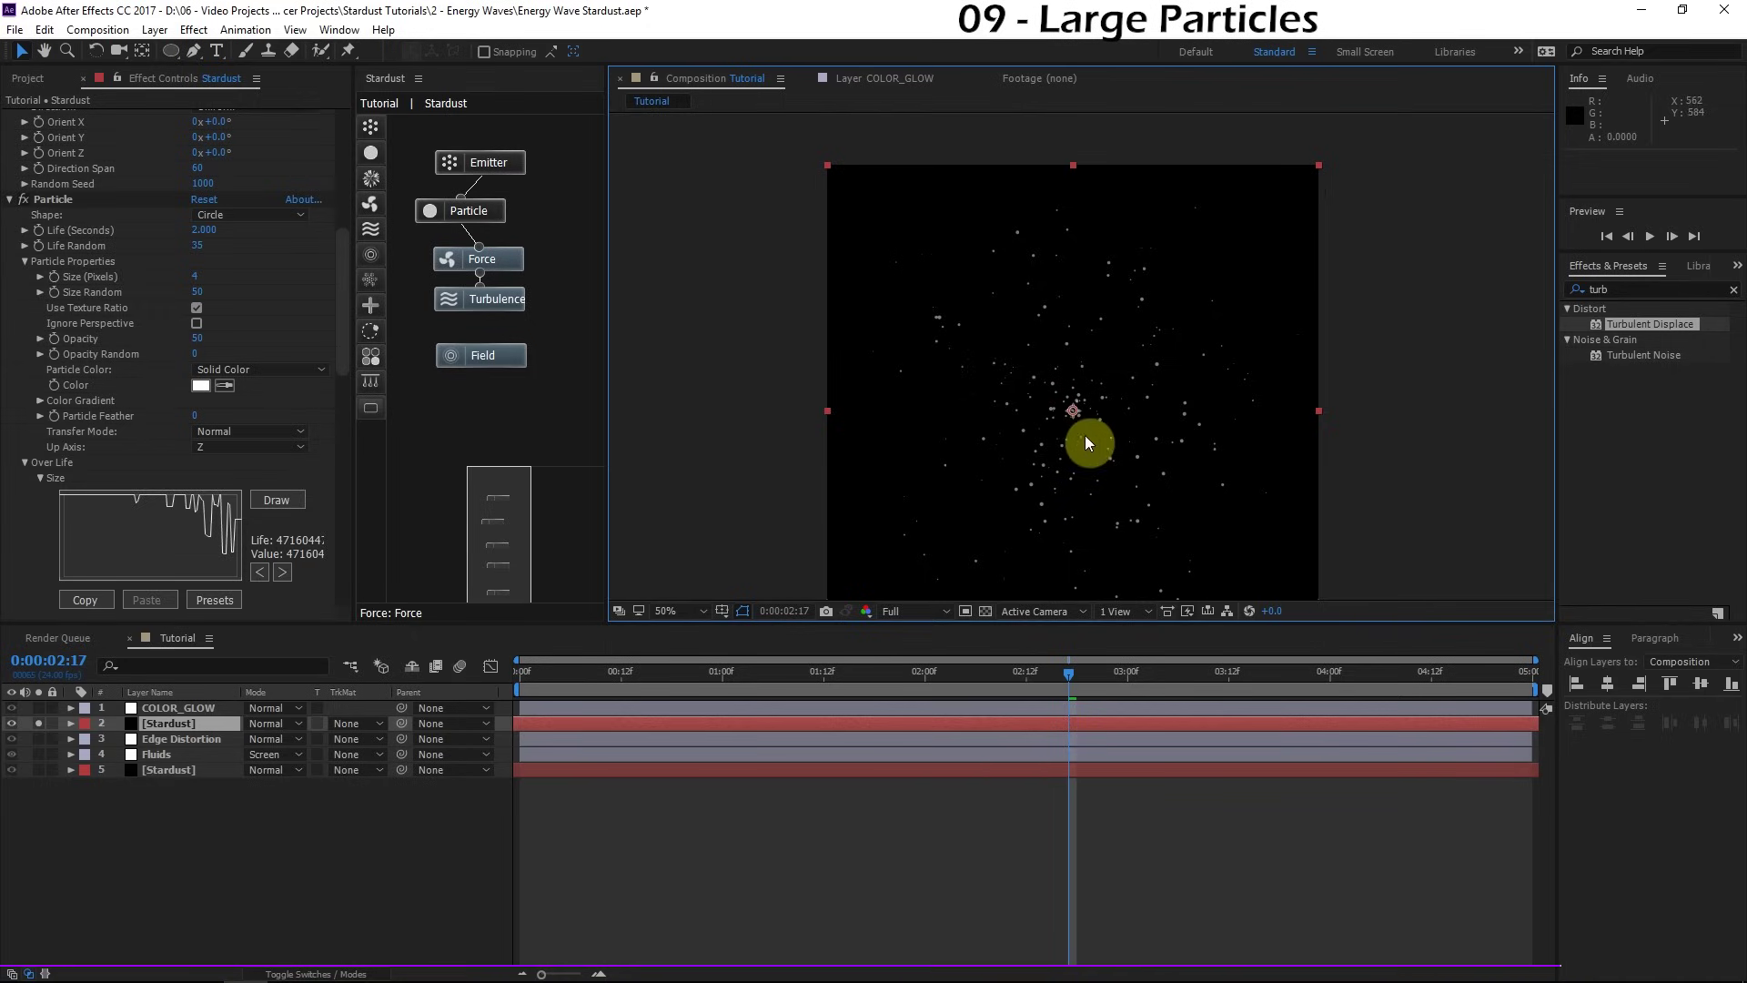
key("period")
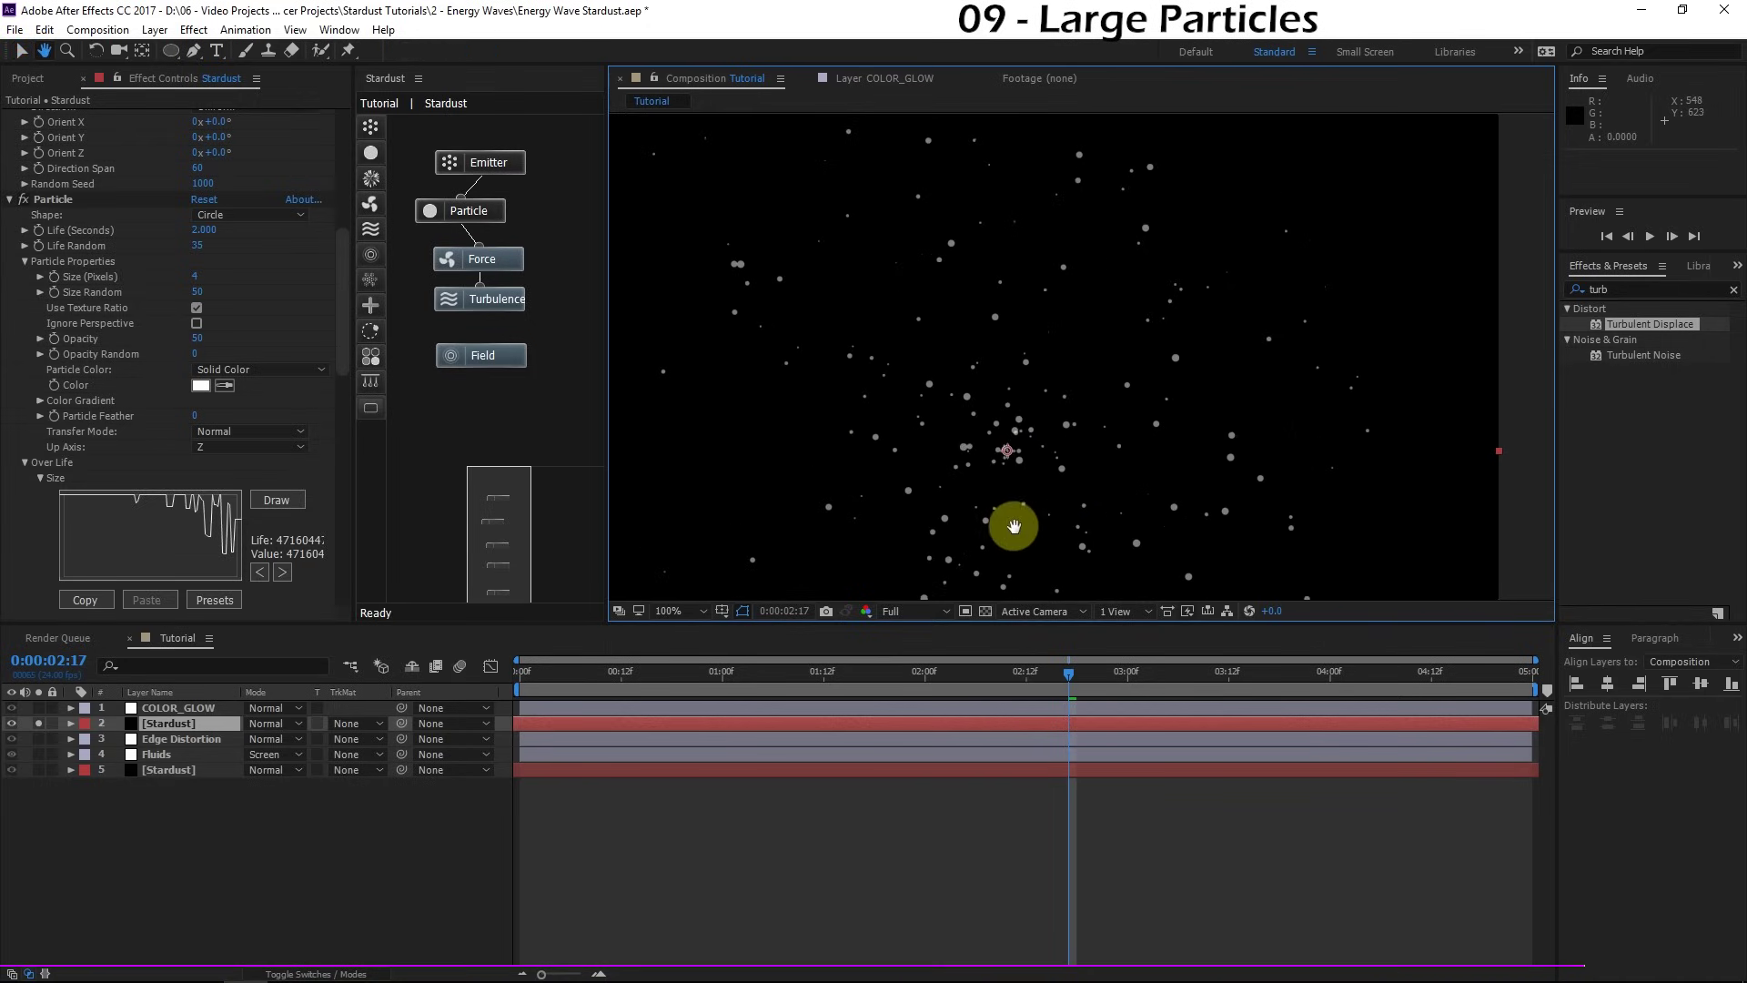
Step: Raise the large particles' Opacity to 100
scroll(68, 355, "up", 3)
scroll(68, 357, "up", 6)
scroll(68, 357, "down", 7)
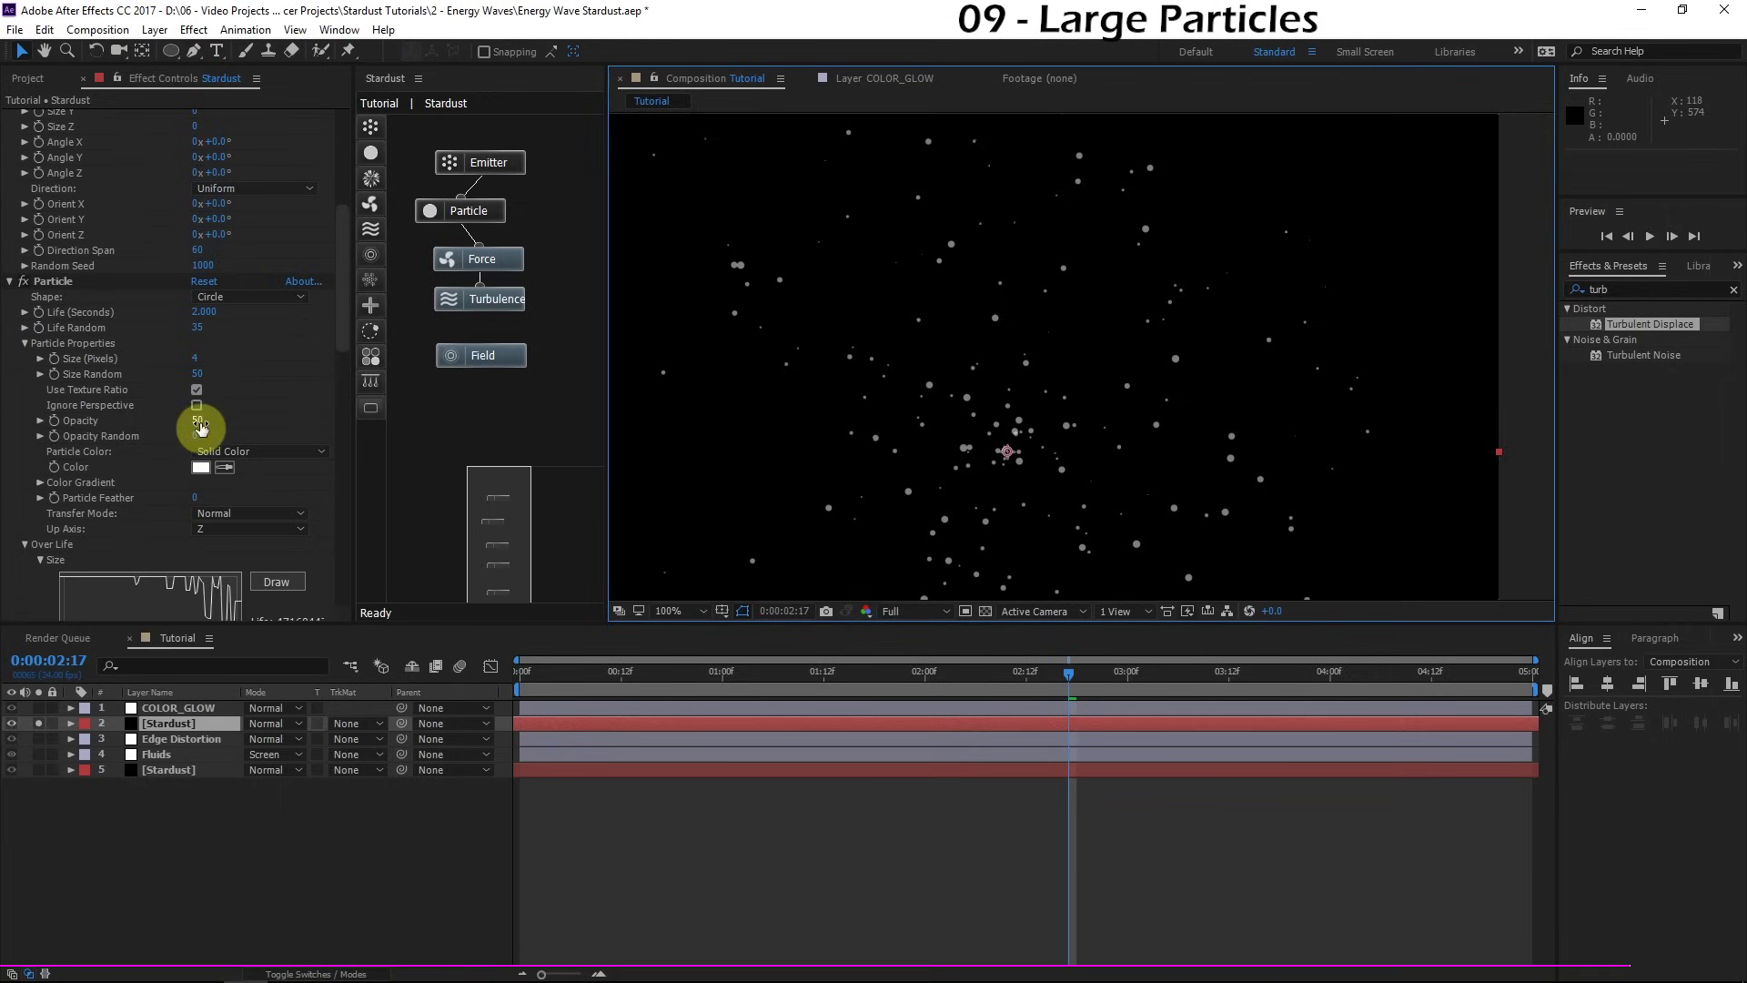
left_click_drag(194, 423, 244, 428)
key("period")
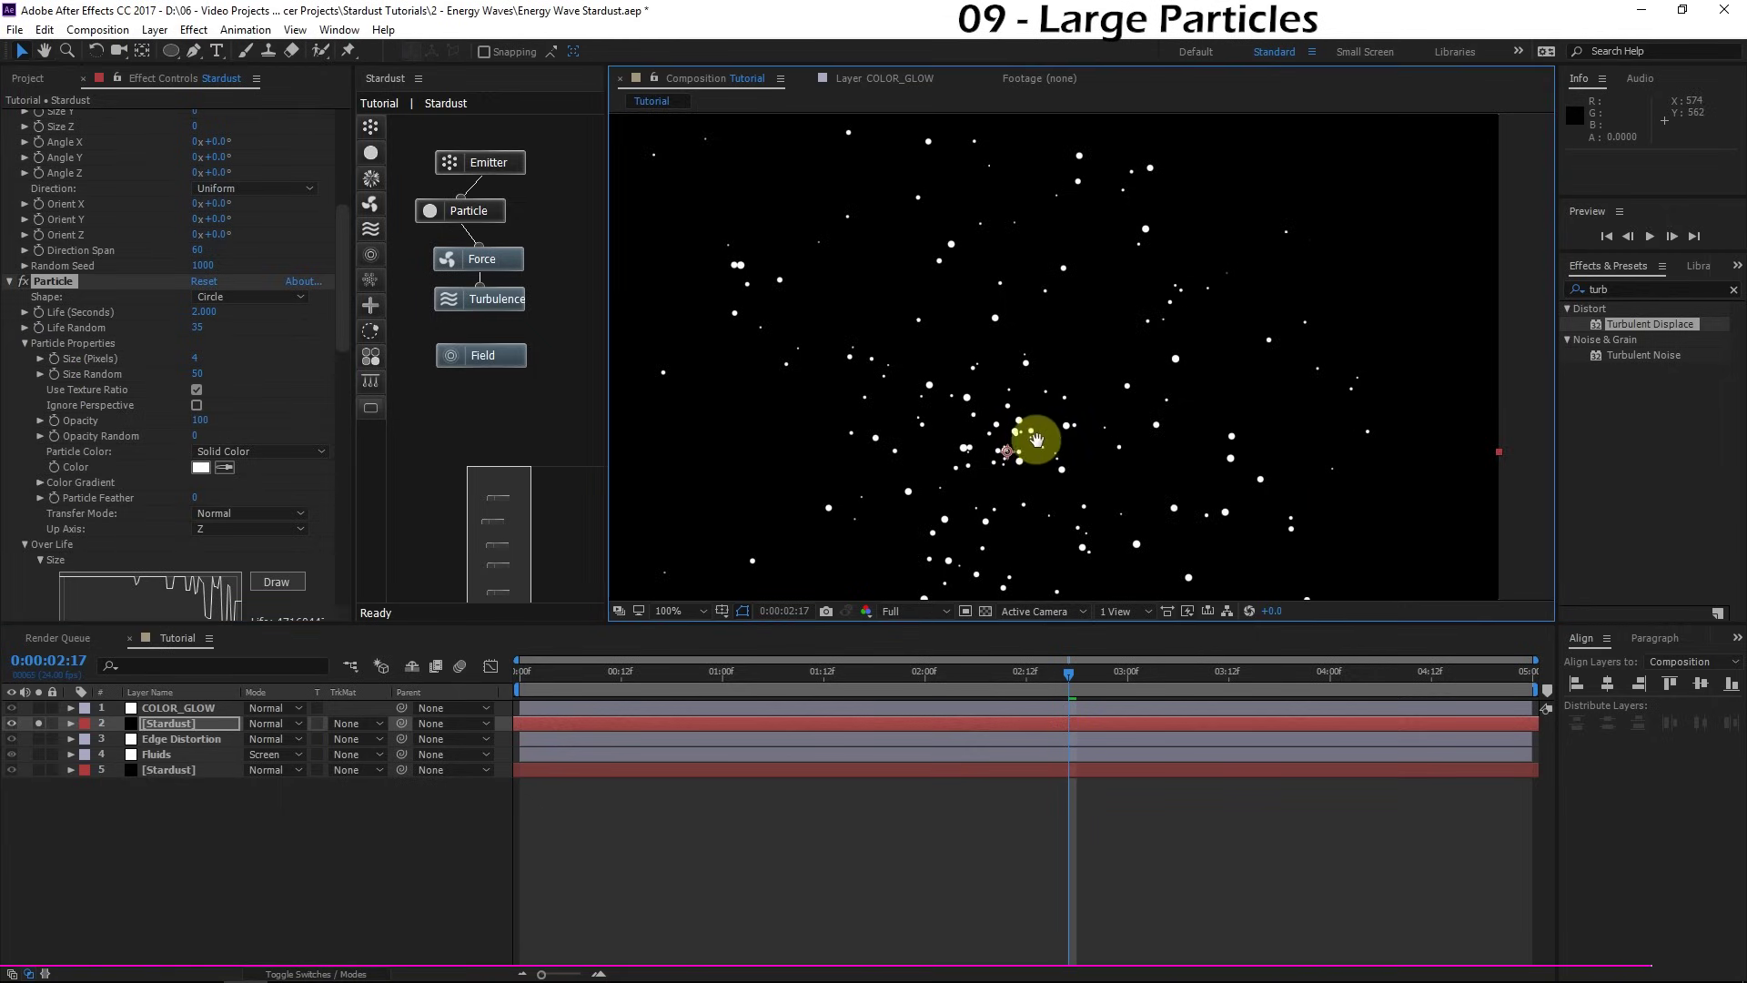
Step: Soften the large particles by setting Particle Feather to 25
scroll(1084, 457, "down", 1)
mouse_move(1034, 401)
left_mouse_down()
mouse_move(1003, 432)
mouse_move(1048, 413)
left_mouse_up()
scroll(1026, 382, "up", 1)
scroll(140, 469, "down", 2)
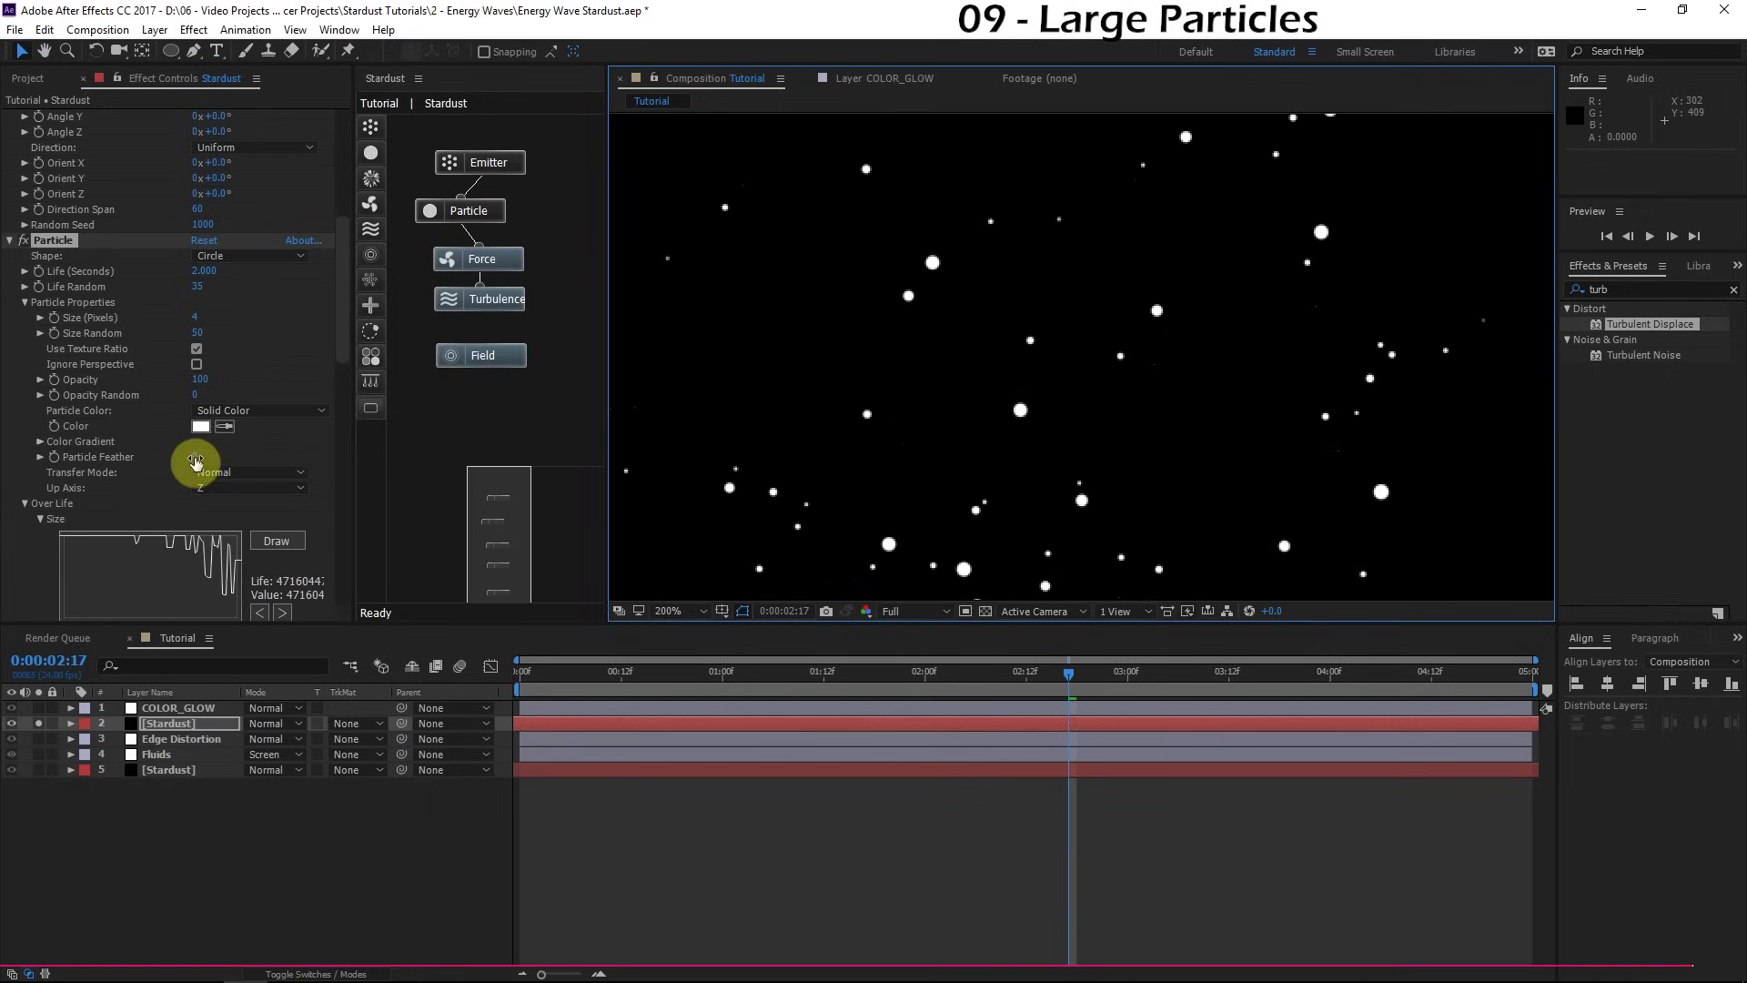
left_click(220, 459)
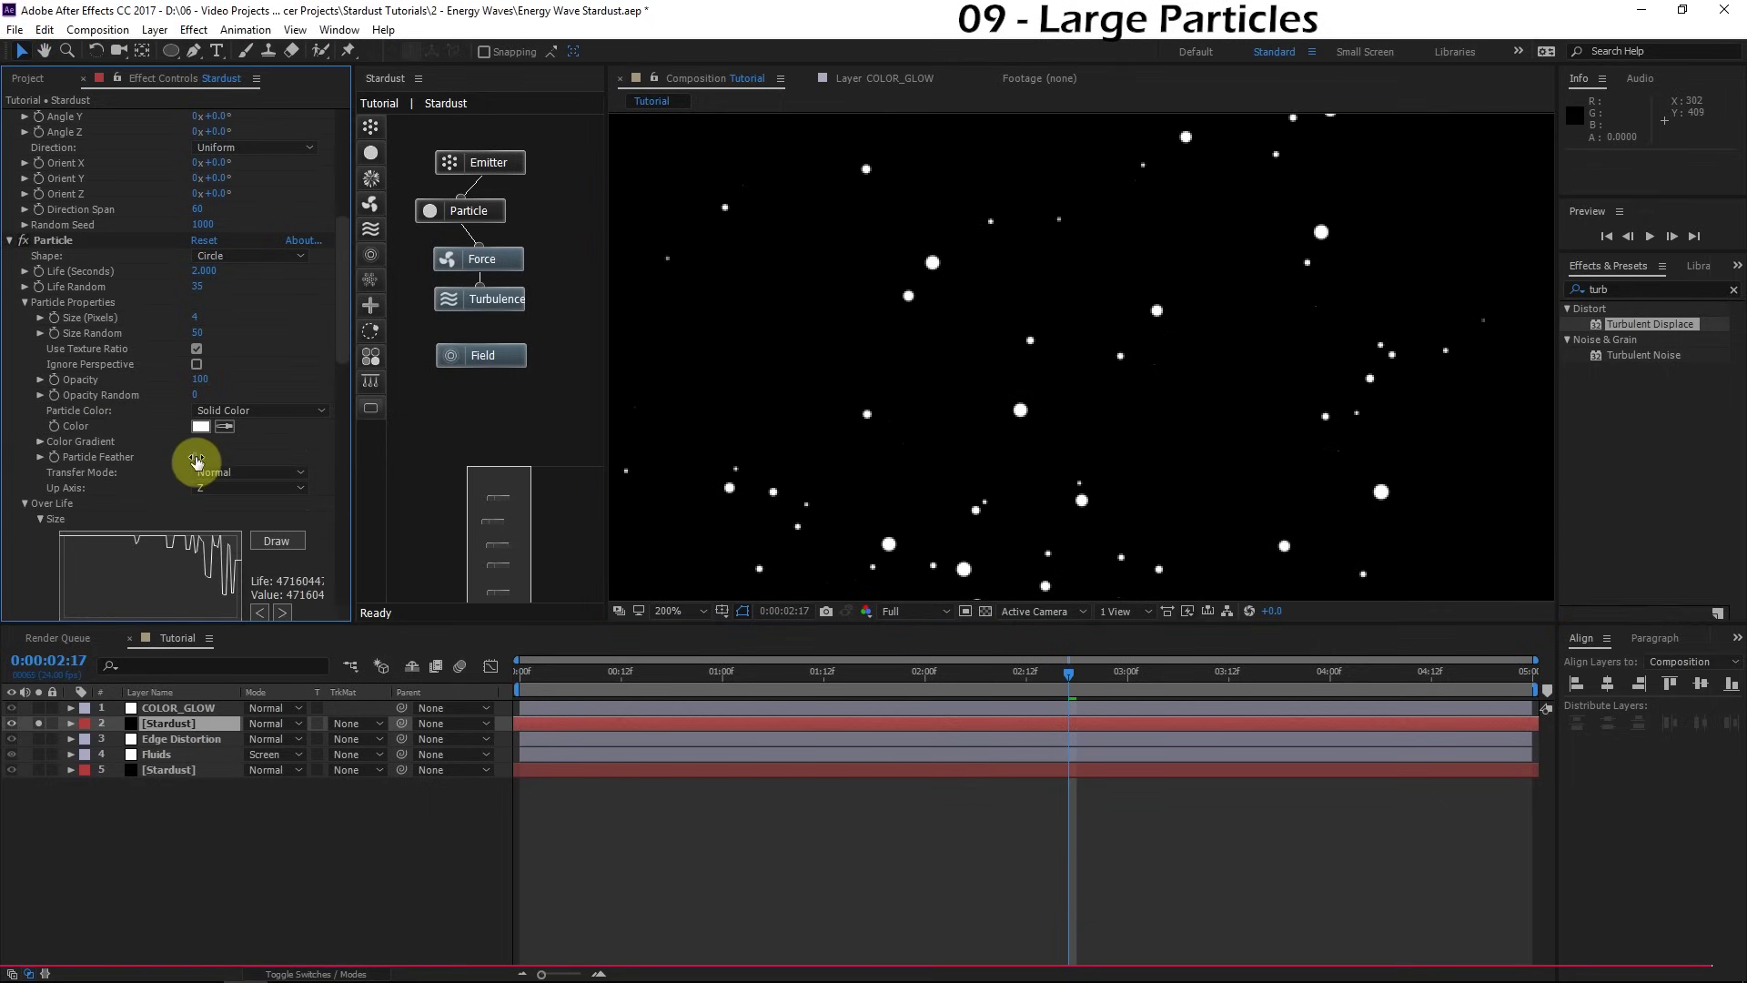
type("25")
key("Return")
scroll(1127, 344, "down", 2)
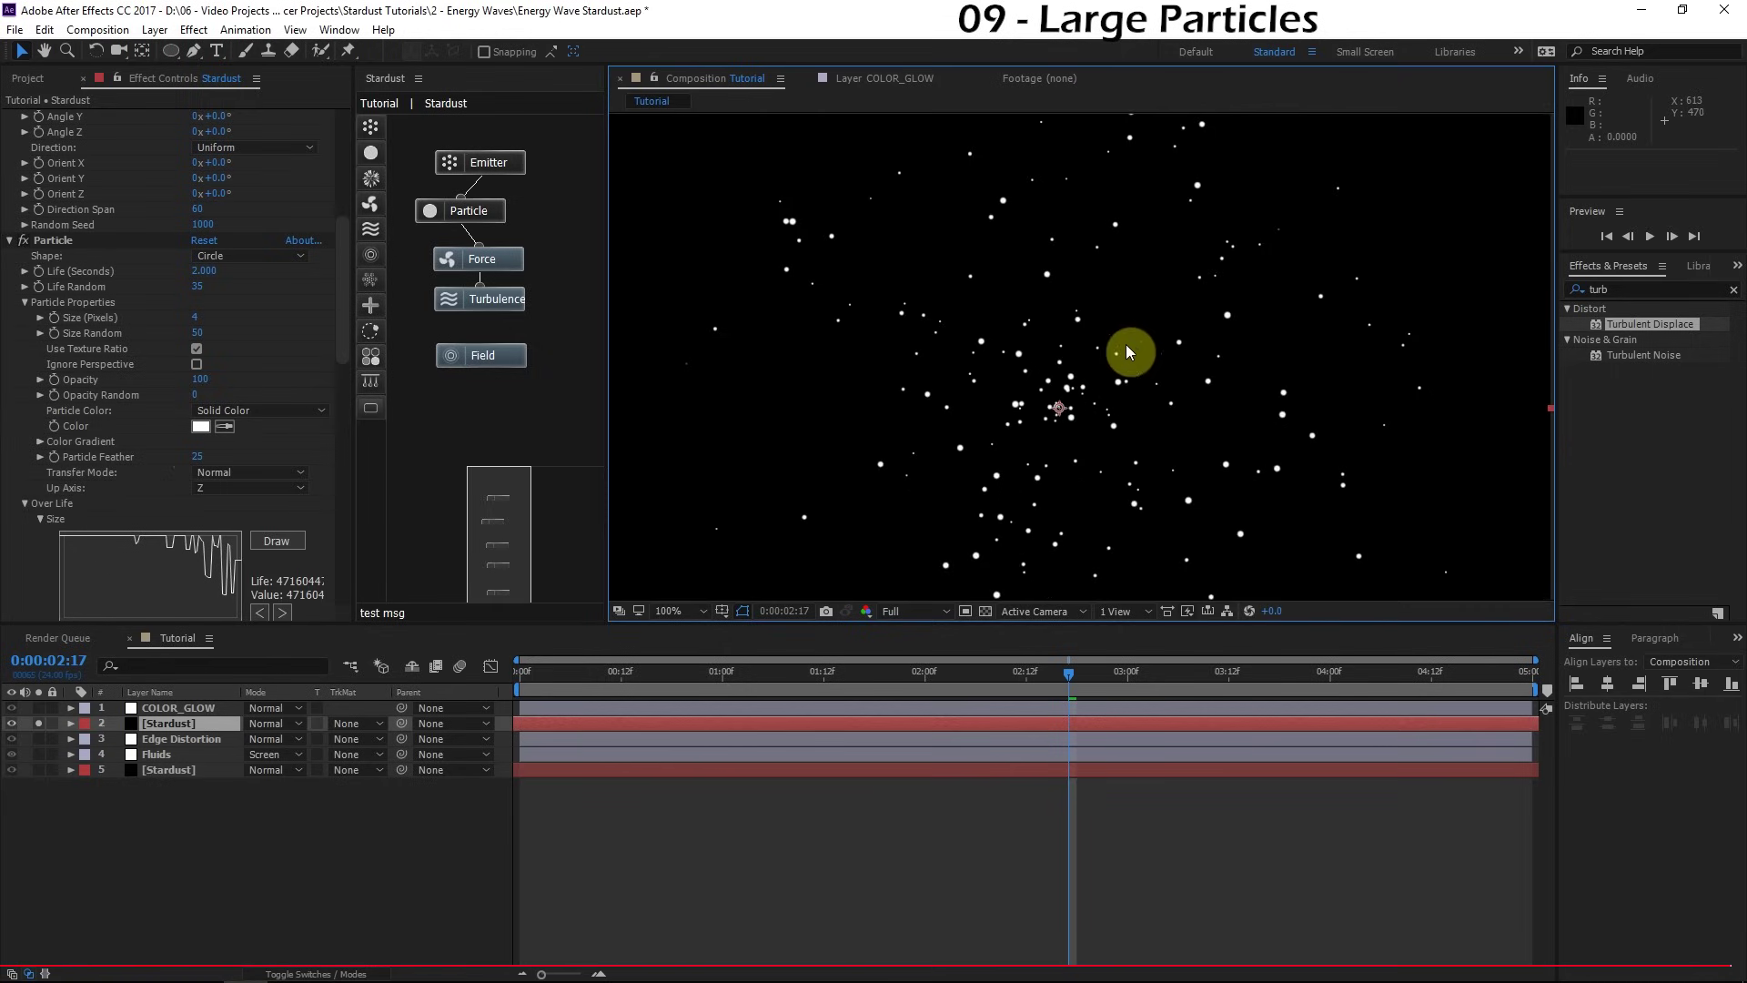
Step: Turn on motion blur in the copied Stardust layer's render settings and change its emitter's Random Seed to 2070
scroll(111, 313, "up", 8)
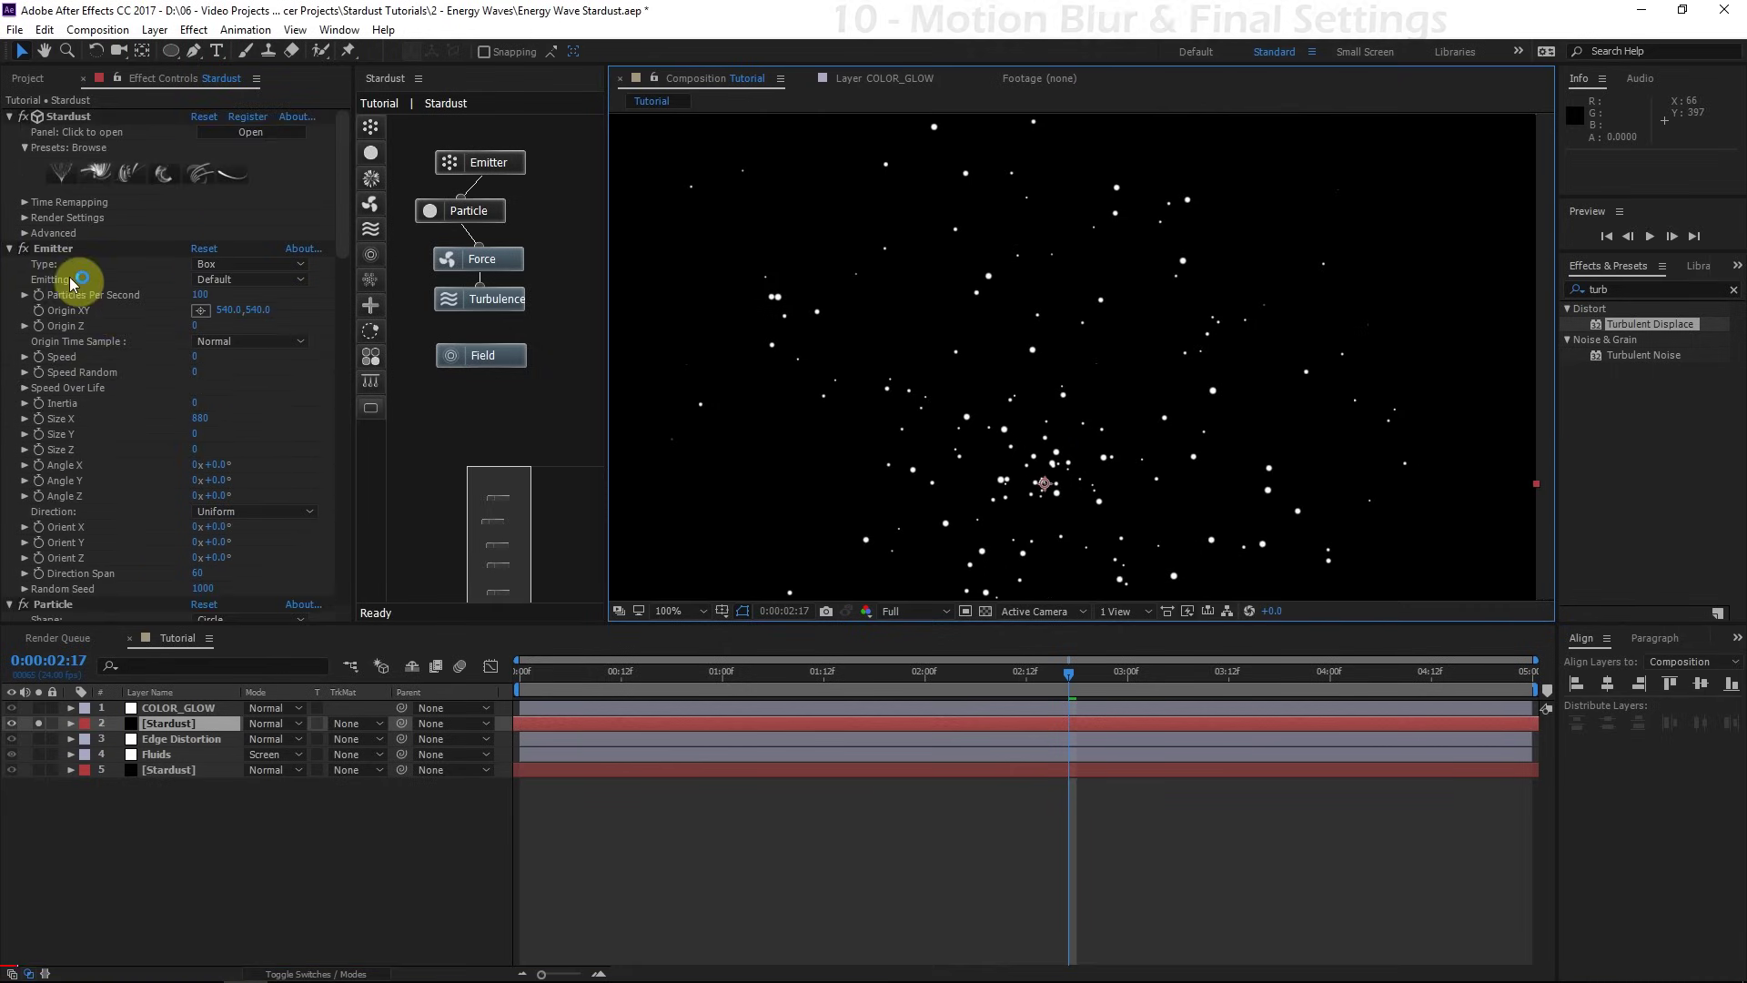
left_click(24, 218)
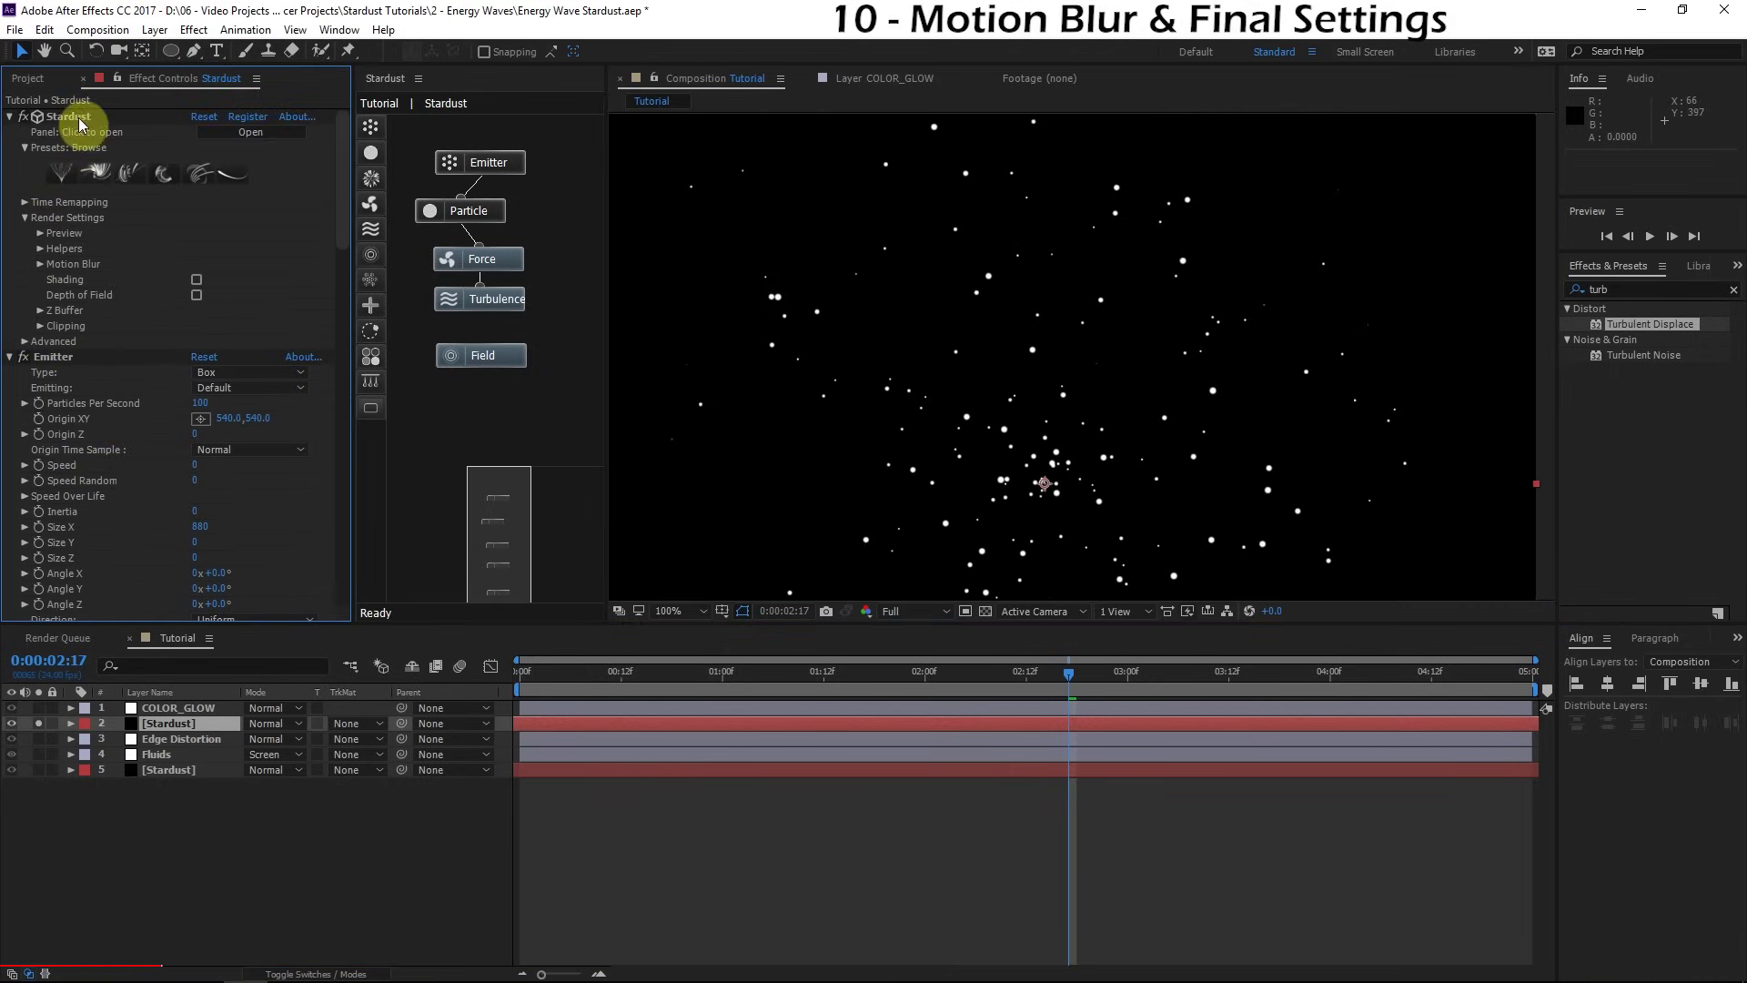
left_click(40, 264)
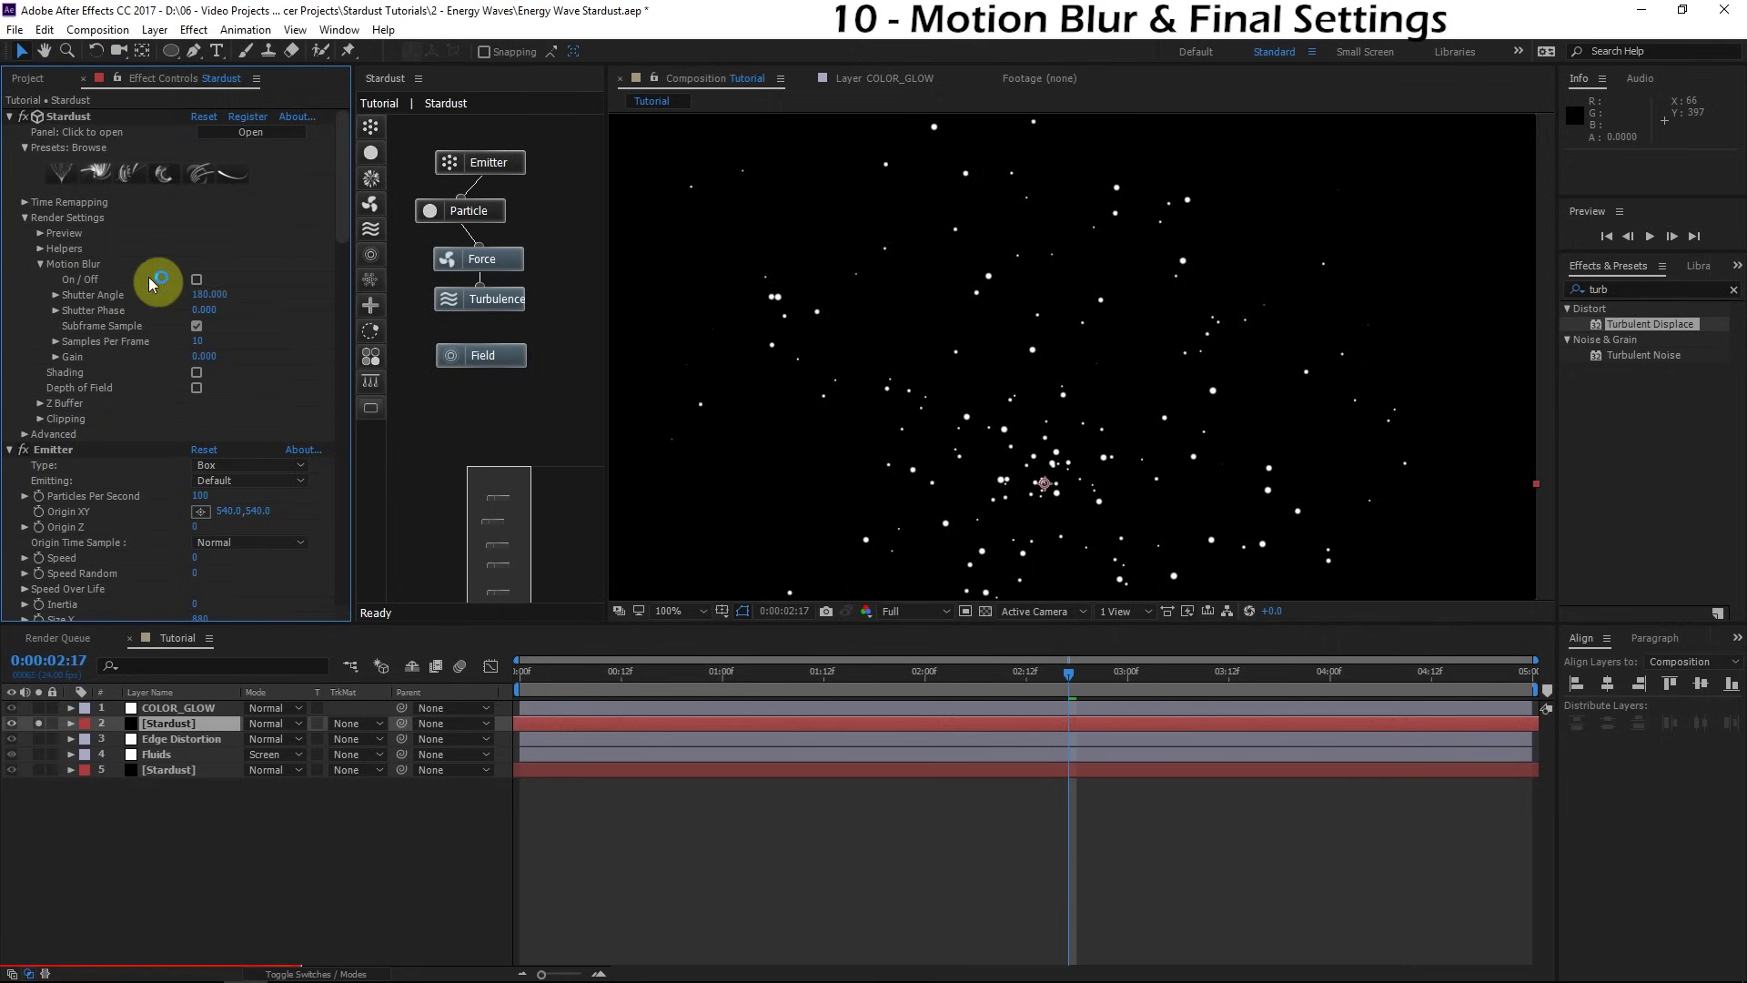
left_click(214, 284)
scroll(59, 506, "down", 6)
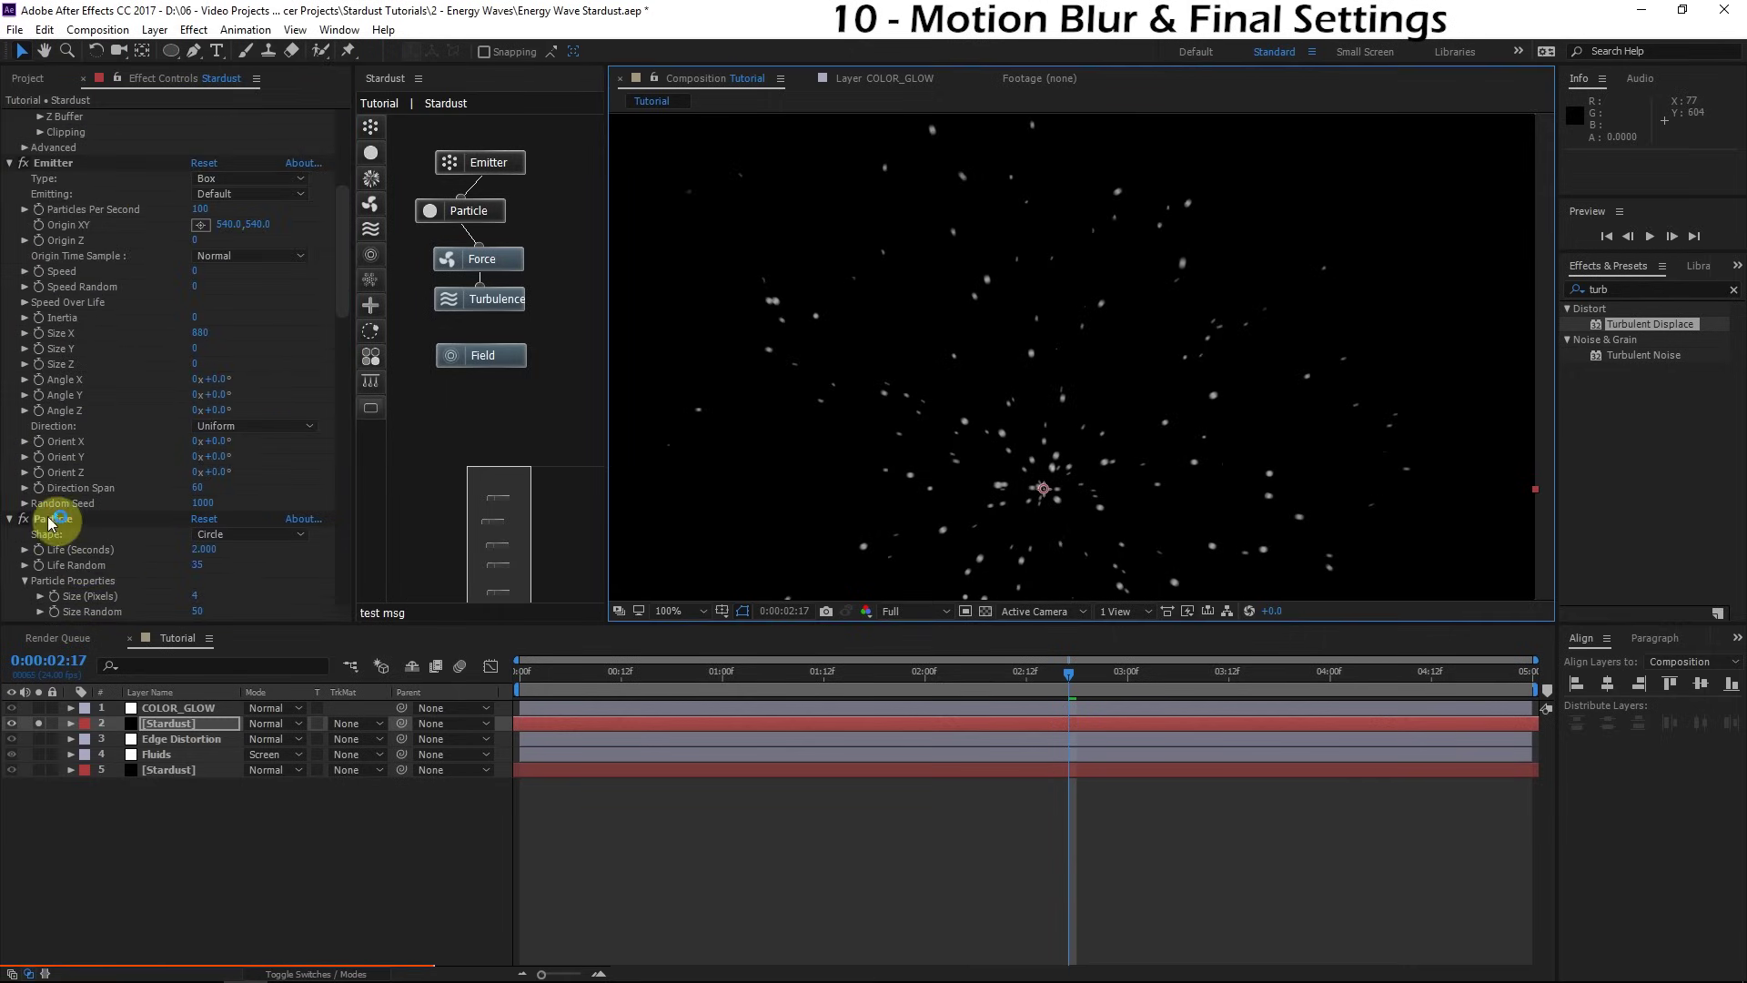
left_click_drag(194, 507, 328, 495)
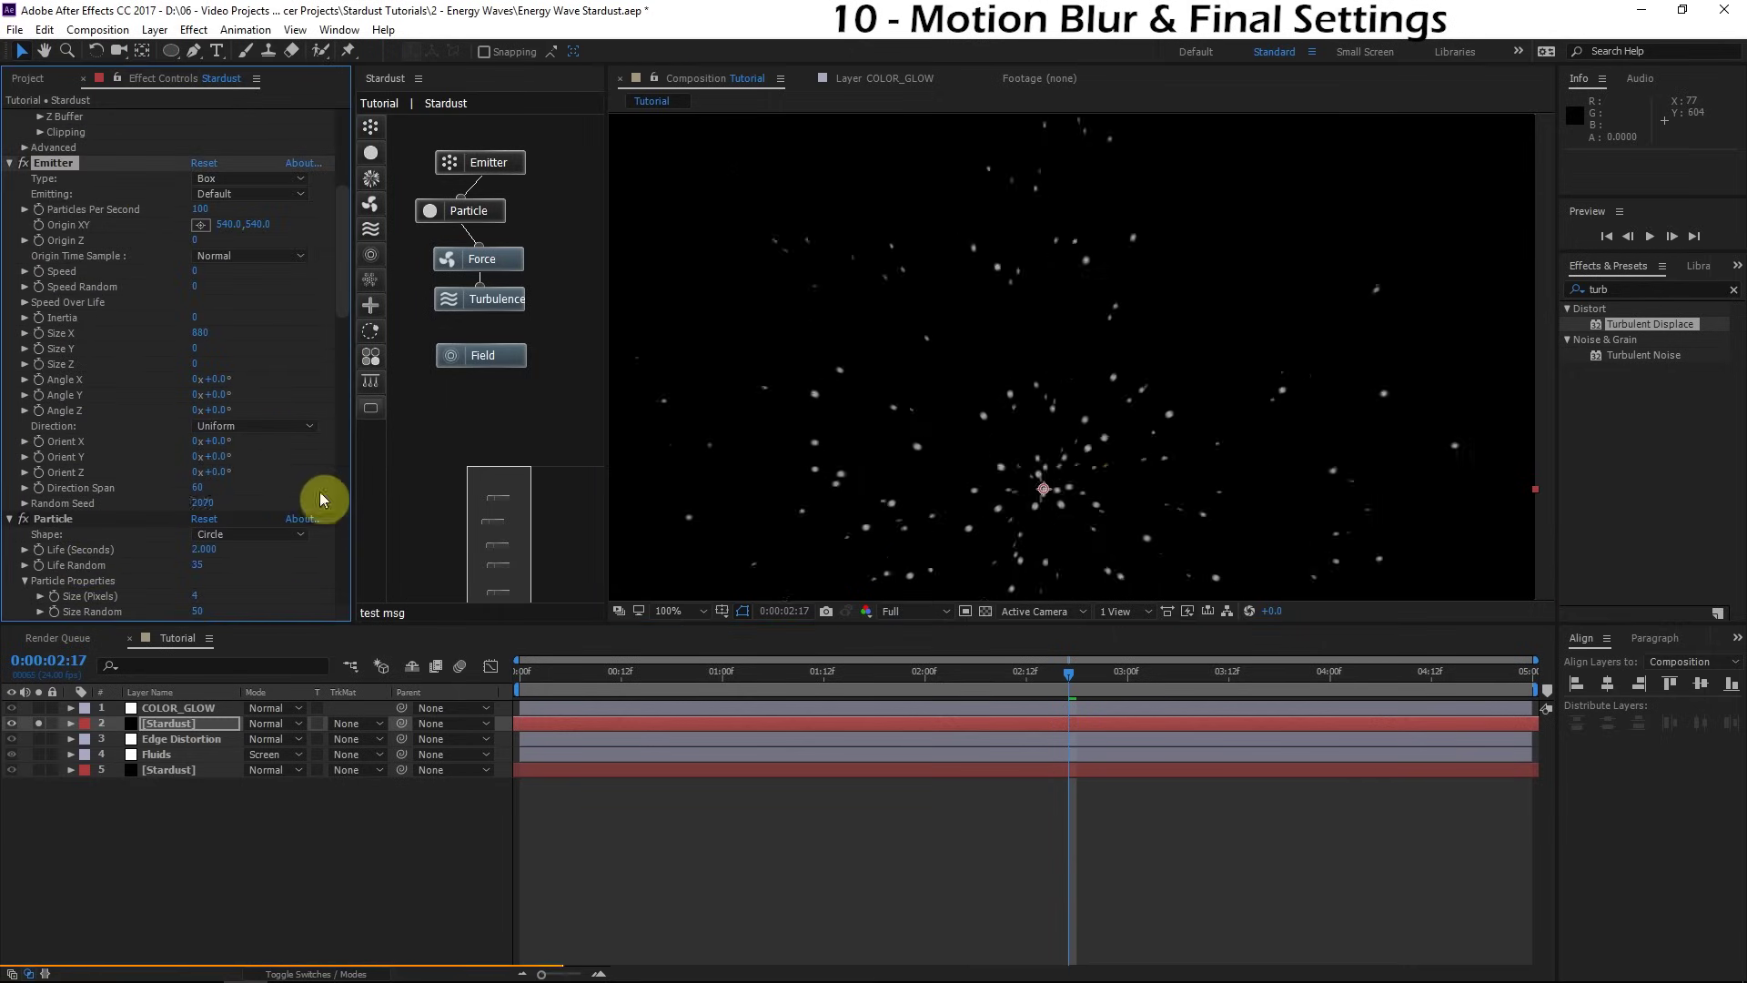
left_click_drag(1096, 464, 875, 541)
Step: Solo the original Stardust layer together with the large-particle copy
left_click(173, 769)
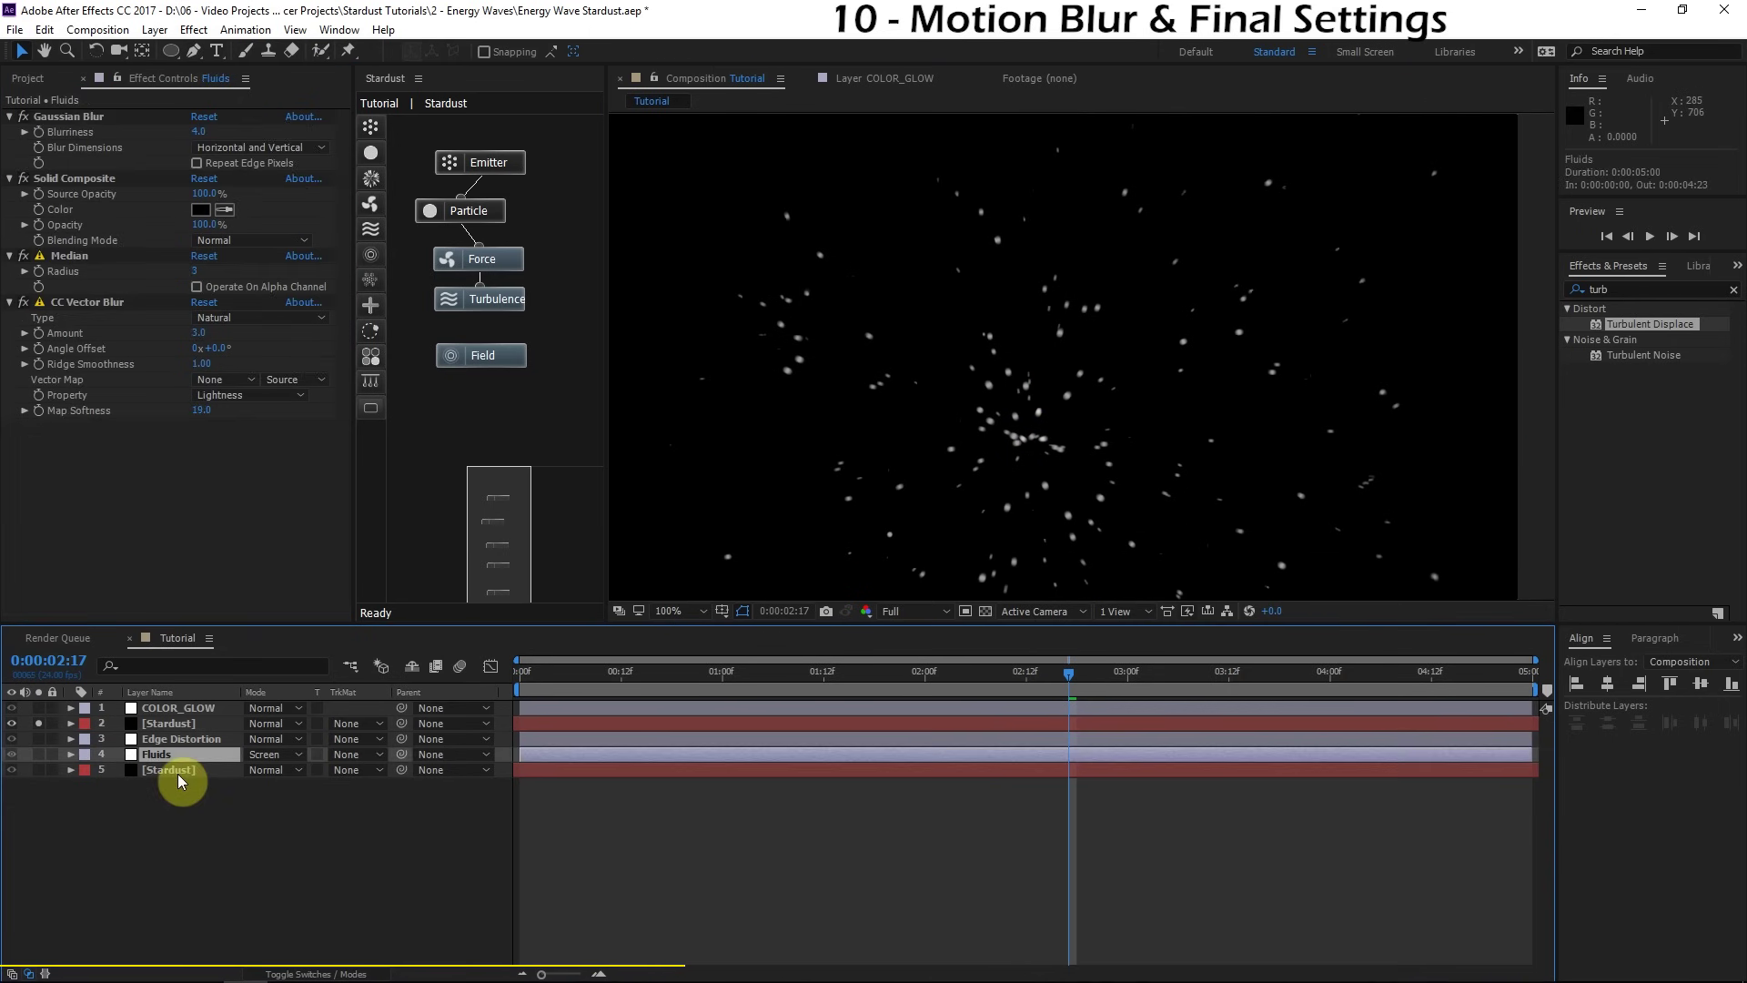
left_click(38, 769)
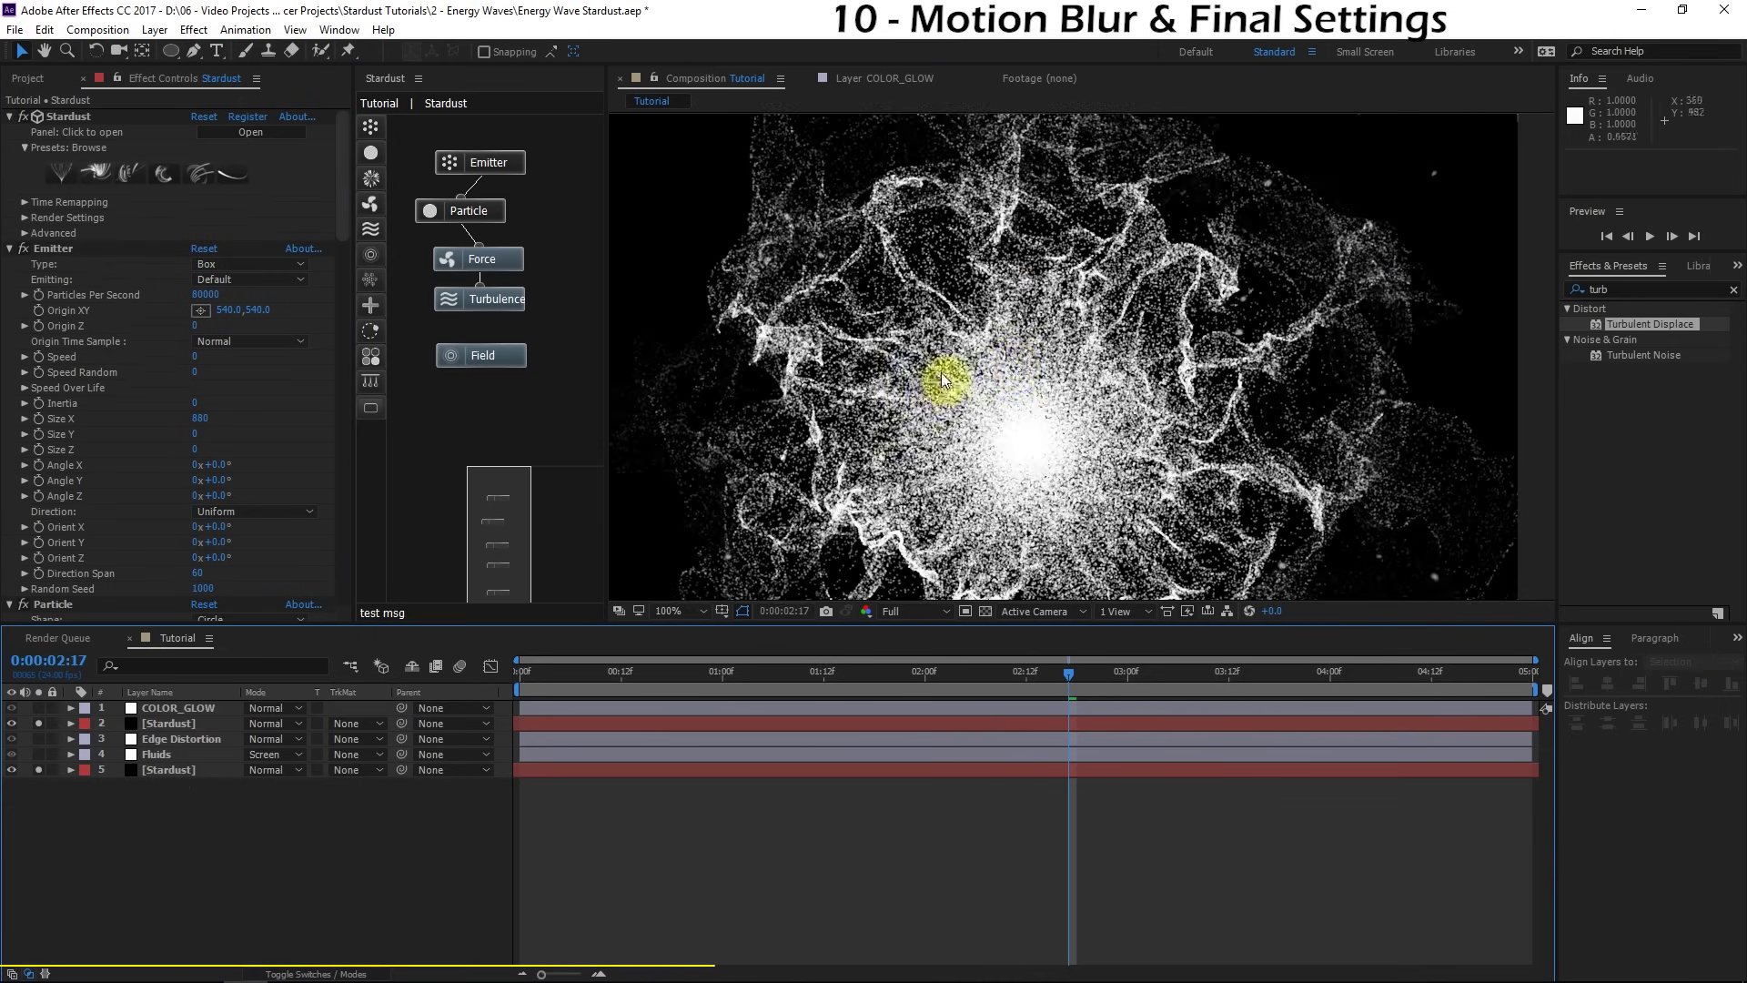
left_click(41, 769)
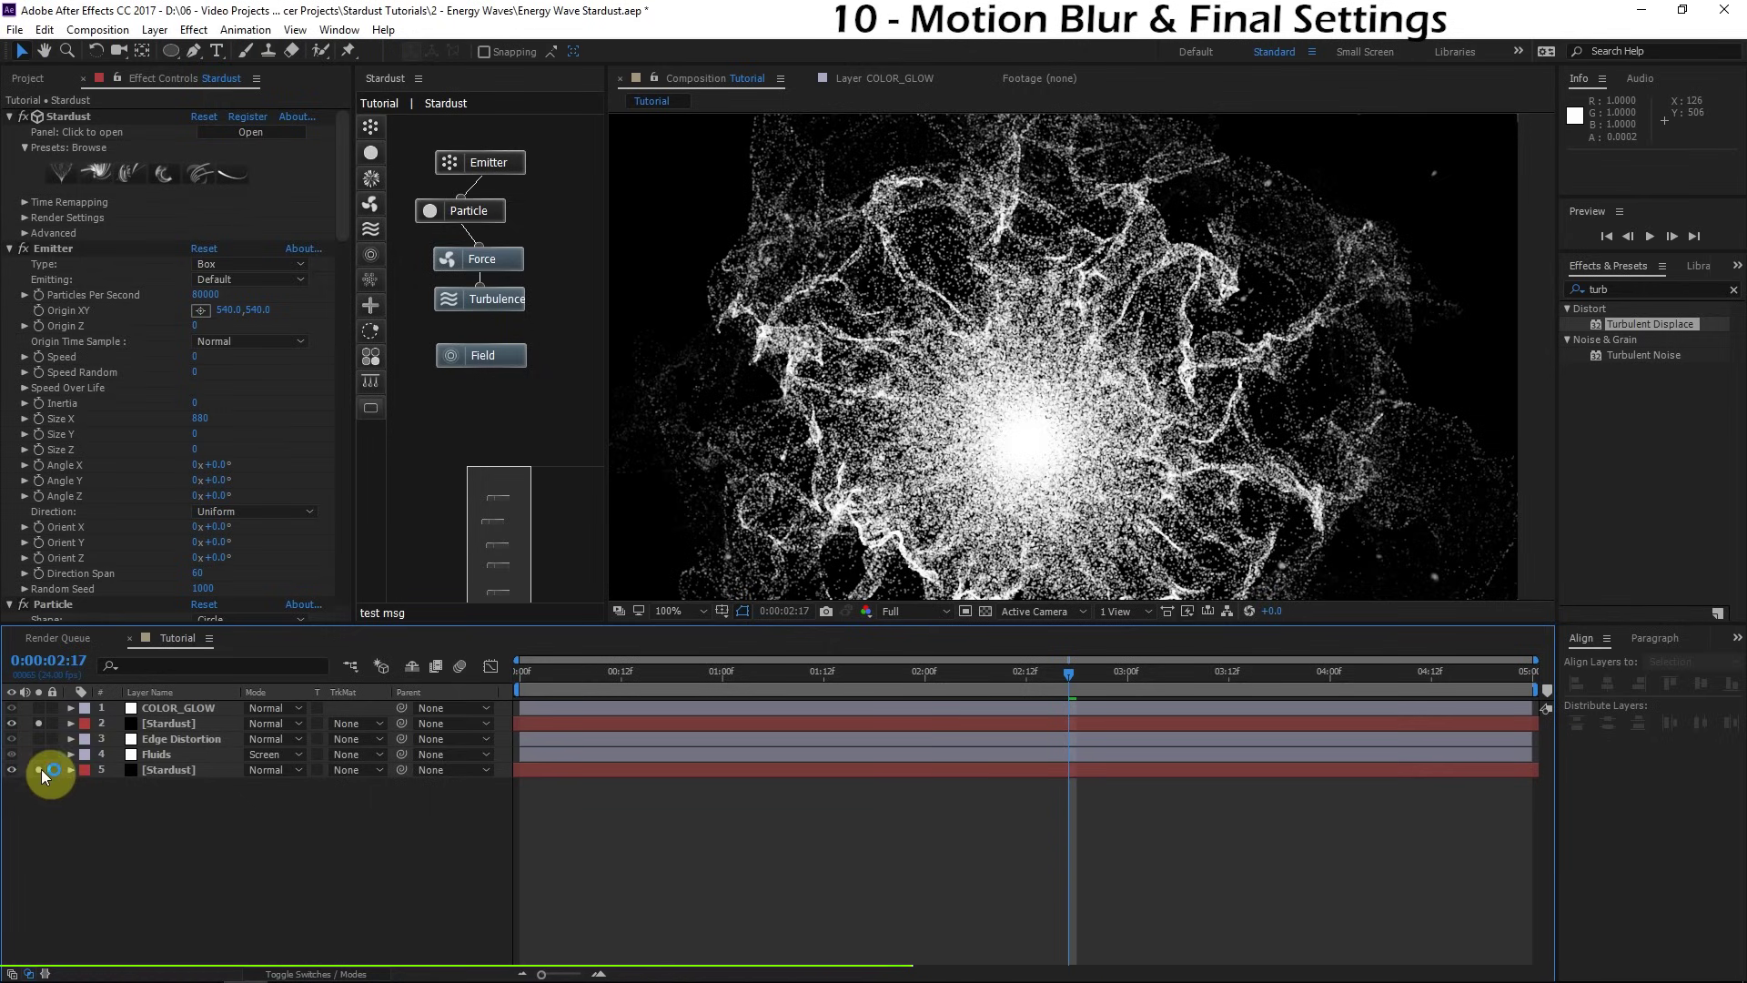
Step: Turn on motion blur in the original Stardust layer's render settings
left_click(188, 774)
left_click(25, 202)
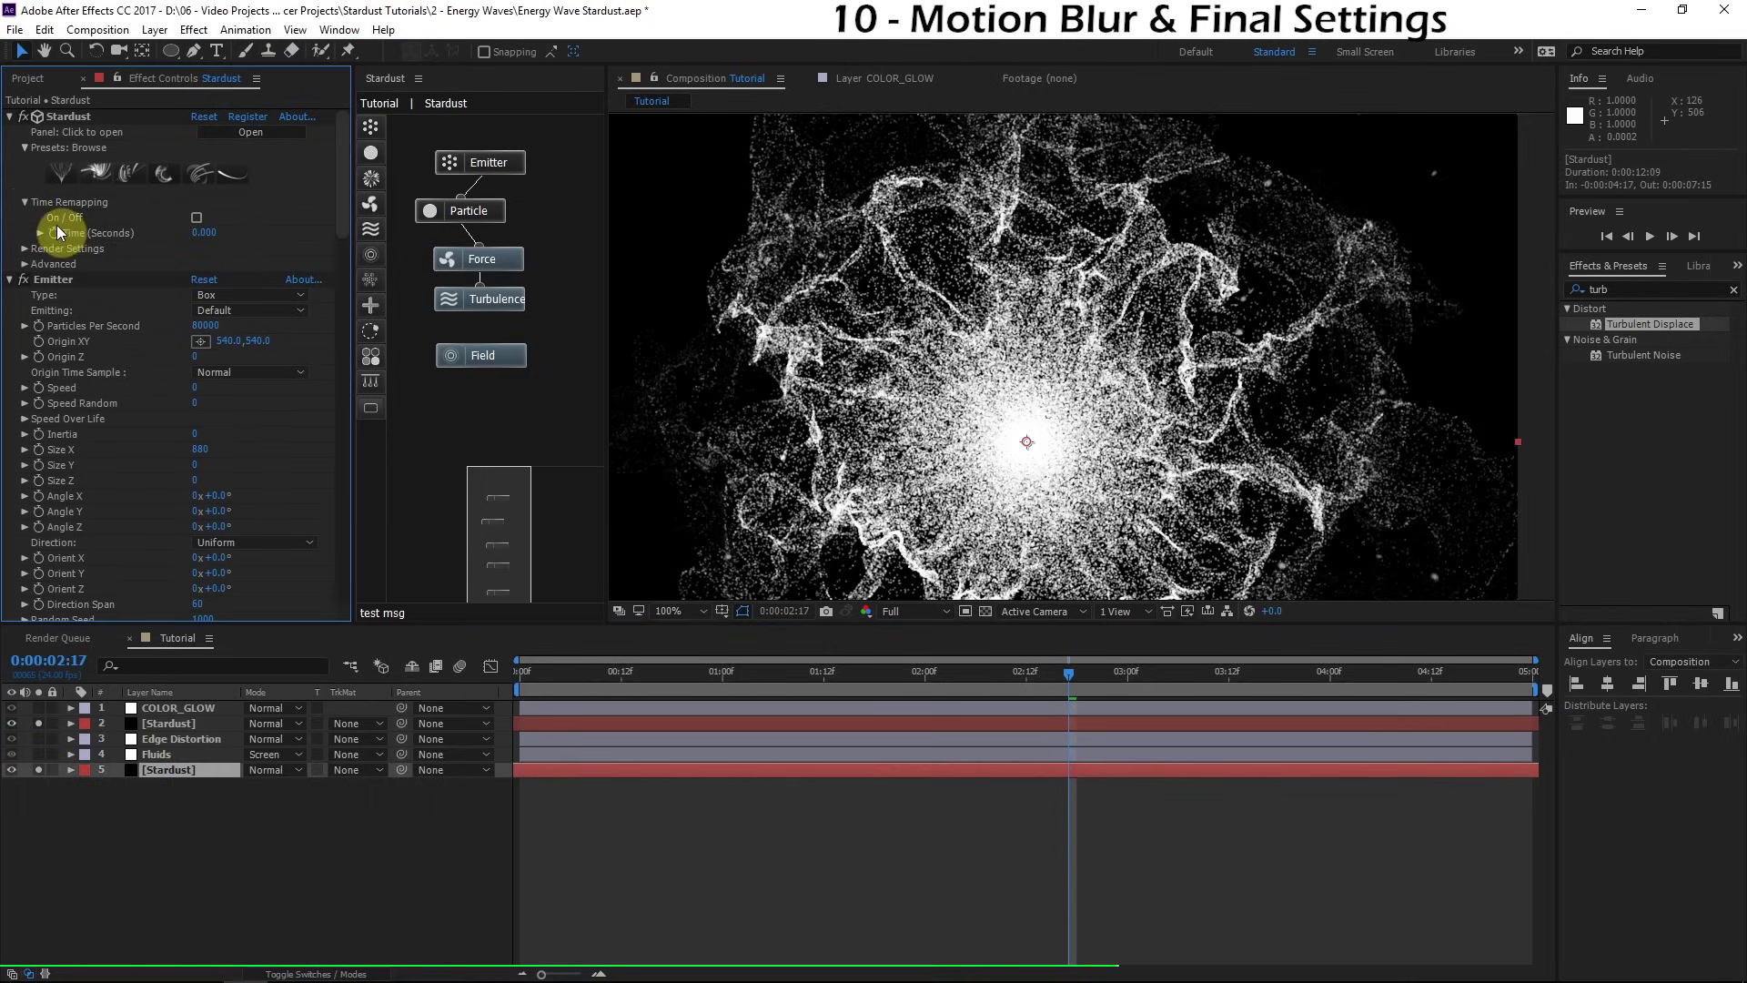
left_click(46, 235)
left_click(25, 248)
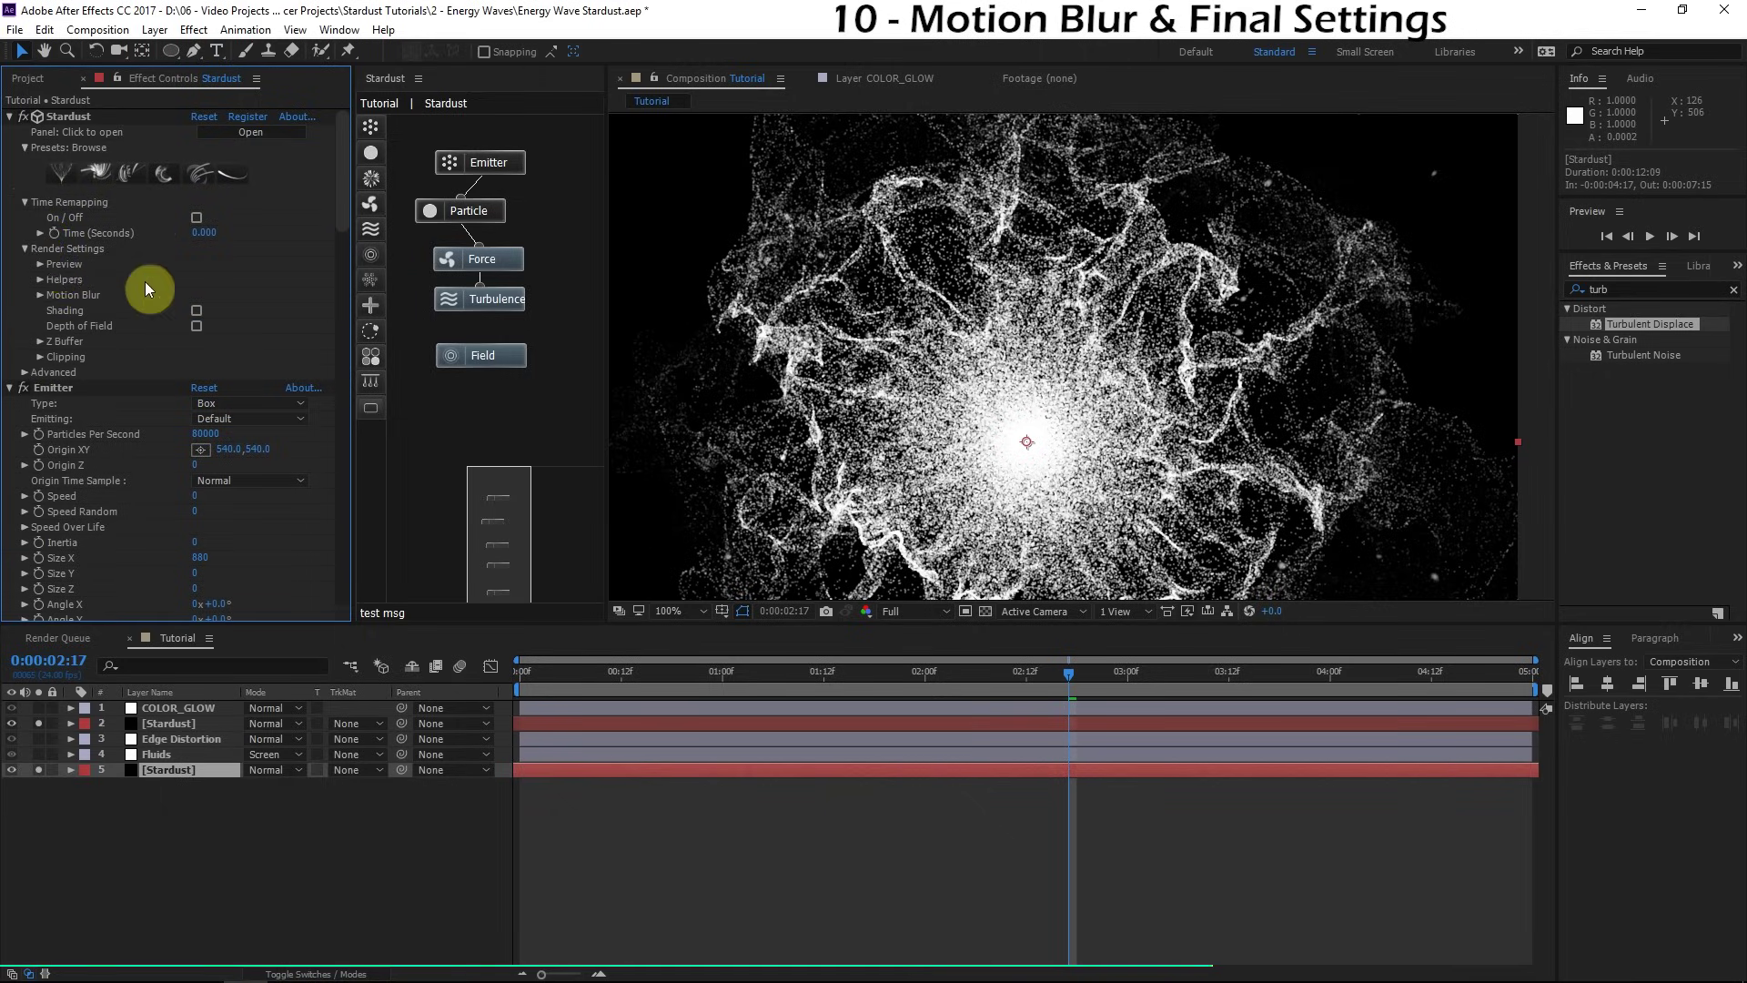
left_click(80, 295)
left_click(196, 310)
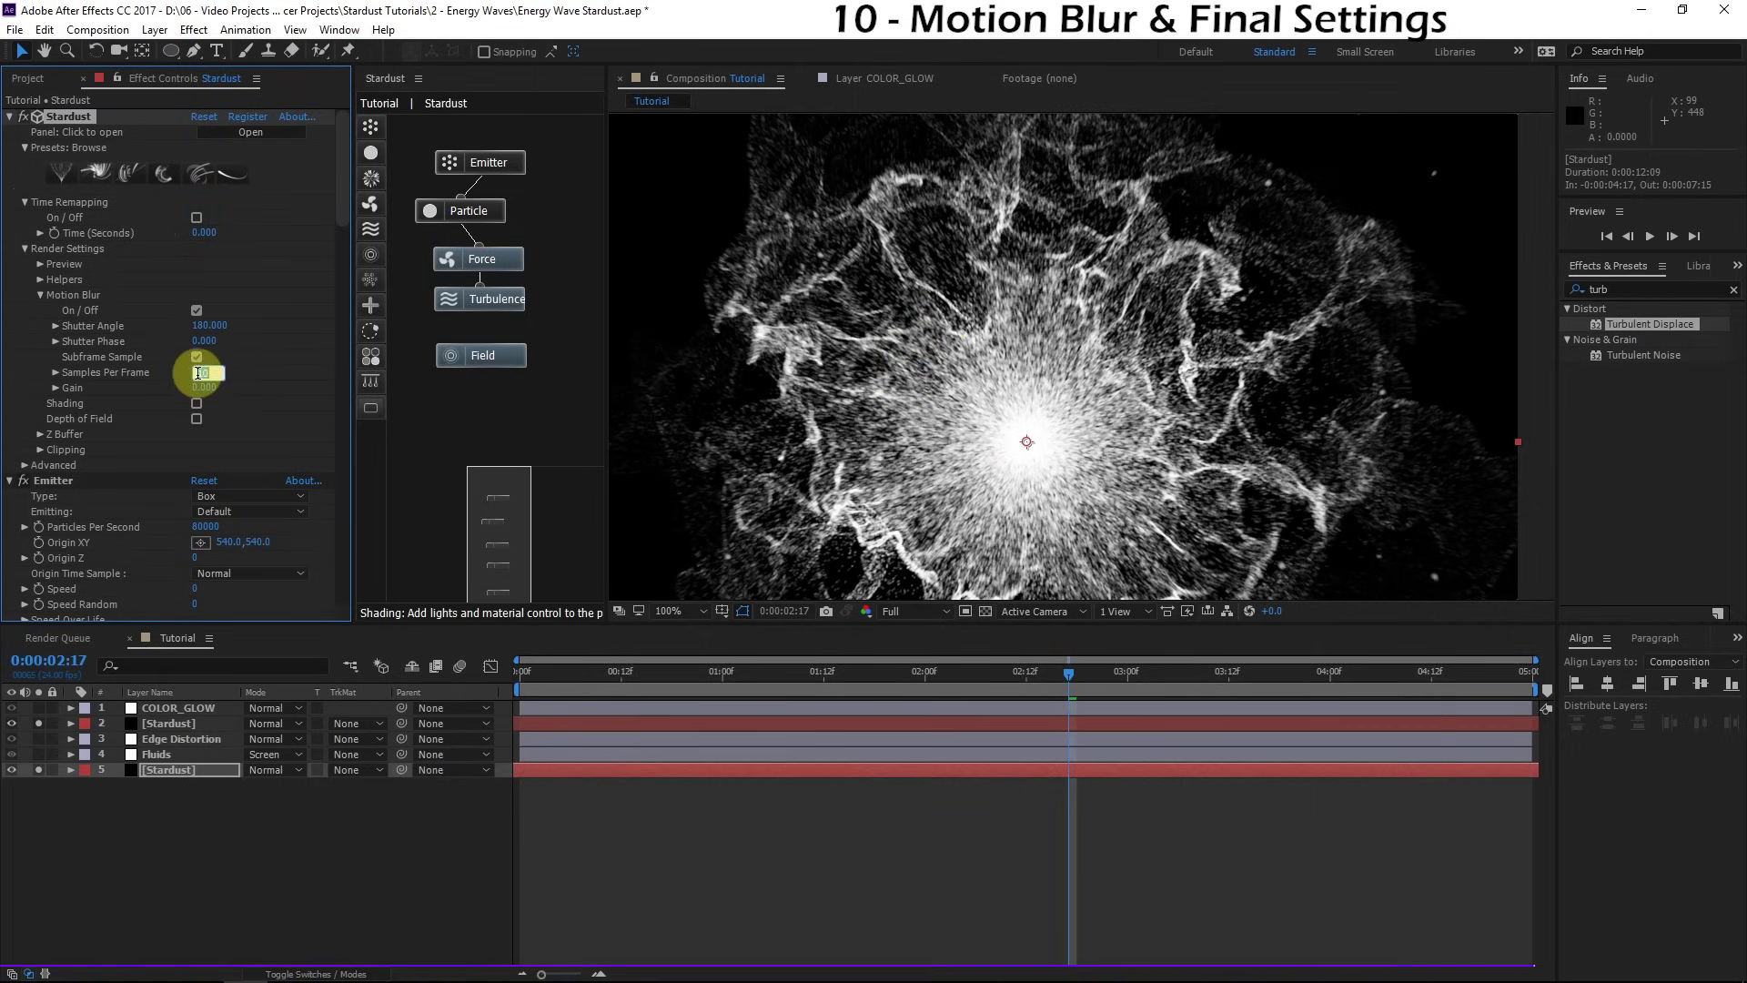
Step: Set the original layer's motion blur to 5 Samples Per Frame and a Shutter Angle of 90
type("5")
key("Return")
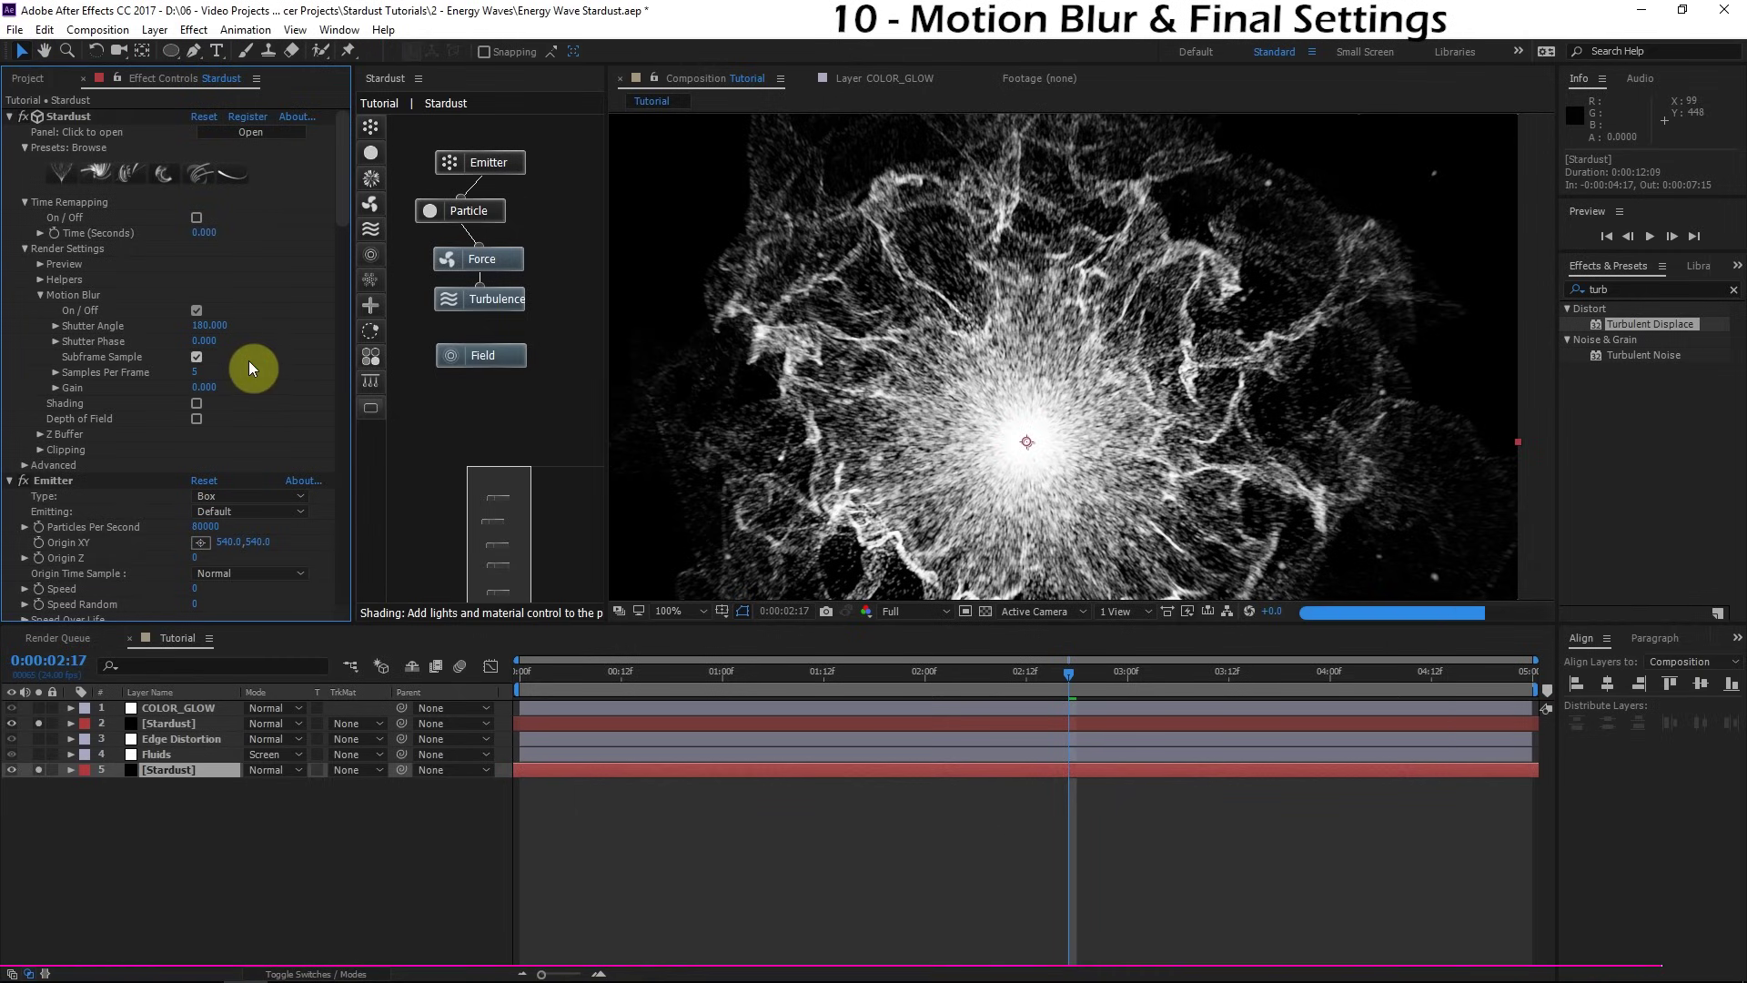
left_click(208, 326)
type("90")
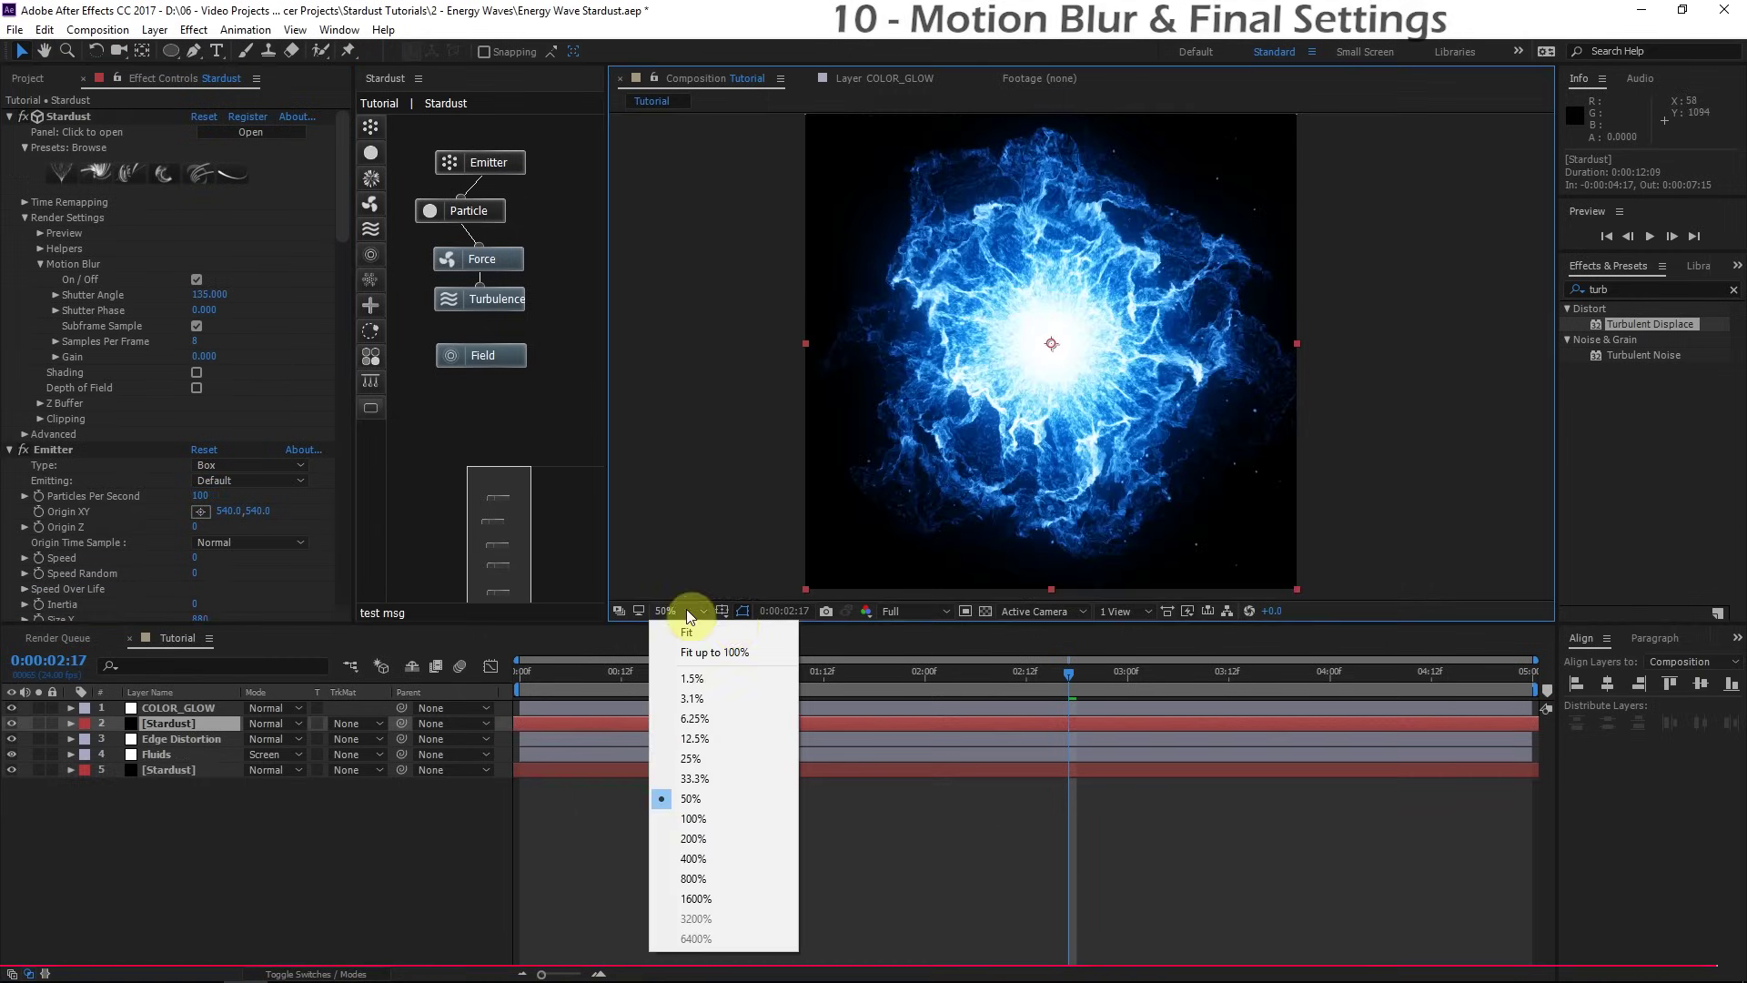